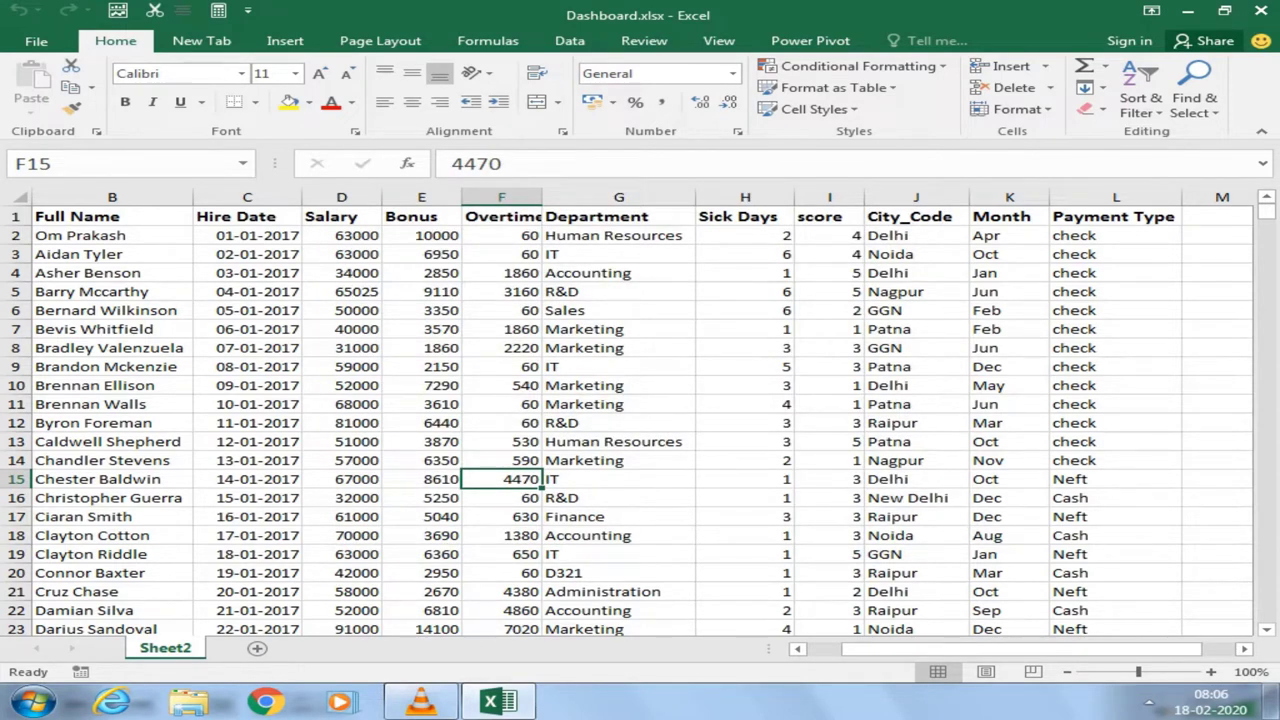
Step: AutoFit column F so the full Overtime header is visible
{"action": "left_click", "coordinate": [618, 385]}
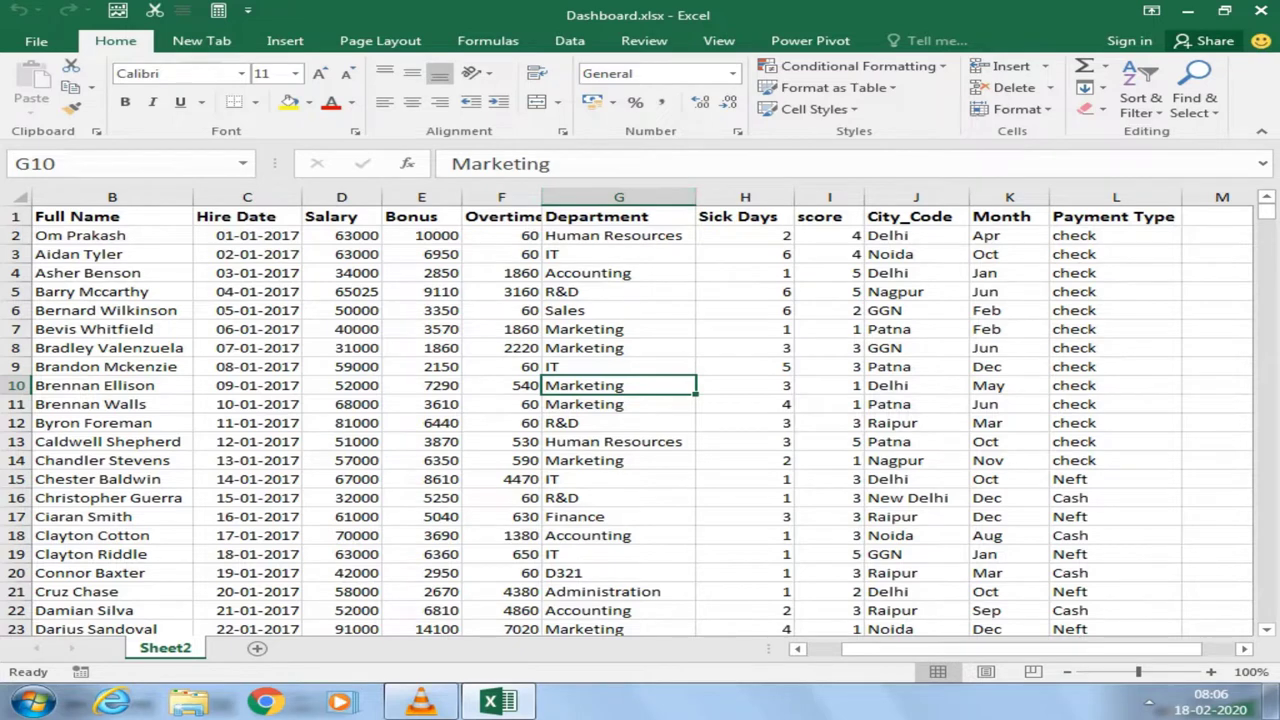
{"action": "double_click", "coordinate": [541, 197]}
{"action": "left_click", "coordinate": [505, 310]}
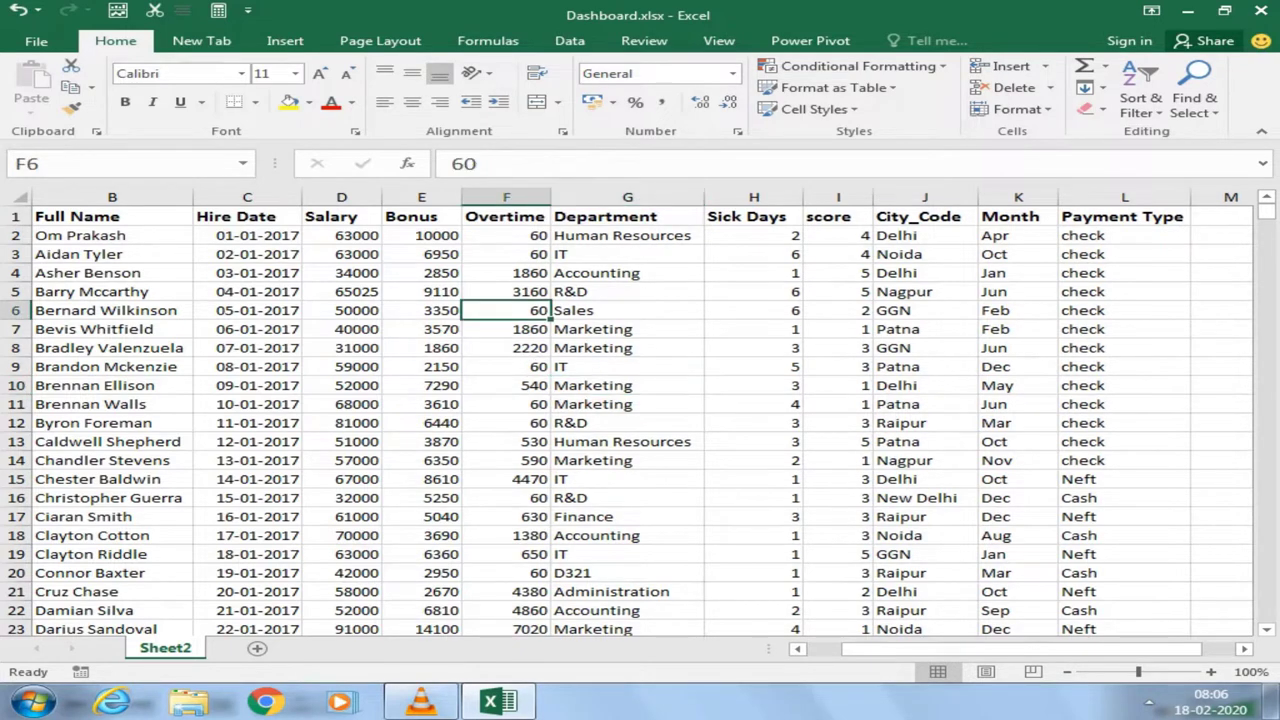
Step: Select the header row B1:L1, from Full Name through Payment Type
{"action": "mouse_move", "coordinate": [80, 216]}
{"action": "left_mouse_down"}
{"action": "mouse_move", "coordinate": [1185, 216]}
{"action": "mouse_move", "coordinate": [120, 216]}
{"action": "mouse_move", "coordinate": [1125, 216]}
{"action": "left_mouse_up"}
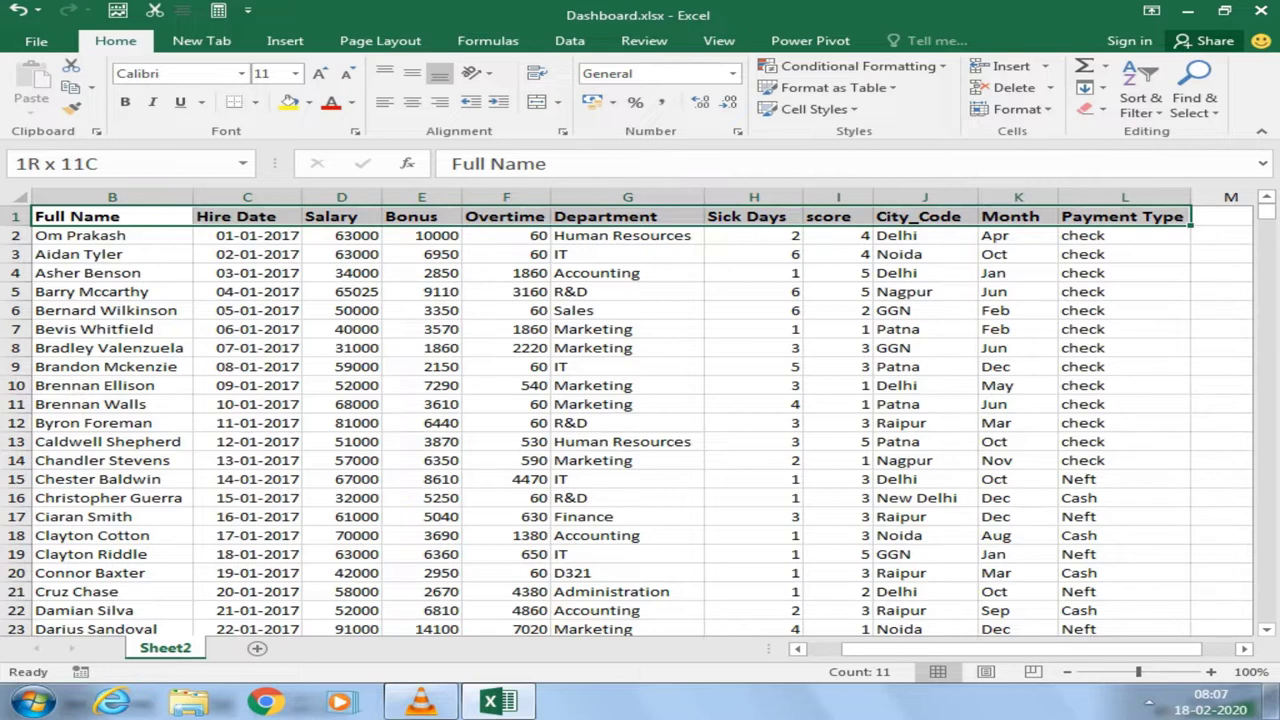
{"action": "key", "text": "shift+Left"}
{"action": "key", "text": "shift+Left"}
{"action": "key", "text": "shift+Left"}
{"action": "key", "text": "shift+Left"}
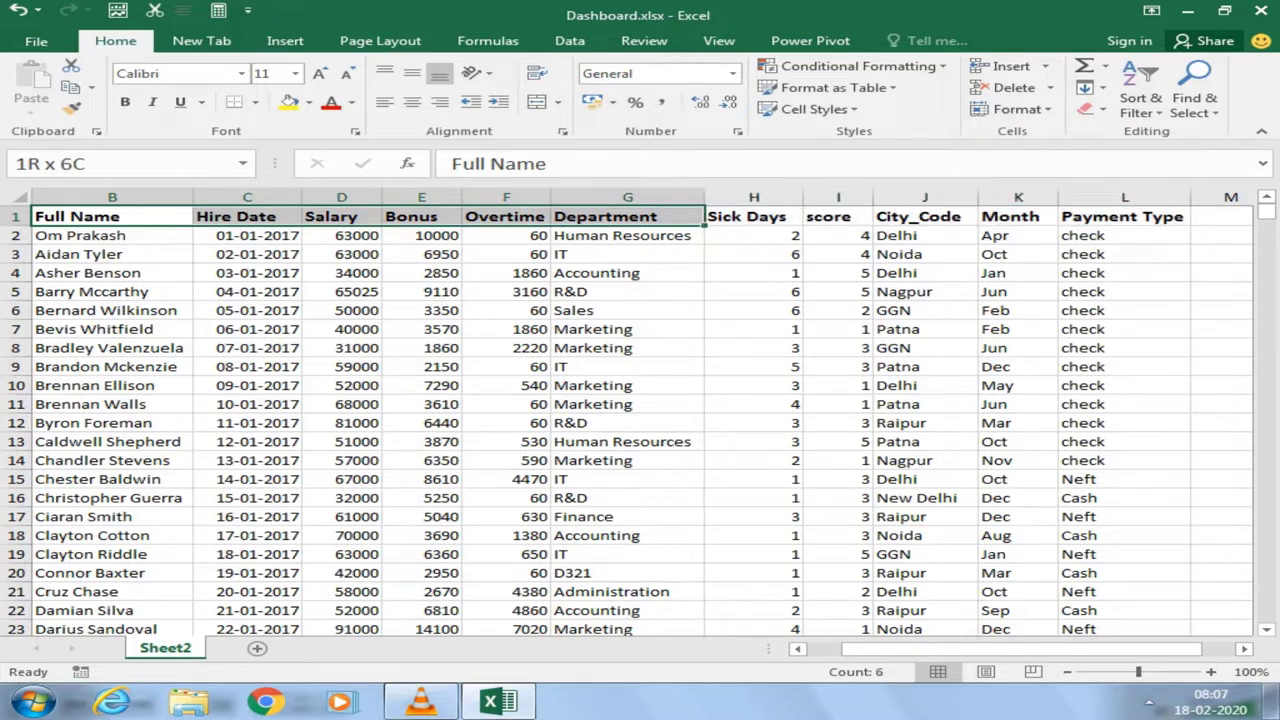
{"action": "key", "text": "shift+Left"}
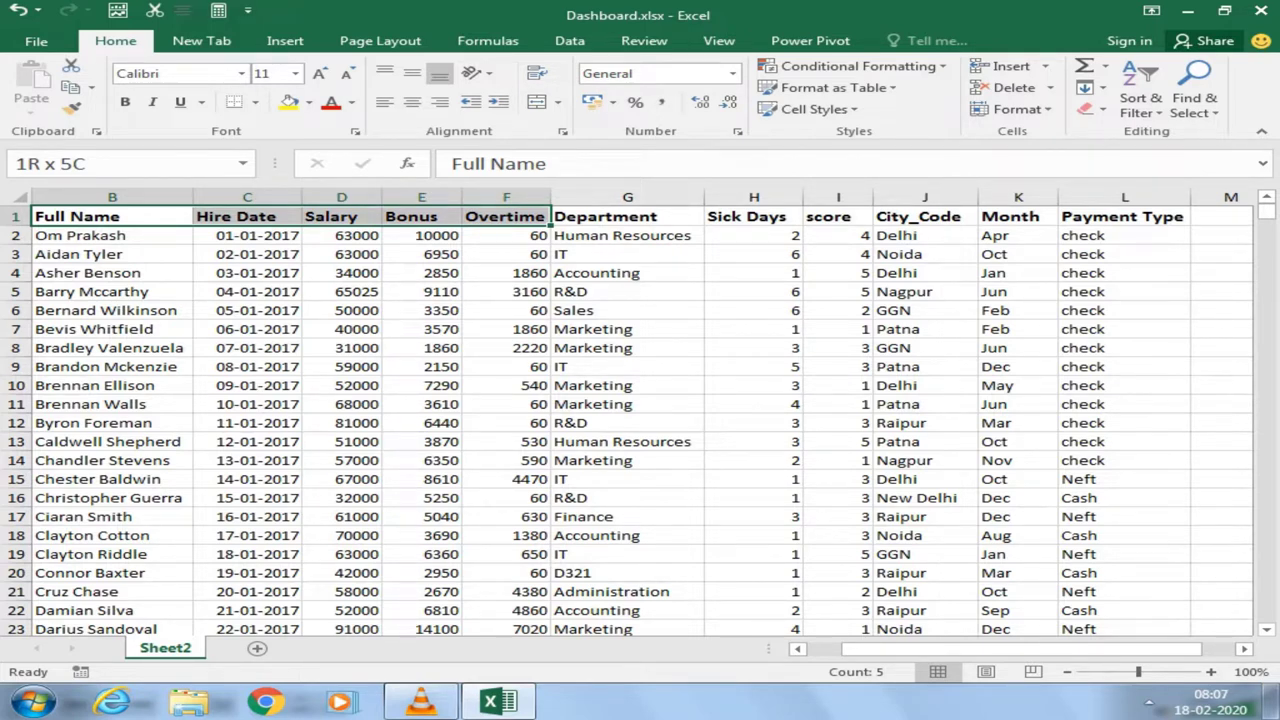
{"action": "key", "text": "shift+Right"}
{"action": "key", "text": "shift+Right"}
{"action": "key", "text": "shift+Right"}
{"action": "key", "text": "shift+Right"}
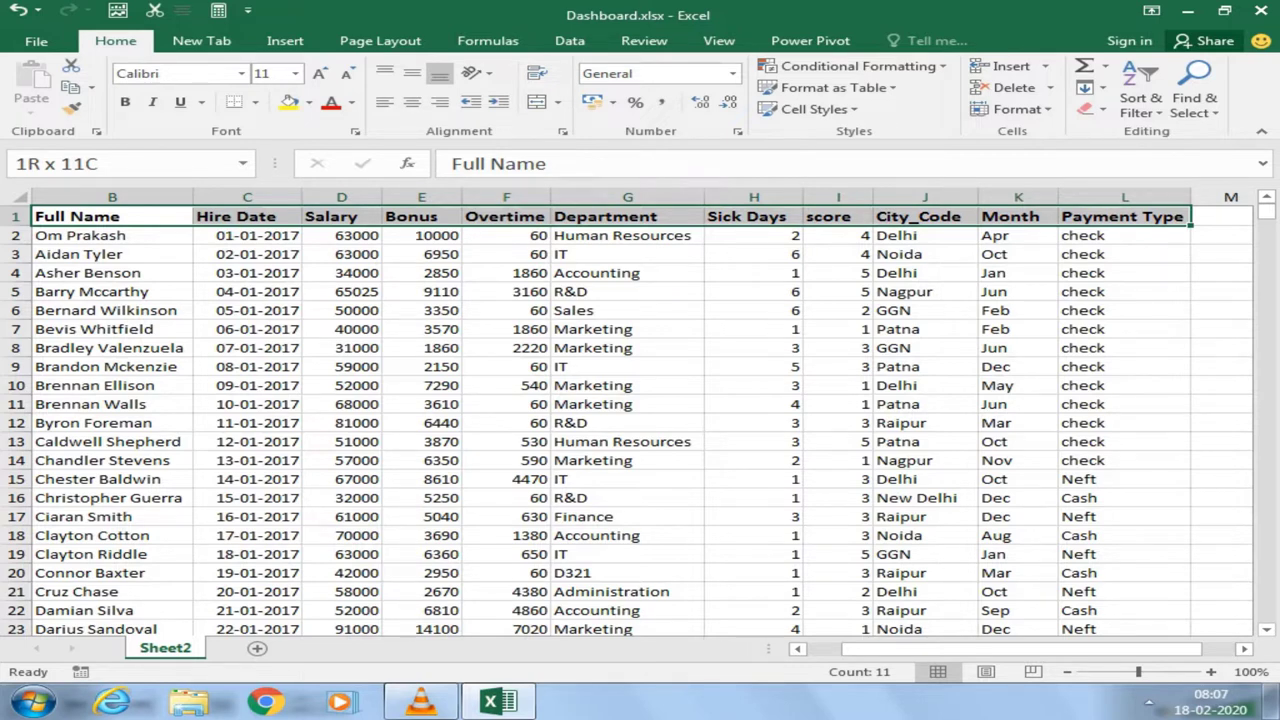
{"action": "key", "text": "shift+Left"}
{"action": "key", "text": "shift+Left"}
{"action": "key", "text": "shift+Left"}
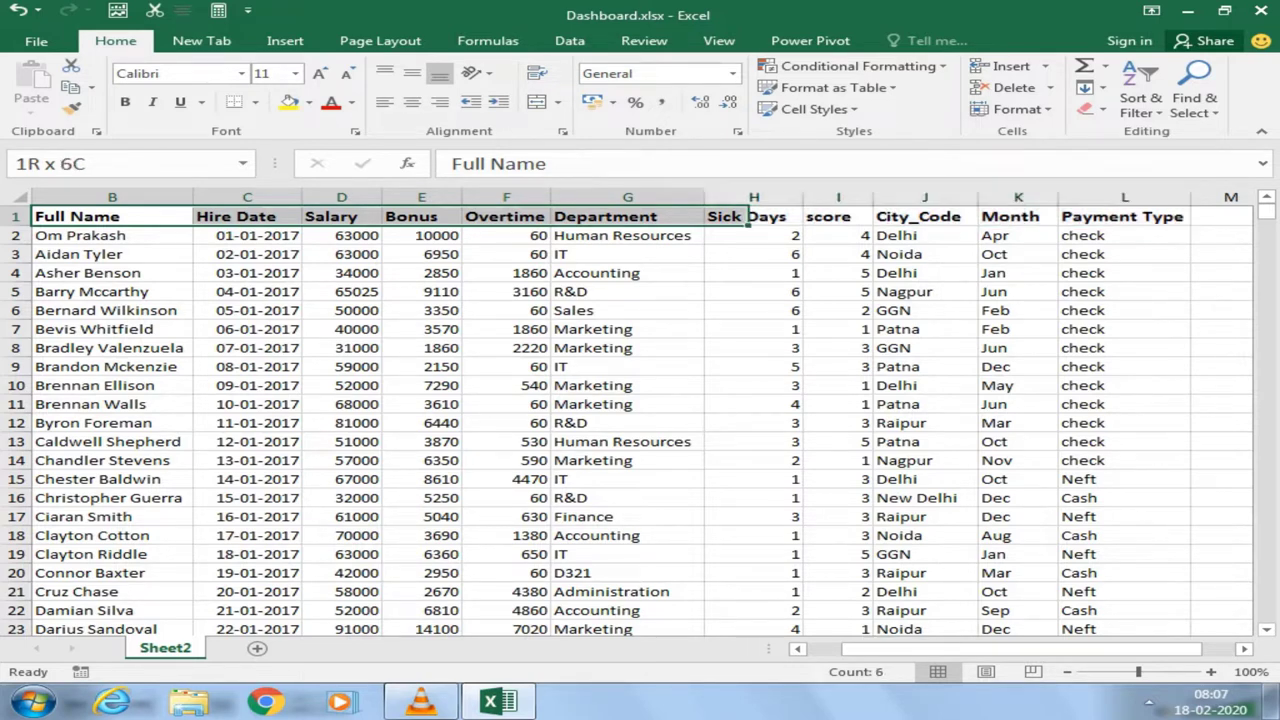
{"action": "key", "text": "shift+Left"}
{"action": "key", "text": "shift+Right"}
{"action": "key", "text": "shift+Right"}
{"action": "key", "text": "shift+Right"}
{"action": "key", "text": "shift+Right"}
{"action": "key", "text": "shift+Right"}
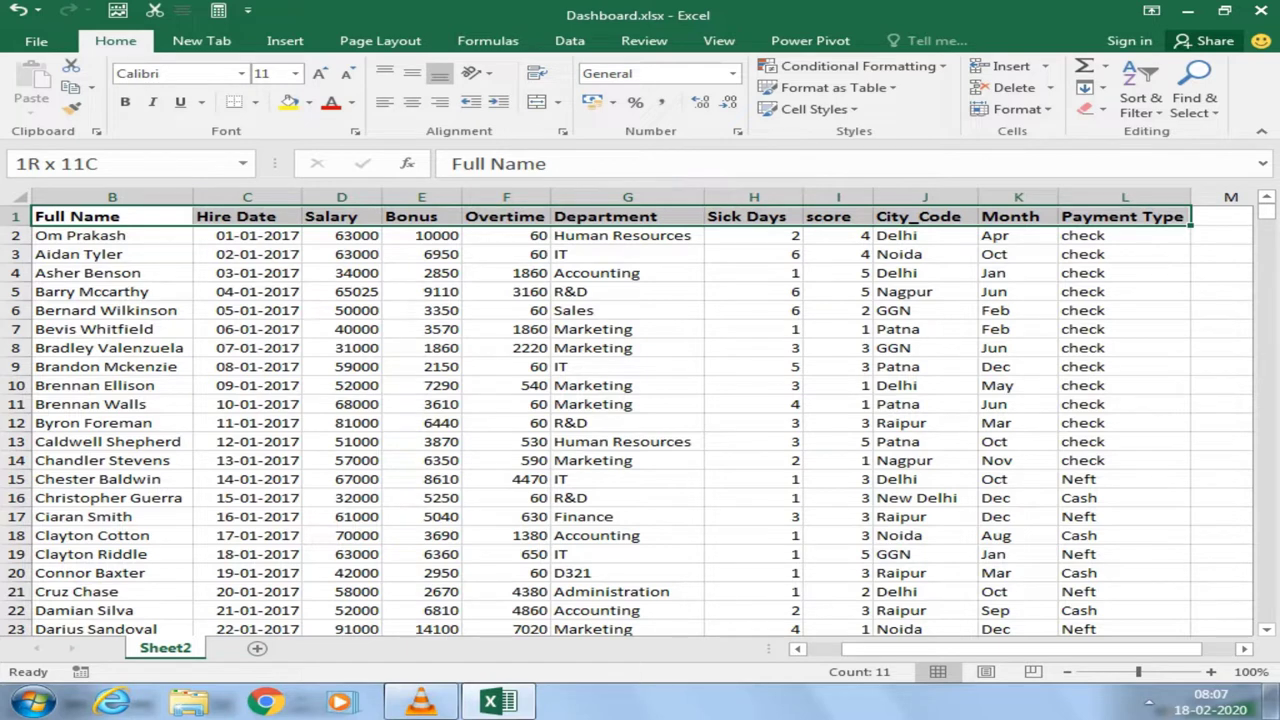
{"action": "left_click_drag", "start_coordinate": [1150, 216], "coordinate": [1150, 216]}
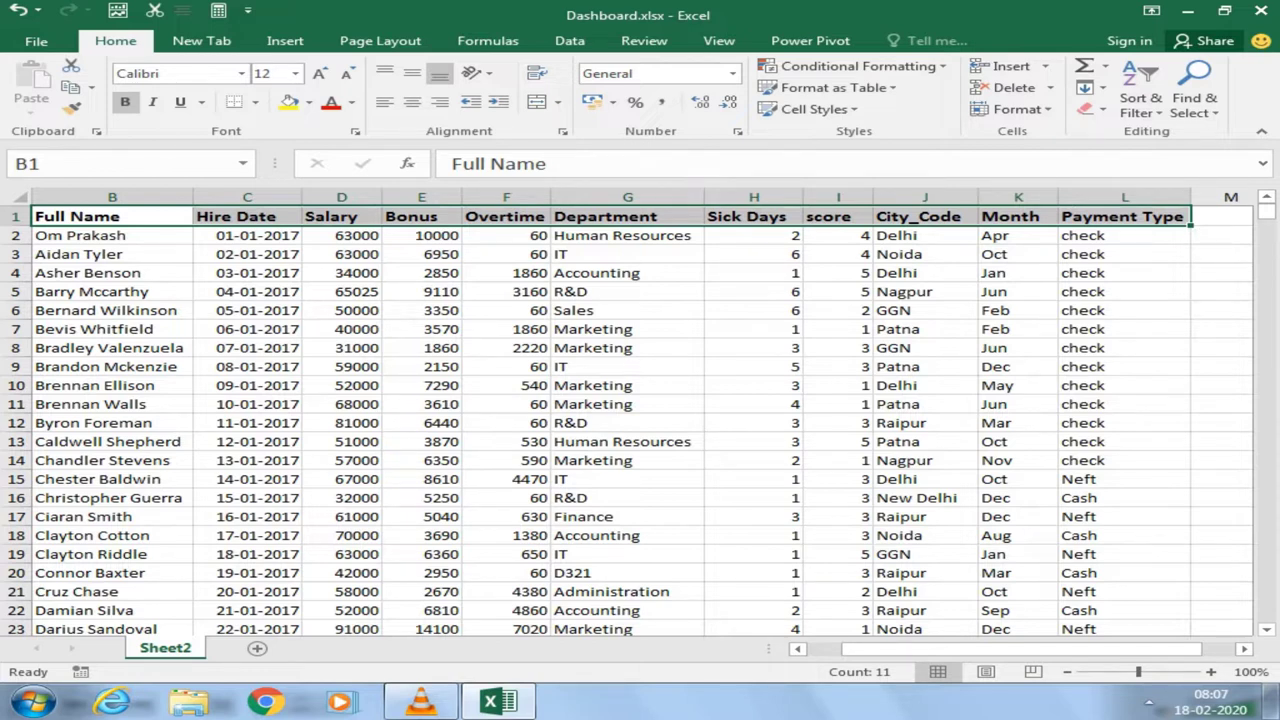
{"action": "left_click", "coordinate": [506, 348]}
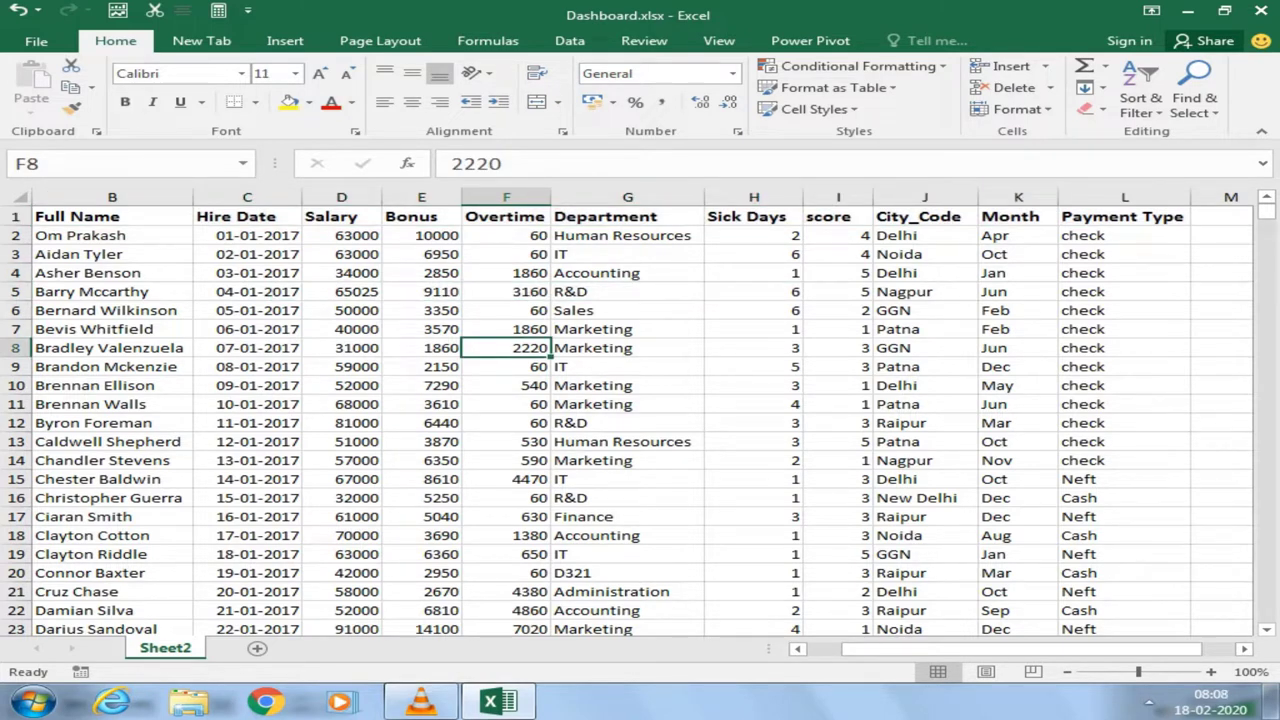
{"action": "mouse_move", "coordinate": [112, 216]}
{"action": "left_mouse_down"}
{"action": "mouse_move", "coordinate": [924, 479]}
{"action": "mouse_move", "coordinate": [1190, 543]}
{"action": "mouse_move", "coordinate": [975, 524]}
{"action": "mouse_move", "coordinate": [1190, 524]}
{"action": "mouse_move", "coordinate": [975, 350]}
{"action": "mouse_move", "coordinate": [1190, 524]}
{"action": "left_mouse_up"}
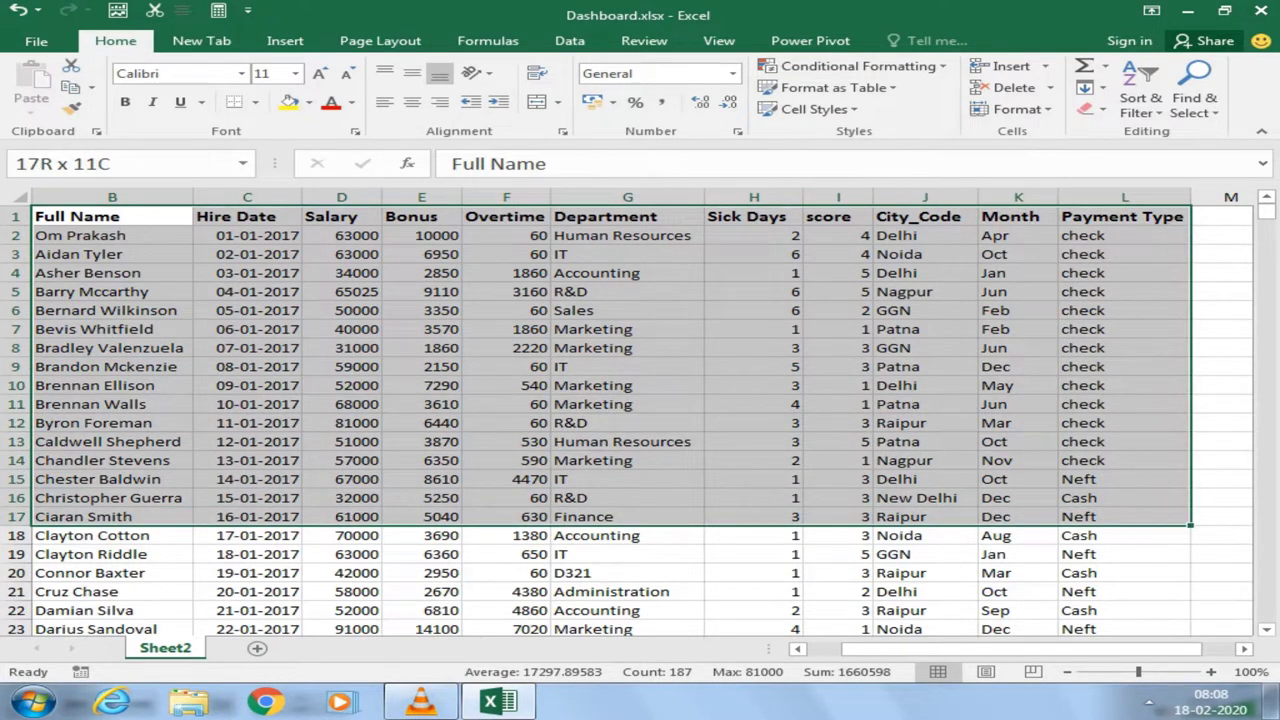
{"action": "left_click_drag", "start_coordinate": [1190, 524], "coordinate": [1058, 524]}
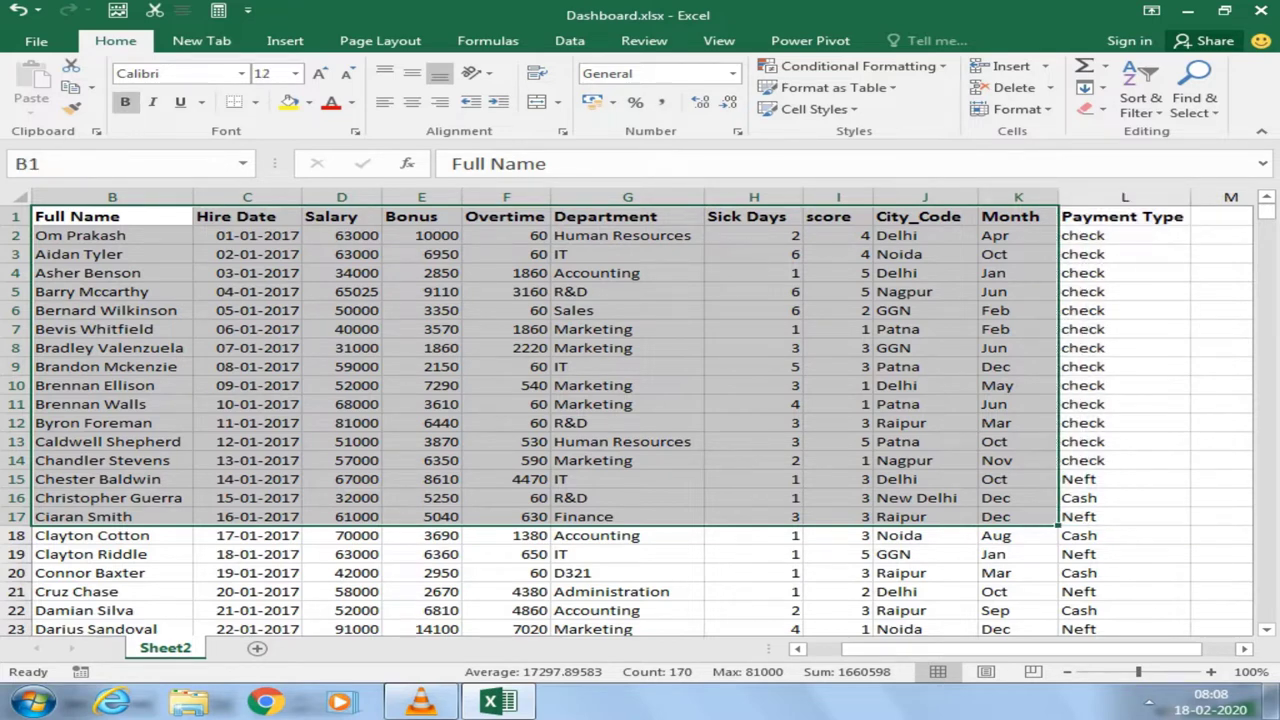
{"action": "left_click", "coordinate": [627, 254]}
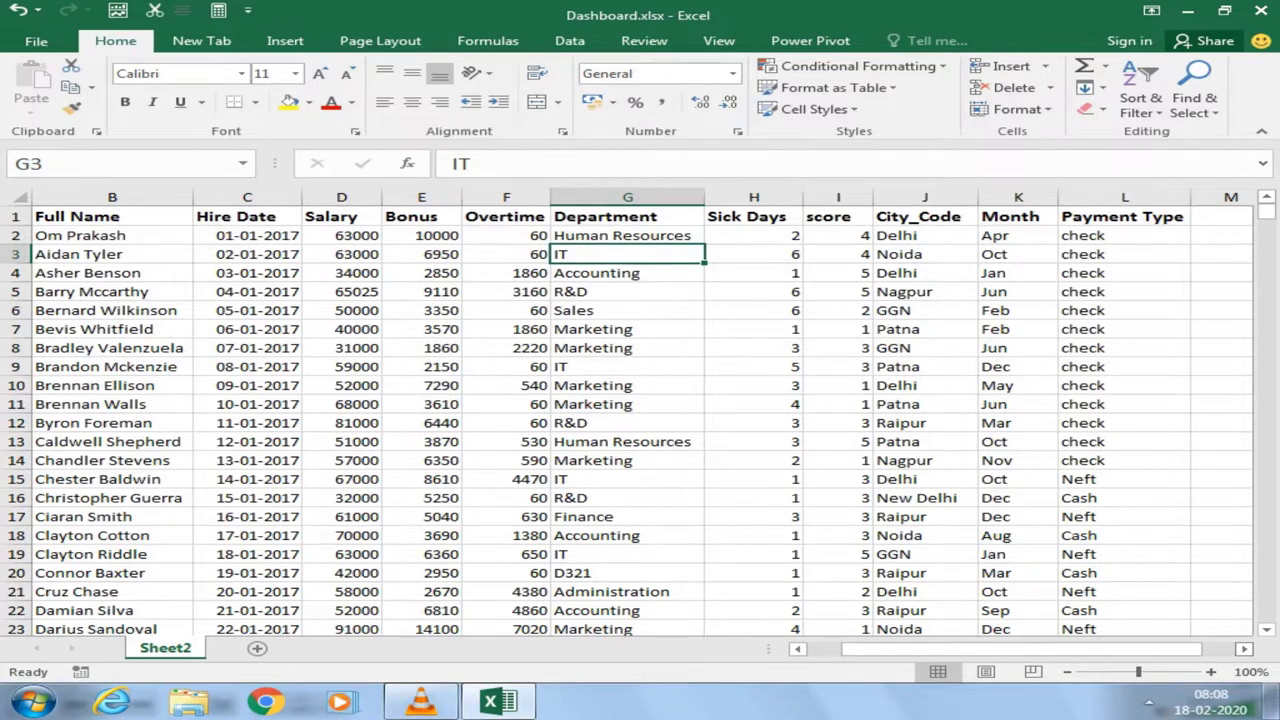
{"action": "scroll", "coordinate": [642, 423], "scroll_direction": "right", "scroll_amount": 1}
{"action": "left_click", "coordinate": [1069, 254]}
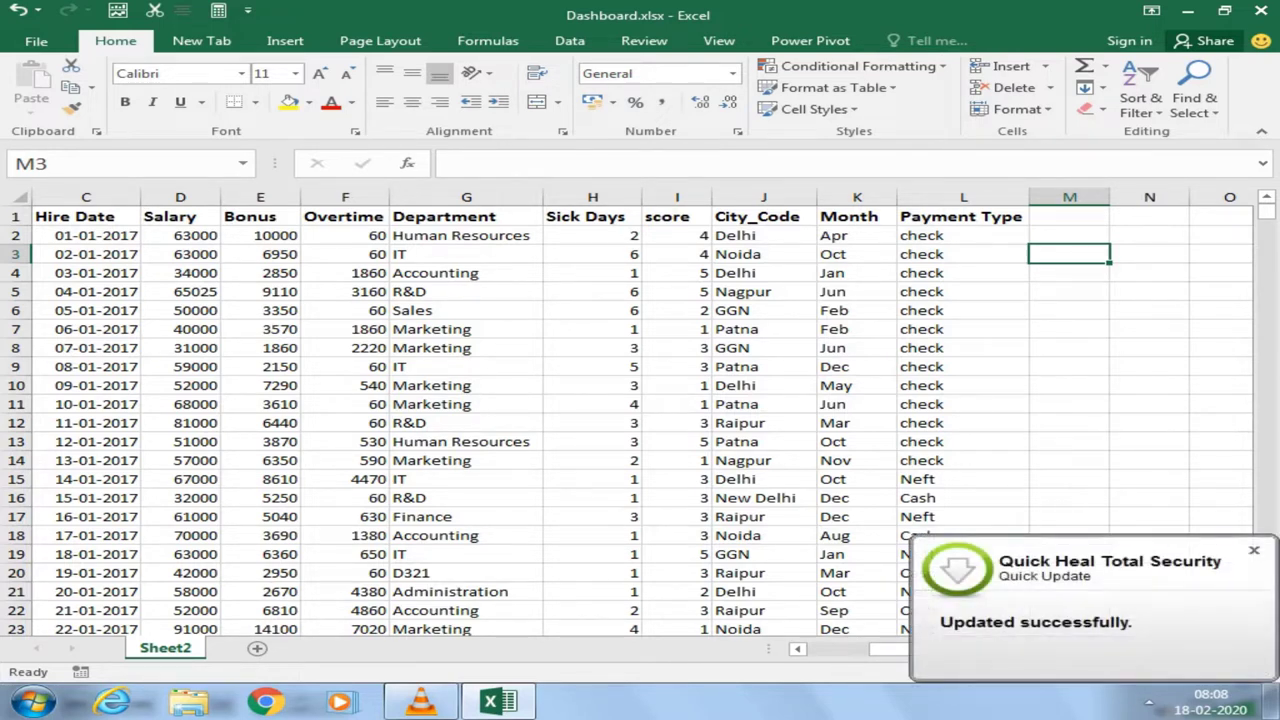
Step: Enter =SUM(D2:D998) in M3, giving a salary total of 62447081
{"action": "type", "text": "sum"}
{"action": "key", "text": "Escape"}
{"action": "type", "text": "=s"}
{"action": "key", "text": "Tab"}
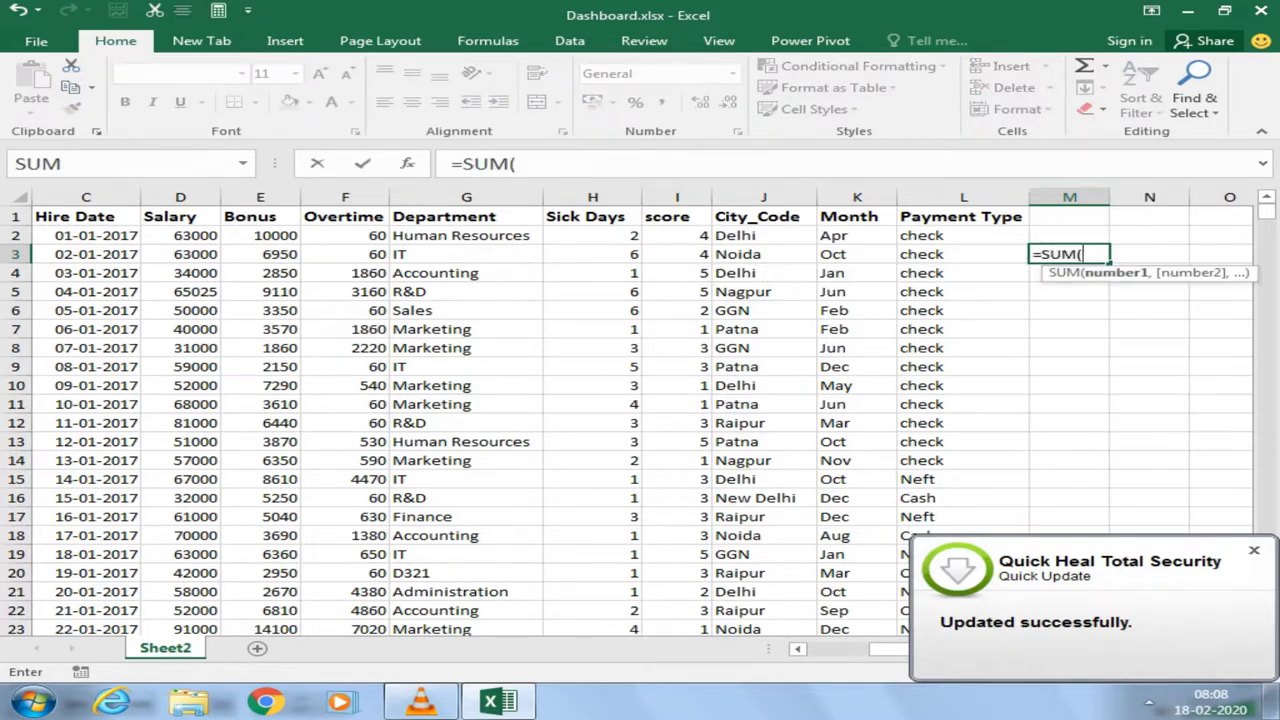
{"action": "left_click", "coordinate": [180, 235]}
{"action": "key", "text": "ctrl+shift+Down"}
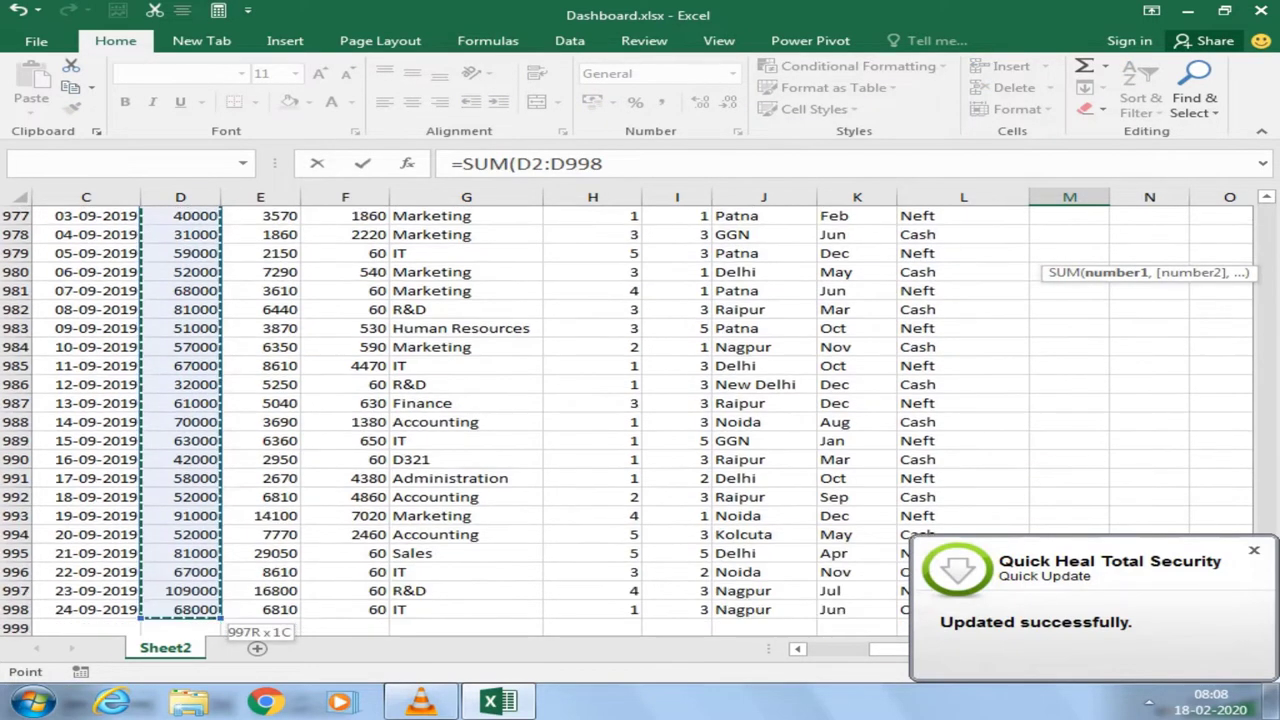
{"action": "key", "text": "Return"}
{"action": "key", "text": "Up"}
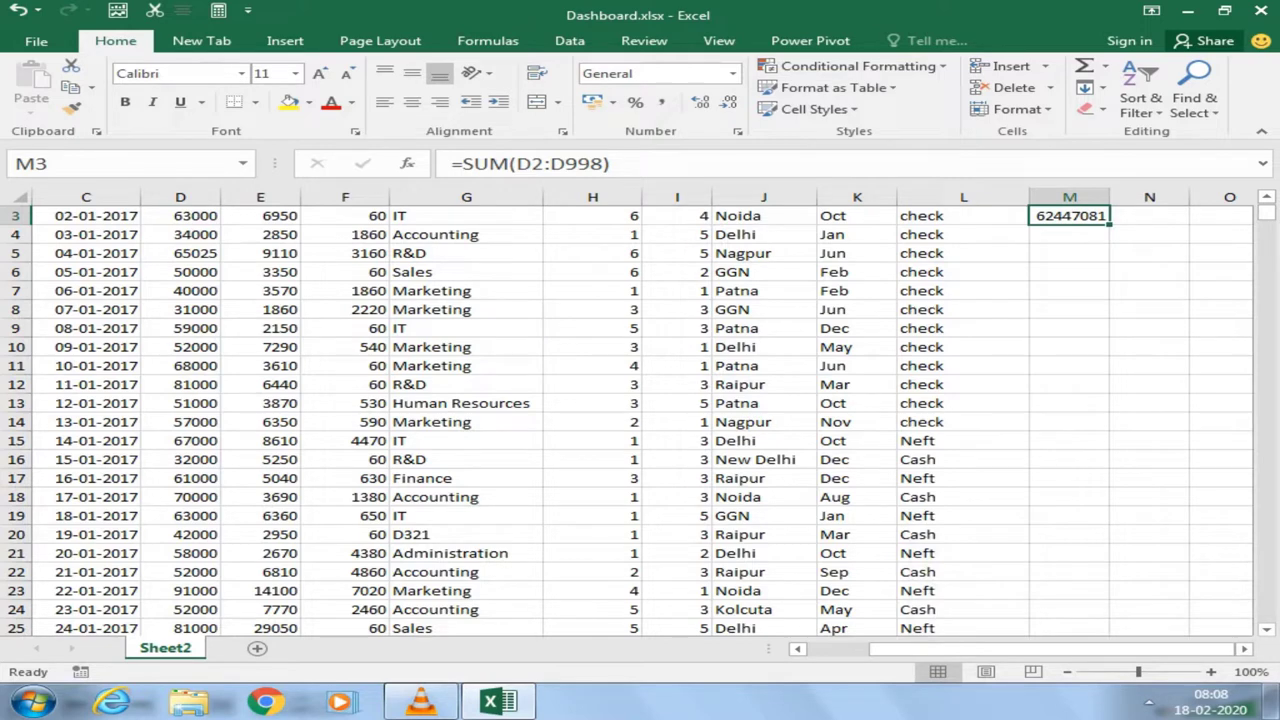
{"action": "key", "text": "Up"}
{"action": "key", "text": "Up"}
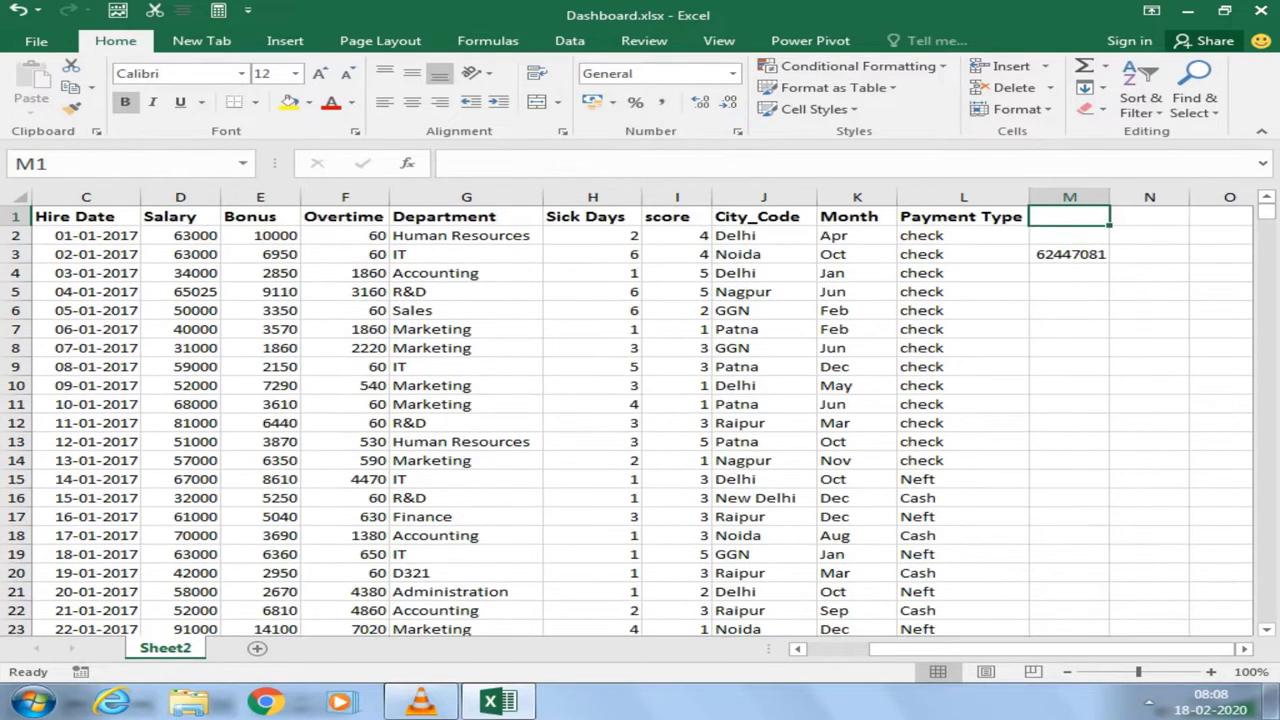
{"action": "left_click", "coordinate": [1069, 254]}
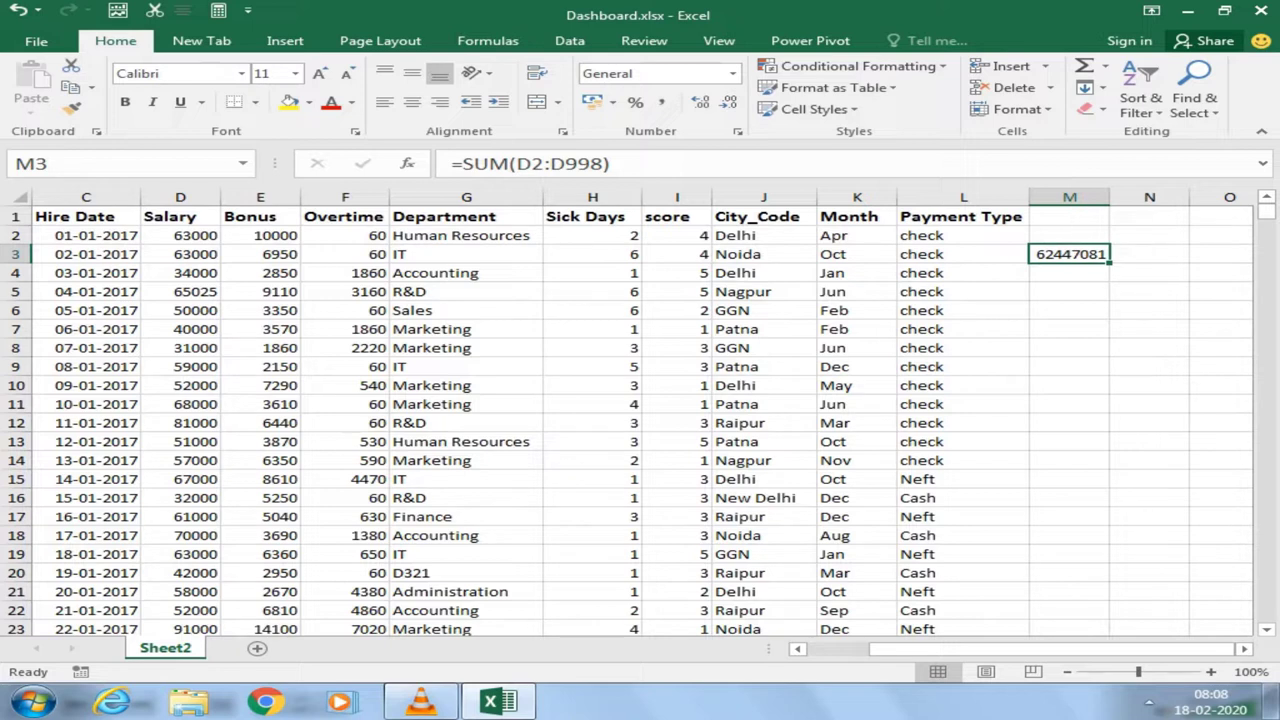
Step: Label M4 'IT' and start a SUMIF over G2:G998 with criterion "IT"
{"action": "left_click", "coordinate": [1069, 273]}
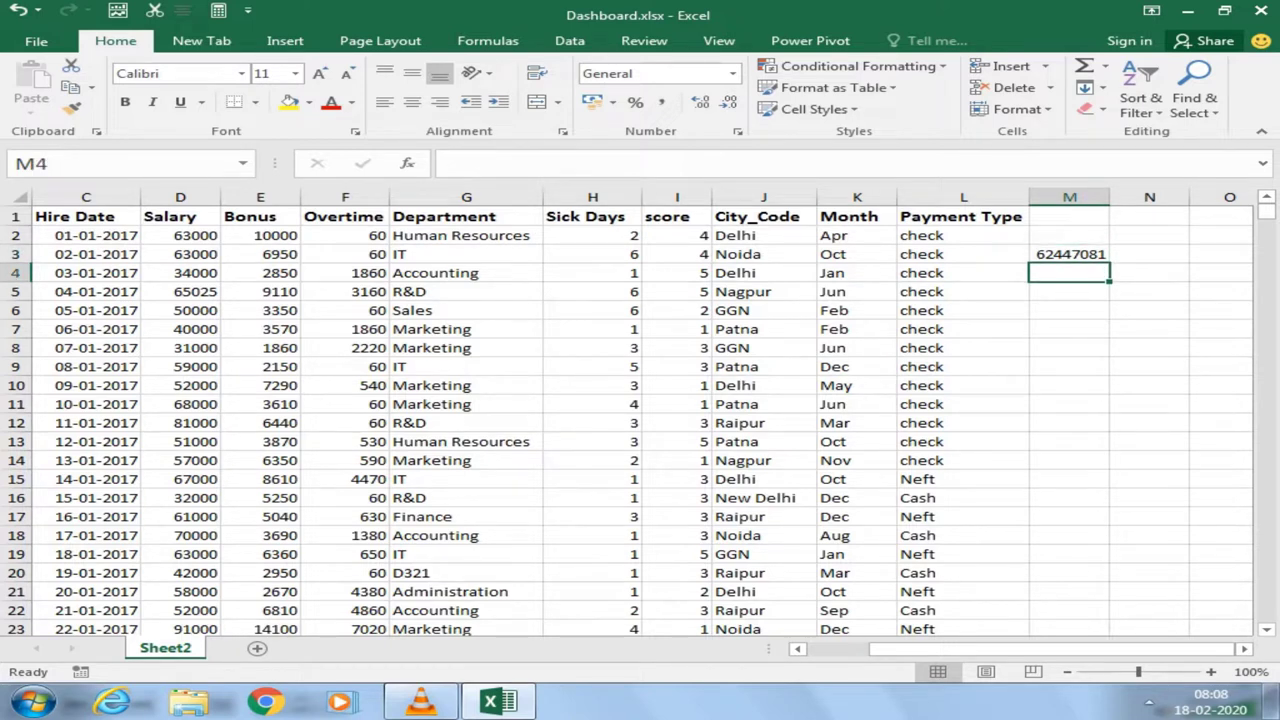
{"action": "type", "text": "IT"}
{"action": "key", "text": "Return"}
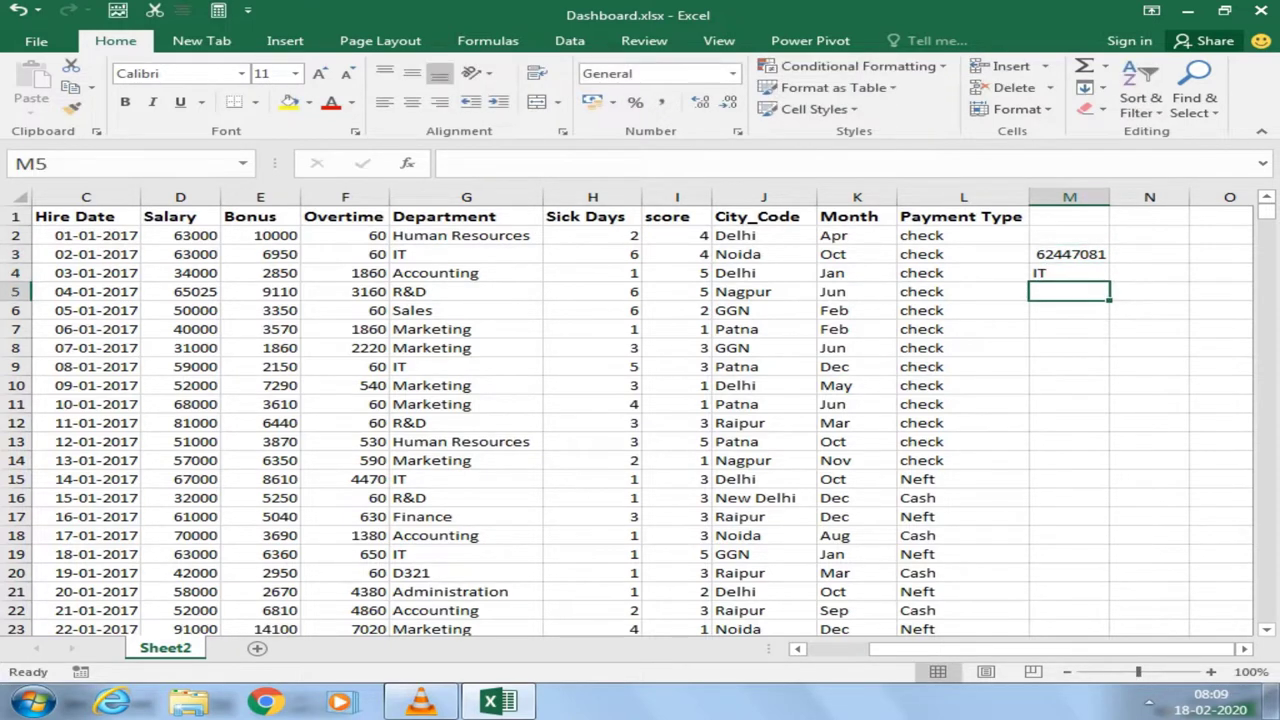
{"action": "type", "text": "=sumif"}
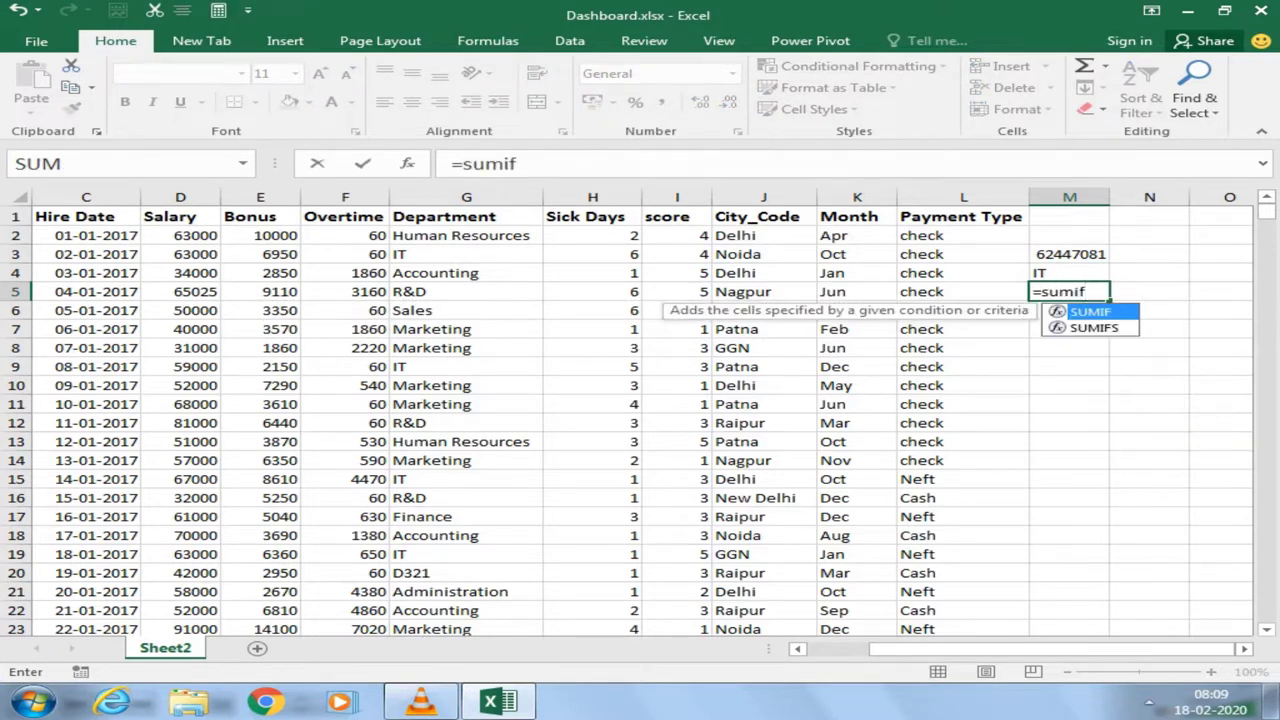
{"action": "key", "text": "Tab"}
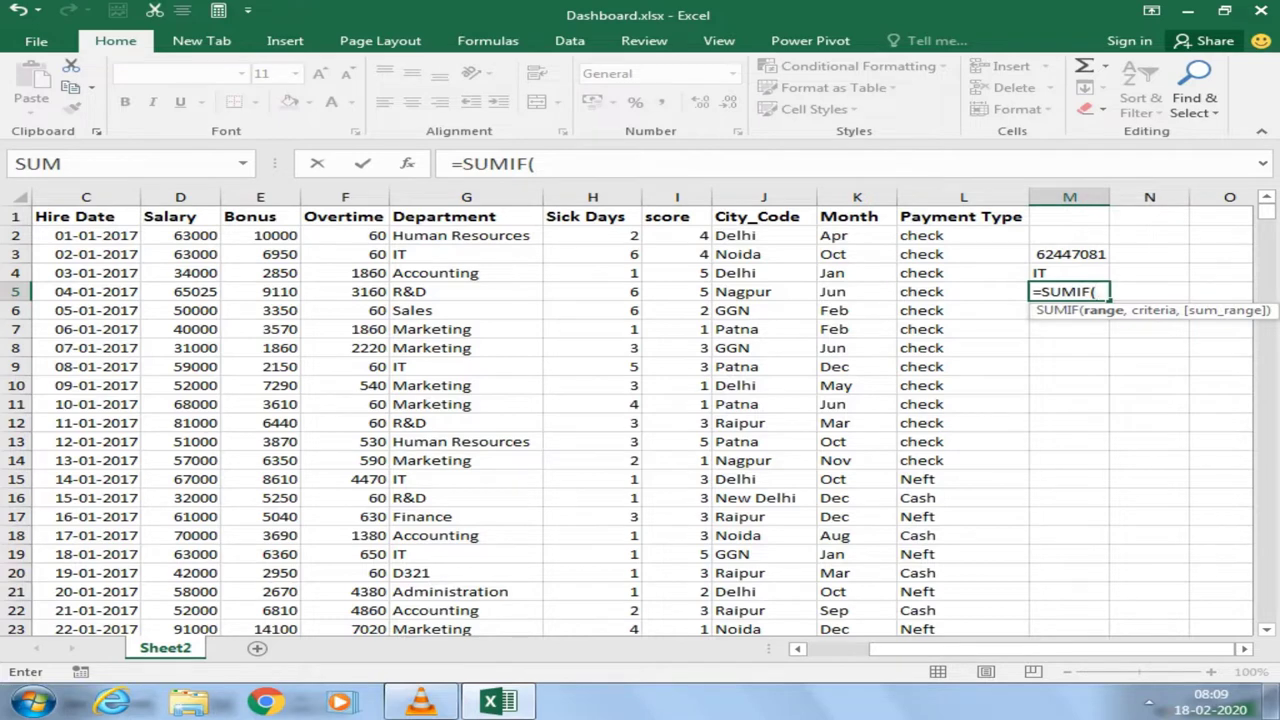
{"action": "key", "text": "Left"}
{"action": "key", "text": "Left"}
{"action": "key", "text": "Left"}
{"action": "key", "text": "Left"}
{"action": "key", "text": "Up"}
{"action": "key", "text": "Up"}
{"action": "key", "text": "Up"}
{"action": "key", "text": "ctrl+shift+Down"}
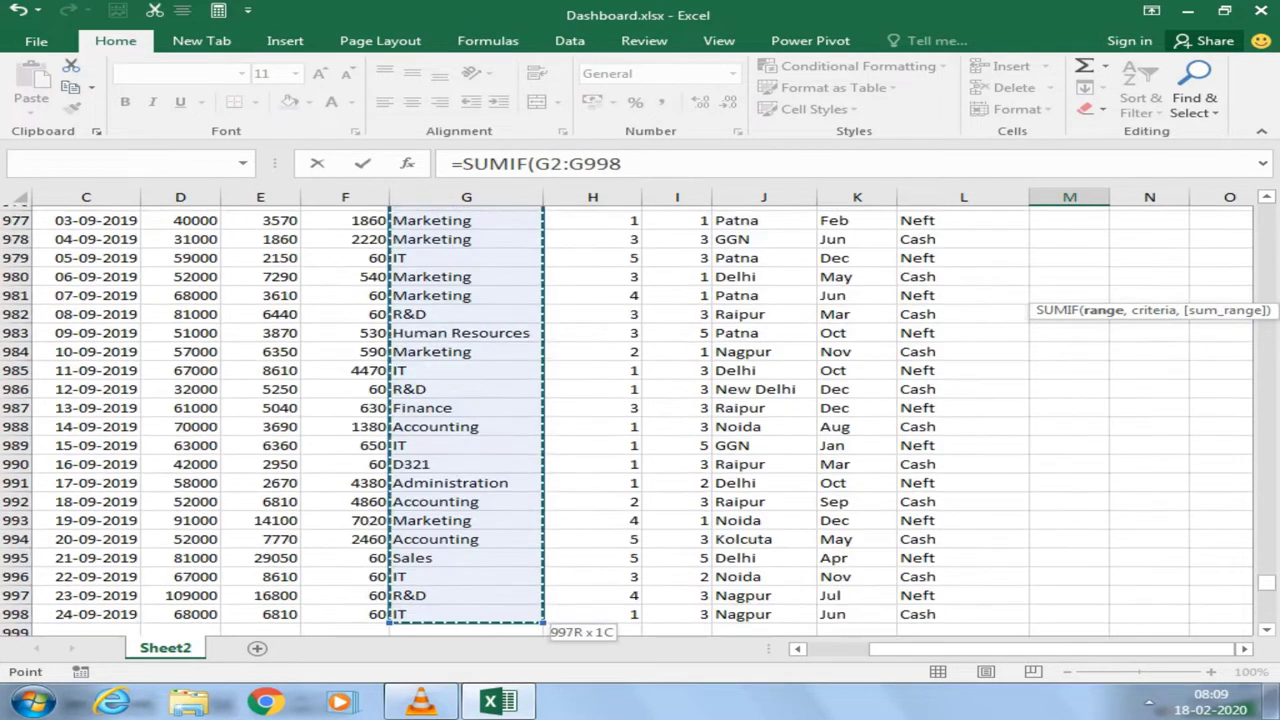
{"action": "type", "text": ","}
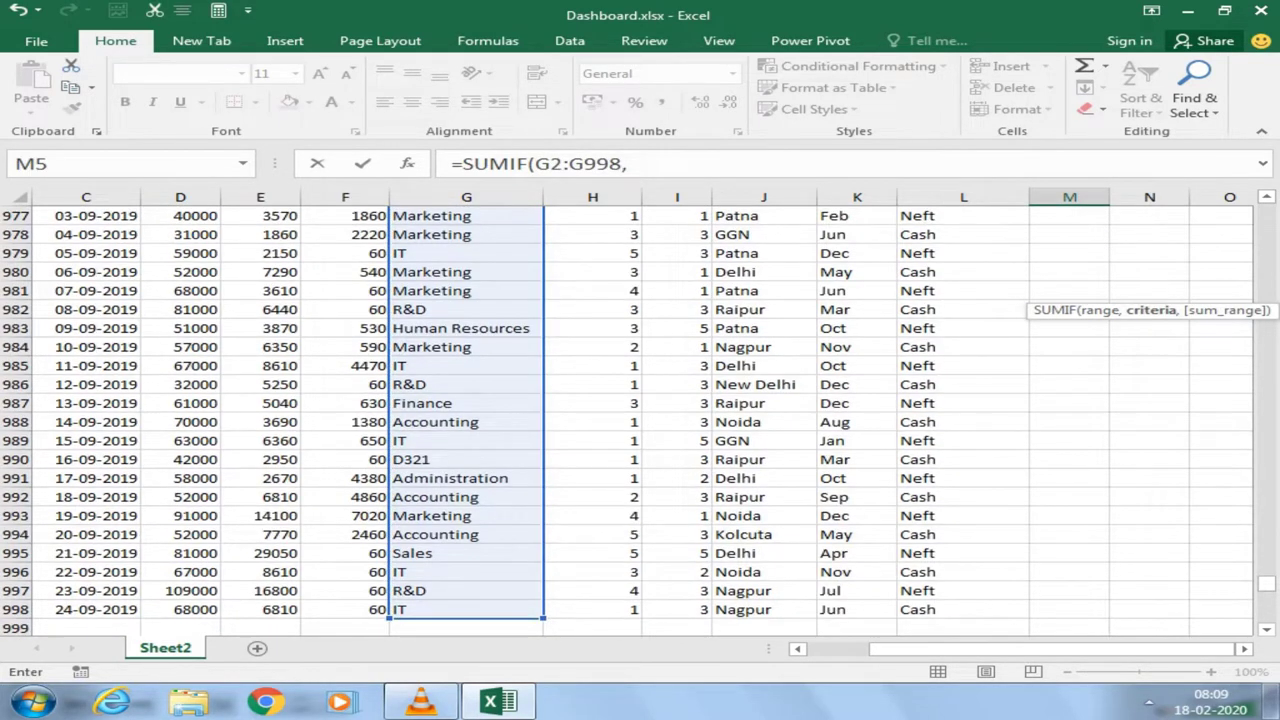
{"action": "type", "text": "\"IT"}
{"action": "type", "text": "\","}
Step: Complete the SUMIF with sum range D2:D998, giving 11637000 for IT salaries
{"action": "key", "text": "Left"}
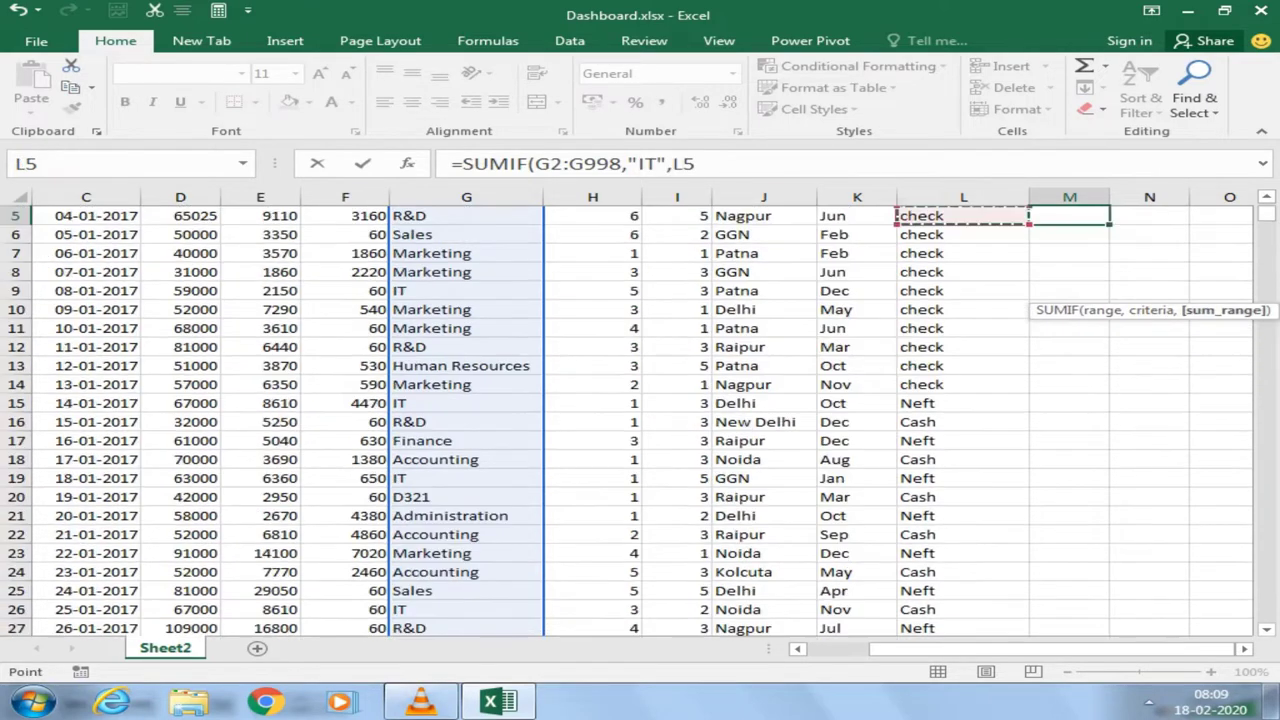
{"action": "key", "text": "Left"}
{"action": "key", "text": "Left"}
{"action": "key", "text": "Left"}
{"action": "key", "text": "Left"}
{"action": "key", "text": "Up"}
{"action": "key", "text": "Up"}
{"action": "key", "text": "Up"}
{"action": "key", "text": "Right"}
{"action": "key", "text": "Right"}
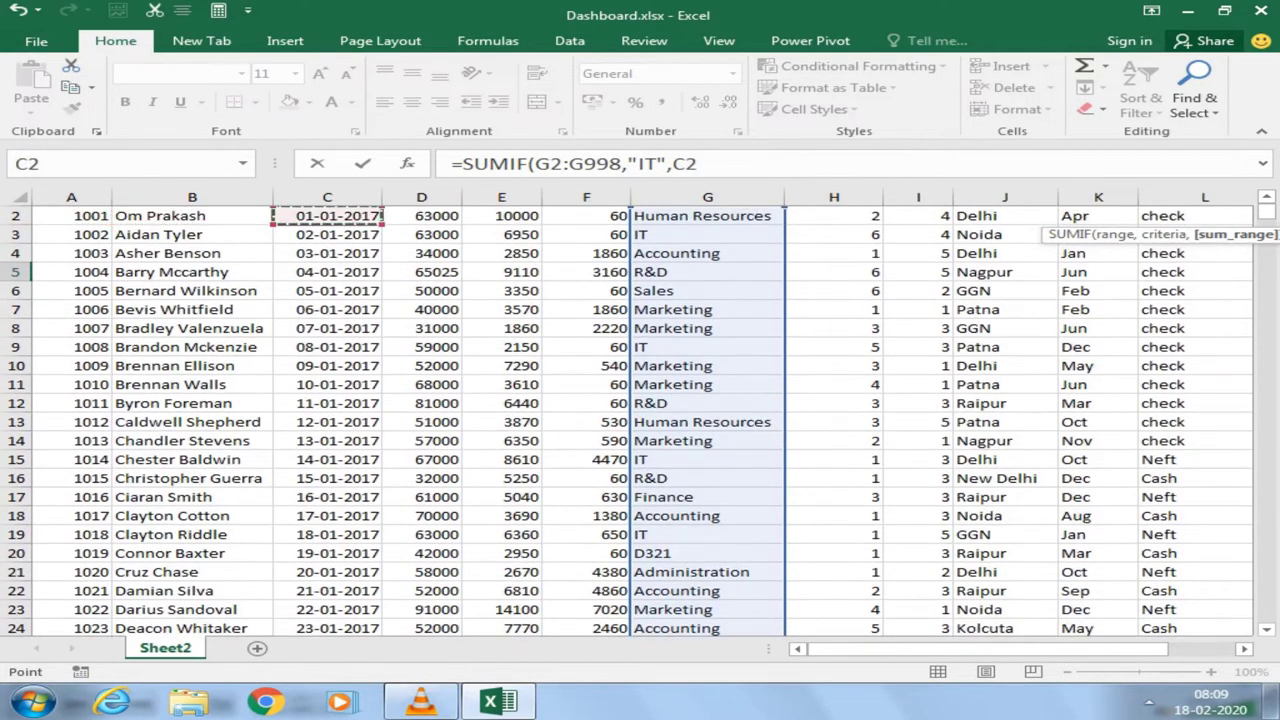
{"action": "key", "text": "Up"}
{"action": "key", "text": "Right"}
{"action": "key", "text": "Down"}
{"action": "key", "text": "ctrl+shift+Down"}
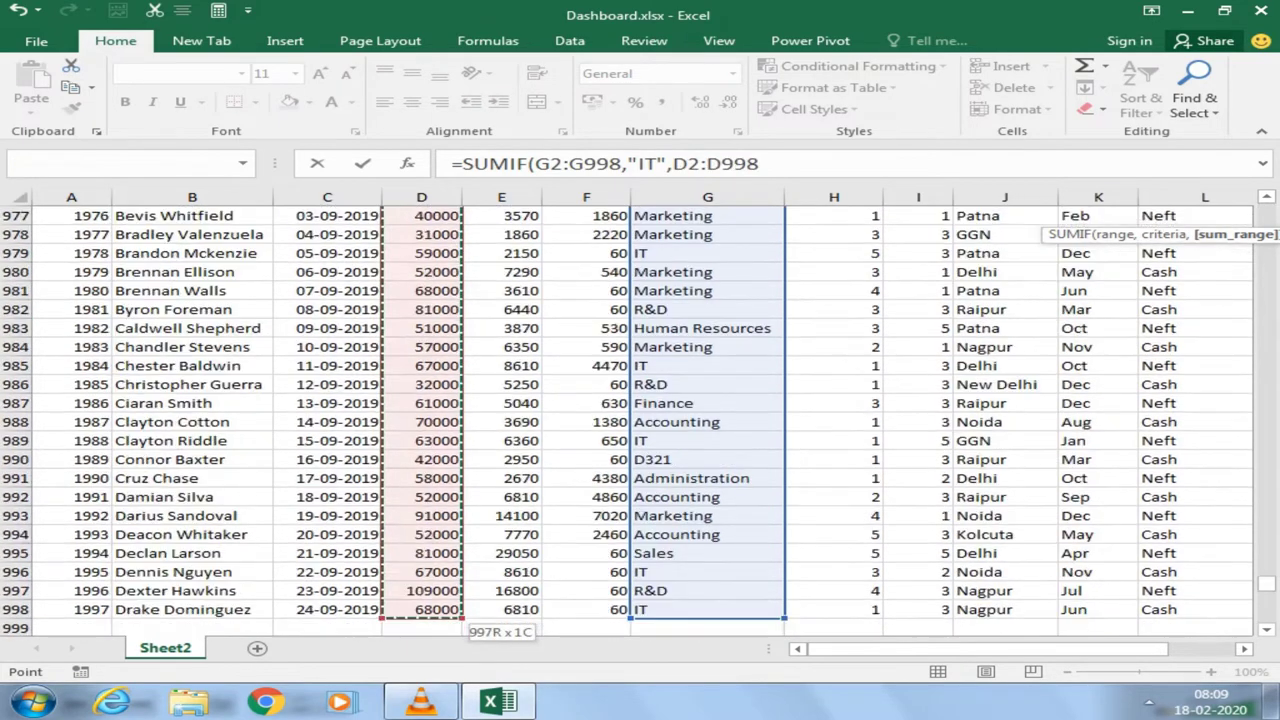
{"action": "key", "text": "Return"}
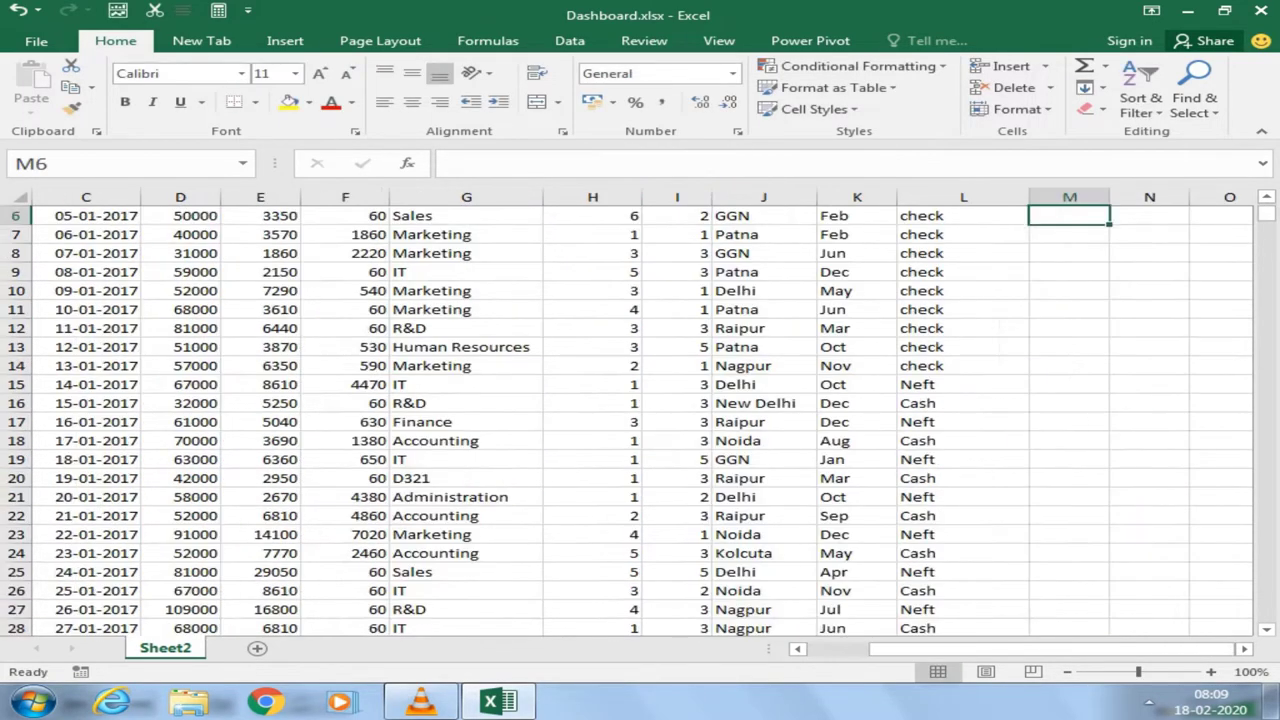
Step: Clear the three scratch results in M3:M5
{"action": "key", "text": "Up"}
{"action": "key", "text": "Up"}
{"action": "key", "text": "Up"}
{"action": "key", "text": "Up"}
{"action": "key", "text": "Down"}
{"action": "key", "text": "Down"}
{"action": "key", "text": "Down"}
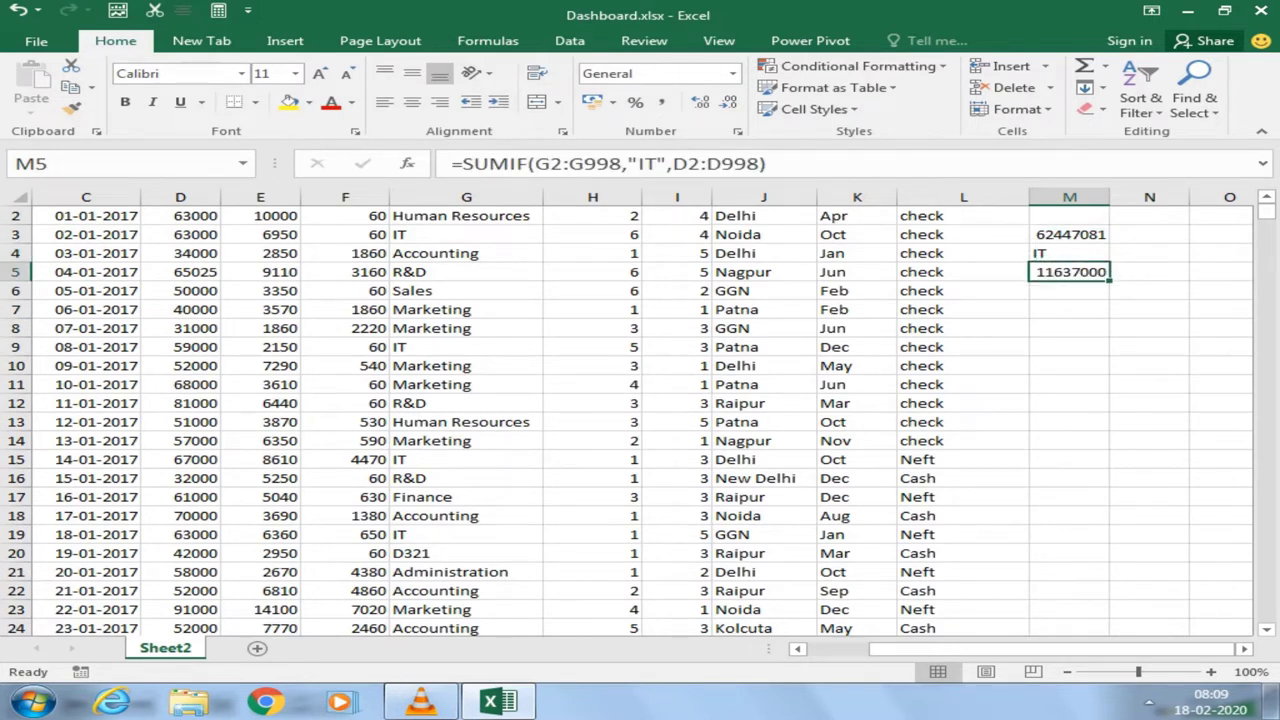
{"action": "key", "text": "shift+Up"}
{"action": "key", "text": "shift+Up"}
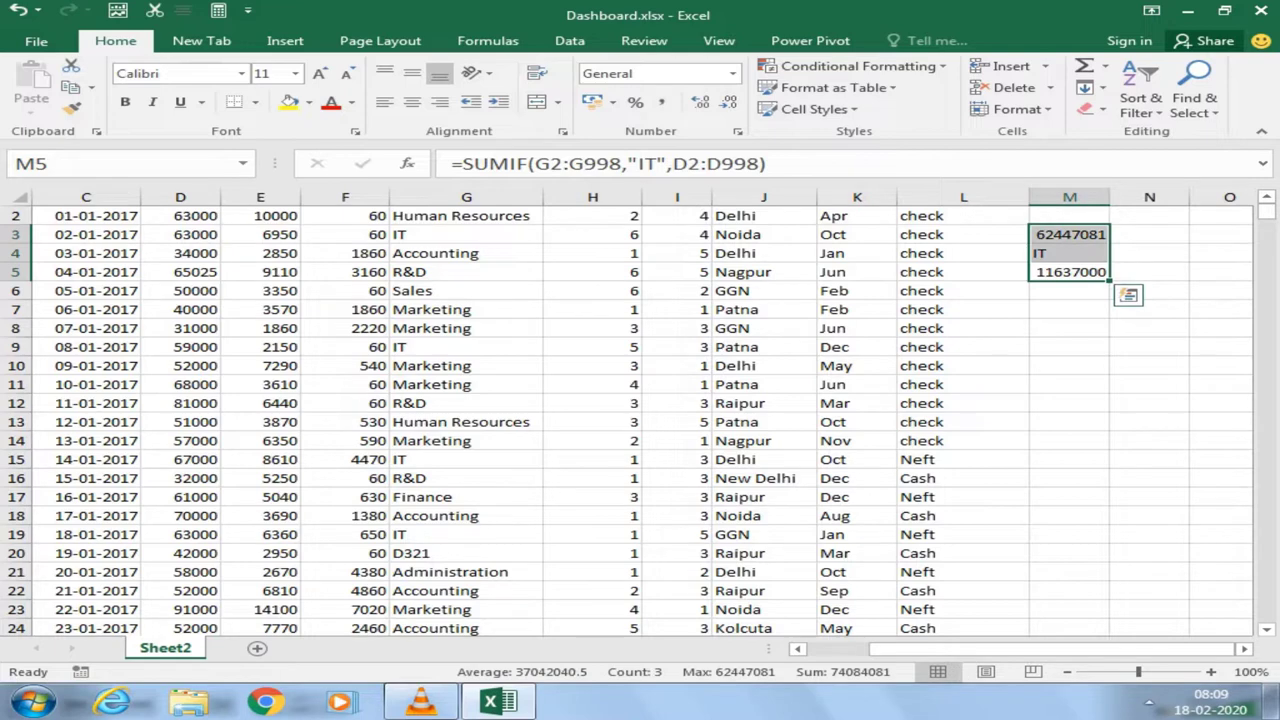
{"action": "key", "text": "Delete"}
{"action": "key", "text": "Up"}
{"action": "key", "text": "Up"}
{"action": "key", "text": "Up"}
{"action": "key", "text": "Up"}
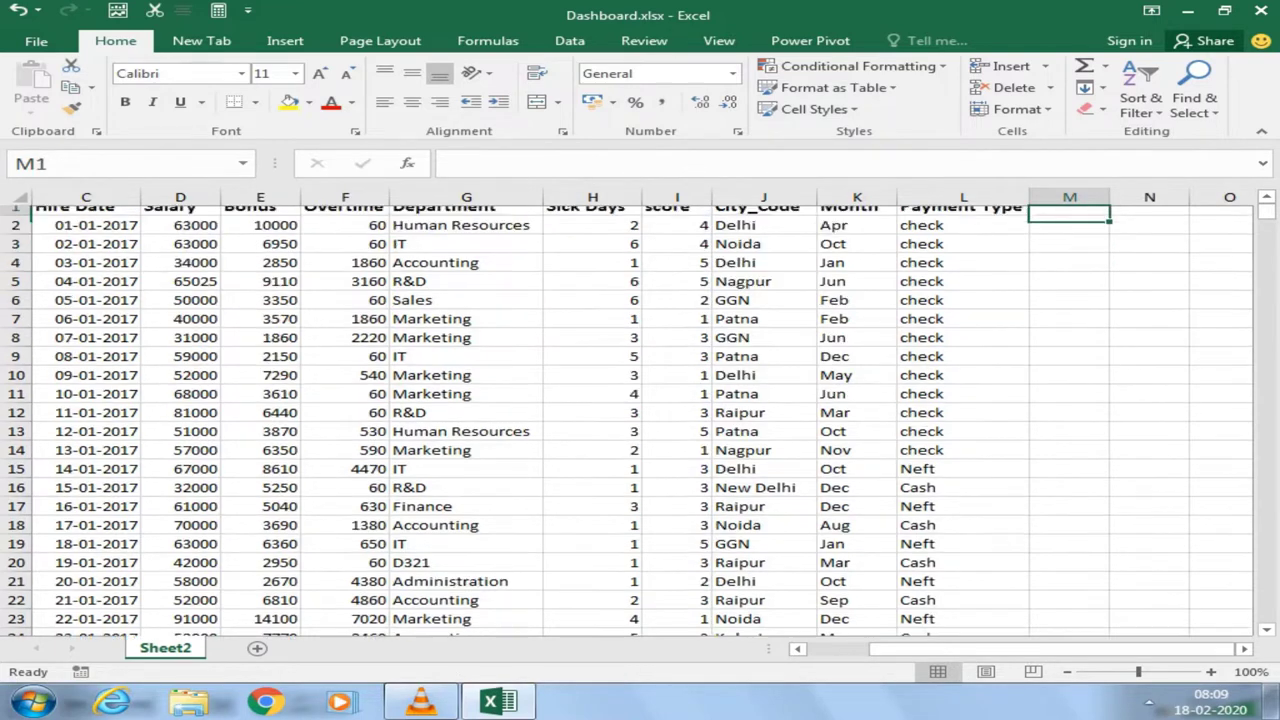
Step: Note the Payment Type and IT entries, then paste into K4:K7 and fill L6:L9
{"action": "left_click", "coordinate": [963, 216]}
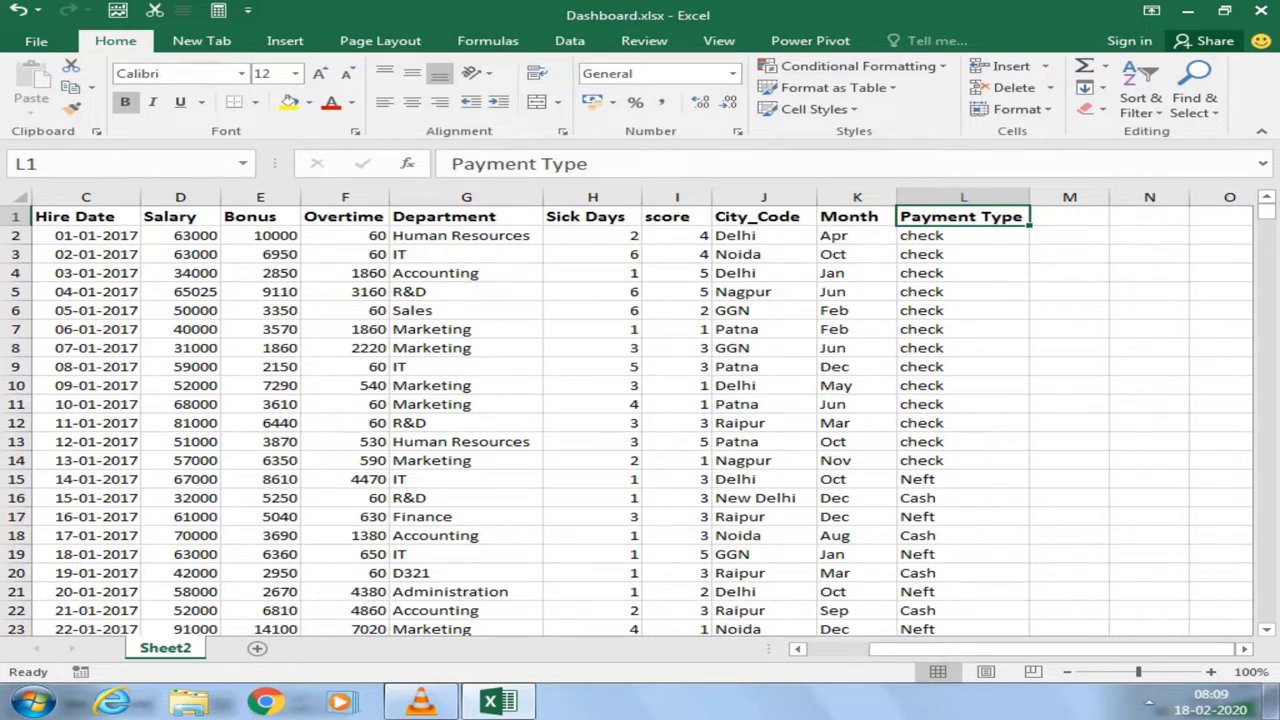
{"action": "left_click", "coordinate": [466, 254]}
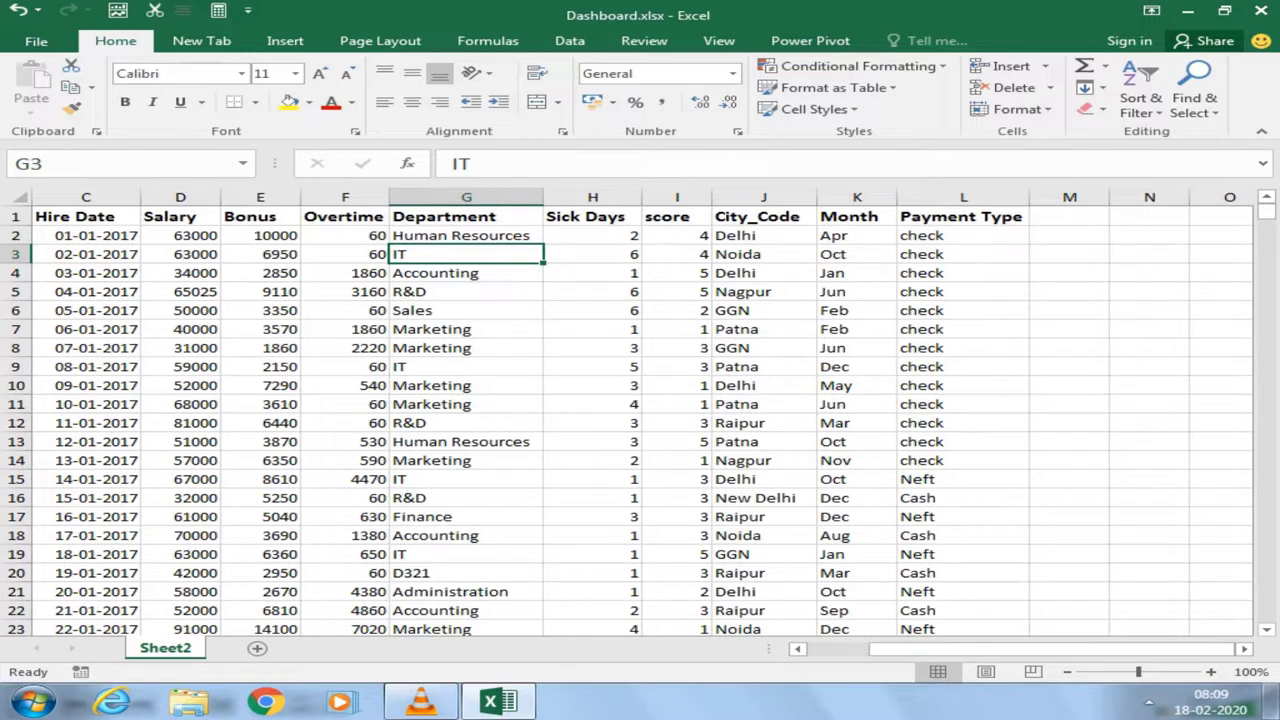
{"action": "left_click_drag", "start_coordinate": [834, 272], "coordinate": [834, 329]}
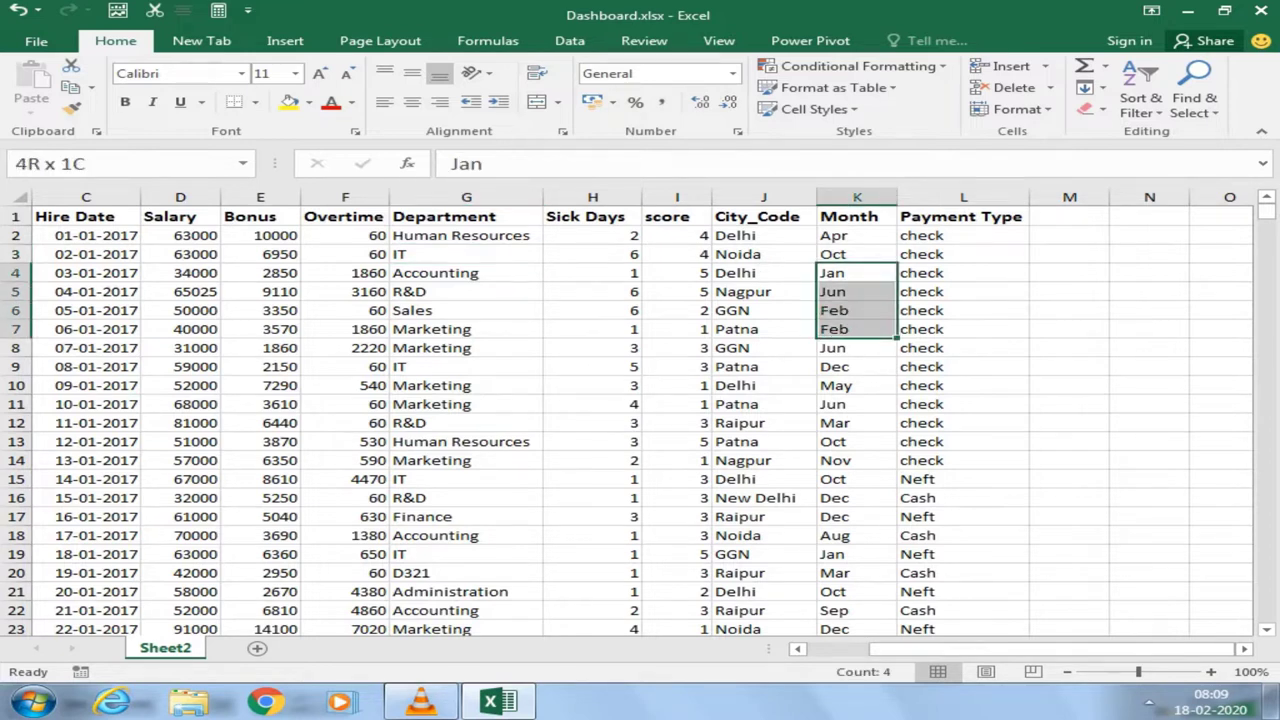
{"action": "key", "text": "ctrl+v"}
{"action": "mouse_move", "coordinate": [920, 310]}
{"action": "left_mouse_down"}
{"action": "mouse_move", "coordinate": [920, 291]}
{"action": "mouse_move", "coordinate": [920, 366]}
{"action": "left_mouse_up"}
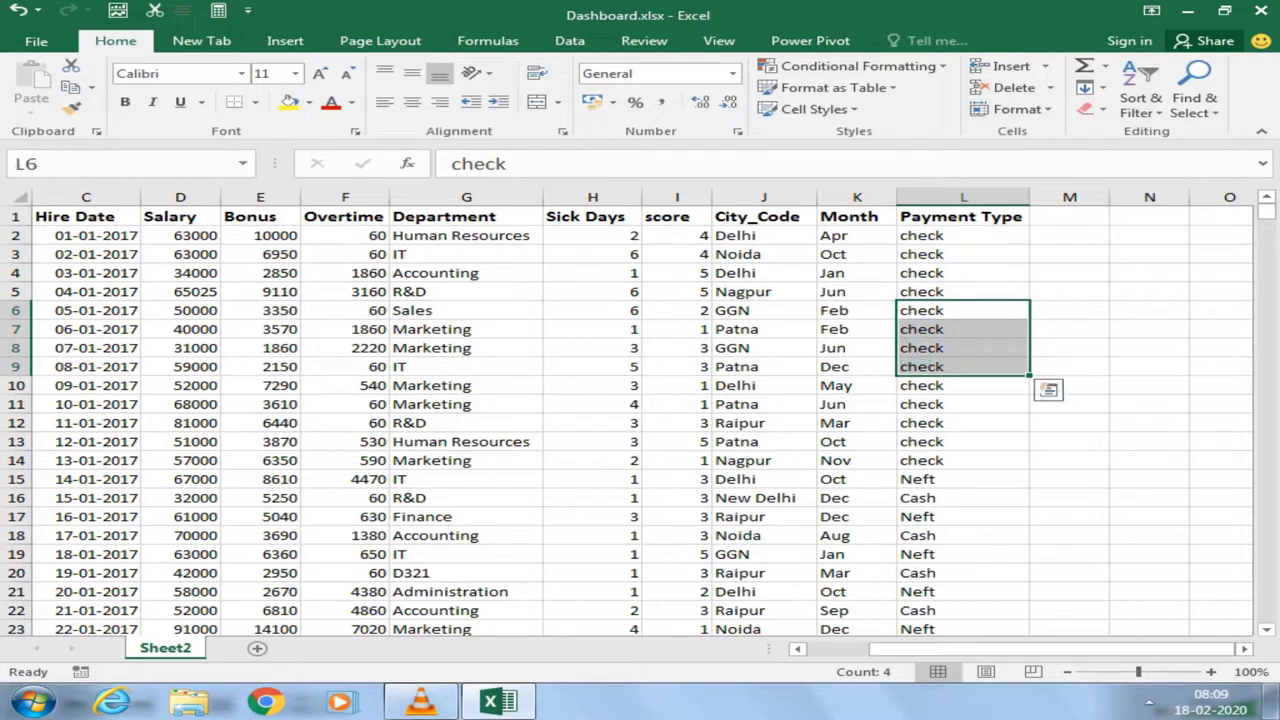
Step: Review the score, Sick Days, city, Marketing and overtime values in rows 8-11
{"action": "left_click", "coordinate": [665, 404]}
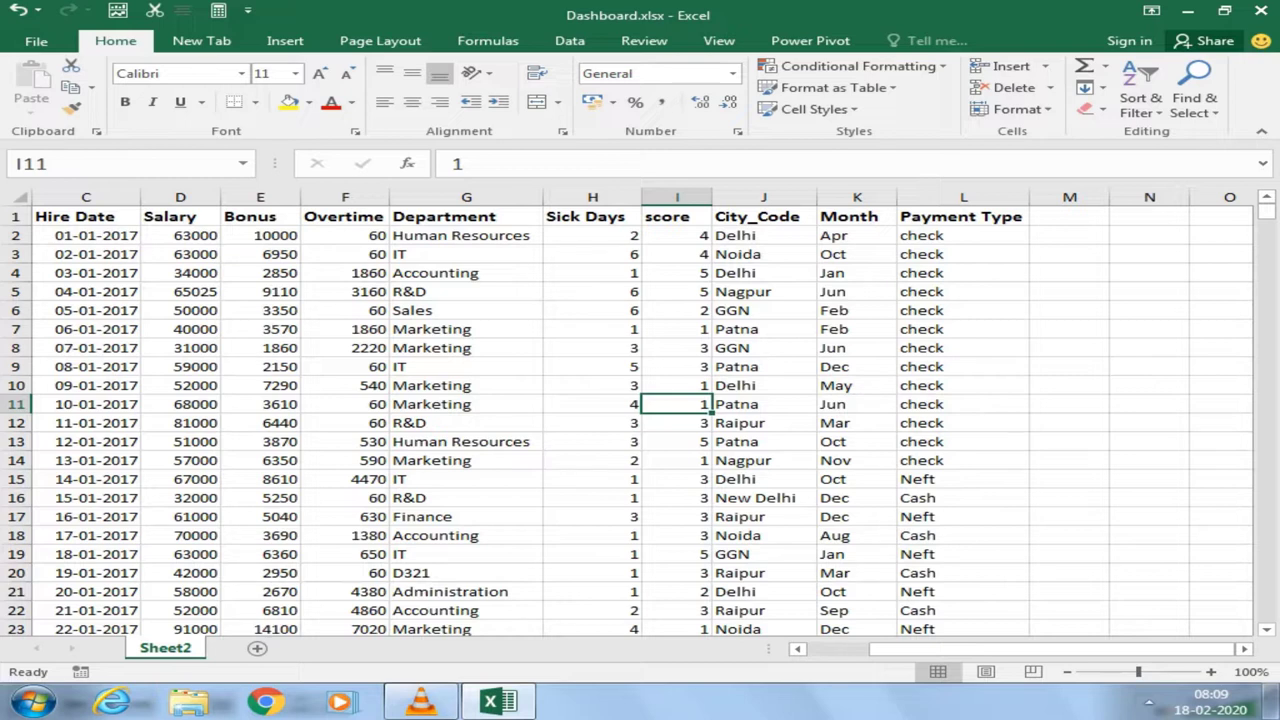
{"action": "left_click", "coordinate": [593, 385]}
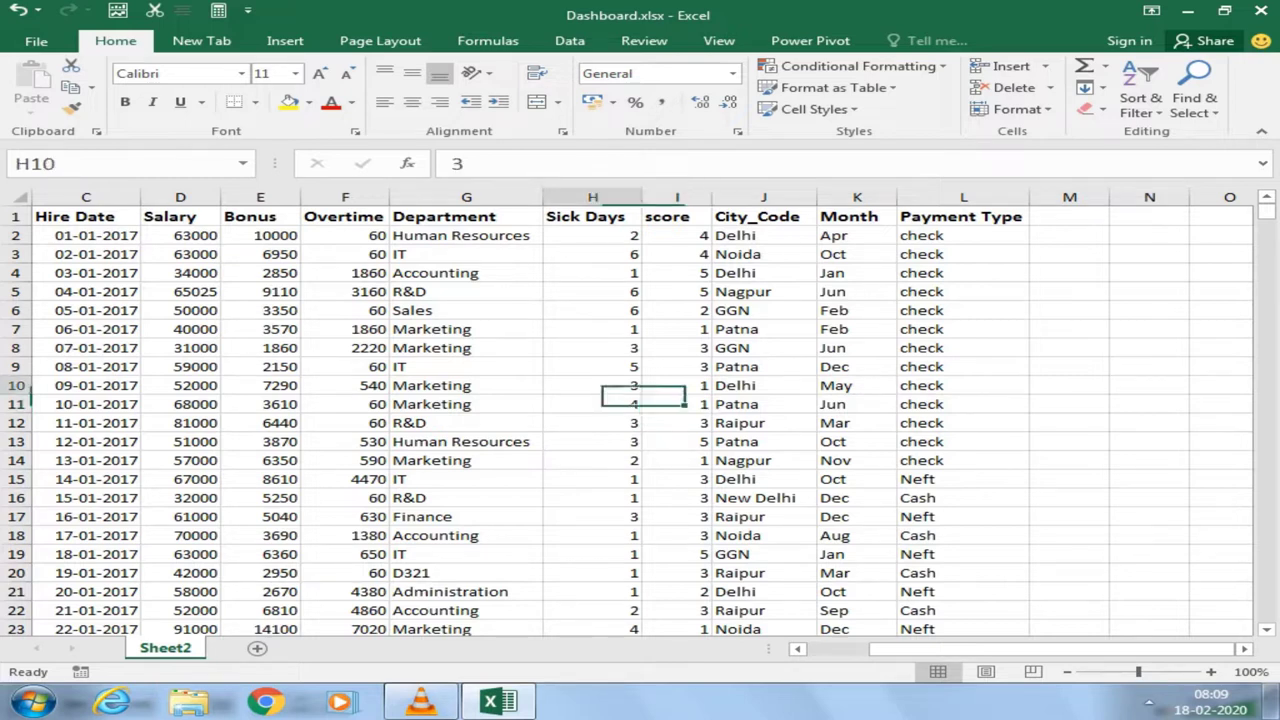
{"action": "left_click", "coordinate": [763, 366]}
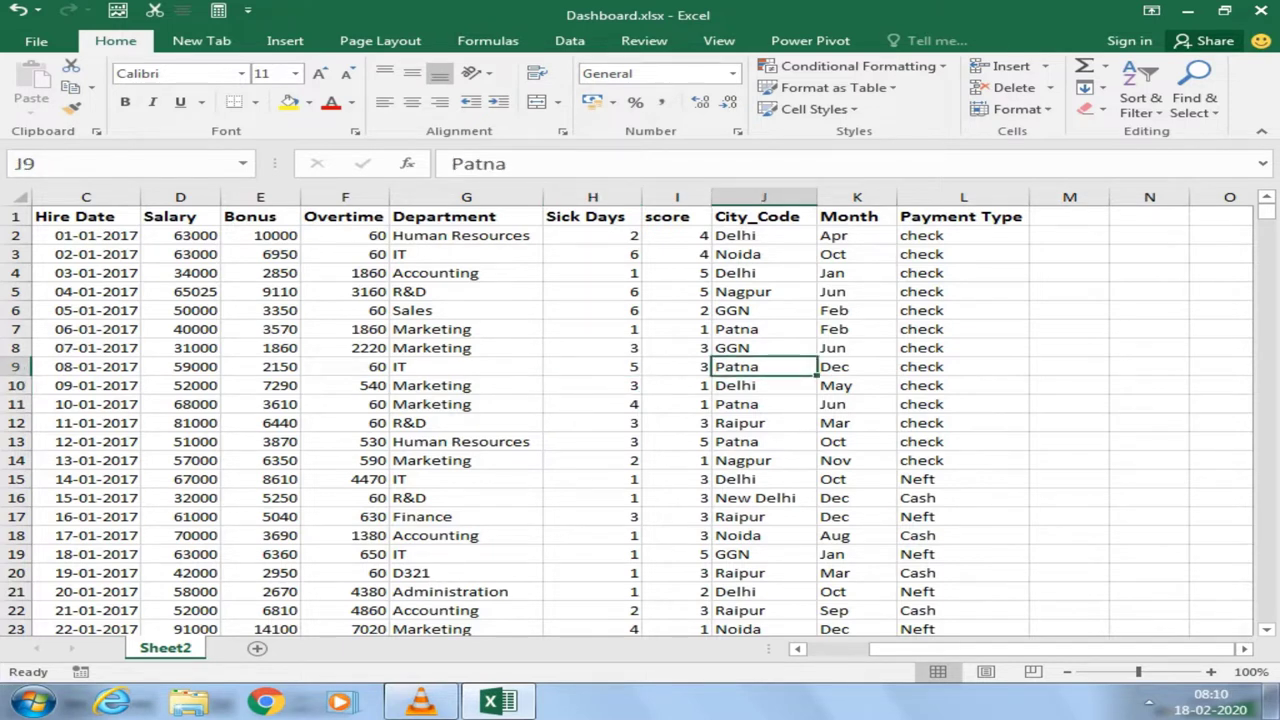
{"action": "left_click", "coordinate": [763, 385]}
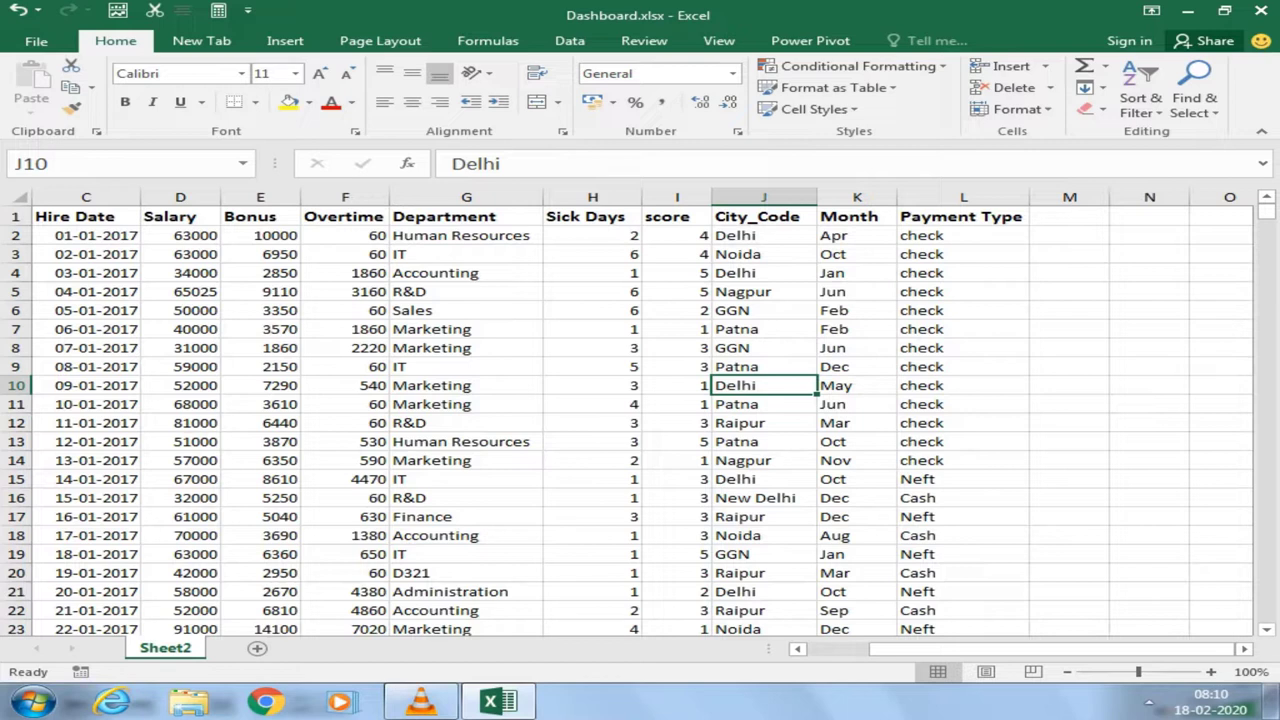
{"action": "left_click", "coordinate": [677, 404]}
{"action": "left_click", "coordinate": [763, 404]}
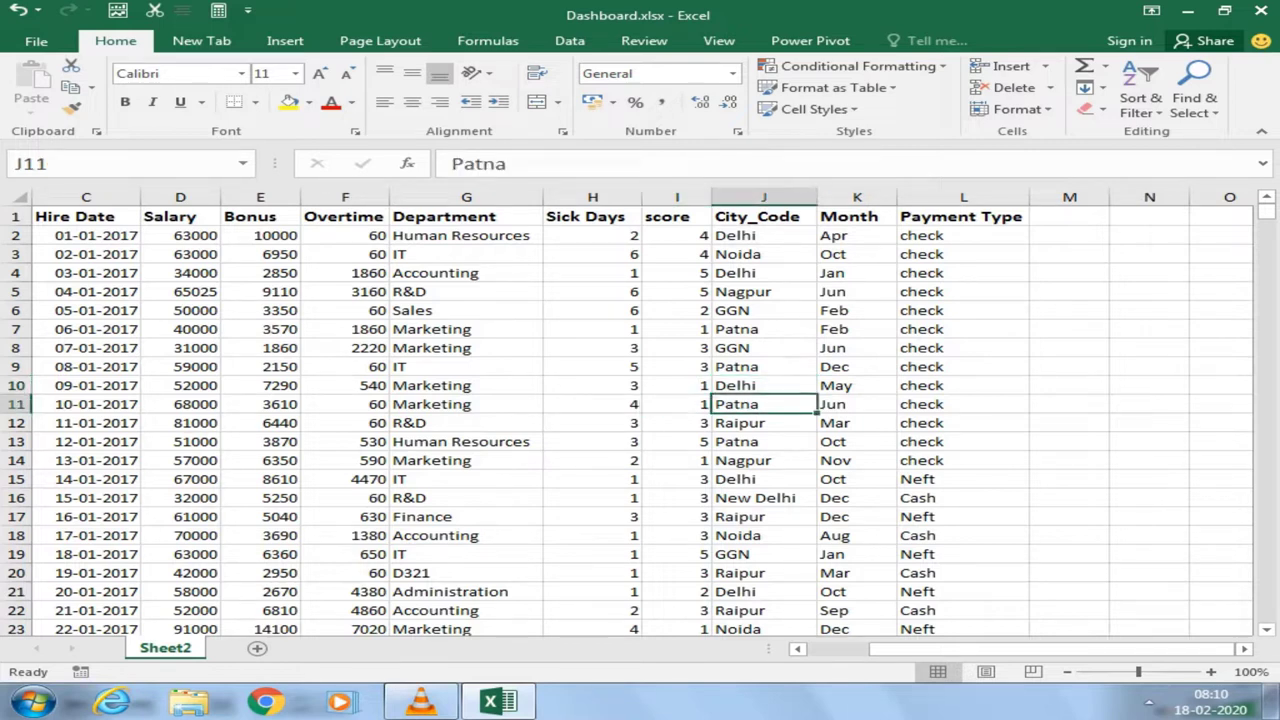
{"action": "left_click", "coordinate": [592, 385]}
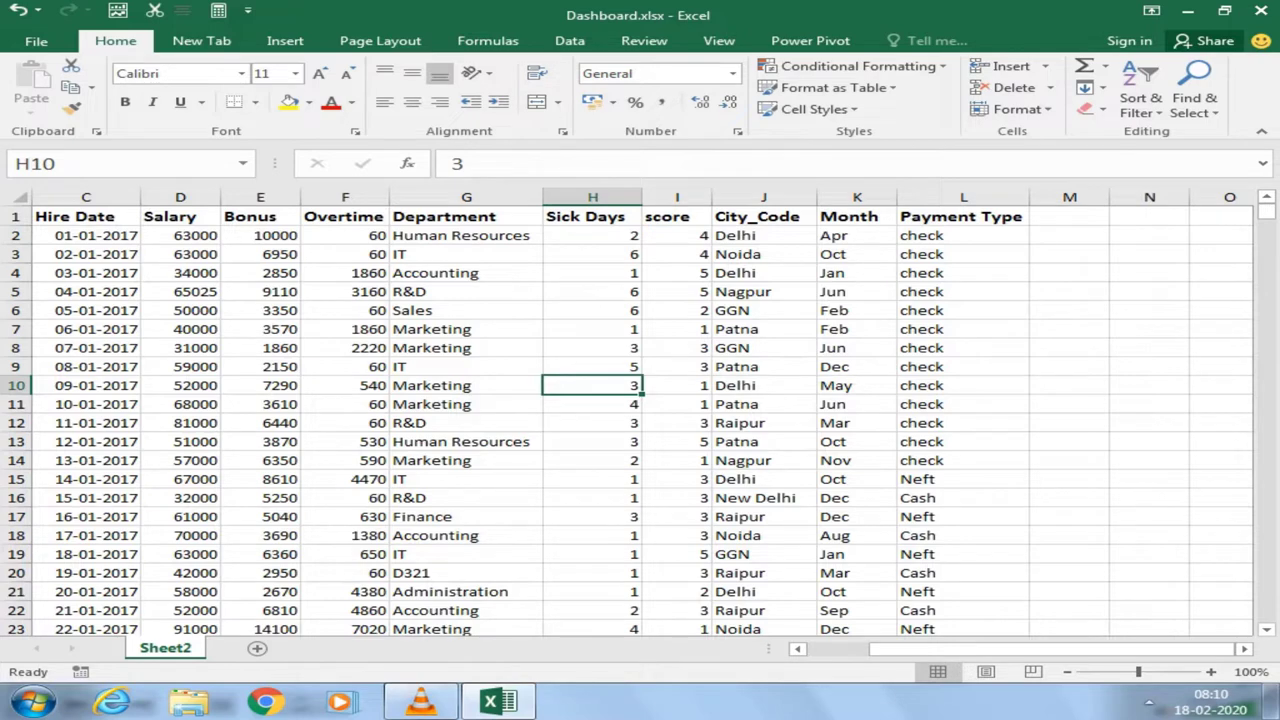
{"action": "left_click", "coordinate": [466, 385]}
{"action": "left_click", "coordinate": [466, 347]}
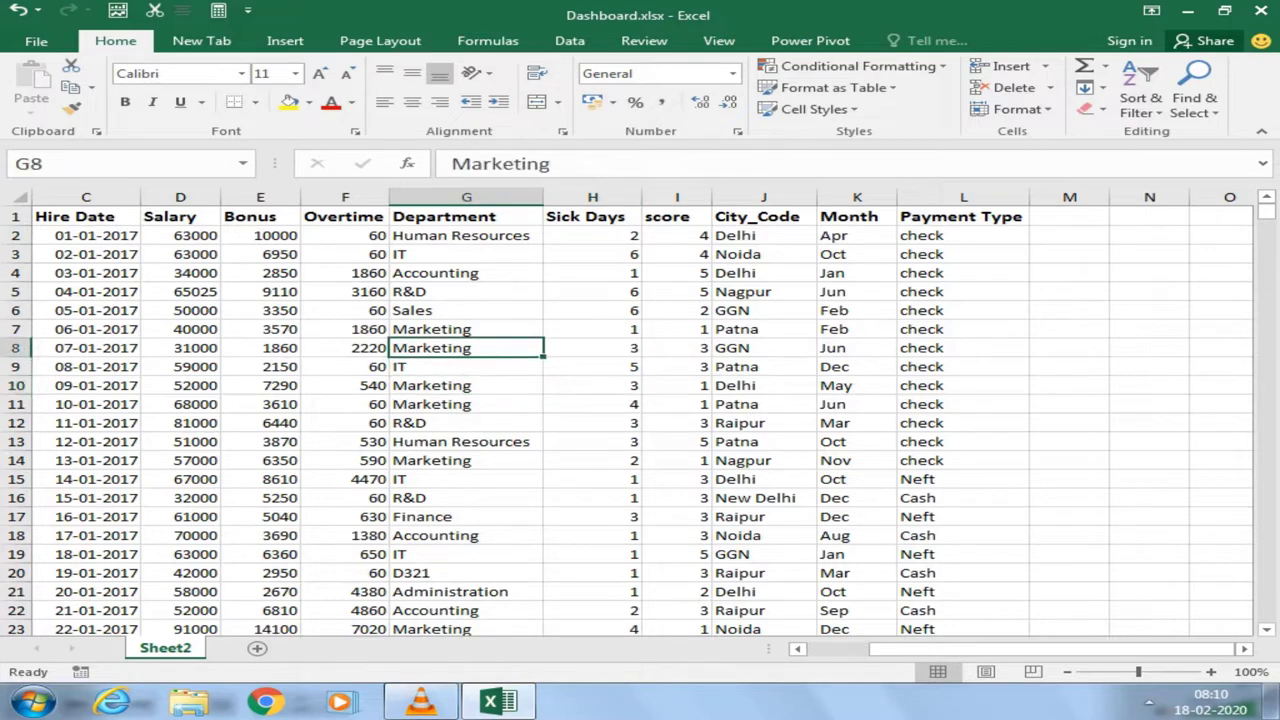
{"action": "left_click_drag", "start_coordinate": [960, 648], "coordinate": [896, 648]}
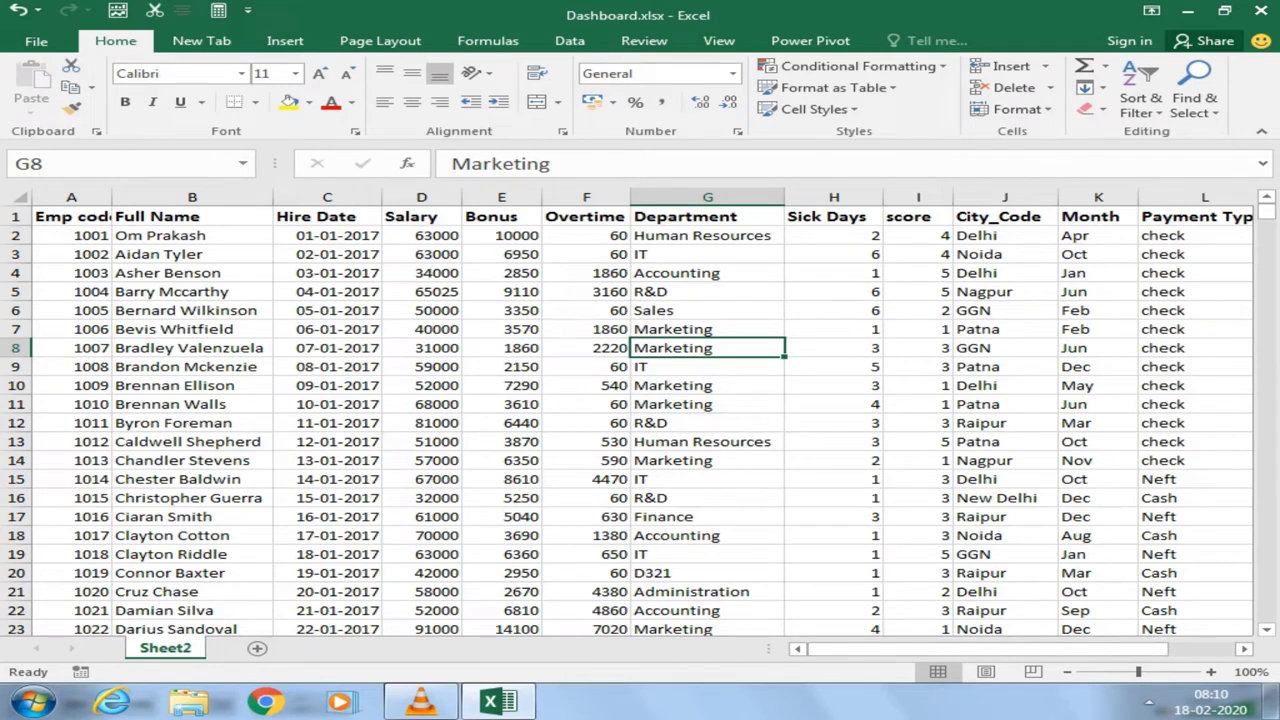
{"action": "left_click", "coordinate": [586, 385]}
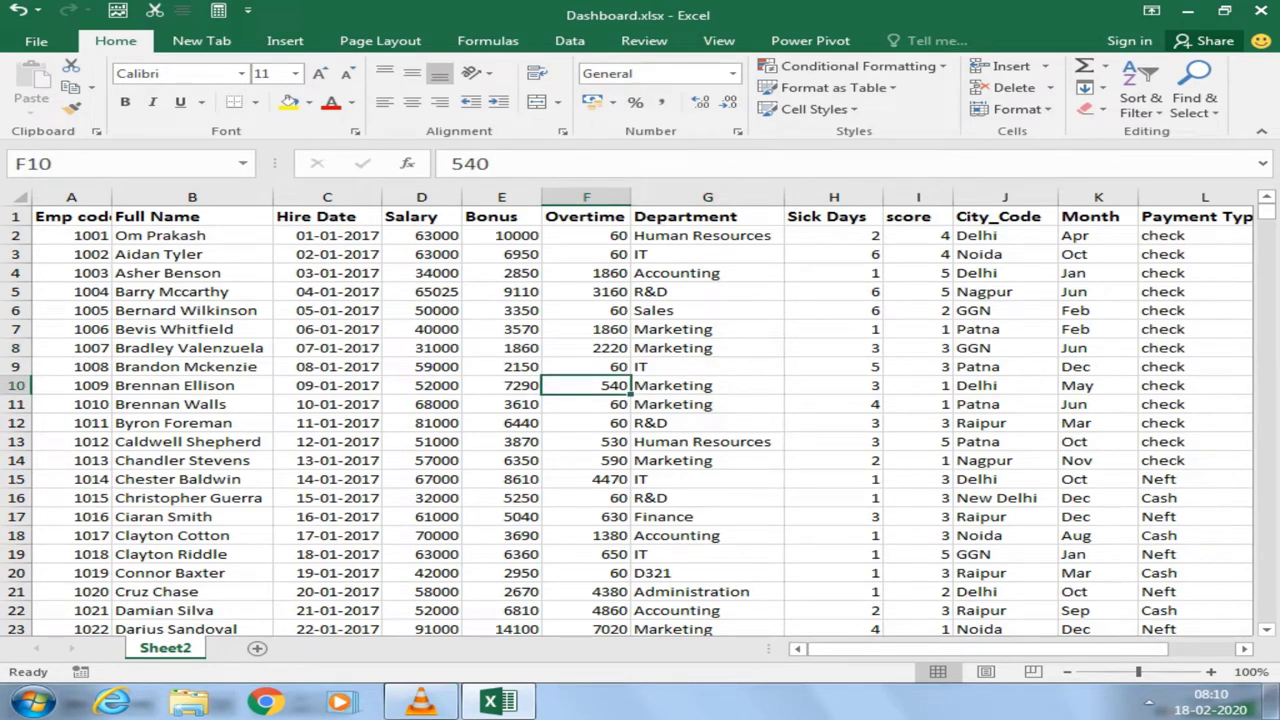
Step: Select the employee table block A1:J11
{"action": "mouse_move", "coordinate": [71, 216]}
{"action": "left_mouse_down"}
{"action": "mouse_move", "coordinate": [421, 366]}
{"action": "mouse_move", "coordinate": [1005, 385]}
{"action": "mouse_move", "coordinate": [501, 329]}
{"action": "mouse_move", "coordinate": [421, 329]}
{"action": "mouse_move", "coordinate": [1050, 385]}
{"action": "mouse_move", "coordinate": [327, 329]}
{"action": "left_mouse_up"}
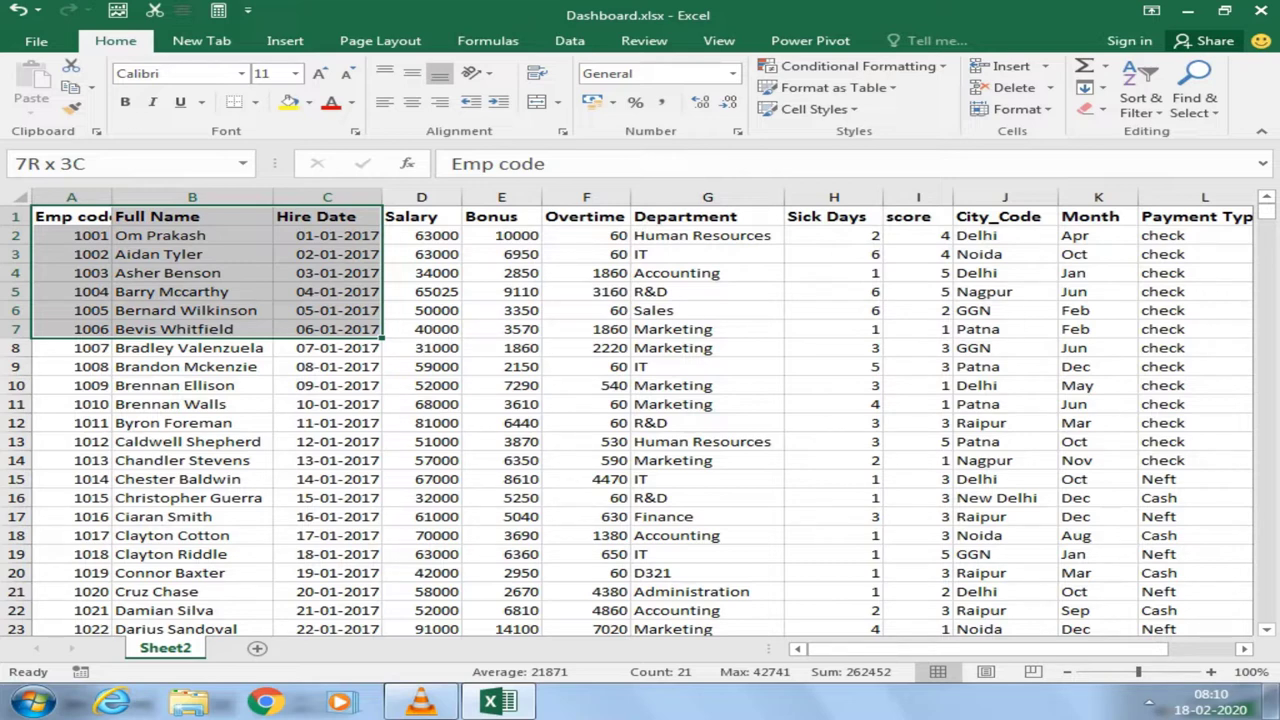
{"action": "left_click_drag", "start_coordinate": [330, 329], "coordinate": [1005, 404]}
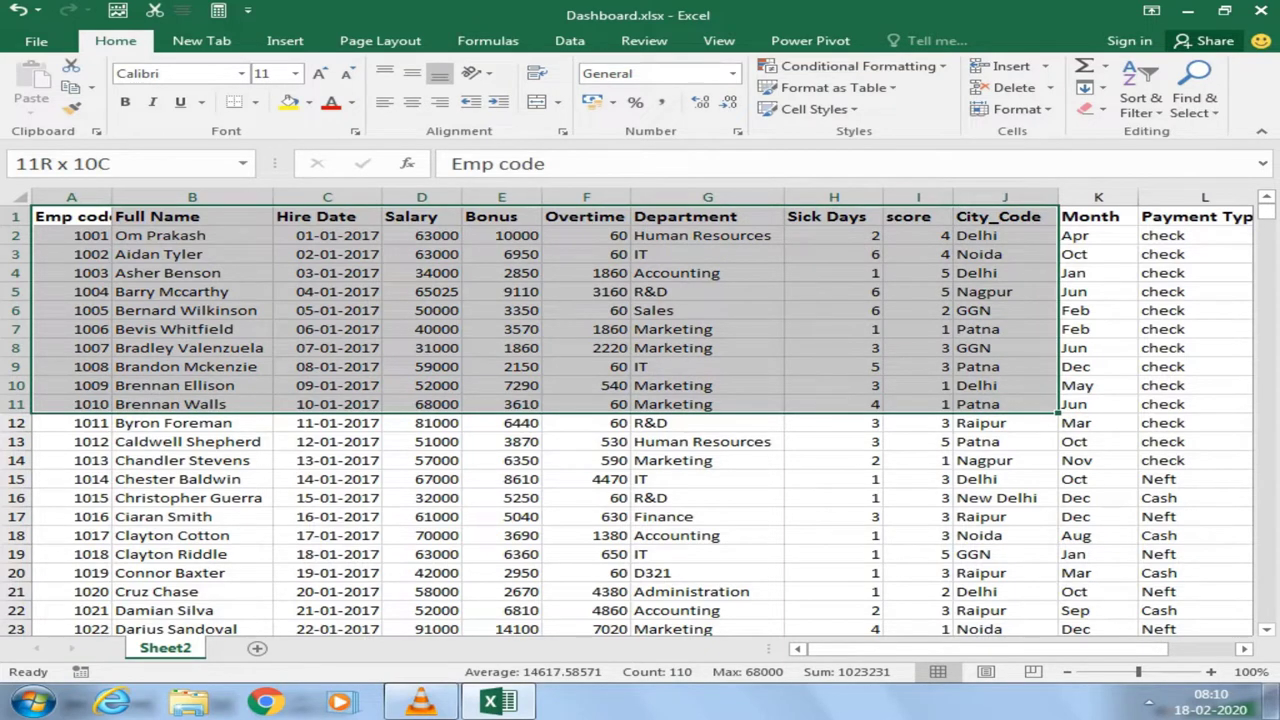
{"action": "left_click_drag", "start_coordinate": [1005, 404], "coordinate": [1005, 404]}
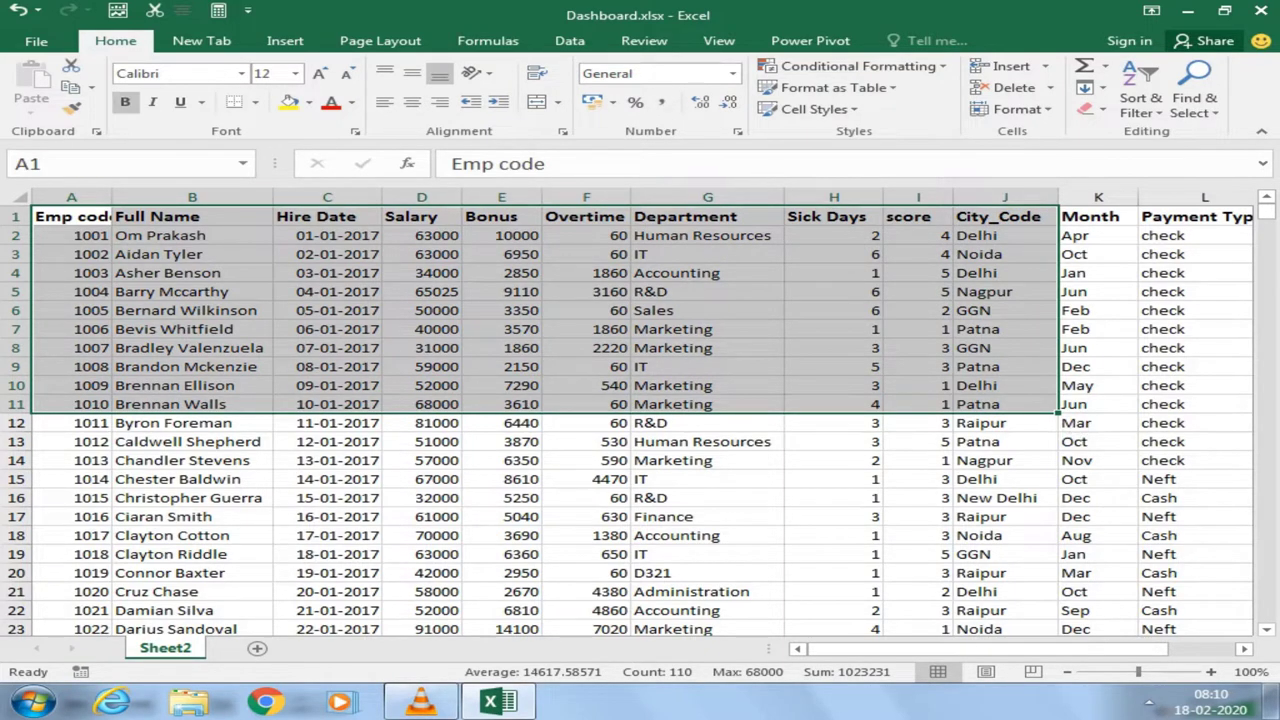
{"action": "left_click", "coordinate": [1244, 649]}
{"action": "left_click", "coordinate": [1244, 649]}
{"action": "left_click", "coordinate": [1244, 649]}
{"action": "left_click", "coordinate": [1244, 649]}
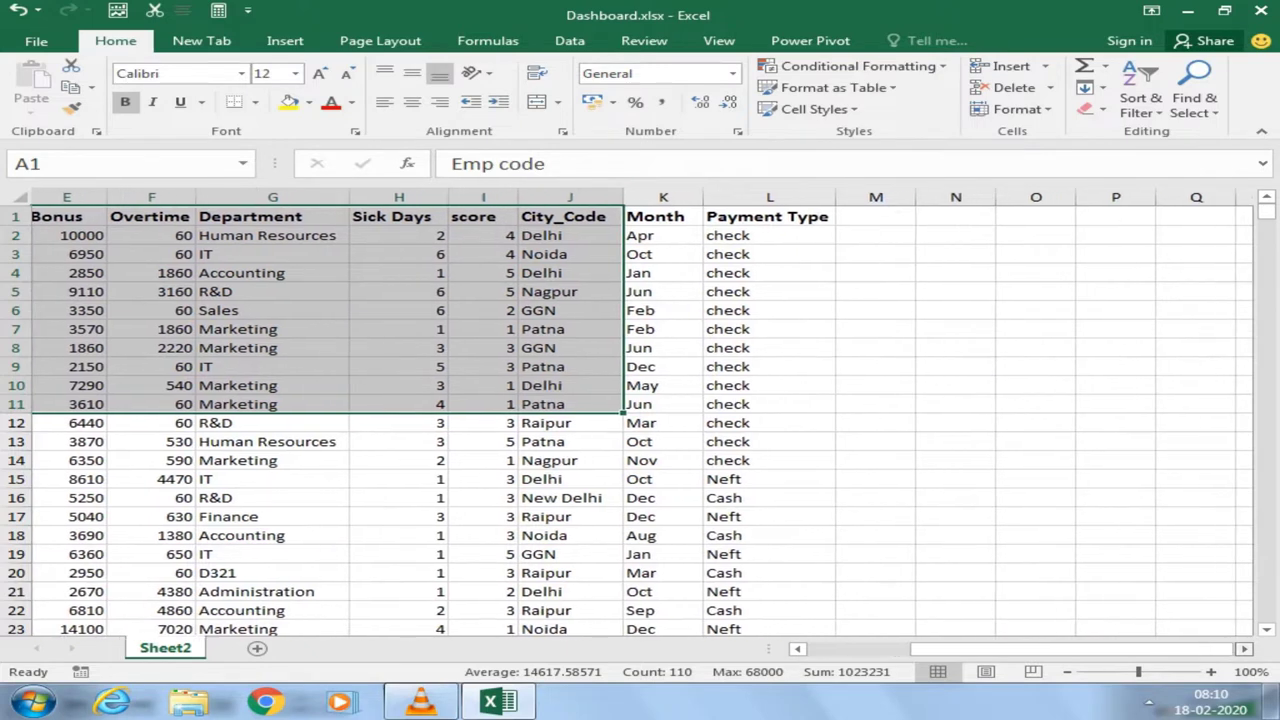
{"action": "left_click", "coordinate": [1244, 649]}
Step: Give the empty cell O1 a 20-point font size
{"action": "left_click", "coordinate": [880, 310]}
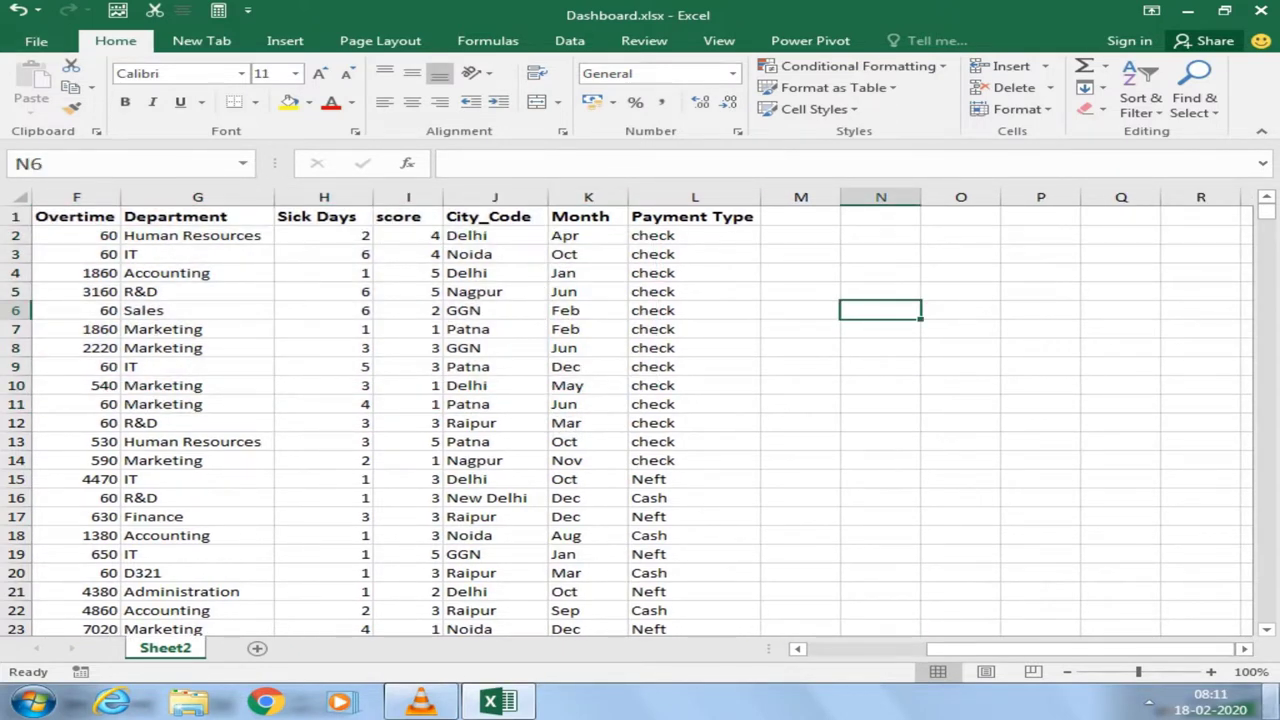
{"action": "left_click", "coordinate": [960, 216]}
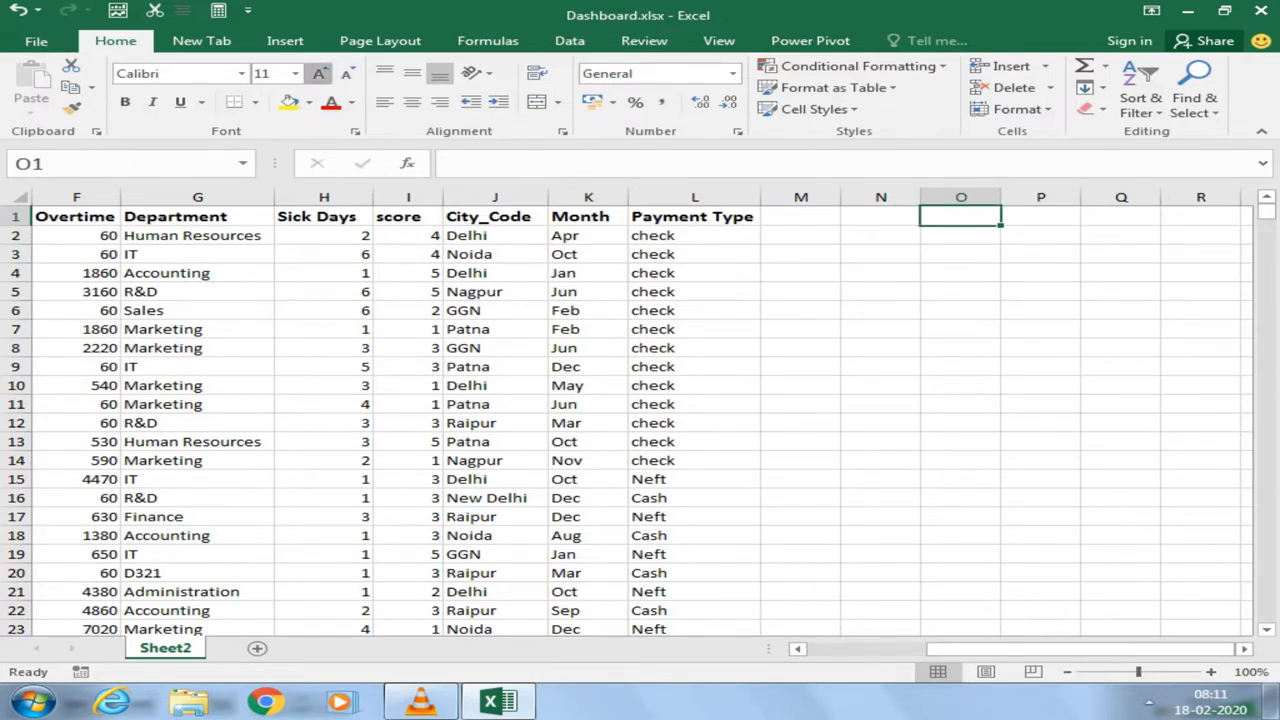
{"action": "left_click", "coordinate": [319, 73]}
{"action": "left_click", "coordinate": [319, 73]}
{"action": "left_click", "coordinate": [319, 73]}
{"action": "left_click", "coordinate": [319, 73]}
{"action": "left_click", "coordinate": [319, 73]}
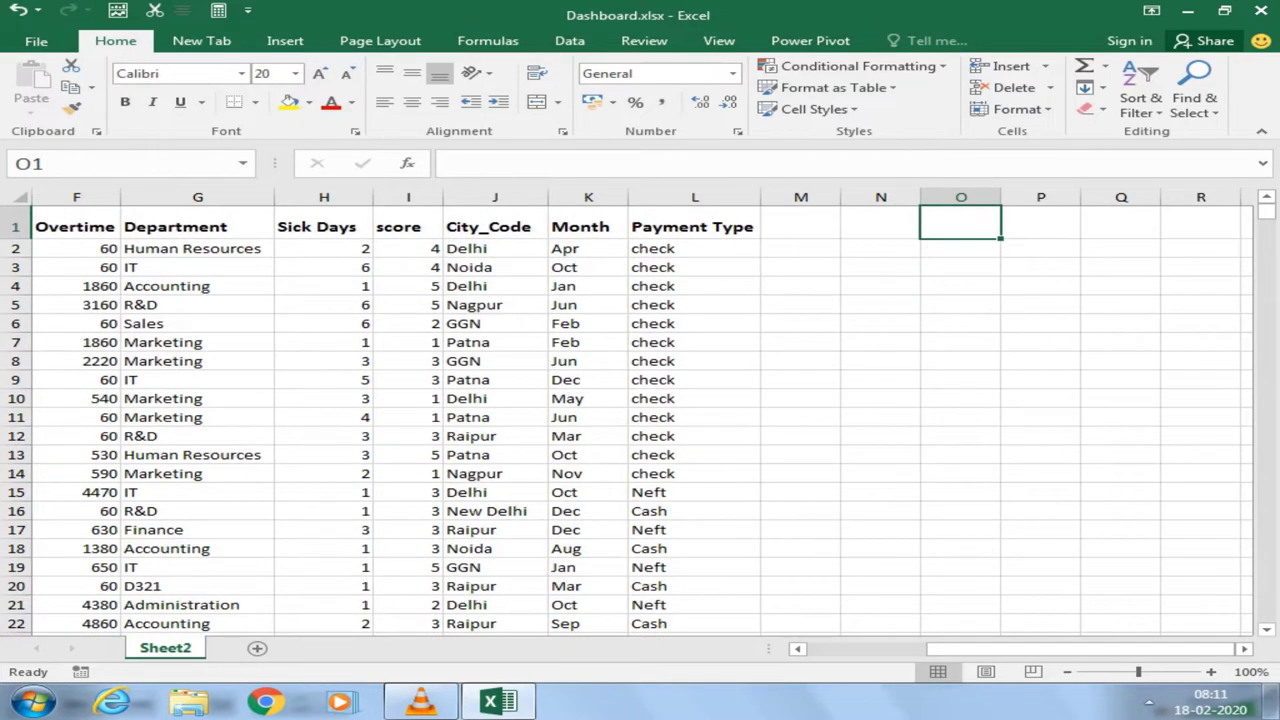
Step: Enter the note alt+d+p in O1, AutoFit column O and widen column P
{"action": "type", "text": "alt+"}
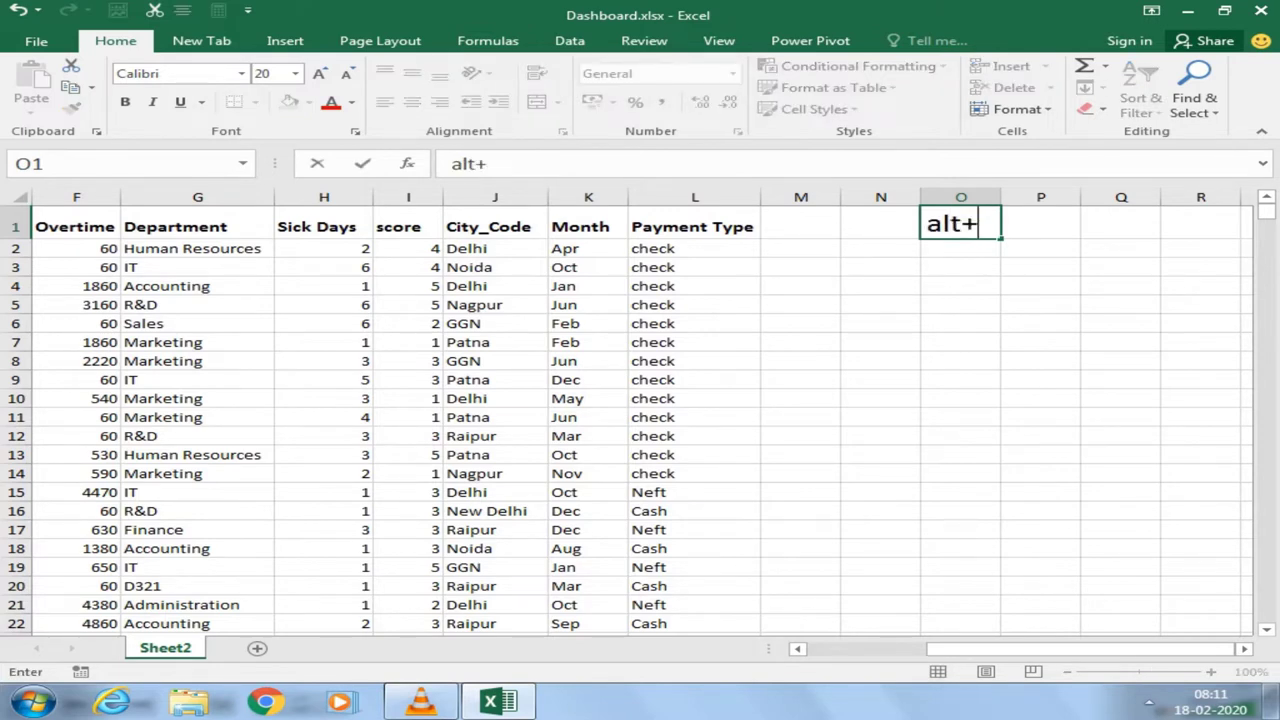
{"action": "type", "text": "dp"}
{"action": "key", "text": "BackSpace"}
{"action": "type", "text": "+p"}
{"action": "key", "text": "Return"}
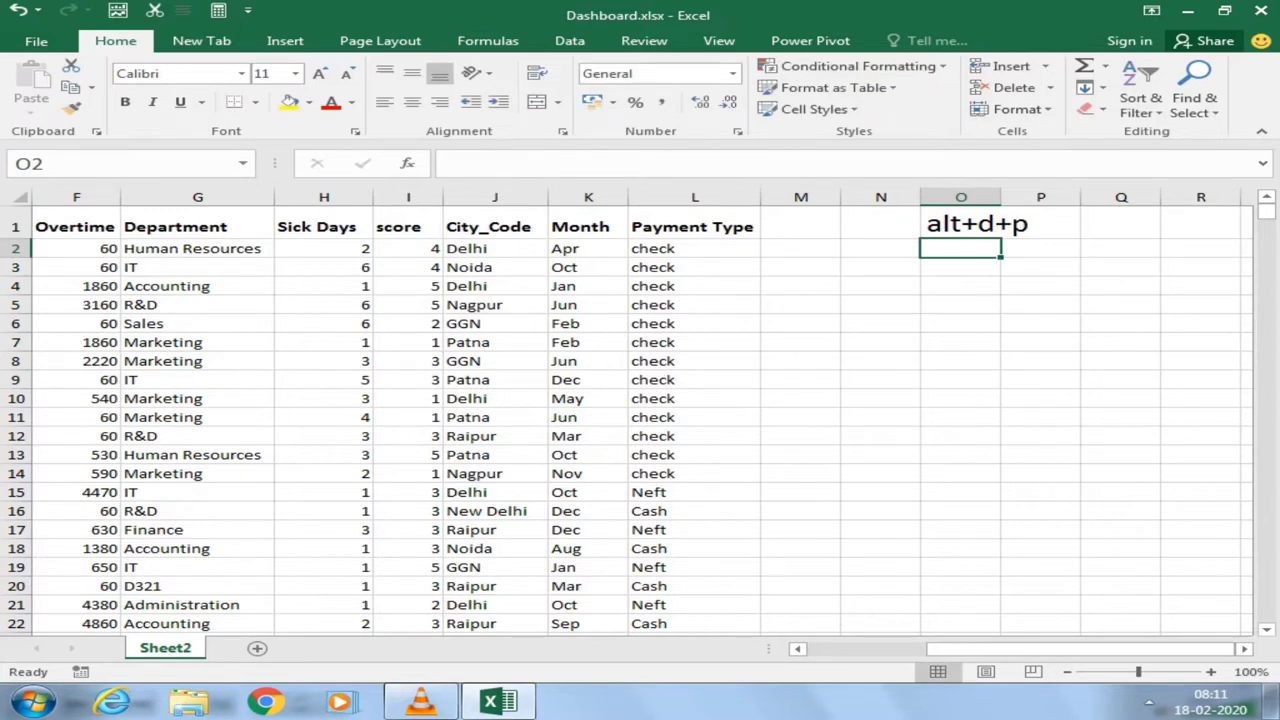
{"action": "key", "text": "Up"}
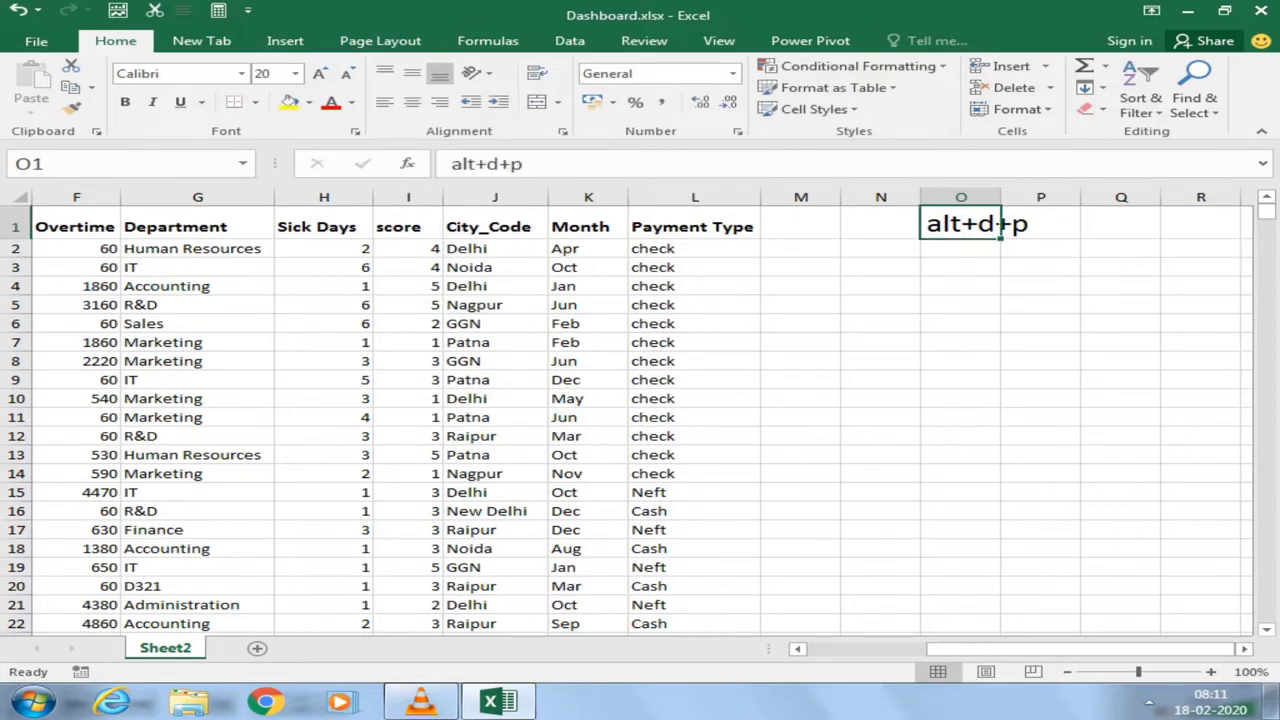
{"action": "key", "text": "alt+h"}
{"action": "key", "text": "o"}
{"action": "key", "text": "i"}
{"action": "key", "text": "Right"}
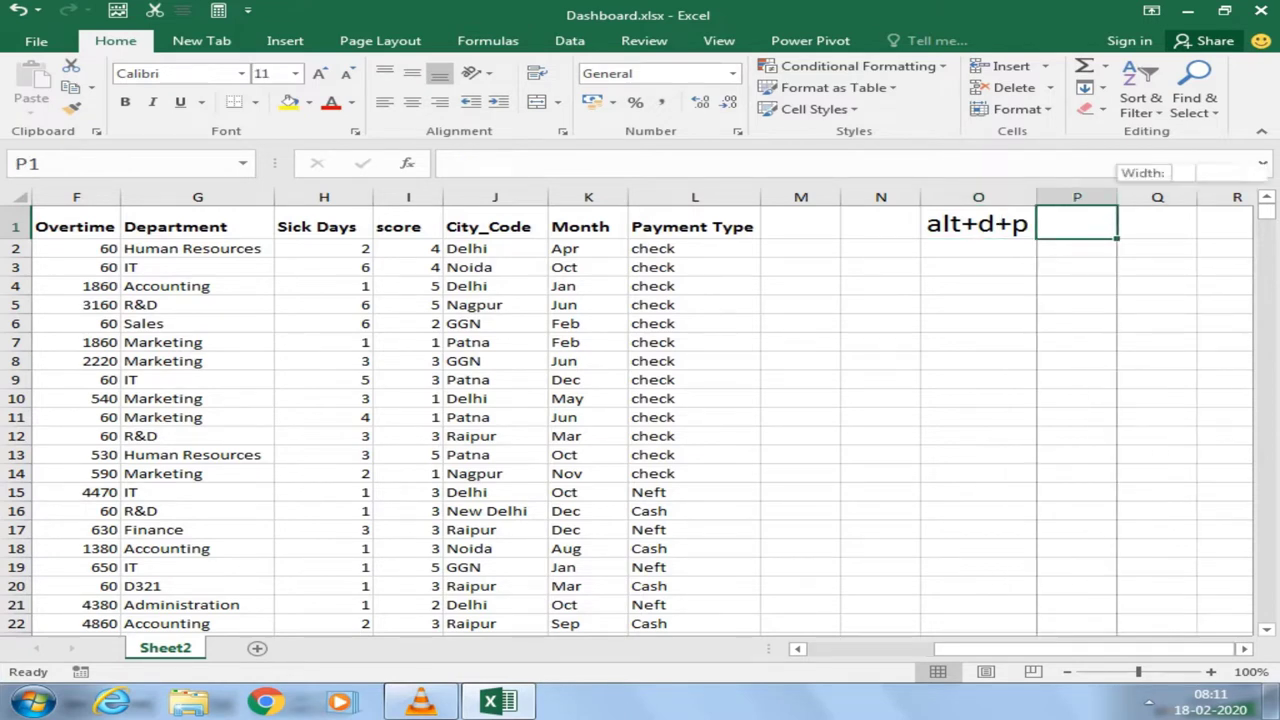
{"action": "left_click_drag", "start_coordinate": [1117, 197], "coordinate": [1201, 197]}
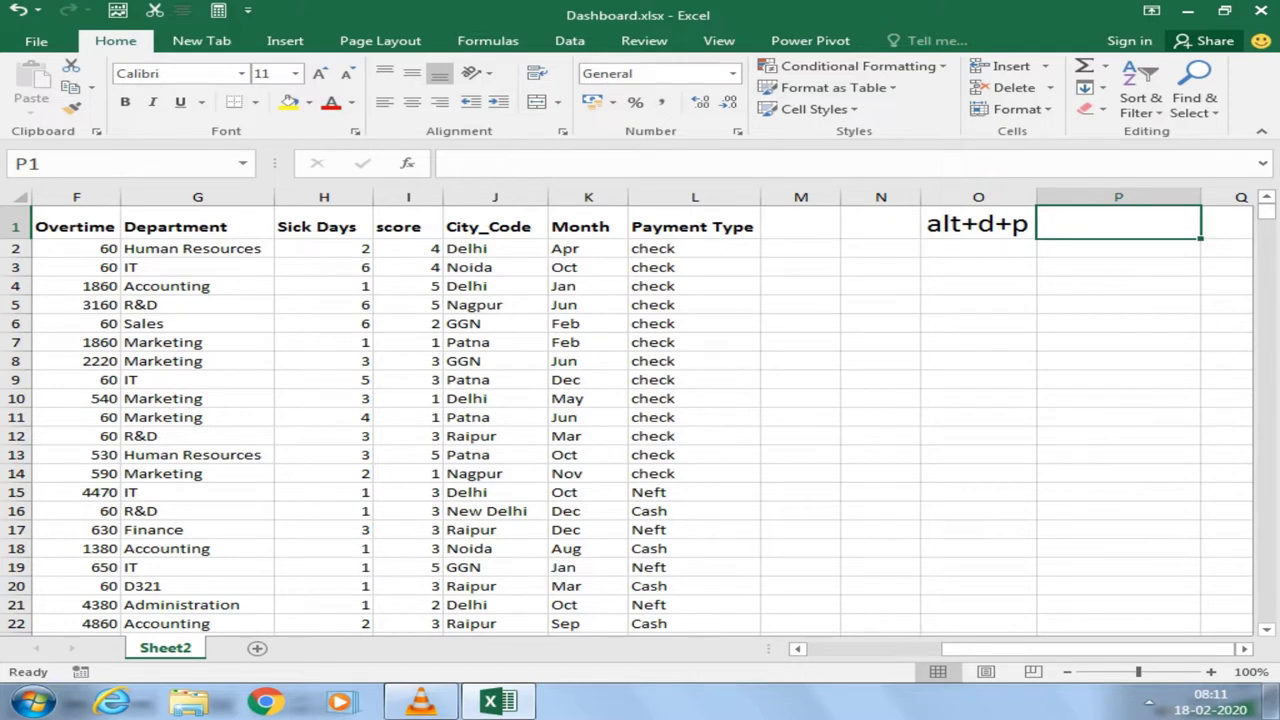
Step: Type the note alt+n+v into cell P1
{"action": "left_click", "coordinate": [978, 224]}
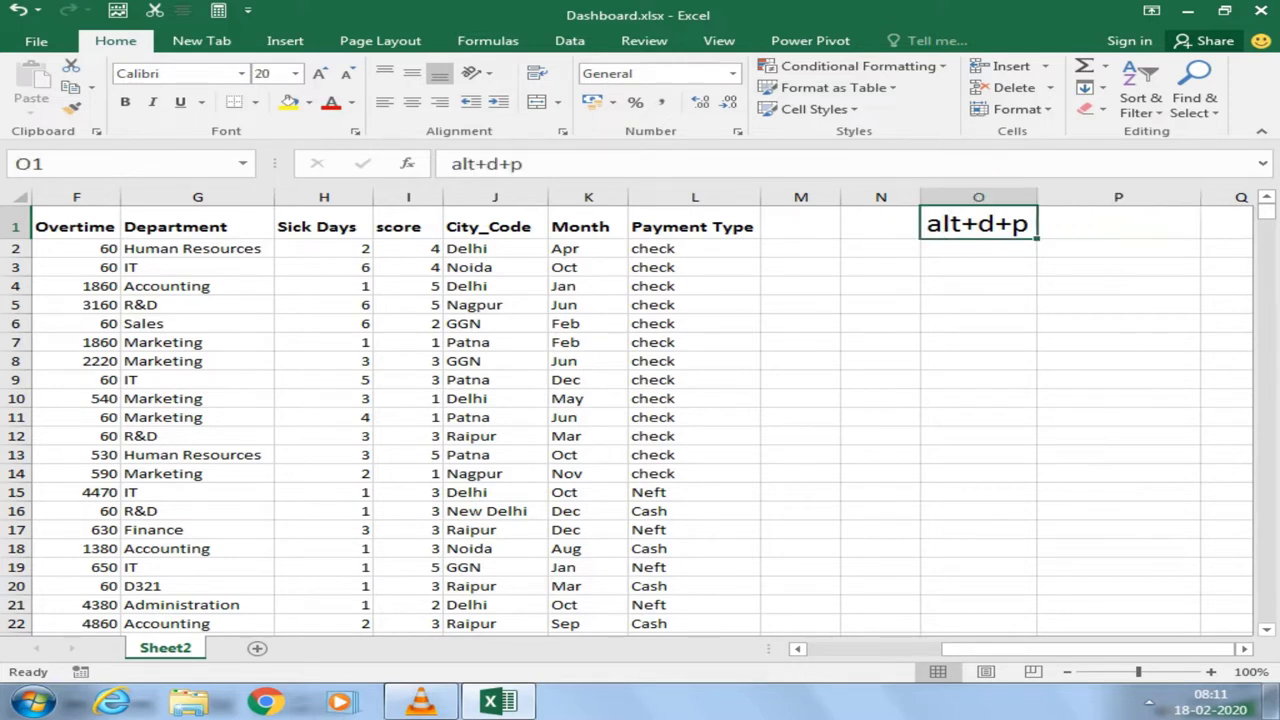
{"action": "left_click", "coordinate": [1118, 224]}
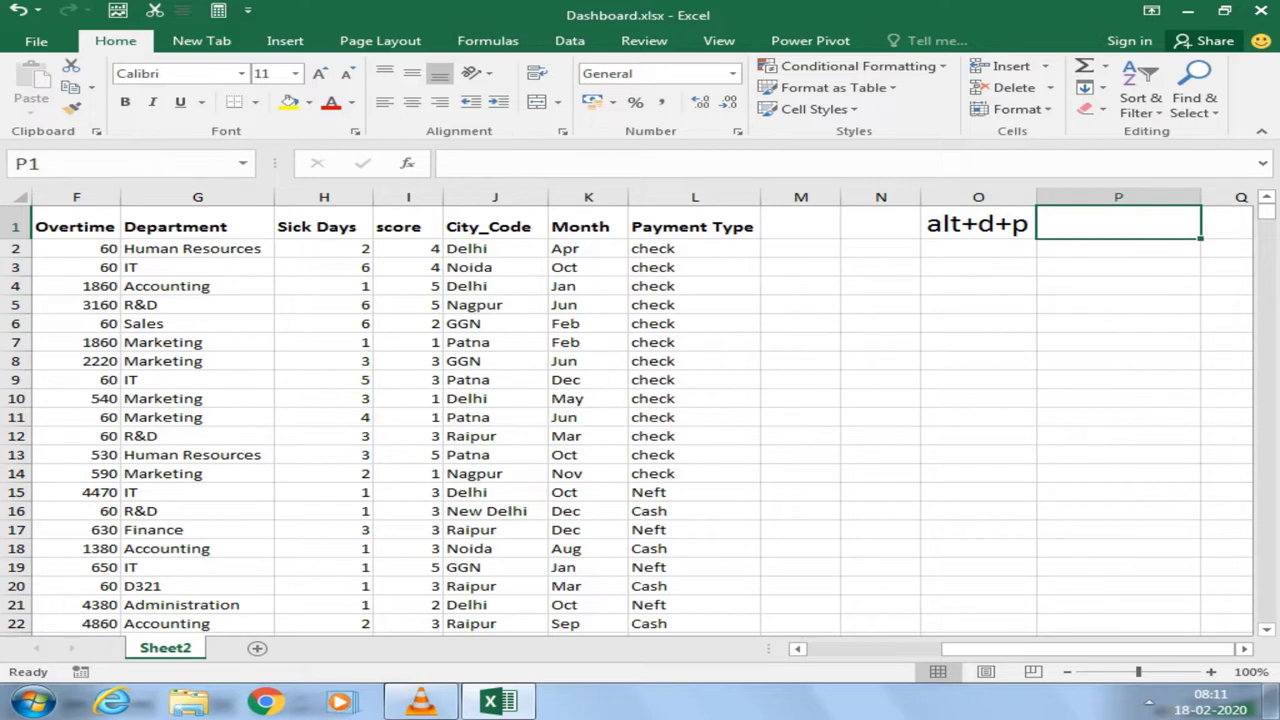
{"action": "type", "text": "al"}
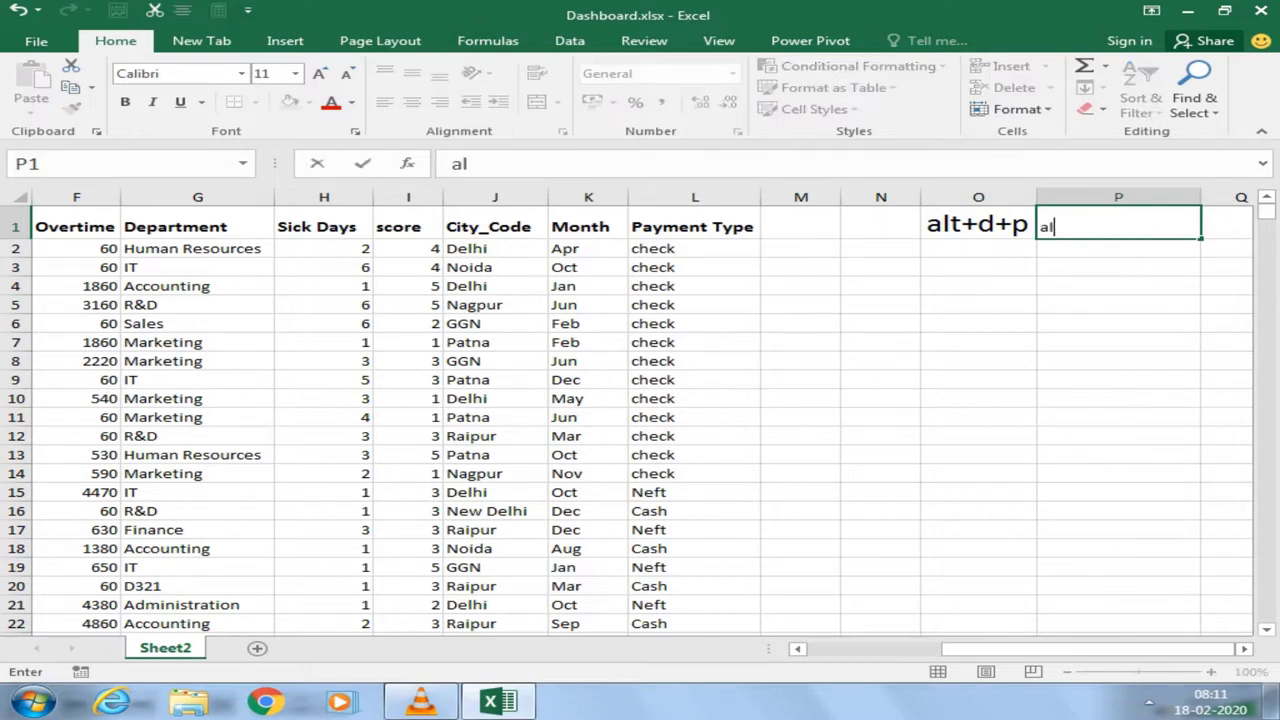
{"action": "type", "text": "t+n+"}
{"action": "type", "text": "v"}
{"action": "left_click", "coordinate": [978, 286]}
Step: Copy O1's 20-point formatting onto P1 with Format Painter and check both notes
{"action": "left_click", "coordinate": [978, 224]}
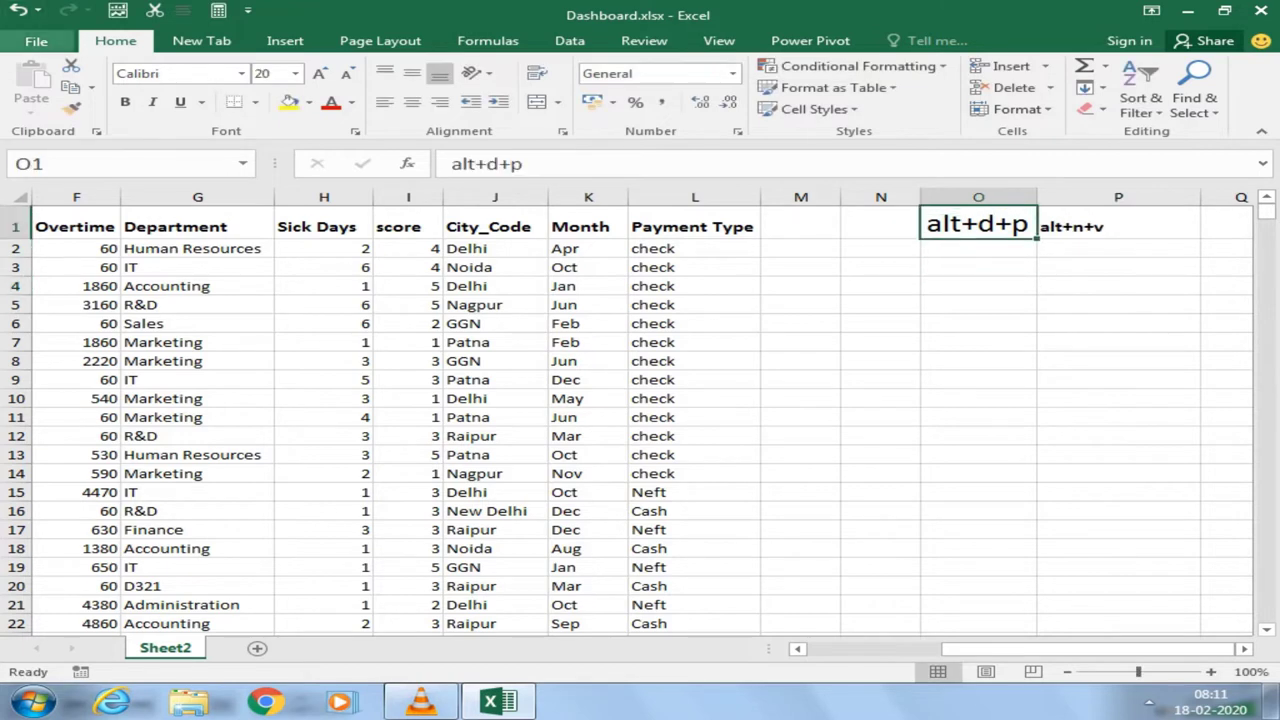
{"action": "left_click", "coordinate": [71, 108]}
{"action": "left_click", "coordinate": [1118, 224]}
{"action": "left_click", "coordinate": [978, 286]}
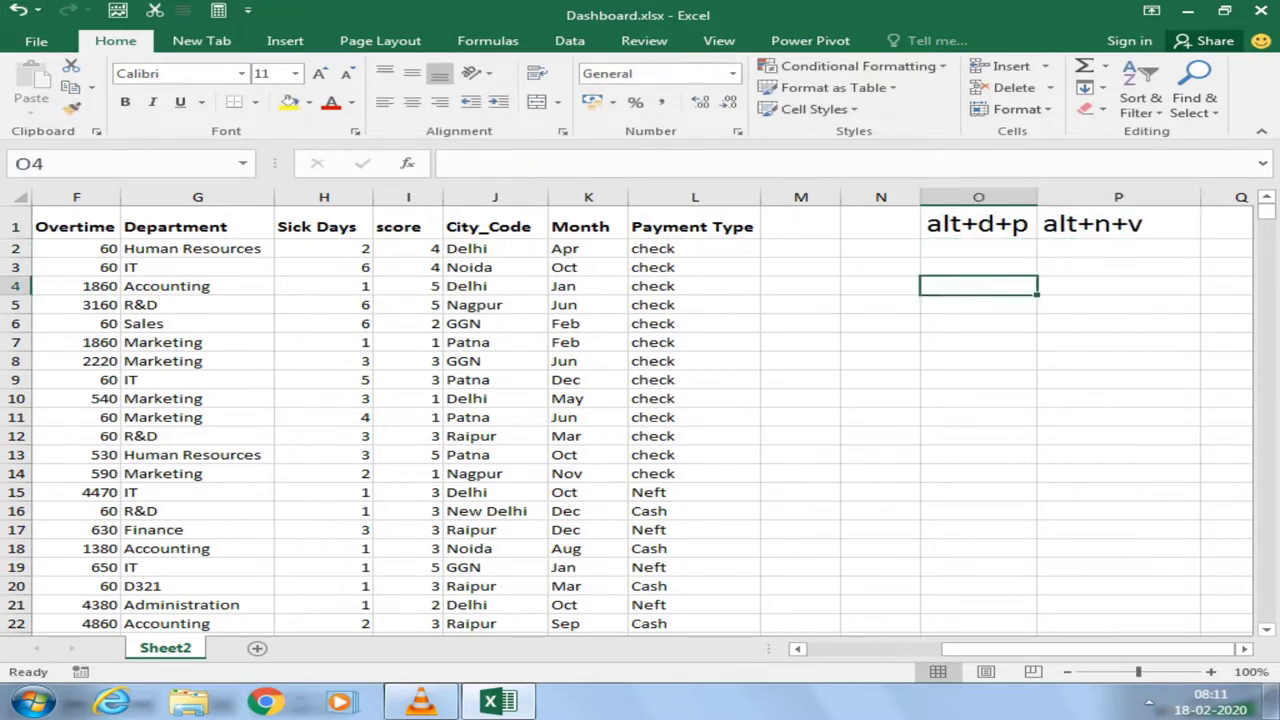
{"action": "left_click", "coordinate": [1118, 224]}
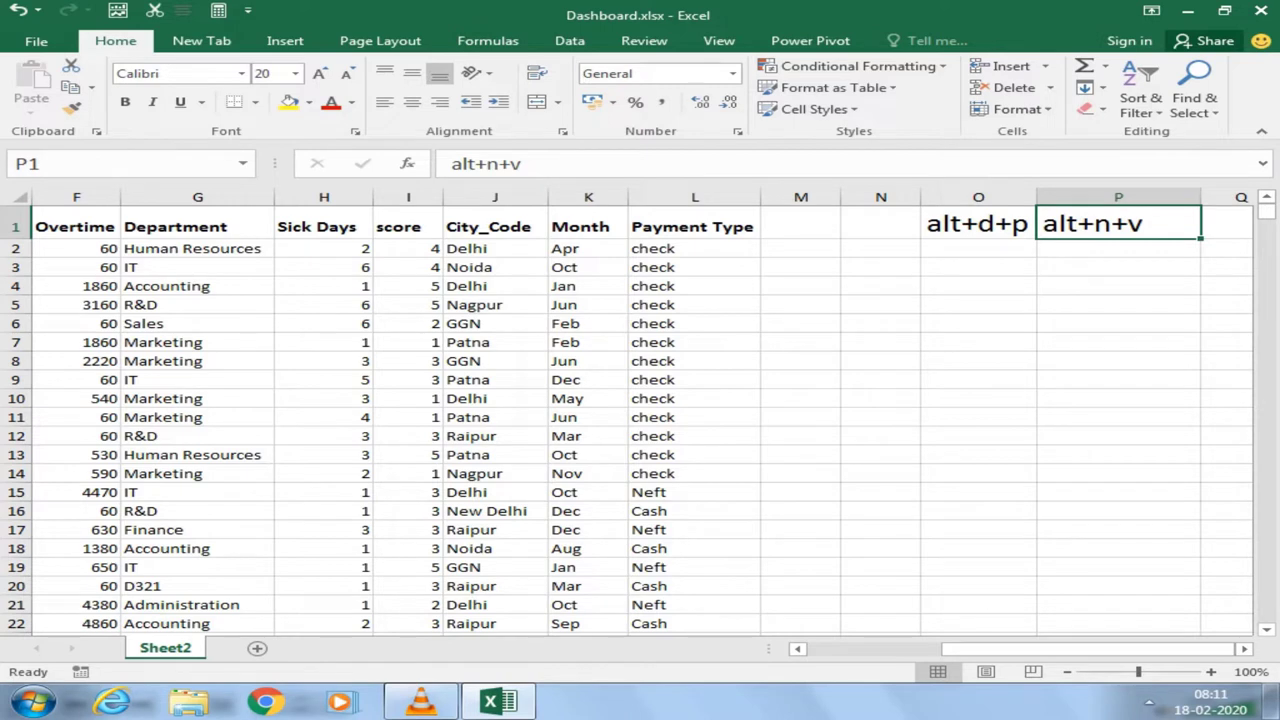
{"action": "left_click", "coordinate": [978, 224]}
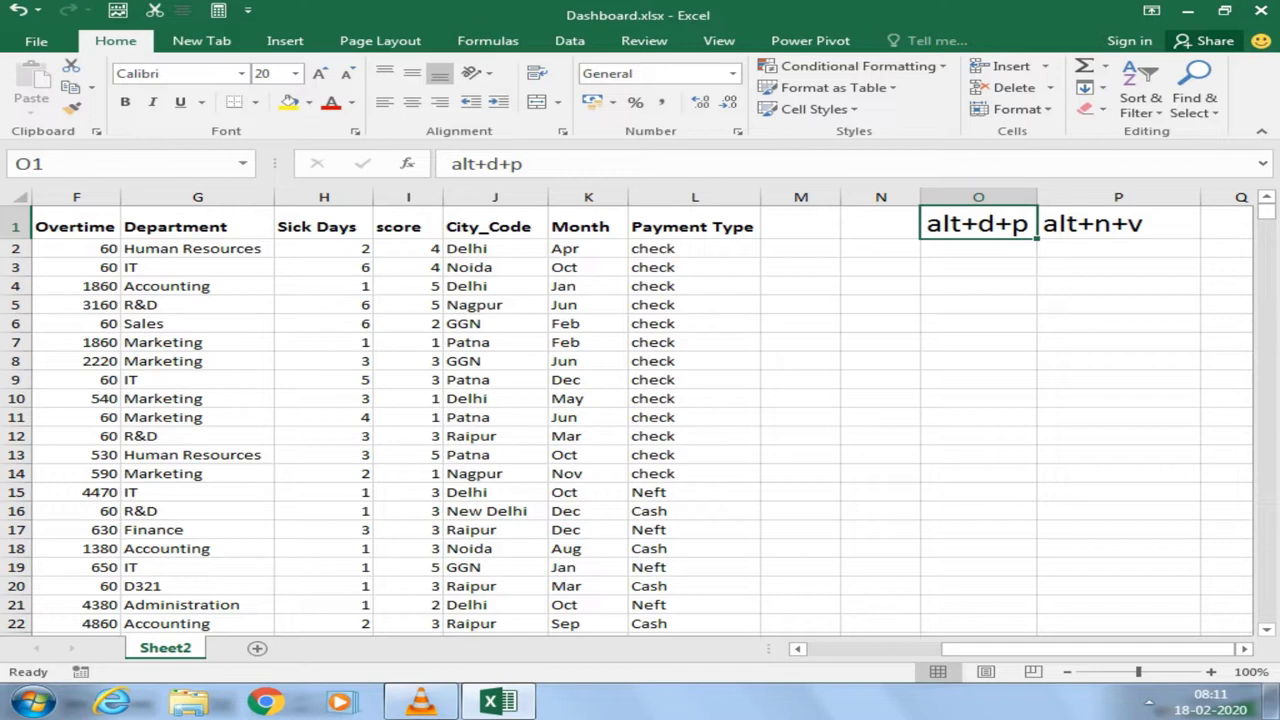
{"action": "left_click", "coordinate": [1118, 224]}
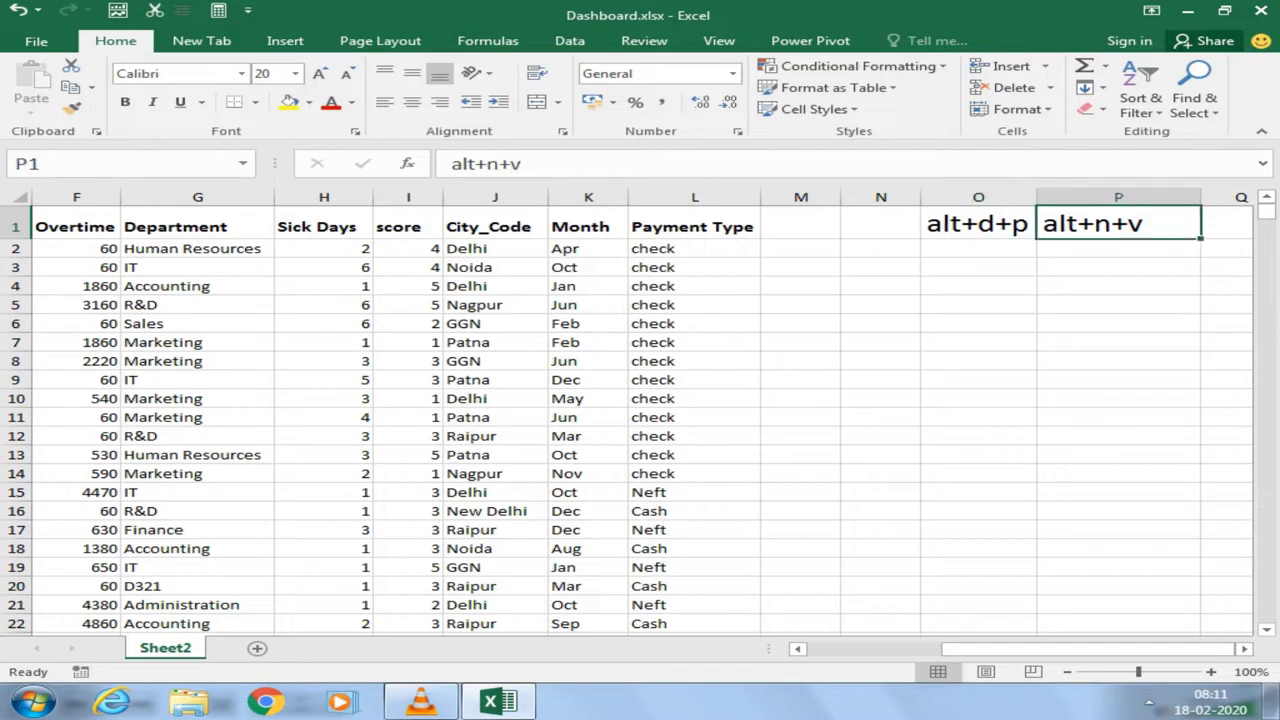
{"action": "left_click", "coordinate": [324, 248]}
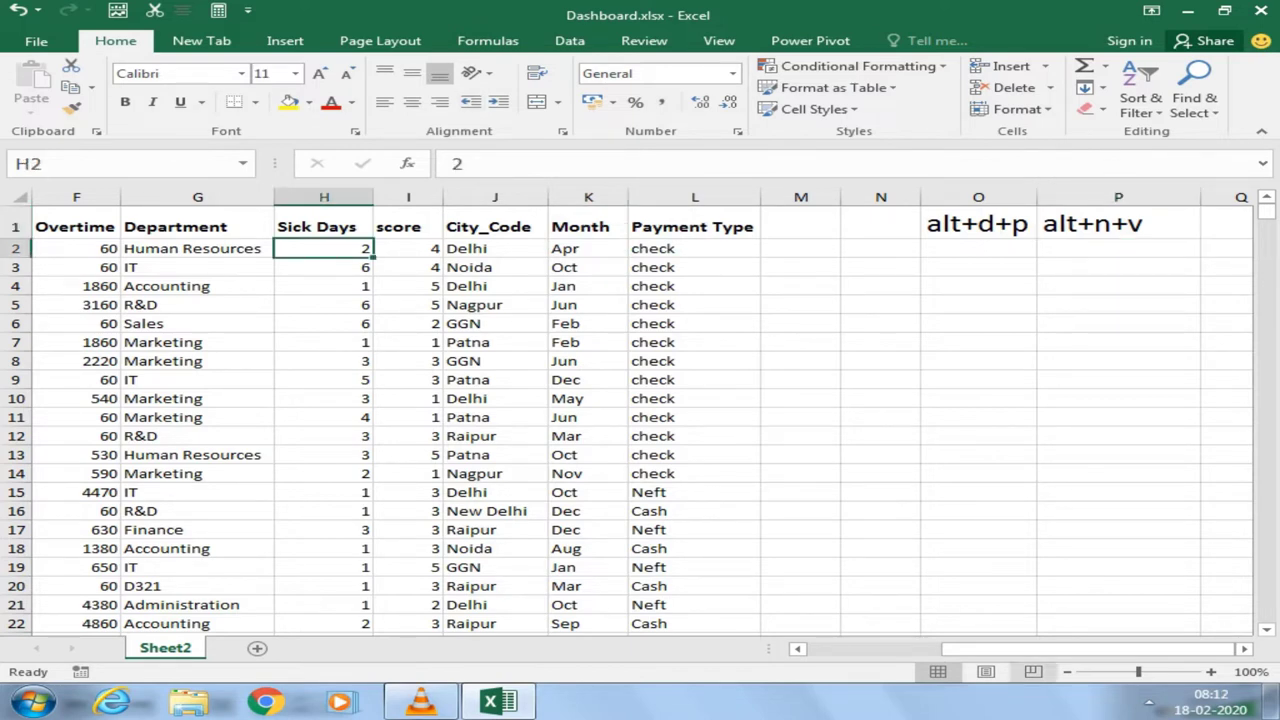
{"action": "left_click_drag", "start_coordinate": [978, 224], "coordinate": [1230, 224]}
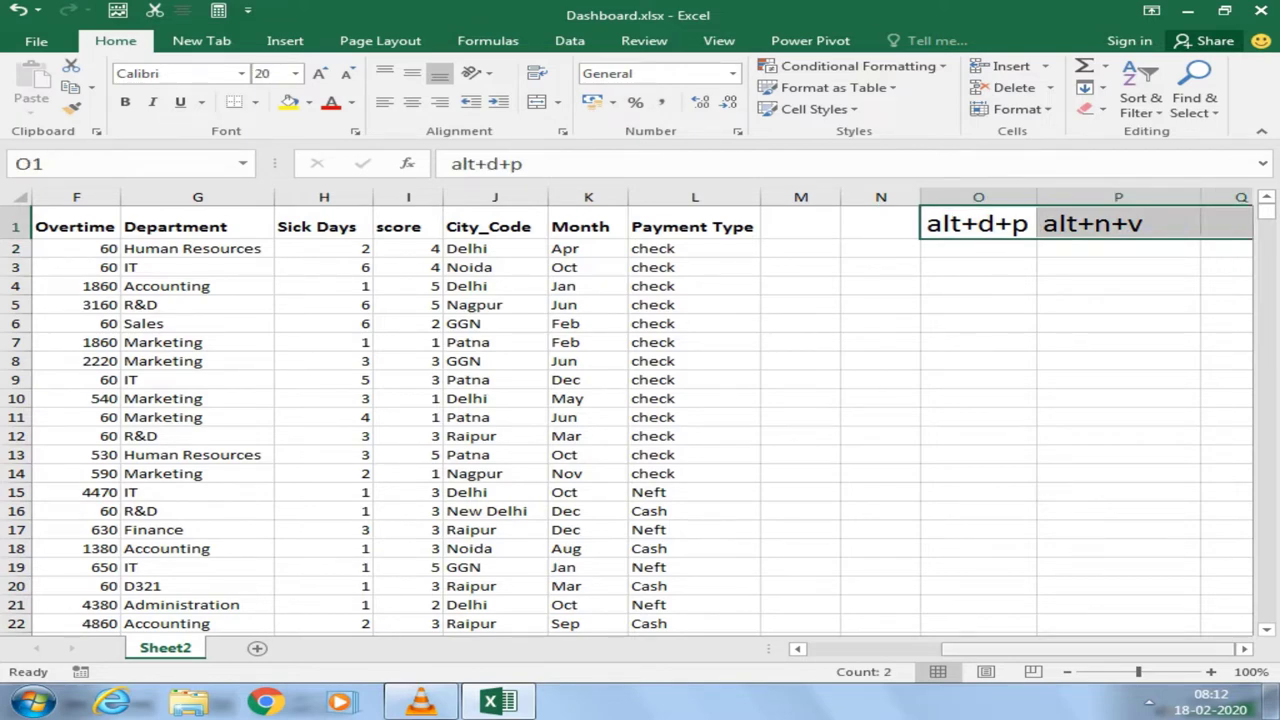
{"action": "scroll", "coordinate": [640, 400], "scroll_direction": "left", "scroll_amount": 3}
{"action": "left_click", "coordinate": [421, 417]}
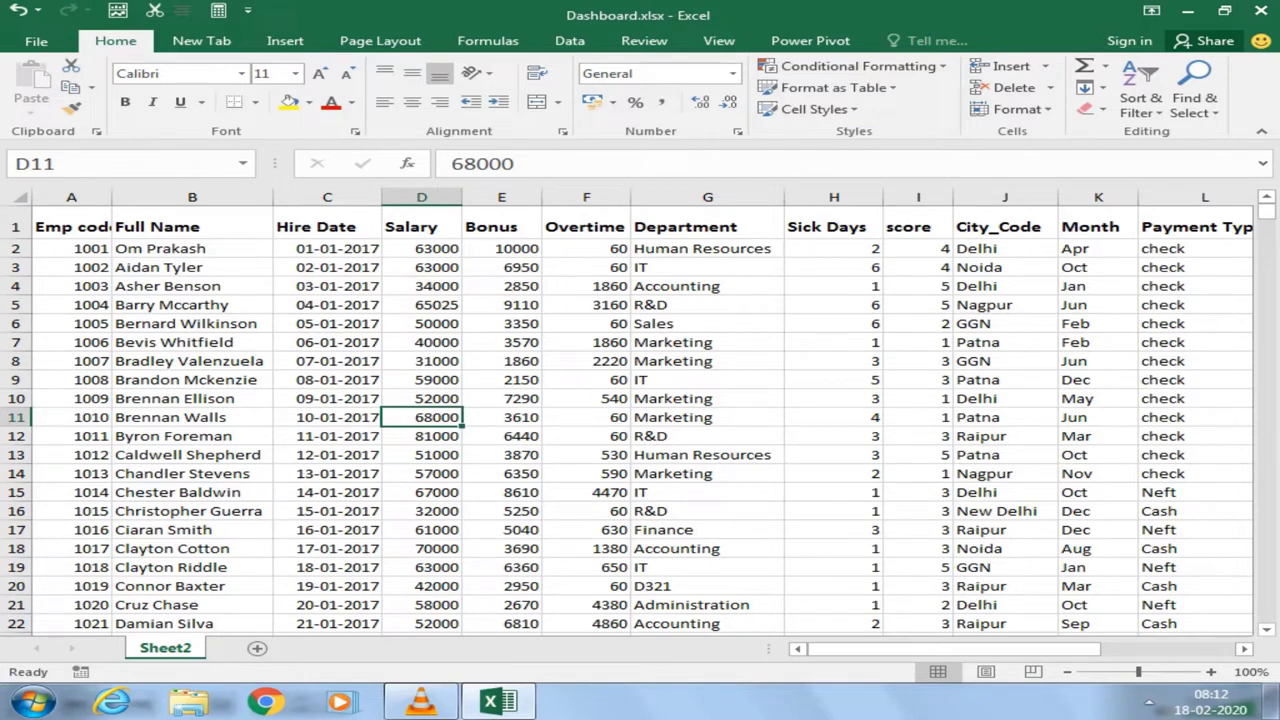
{"action": "key", "text": "ctrl+a"}
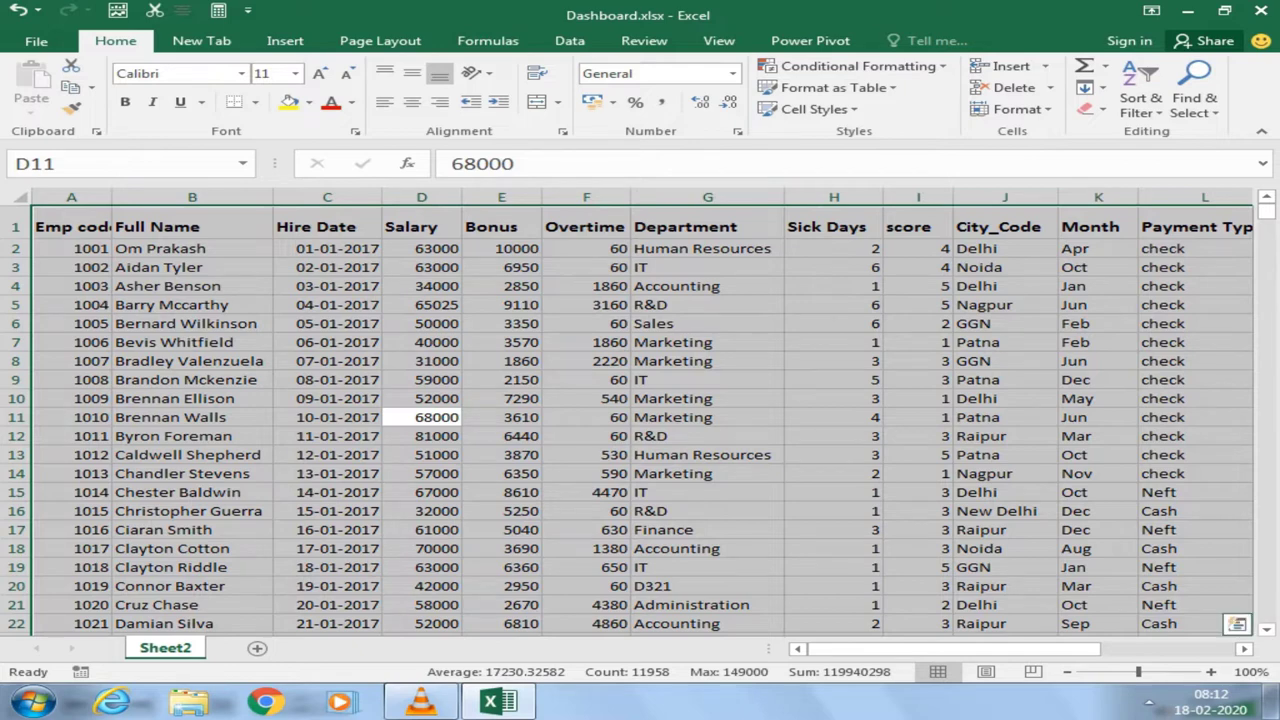
{"action": "left_click_drag", "start_coordinate": [955, 649], "coordinate": [1085, 649]}
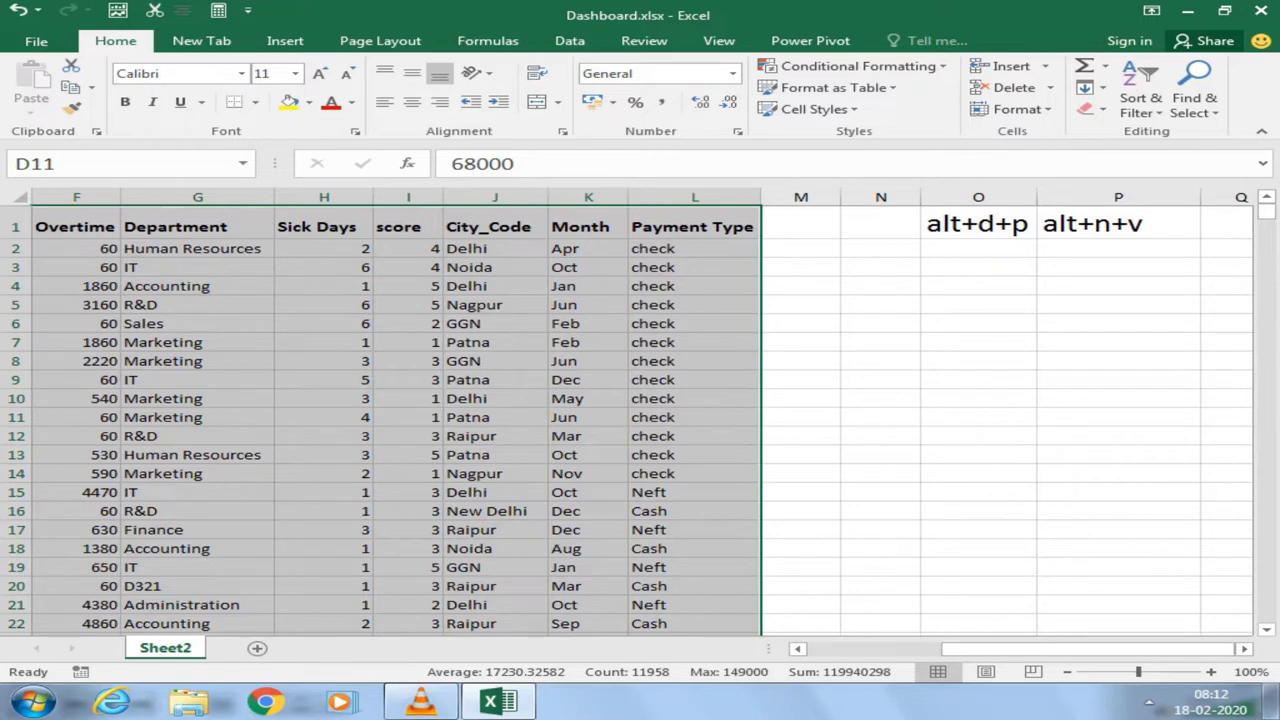
{"action": "left_click_drag", "start_coordinate": [1085, 649], "coordinate": [949, 649]}
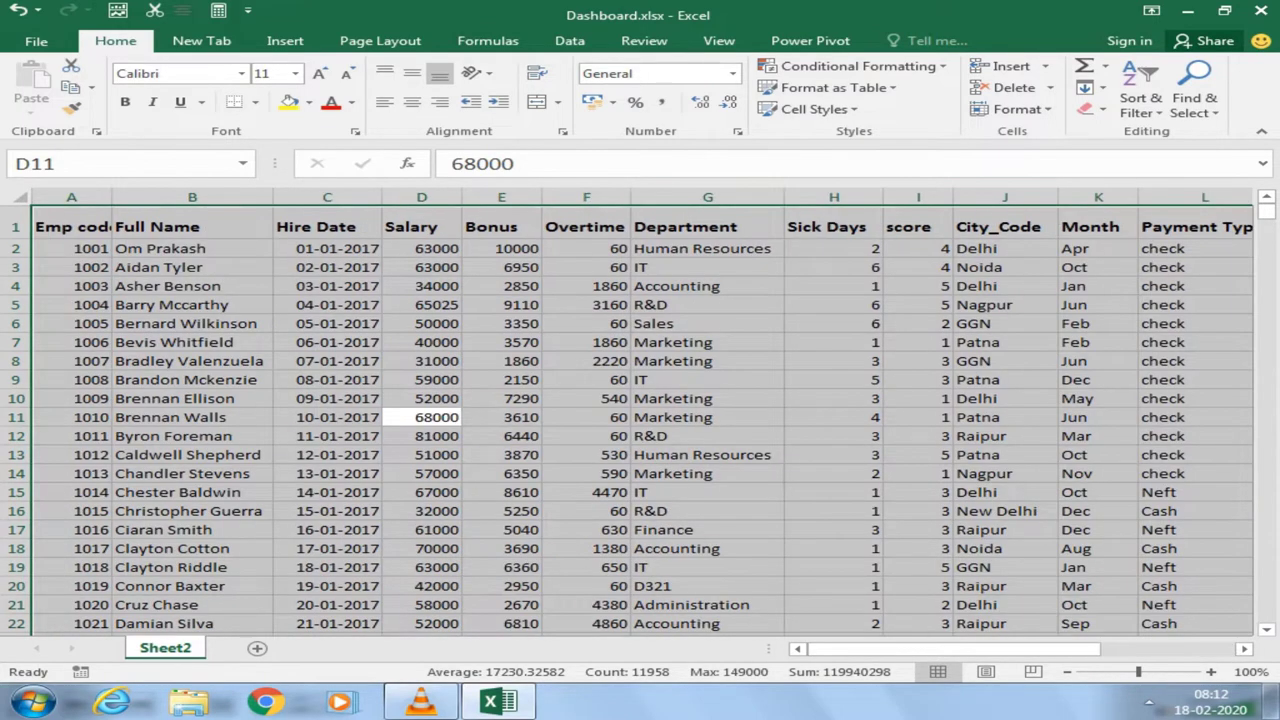
{"action": "left_click", "coordinate": [421, 379]}
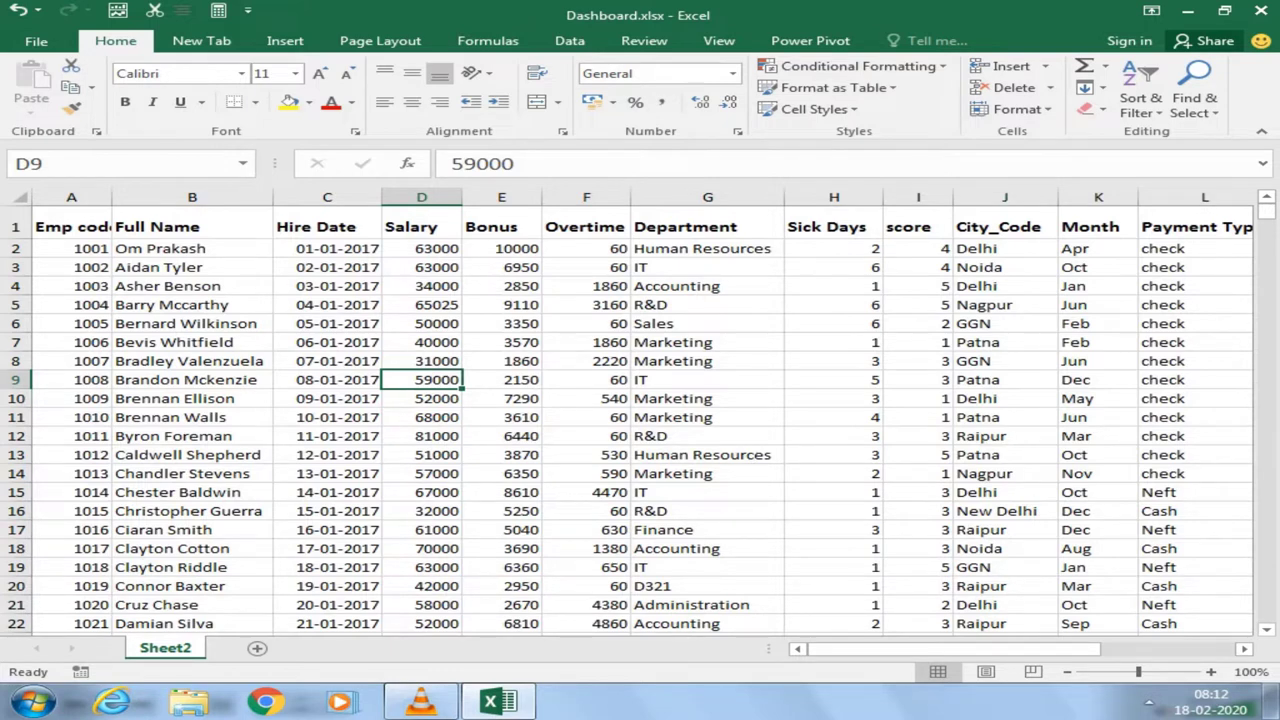
Step: Insert a blank row 9 with Shift+Space and Ctrl+Shift++, then check the data down to row 989
{"action": "key", "text": "shift+space"}
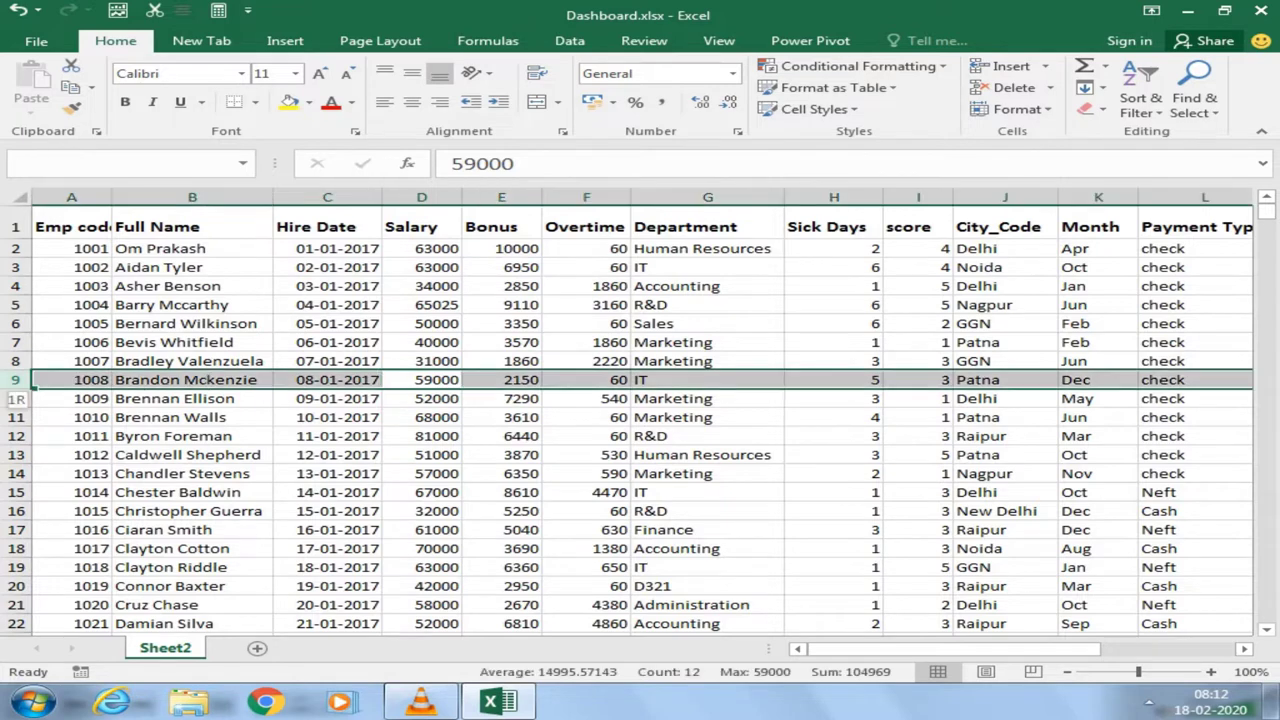
{"action": "key", "text": "ctrl+shift+plus"}
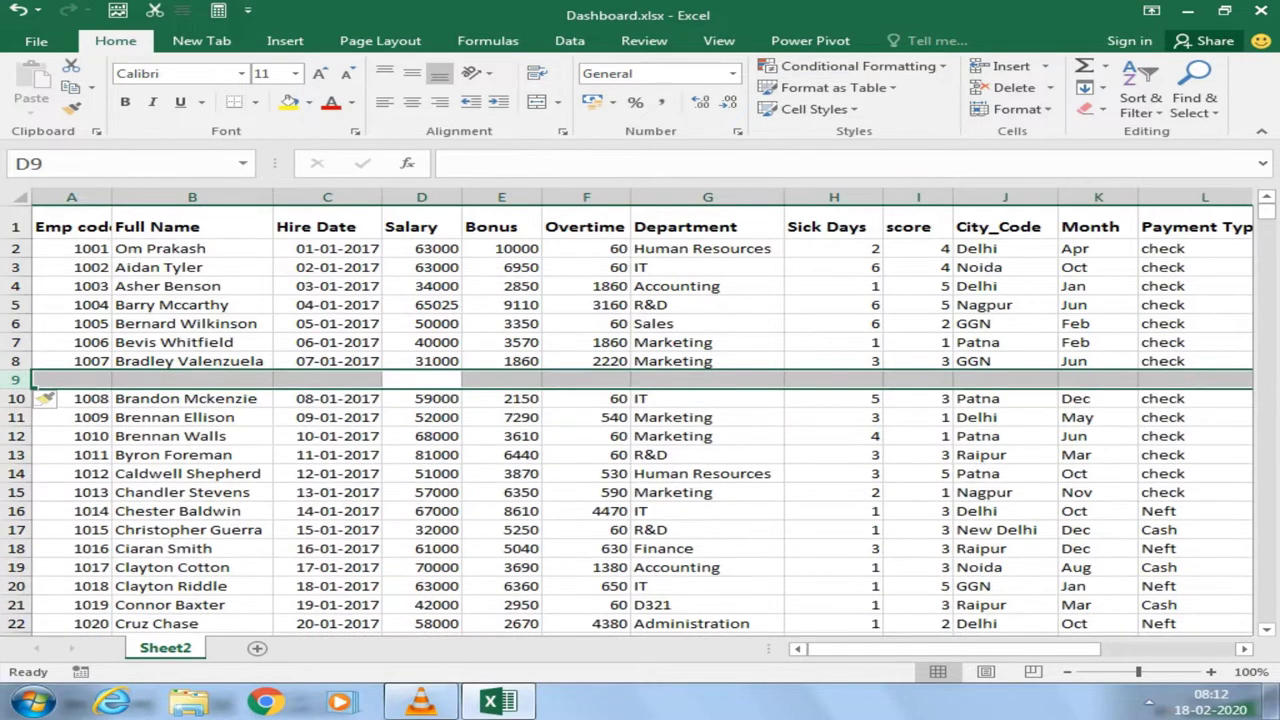
{"action": "left_click", "coordinate": [421, 436]}
{"action": "left_click", "coordinate": [421, 286]}
{"action": "key", "text": "ctrl+a"}
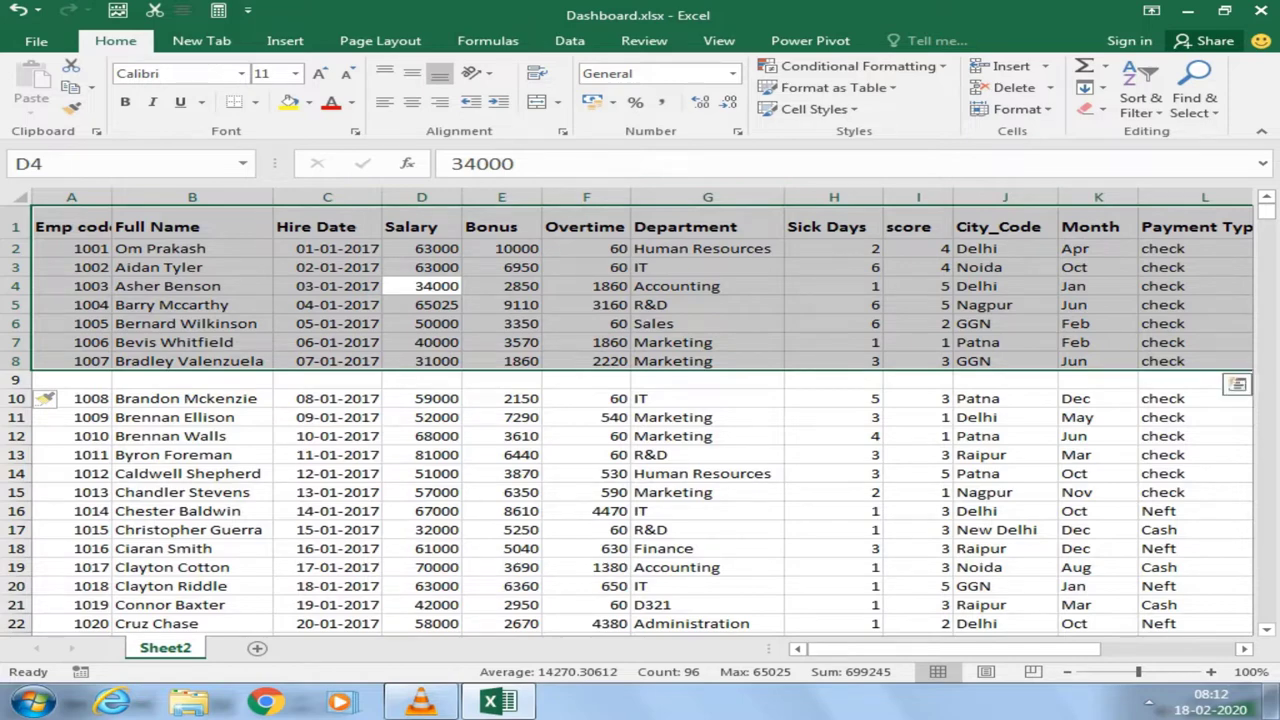
{"action": "left_click_drag", "start_coordinate": [1266, 212], "coordinate": [1266, 584]}
{"action": "left_click", "coordinate": [20, 384]}
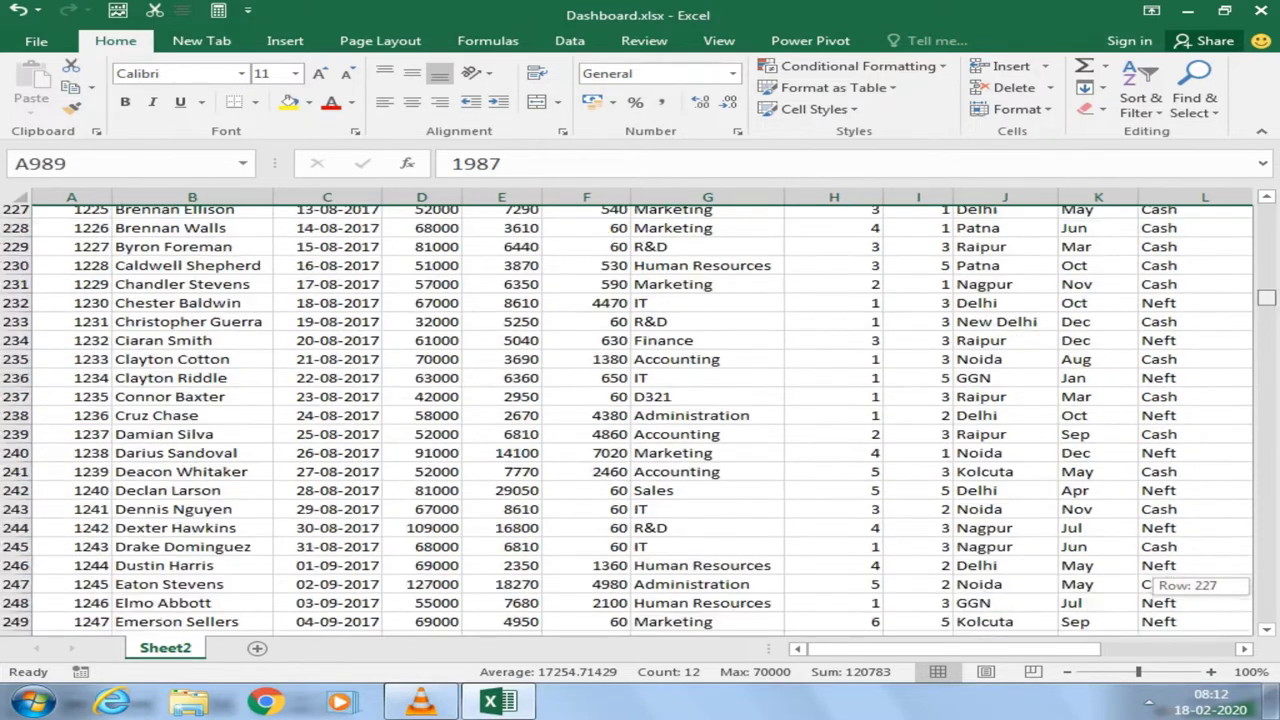
{"action": "left_click_drag", "start_coordinate": [1266, 584], "coordinate": [1266, 208]}
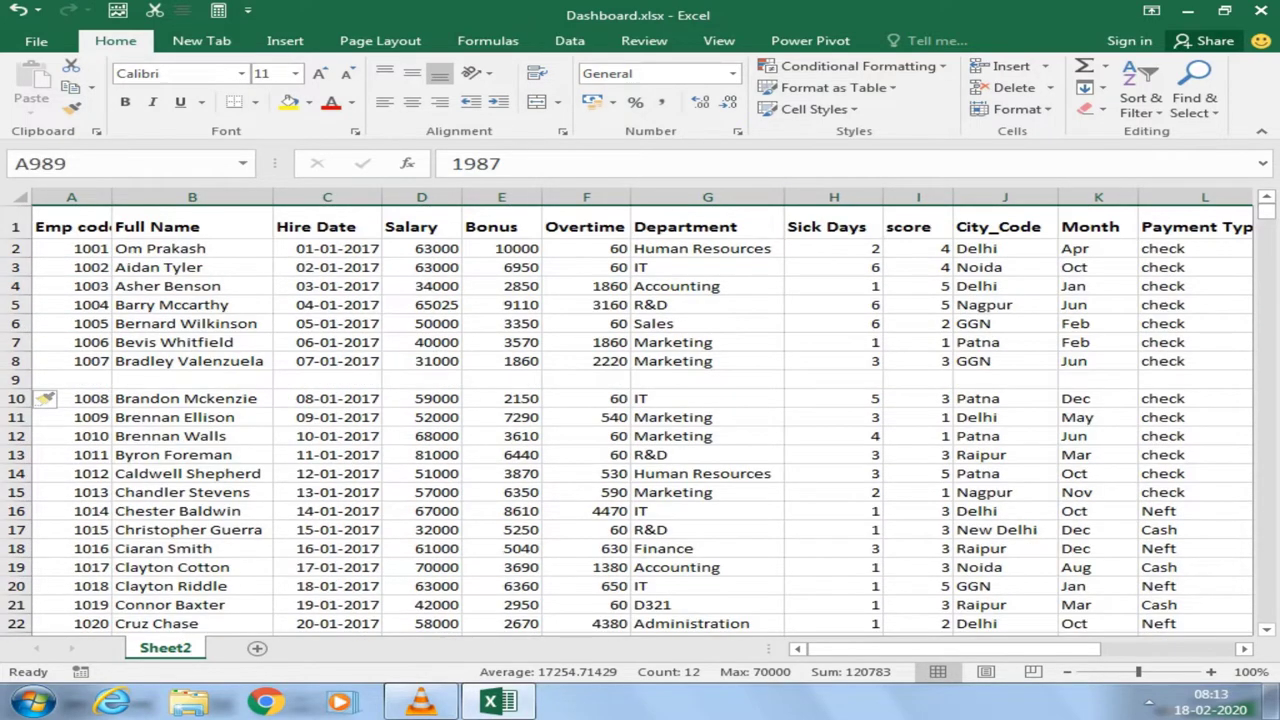
Step: Undo the blank row insertion and select the block B3:G19
{"action": "key", "text": "ctrl+z"}
{"action": "left_click", "coordinate": [327, 436]}
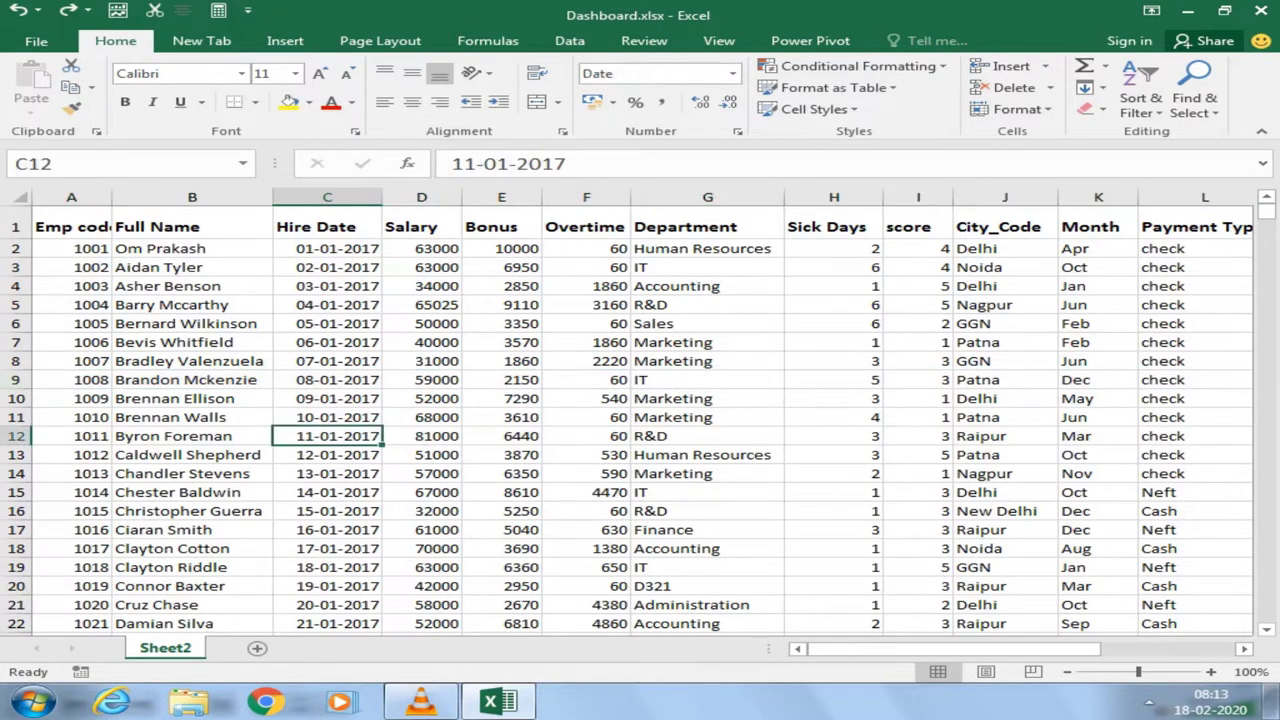
{"action": "mouse_move", "coordinate": [158, 267]}
{"action": "left_mouse_down"}
{"action": "mouse_move", "coordinate": [586, 548]}
{"action": "mouse_move", "coordinate": [707, 567]}
{"action": "left_mouse_up"}
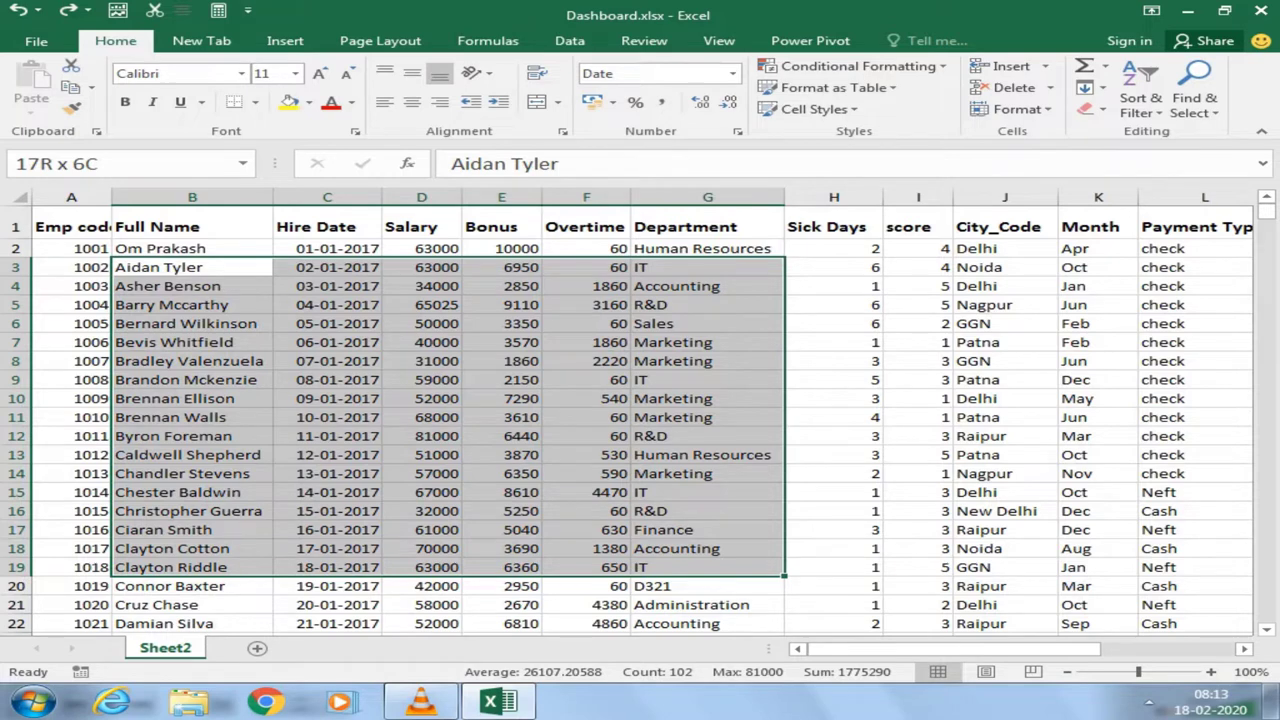
{"action": "left_click_drag", "start_coordinate": [795, 585], "coordinate": [795, 585]}
Step: Select the full data range A1:L998 using Ctrl+Shift+End and Ctrl+Shift+arrow keys
{"action": "left_click", "coordinate": [71, 227]}
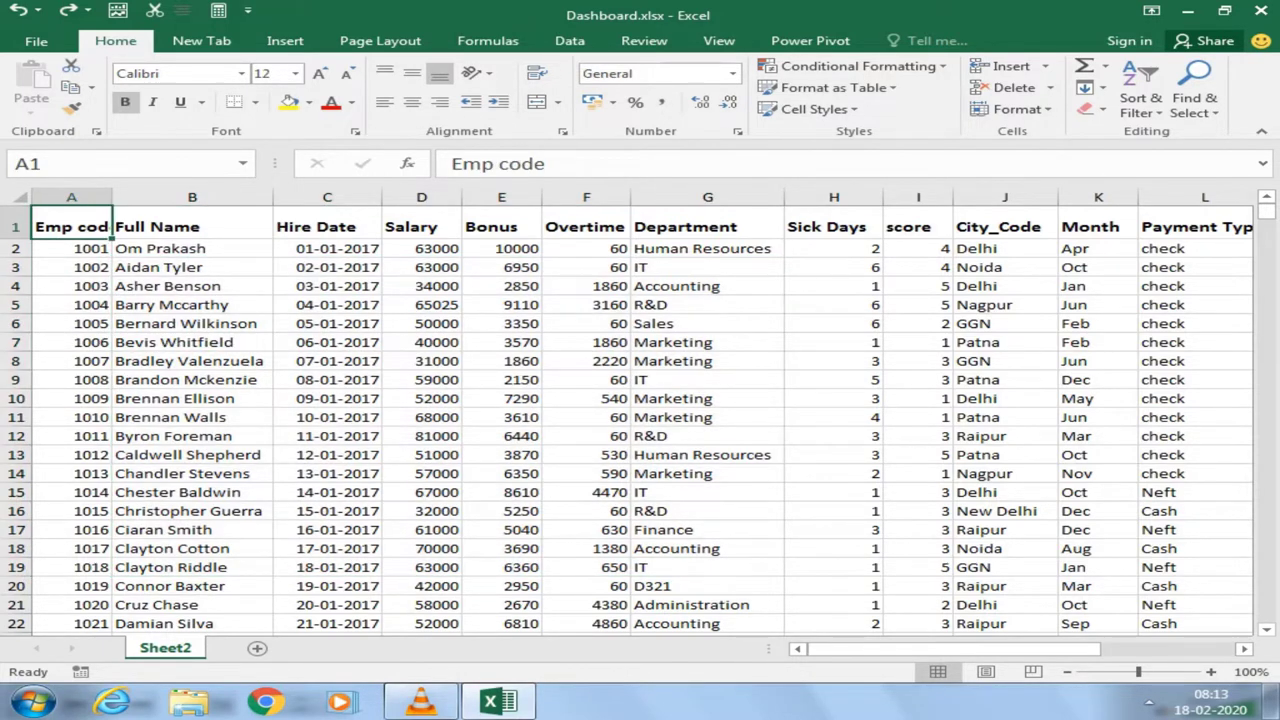
{"action": "key", "text": "ctrl+shift+End"}
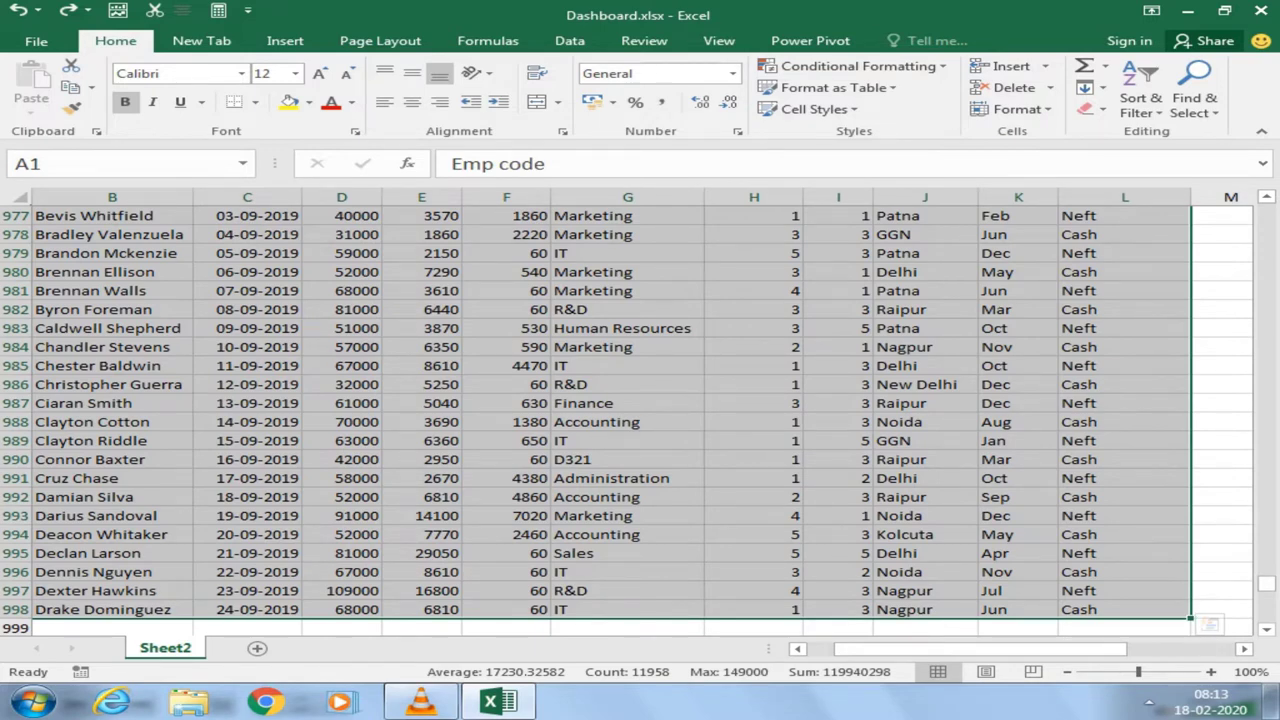
{"action": "key", "text": "ctrl+Home"}
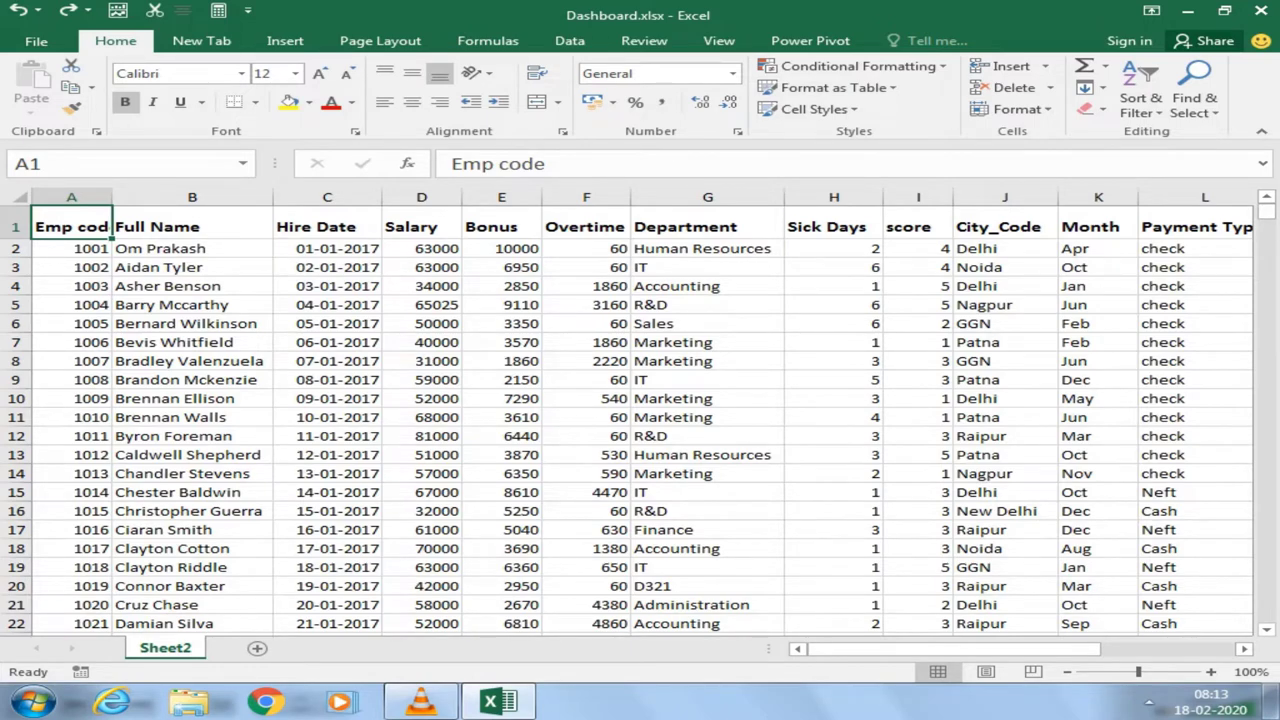
{"action": "key", "text": "ctrl+shift+Right"}
{"action": "key", "text": "ctrl+shift+Down"}
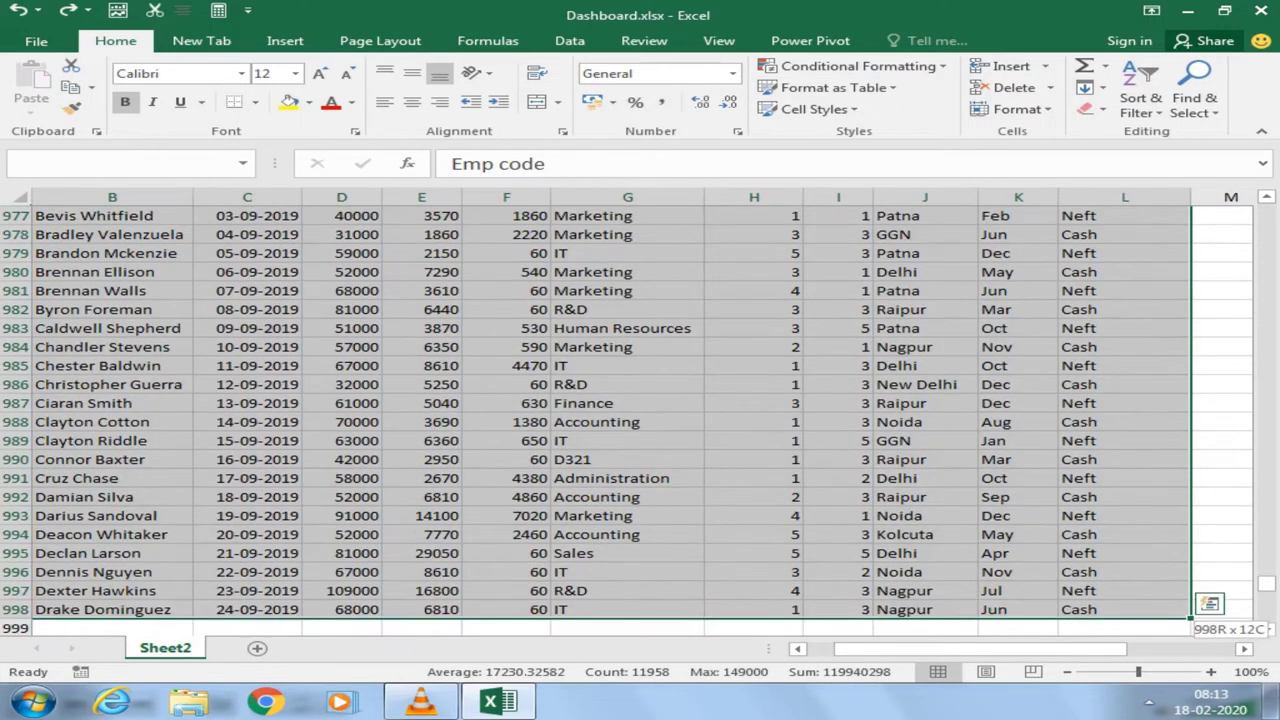
{"action": "key", "text": "ctrl+Down"}
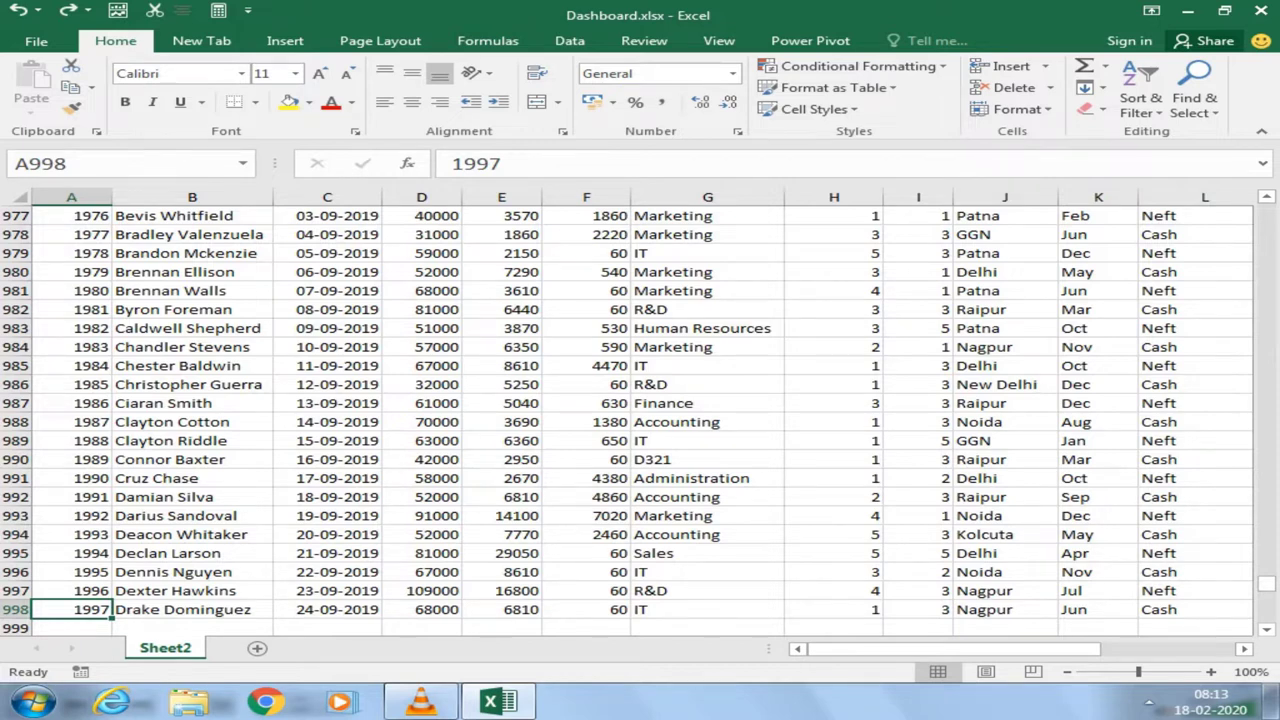
{"action": "key", "text": "ctrl+shift+Down"}
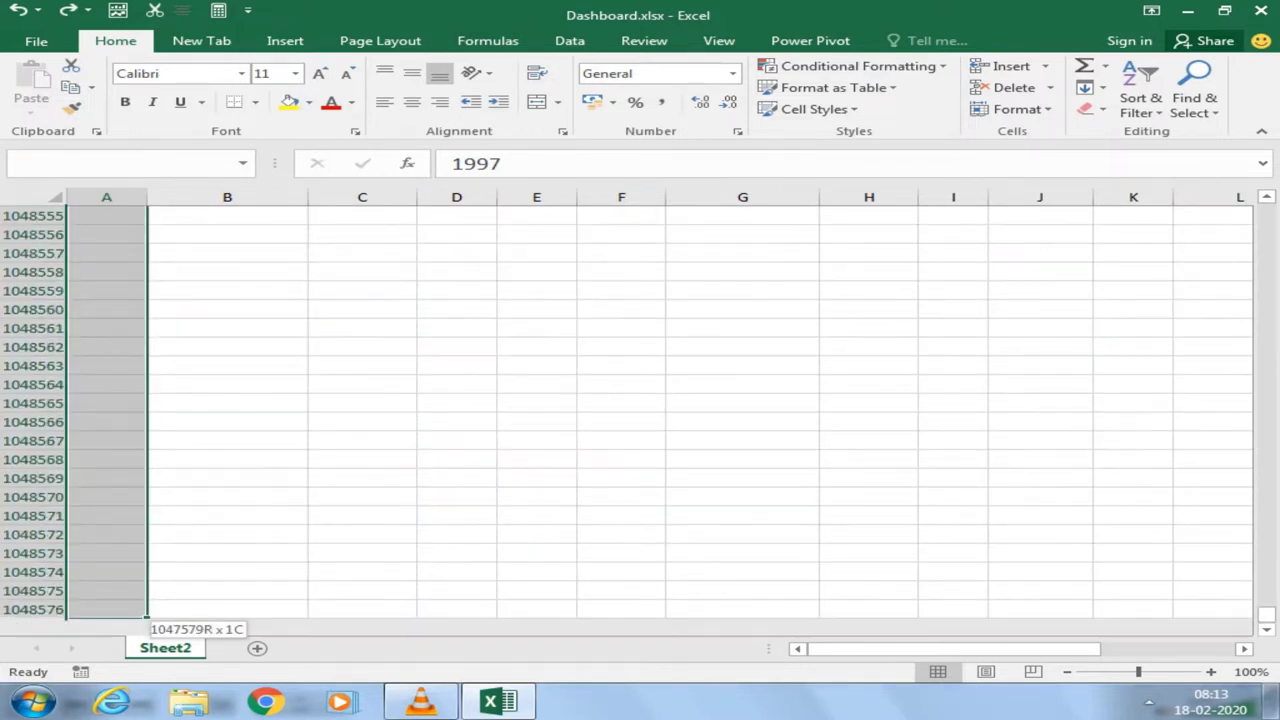
{"action": "key", "text": "ctrl+shift+Up"}
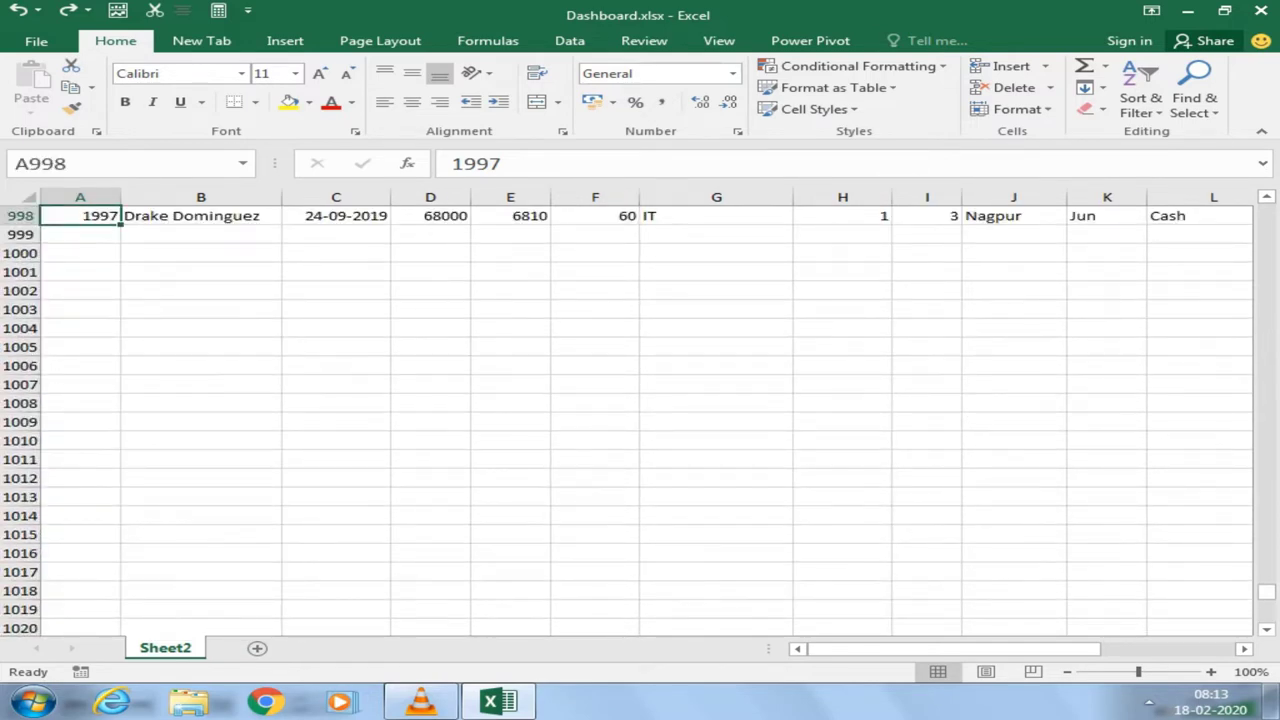
Step: Reselect A1:L998 from L1, then launch the PivotTable and PivotChart Wizard with Alt+D+P
{"action": "scroll", "coordinate": [640, 410], "scroll_direction": "up", "scroll_amount": 1}
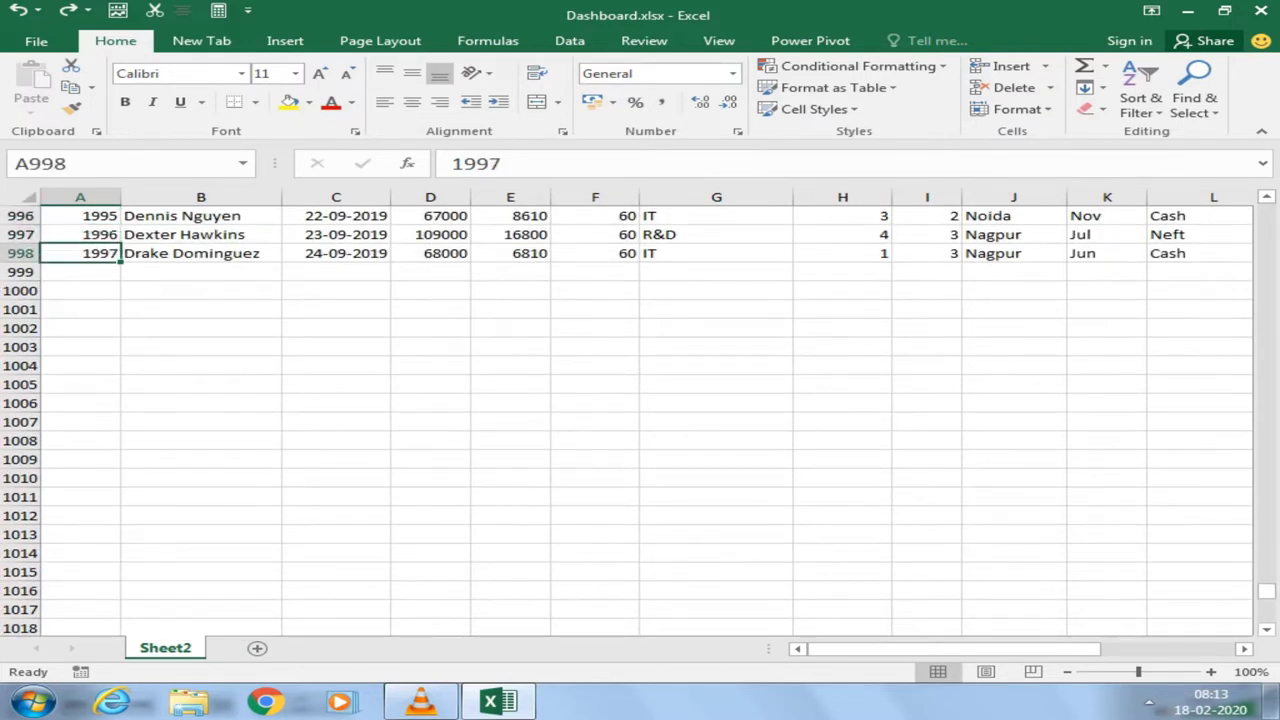
{"action": "key", "text": "ctrl+shift+Right"}
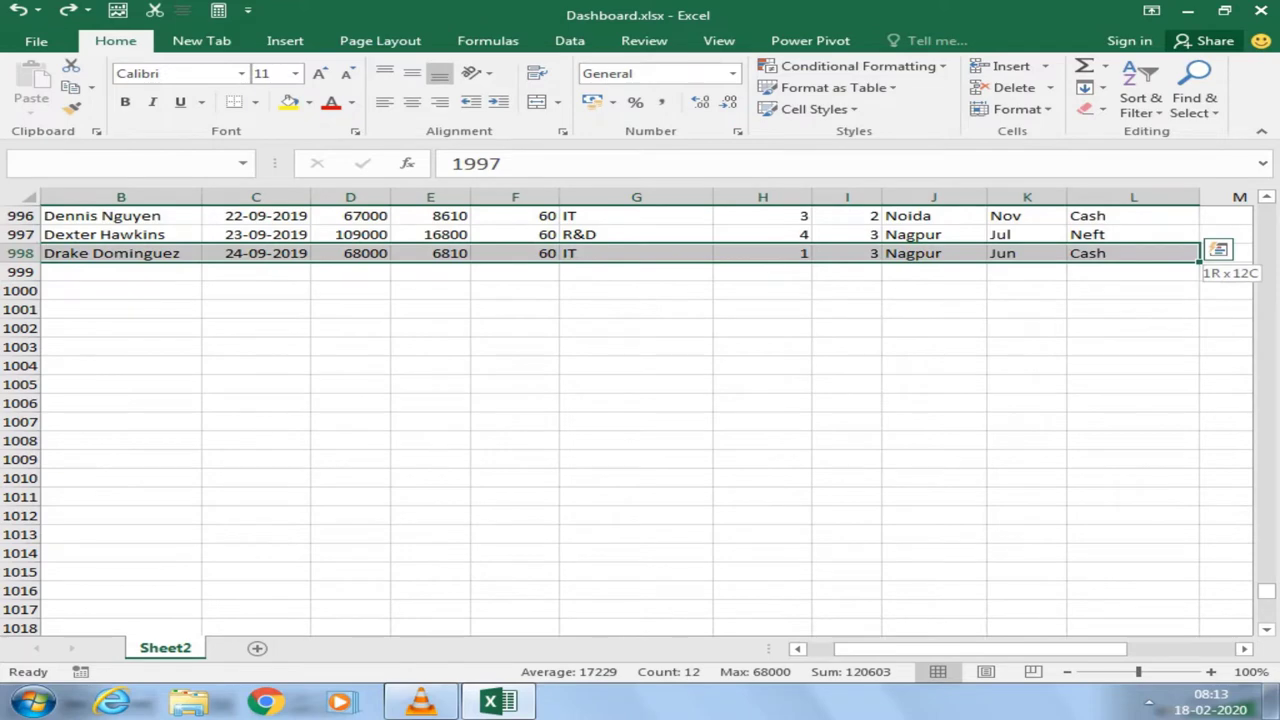
{"action": "key", "text": "ctrl+shift+Up"}
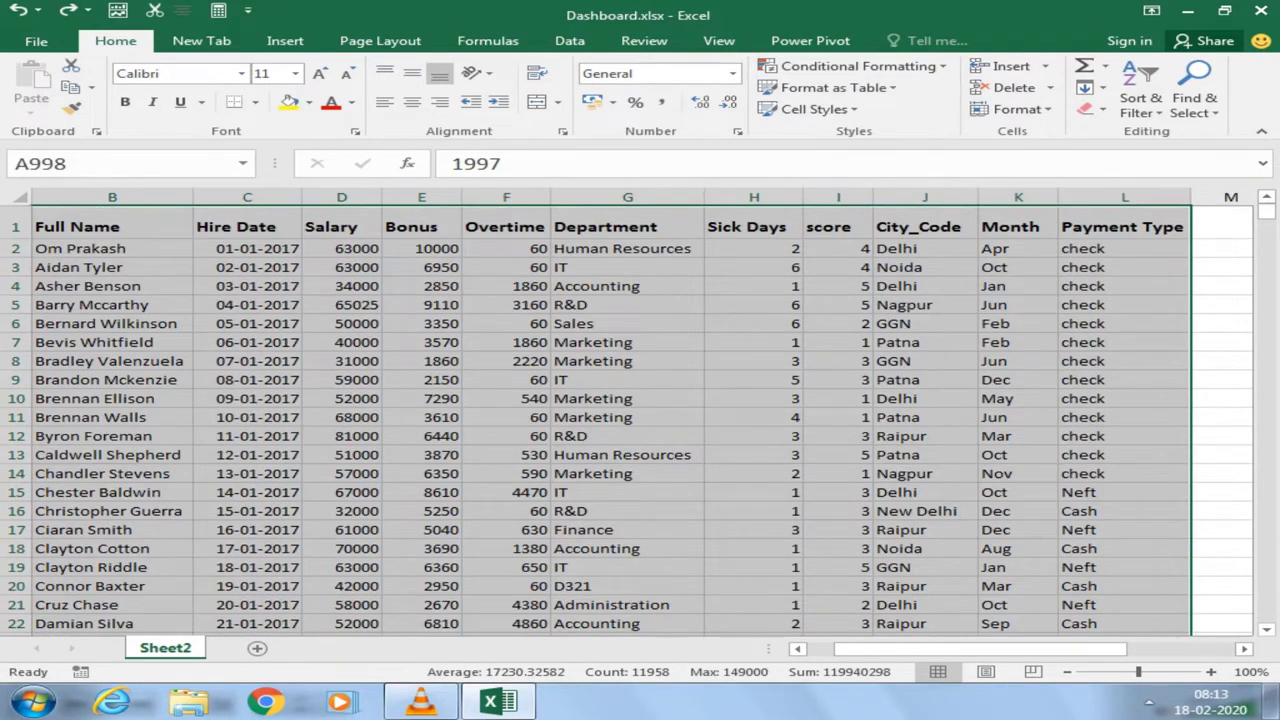
{"action": "left_click", "coordinate": [1124, 226]}
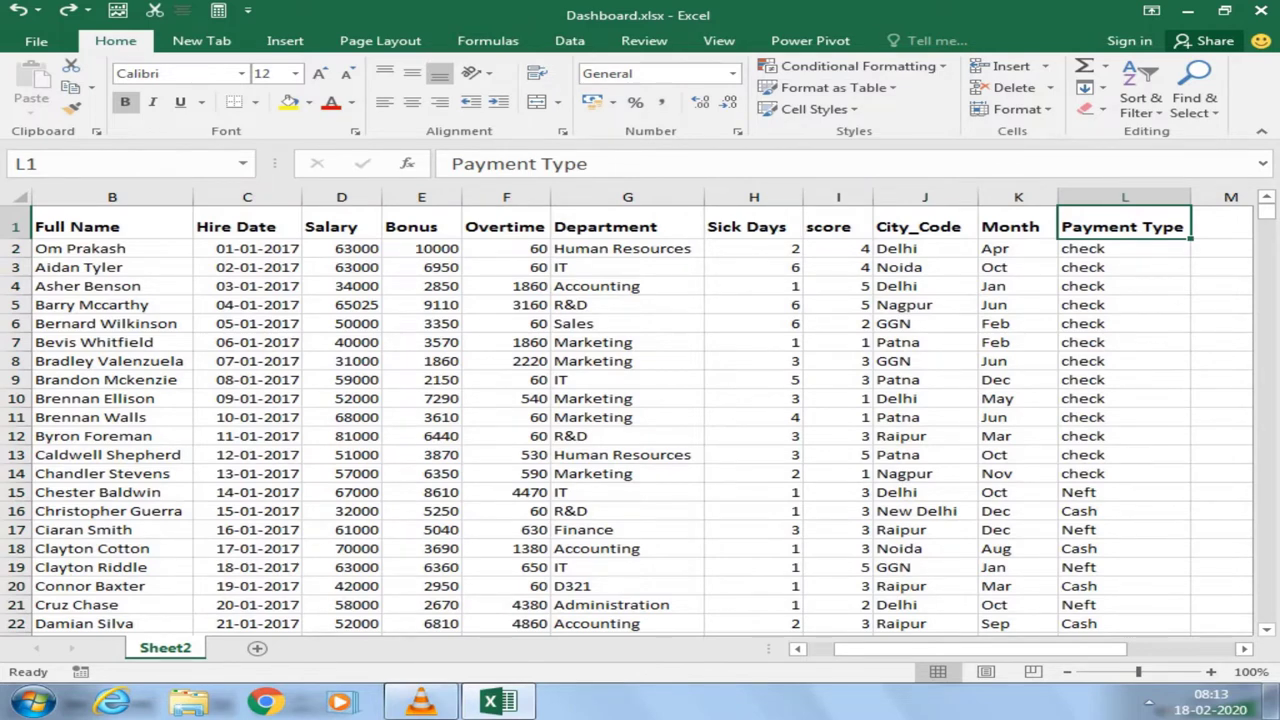
{"action": "key", "text": "ctrl+shift+Left"}
{"action": "key", "text": "ctrl+shift+Down"}
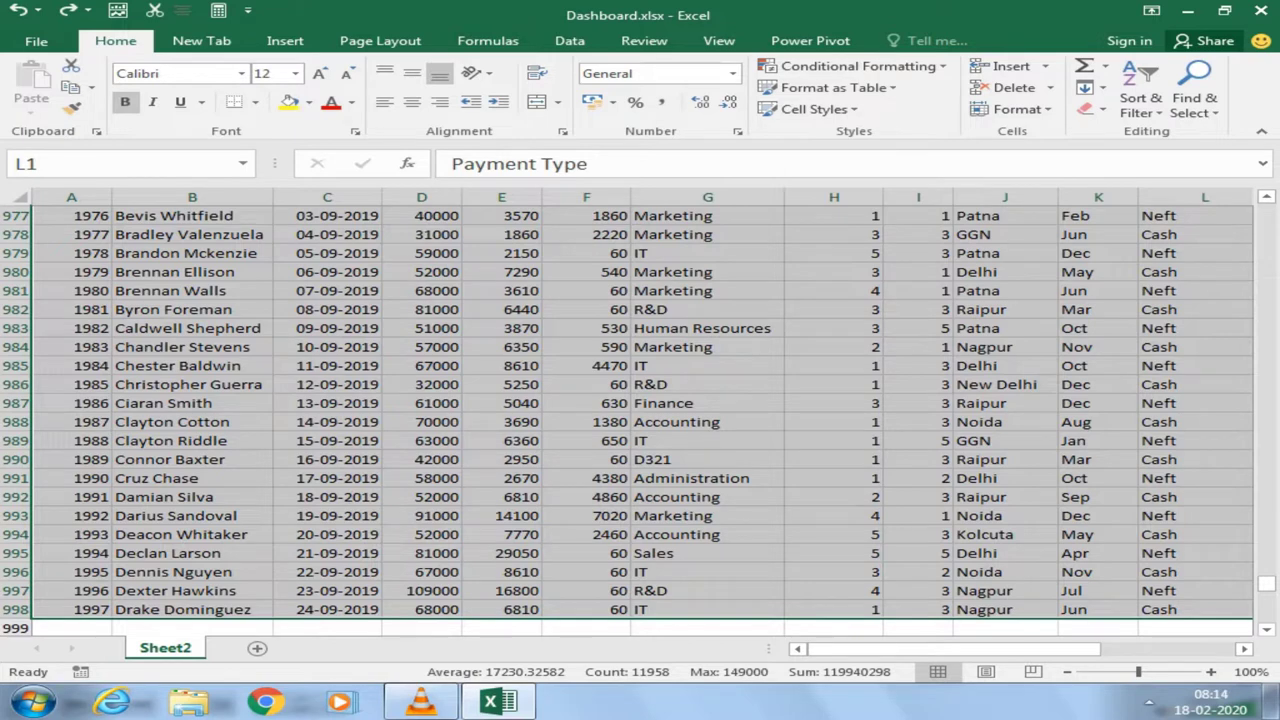
{"action": "key", "text": "alt+d"}
{"action": "key", "text": "p"}
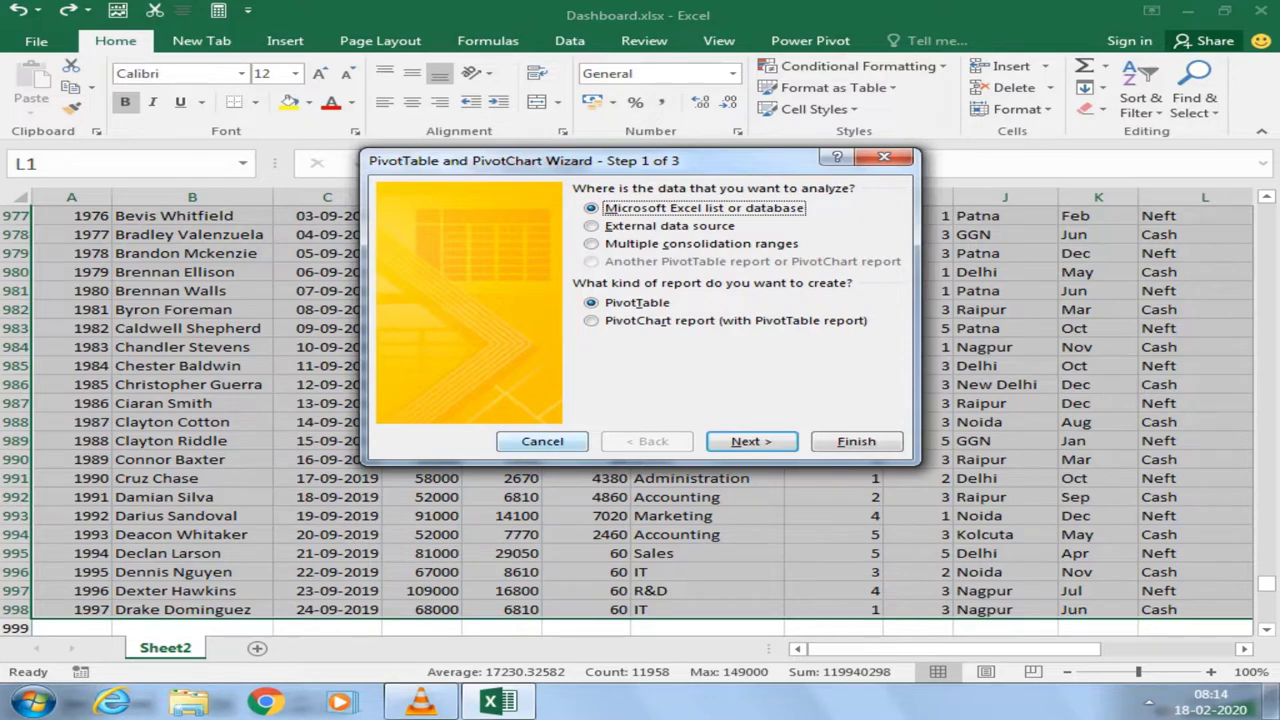
Step: Close the wizard with Esc, then open and cancel the Create PivotTable dialog twice
{"action": "key", "text": "Escape"}
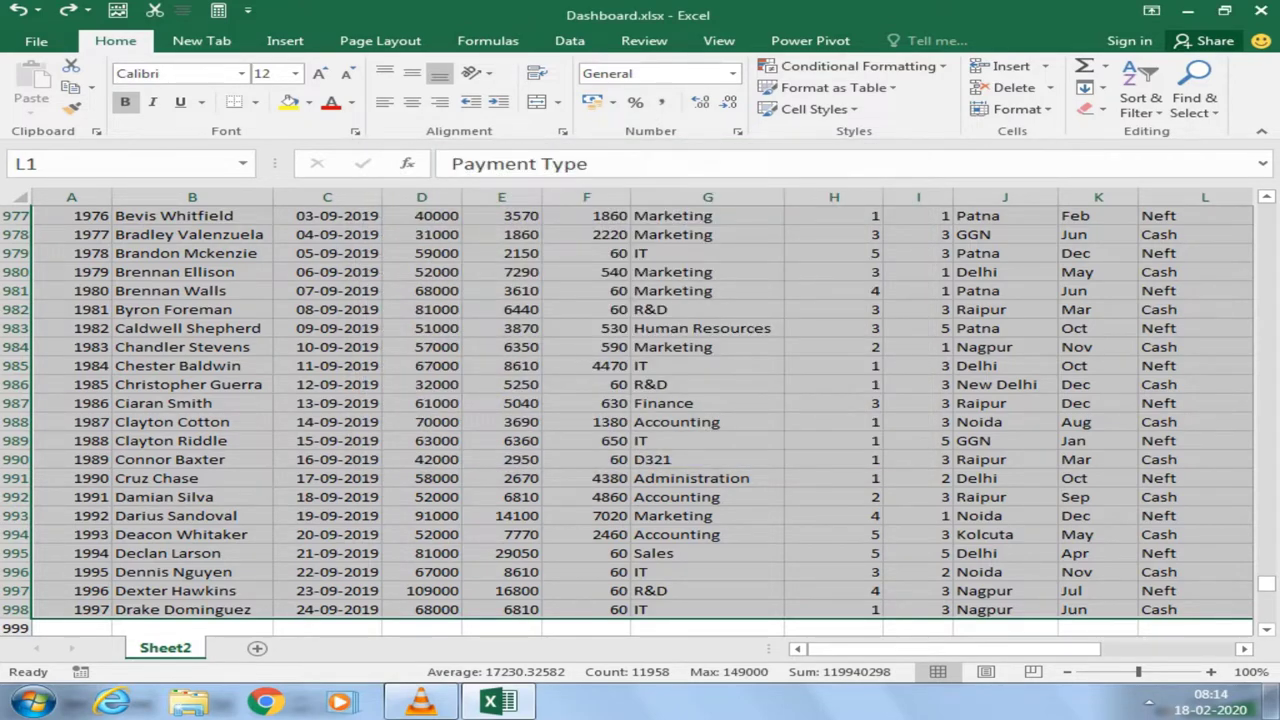
{"action": "key", "text": "alt"}
{"action": "key", "text": "n"}
{"action": "key", "text": "v"}
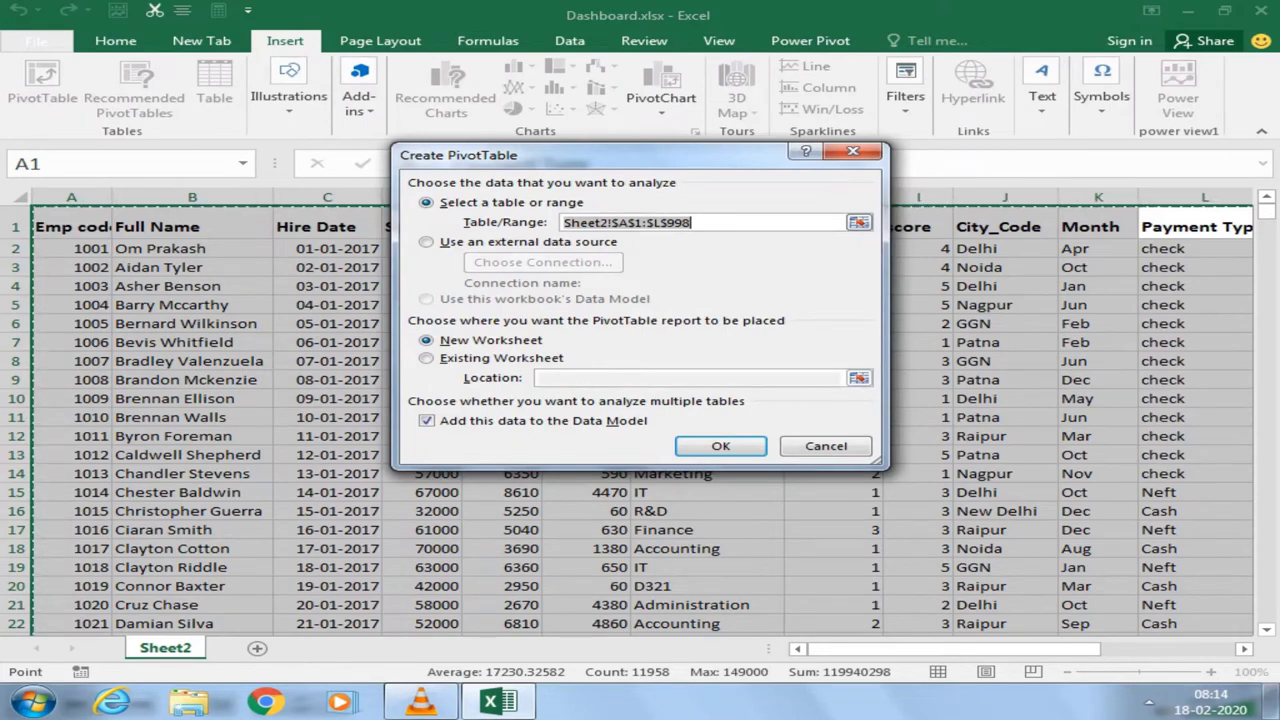
{"action": "key", "text": "Escape"}
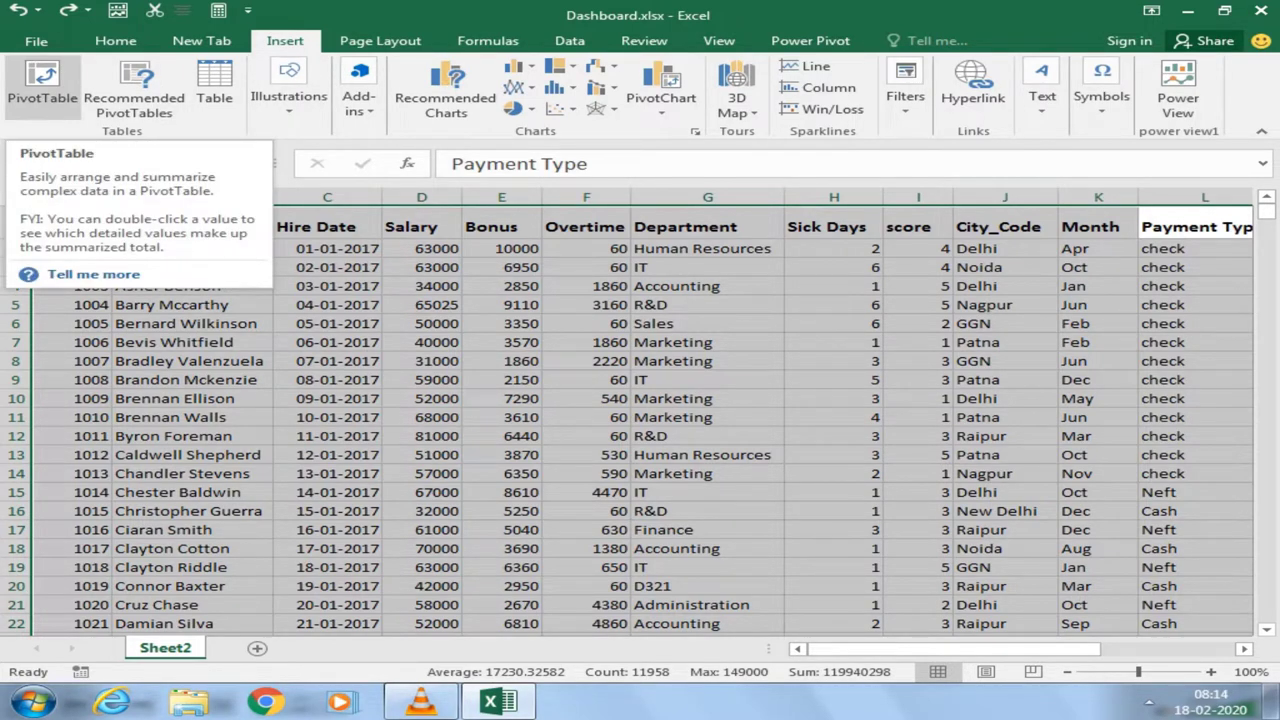
{"action": "left_click", "coordinate": [42, 85]}
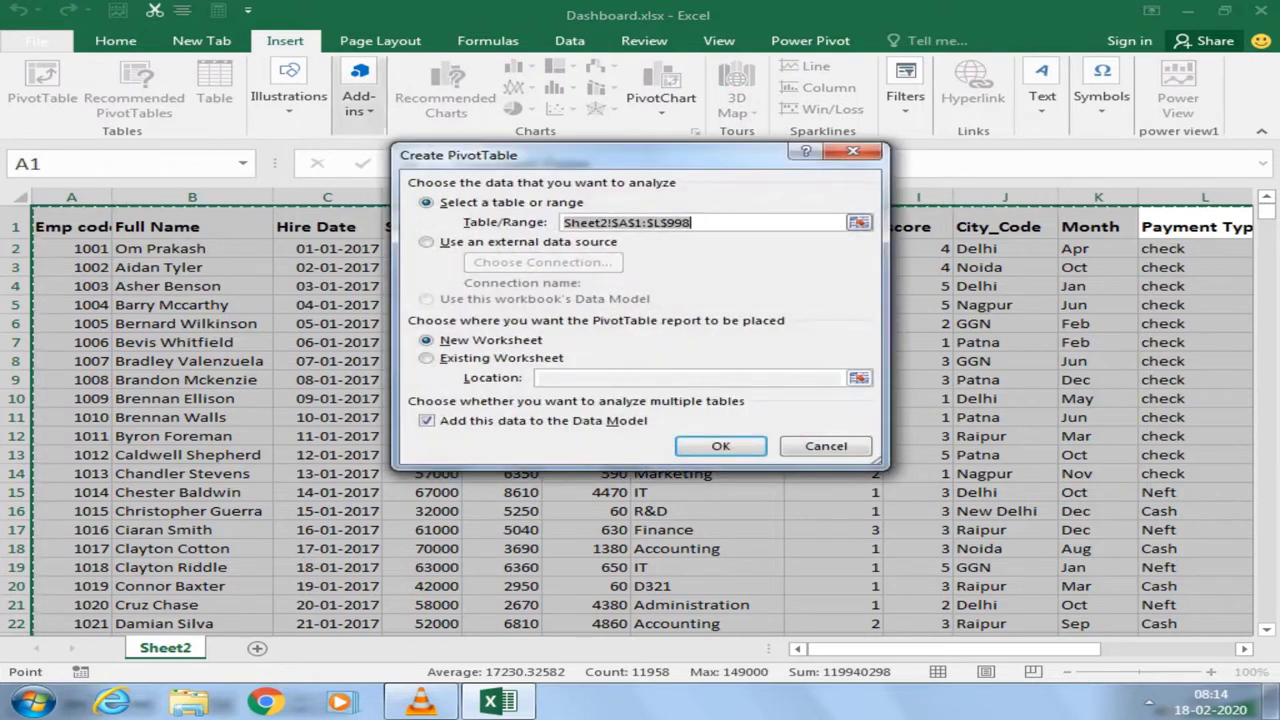
{"action": "left_click", "coordinate": [853, 151]}
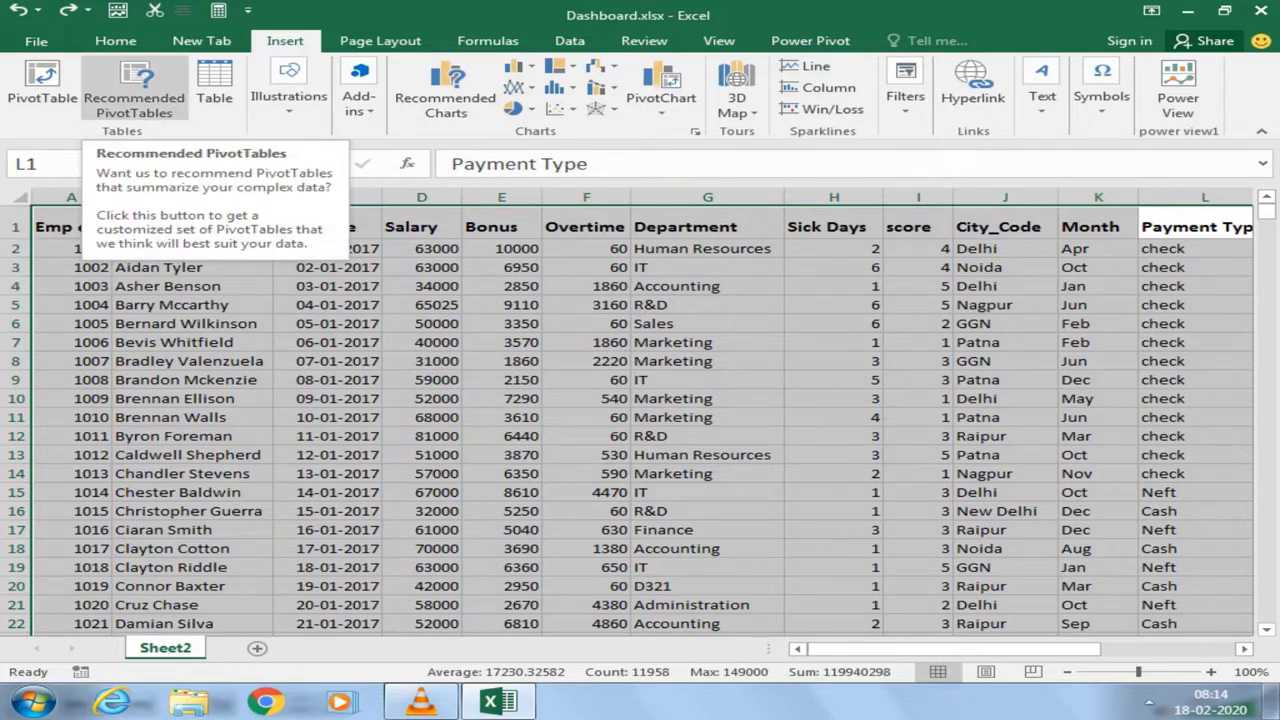
{"action": "left_click", "coordinate": [134, 88]}
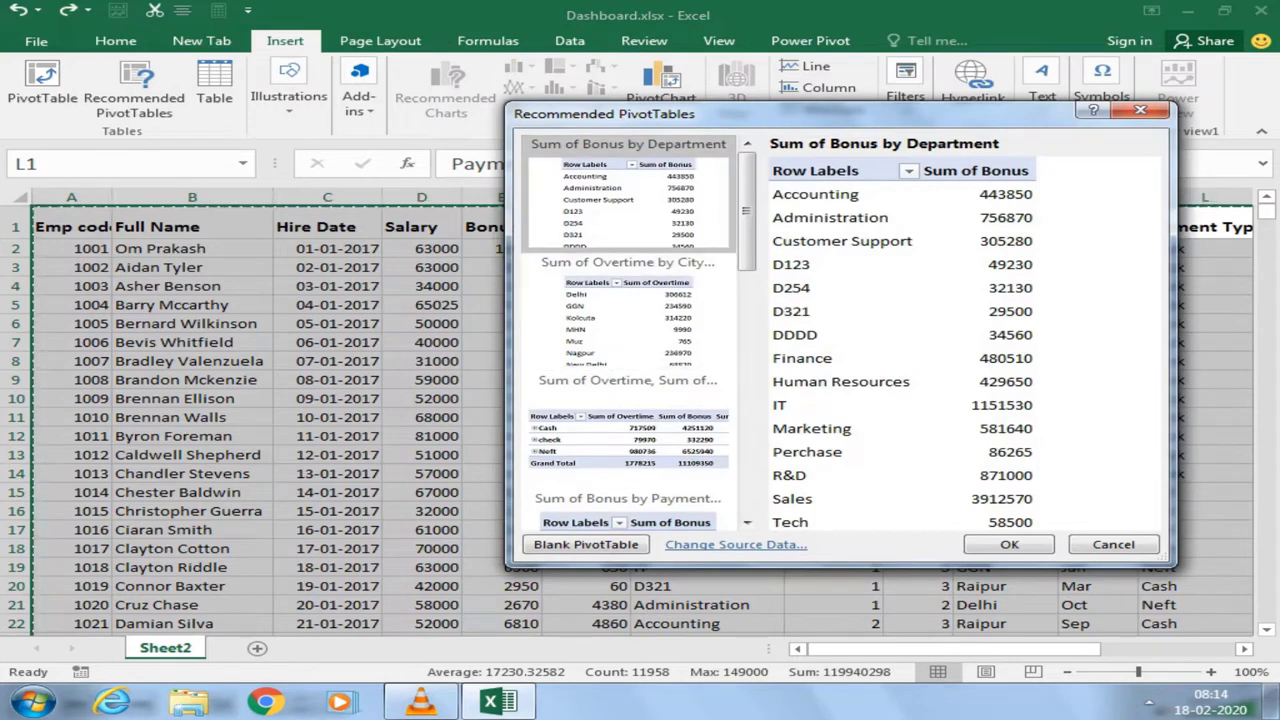
{"action": "mouse_move", "coordinate": [745, 210]}
{"action": "left_mouse_down"}
{"action": "mouse_move", "coordinate": [745, 453]}
{"action": "mouse_move", "coordinate": [745, 210]}
{"action": "left_mouse_up"}
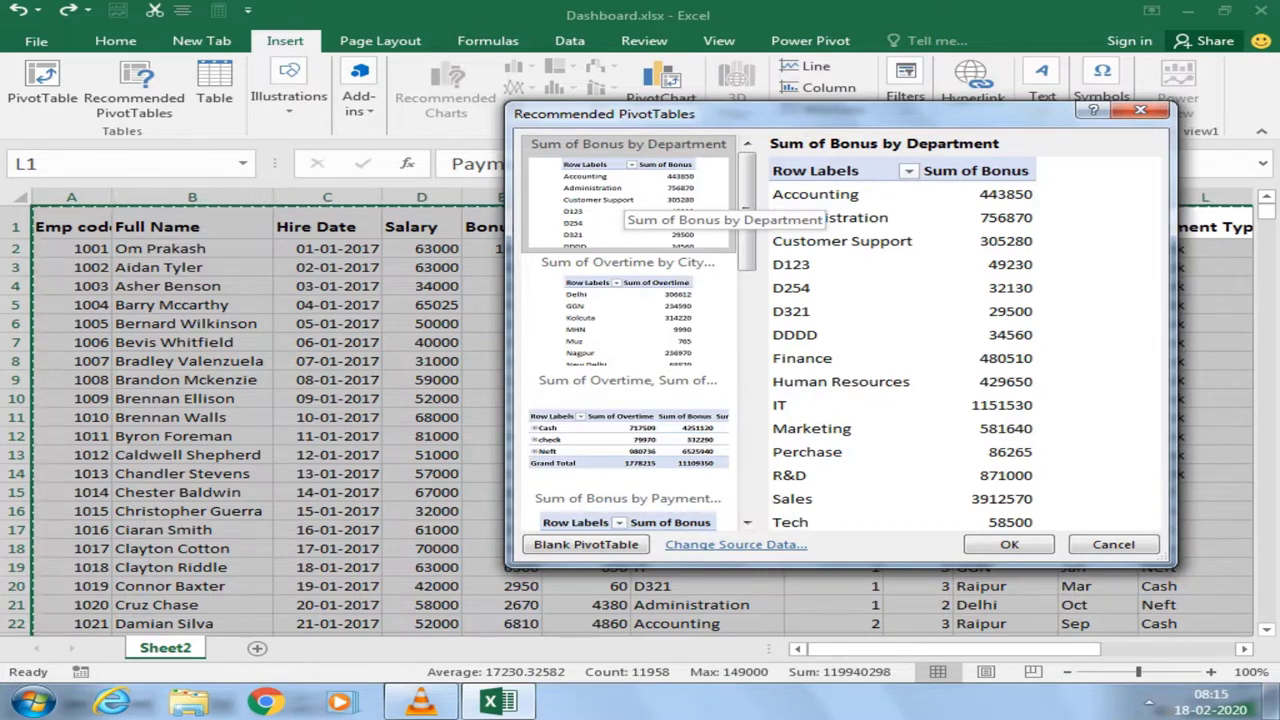
{"action": "left_click_drag", "start_coordinate": [610, 113], "coordinate": [629, 337]}
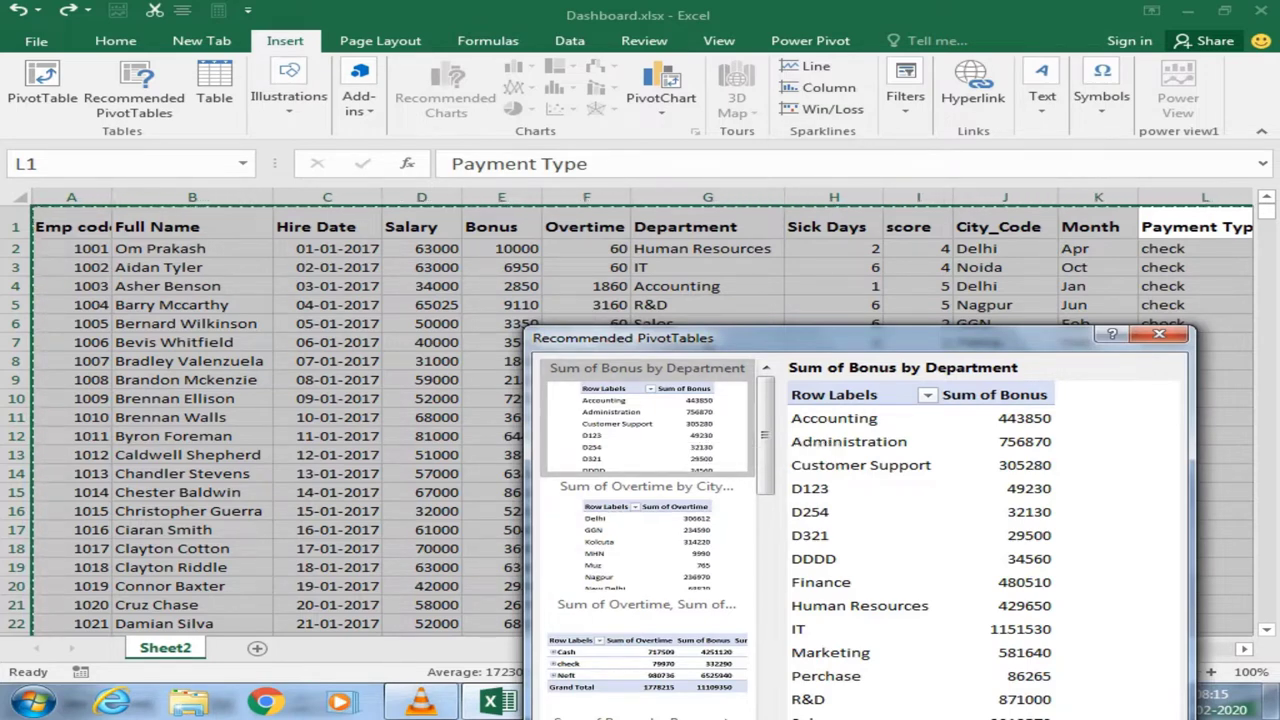
{"action": "left_click", "coordinate": [646, 530]}
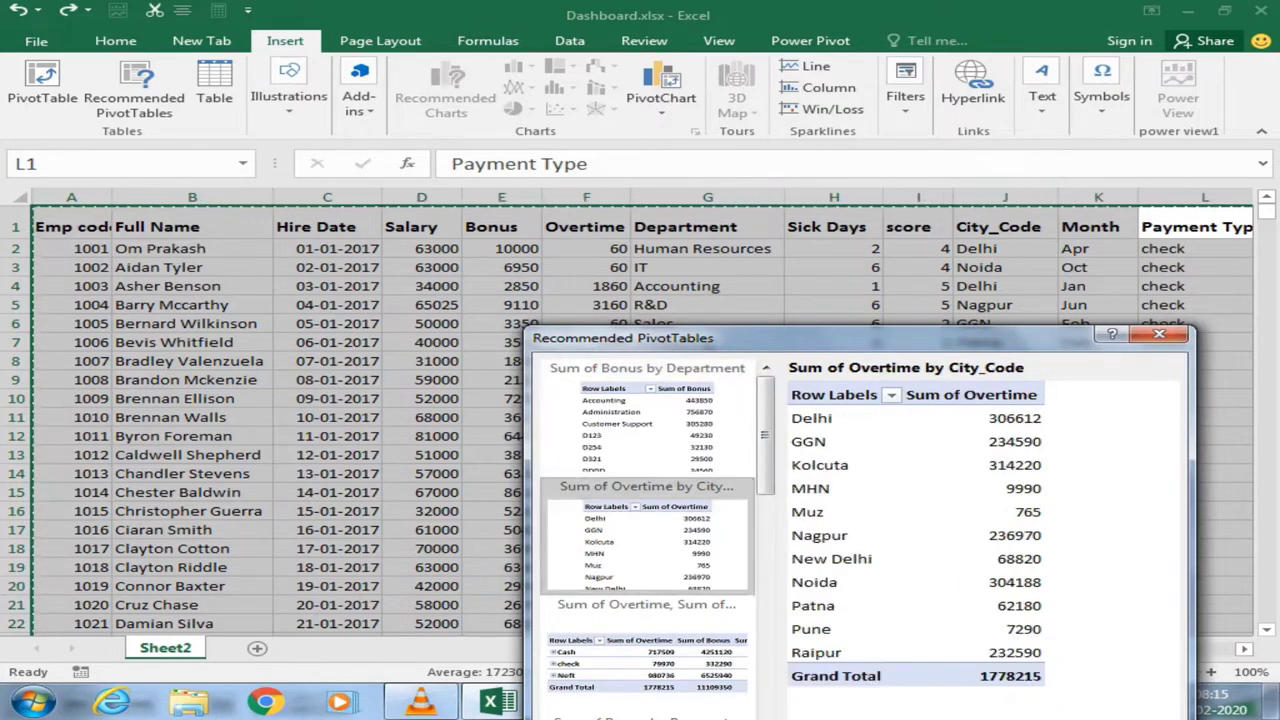
{"action": "scroll", "coordinate": [646, 530], "scroll_direction": "down", "scroll_amount": 1}
{"action": "left_click", "coordinate": [646, 580]}
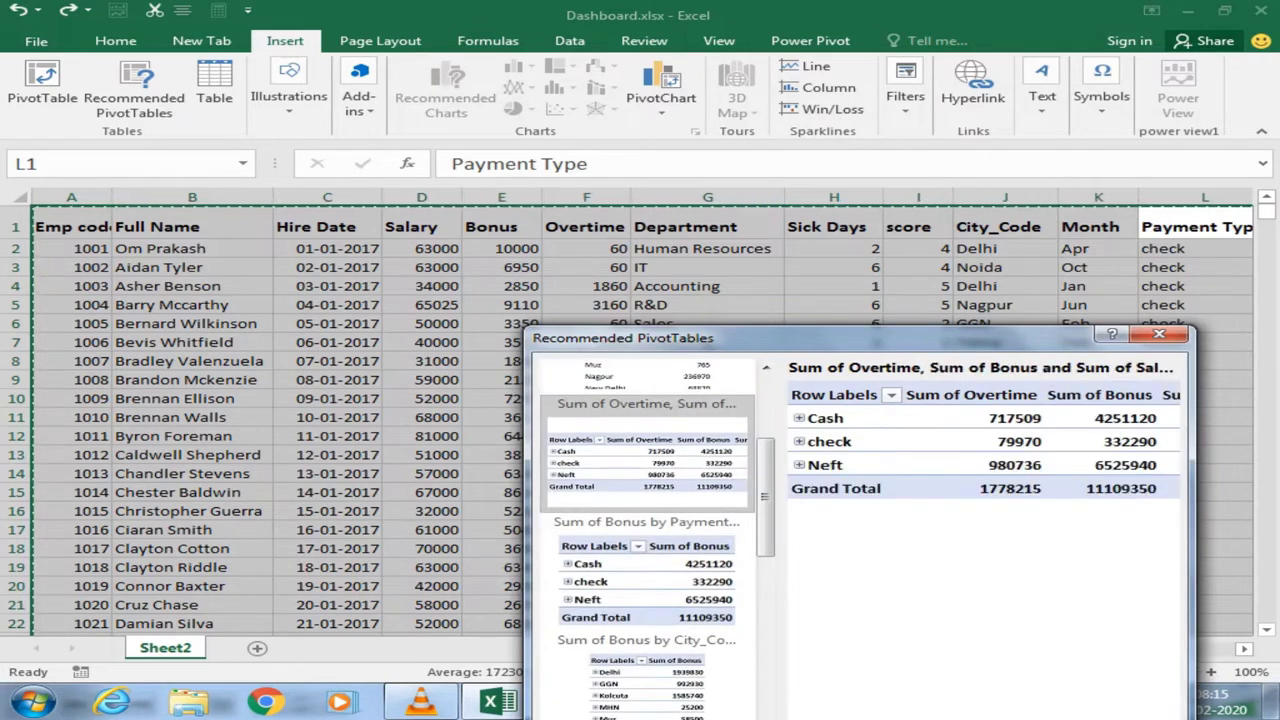
{"action": "left_click", "coordinate": [646, 570]}
{"action": "scroll", "coordinate": [646, 570], "scroll_direction": "down", "scroll_amount": 3}
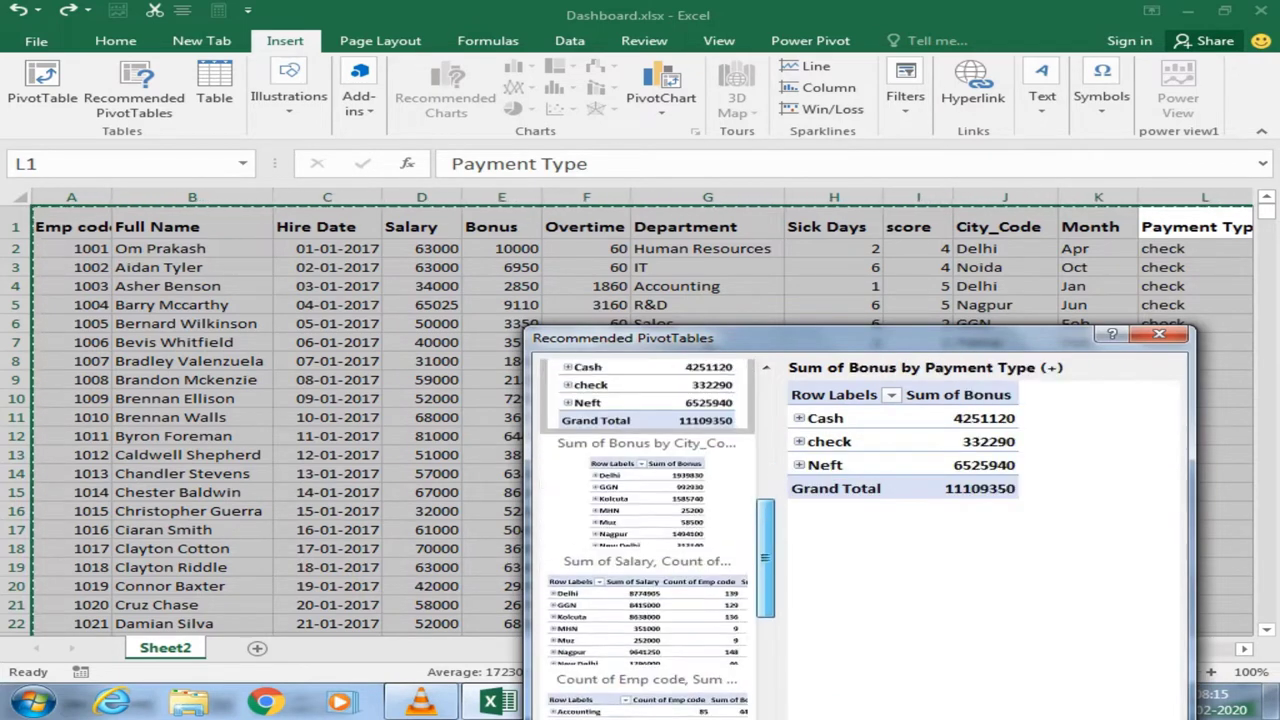
{"action": "left_click", "coordinate": [646, 470]}
{"action": "scroll", "coordinate": [646, 540], "scroll_direction": "down", "scroll_amount": 3}
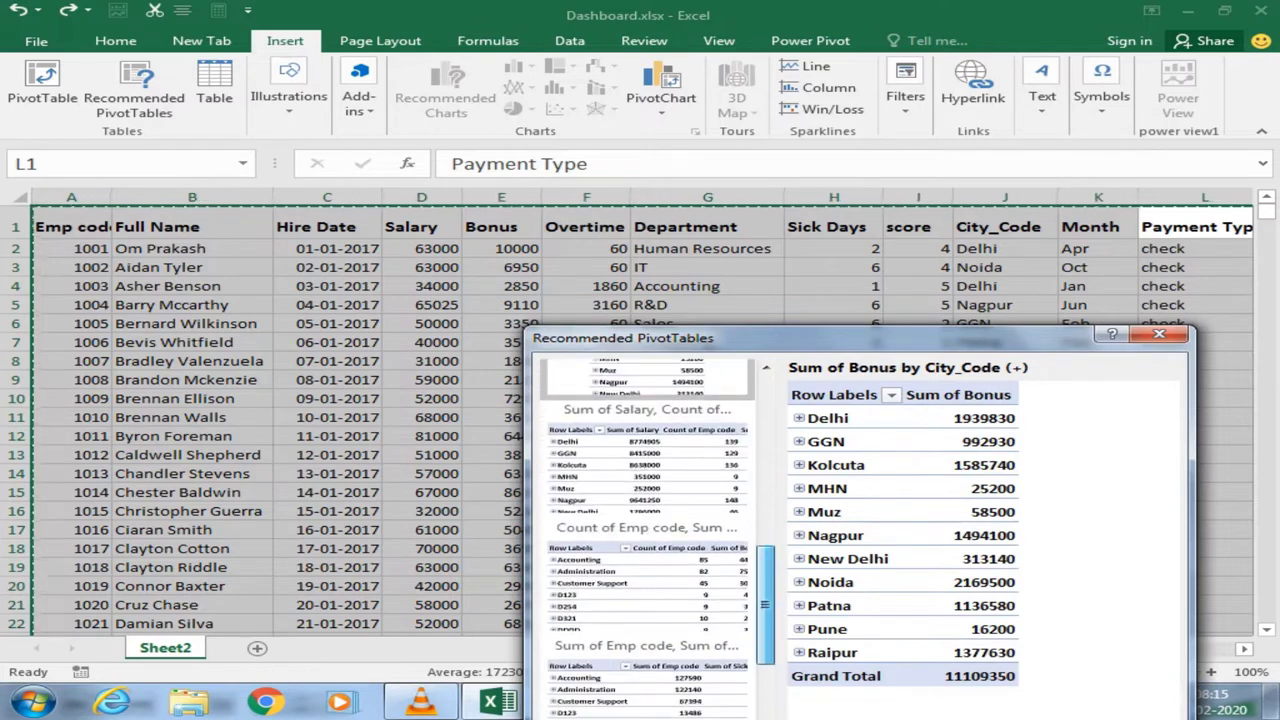
{"action": "left_click", "coordinate": [646, 460]}
{"action": "scroll", "coordinate": [646, 540], "scroll_direction": "down", "scroll_amount": 3}
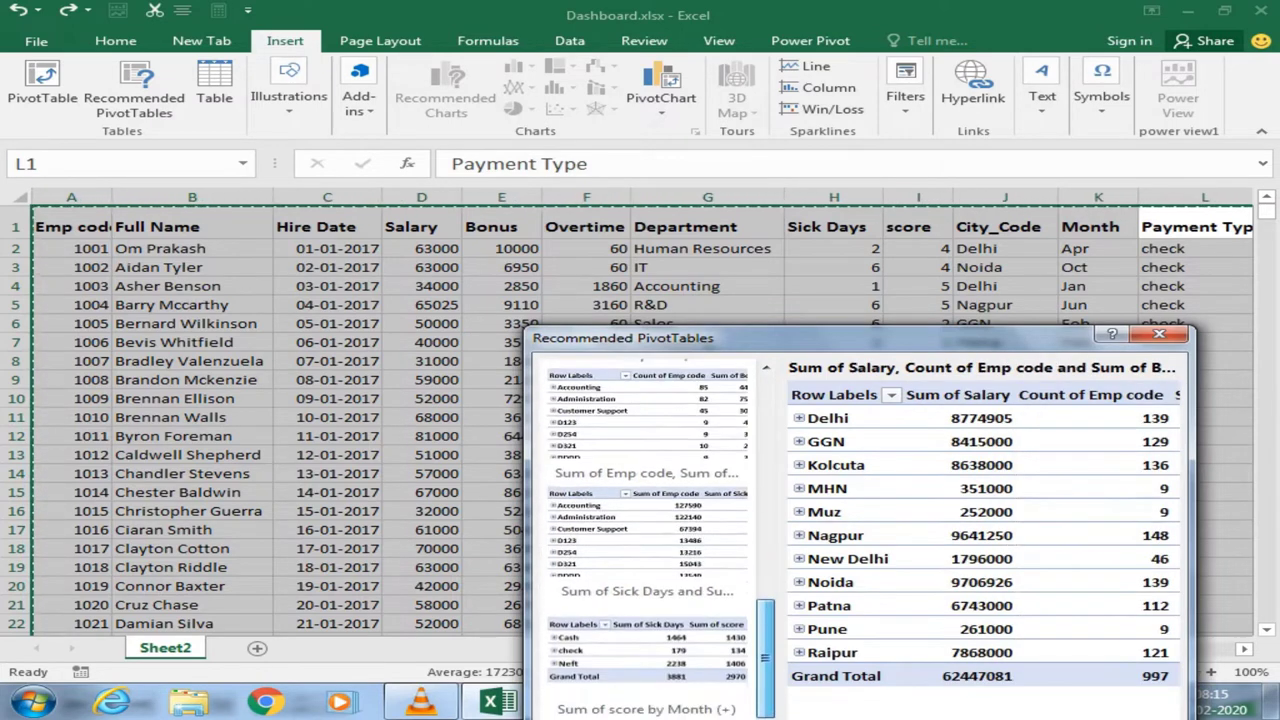
{"action": "left_click", "coordinate": [646, 520]}
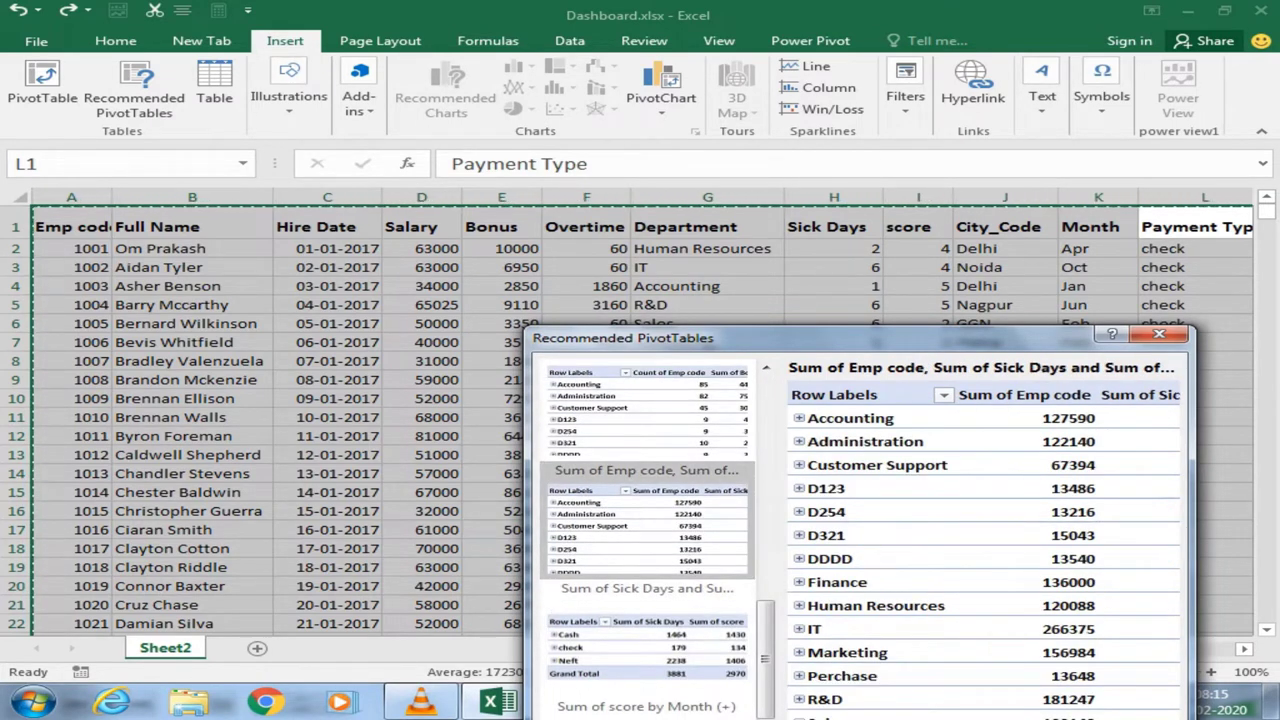
{"action": "scroll", "coordinate": [646, 540], "scroll_direction": "down", "scroll_amount": 2}
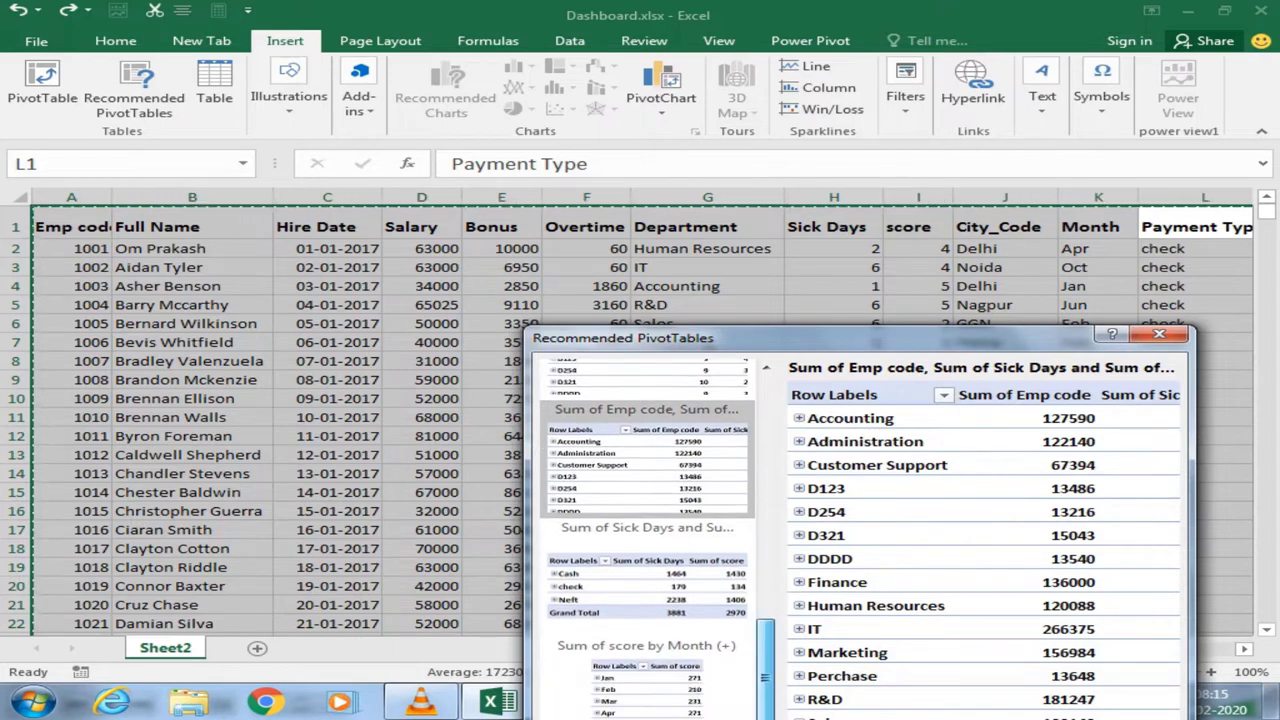
{"action": "left_click", "coordinate": [646, 680]}
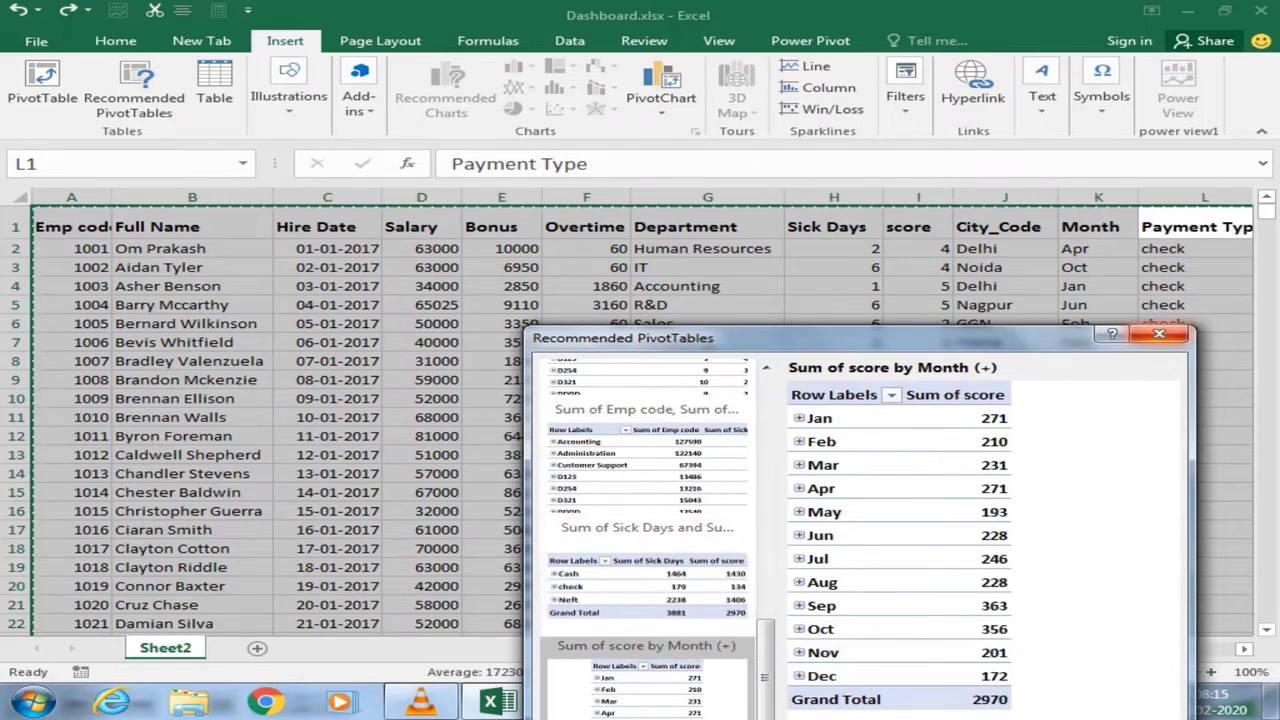
{"action": "left_click", "coordinate": [1159, 334]}
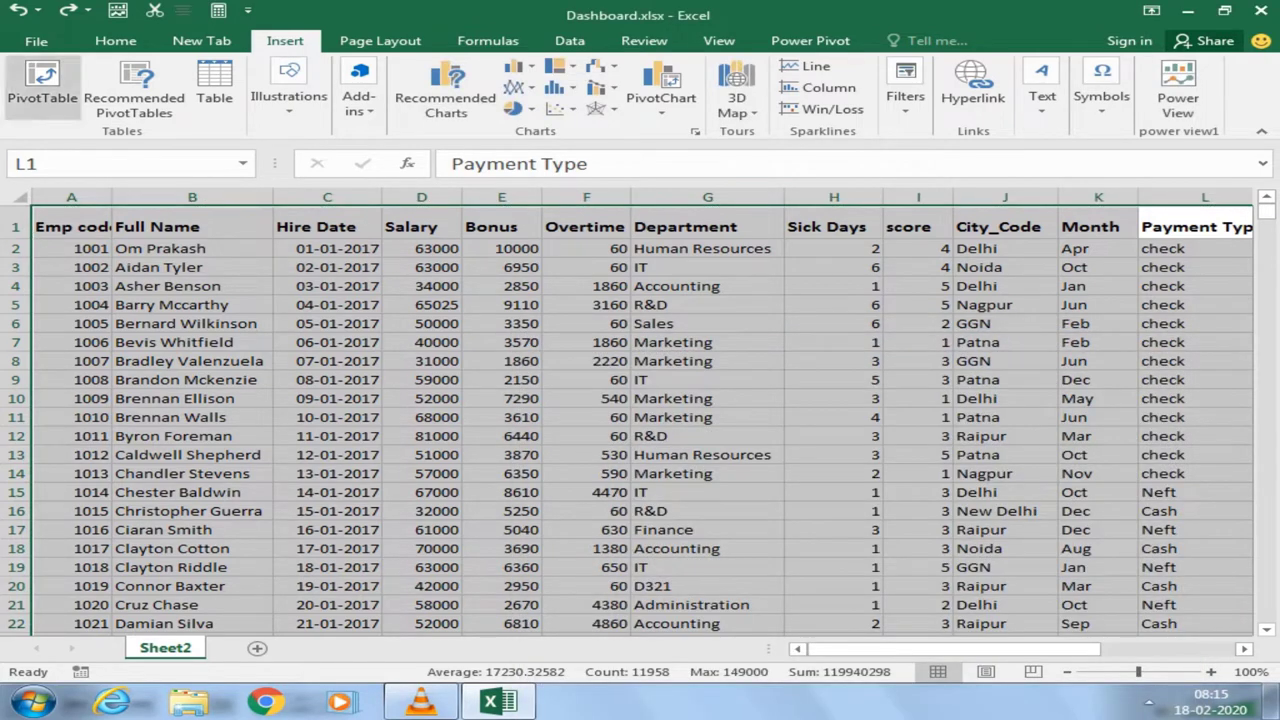
Step: Open Create PivotTable for Sheet2!$A$1:$L$998 and set placement to Existing Worksheet
{"action": "left_click", "coordinate": [42, 85]}
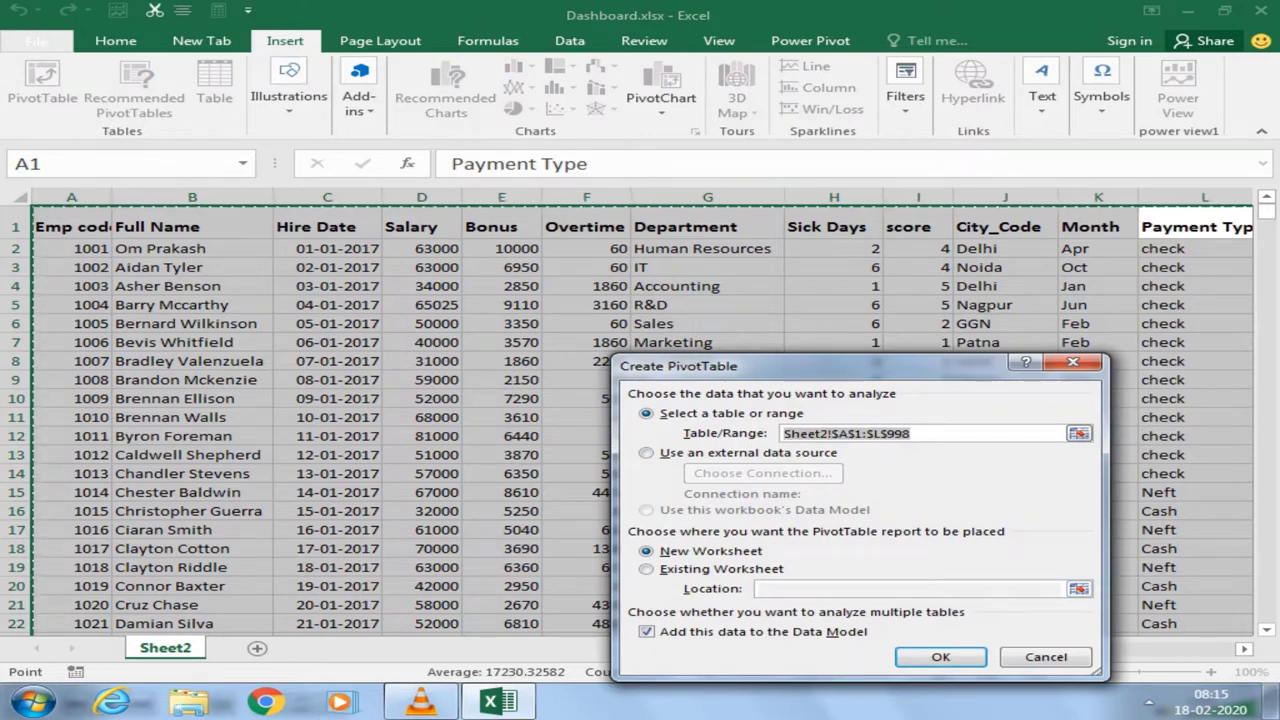
{"action": "key", "text": "F2"}
{"action": "left_click_drag", "start_coordinate": [700, 366], "coordinate": [671, 259]}
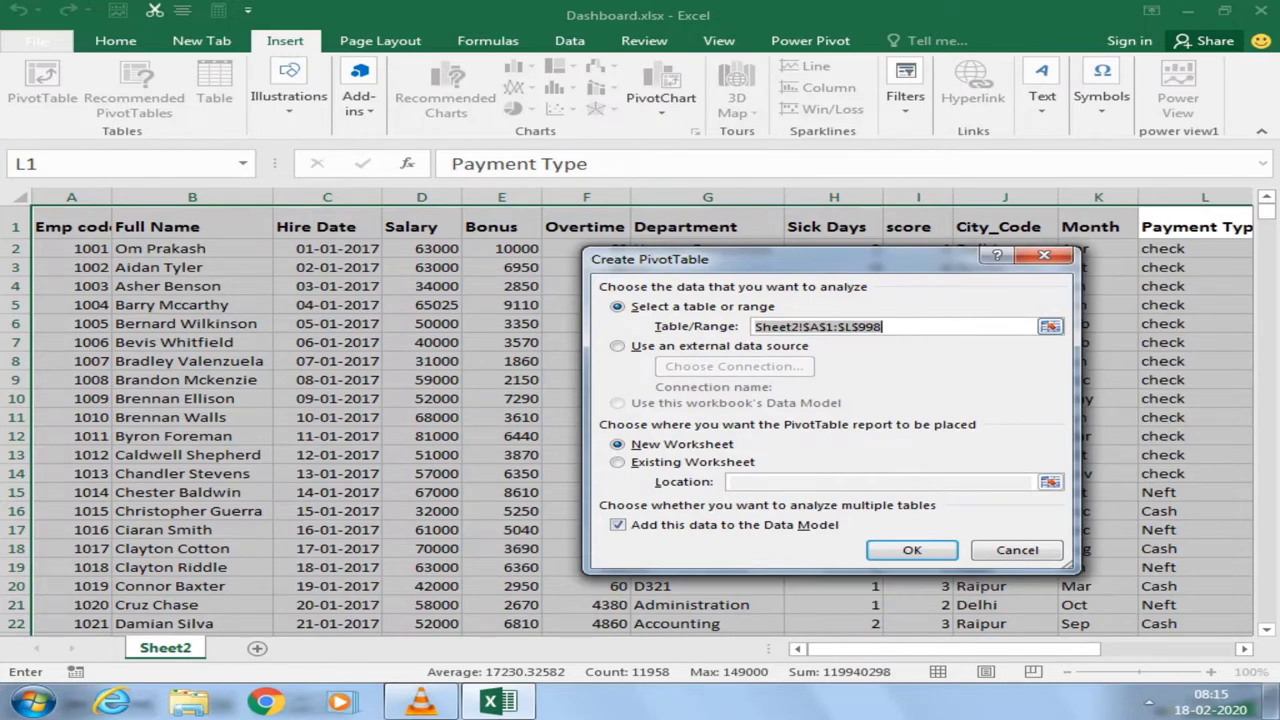
{"action": "key", "text": "alt+u"}
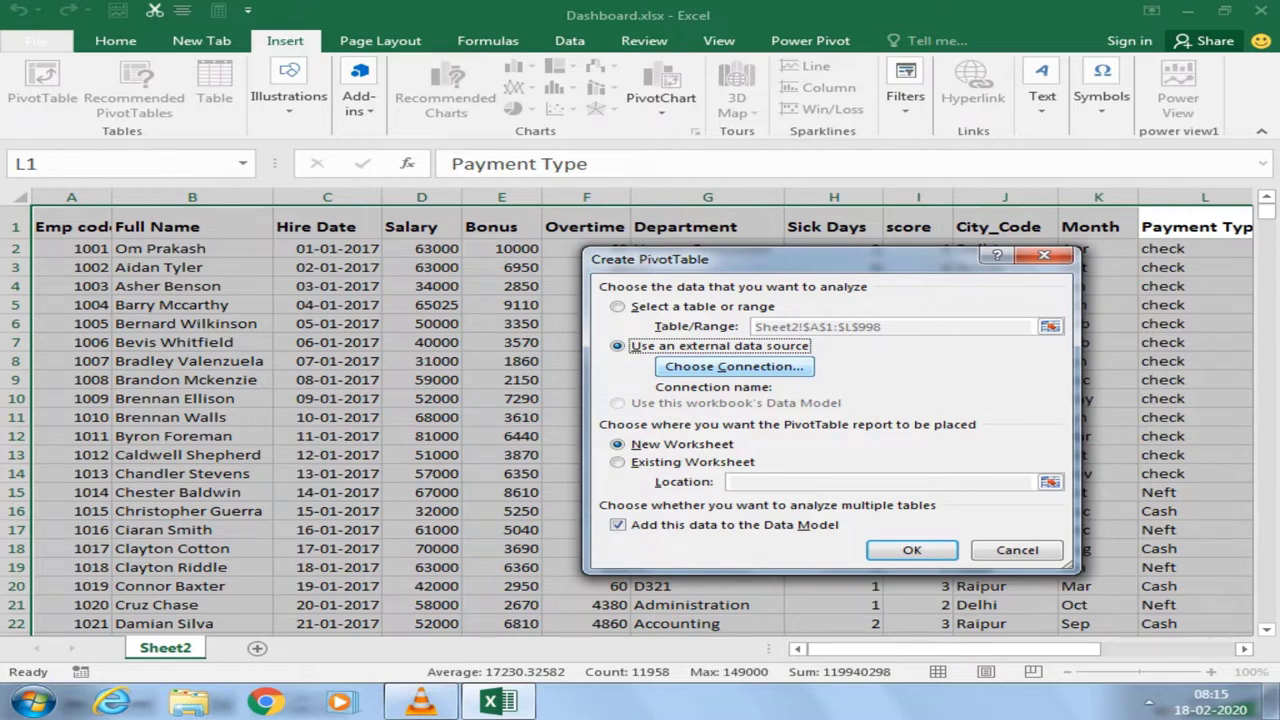
{"action": "left_click", "coordinate": [617, 306]}
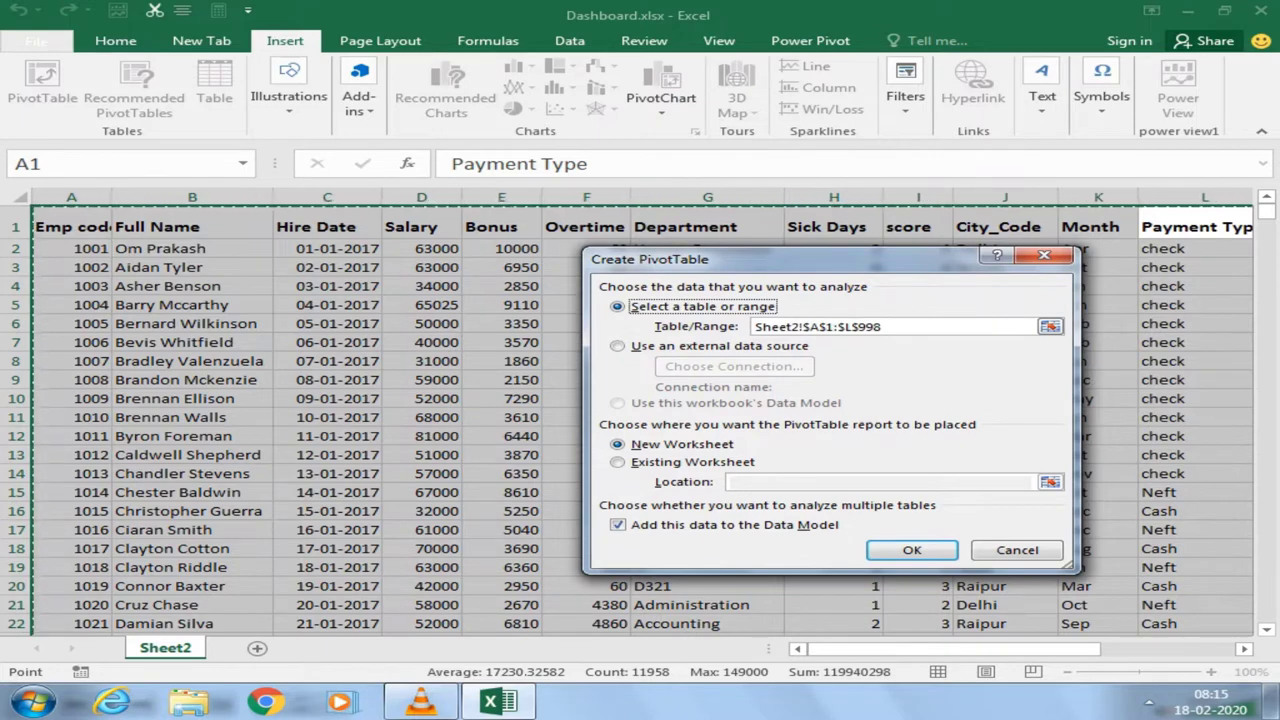
{"action": "left_click", "coordinate": [617, 444]}
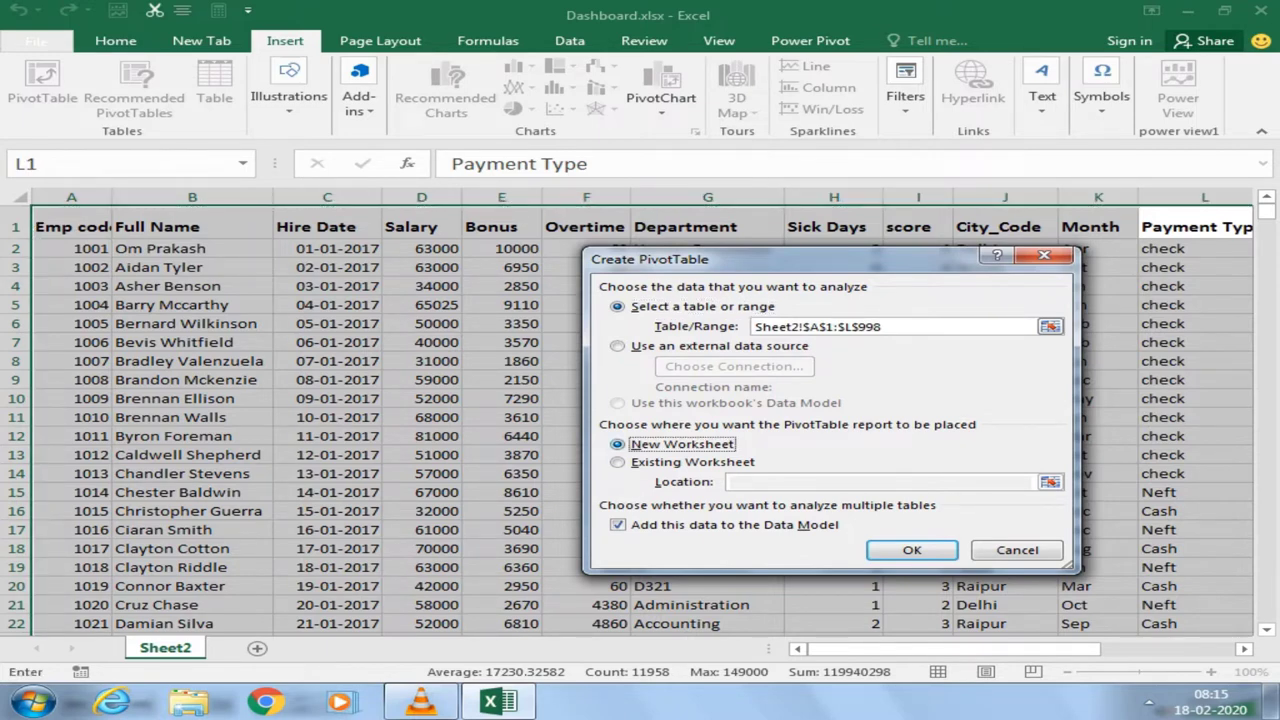
{"action": "left_click", "coordinate": [617, 462]}
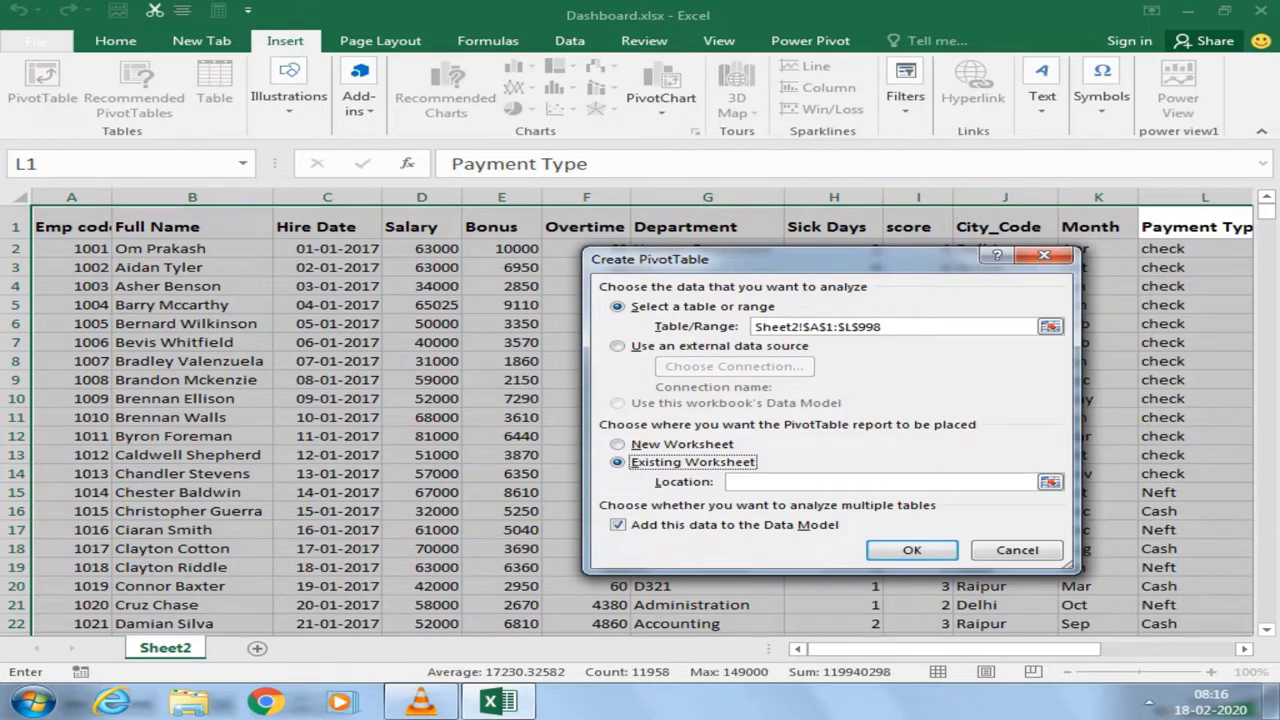
Step: Choose New Worksheet, uncheck 'Add this data to the Data Model', and create PivotTable2
{"action": "left_click", "coordinate": [617, 444]}
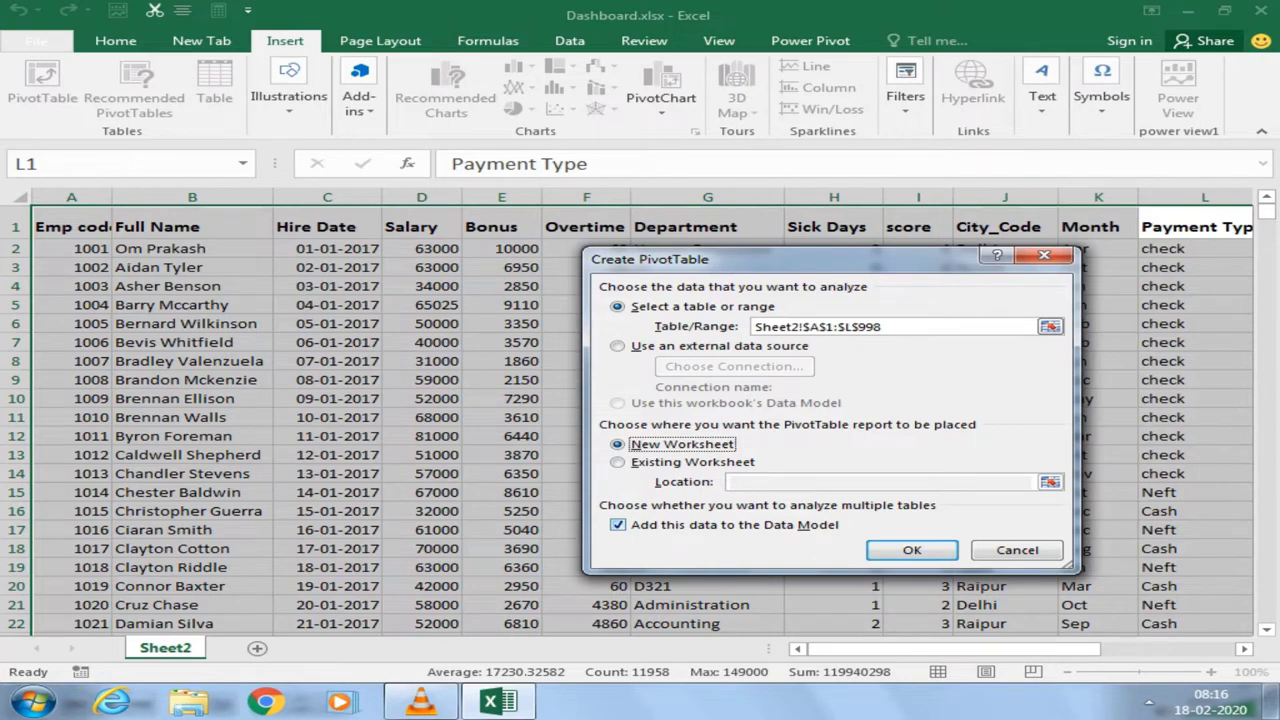
{"action": "left_click", "coordinate": [618, 524]}
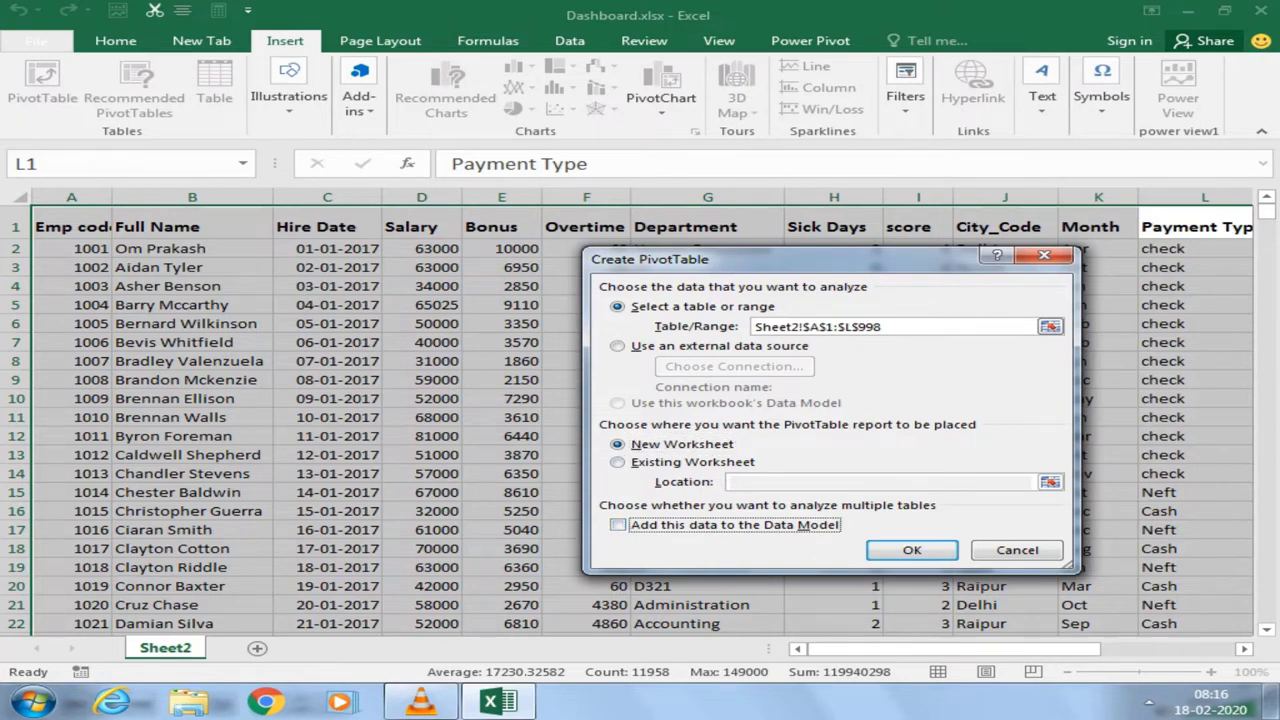
{"action": "left_click", "coordinate": [912, 550]}
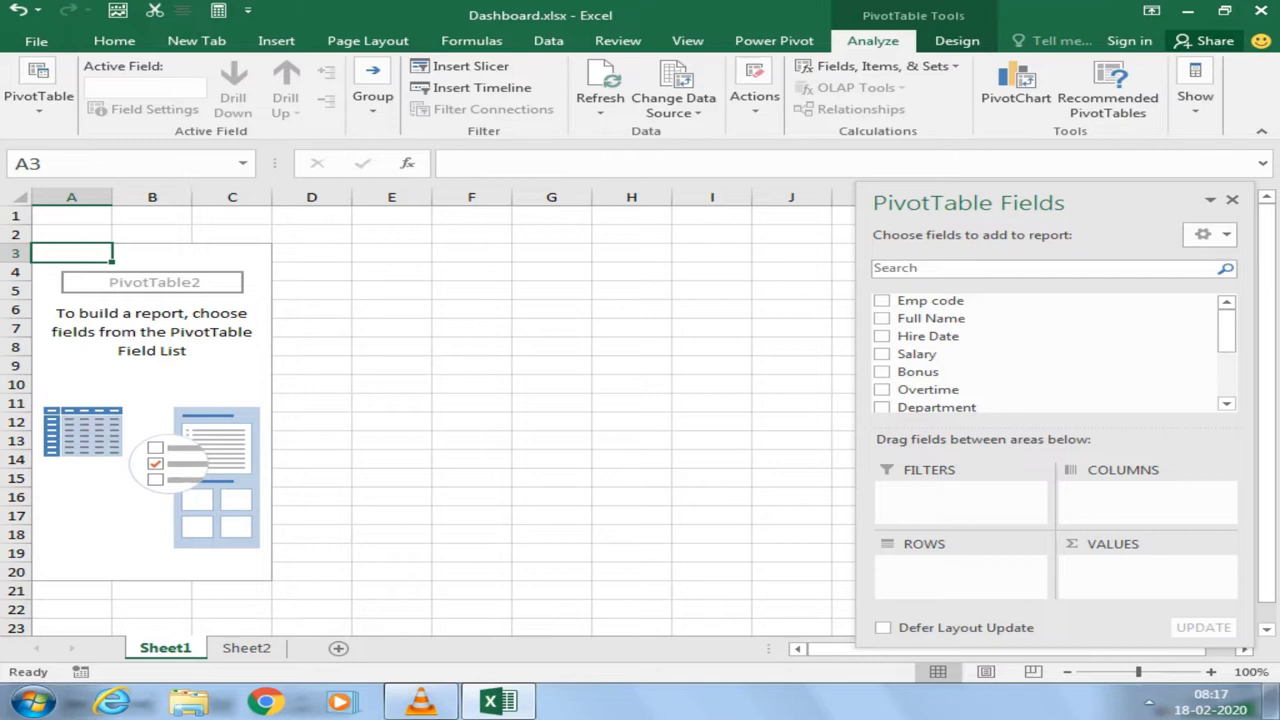
Step: Enter Ram and shyam in F4:G4 and the formula =F4+G4 in F5, producing #VALUE!
{"action": "left_click", "coordinate": [471, 271]}
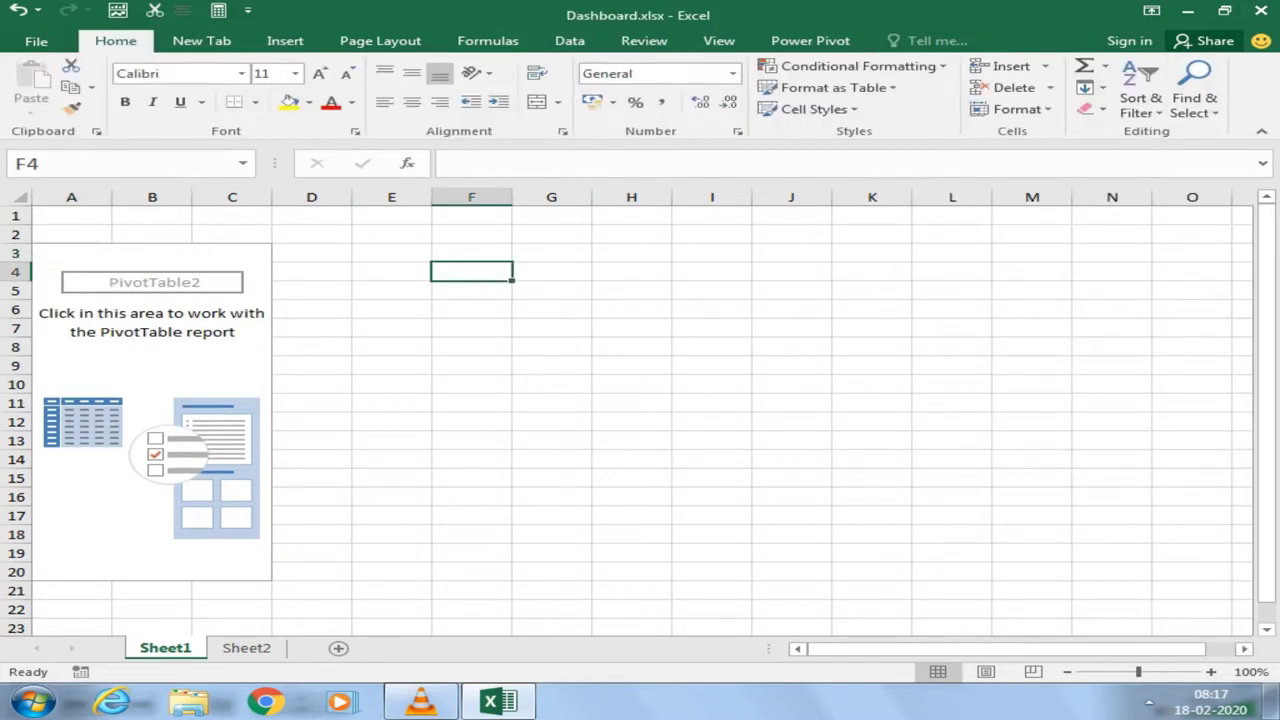
{"action": "type", "text": "Ram"}
{"action": "key", "text": "Tab"}
{"action": "type", "text": "shy"}
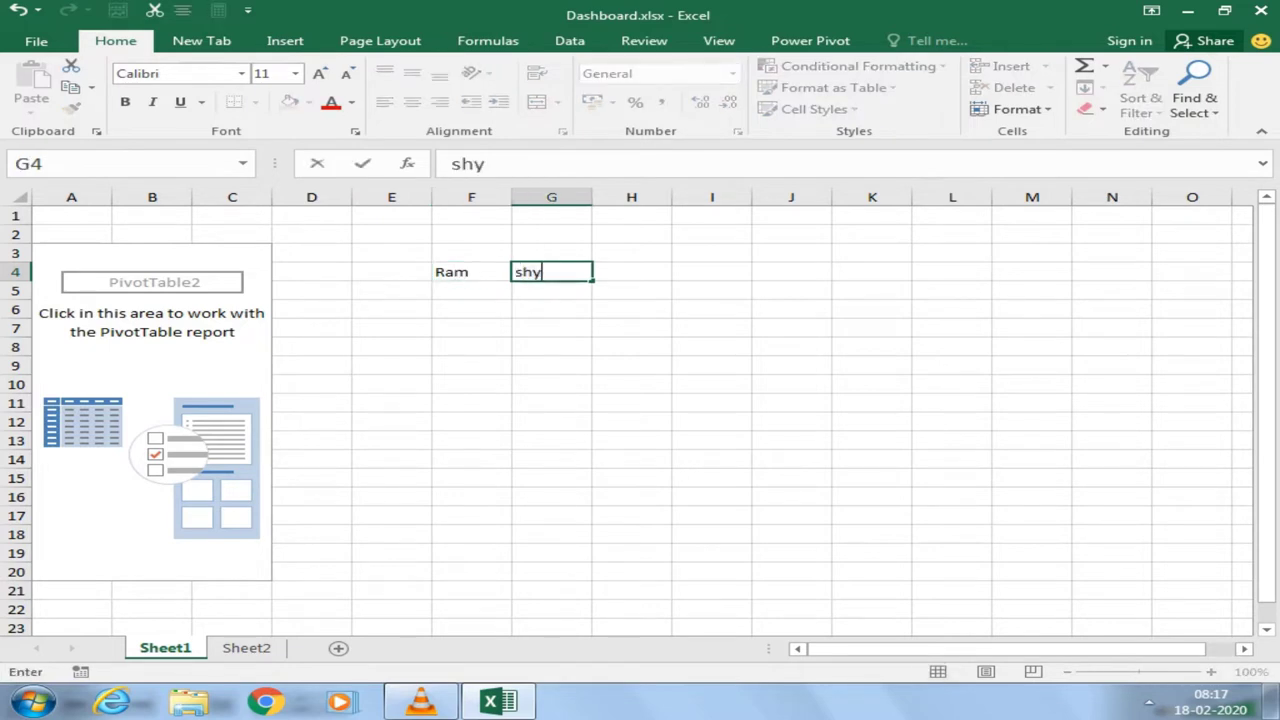
{"action": "type", "text": "am"}
{"action": "key", "text": "Return"}
{"action": "type", "text": "="}
{"action": "key", "text": "Up"}
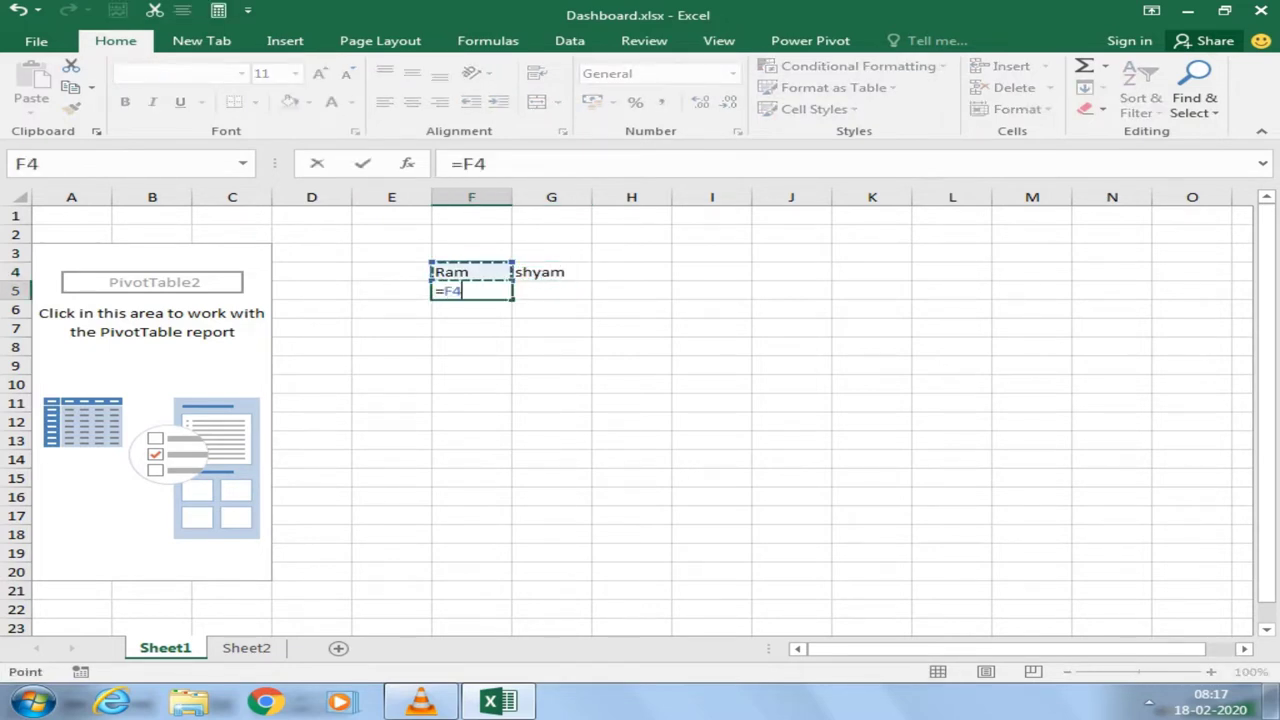
{"action": "type", "text": "+"}
{"action": "key", "text": "Up"}
{"action": "key", "text": "Right"}
{"action": "key", "text": "Return"}
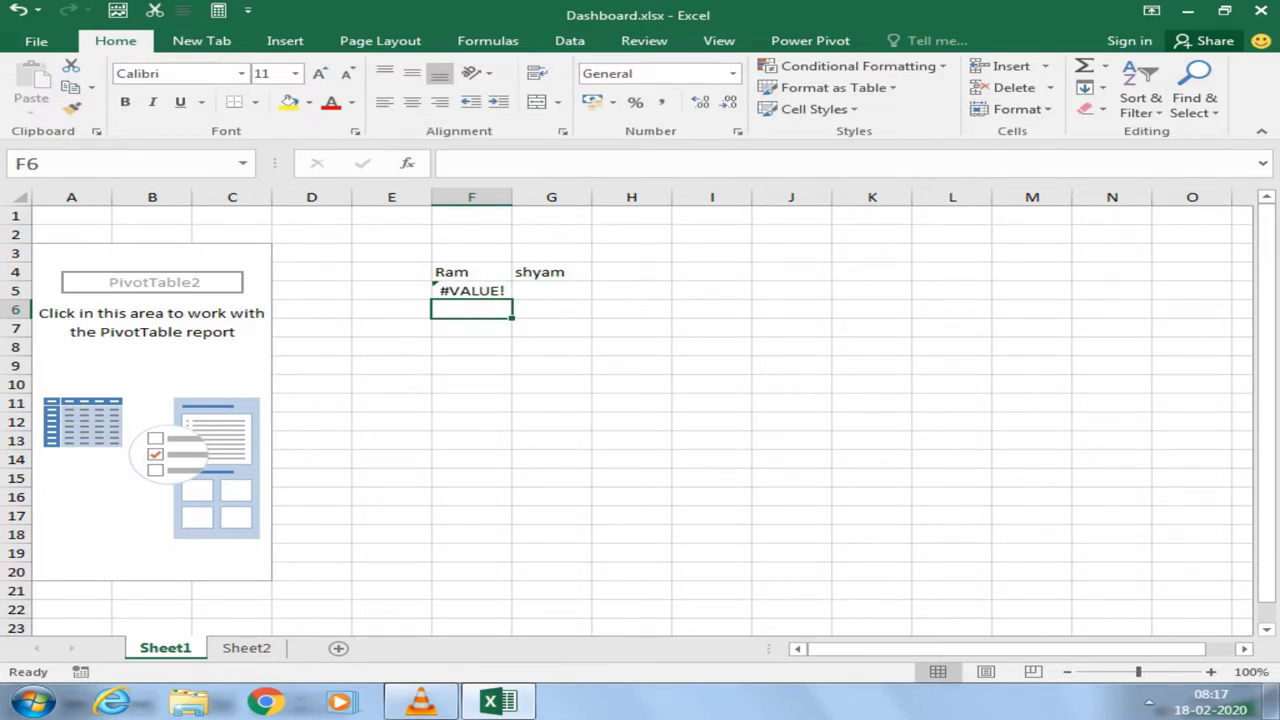
Step: Enter the sample names Nana, chi and Tang in F8:H8
{"action": "key", "text": "Down"}
{"action": "key", "text": "Down"}
{"action": "key", "text": "Down"}
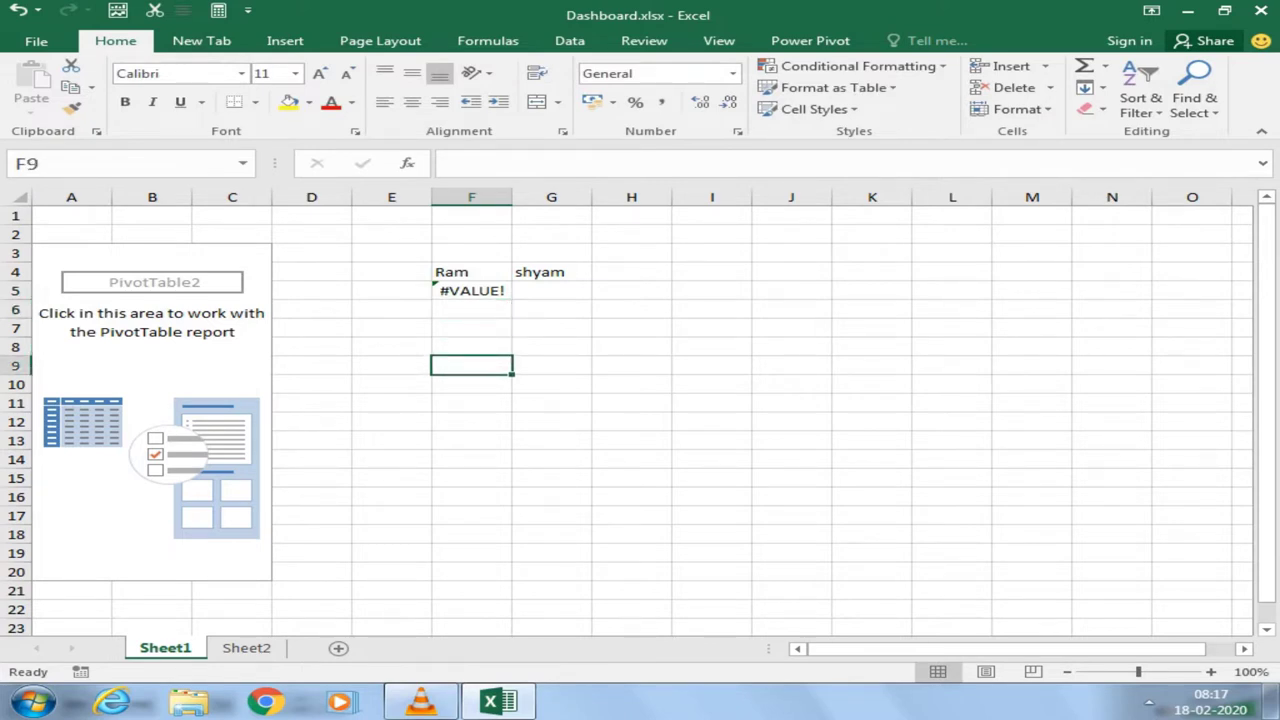
{"action": "scroll", "coordinate": [640, 410], "scroll_direction": "up", "scroll_amount": 3, "text": "ctrl"}
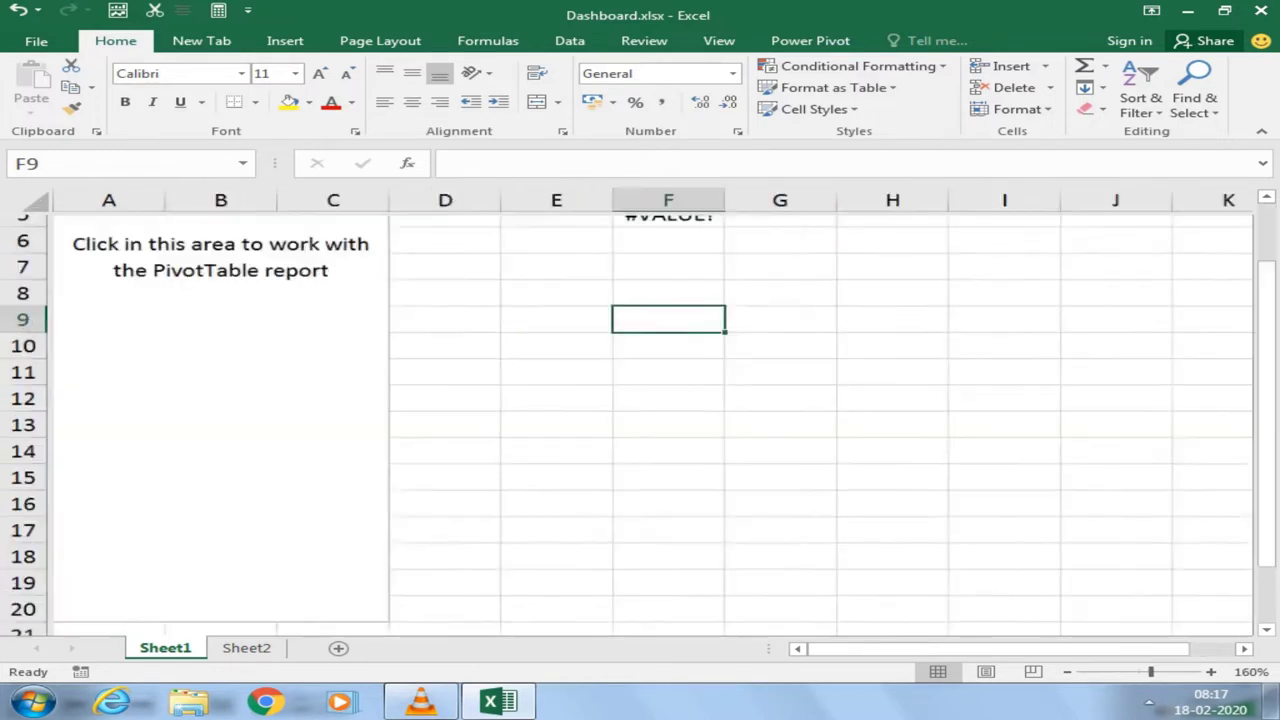
{"action": "scroll", "coordinate": [640, 410], "scroll_direction": "up", "scroll_amount": 3, "text": "ctrl"}
{"action": "key", "text": "Up"}
{"action": "type", "text": "N"}
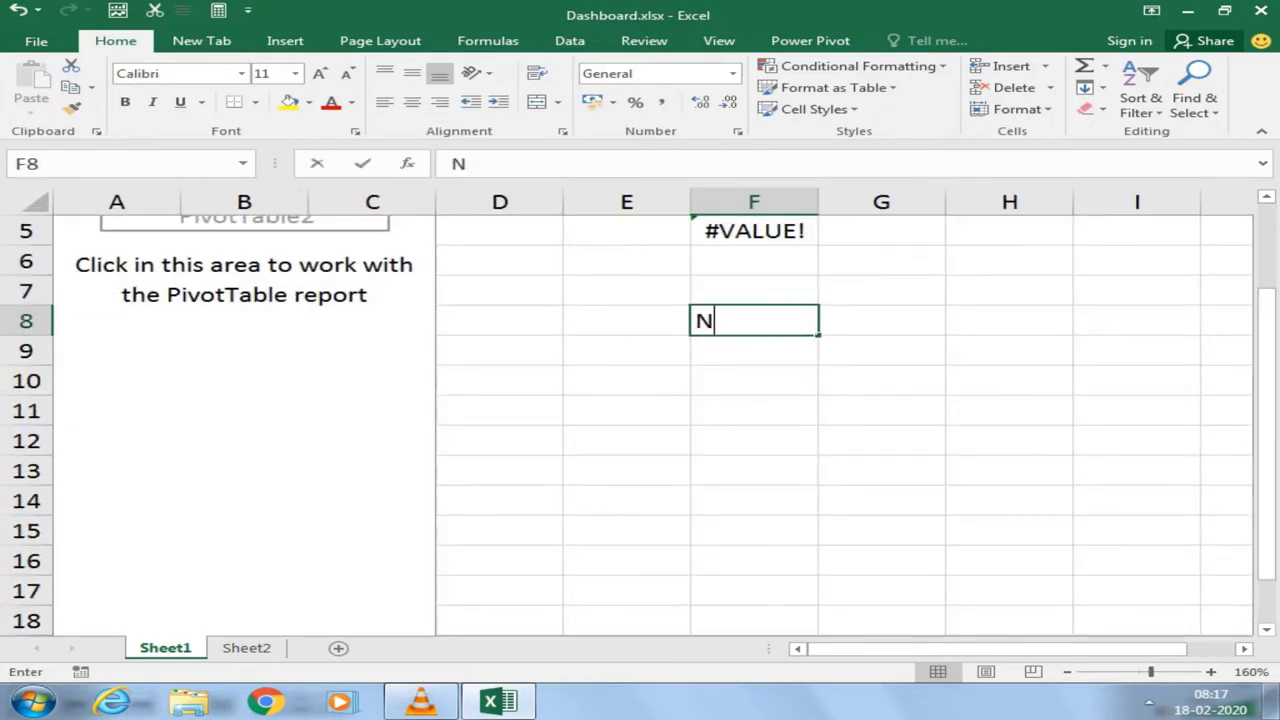
{"action": "type", "text": "ana"}
{"action": "key", "text": "Tab"}
{"action": "type", "text": "ch"}
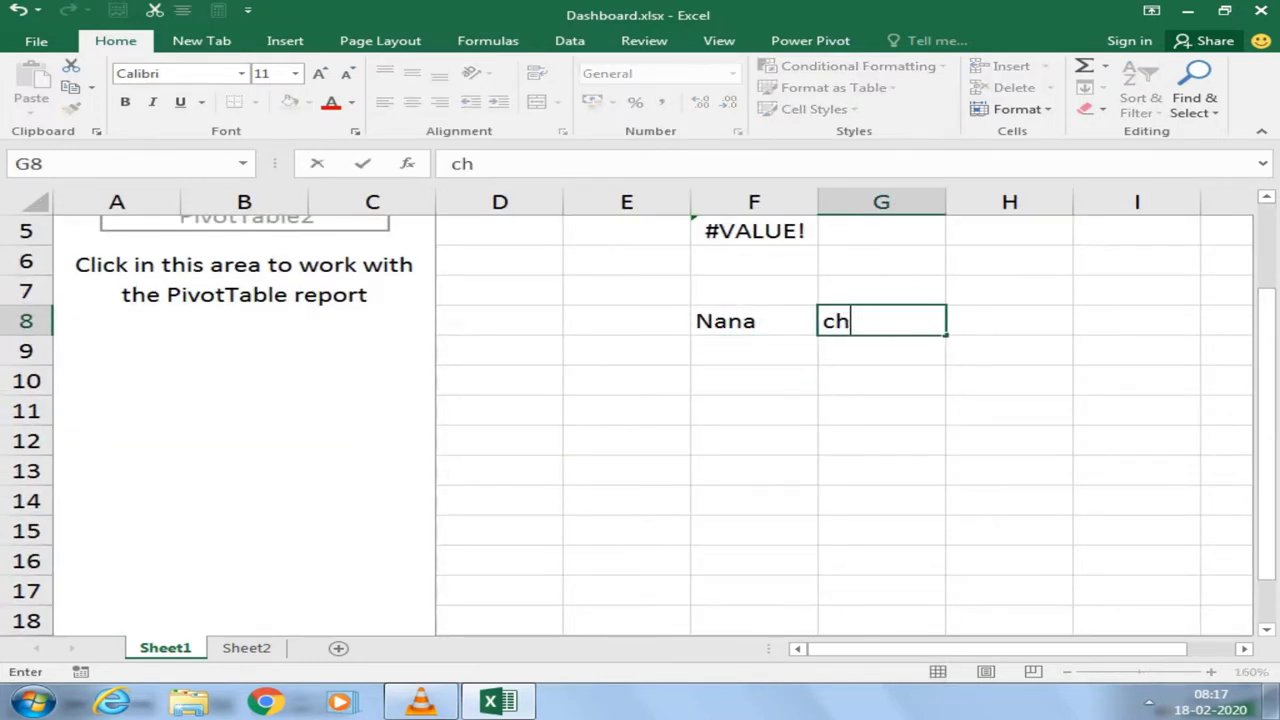
{"action": "type", "text": "i"}
{"action": "key", "text": "Tab"}
{"action": "type", "text": "Tang"}
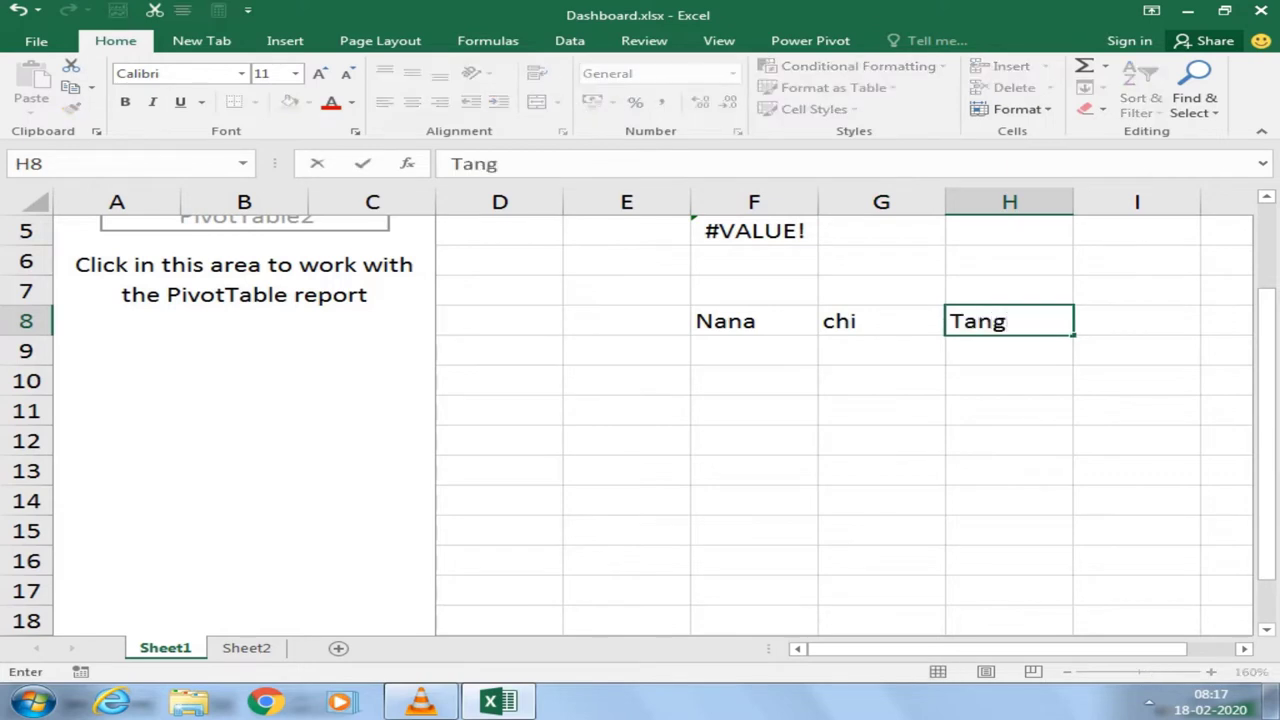
{"action": "key", "text": "Return"}
{"action": "key", "text": "Return"}
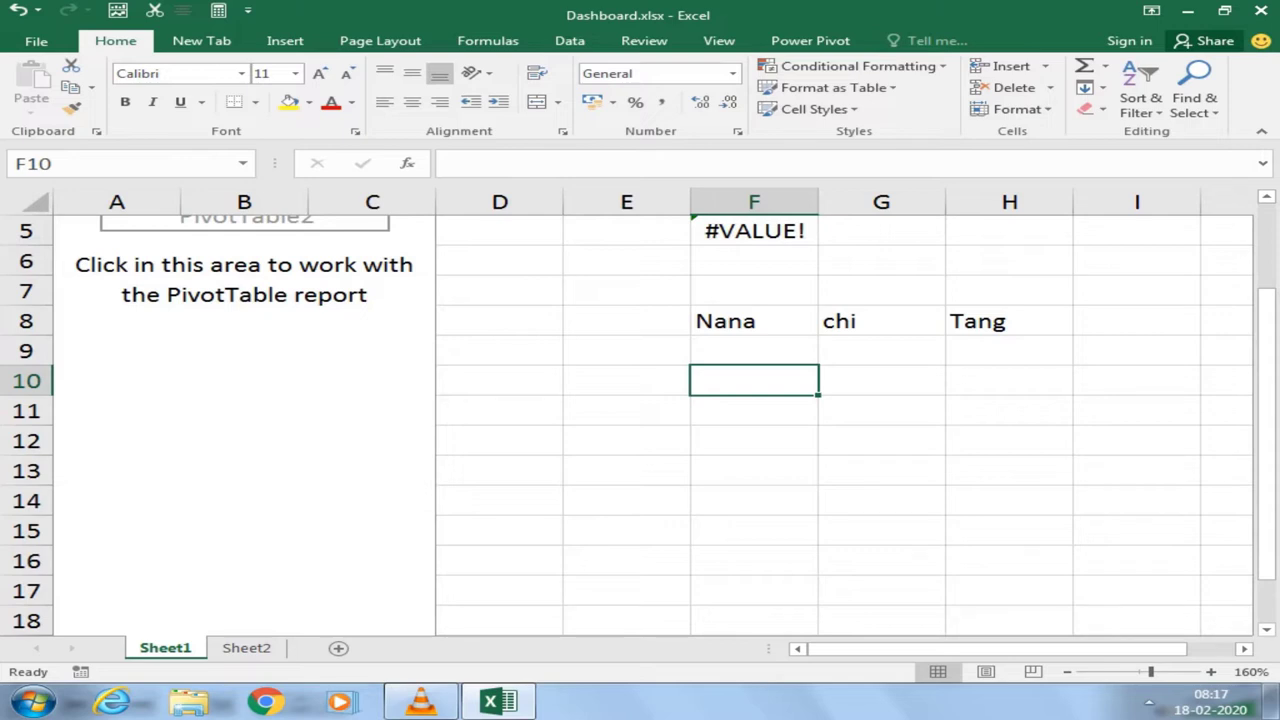
Step: Inspect and select the Nana, chi and Tang cells in F8:H8
{"action": "left_click_drag", "start_coordinate": [725, 321], "coordinate": [1000, 321]}
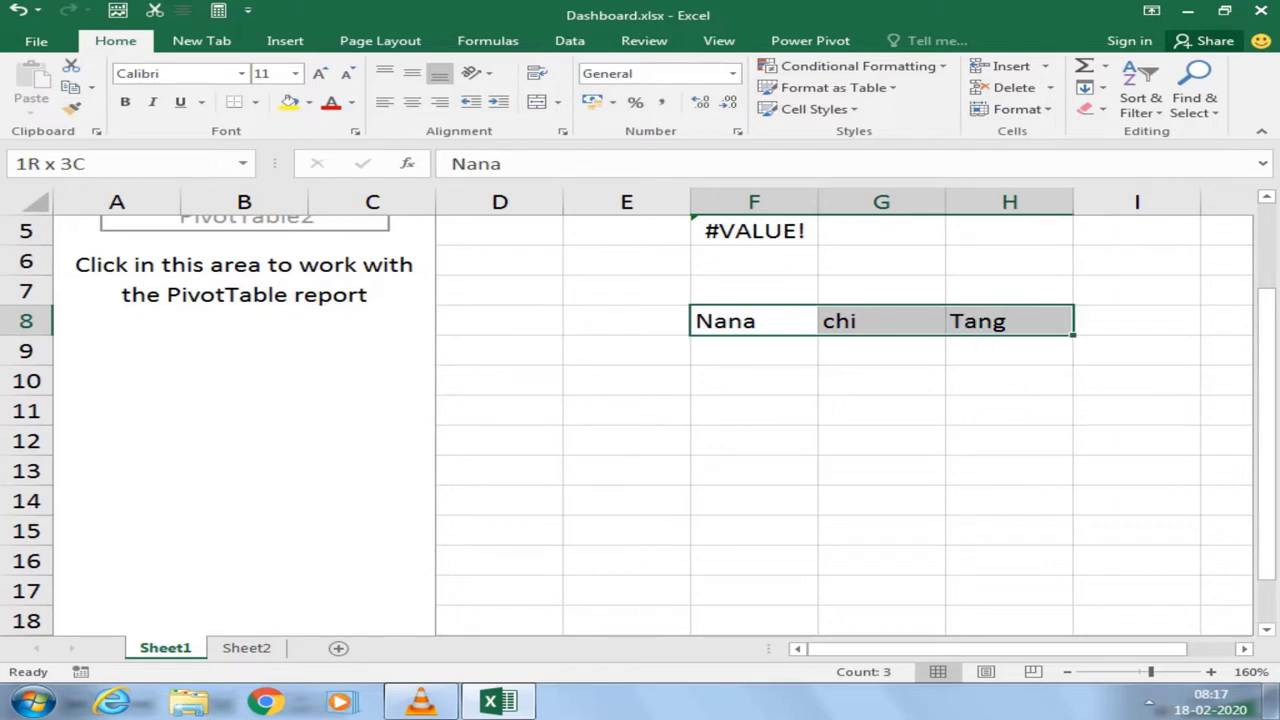
{"action": "left_click", "coordinate": [754, 380]}
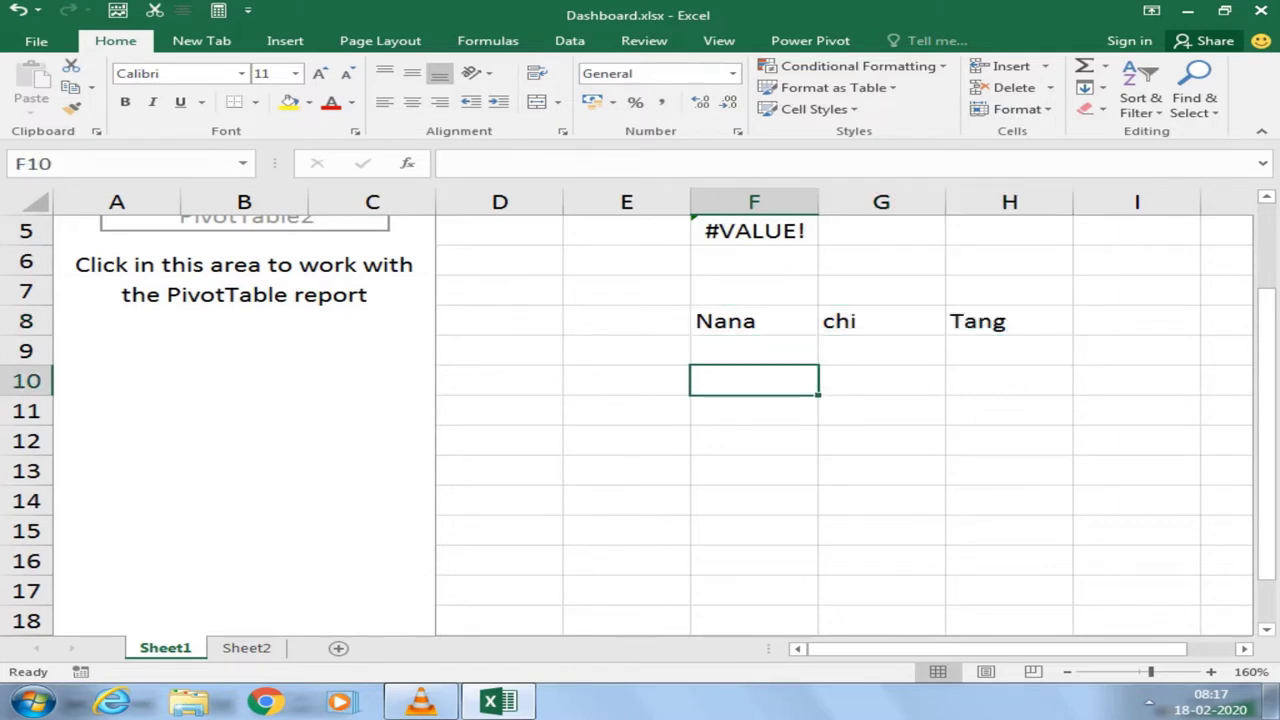
{"action": "left_click", "coordinate": [754, 321]}
{"action": "left_click", "coordinate": [881, 321]}
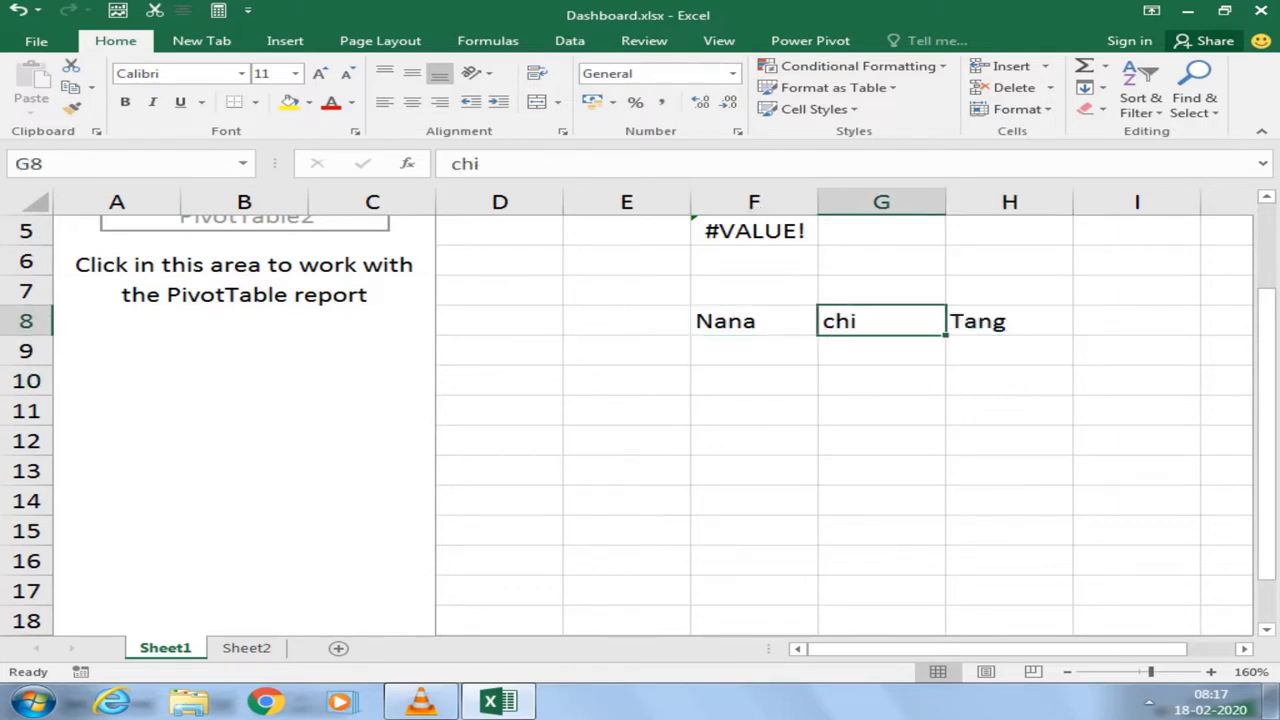
{"action": "left_click", "coordinate": [1009, 321]}
{"action": "left_click", "coordinate": [754, 380]}
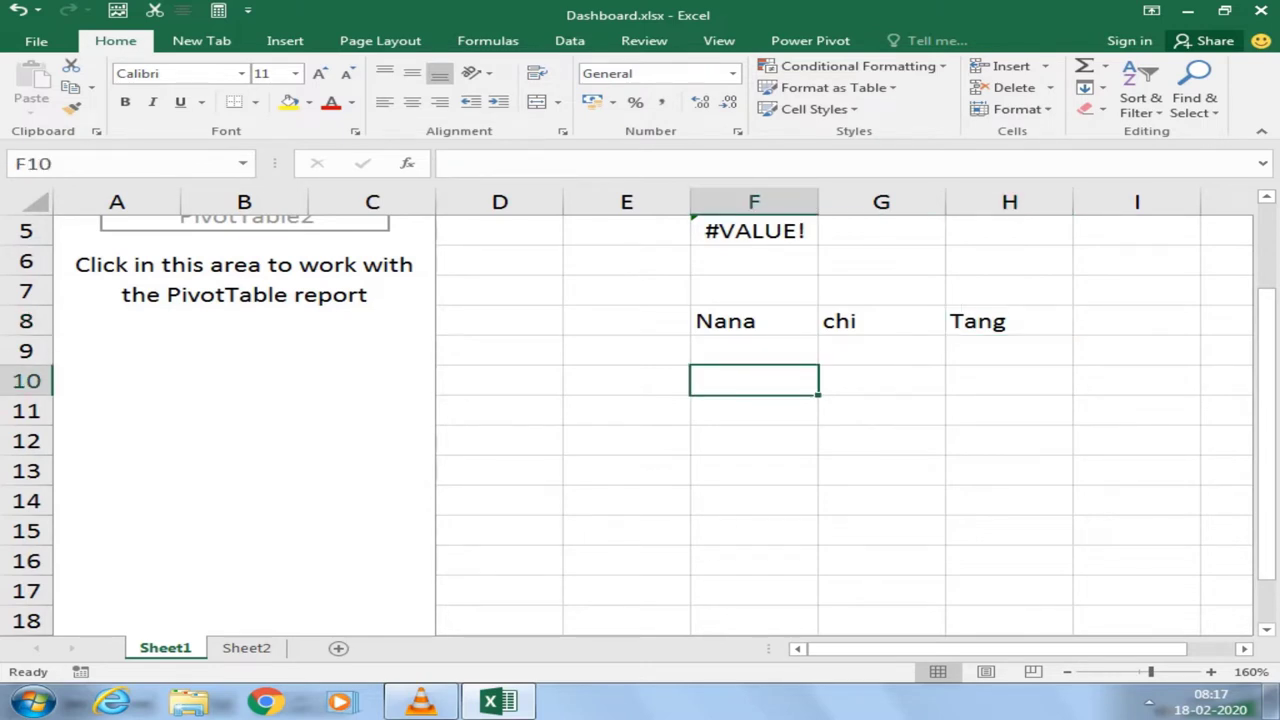
{"action": "left_click_drag", "start_coordinate": [754, 321], "coordinate": [1009, 321]}
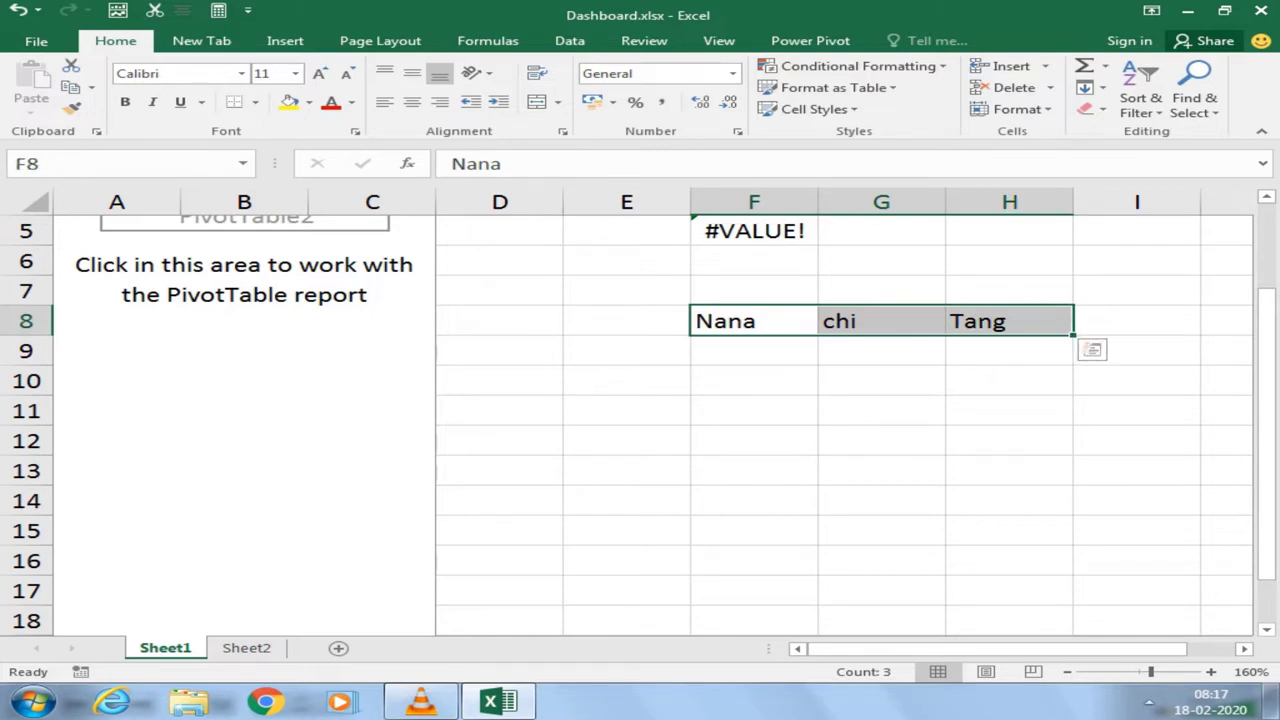
Step: Enter the numbers 10, 20 and 30 in F9:H9 beneath the names
{"action": "left_click", "coordinate": [754, 350]}
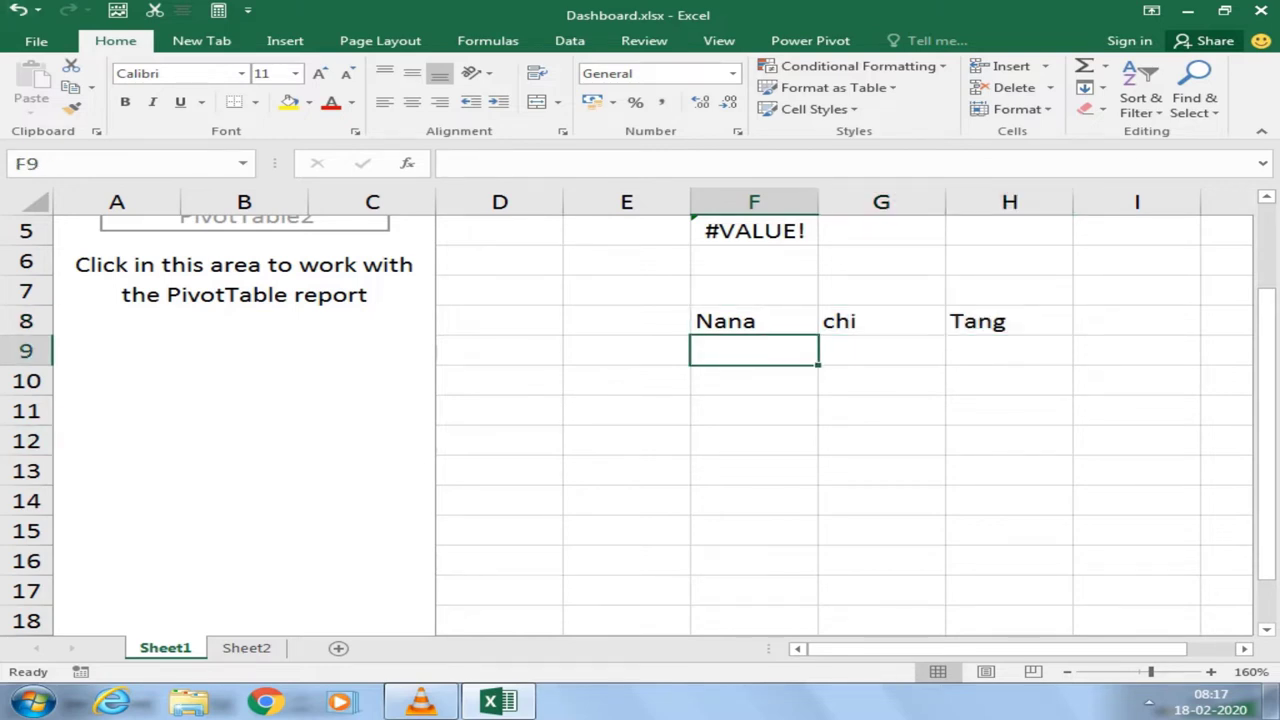
{"action": "type", "text": "10"}
{"action": "key", "text": "Tab"}
{"action": "type", "text": "20"}
{"action": "key", "text": "Tab"}
{"action": "type", "text": "30"}
{"action": "key", "text": "Return"}
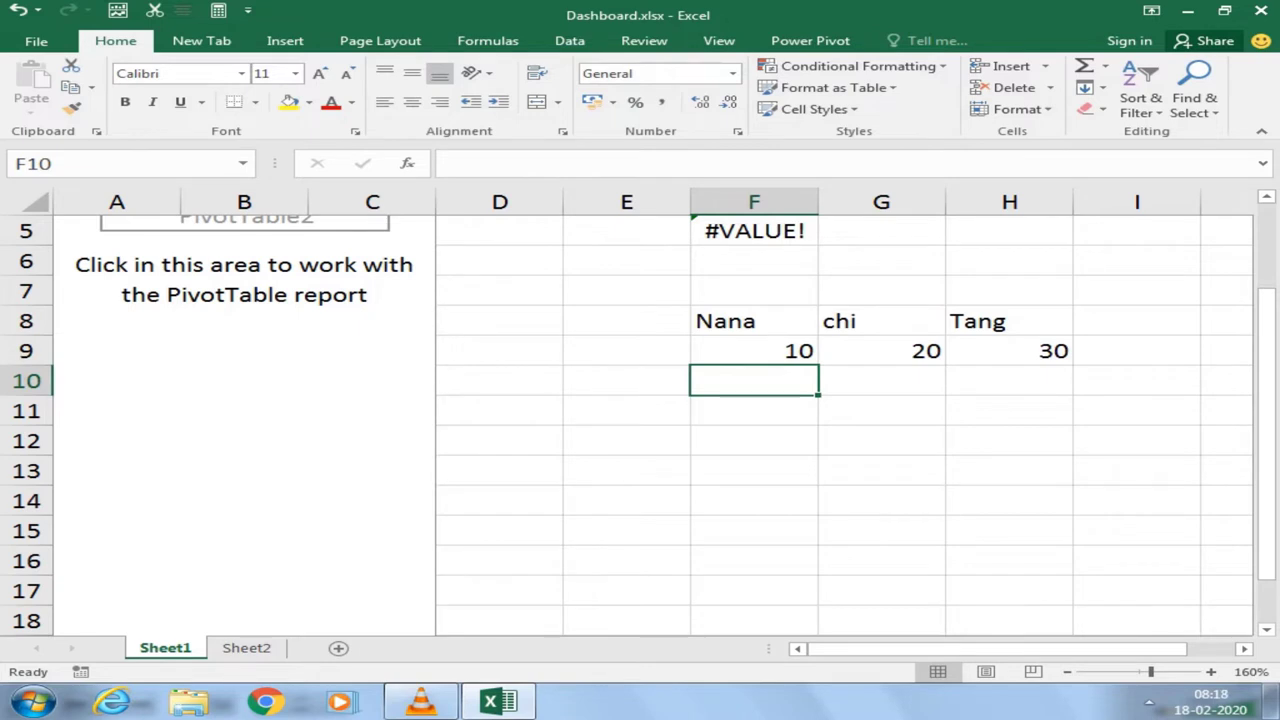
Step: Clear the test entries in E5:I11
{"action": "scroll", "coordinate": [640, 420], "scroll_direction": "up", "scroll_amount": 1}
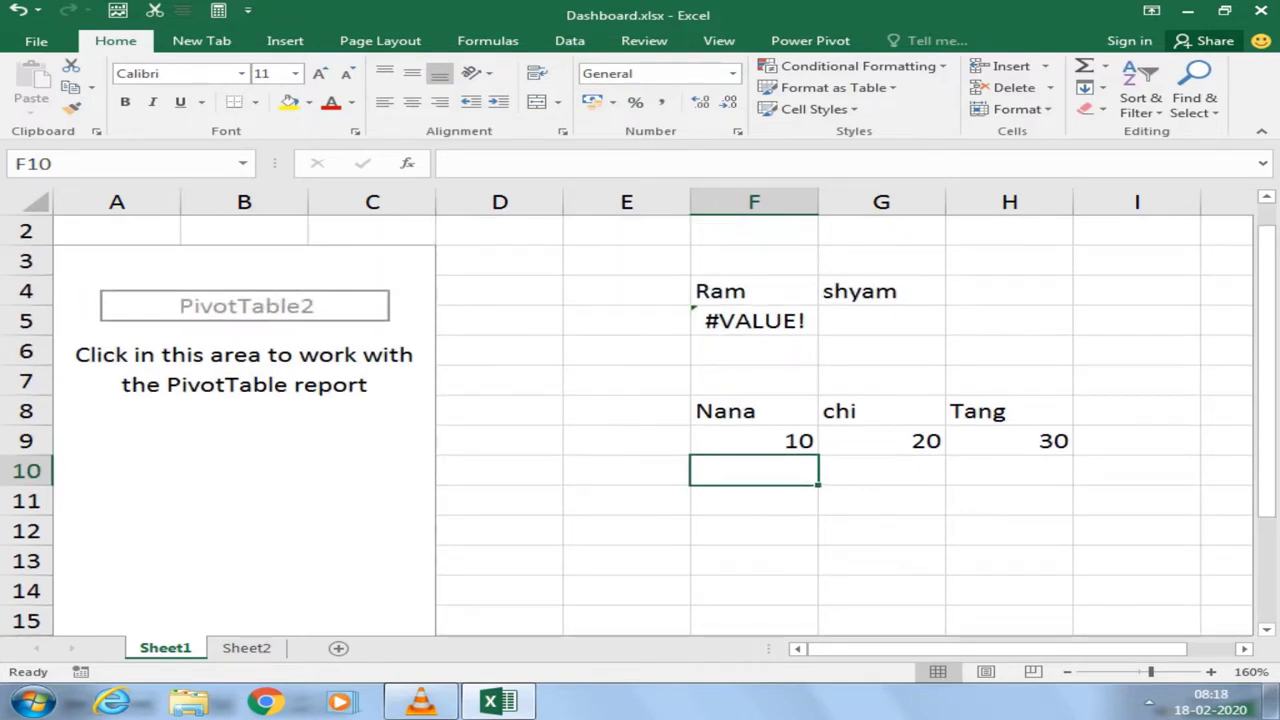
{"action": "left_click_drag", "start_coordinate": [626, 320], "coordinate": [1180, 505]}
{"action": "key", "text": "Delete"}
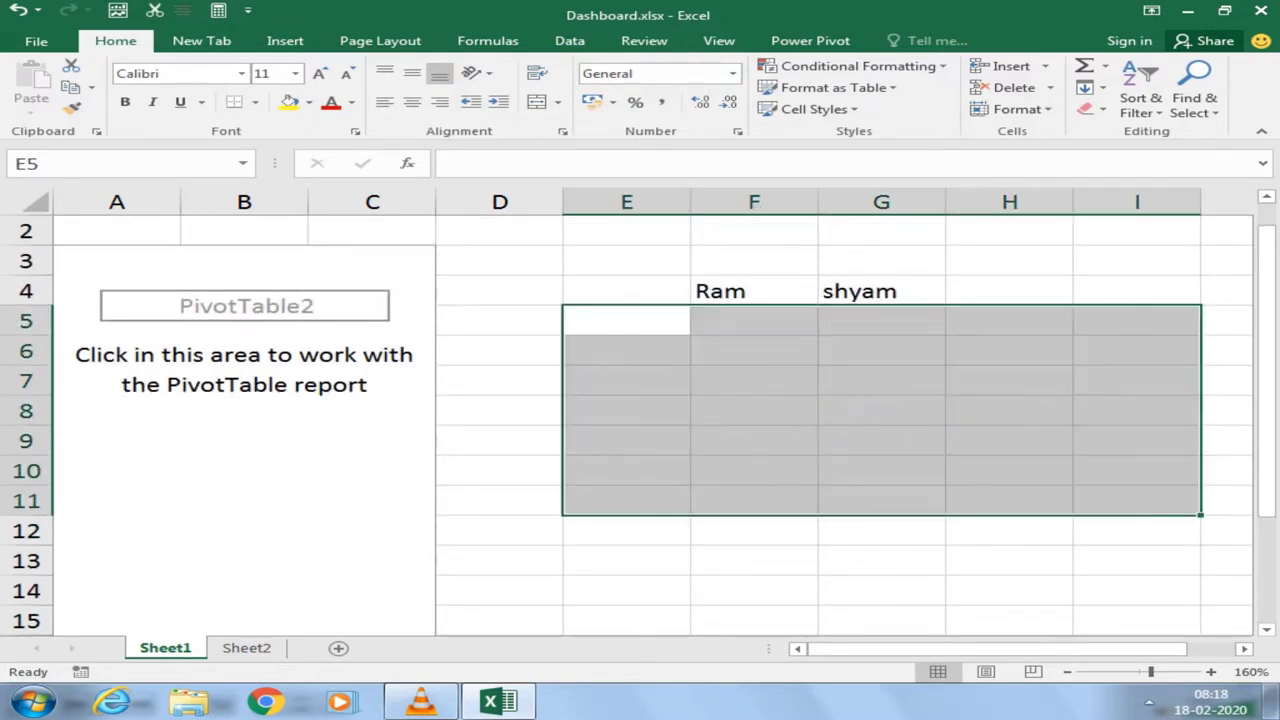
Step: Enter 2 in H4, then clear Ram, shyam and 2 from F4:H4
{"action": "left_click", "coordinate": [740, 291]}
{"action": "left_click", "coordinate": [880, 291]}
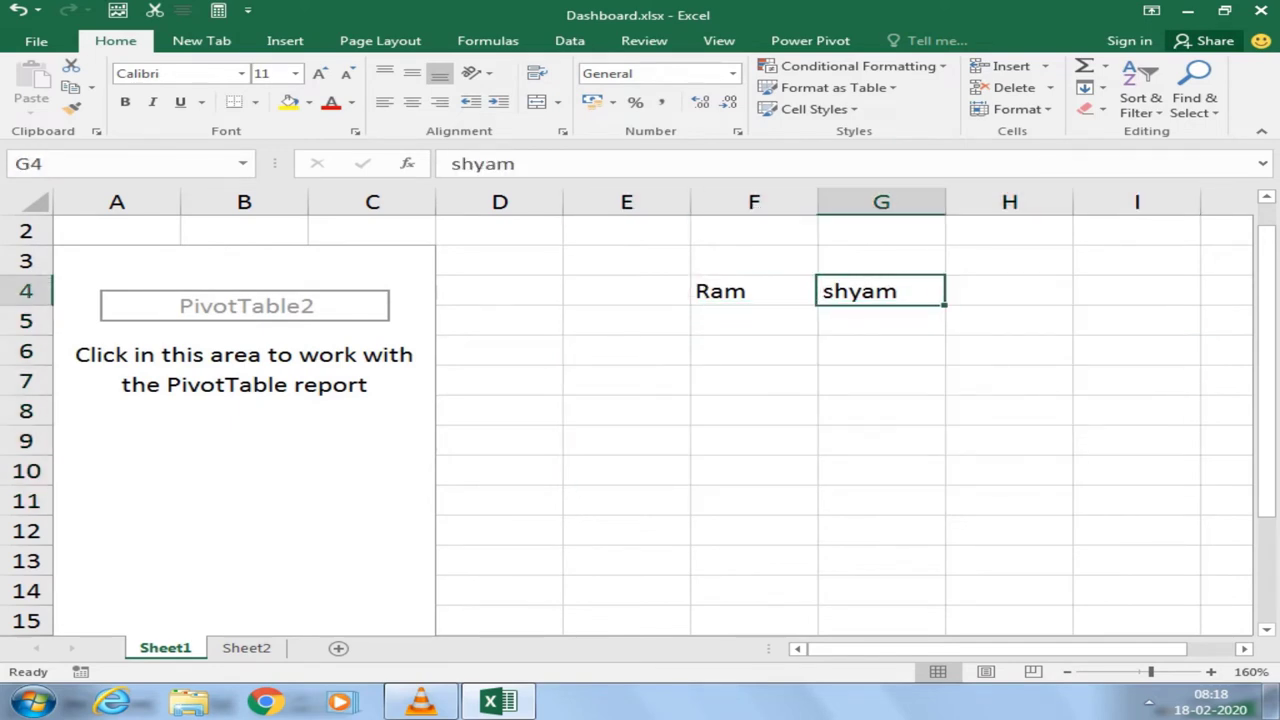
{"action": "left_click", "coordinate": [1009, 291]}
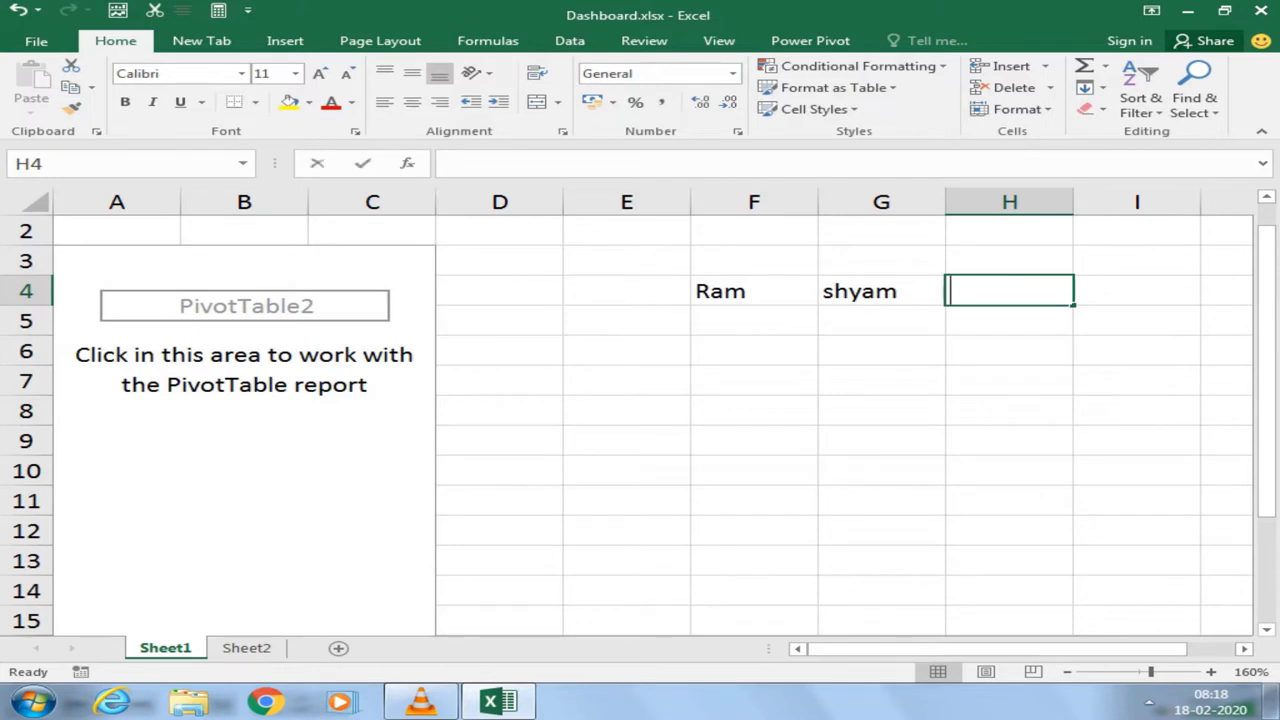
{"action": "type", "text": "2"}
{"action": "key", "text": "Return"}
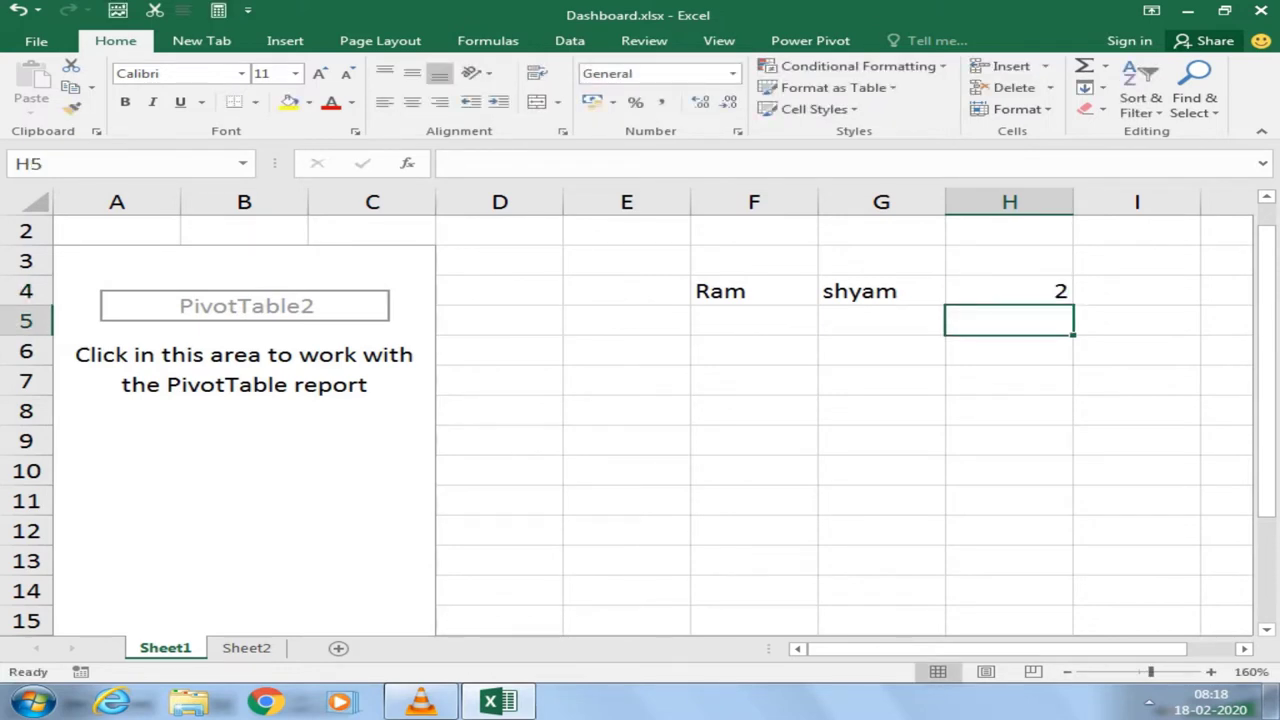
{"action": "key", "text": "Up"}
{"action": "key", "text": "shift+Left"}
{"action": "key", "text": "shift+Left"}
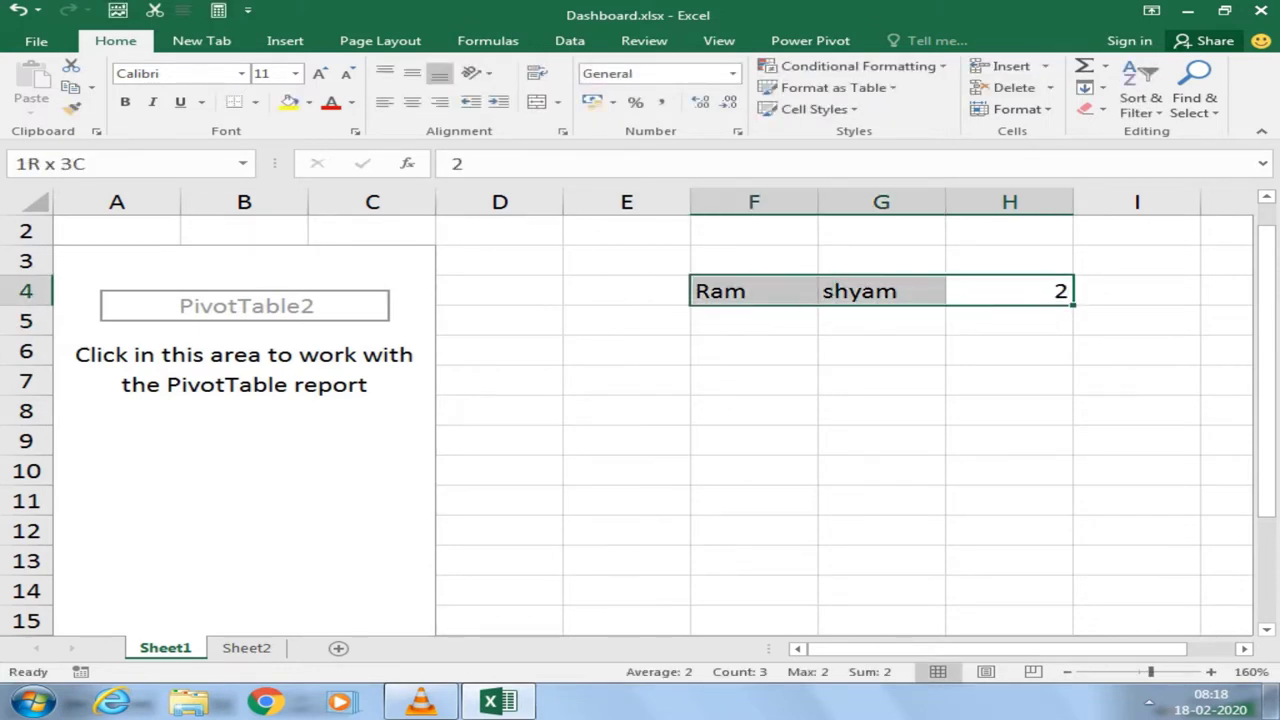
{"action": "key", "text": "Delete"}
{"action": "scroll", "coordinate": [640, 420], "scroll_direction": "down", "scroll_amount": 1}
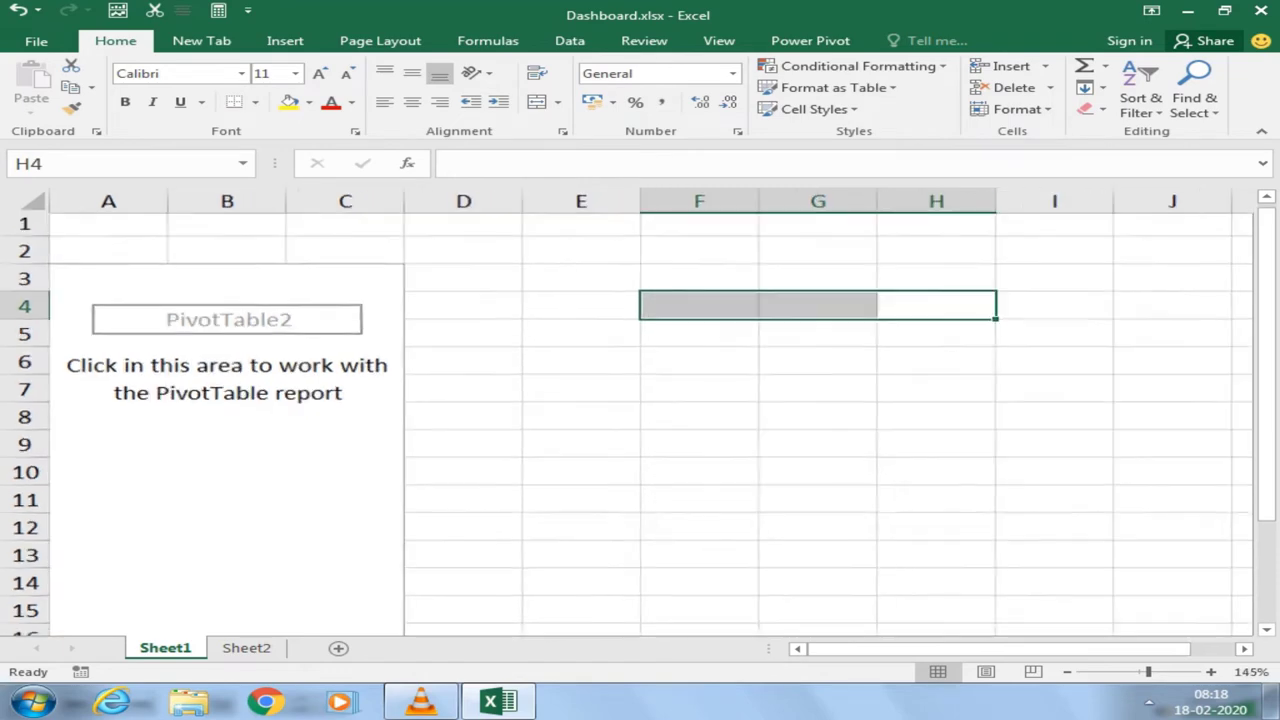
{"action": "scroll", "coordinate": [640, 420], "scroll_direction": "down", "scroll_amount": 1}
{"action": "scroll", "coordinate": [640, 420], "scroll_direction": "down", "scroll_amount": 1}
{"action": "scroll", "coordinate": [640, 420], "scroll_direction": "down", "scroll_amount": 1}
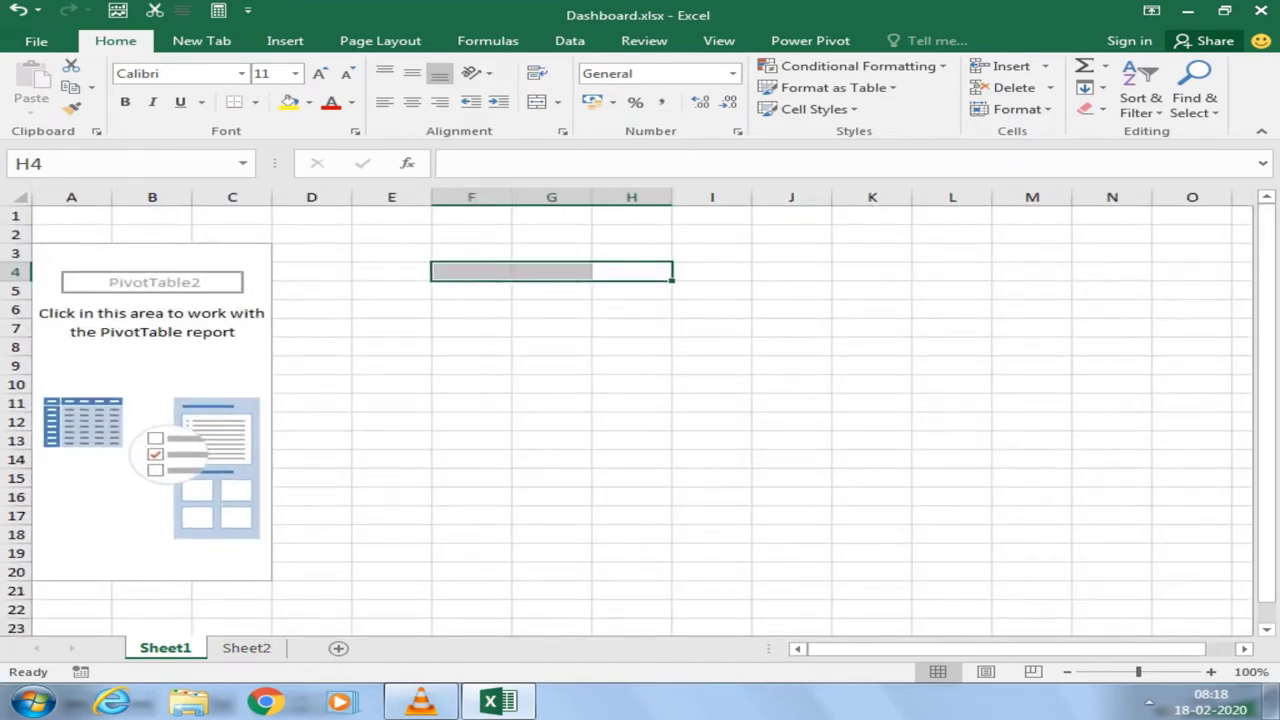
Step: Add Full Name to the PivotTable Values, showing a count of 997
{"action": "left_click", "coordinate": [232, 309]}
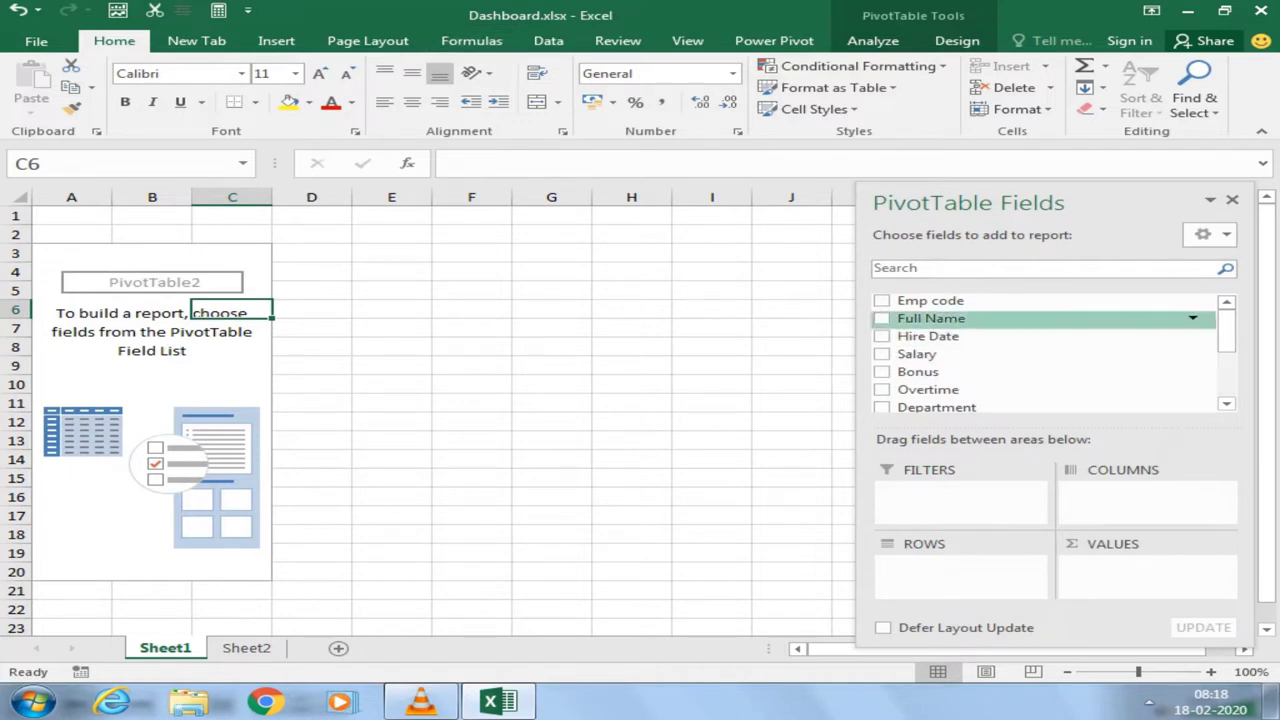
{"action": "scroll", "coordinate": [1000, 318], "scroll_direction": "down", "scroll_amount": 1}
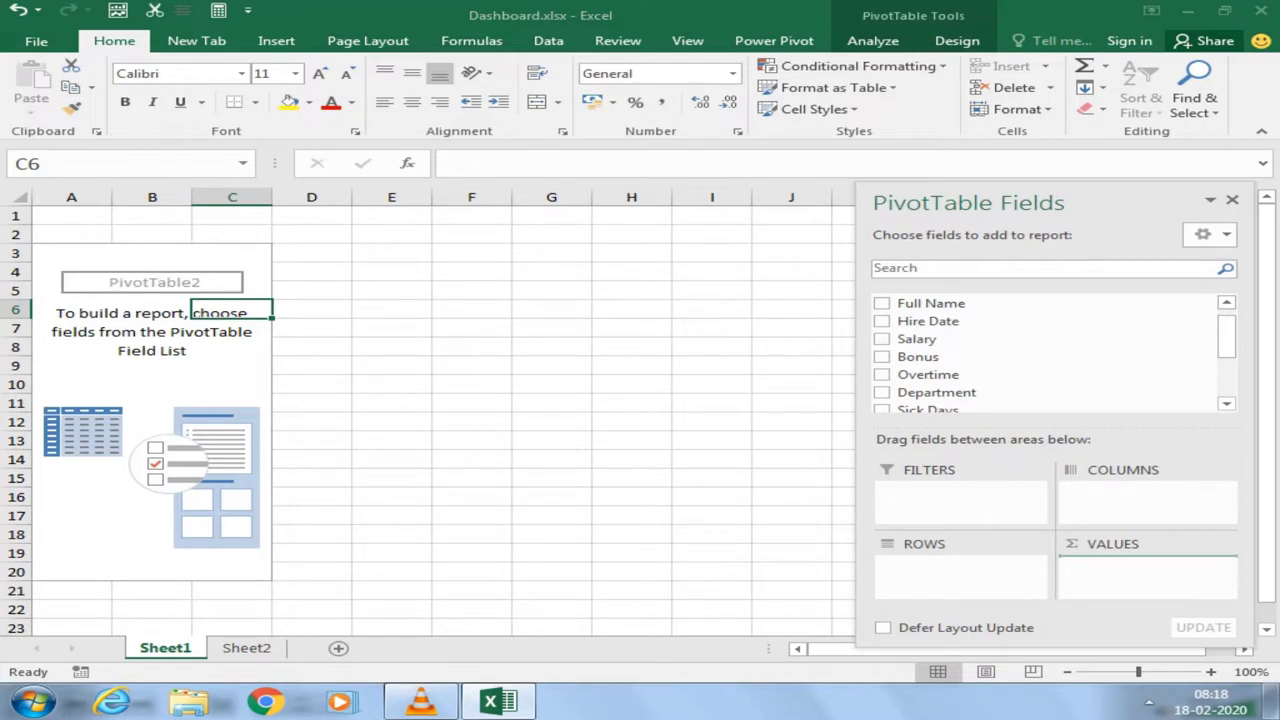
{"action": "left_click_drag", "start_coordinate": [931, 303], "coordinate": [1147, 560]}
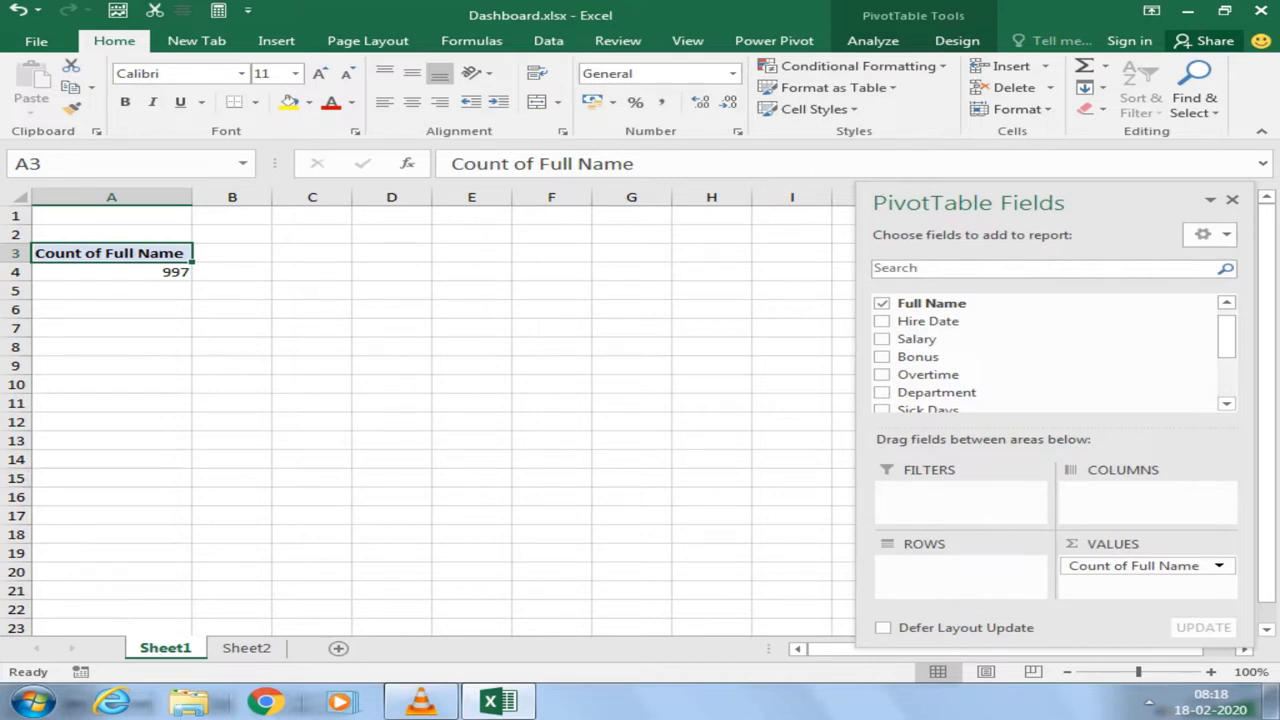
Step: Confirm on Sheet2 that the employee data ends at the matching last row
{"action": "left_click", "coordinate": [246, 648]}
{"action": "left_click", "coordinate": [110, 248]}
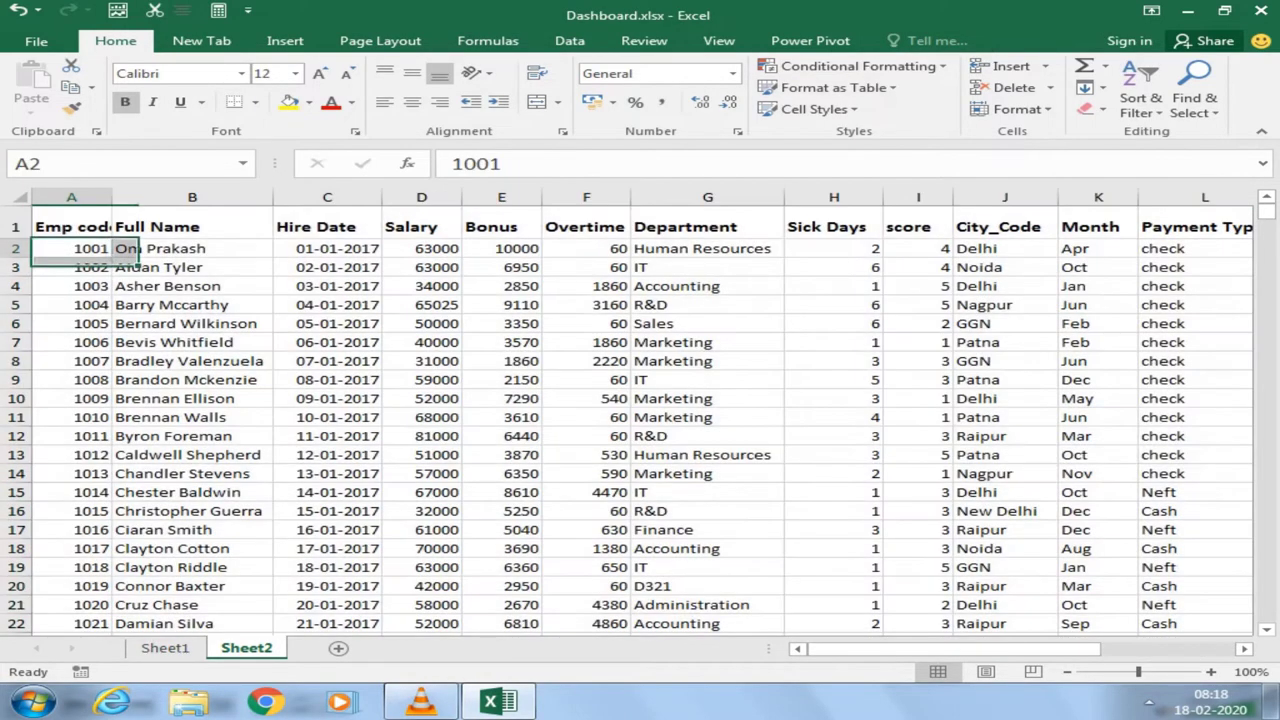
{"action": "key", "text": "ctrl+Down"}
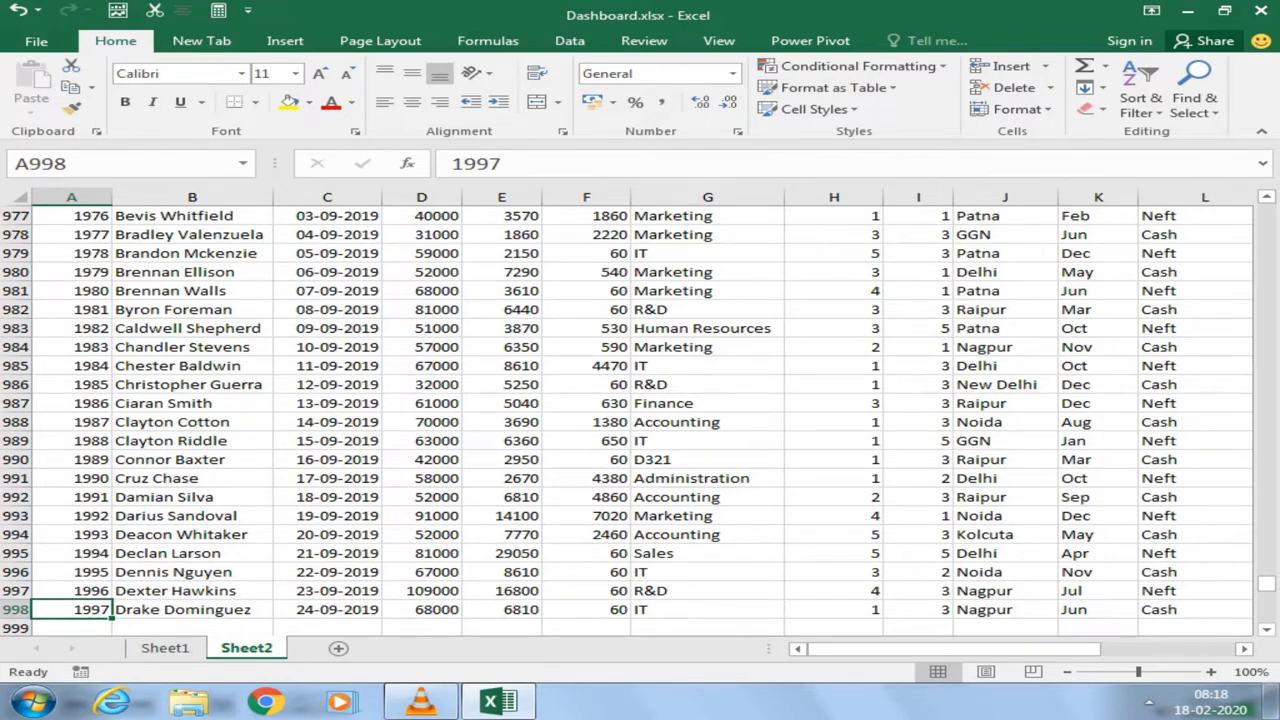
{"action": "left_click", "coordinate": [165, 648]}
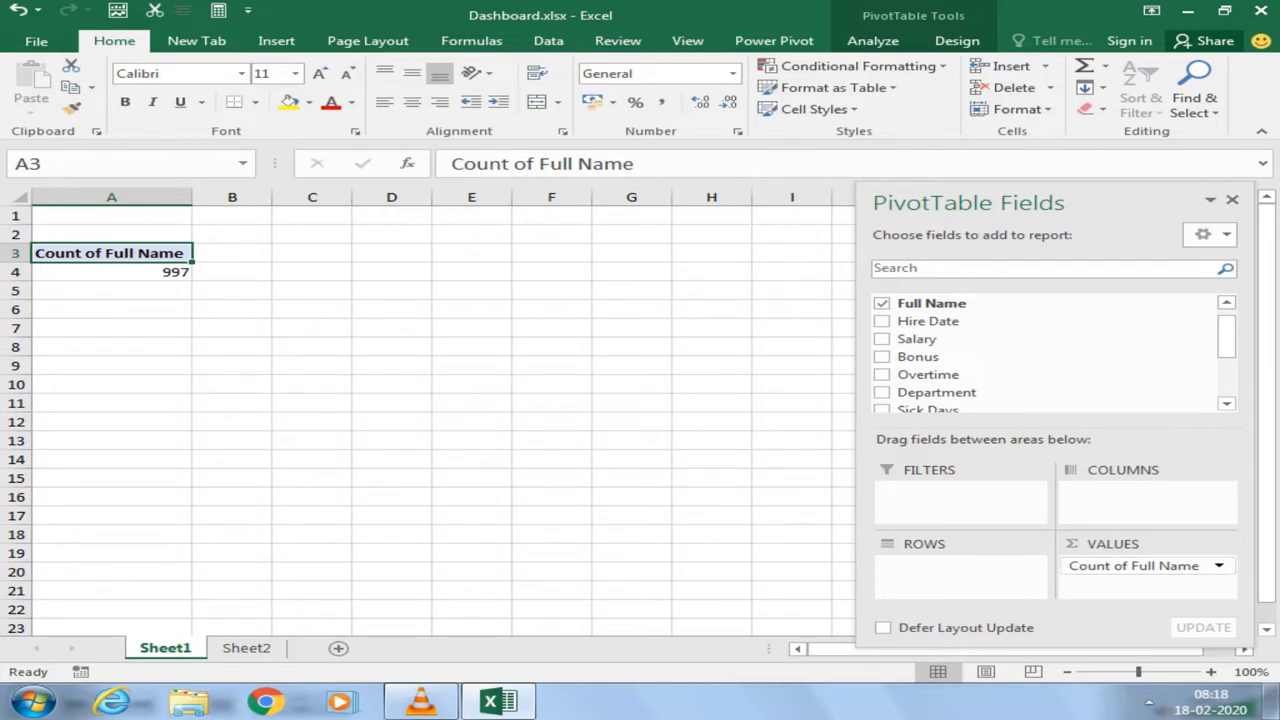
Step: Replace Count of Full Name with Sum of Salary, added to Values several times
{"action": "left_click_drag", "start_coordinate": [1133, 565], "coordinate": [930, 380]}
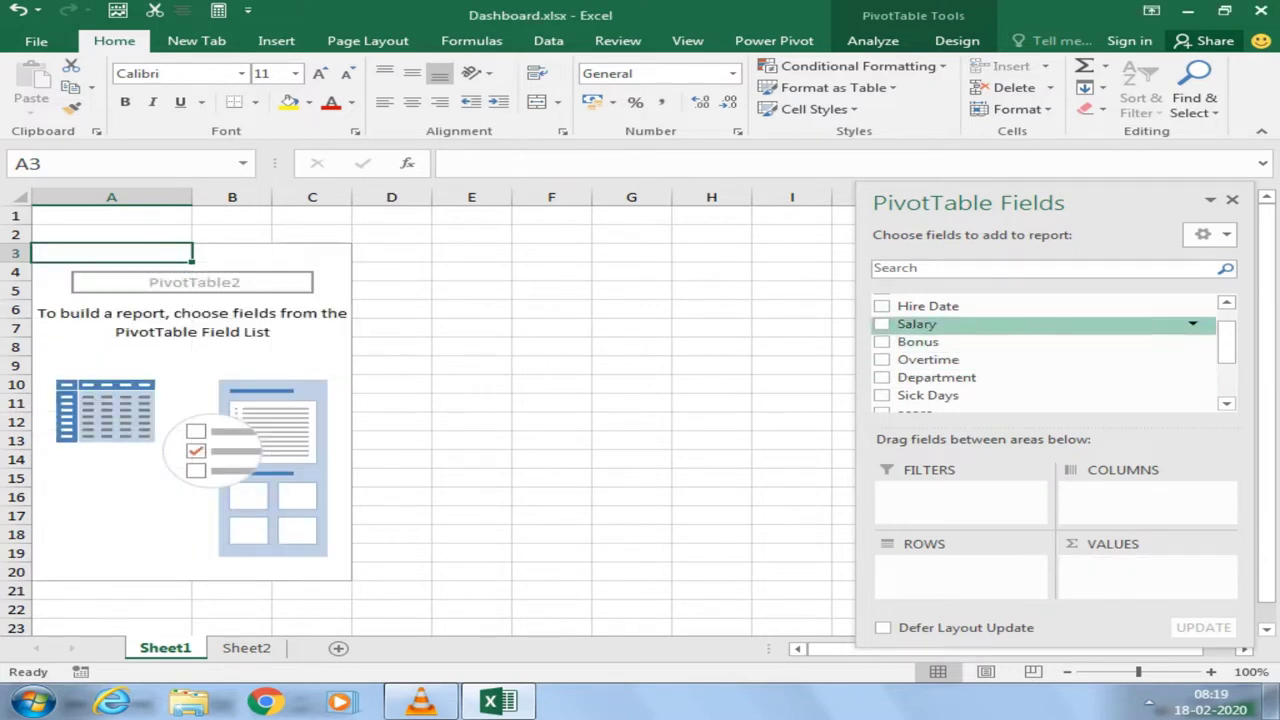
{"action": "left_click_drag", "start_coordinate": [917, 324], "coordinate": [1147, 570]}
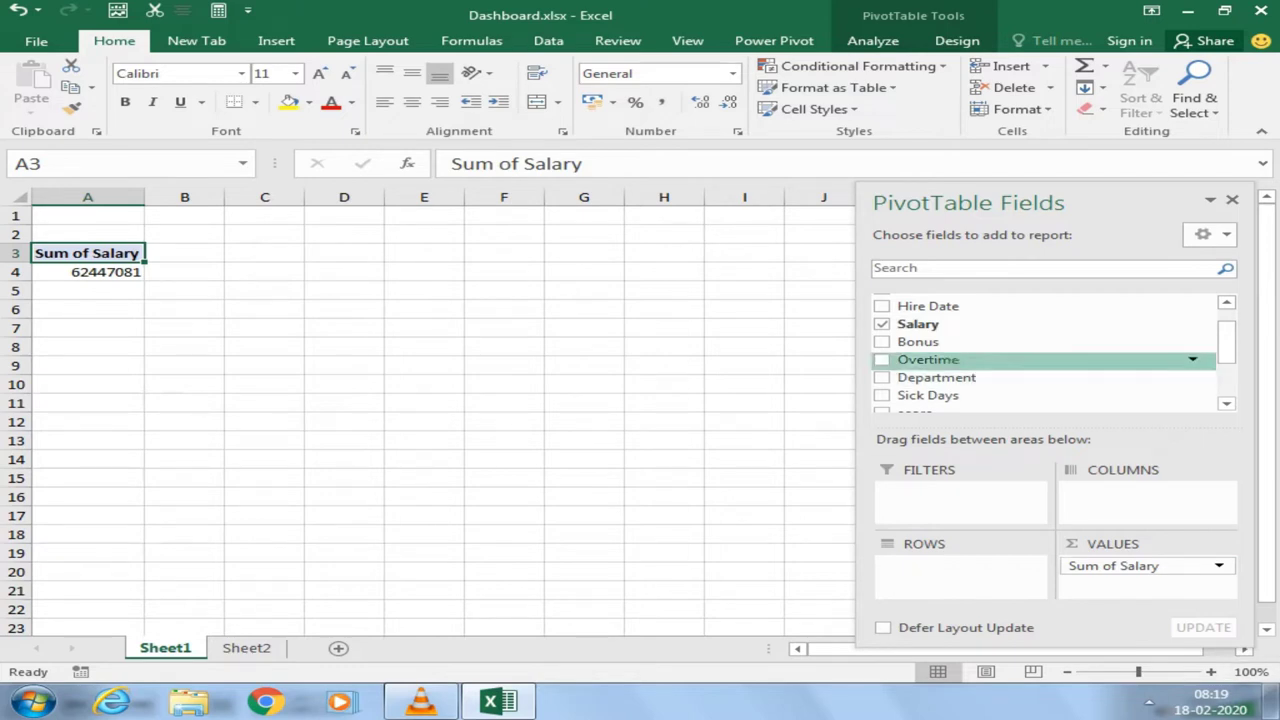
{"action": "left_click_drag", "start_coordinate": [918, 324], "coordinate": [1147, 586]}
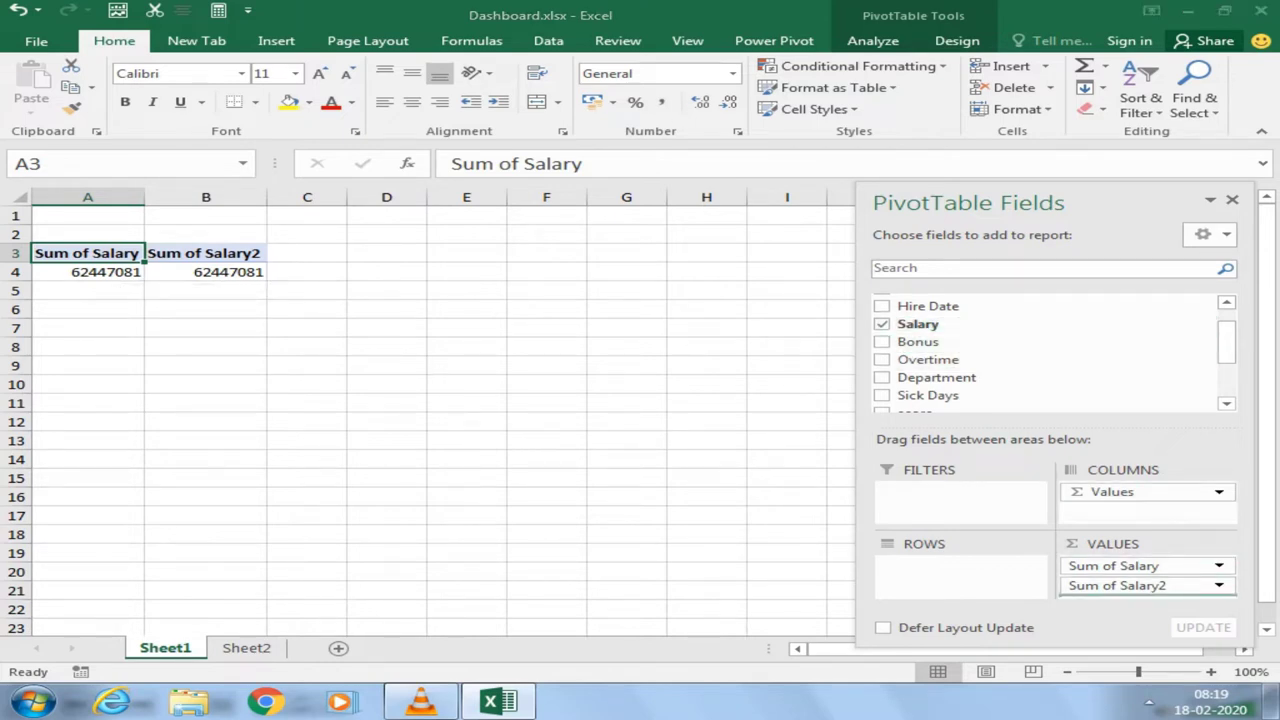
{"action": "left_click_drag", "start_coordinate": [1147, 575], "coordinate": [1147, 598]}
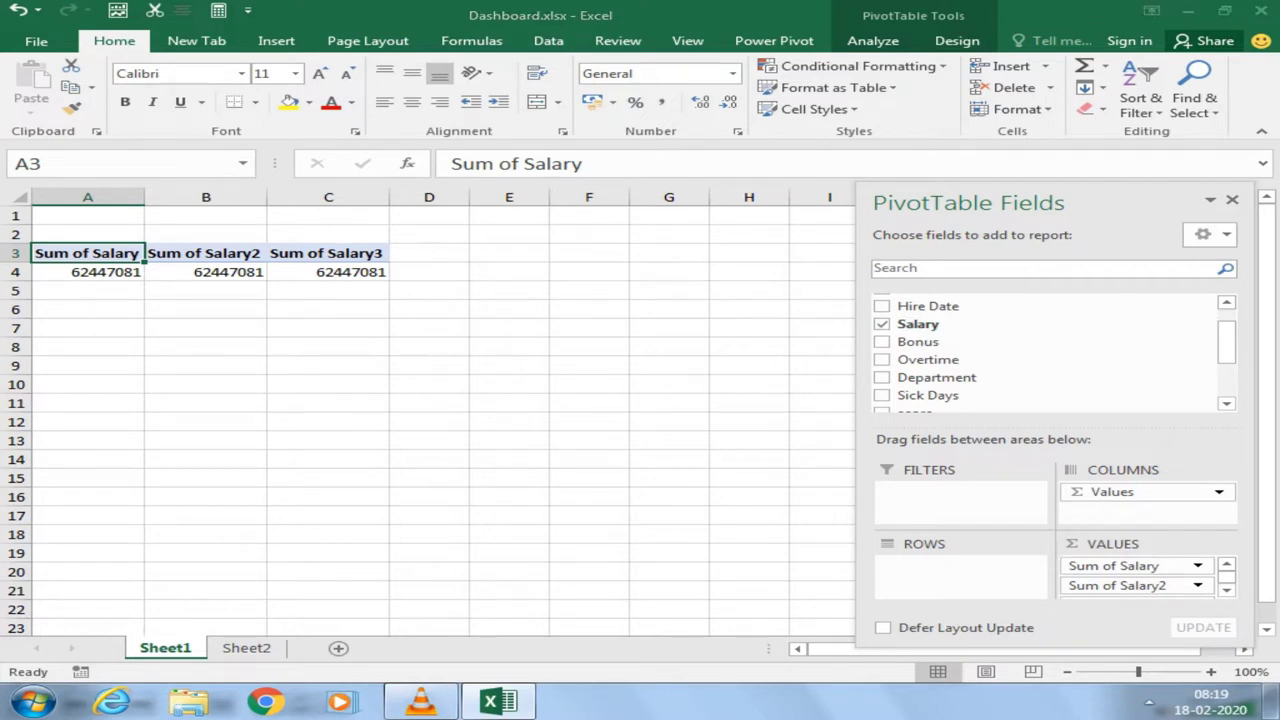
Step: Drag each Sum of Salary field out of Values, leaving the PivotTable empty
{"action": "left_click_drag", "start_coordinate": [1130, 566], "coordinate": [700, 400]}
{"action": "left_click_drag", "start_coordinate": [1116, 566], "coordinate": [1040, 373]}
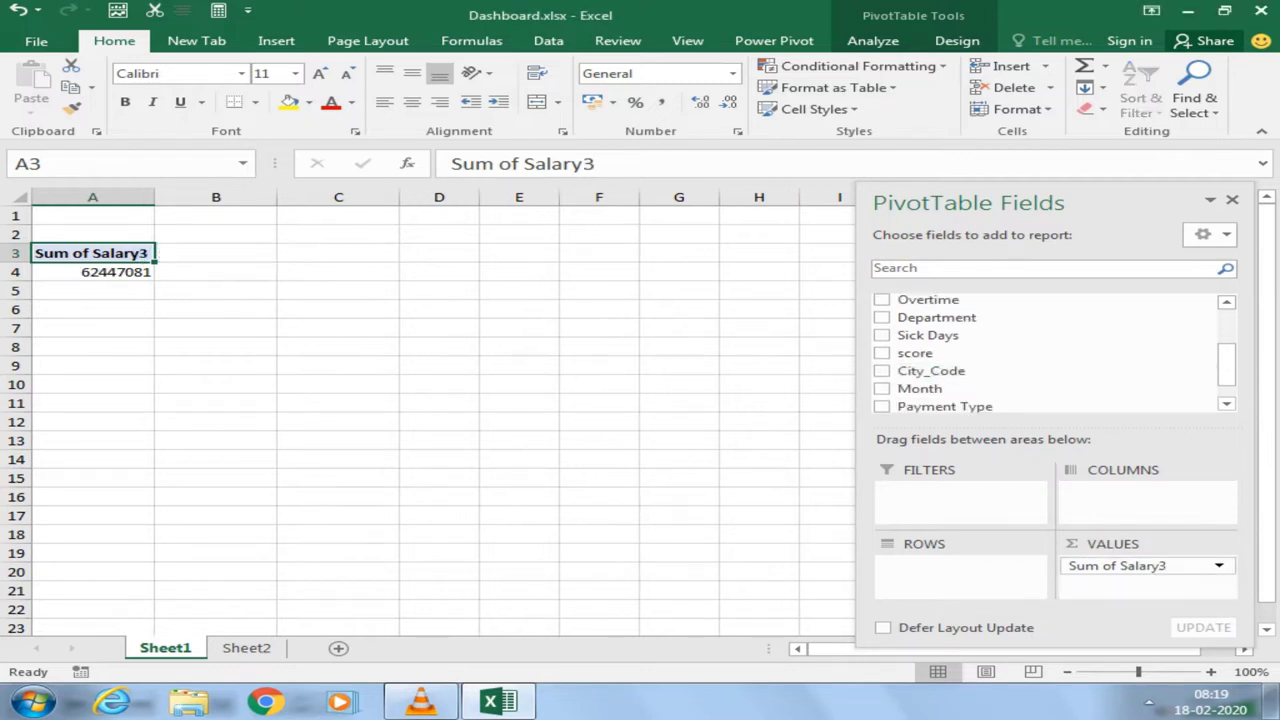
{"action": "left_click_drag", "start_coordinate": [1116, 566], "coordinate": [1040, 373]}
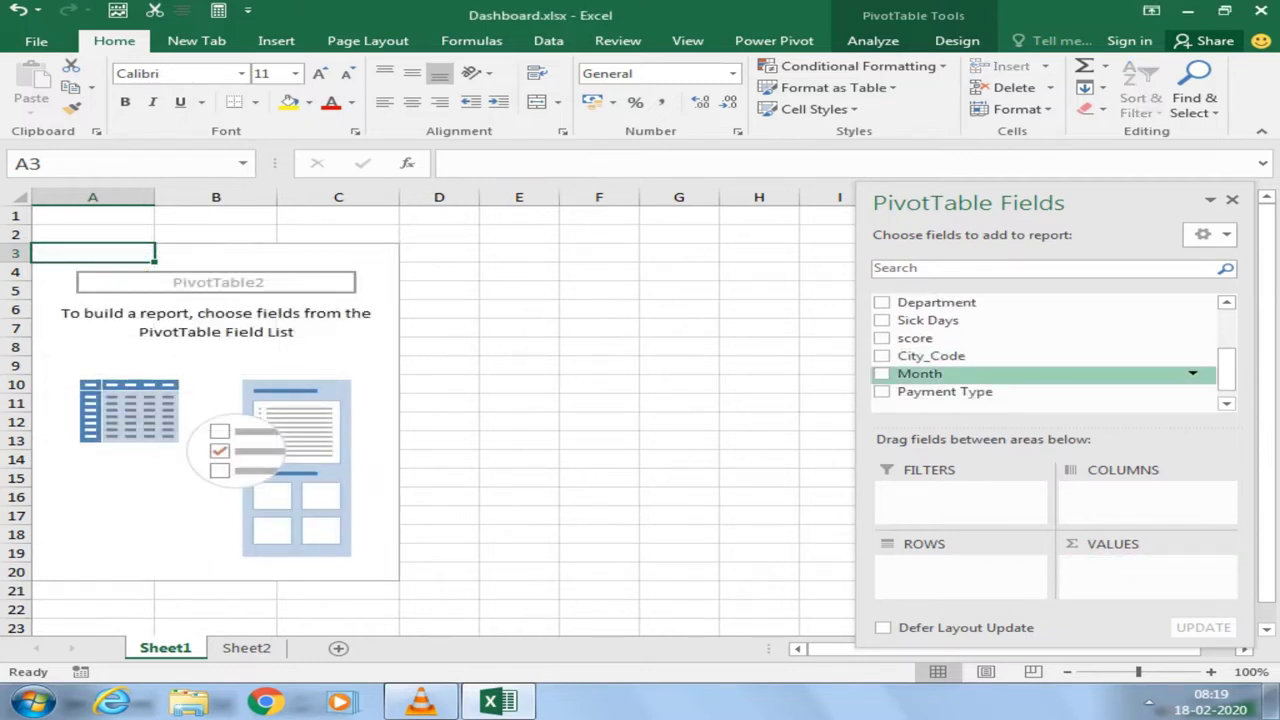
{"action": "left_click_drag", "start_coordinate": [1227, 370], "coordinate": [1227, 318]}
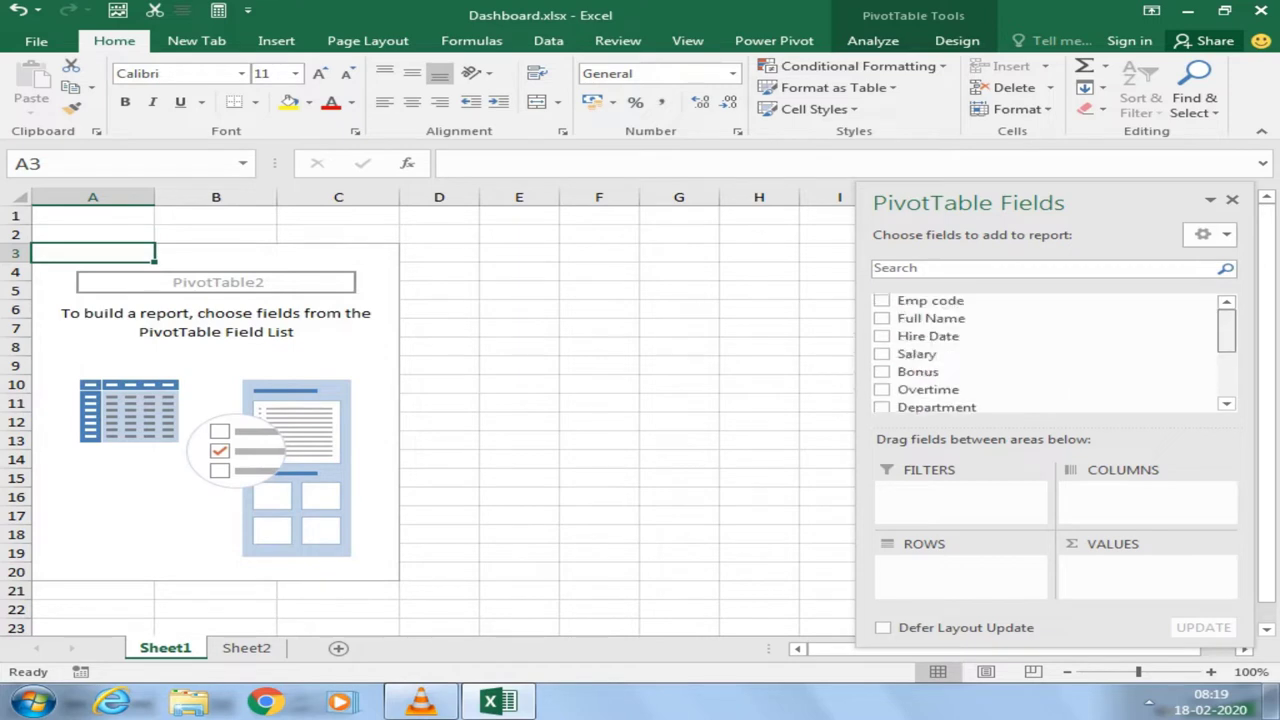
{"action": "left_click", "coordinate": [881, 318]}
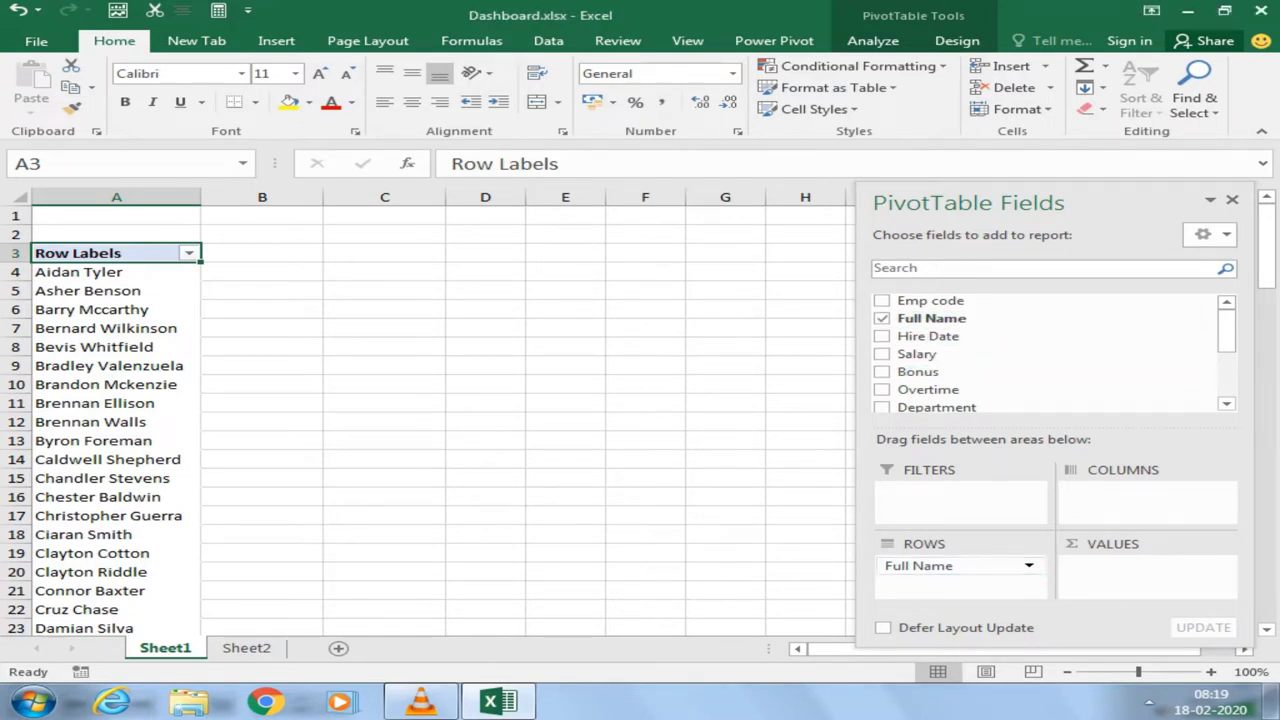
{"action": "left_click_drag", "start_coordinate": [958, 566], "coordinate": [958, 495]}
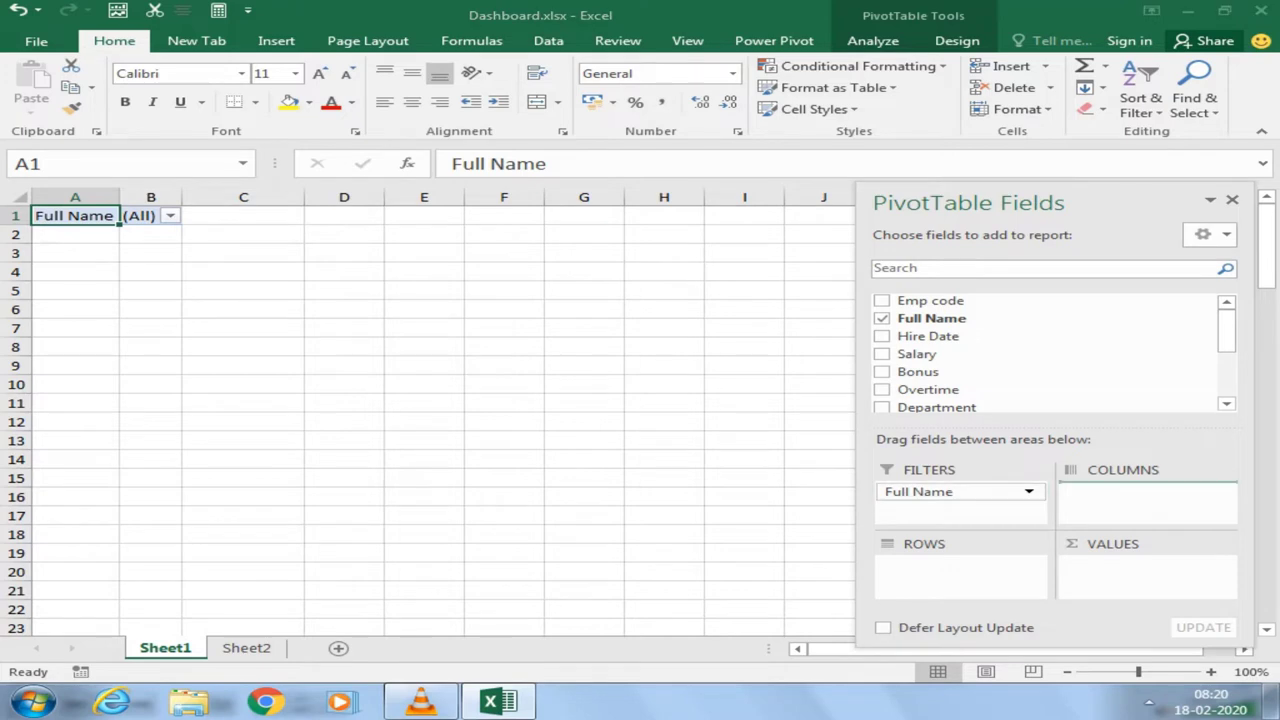
{"action": "left_click_drag", "start_coordinate": [958, 491], "coordinate": [1147, 495]}
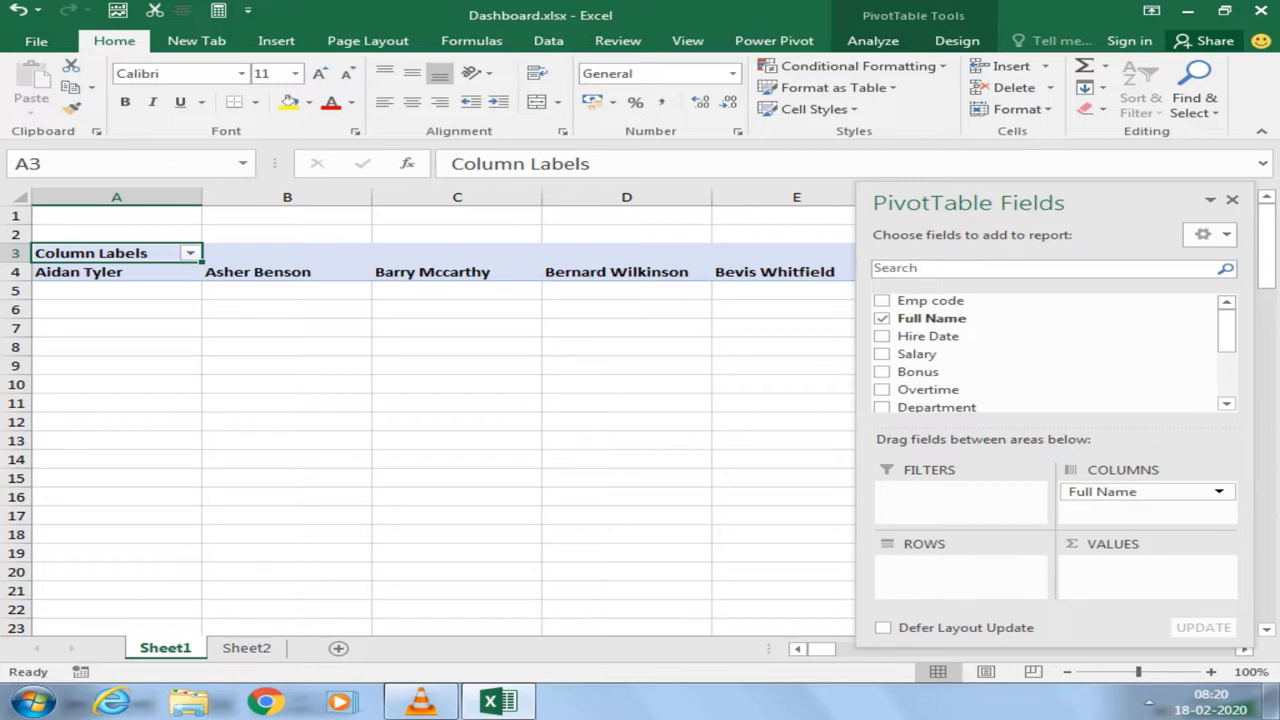
{"action": "mouse_move", "coordinate": [1102, 491]}
{"action": "left_mouse_down"}
{"action": "mouse_move", "coordinate": [960, 575]}
{"action": "mouse_move", "coordinate": [1147, 570]}
{"action": "left_mouse_up"}
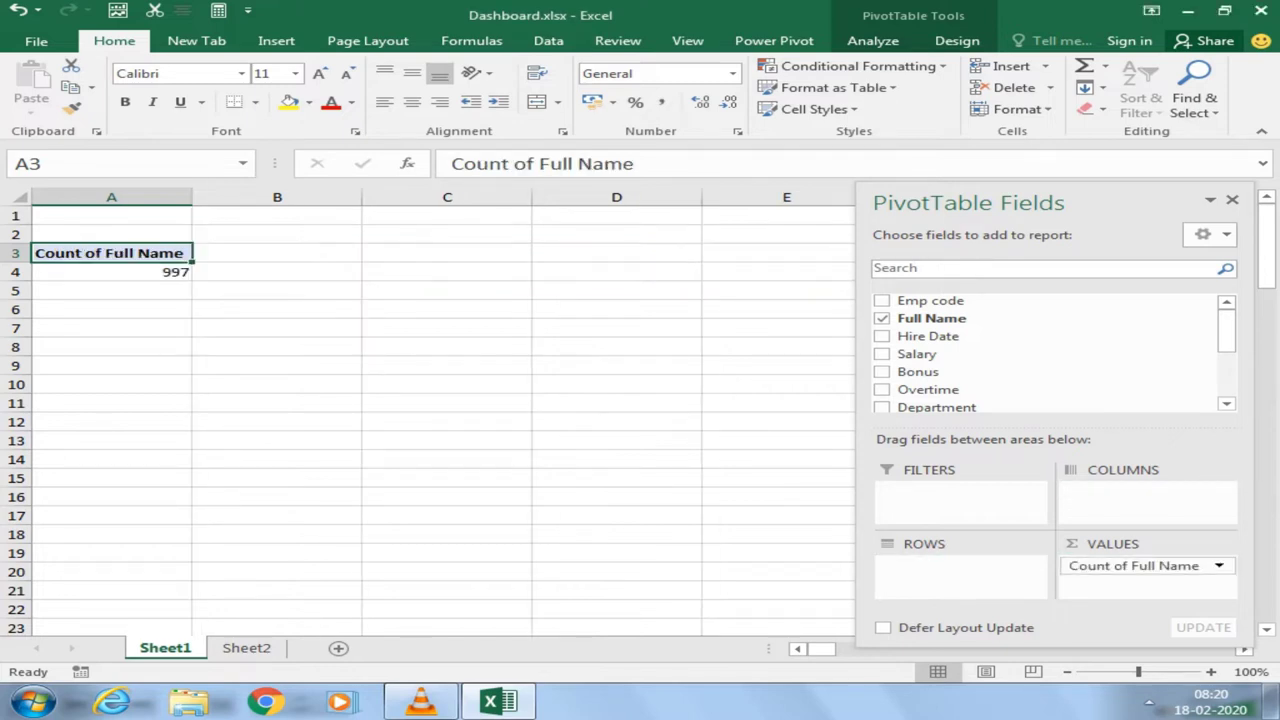
{"action": "mouse_move", "coordinate": [931, 318]}
{"action": "left_mouse_down"}
{"action": "mouse_move", "coordinate": [1147, 575]}
{"action": "mouse_move", "coordinate": [1147, 596]}
{"action": "left_mouse_up"}
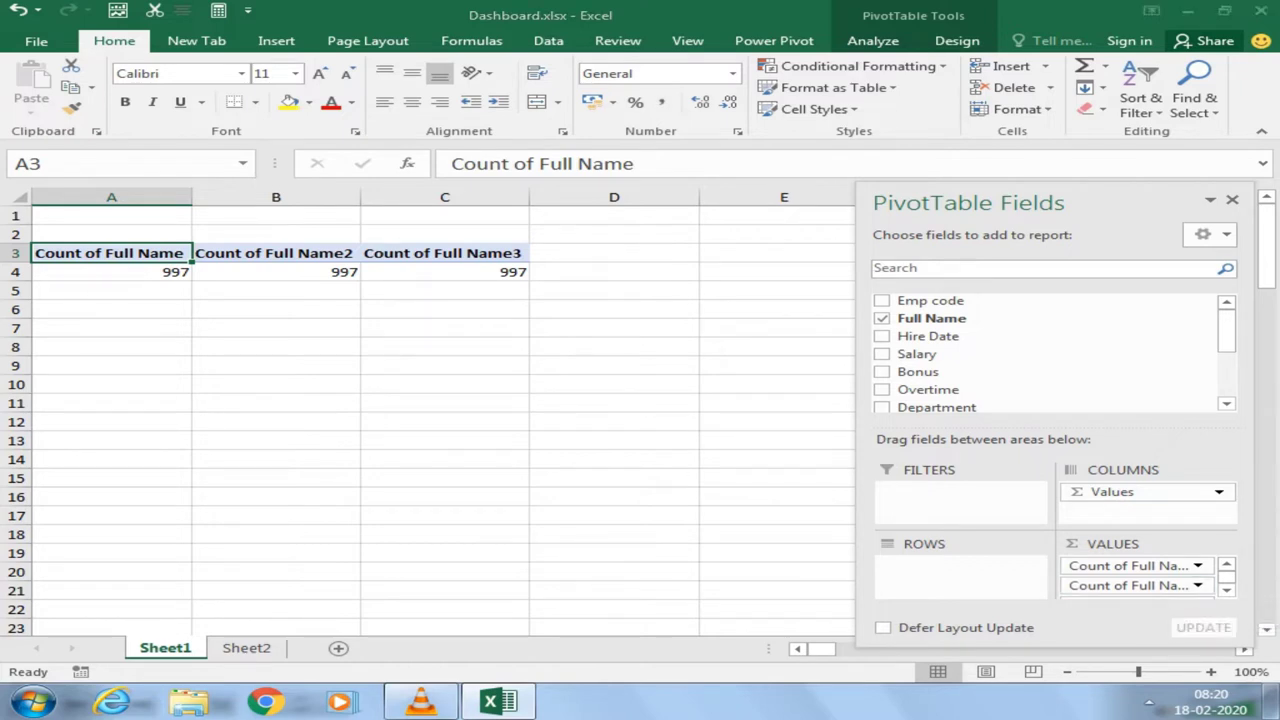
{"action": "left_click_drag", "start_coordinate": [1130, 585], "coordinate": [930, 395]}
{"action": "left_click_drag", "start_coordinate": [1130, 565], "coordinate": [930, 395]}
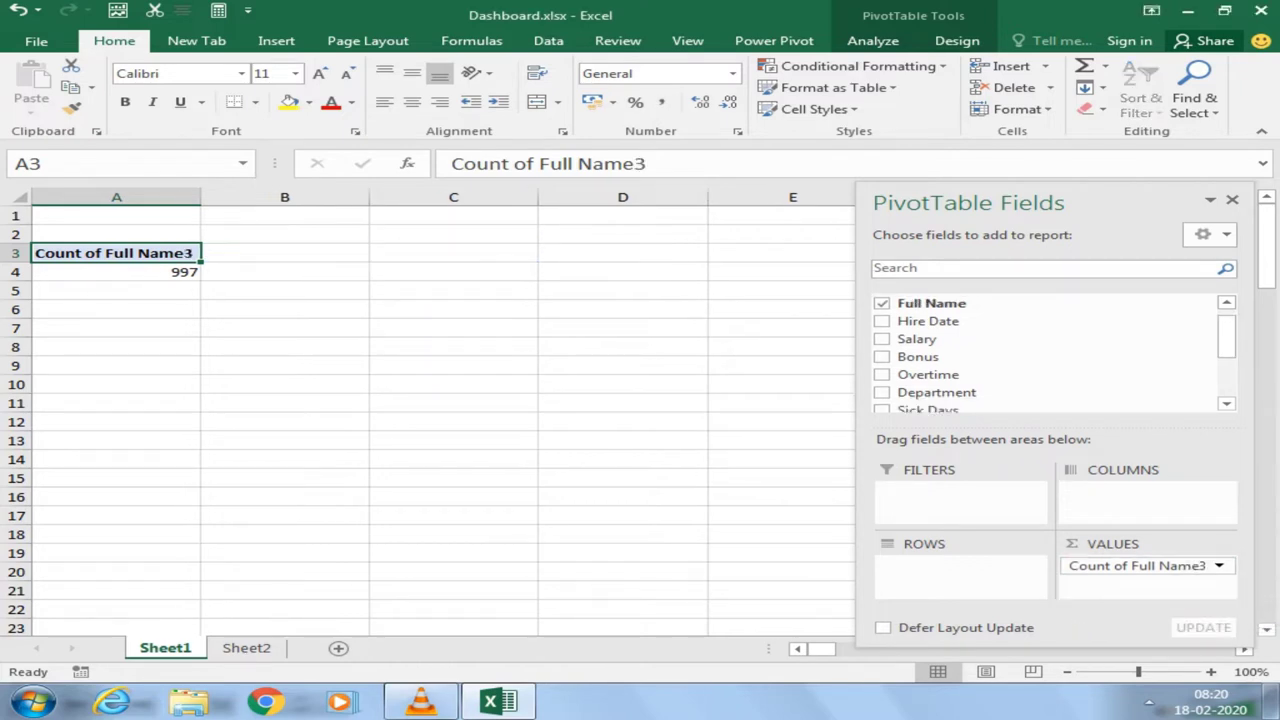
{"action": "left_click_drag", "start_coordinate": [1137, 565], "coordinate": [930, 360]}
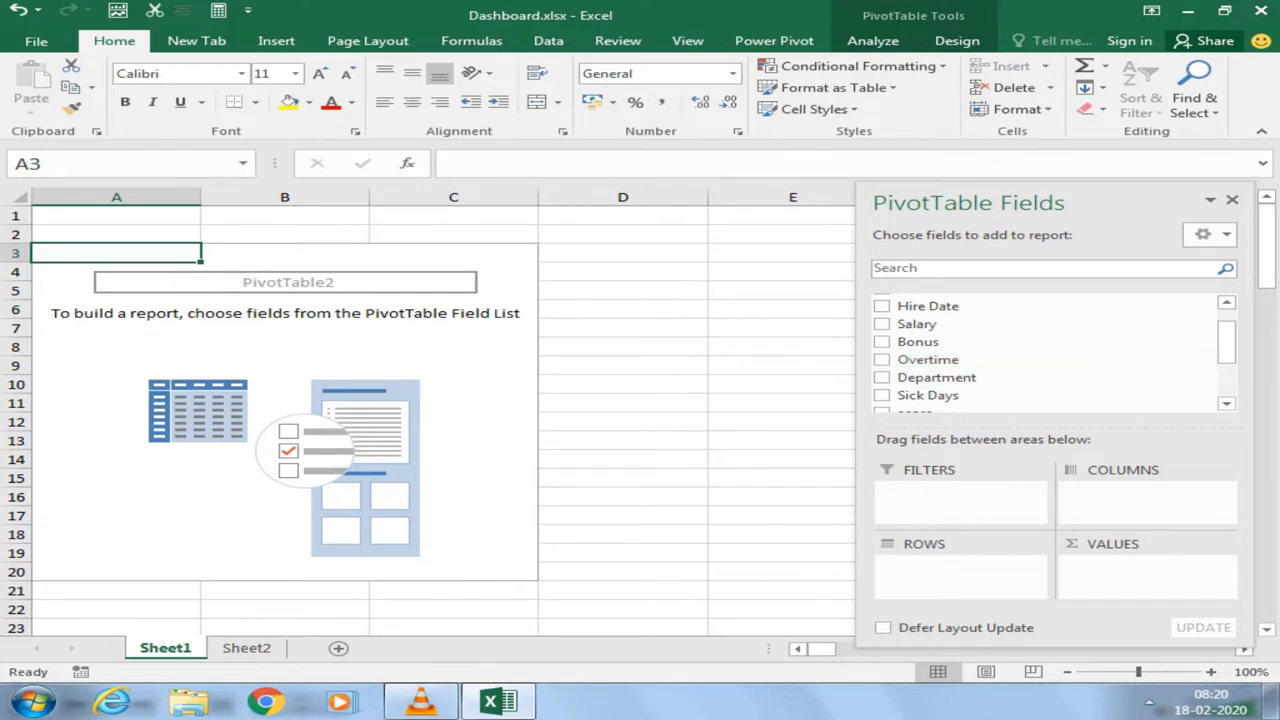
Step: Put Department in Rows and Count of Full Name in Values, totalling 997
{"action": "scroll", "coordinate": [1050, 355], "scroll_direction": "up", "scroll_amount": 1}
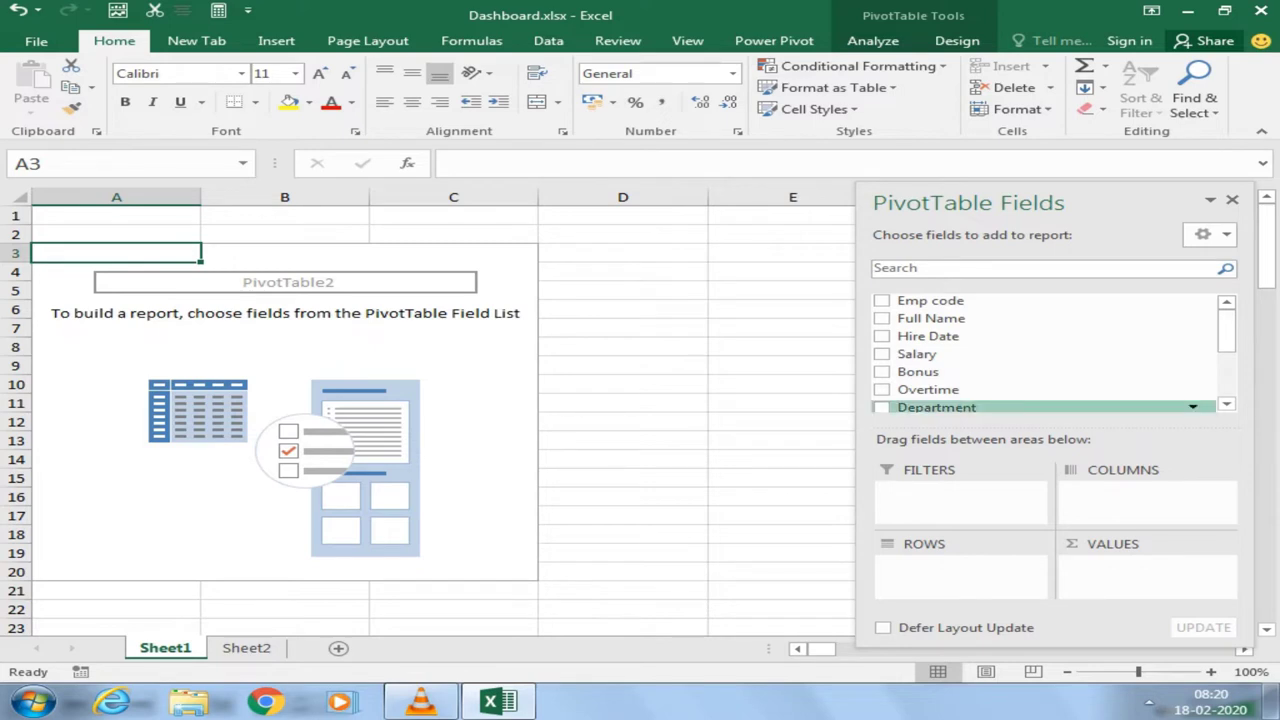
{"action": "left_click", "coordinate": [882, 407]}
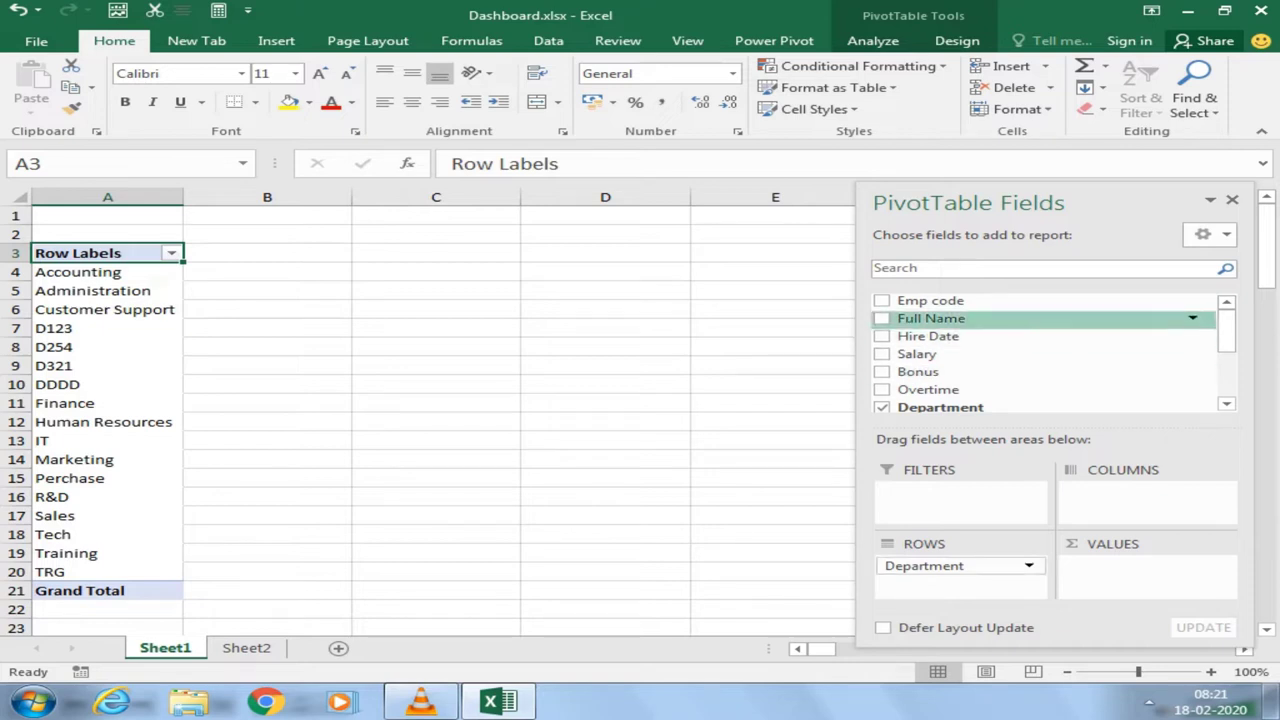
{"action": "left_click_drag", "start_coordinate": [931, 318], "coordinate": [1147, 570]}
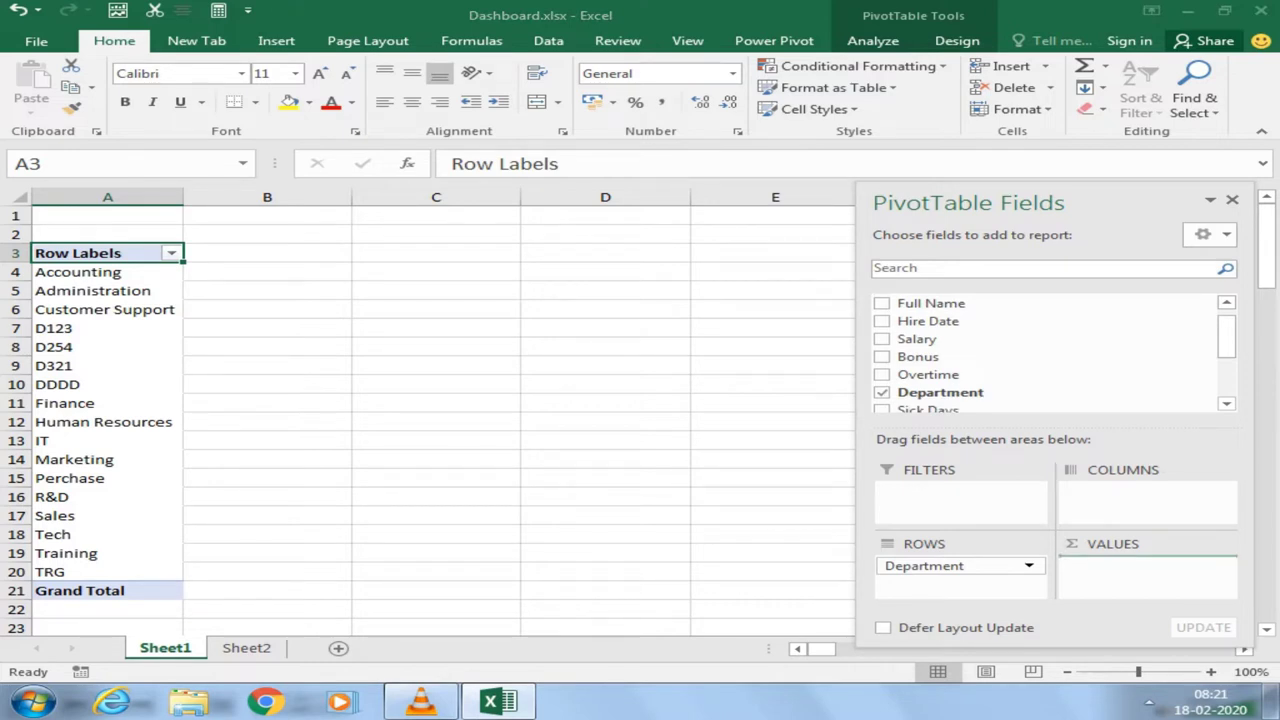
{"action": "scroll", "coordinate": [1045, 350], "scroll_direction": "up", "scroll_amount": 1}
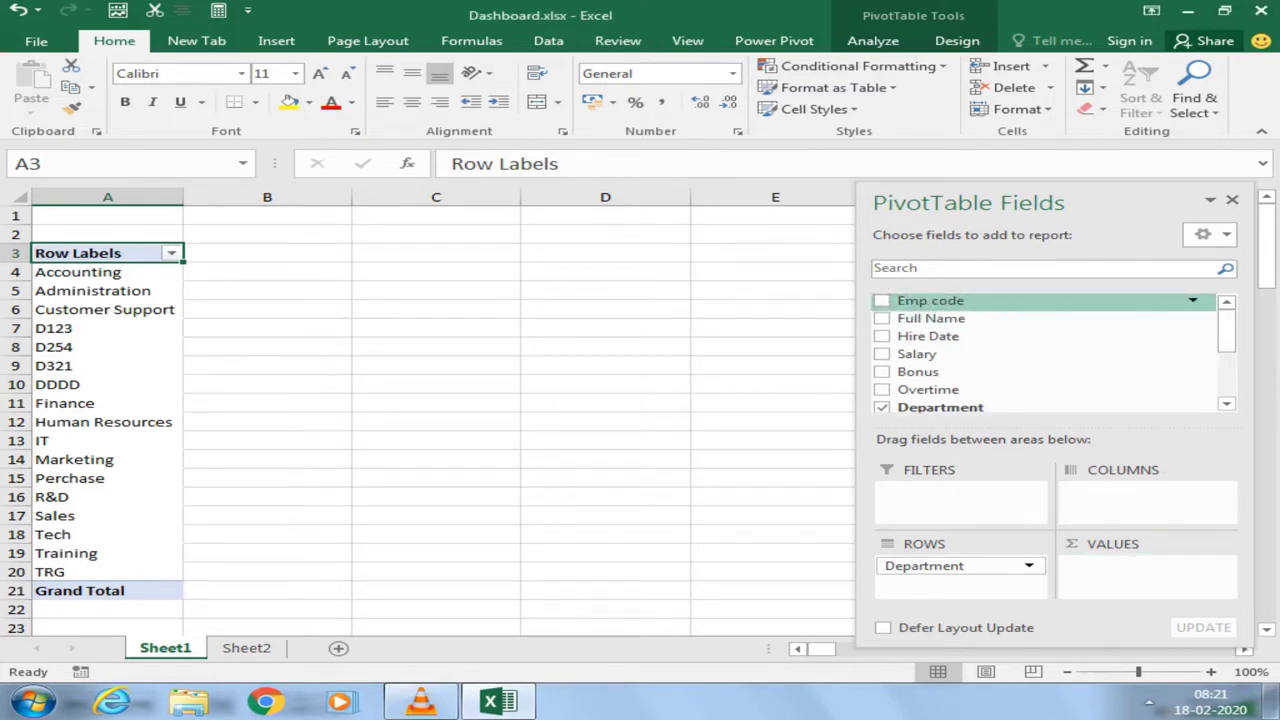
{"action": "left_click_drag", "start_coordinate": [931, 318], "coordinate": [1147, 570]}
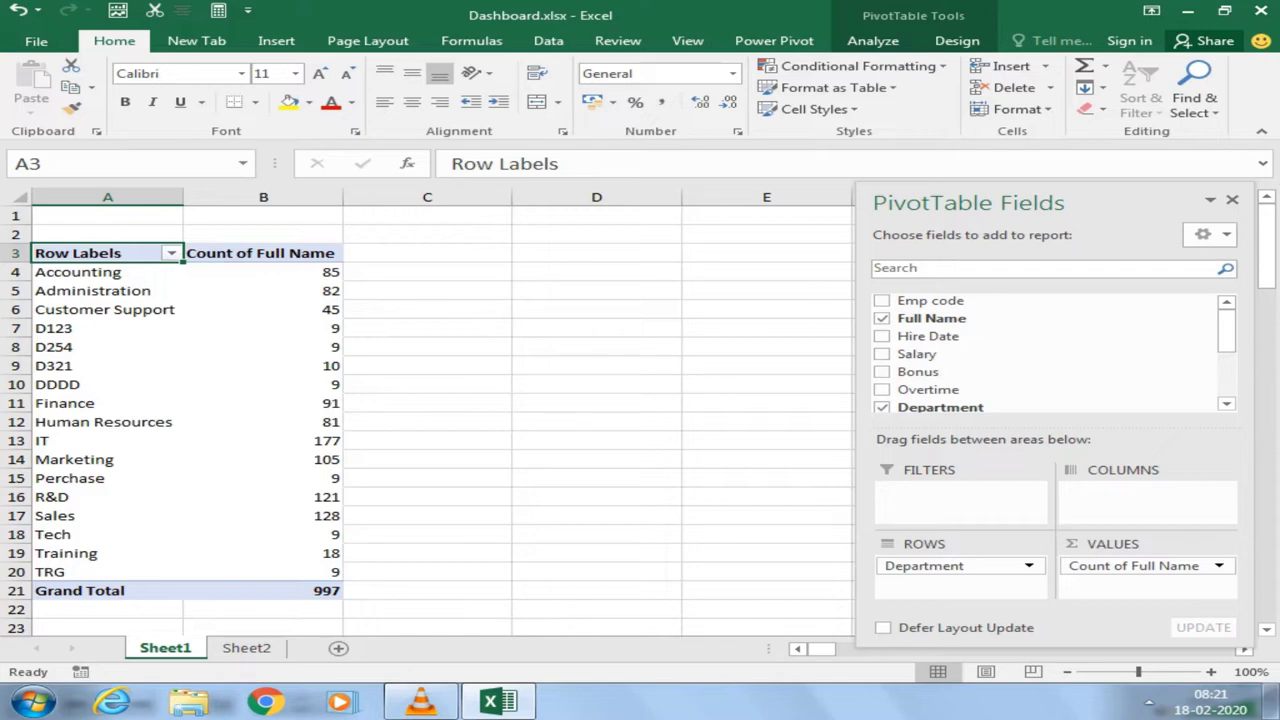
{"action": "key", "text": "ctrl+Page_Down"}
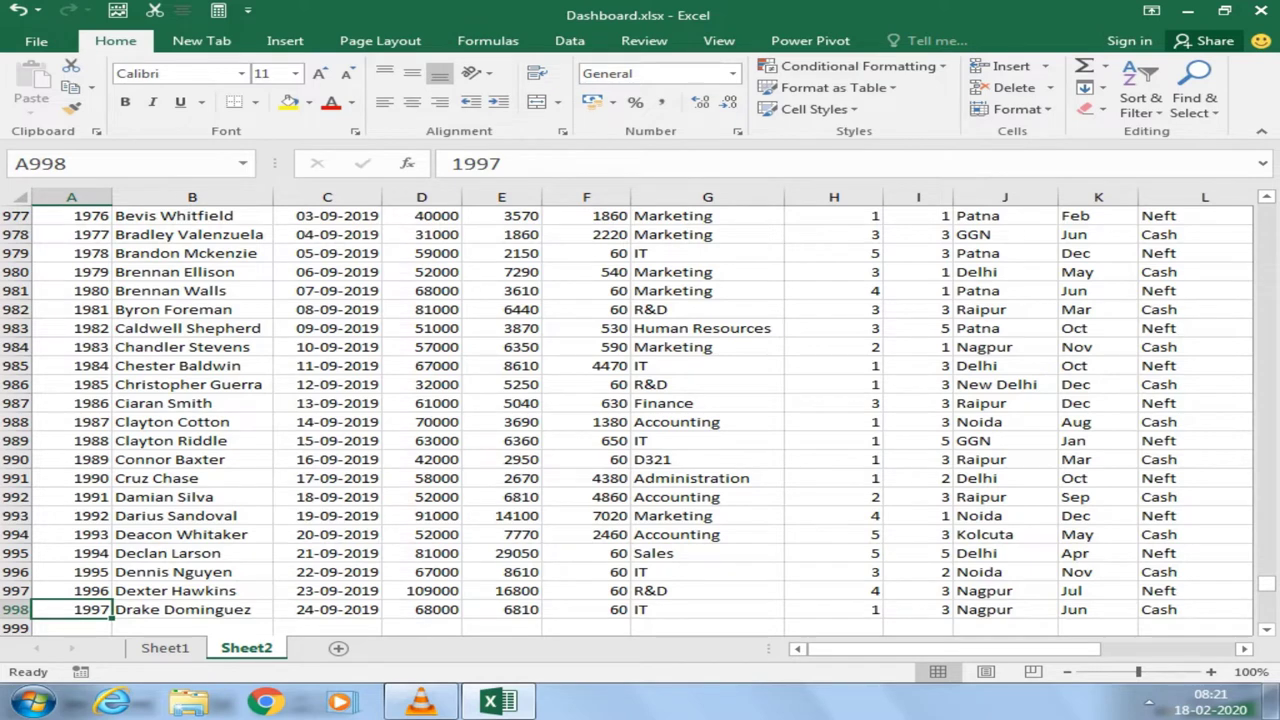
Step: Filter Sheet2's data table to only the IT department and select its Department entries
{"action": "key", "text": "ctrl+Right"}
{"action": "key", "text": "ctrl+shift+Up"}
{"action": "key", "text": "ctrl+shift+Left"}
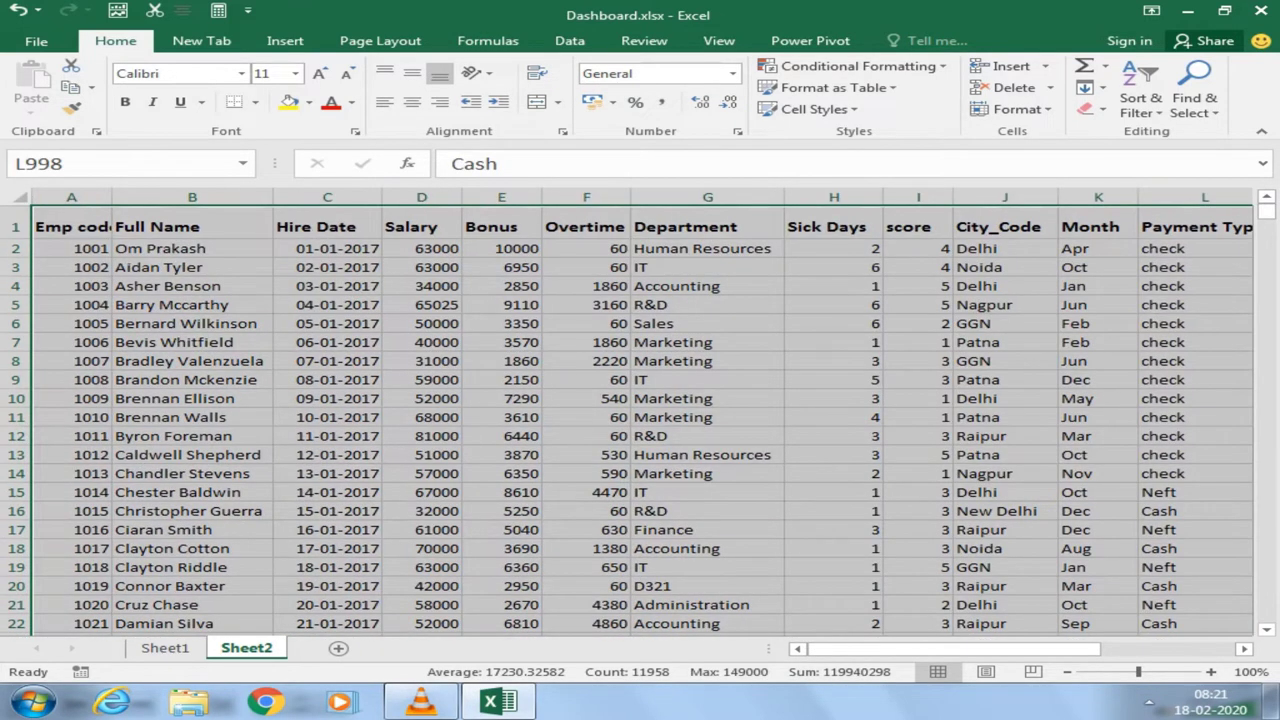
{"action": "key", "text": "ctrl+shift+l"}
{"action": "left_click", "coordinate": [772, 228]}
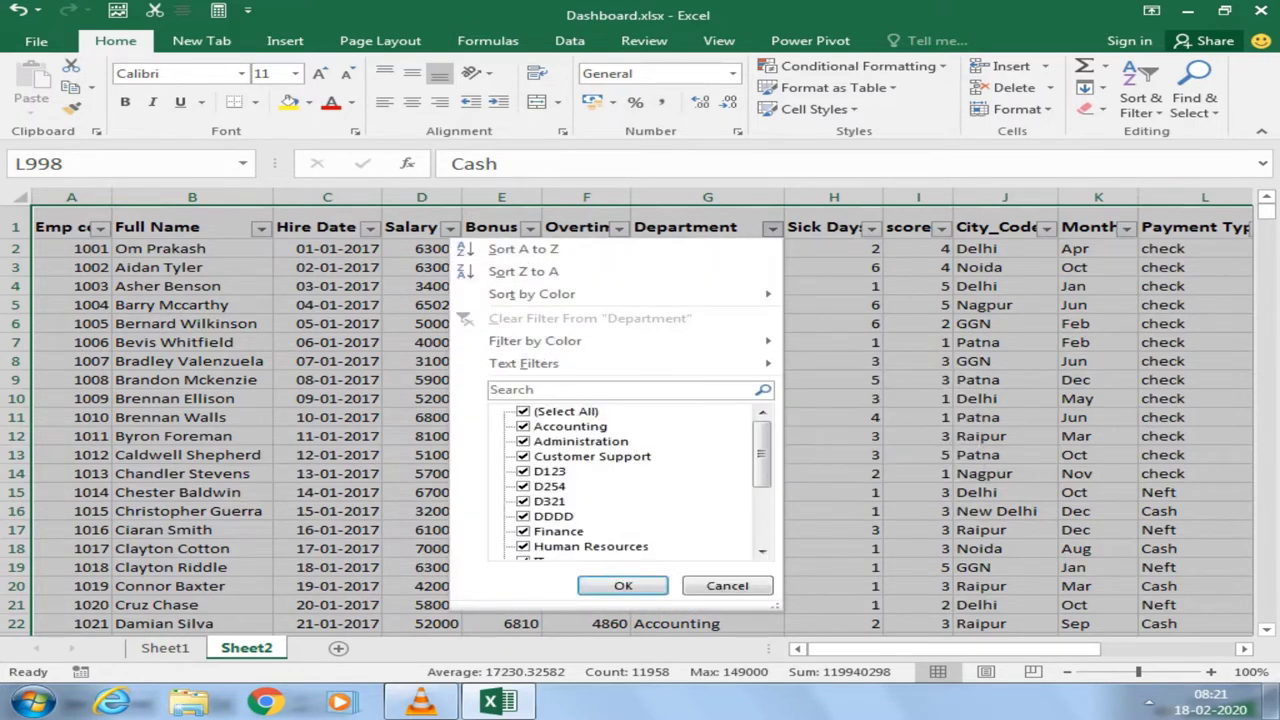
{"action": "left_click", "coordinate": [523, 411]}
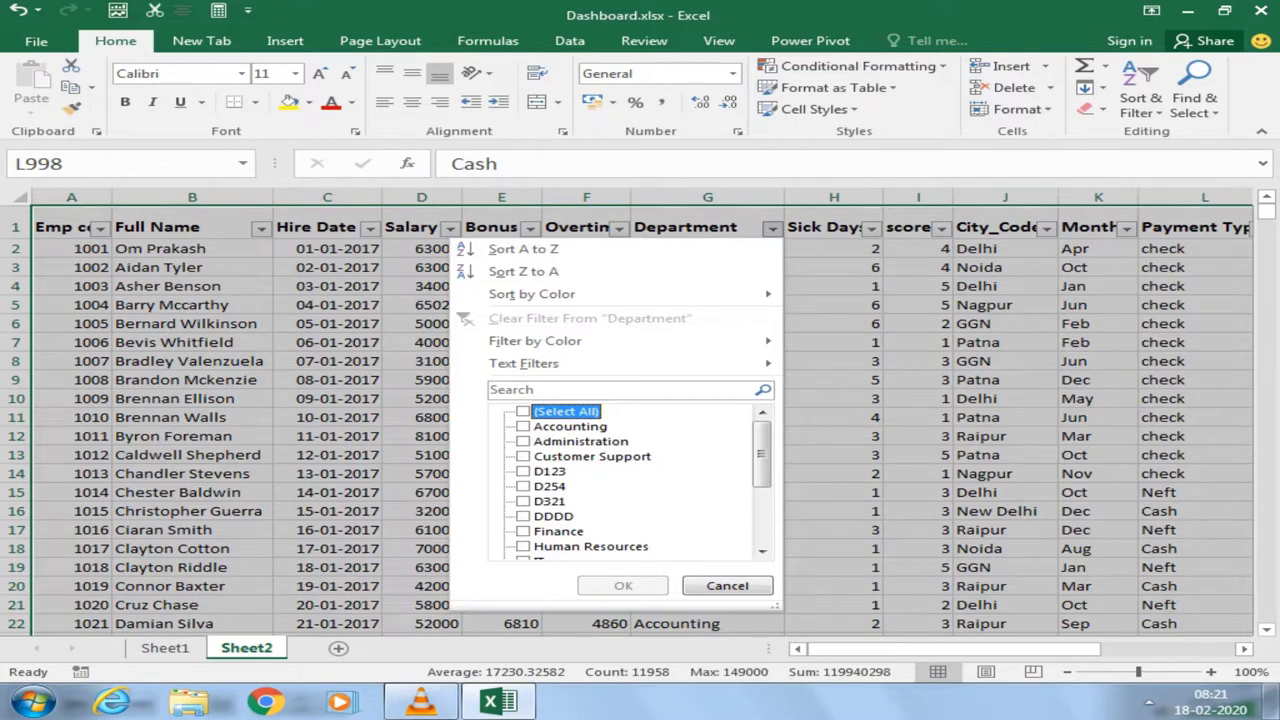
{"action": "scroll", "coordinate": [625, 480], "scroll_direction": "down", "scroll_amount": 2}
{"action": "left_click", "coordinate": [523, 486]}
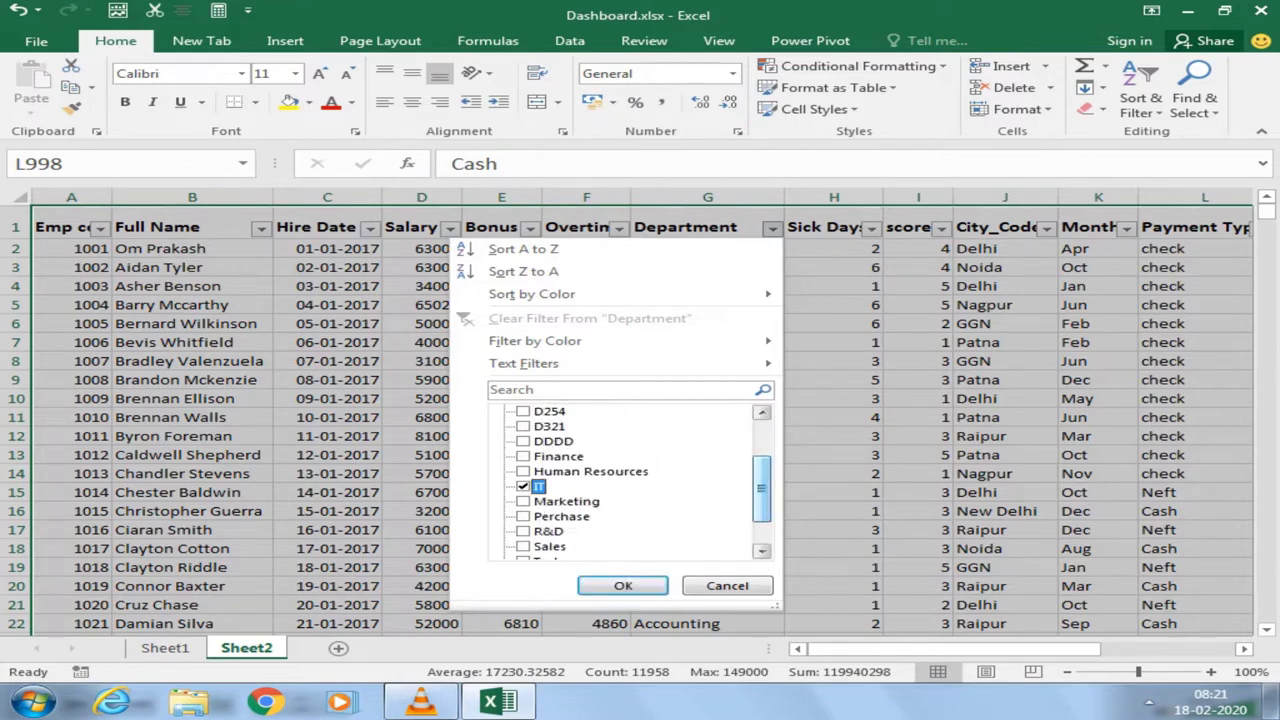
{"action": "left_click", "coordinate": [622, 585]}
{"action": "left_click", "coordinate": [707, 248]}
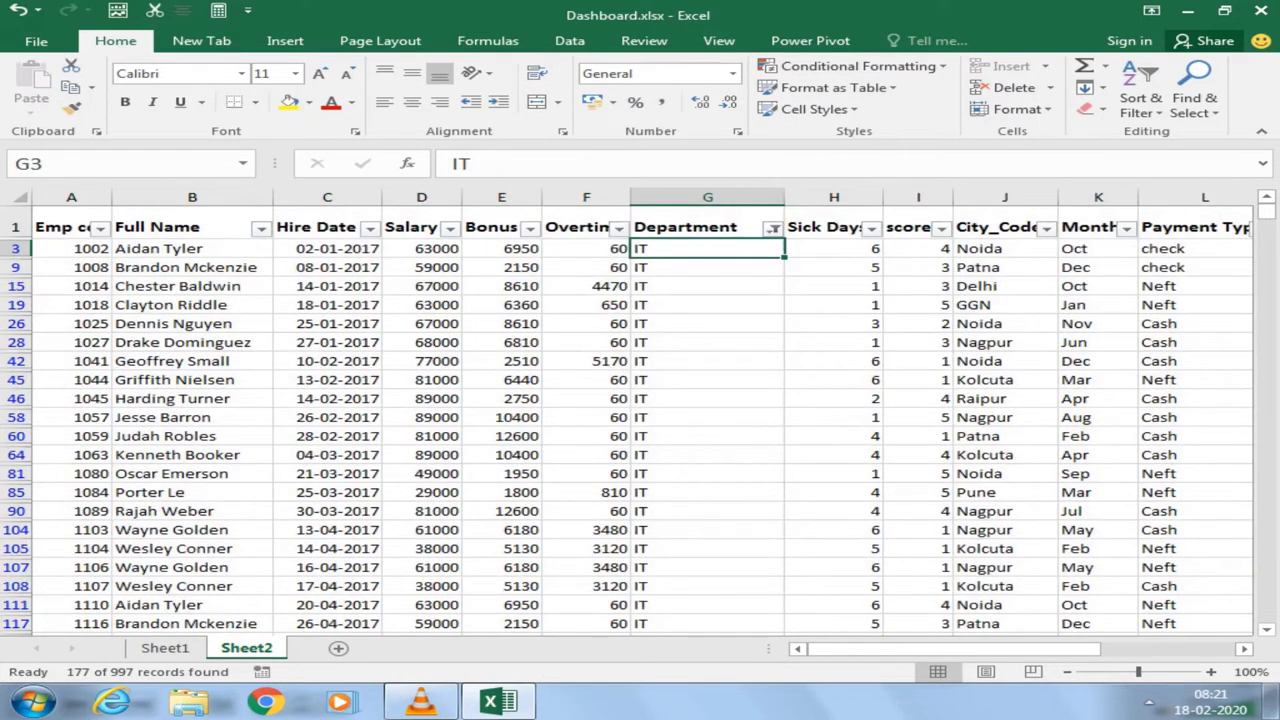
{"action": "key", "text": "ctrl+shift+Down"}
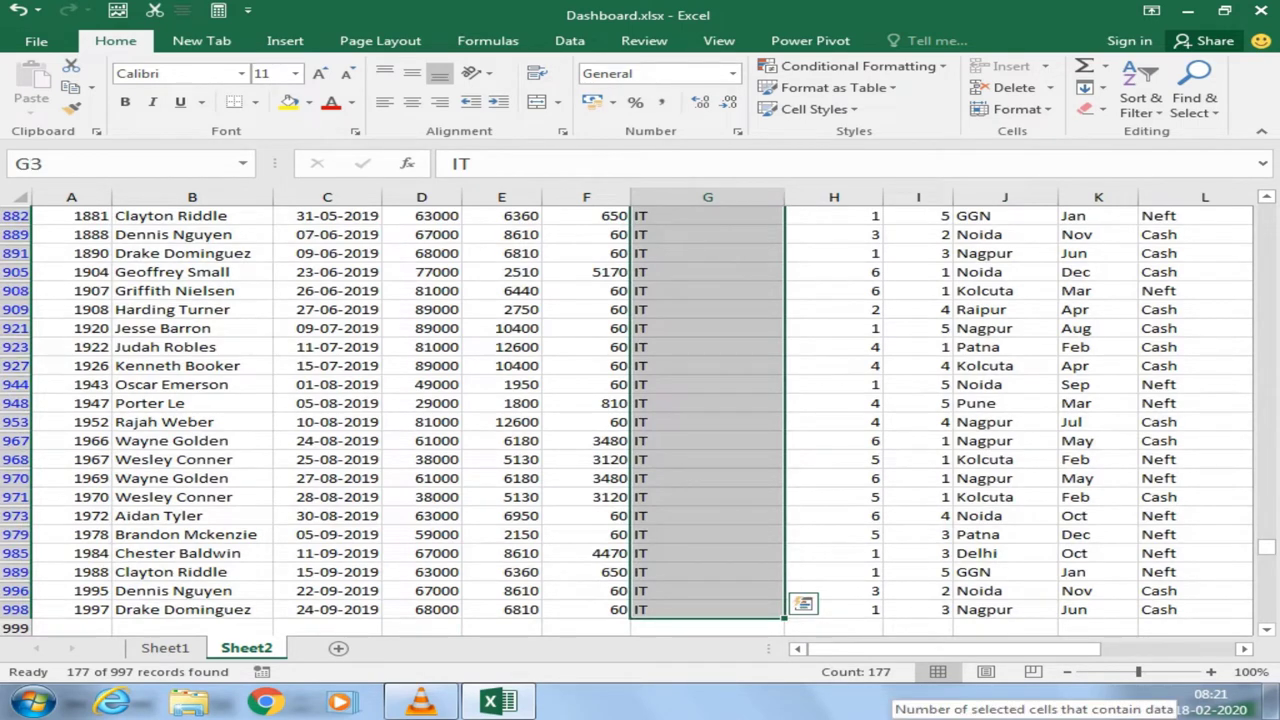
Step: Turn off the AutoFilter so all records show, then return to Sheet1's PivotTable
{"action": "key", "text": "ctrl+shift+l"}
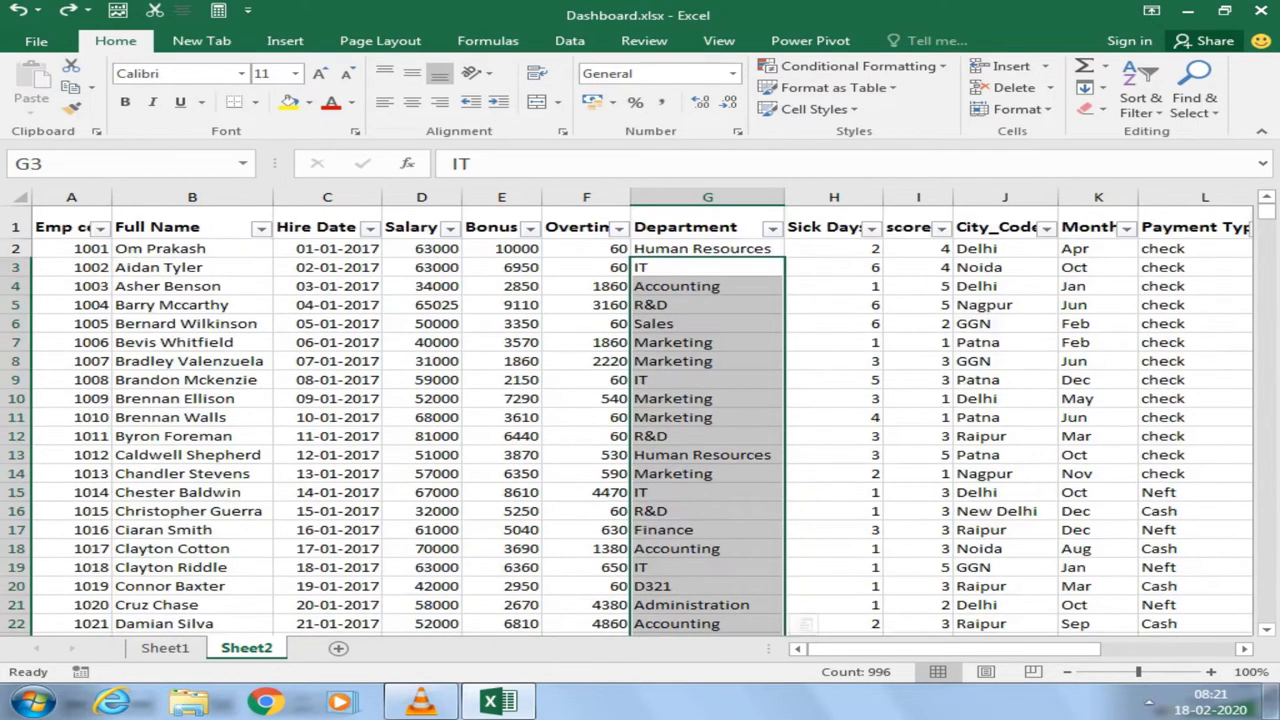
{"action": "key", "text": "ctrl+End"}
{"action": "key", "text": "ctrl+shift+Home"}
{"action": "scroll", "coordinate": [640, 420], "scroll_direction": "up", "scroll_amount": 8}
{"action": "scroll", "coordinate": [640, 420], "scroll_direction": "up", "scroll_amount": 9}
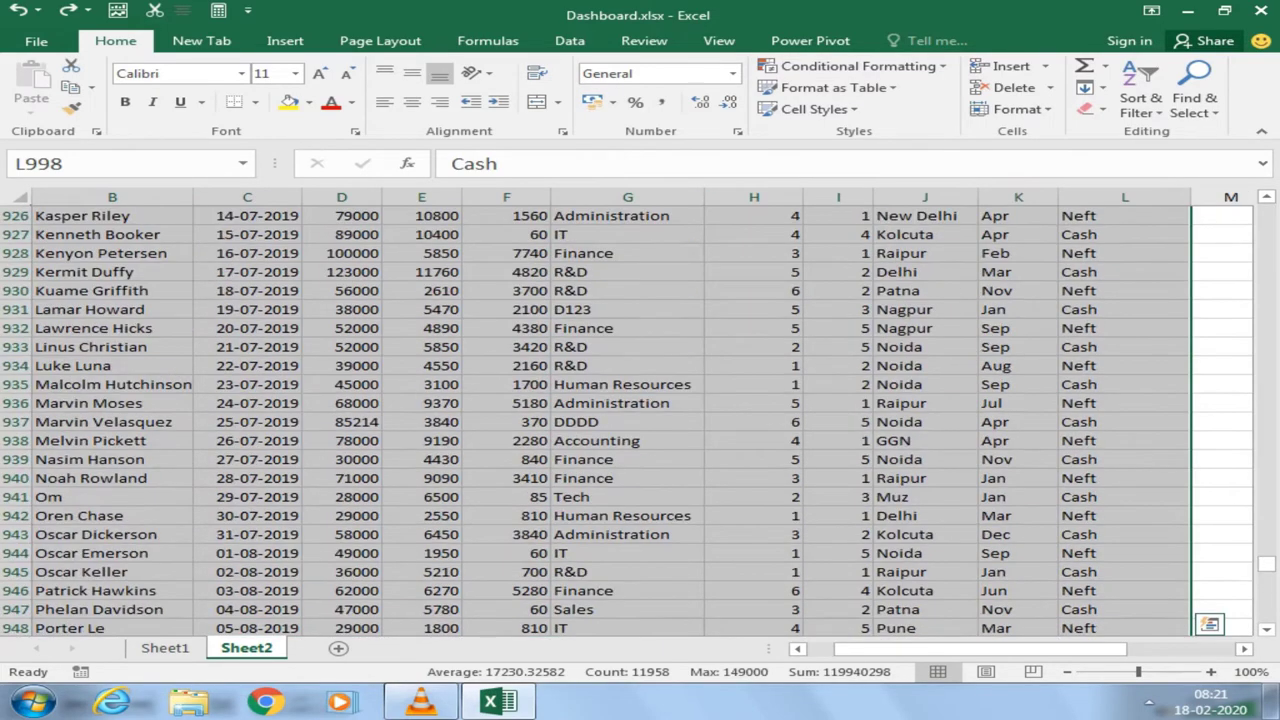
{"action": "left_click_drag", "start_coordinate": [1266, 563], "coordinate": [1266, 208]}
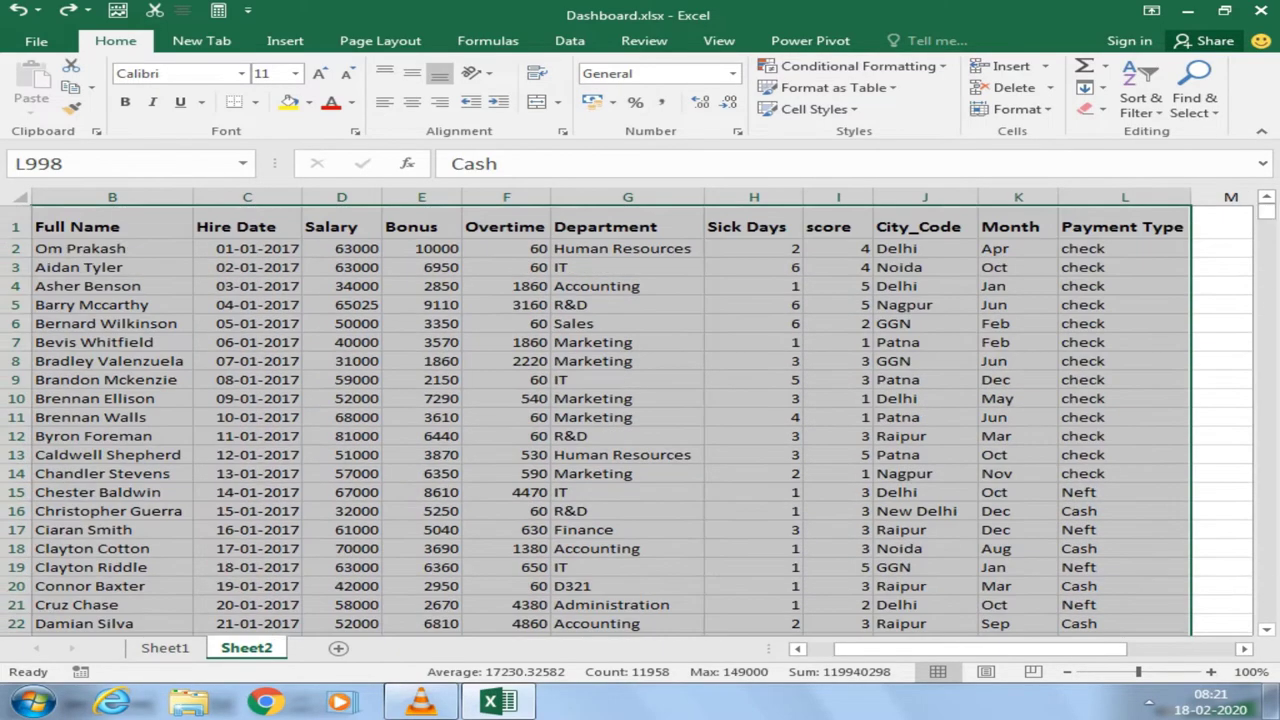
{"action": "left_click", "coordinate": [627, 323]}
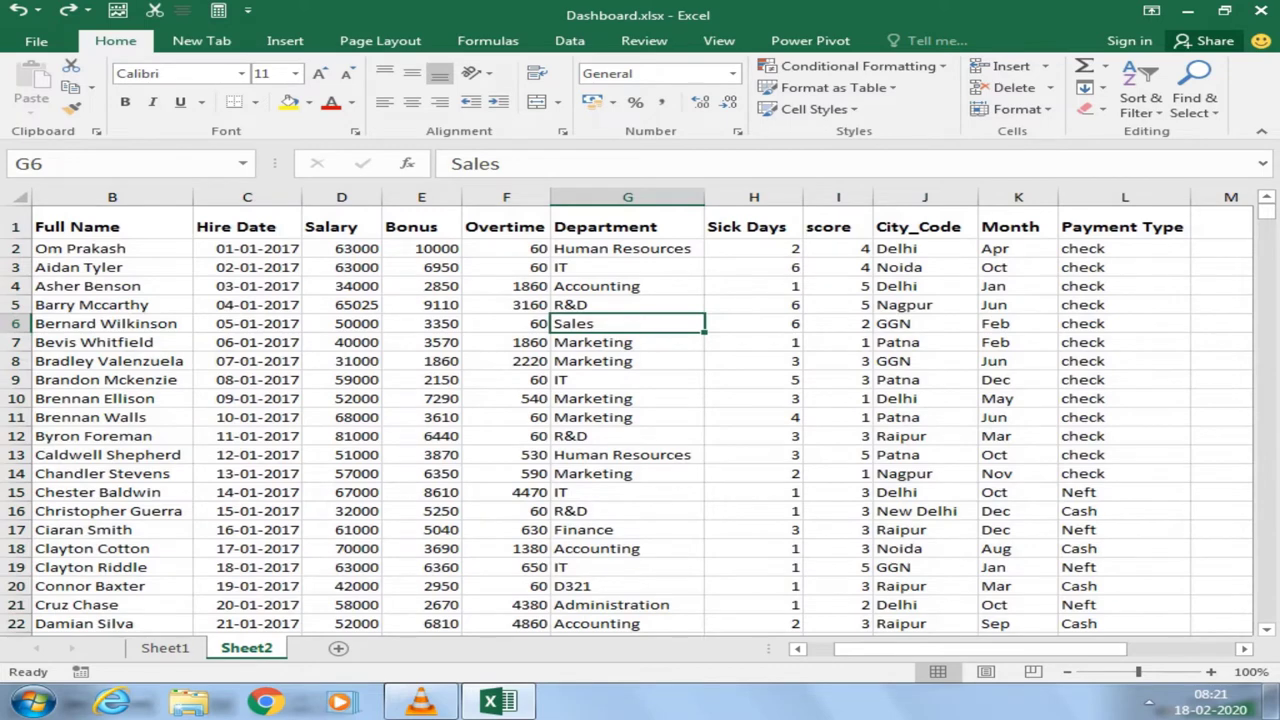
{"action": "left_click", "coordinate": [165, 648]}
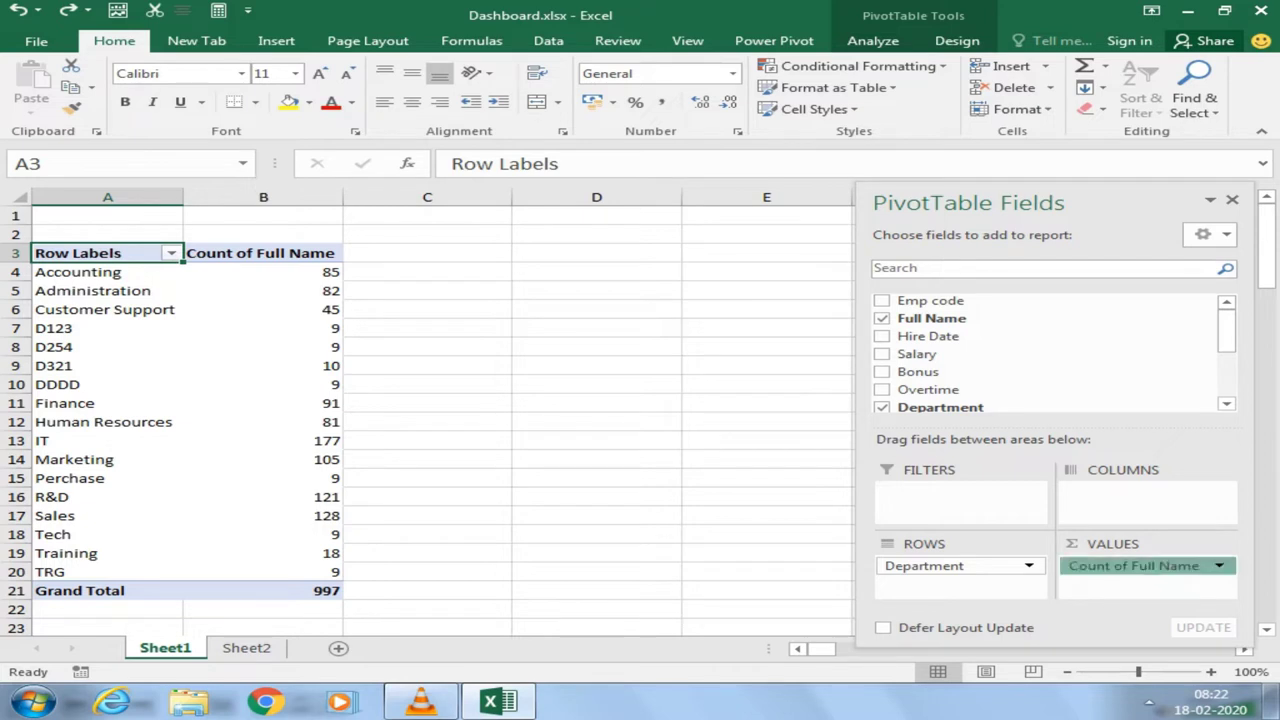
Step: Swap Full Name for Salary, Bonus and Overtime sums in the PivotTable values
{"action": "left_click", "coordinate": [881, 318]}
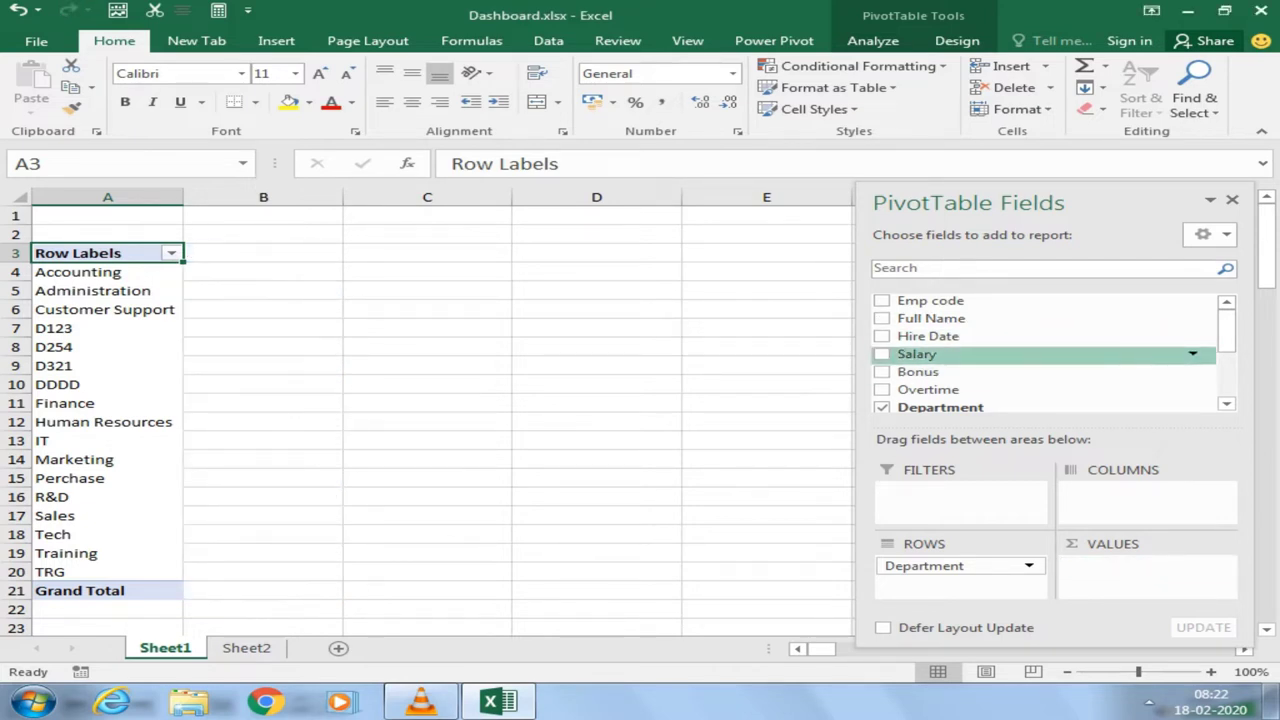
{"action": "left_click", "coordinate": [881, 354]}
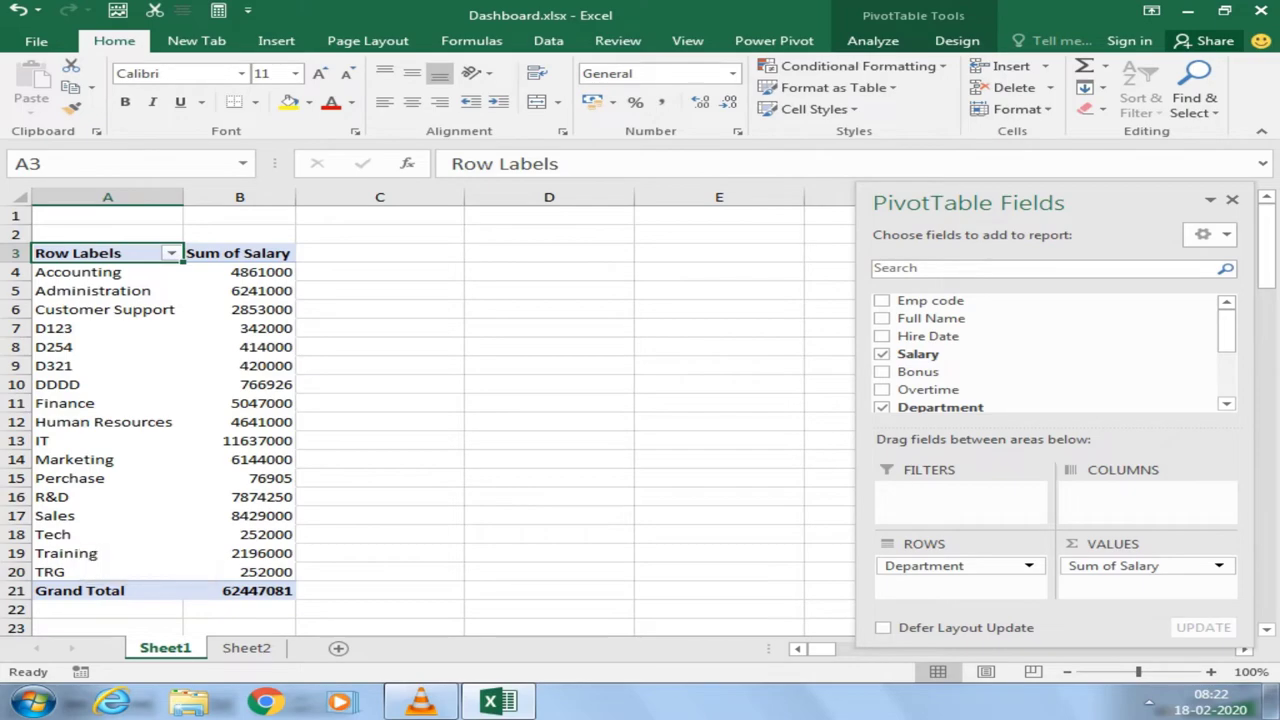
{"action": "left_click", "coordinate": [1272, 700]}
{"action": "left_click", "coordinate": [1272, 700]}
{"action": "left_click", "coordinate": [881, 371]}
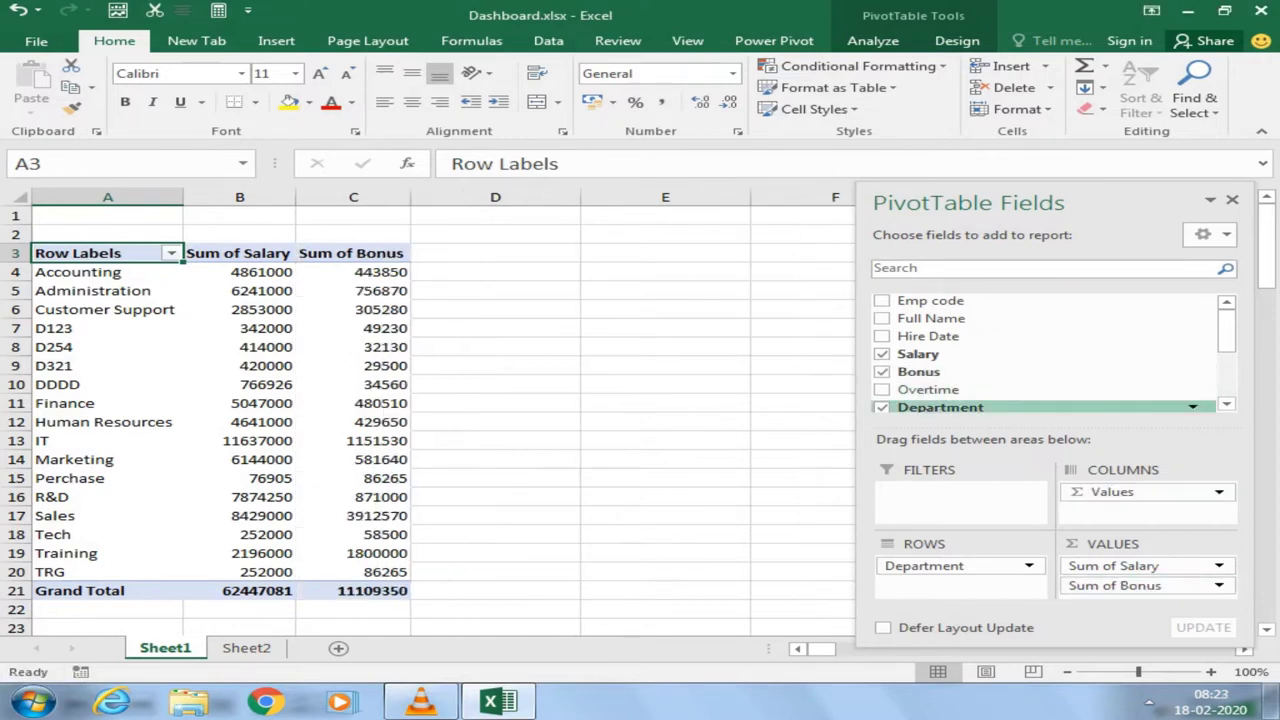
{"action": "left_click", "coordinate": [881, 389]}
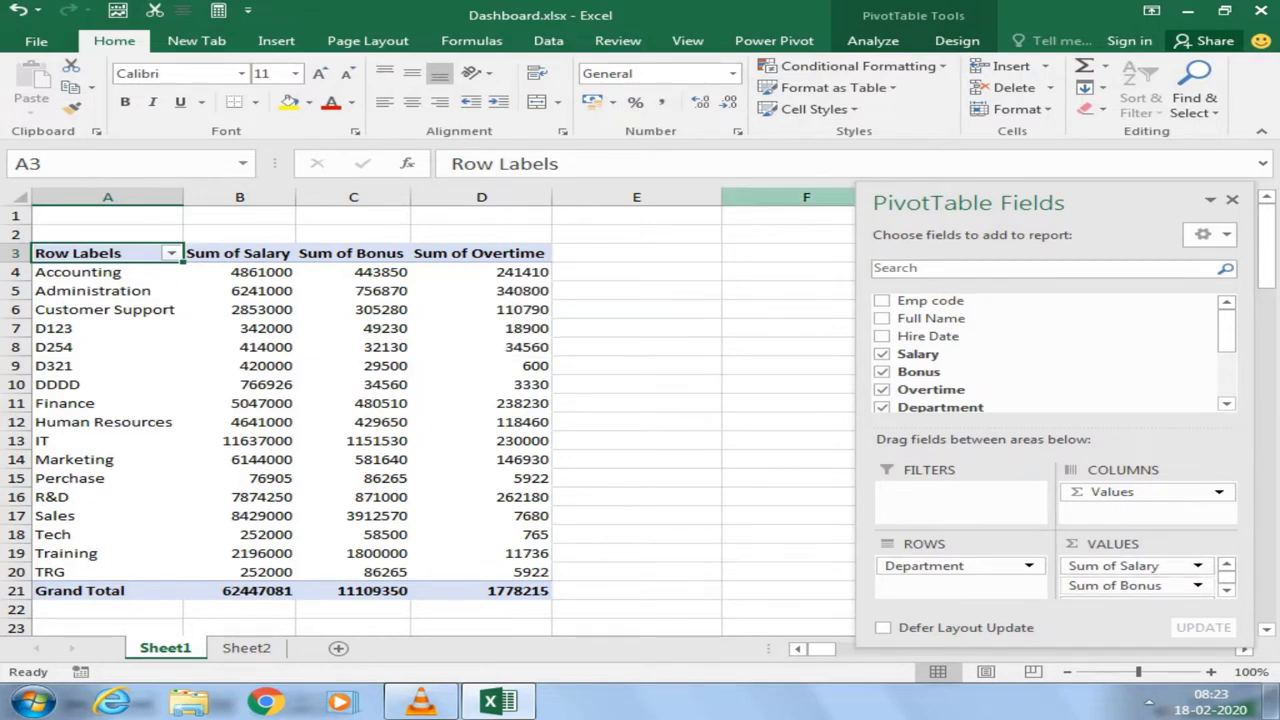
Step: Drag the Bonus, Overtime and Salary sums out of Values
{"action": "left_click_drag", "start_coordinate": [1115, 585], "coordinate": [930, 374]}
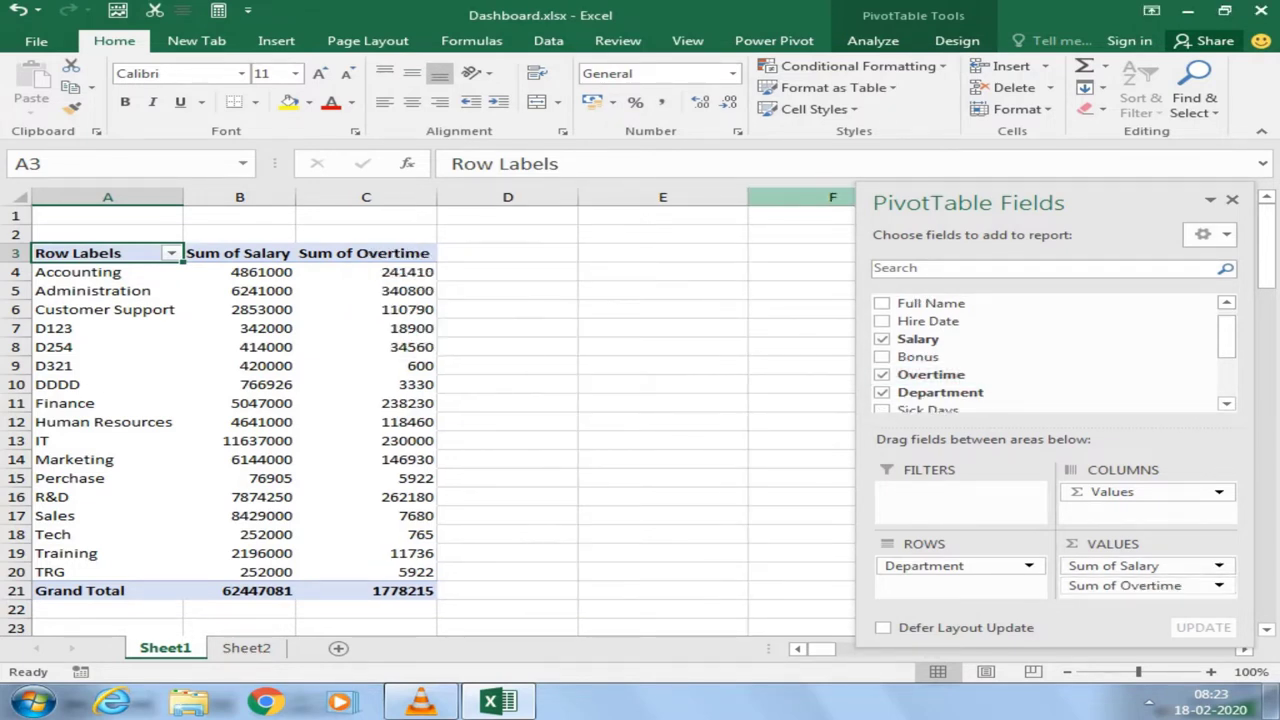
{"action": "left_click_drag", "start_coordinate": [1125, 585], "coordinate": [1040, 383]}
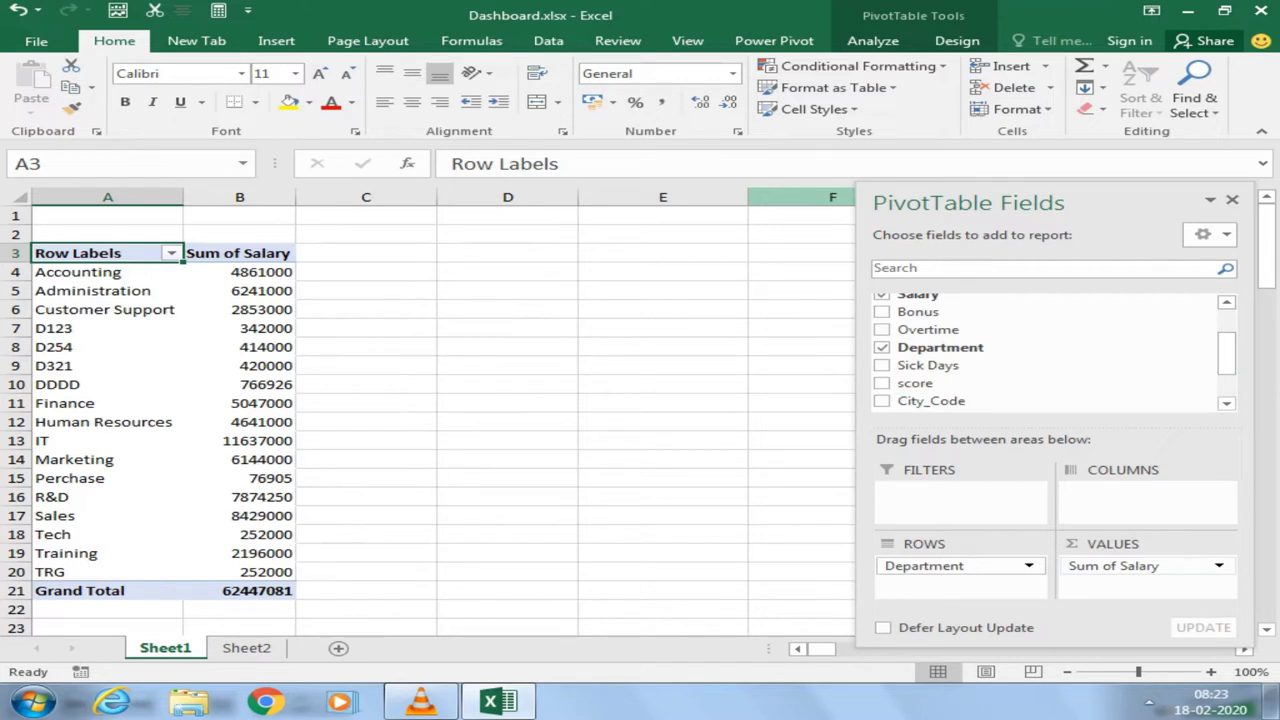
{"action": "left_click_drag", "start_coordinate": [1113, 566], "coordinate": [1040, 391]}
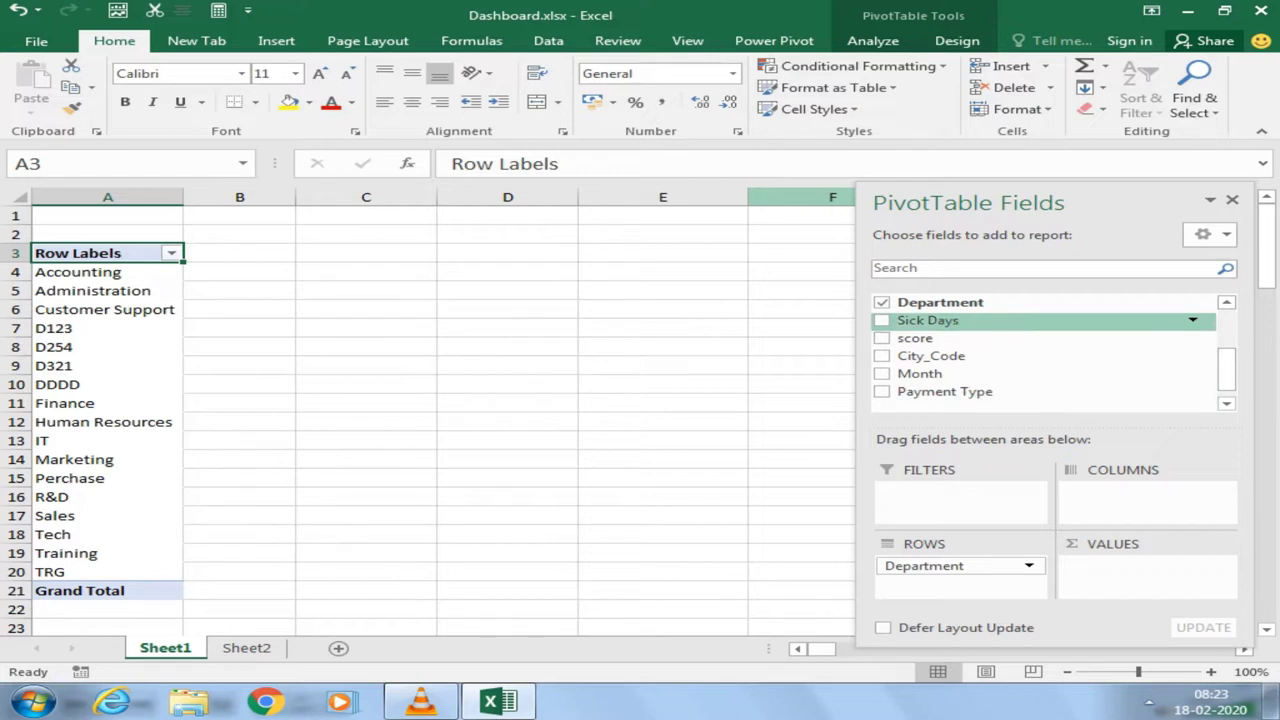
Step: Add Sick Days, trying Max and Min before summarizing by Sum (Grand Total 3881)
{"action": "left_click", "coordinate": [881, 320]}
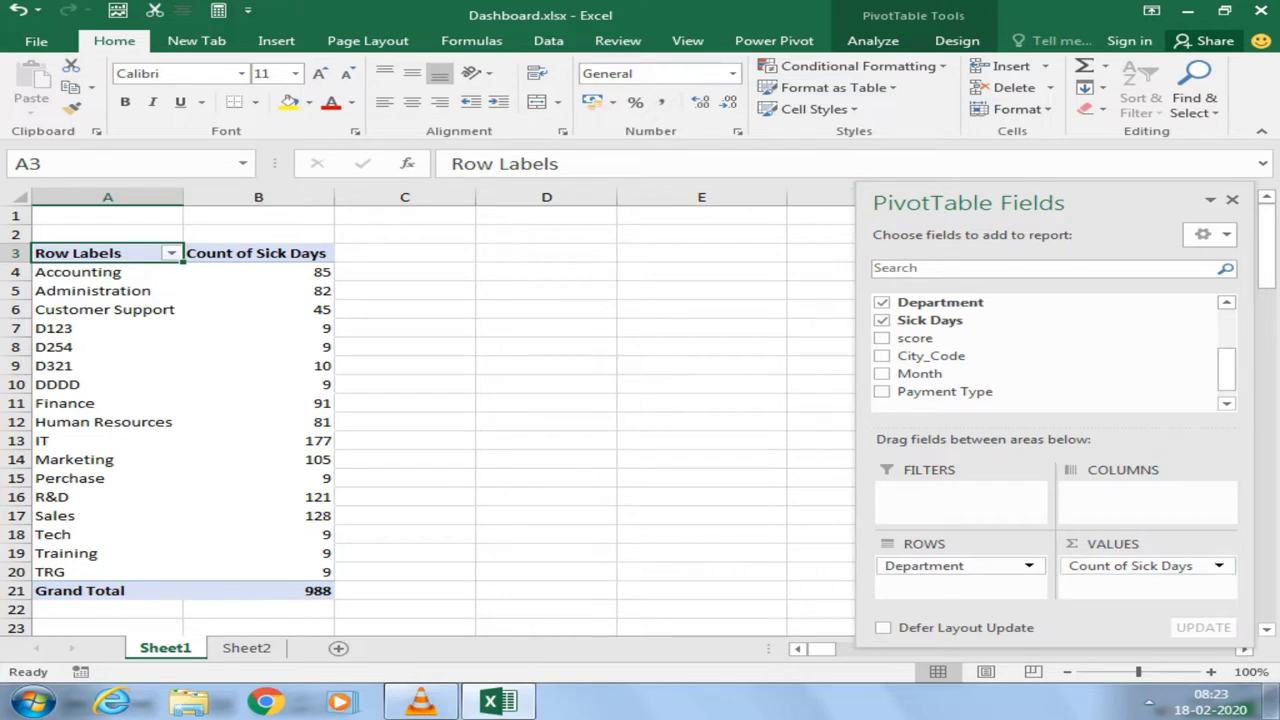
{"action": "left_click", "coordinate": [310, 272]}
{"action": "right_click", "coordinate": [314, 273]}
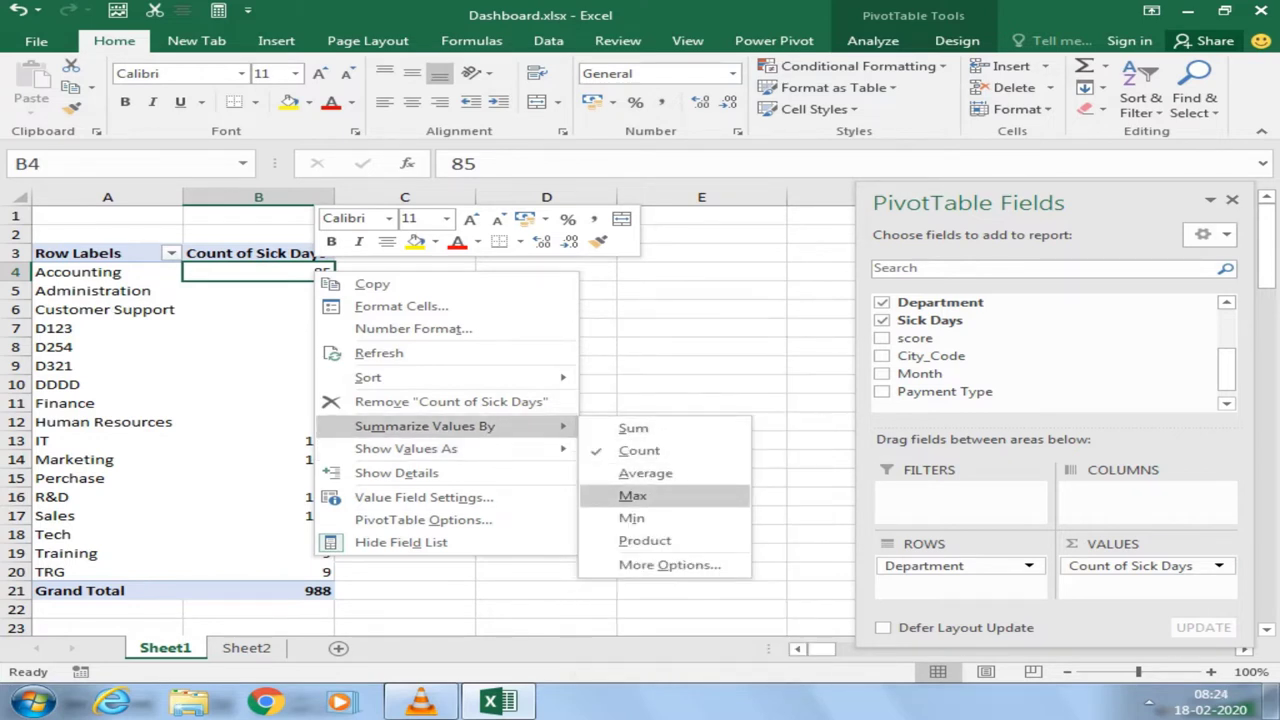
{"action": "left_click", "coordinate": [632, 495]}
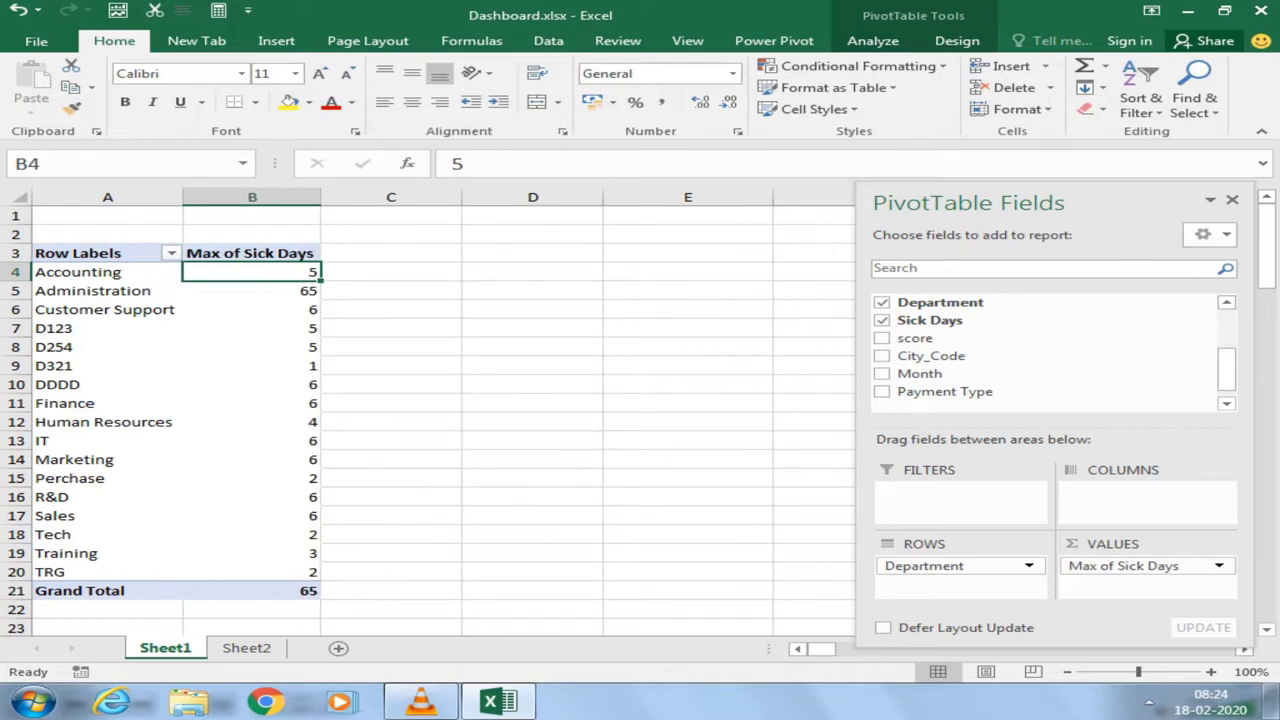
{"action": "right_click", "coordinate": [283, 271]}
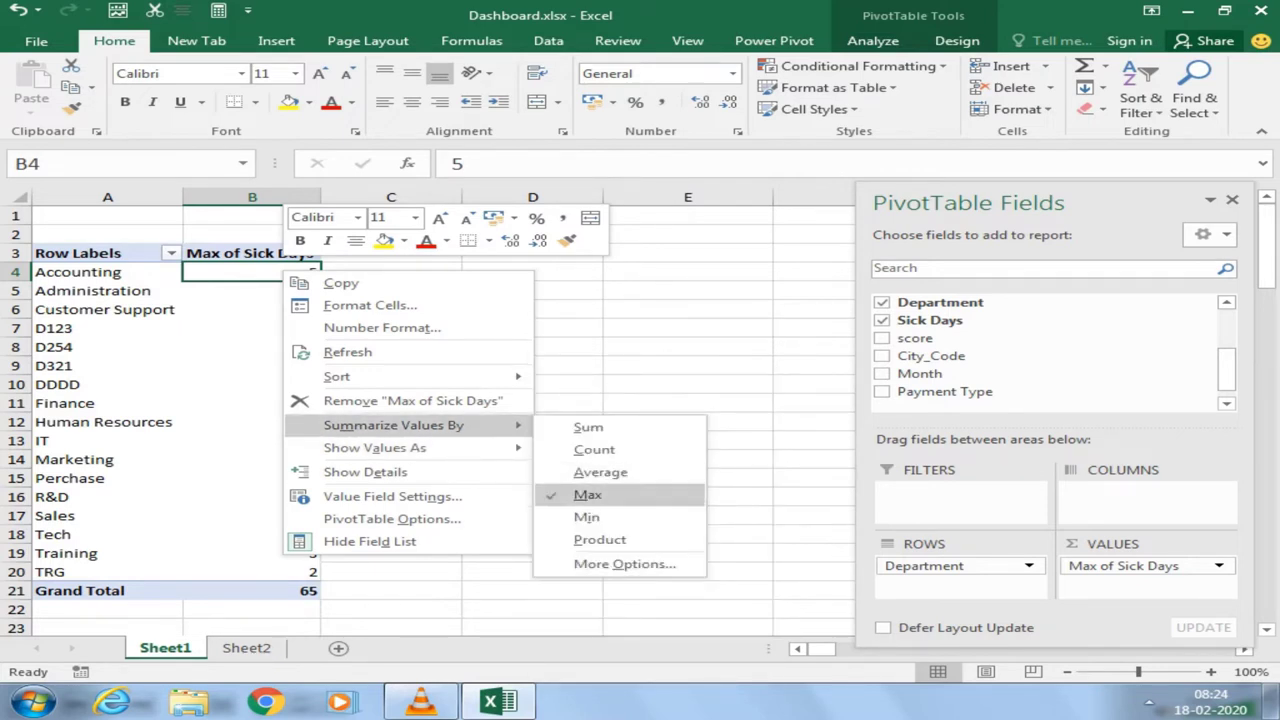
{"action": "left_click", "coordinate": [586, 517]}
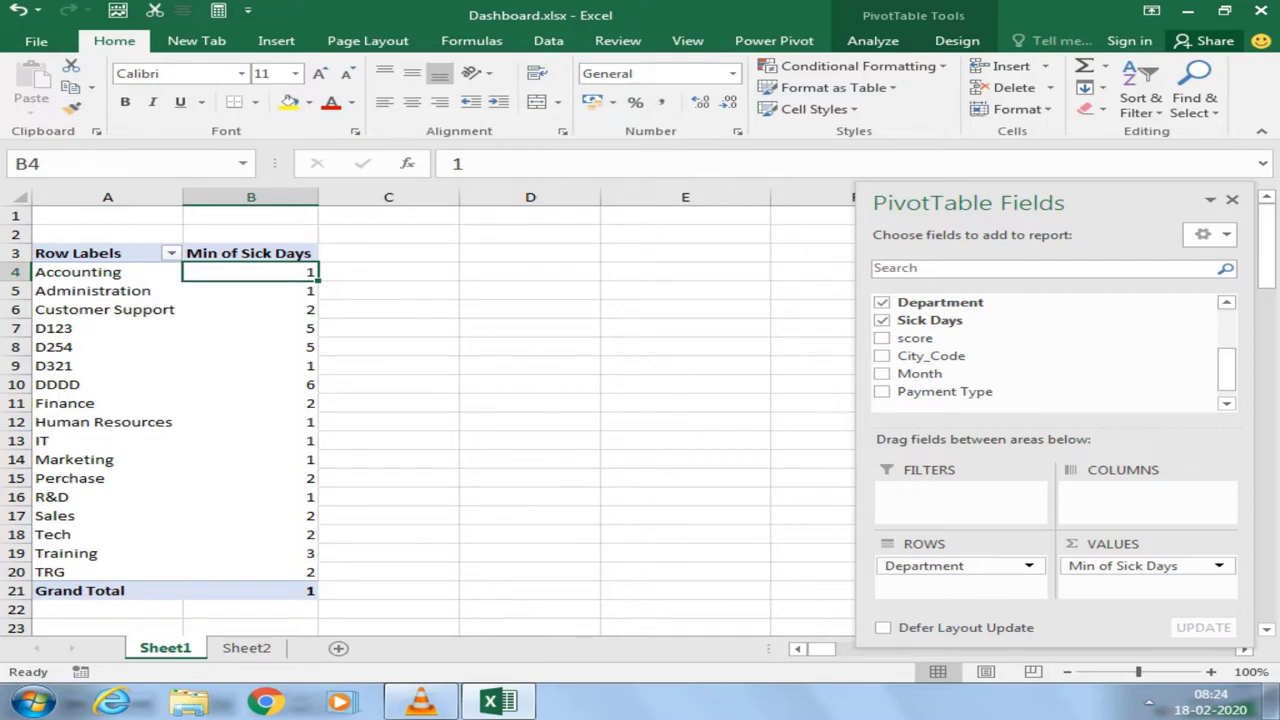
{"action": "right_click", "coordinate": [300, 274]}
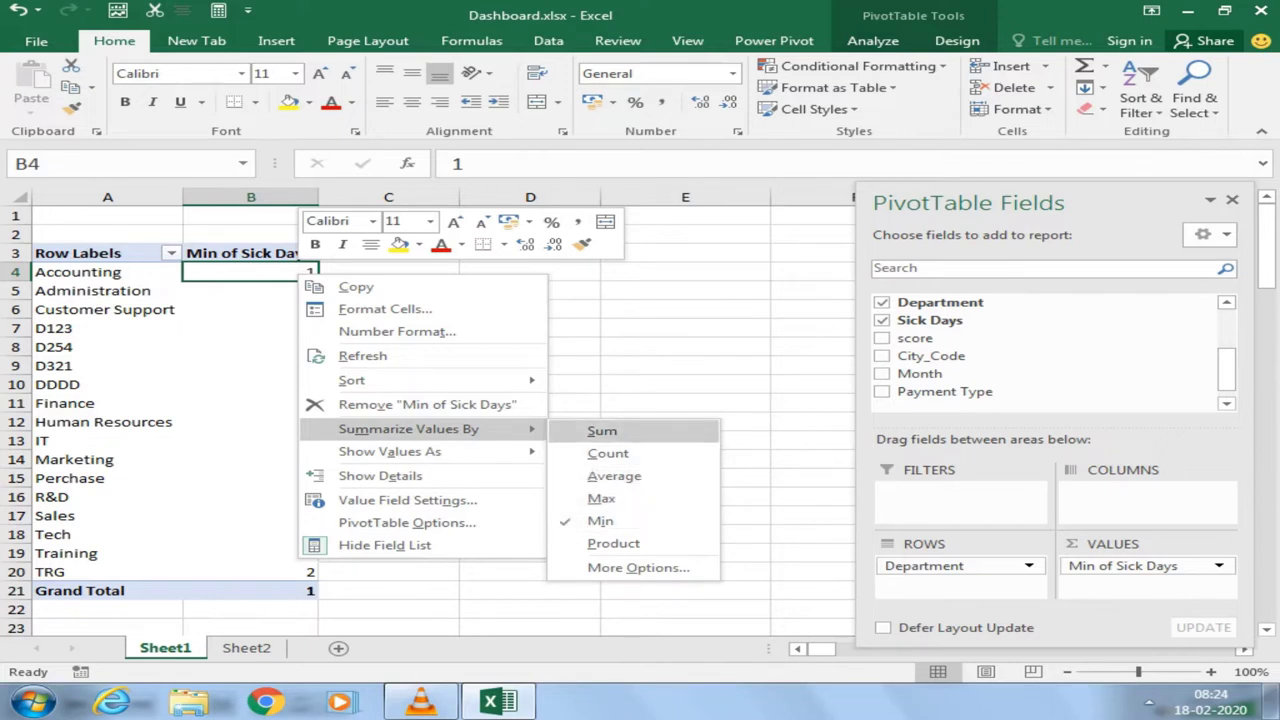
{"action": "left_click", "coordinate": [602, 430]}
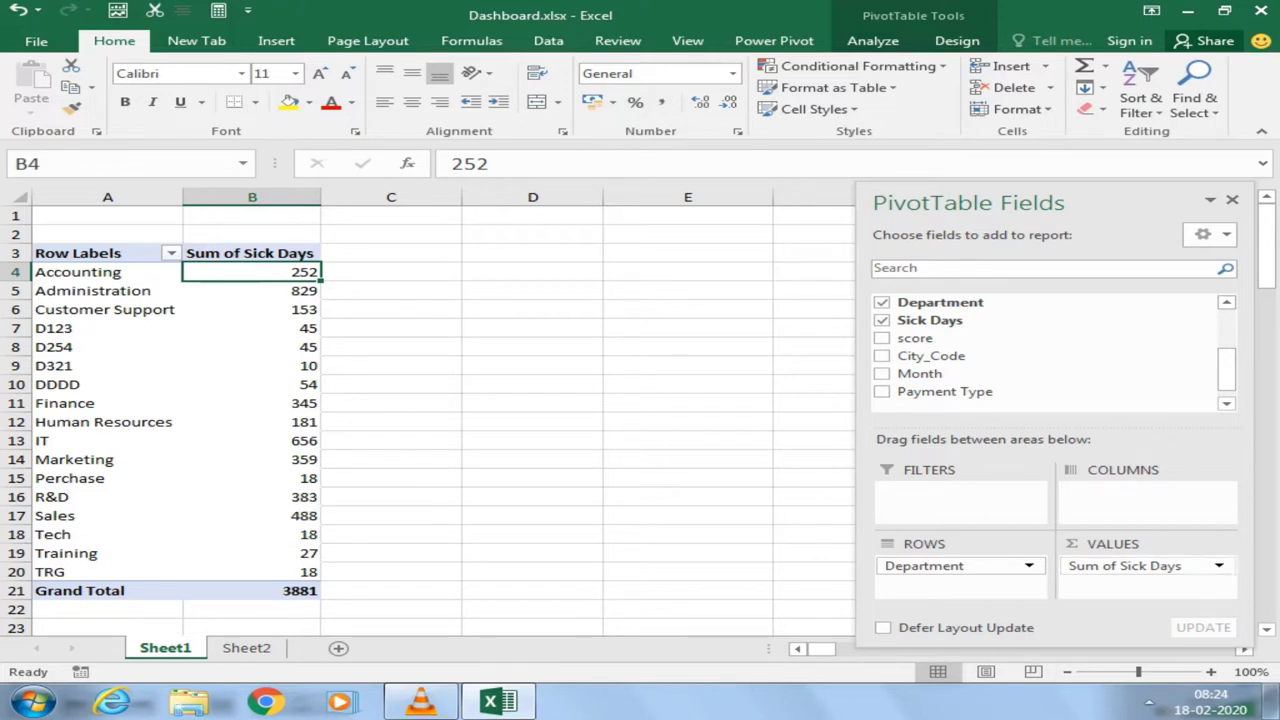
{"action": "scroll", "coordinate": [1045, 350], "scroll_direction": "down", "scroll_amount": 1}
{"action": "left_click", "coordinate": [881, 306]}
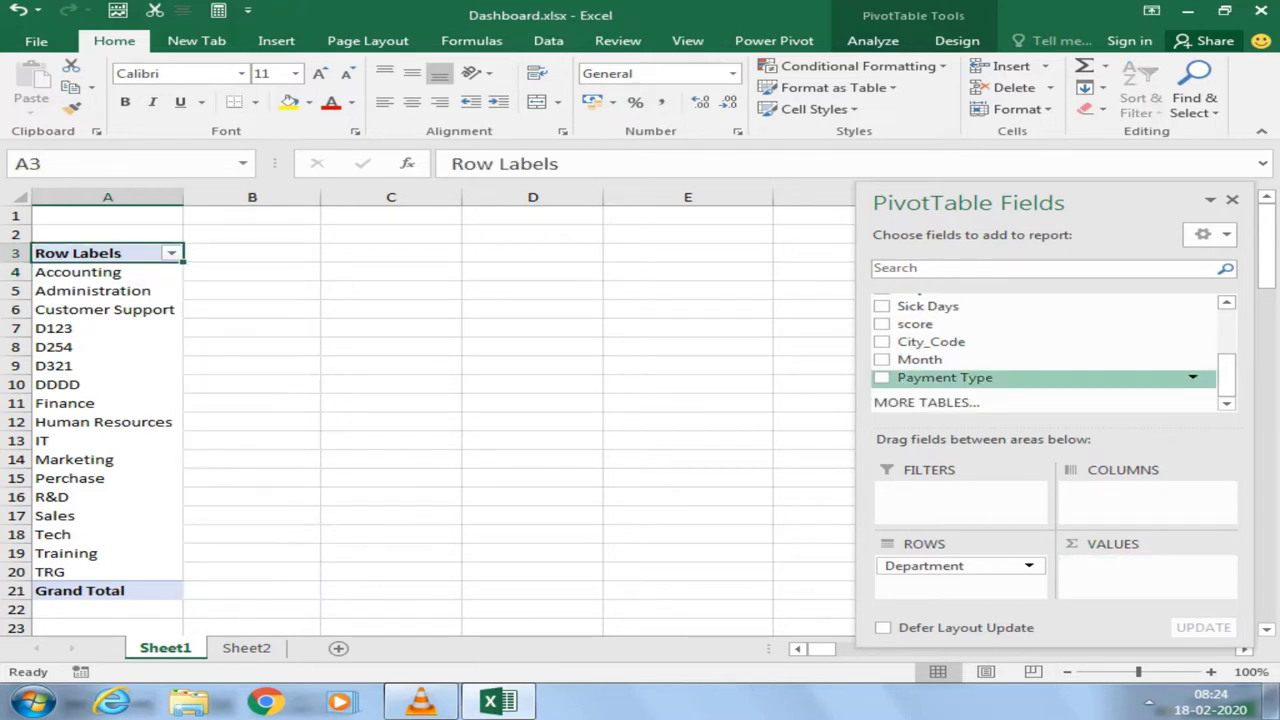
{"action": "scroll", "coordinate": [1045, 350], "scroll_direction": "up", "scroll_amount": 1}
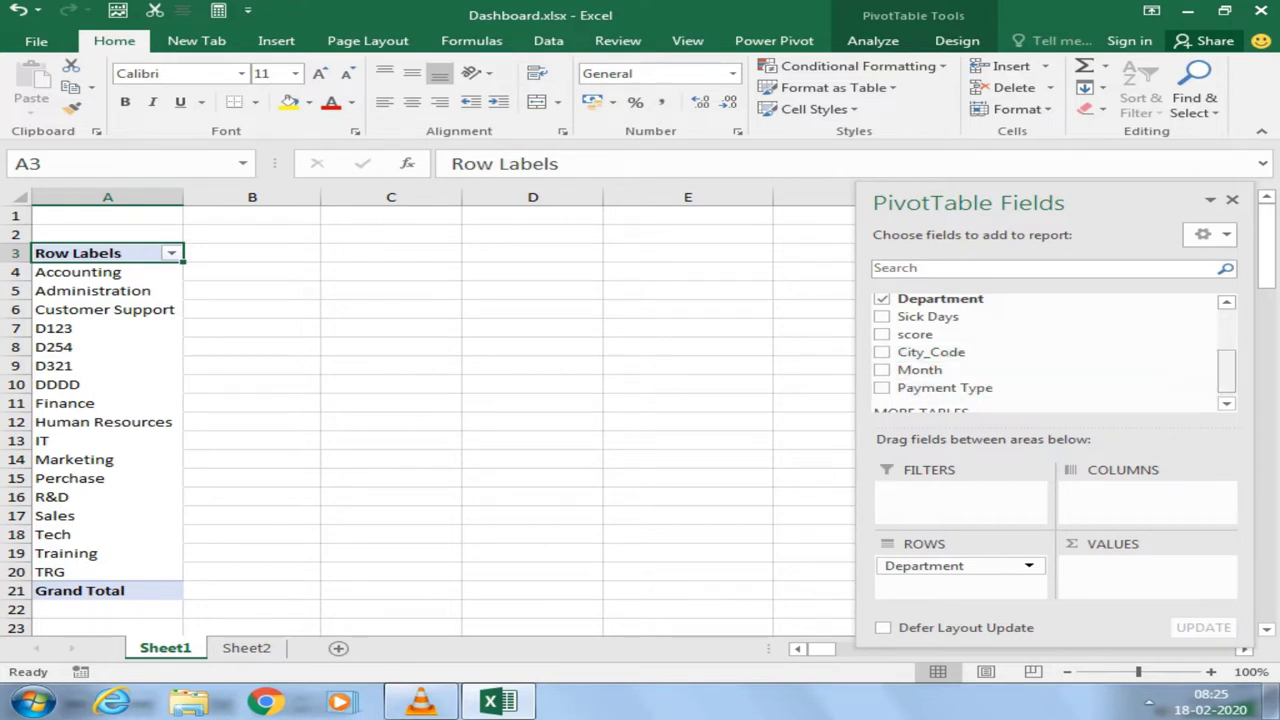
{"action": "scroll", "coordinate": [1050, 350], "scroll_direction": "up", "scroll_amount": 2}
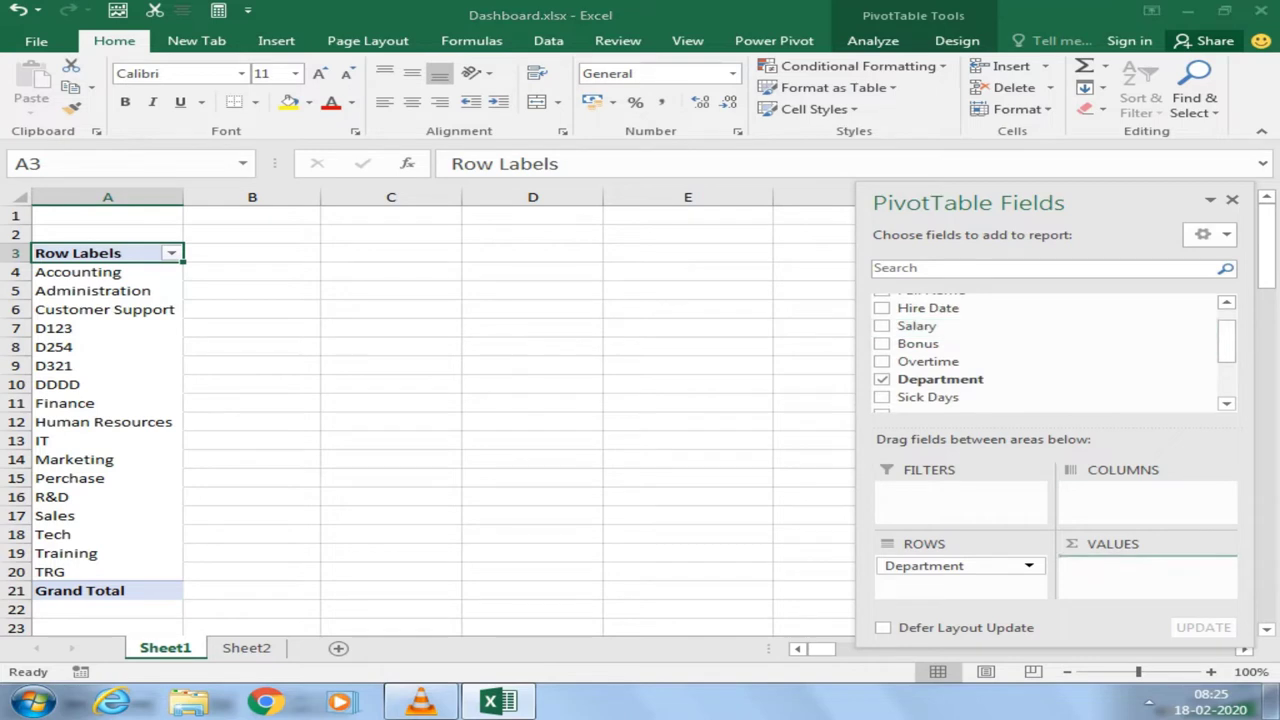
{"action": "left_click", "coordinate": [881, 326]}
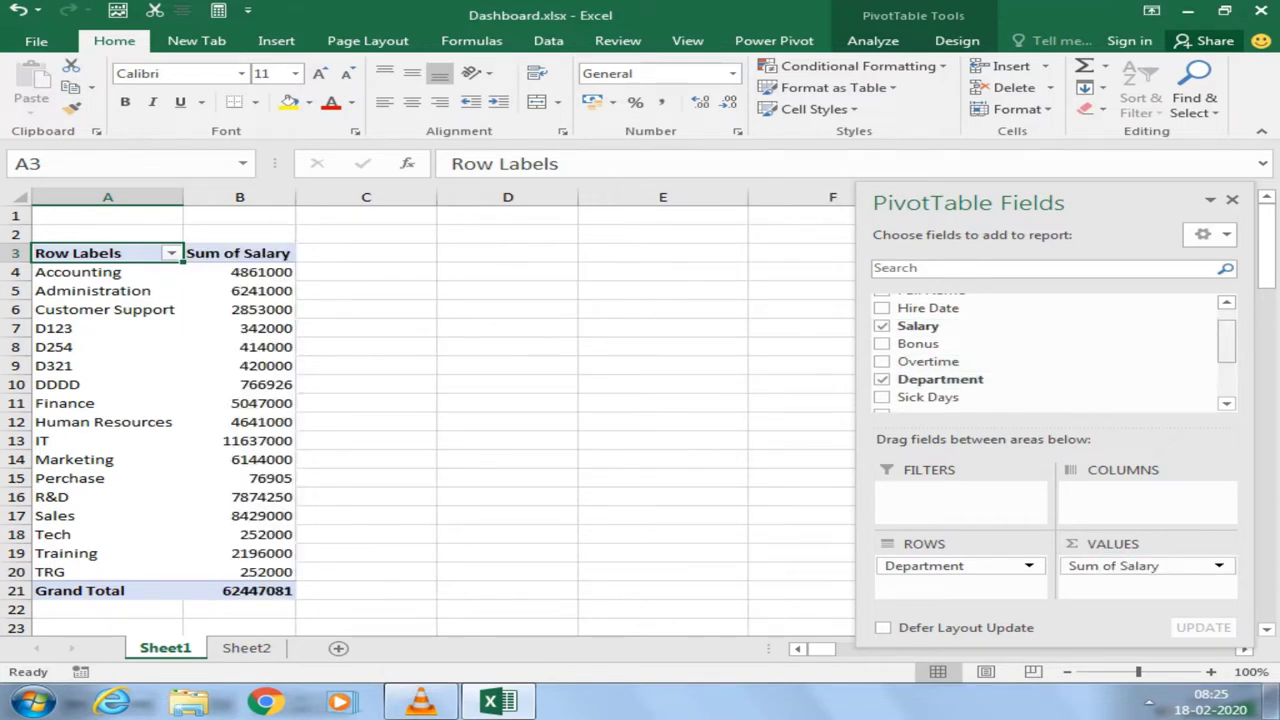
{"action": "scroll", "coordinate": [1050, 377], "scroll_direction": "down", "scroll_amount": 2}
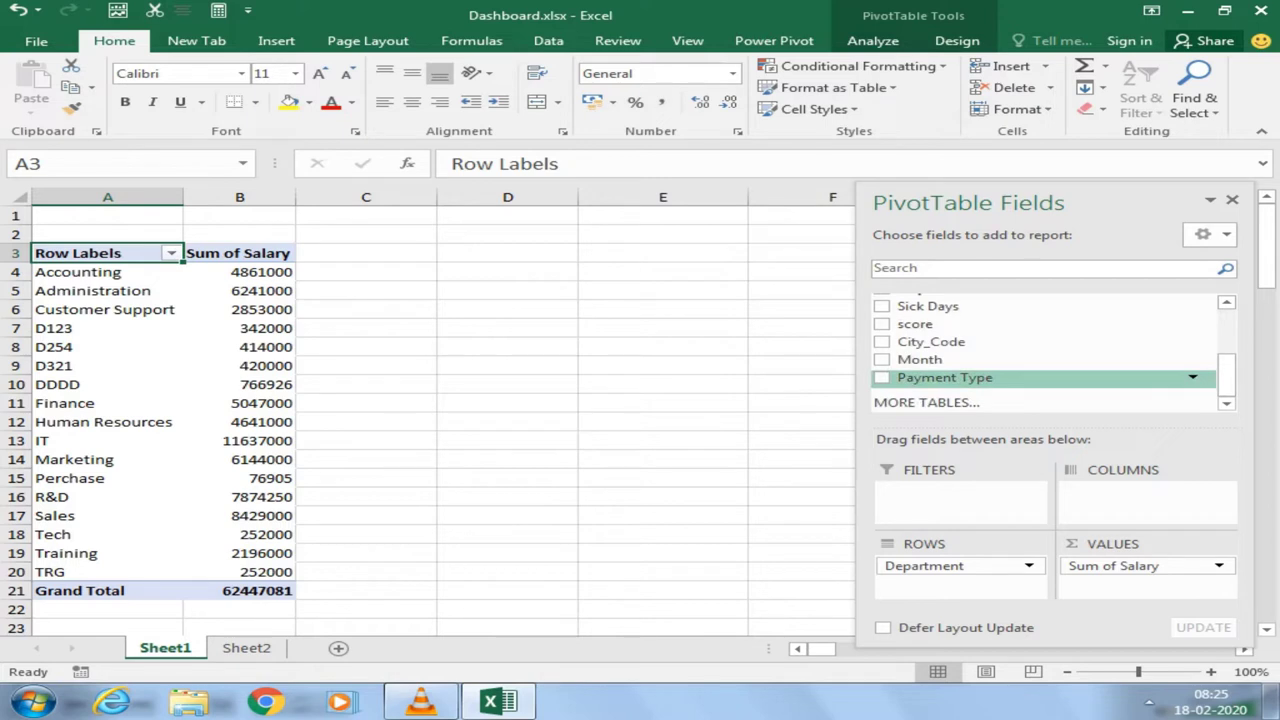
{"action": "left_click_drag", "start_coordinate": [945, 377], "coordinate": [1147, 492]}
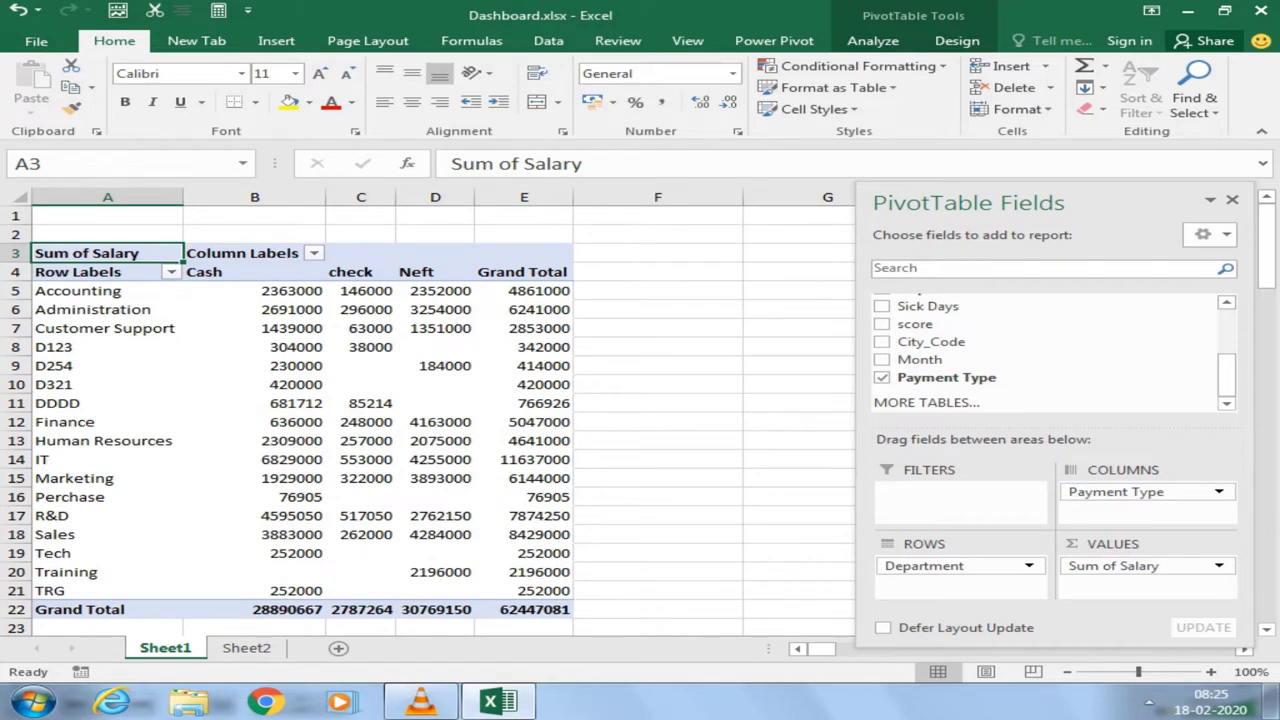
{"action": "mouse_move", "coordinate": [290, 290]}
{"action": "left_mouse_down"}
{"action": "mouse_move", "coordinate": [530, 309]}
{"action": "mouse_move", "coordinate": [530, 590]}
{"action": "left_mouse_up"}
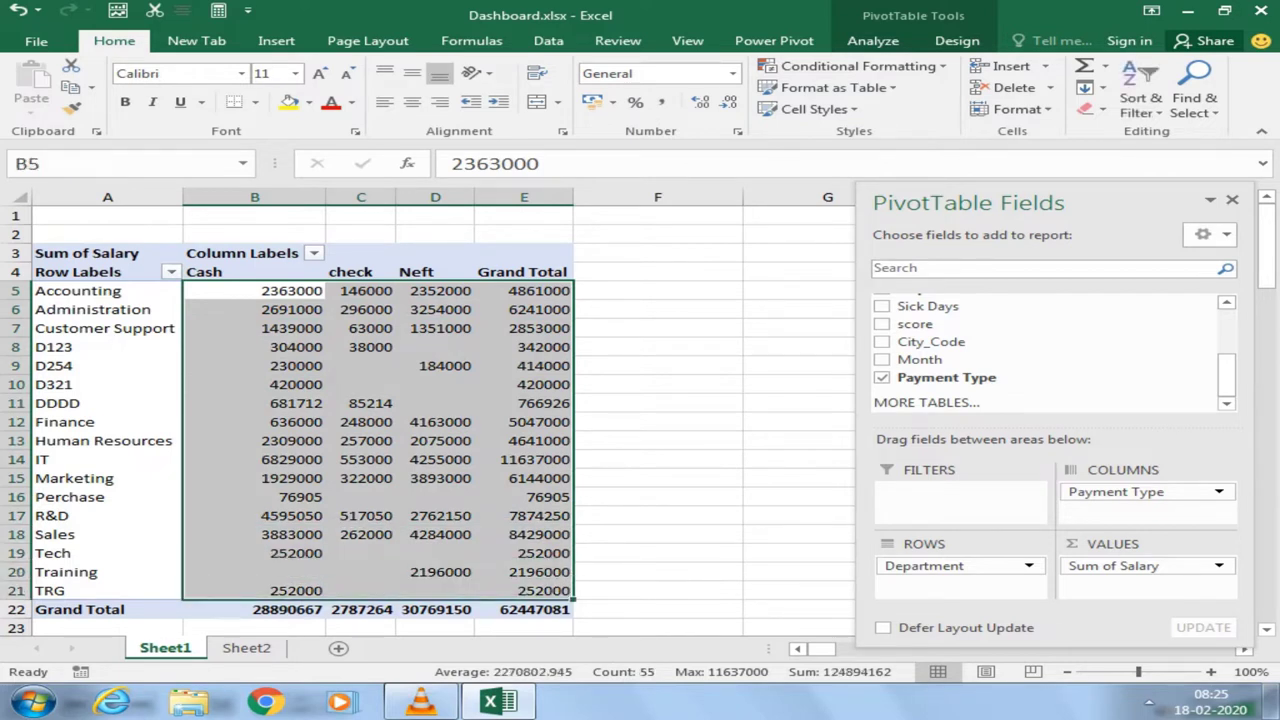
{"action": "left_click", "coordinate": [254, 571]}
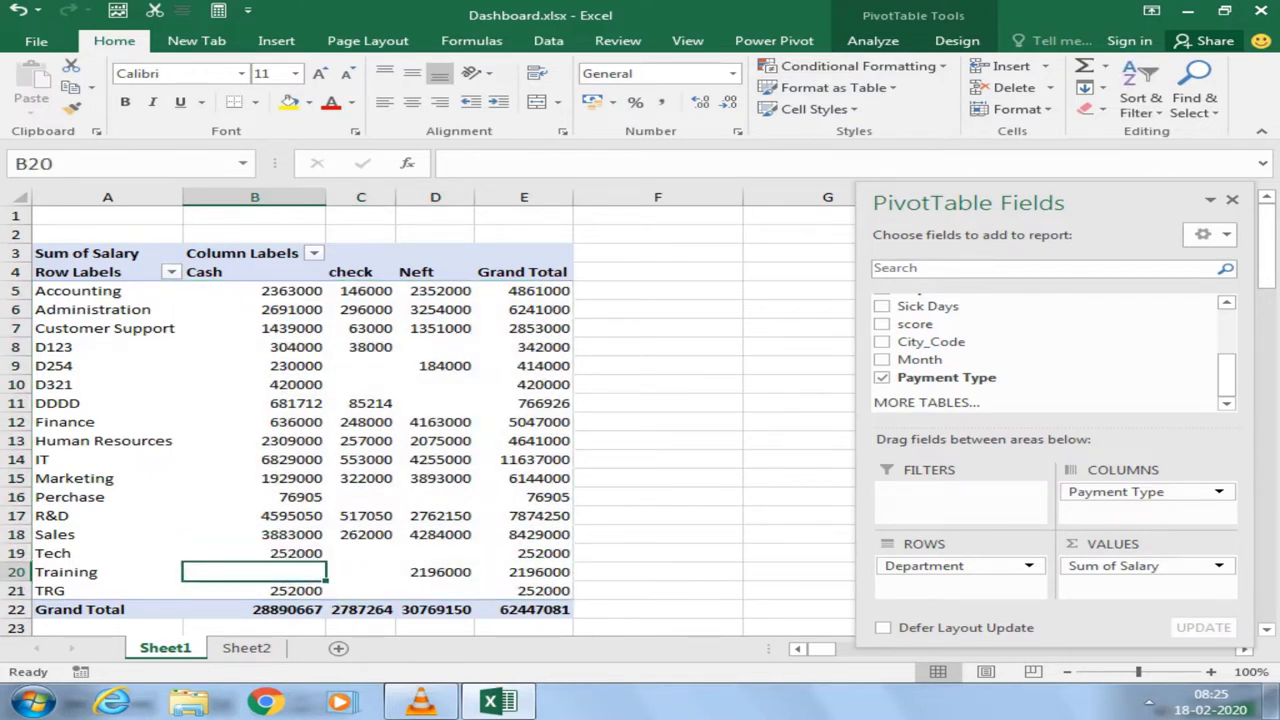
{"action": "mouse_move", "coordinate": [254, 571]}
{"action": "left_mouse_down"}
{"action": "mouse_move", "coordinate": [254, 290]}
{"action": "mouse_move", "coordinate": [254, 553]}
{"action": "left_mouse_up"}
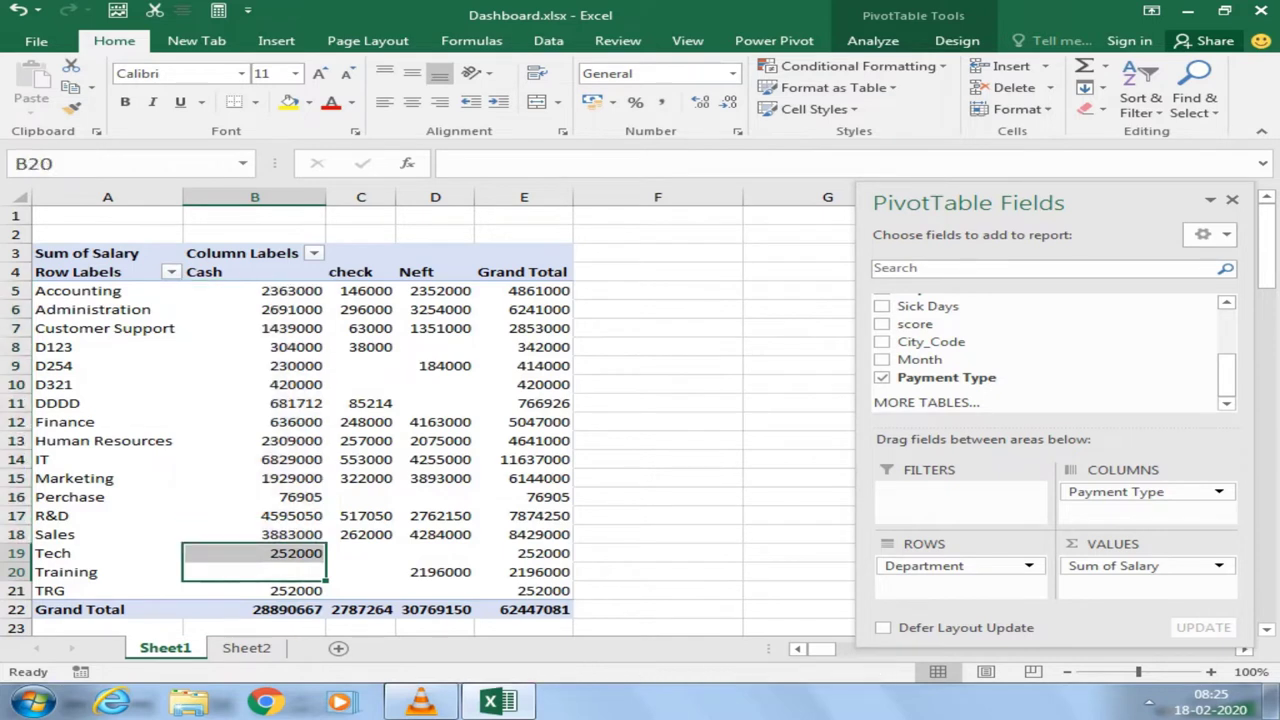
{"action": "mouse_move", "coordinate": [361, 571]}
{"action": "left_mouse_down"}
{"action": "mouse_move", "coordinate": [435, 365]}
{"action": "mouse_move", "coordinate": [361, 290]}
{"action": "left_mouse_up"}
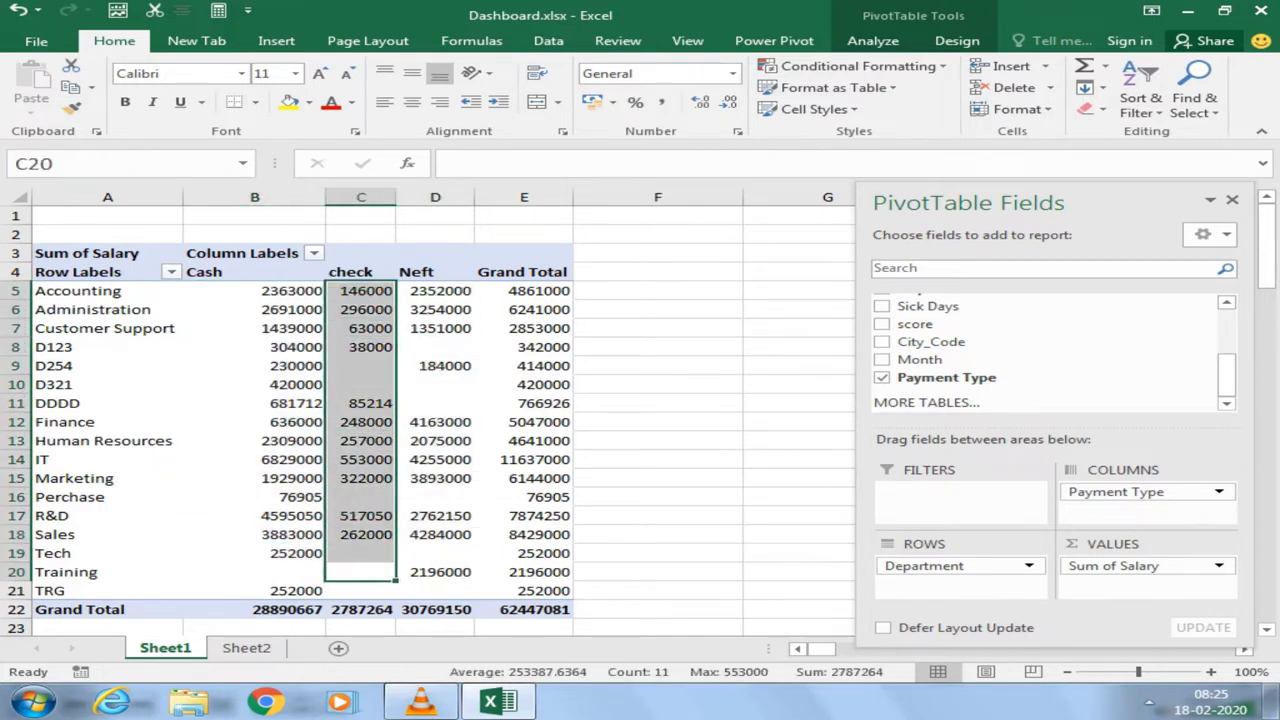
{"action": "left_click", "coordinate": [435, 571]}
{"action": "left_click_drag", "start_coordinate": [435, 571], "coordinate": [435, 290]}
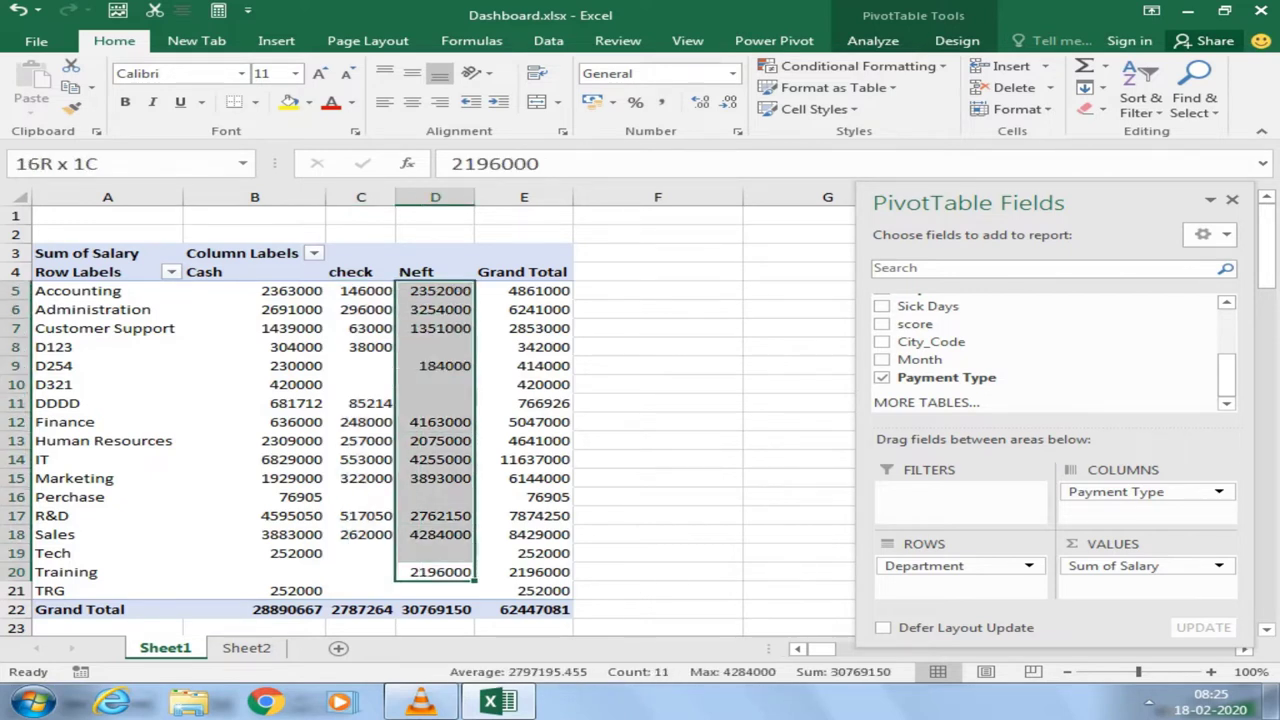
{"action": "left_click", "coordinate": [361, 440]}
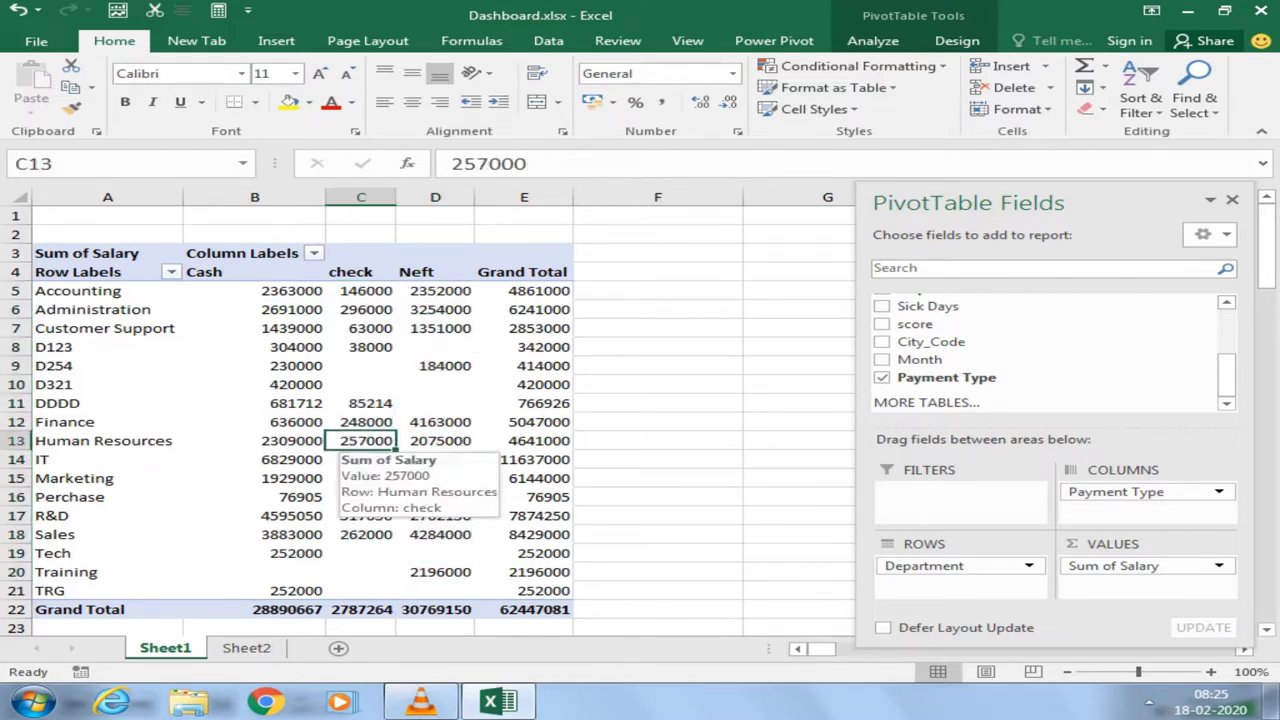
{"action": "left_click", "coordinate": [290, 290]}
{"action": "left_click_drag", "start_coordinate": [290, 290], "coordinate": [440, 309]}
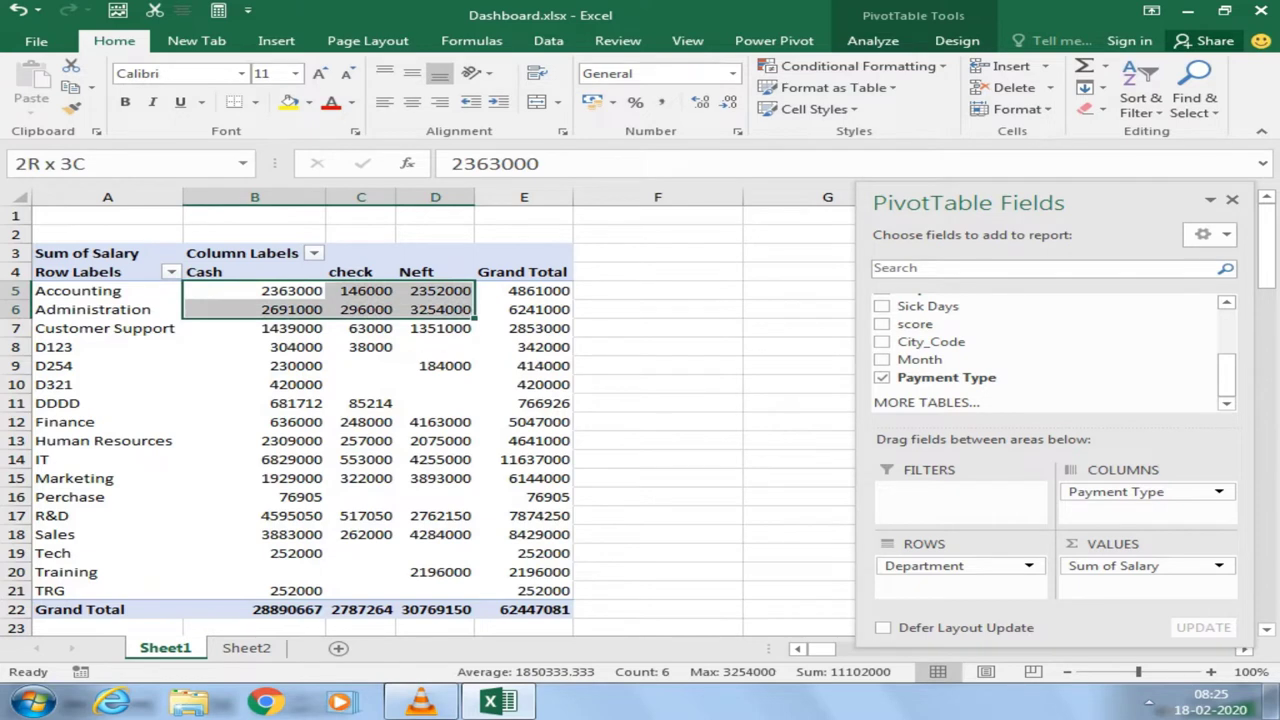
{"action": "left_click", "coordinate": [290, 290]}
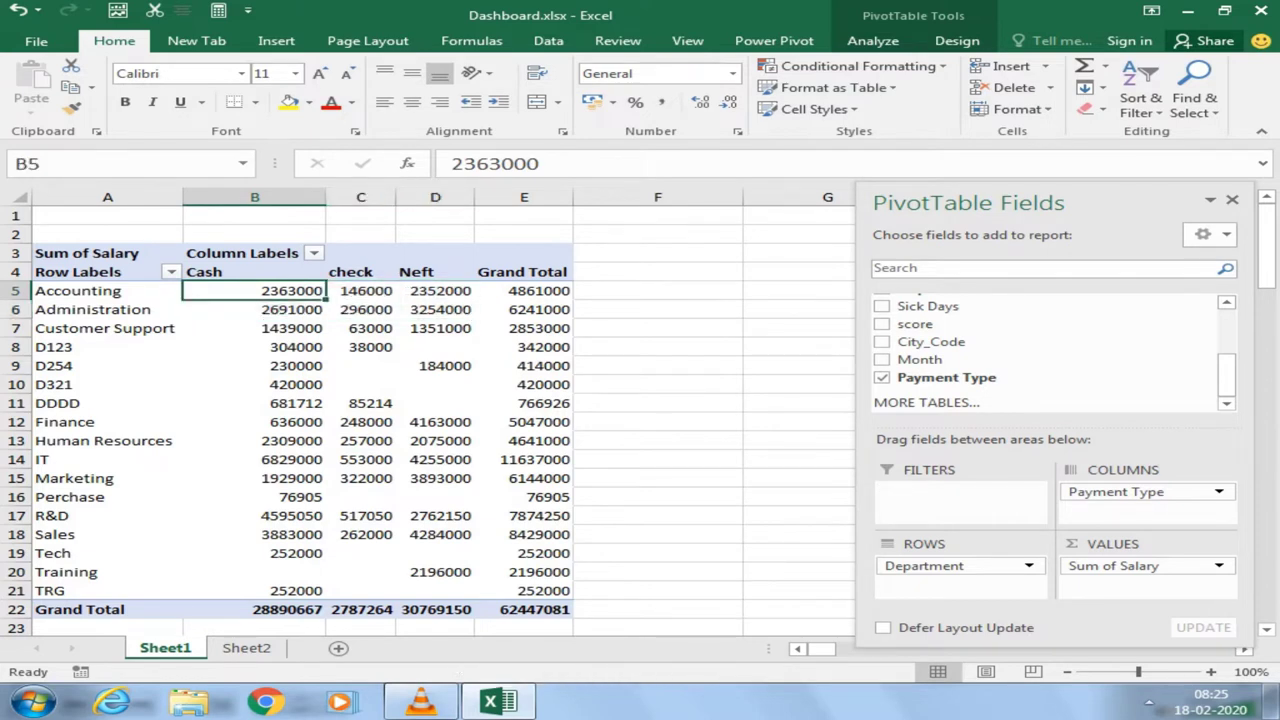
{"action": "left_click_drag", "start_coordinate": [290, 290], "coordinate": [440, 290]}
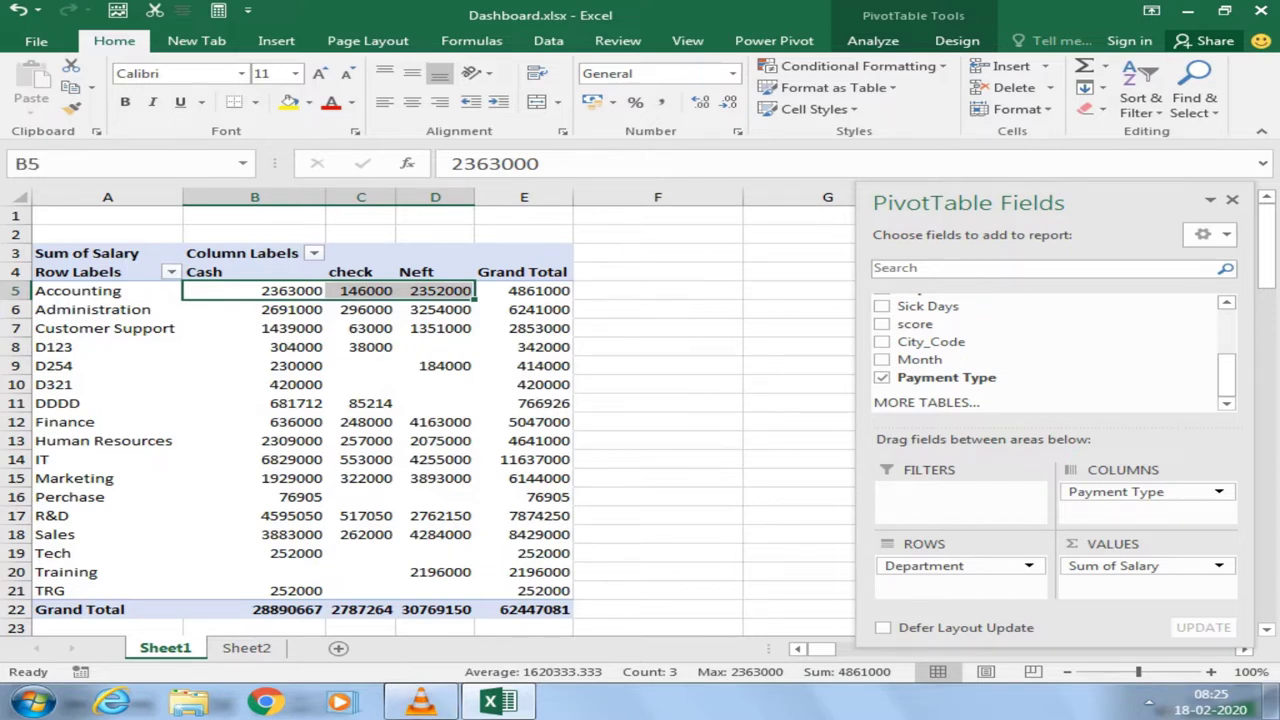
{"action": "left_click", "coordinate": [254, 572]}
{"action": "left_click", "coordinate": [360, 572]}
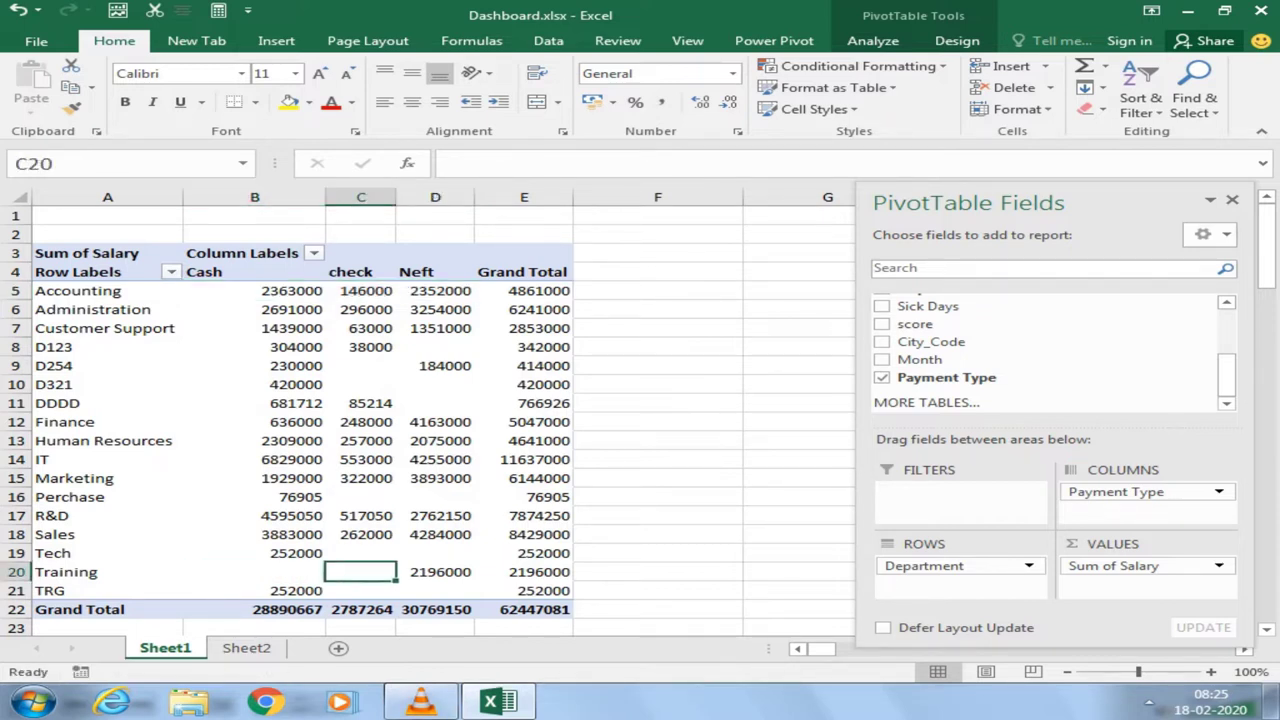
{"action": "left_click", "coordinate": [435, 572]}
{"action": "left_click", "coordinate": [435, 553]}
{"action": "left_click", "coordinate": [435, 497]}
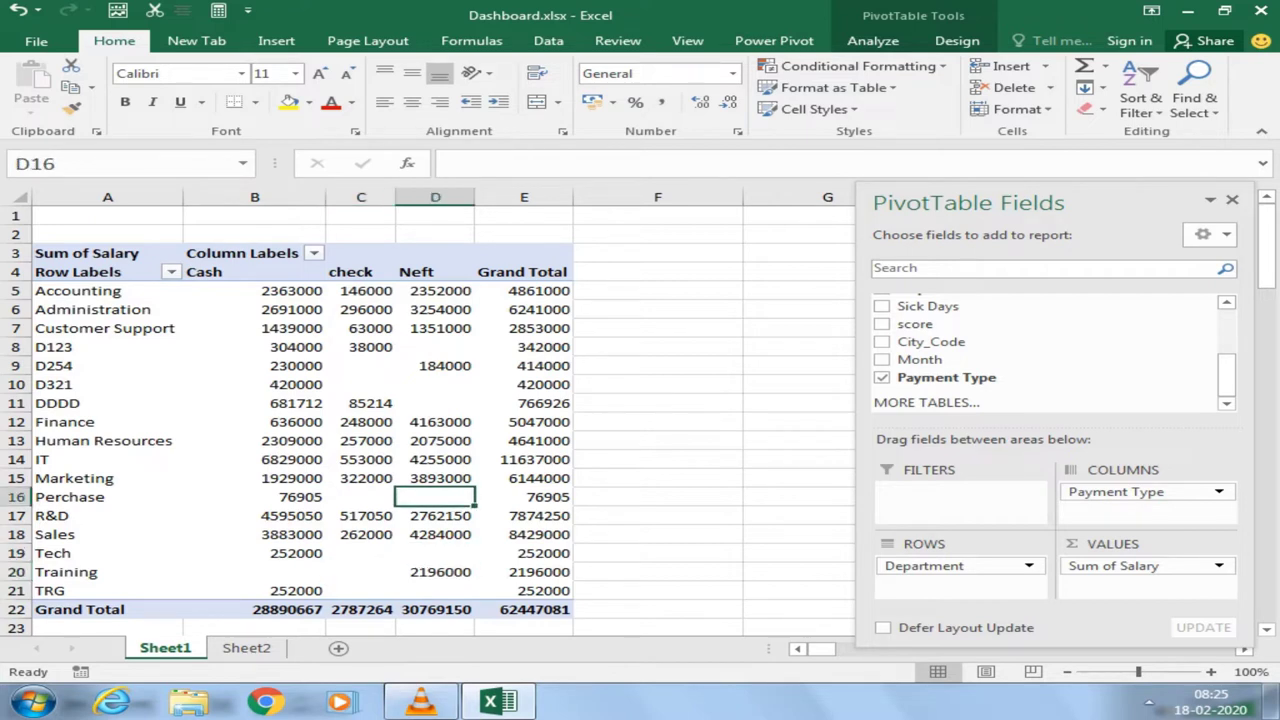
Step: Set the PivotTable Options to show ** for empty cells
{"action": "right_click", "coordinate": [438, 386]}
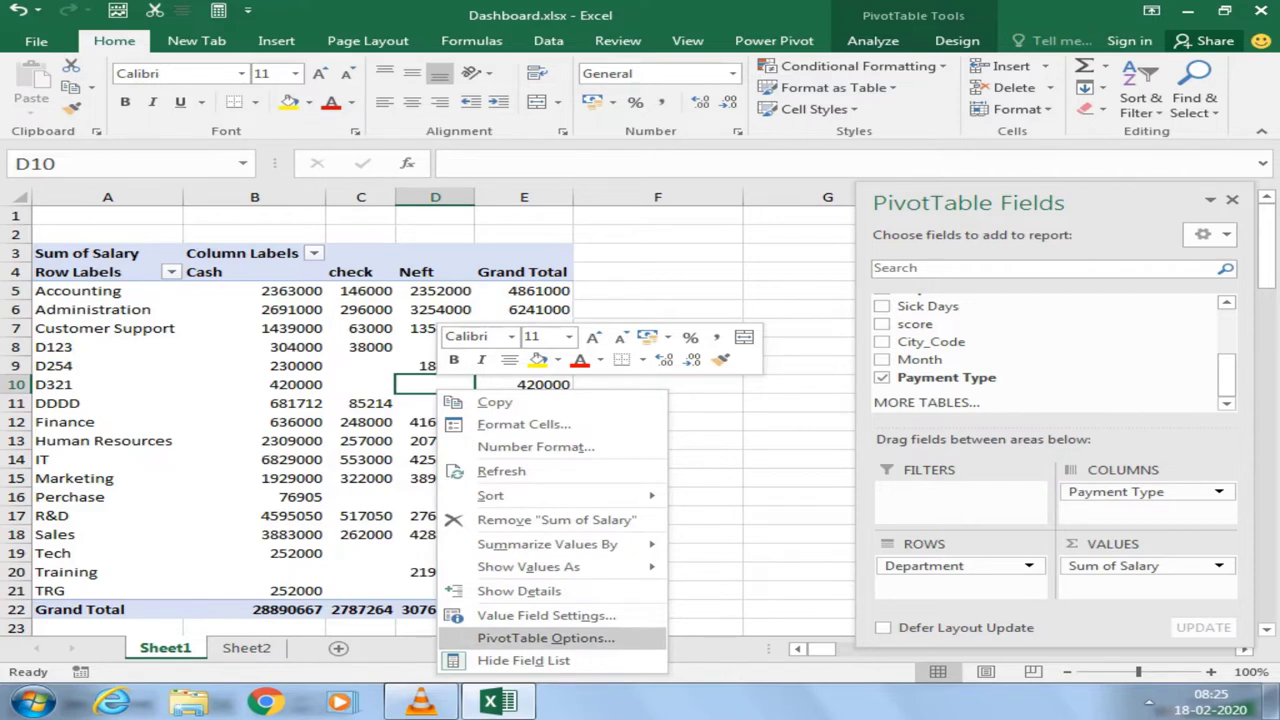
{"action": "left_click", "coordinate": [545, 638]}
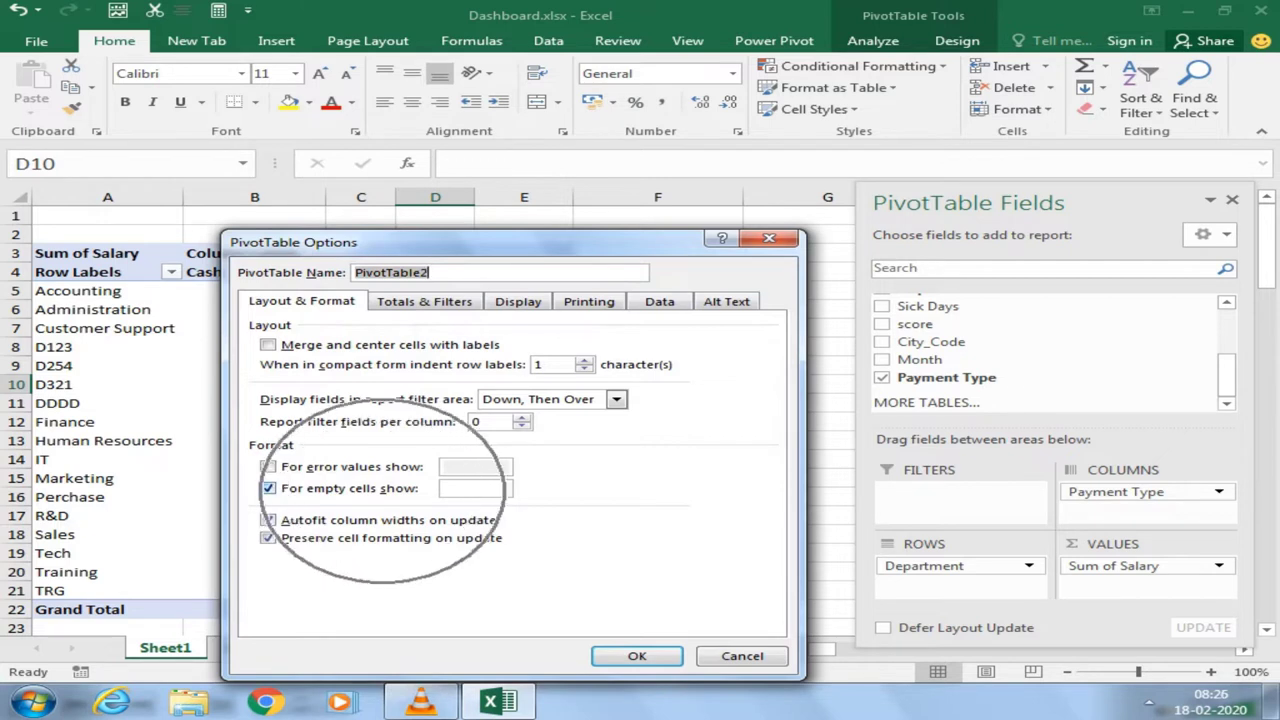
{"action": "left_click", "coordinate": [475, 488]}
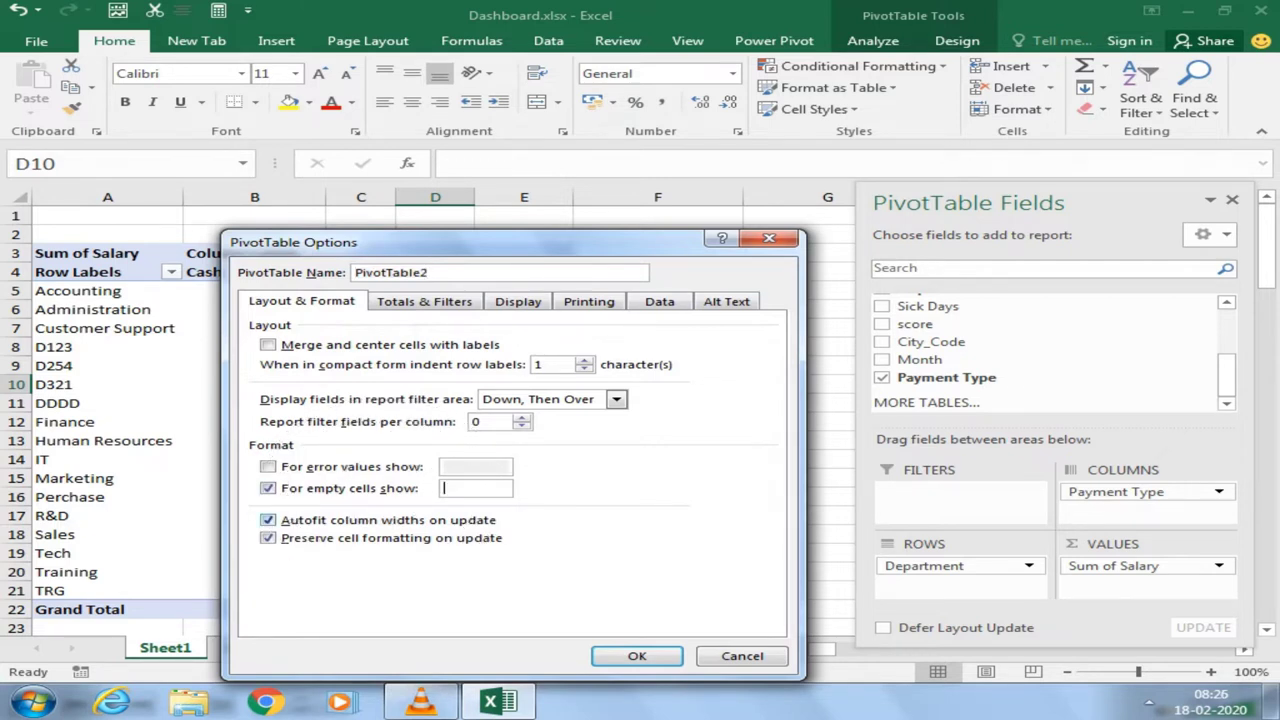
{"action": "type", "text": "**"}
{"action": "key", "text": "Return"}
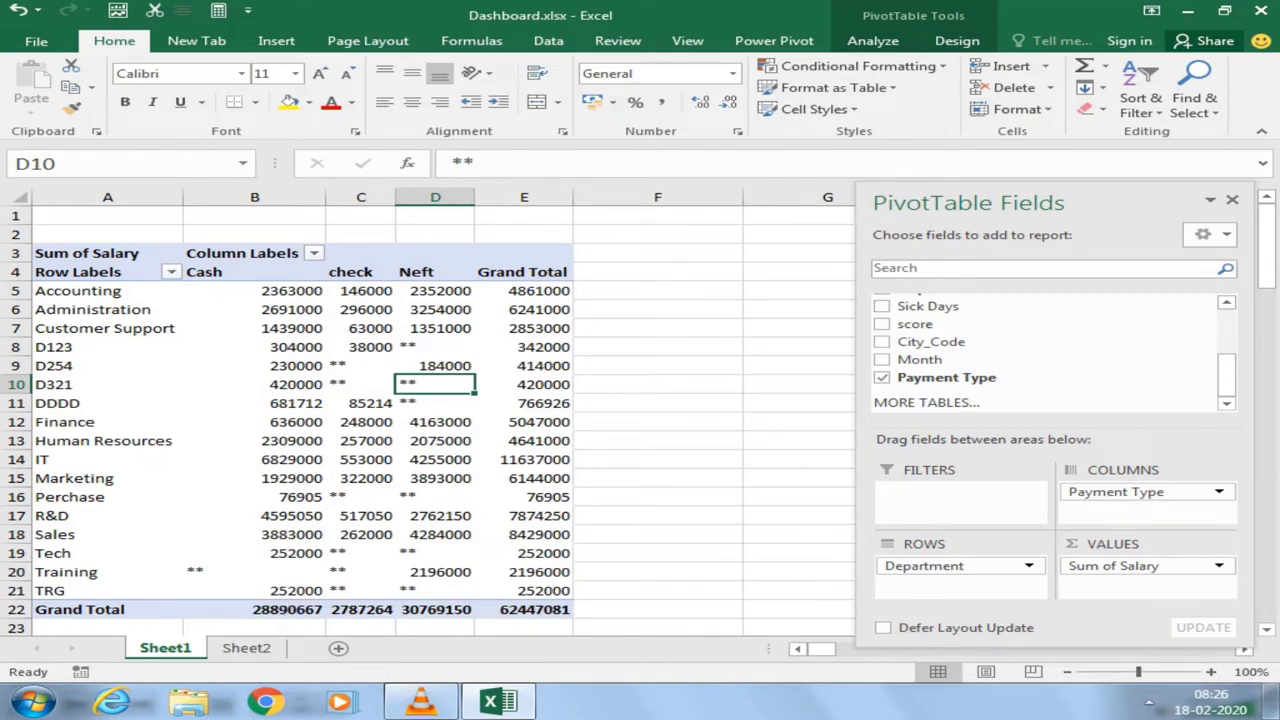
Step: Clear the ** empty-cell setting back to blank, then start typing 16384 in F2
{"action": "right_click", "coordinate": [420, 382]}
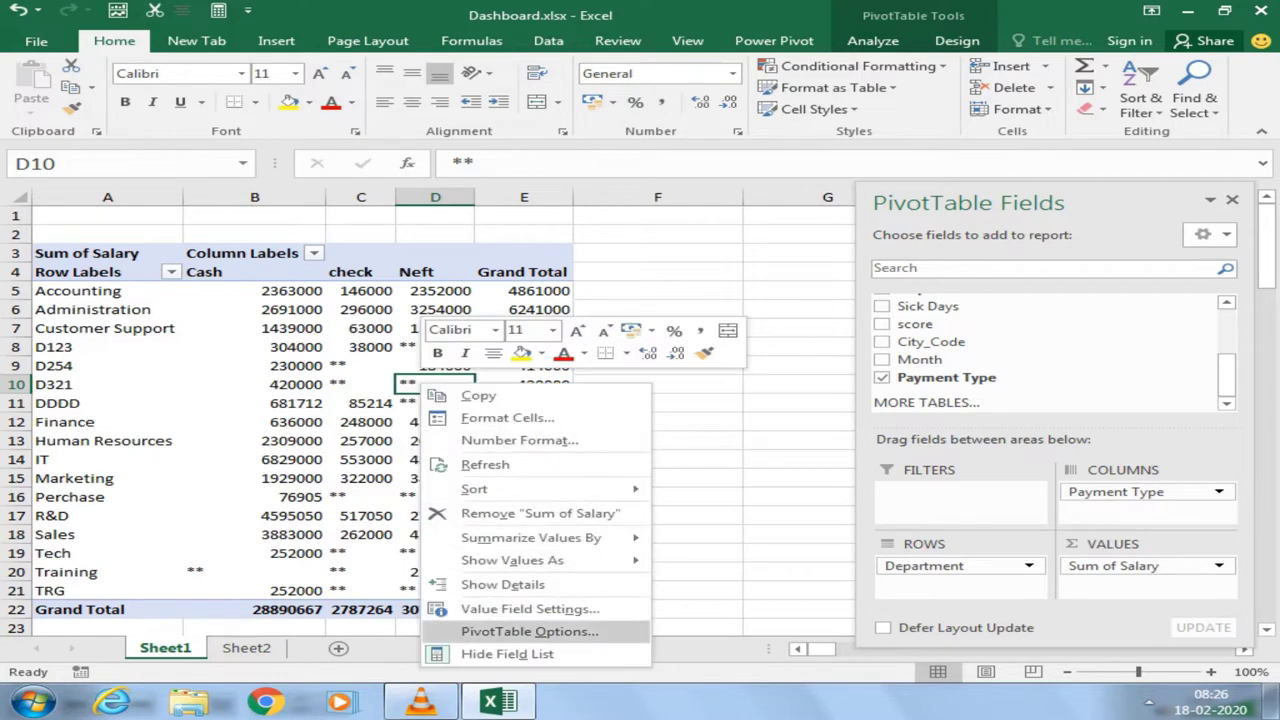
{"action": "left_click", "coordinate": [470, 632]}
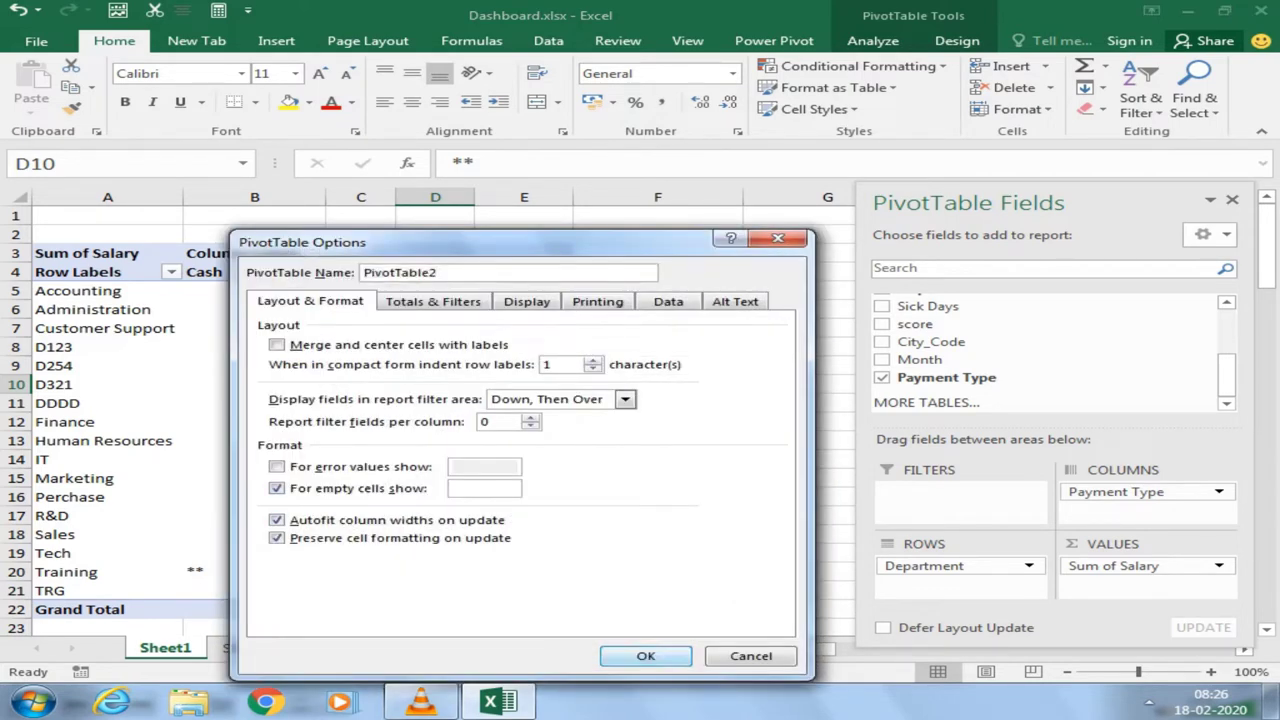
{"action": "left_click", "coordinate": [645, 656]}
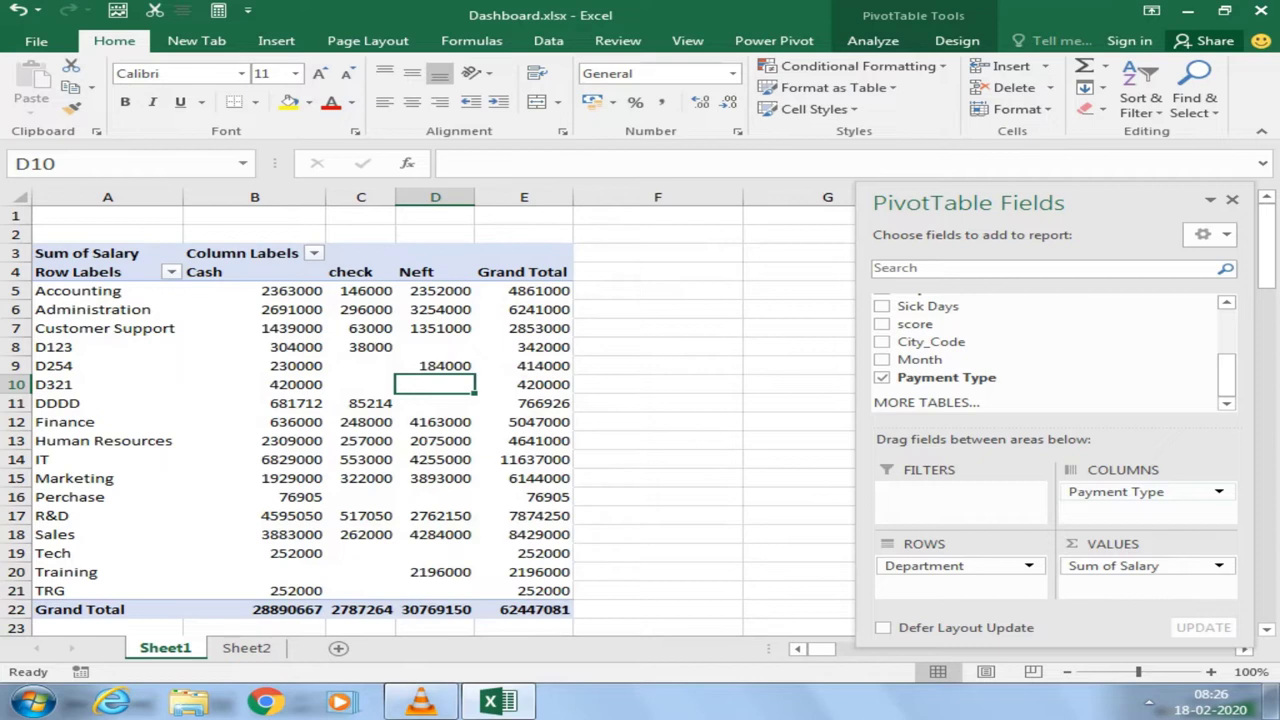
{"action": "left_click", "coordinate": [657, 234]}
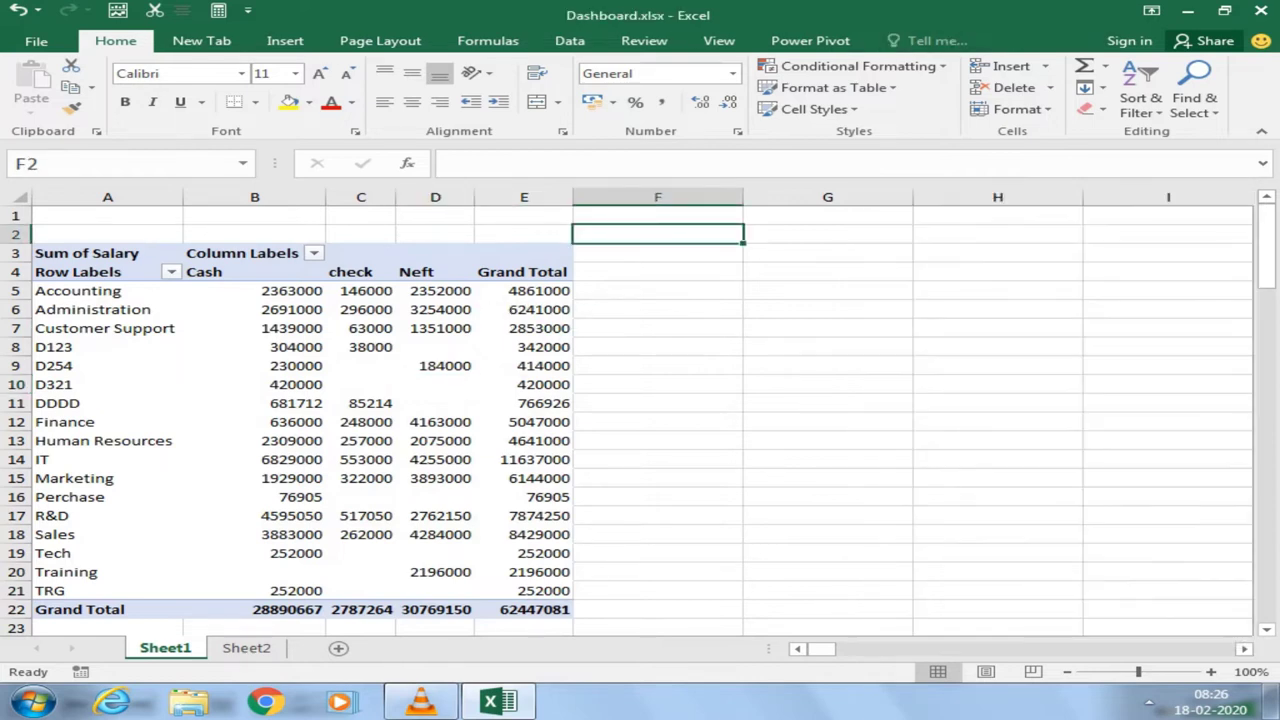
{"action": "type", "text": "163"}
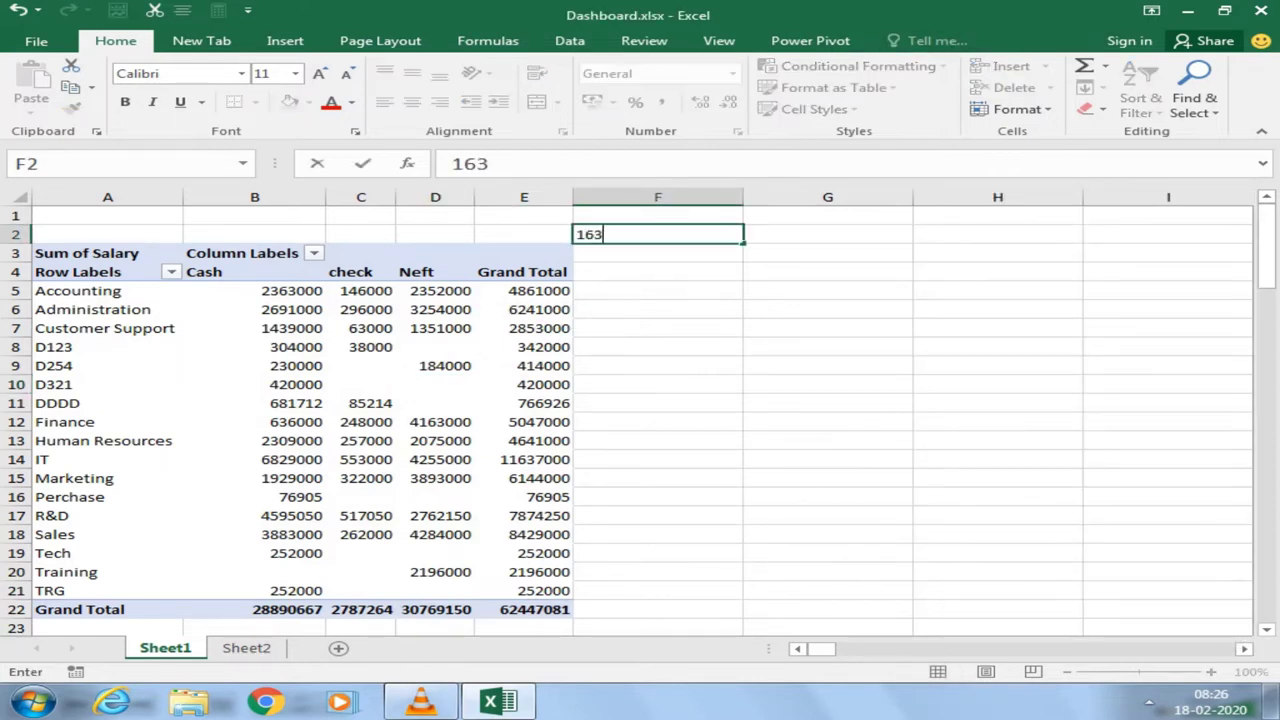
{"action": "type", "text": "84"}
Step: Commit the number in F2, then delete it
{"action": "key", "text": "Return"}
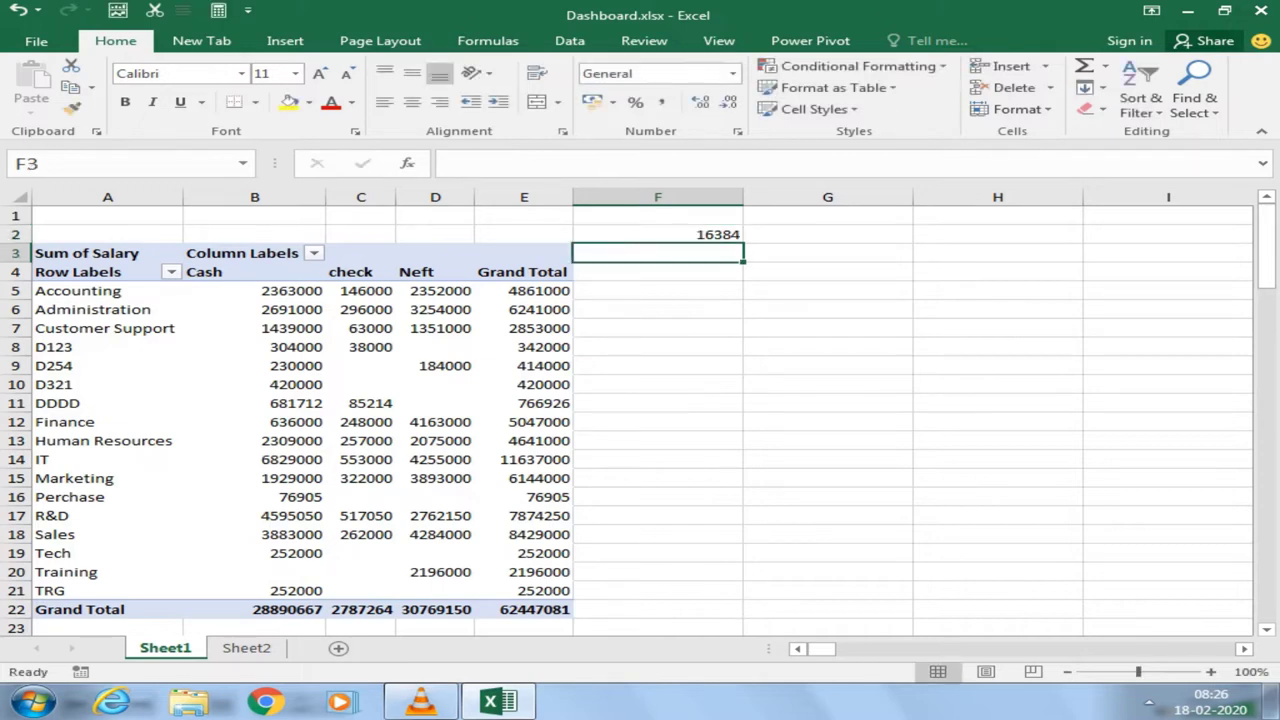
{"action": "left_click", "coordinate": [657, 234]}
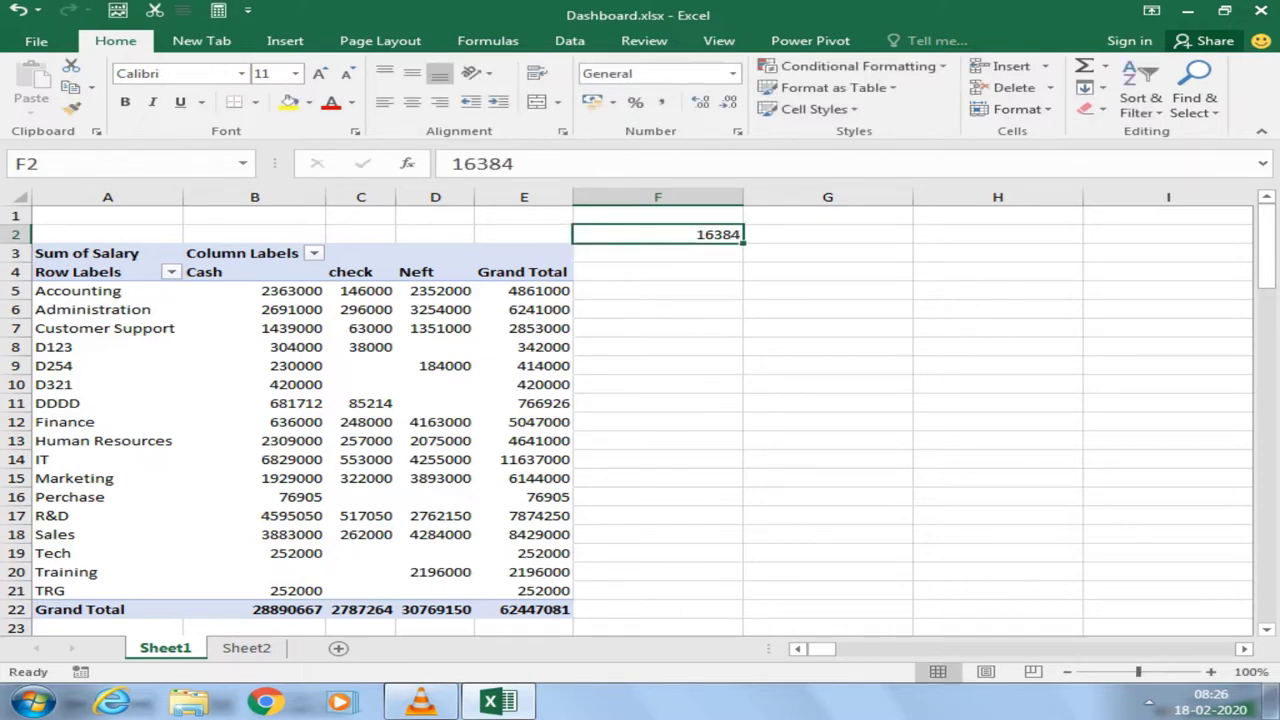
{"action": "key", "text": "Delete"}
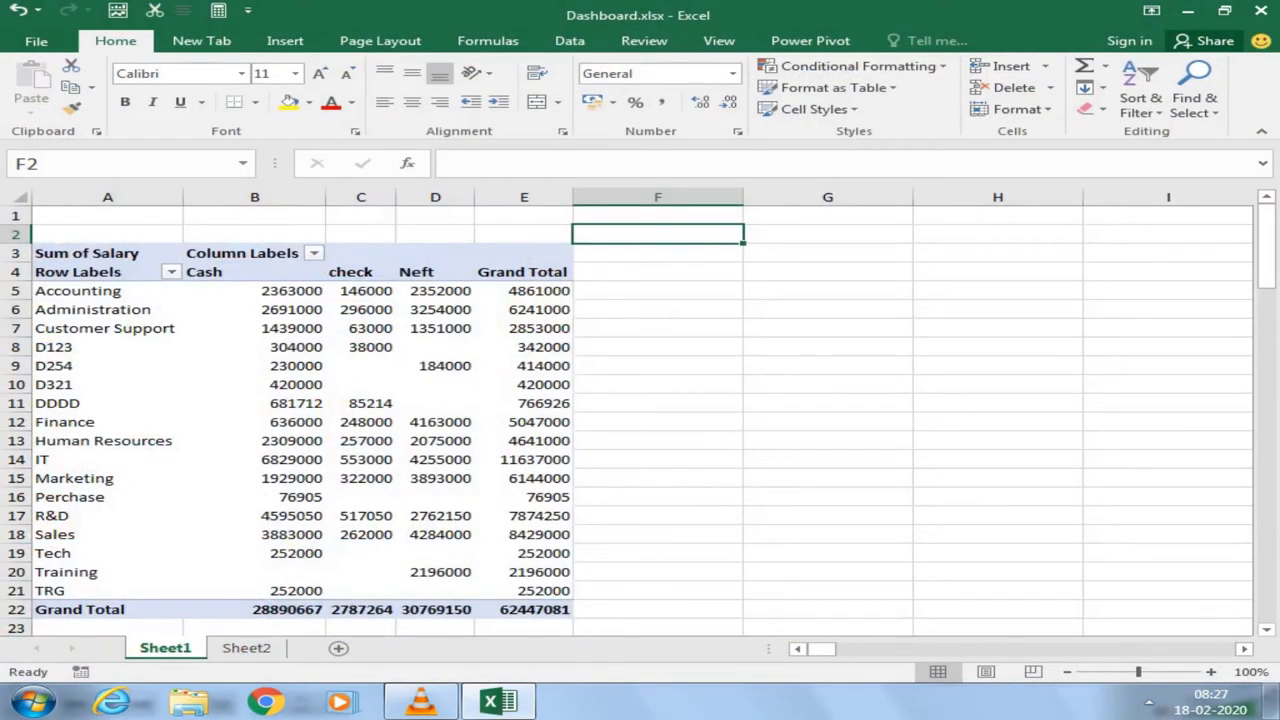
Step: Check the sheet ends at row 1048576, then return to cell F2
{"action": "key", "text": "ctrl+Down"}
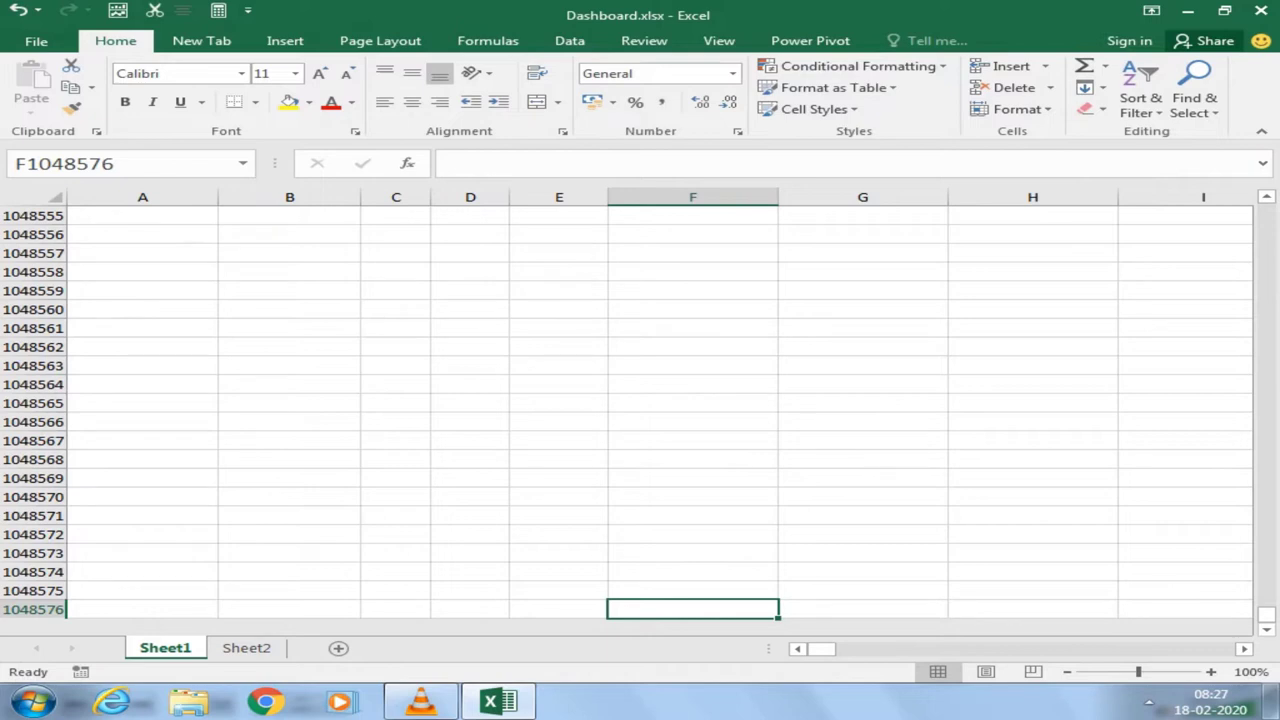
{"action": "key", "text": "ctrl+Up"}
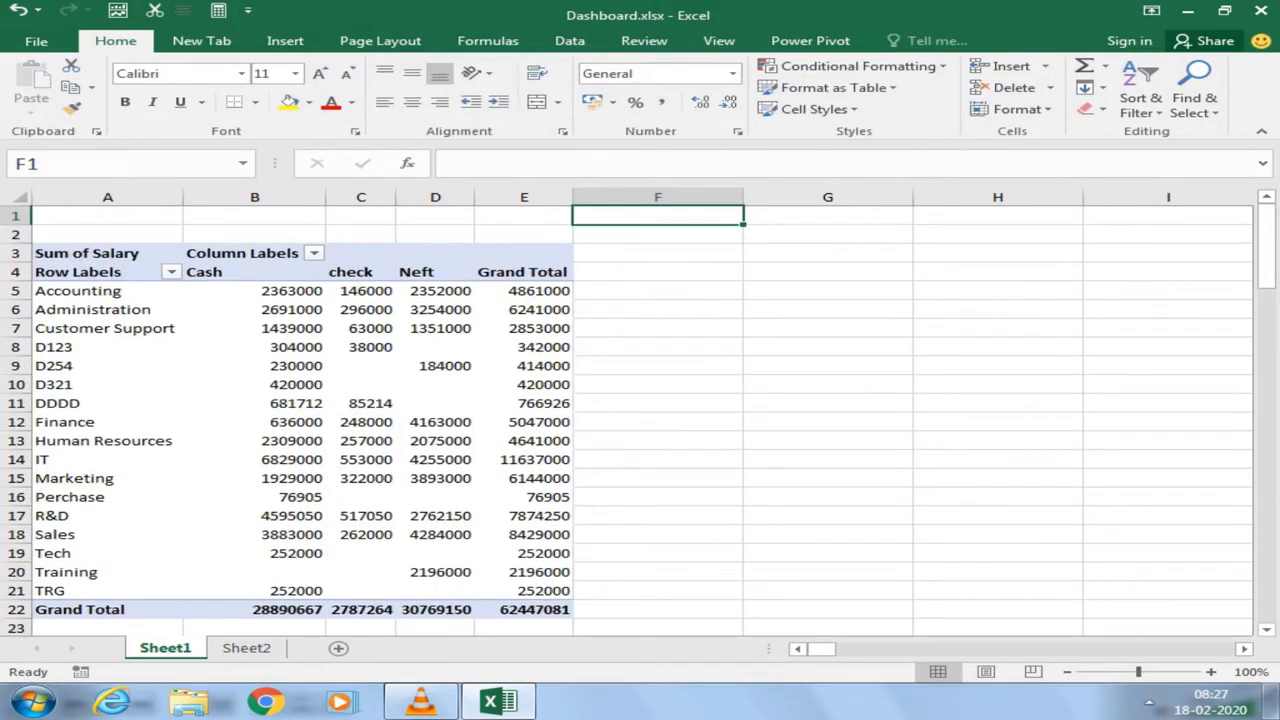
{"action": "left_click", "coordinate": [657, 252]}
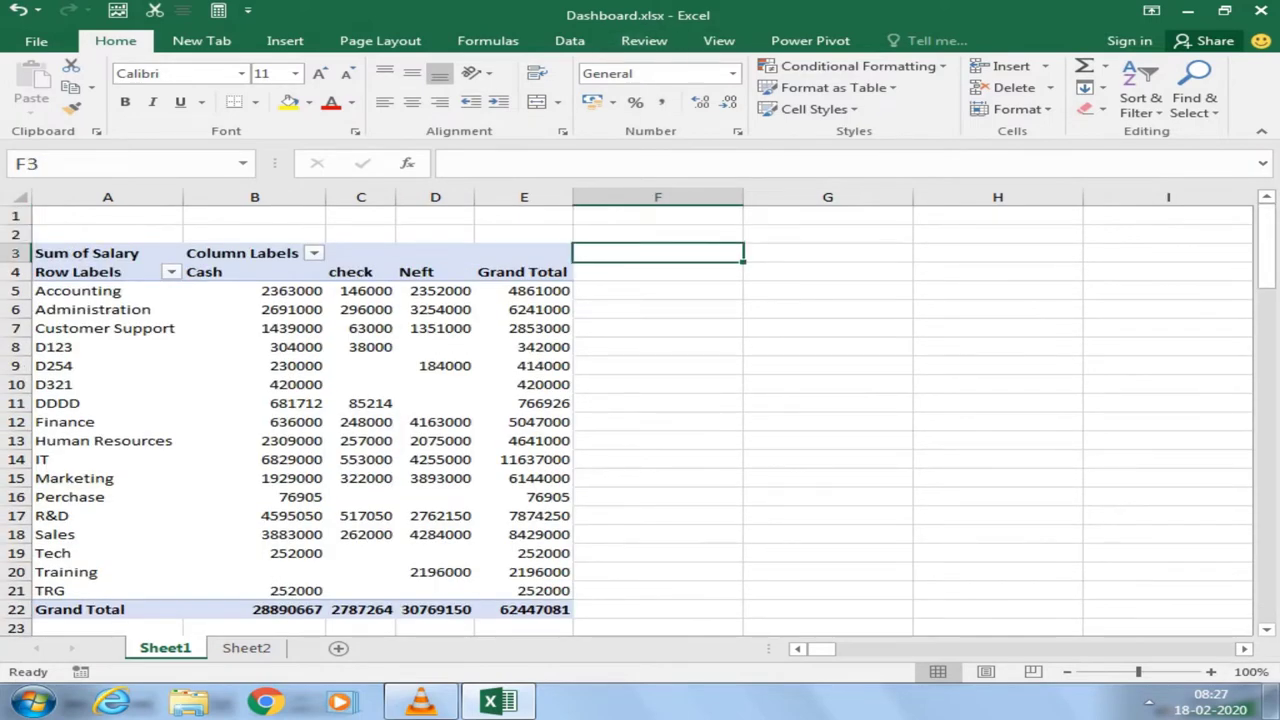
{"action": "key", "text": "Right"}
{"action": "key", "text": "Left"}
{"action": "key", "text": "Up"}
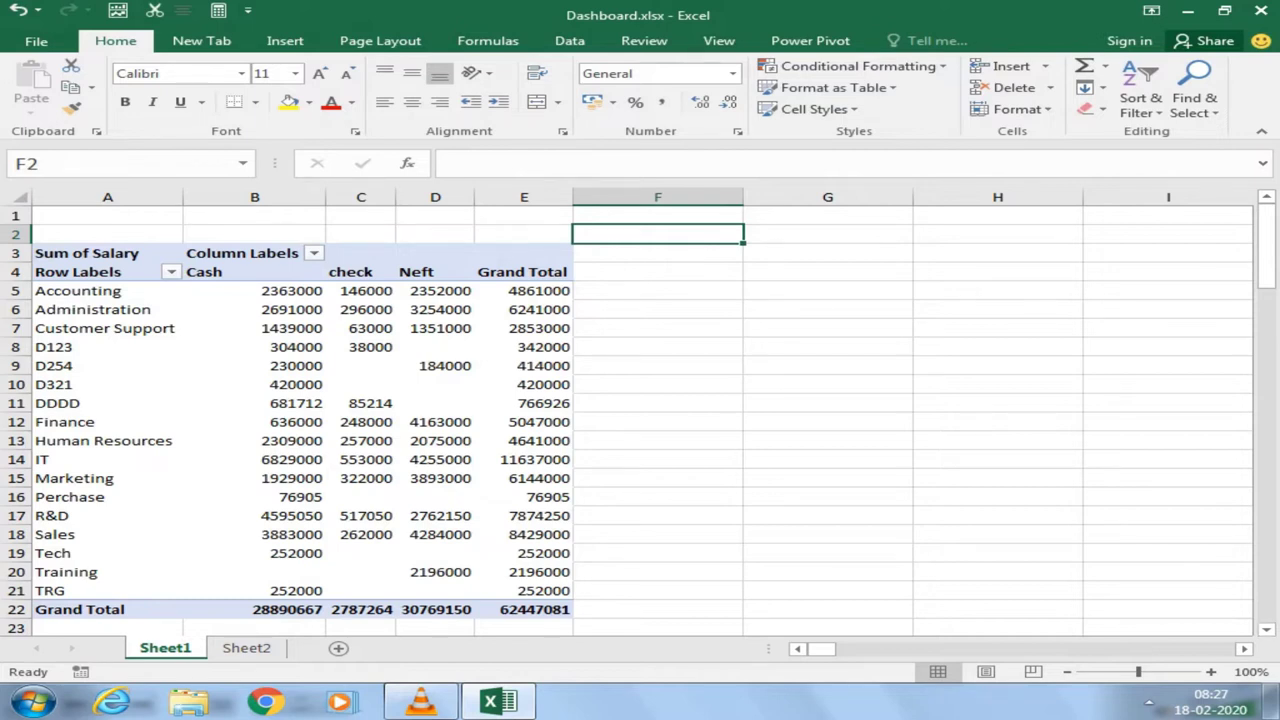
{"action": "type", "text": "171739"}
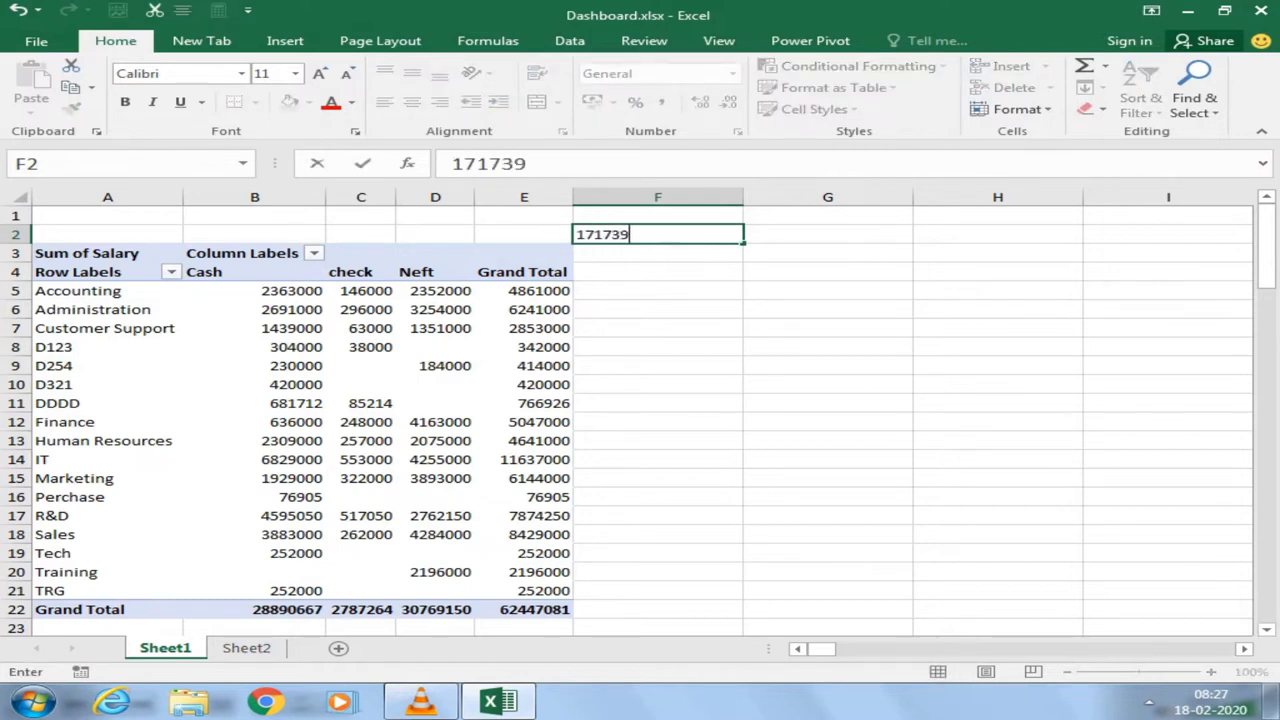
{"action": "type", "text": "86184"}
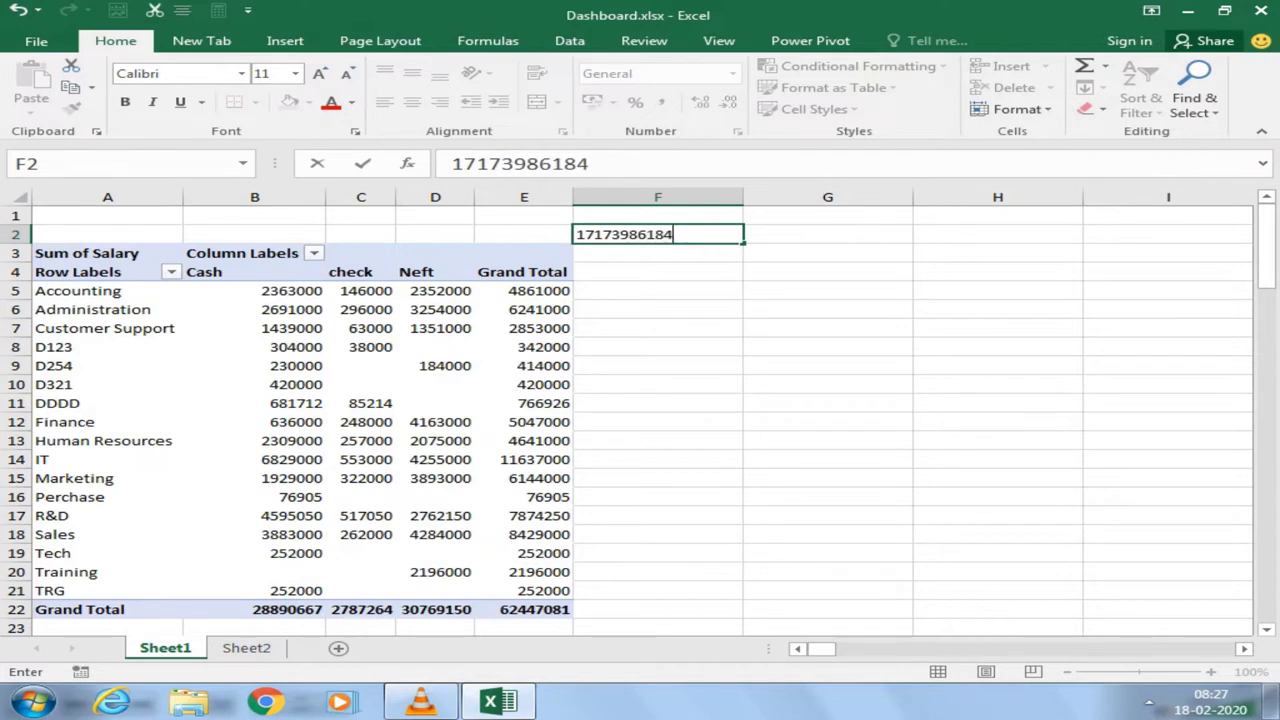
{"action": "key", "text": "Return"}
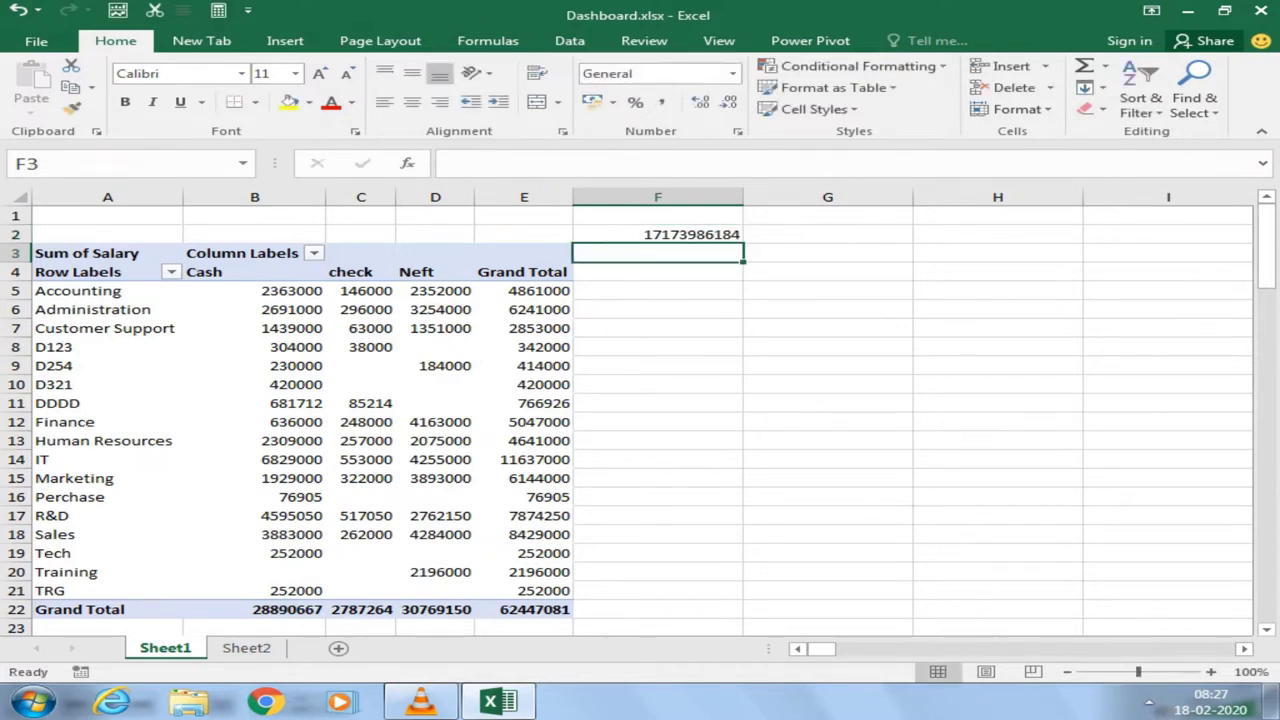
{"action": "key", "text": "Up"}
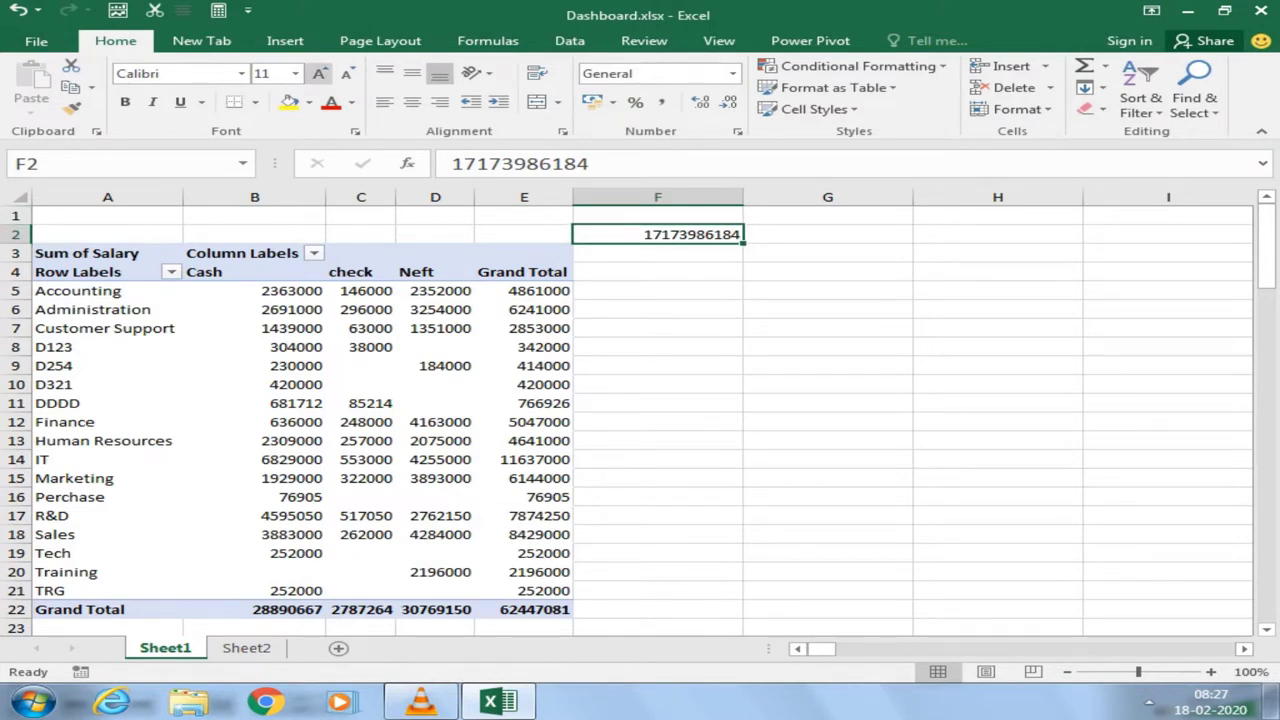
{"action": "left_click", "coordinate": [319, 74]}
{"action": "left_click", "coordinate": [319, 74]}
{"action": "left_click", "coordinate": [319, 74]}
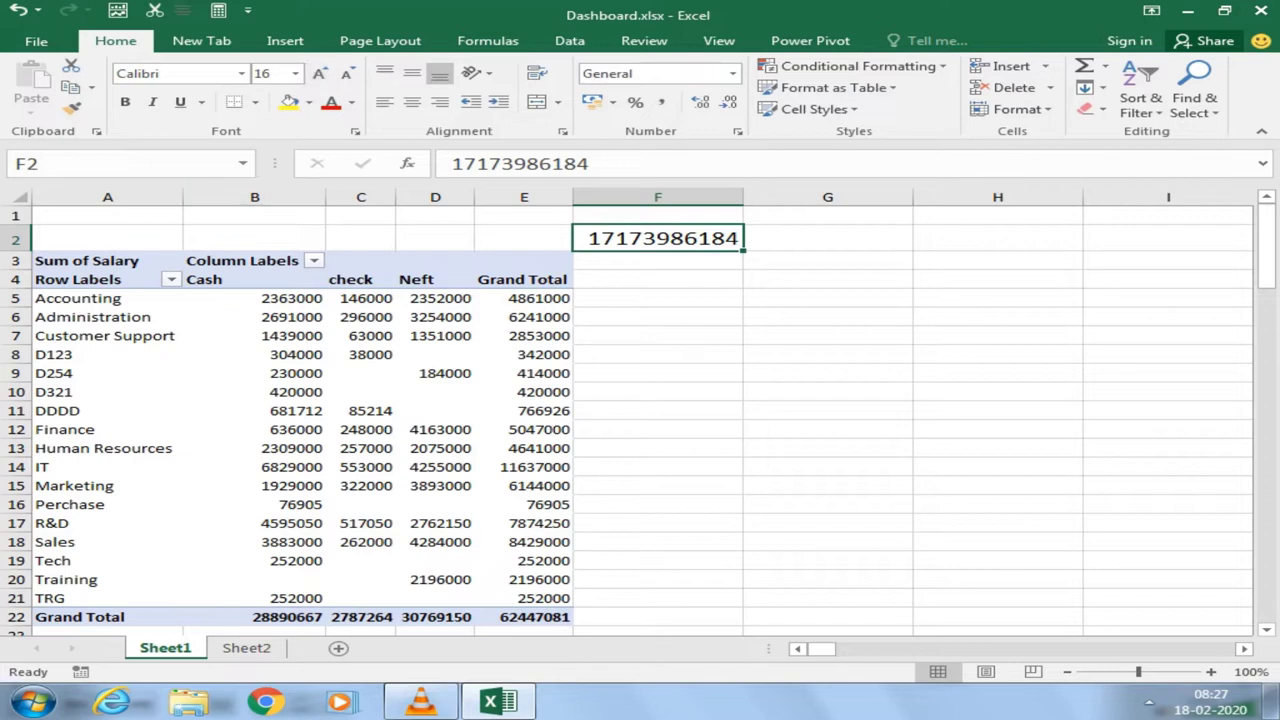
{"action": "type", "text": "1717"}
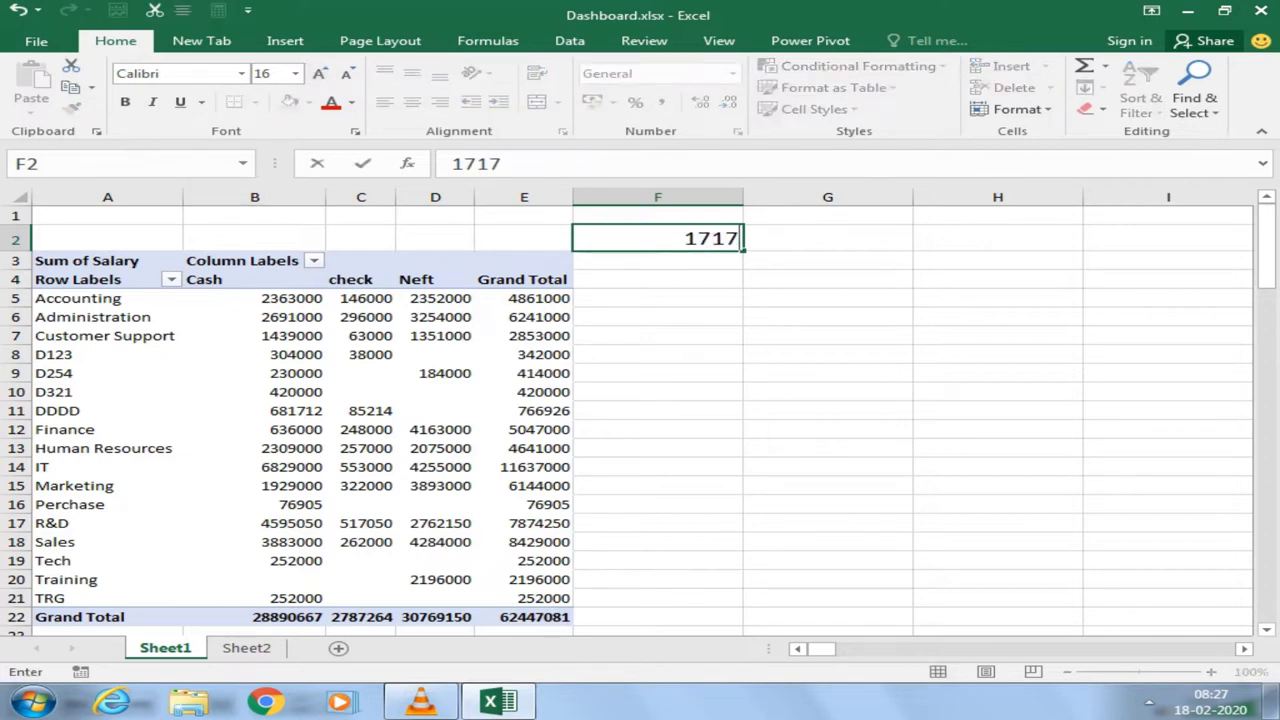
{"action": "type", "text": "98691"}
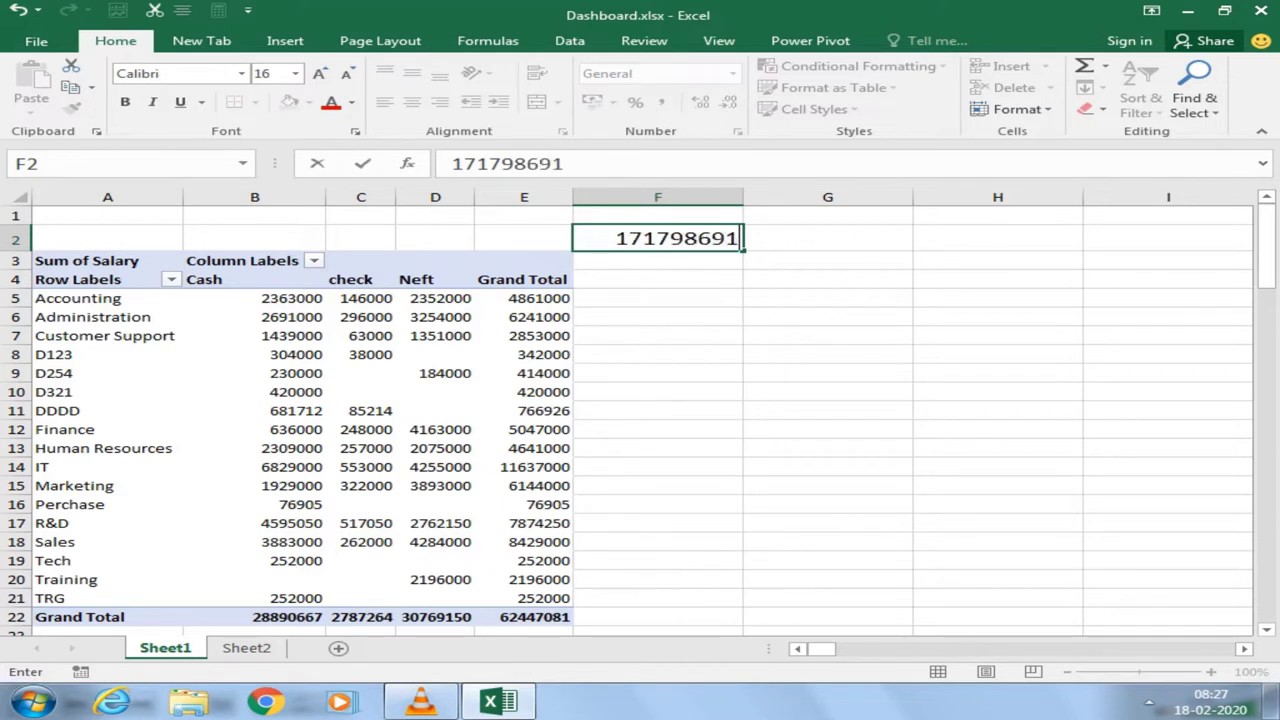
{"action": "type", "text": "84"}
{"action": "key", "text": "Return"}
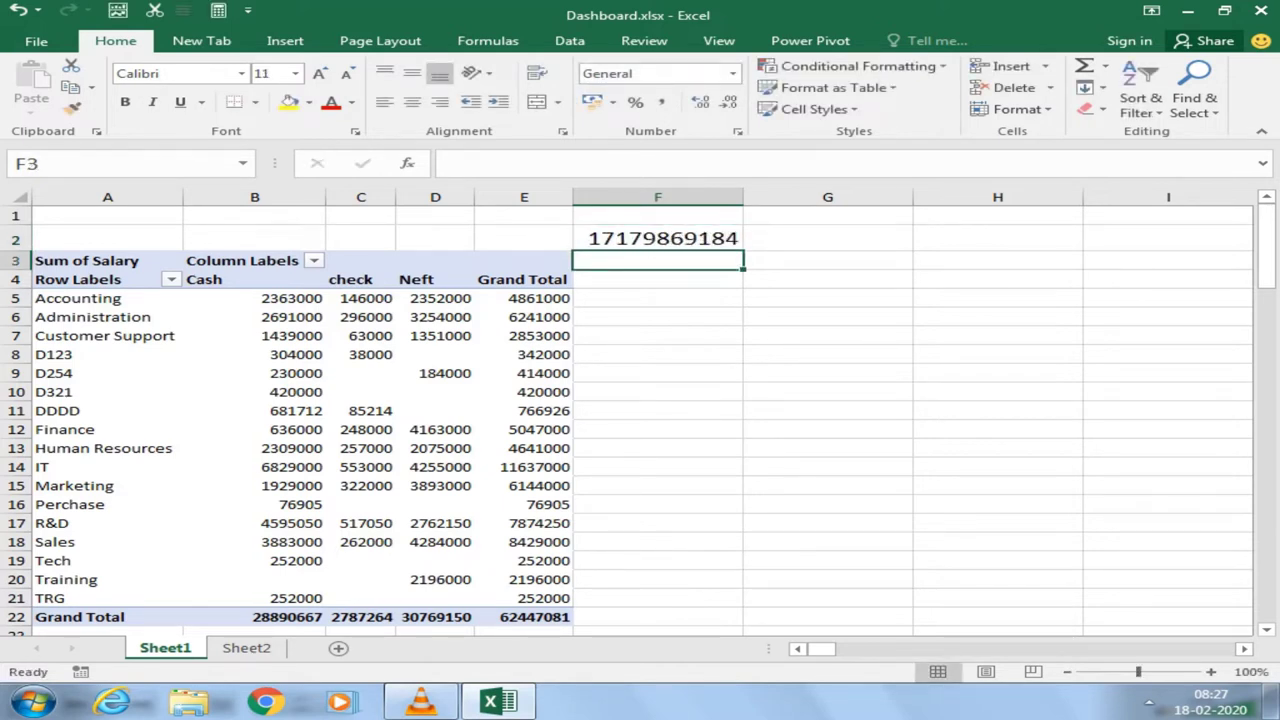
Step: Calculate =16384*1048576 in G3 and copy F2's 16pt formatting onto it with Format Painter
{"action": "left_click", "coordinate": [827, 260]}
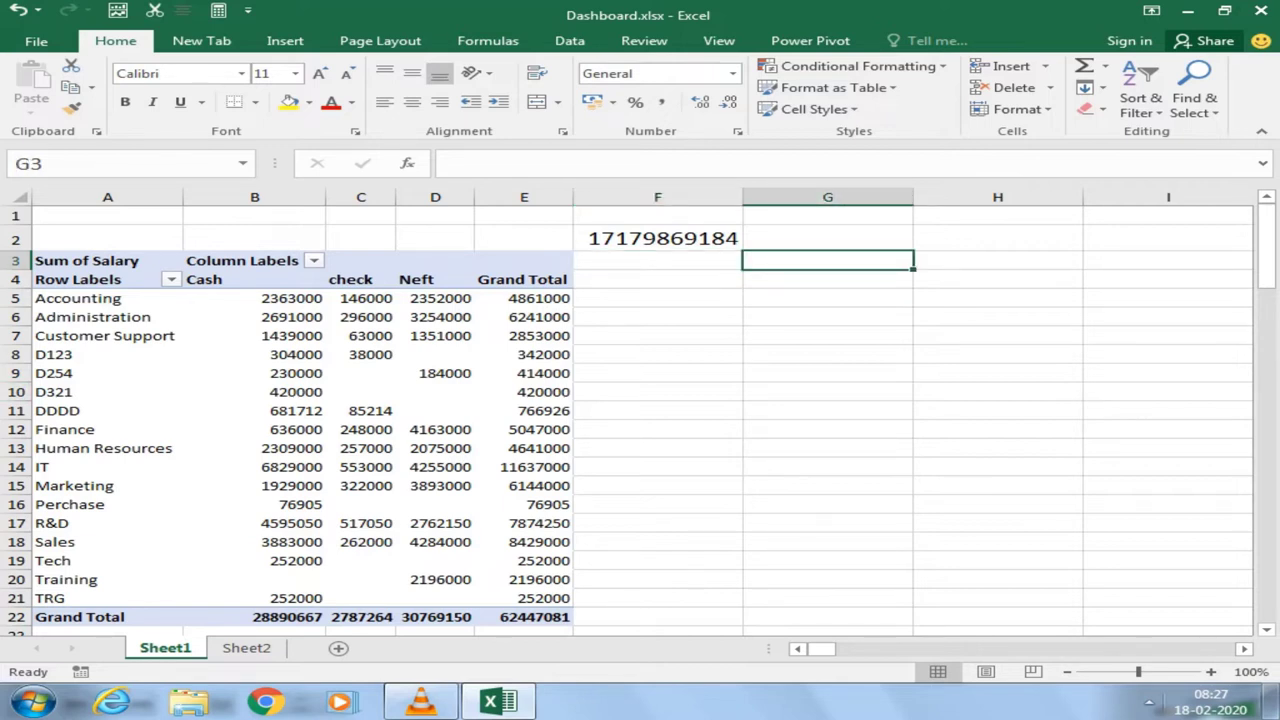
{"action": "type", "text": "=1"}
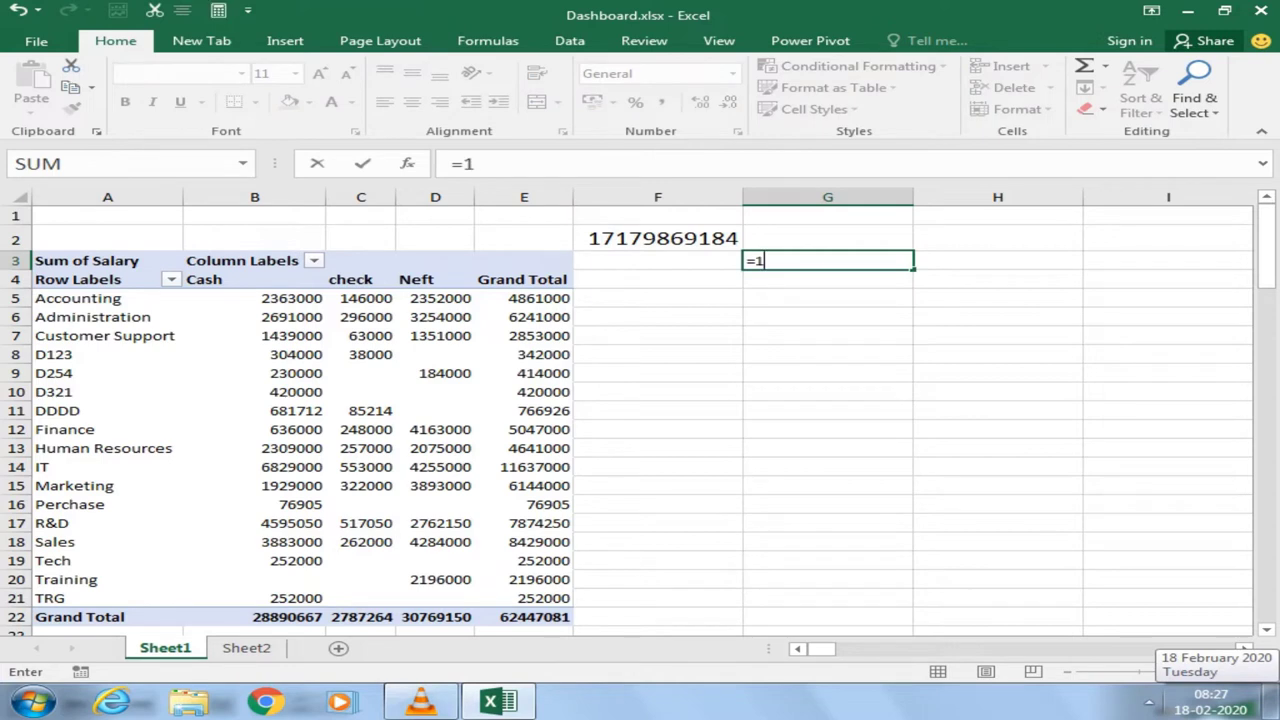
{"action": "type", "text": "6384"}
{"action": "type", "text": "*1"}
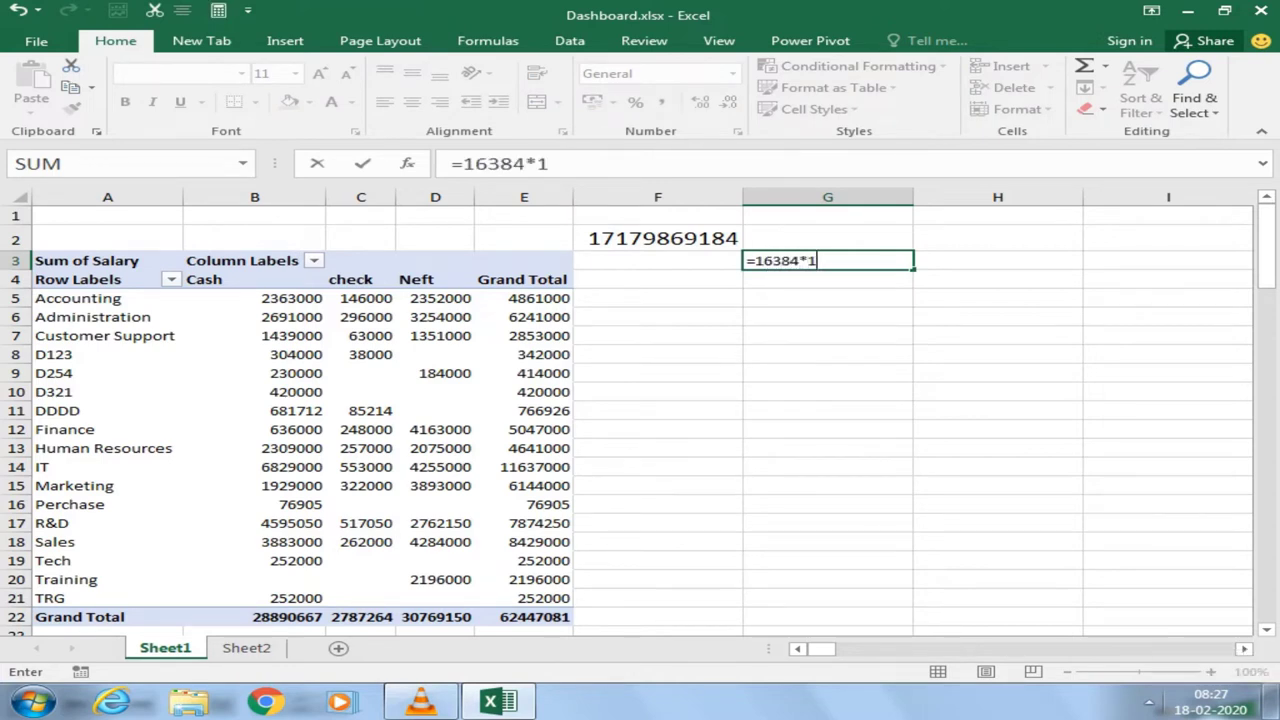
{"action": "type", "text": "0485"}
{"action": "type", "text": "76"}
{"action": "key", "text": "Return"}
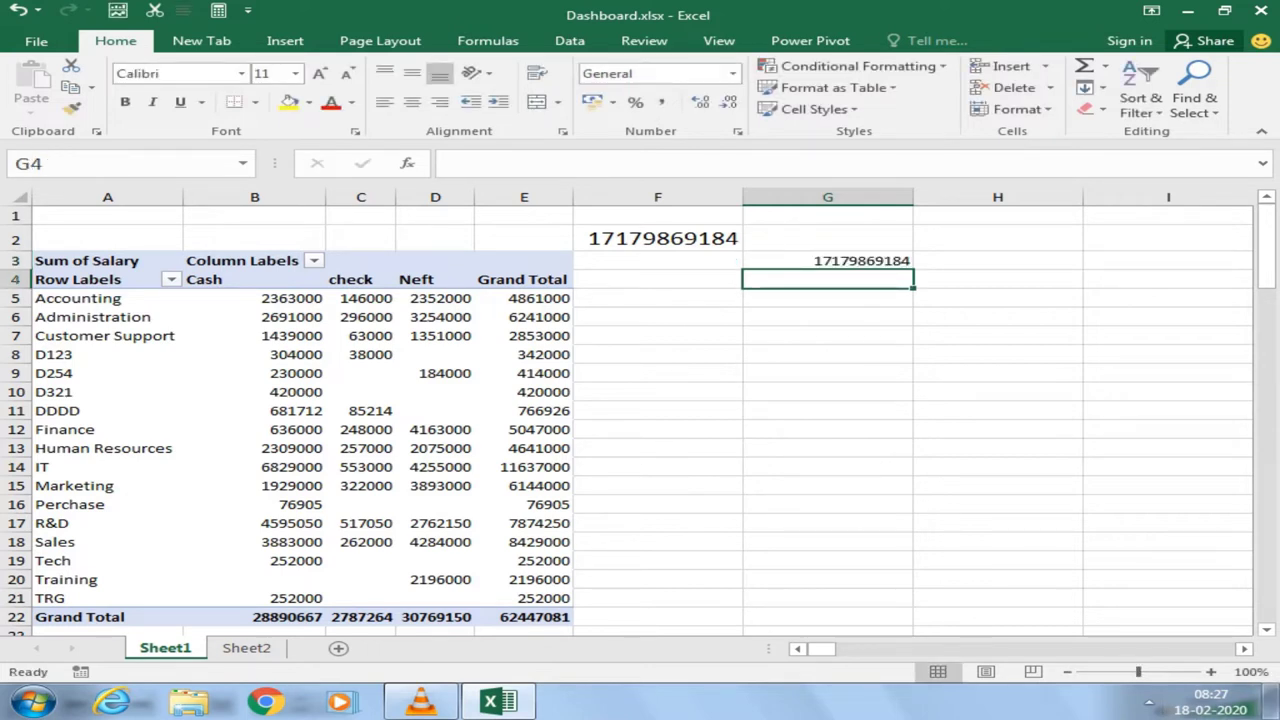
{"action": "left_click", "coordinate": [657, 238]}
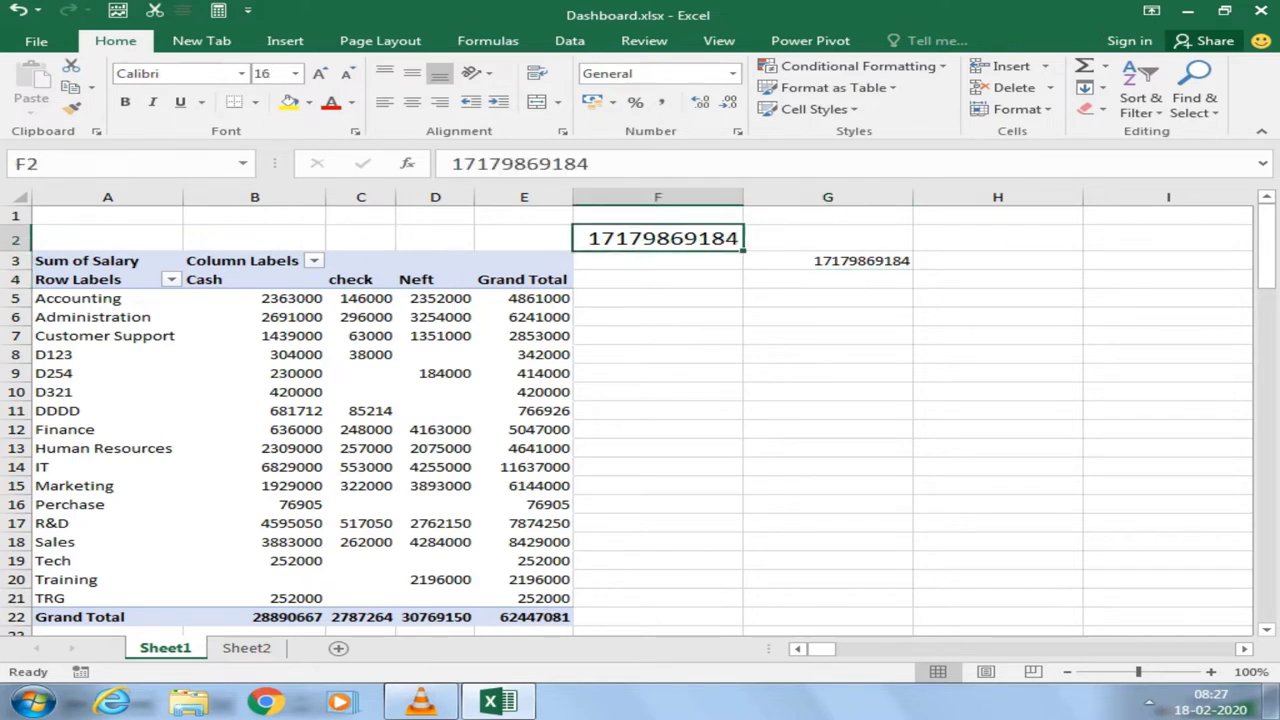
{"action": "left_click", "coordinate": [70, 108]}
{"action": "left_click", "coordinate": [827, 264]}
{"action": "left_click", "coordinate": [827, 341]}
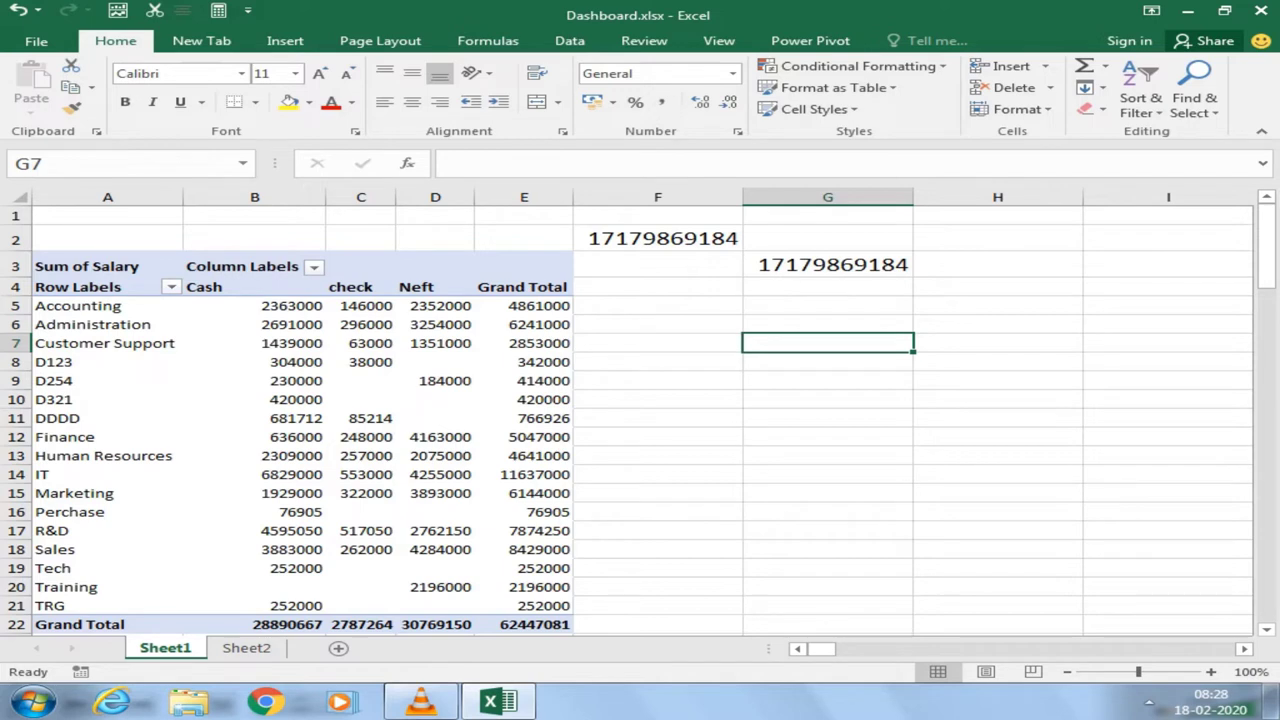
Step: Delete the scratch values from G3 and F2
{"action": "left_click", "coordinate": [827, 264]}
{"action": "key", "text": "Delete"}
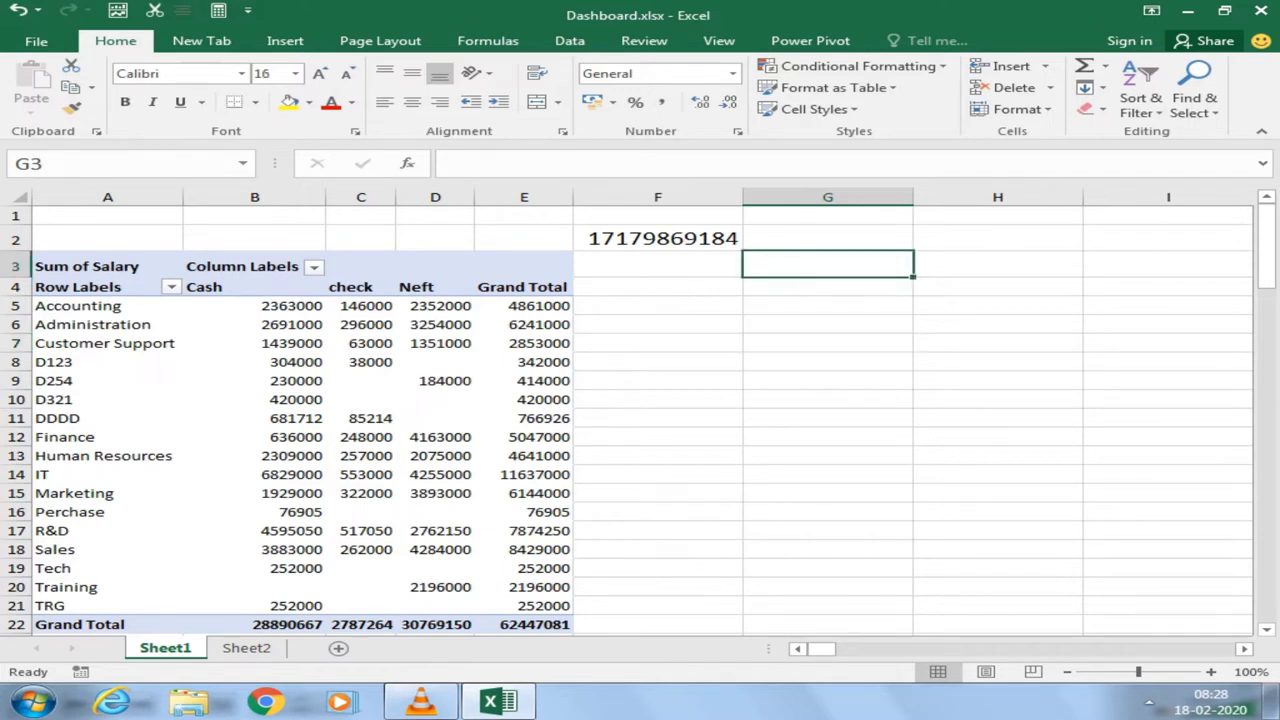
{"action": "left_click", "coordinate": [657, 215]}
{"action": "left_click", "coordinate": [657, 238]}
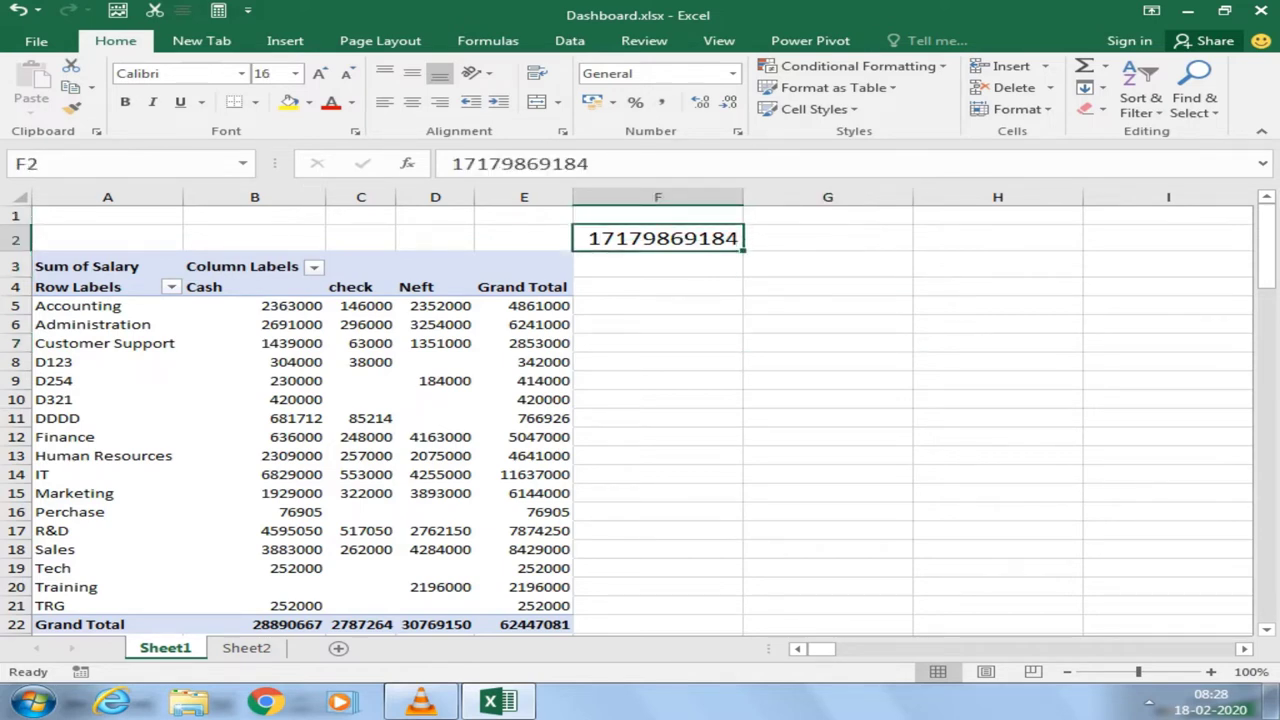
{"action": "key", "text": "Delete"}
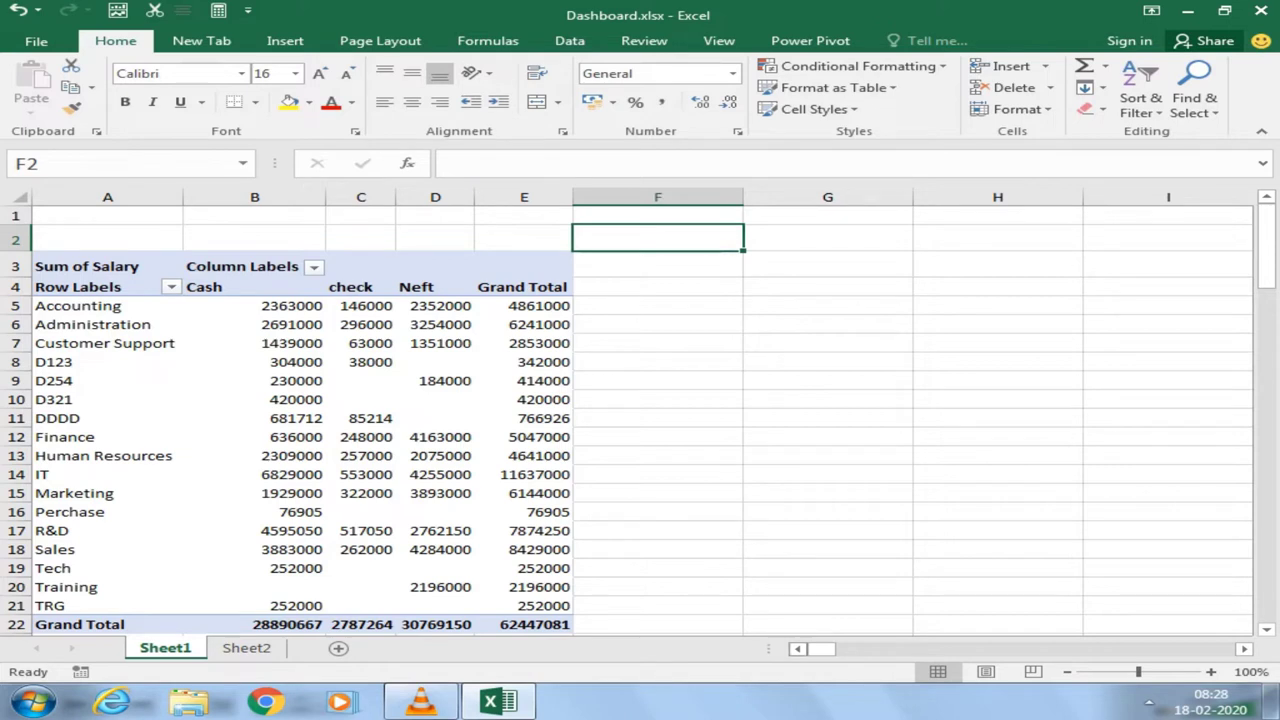
Step: Uncheck Payment Type in PivotTable Fields so the pivot shows one Sum of Salary per Department
{"action": "scroll", "coordinate": [640, 420], "scroll_direction": "down", "scroll_amount": 1}
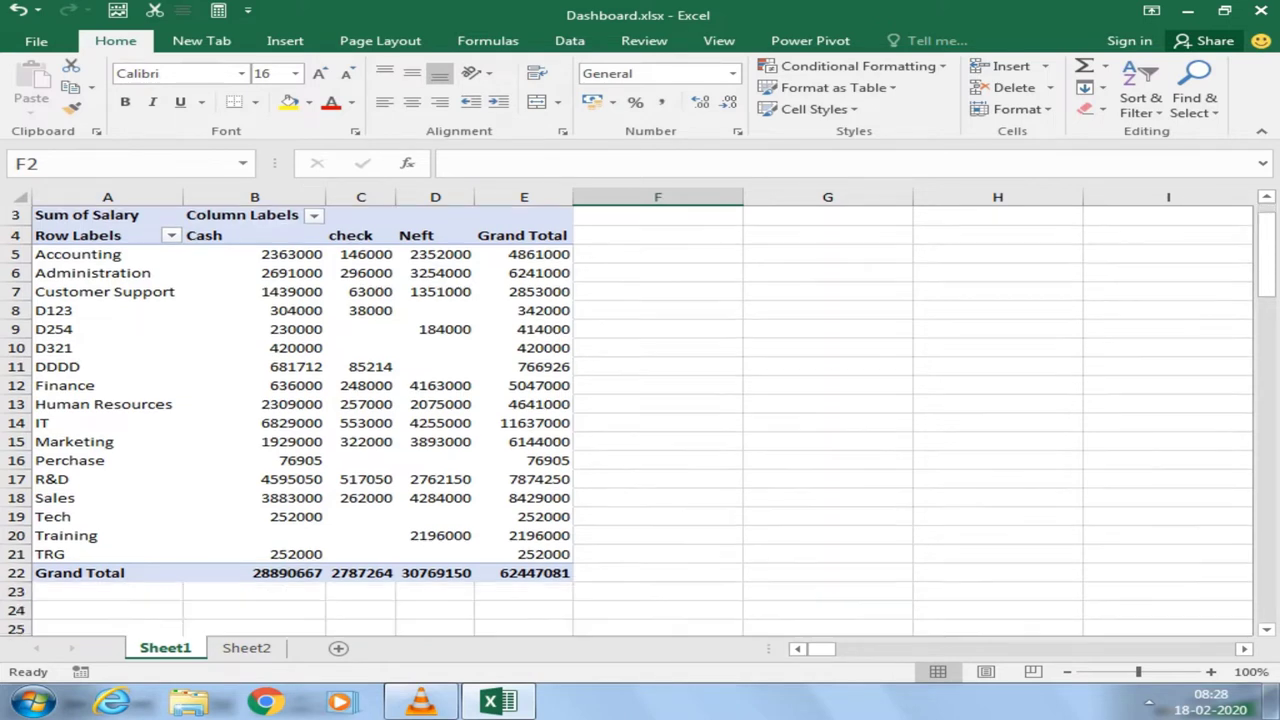
{"action": "left_click", "coordinate": [255, 403]}
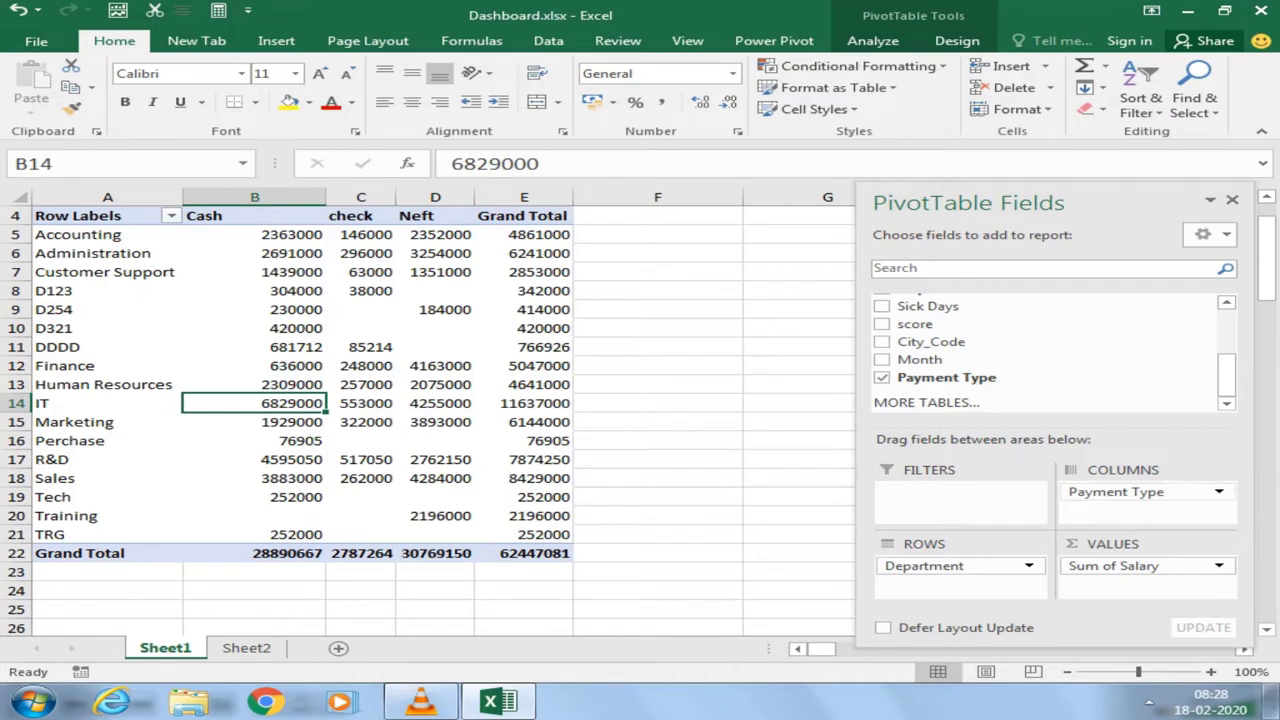
{"action": "left_click", "coordinate": [881, 377]}
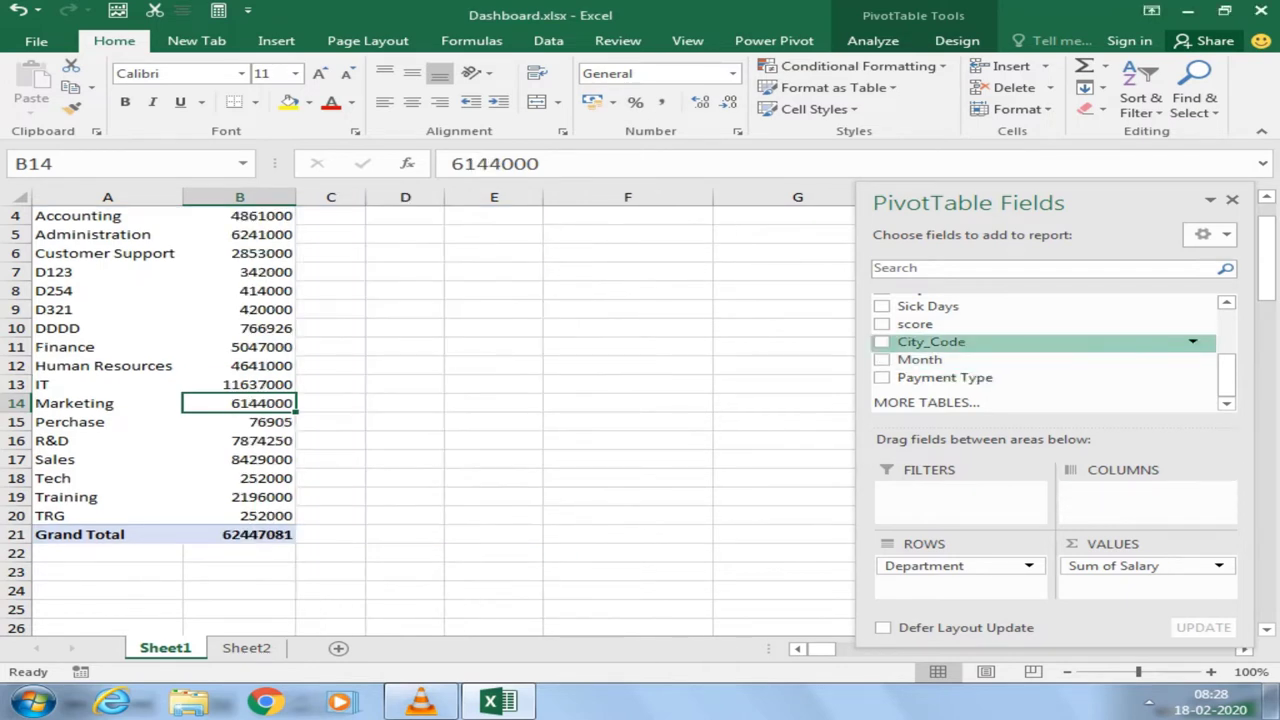
{"action": "scroll", "coordinate": [1000, 340], "scroll_direction": "up", "scroll_amount": 3}
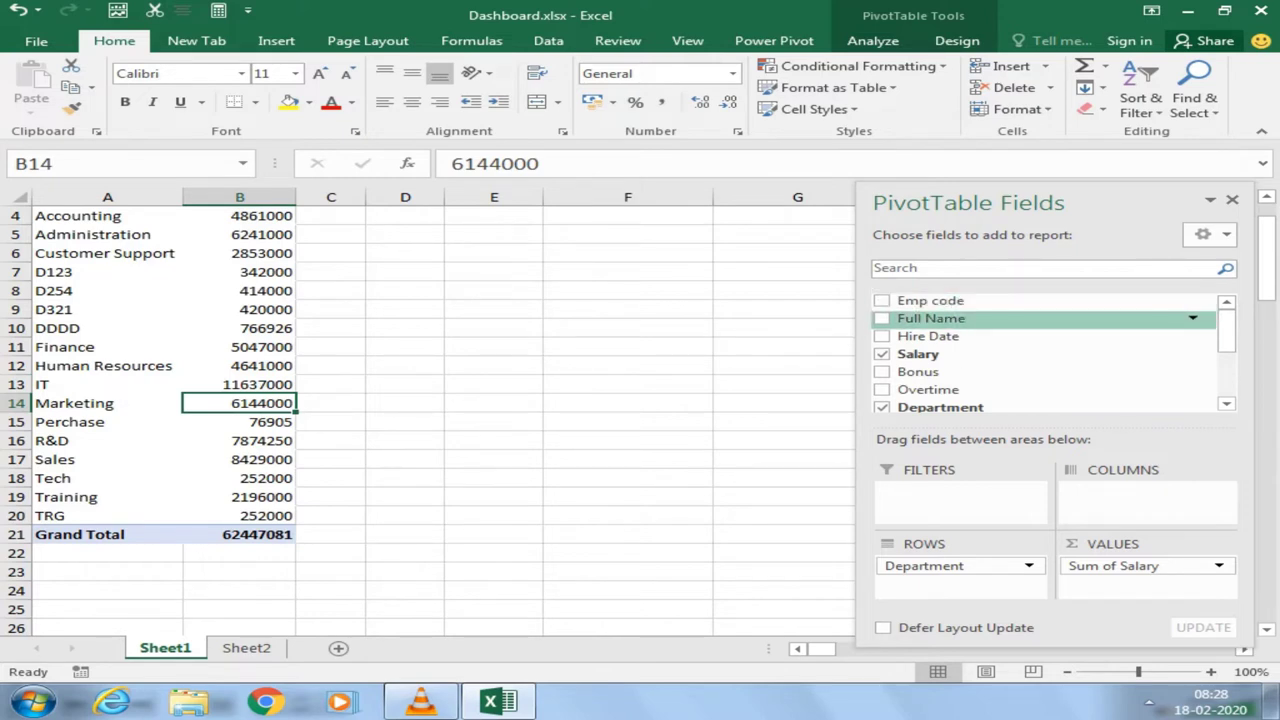
Step: Place Full Name in the PivotTable COLUMNS area, giving one salary column per employee
{"action": "left_click_drag", "start_coordinate": [931, 318], "coordinate": [1140, 491]}
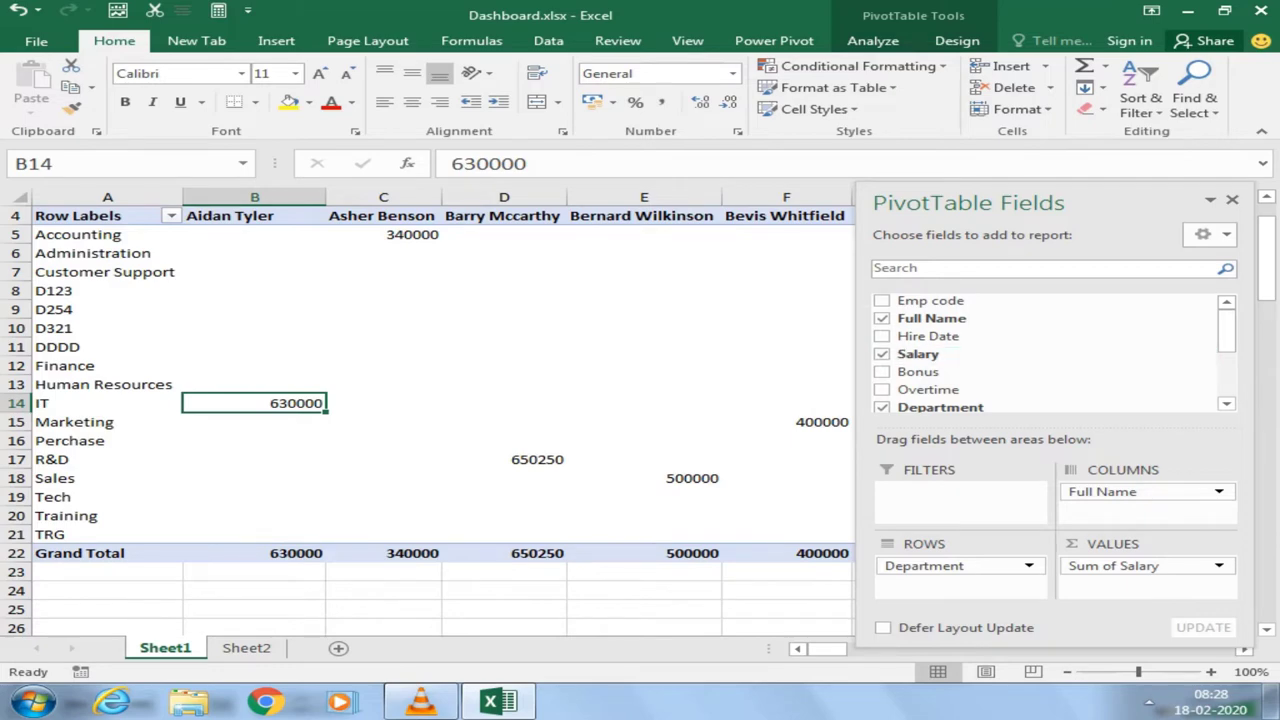
{"action": "mouse_move", "coordinate": [828, 648]}
{"action": "left_mouse_down"}
{"action": "mouse_move", "coordinate": [1205, 648]}
{"action": "mouse_move", "coordinate": [828, 648]}
{"action": "left_mouse_up"}
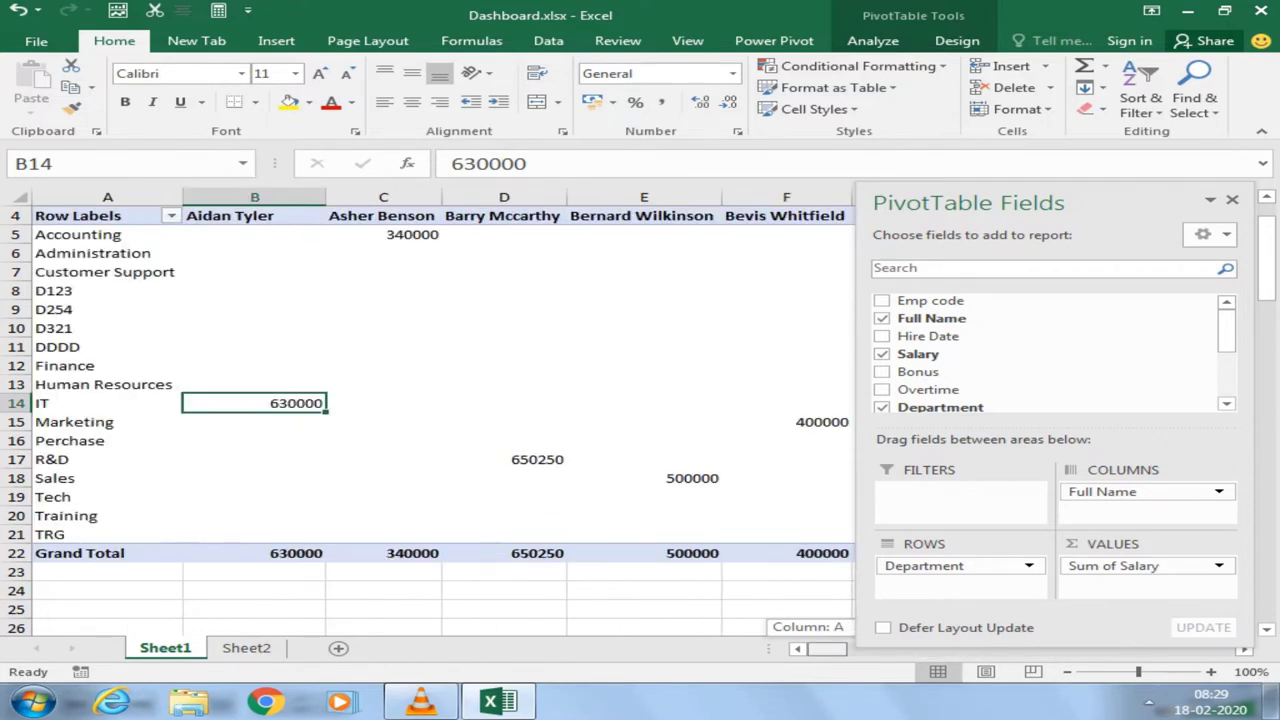
{"action": "left_click_drag", "start_coordinate": [828, 648], "coordinate": [828, 648]}
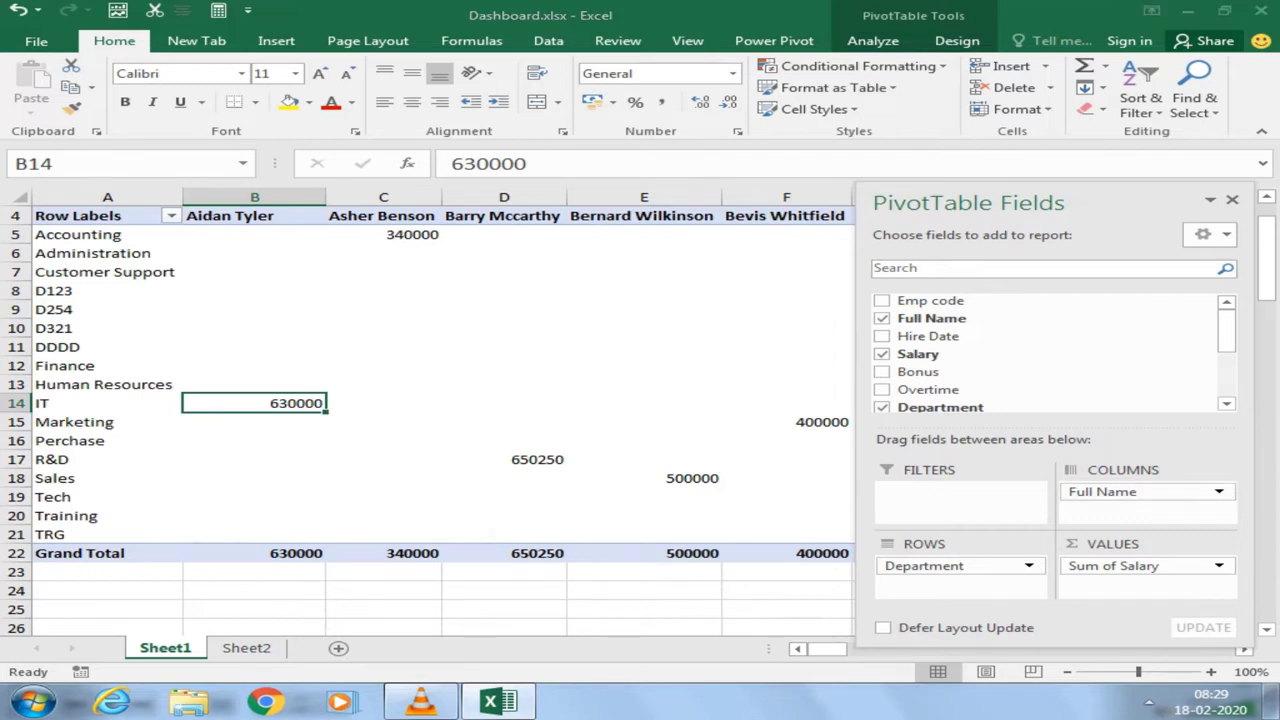
Step: Move Full Name from Columns to Rows beneath Department and select Accounting's employees with their salaries
{"action": "left_click_drag", "start_coordinate": [1102, 491], "coordinate": [918, 585]}
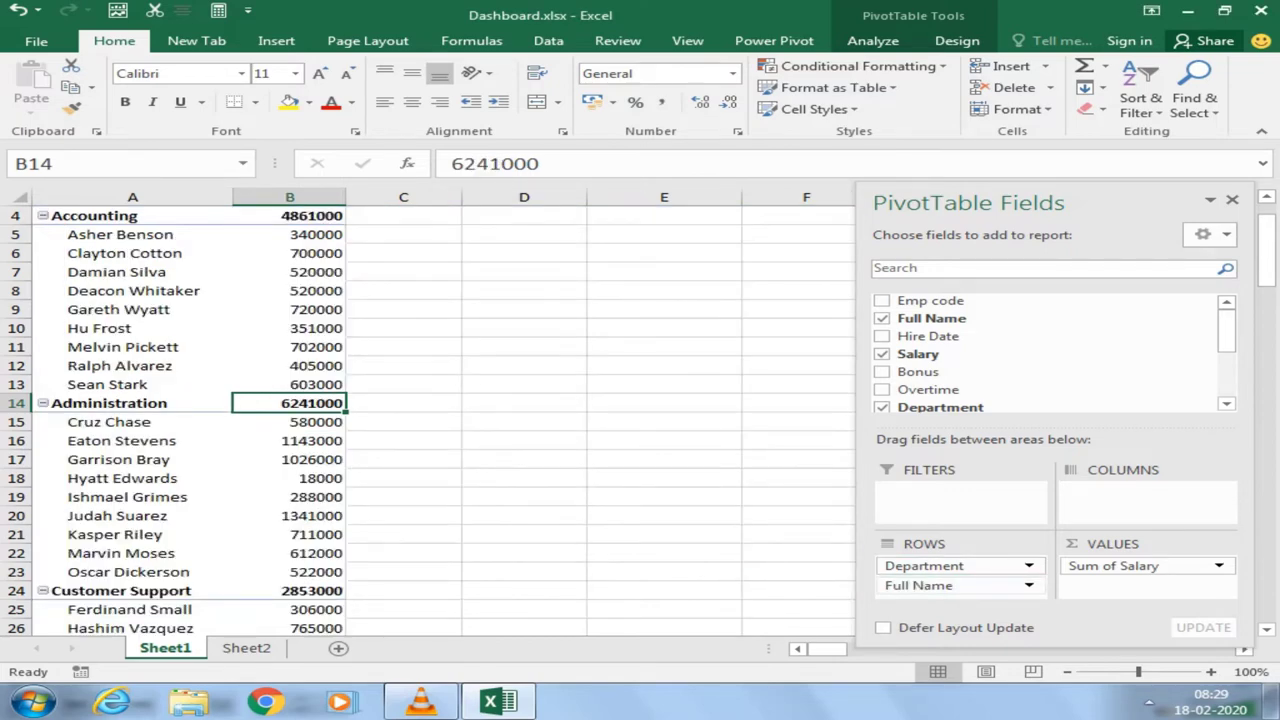
{"action": "scroll", "coordinate": [430, 410], "scroll_direction": "up", "scroll_amount": 1}
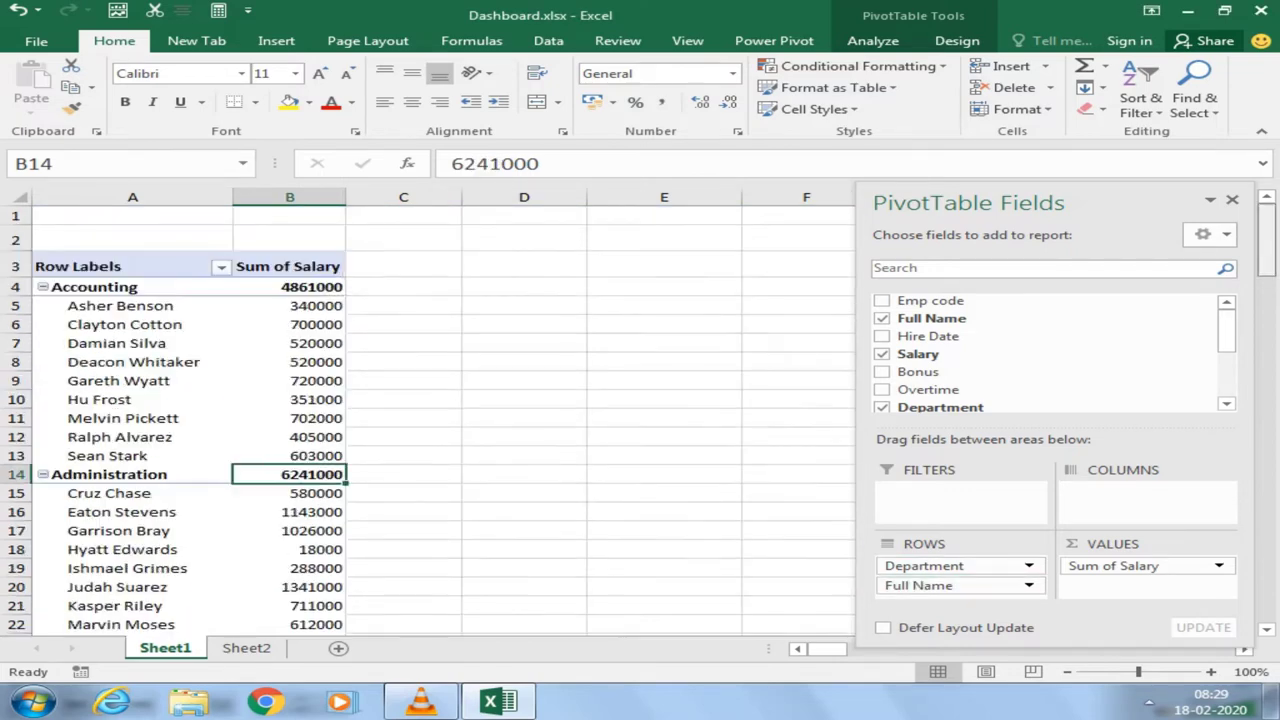
{"action": "left_click", "coordinate": [120, 305]}
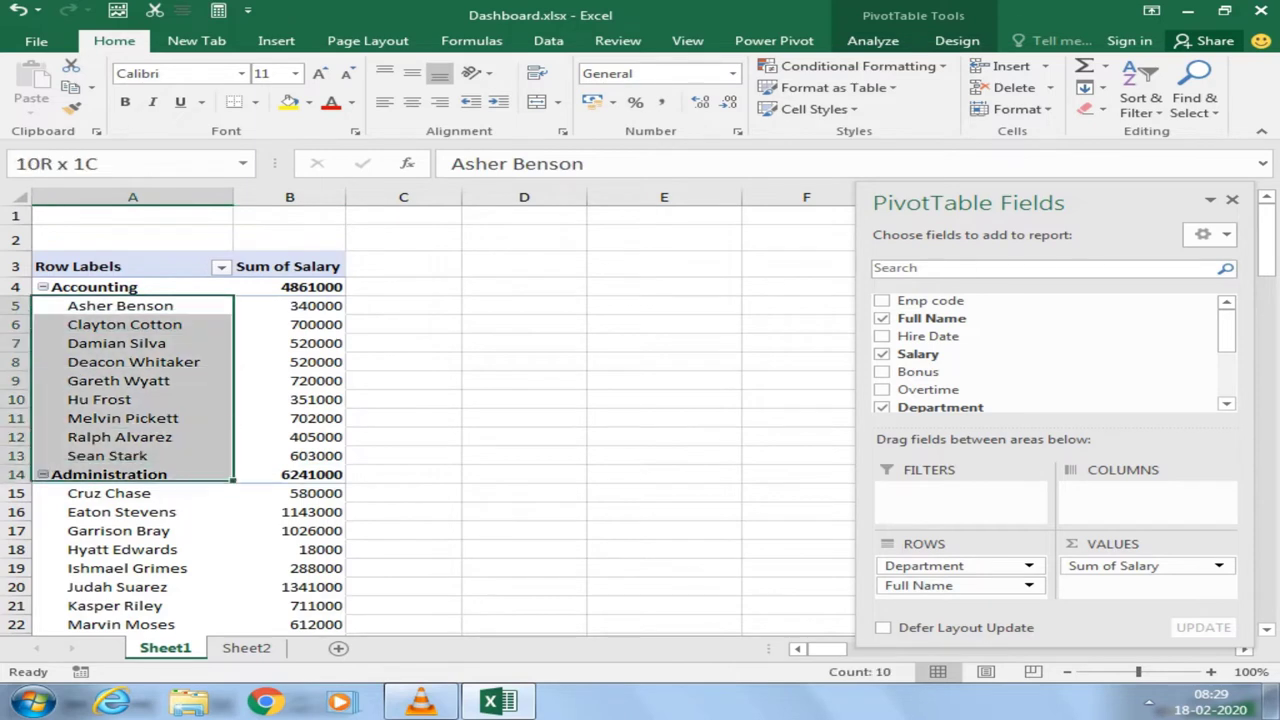
{"action": "left_click_drag", "start_coordinate": [120, 315], "coordinate": [300, 474]}
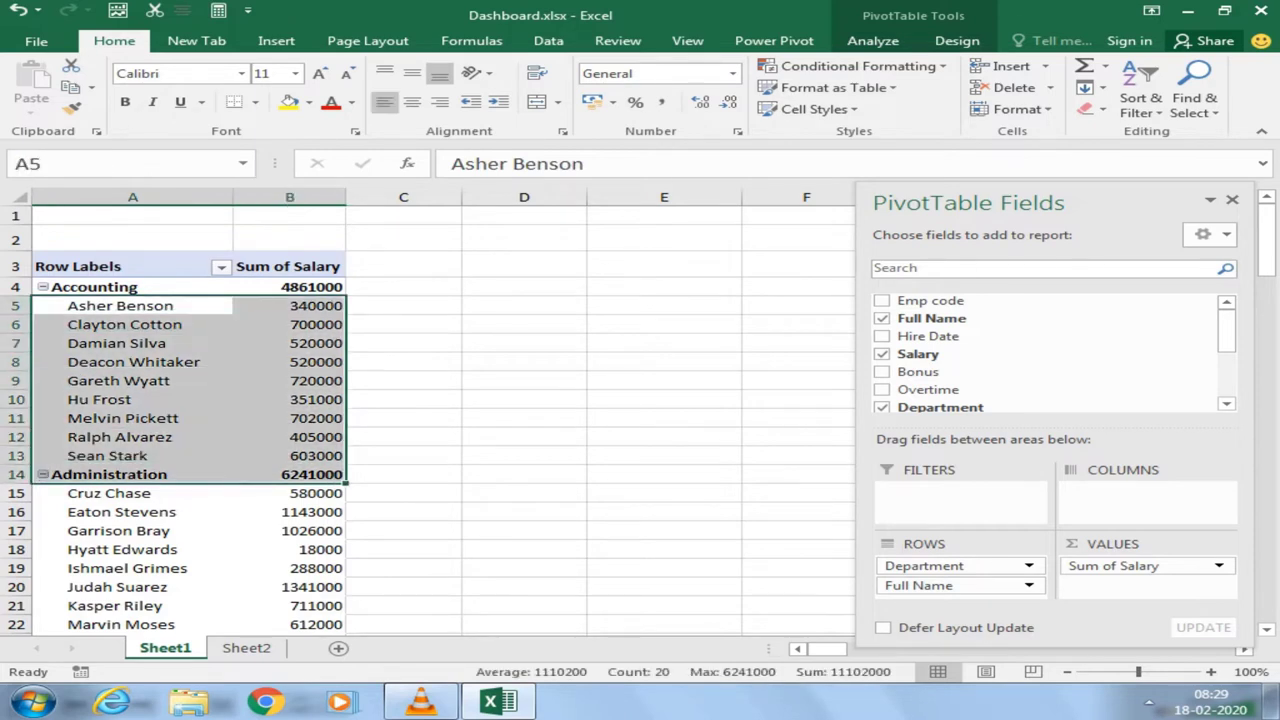
Step: Scroll through the pivot to review each department's employee list
{"action": "scroll", "coordinate": [430, 410], "scroll_direction": "down", "scroll_amount": 1}
{"action": "scroll", "coordinate": [430, 410], "scroll_direction": "down", "scroll_amount": 2}
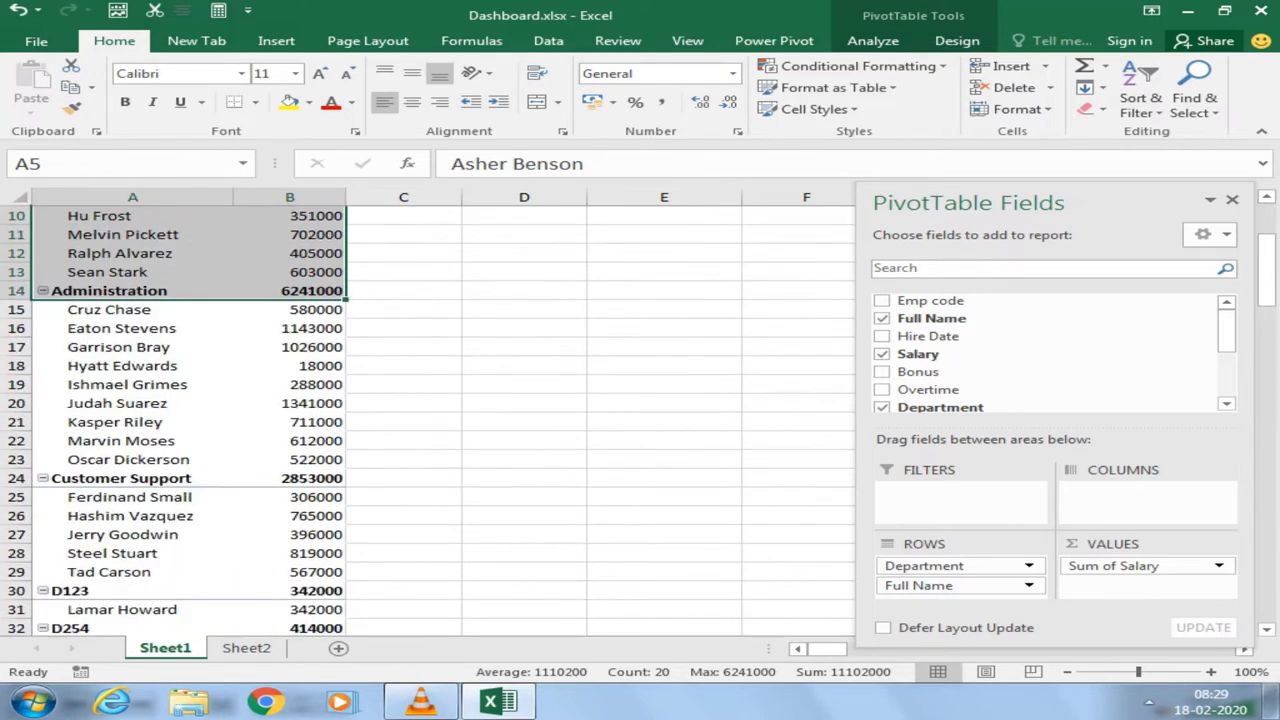
{"action": "scroll", "coordinate": [430, 420], "scroll_direction": "down", "scroll_amount": 1}
{"action": "scroll", "coordinate": [430, 420], "scroll_direction": "down", "scroll_amount": 1}
{"action": "scroll", "coordinate": [430, 420], "scroll_direction": "down", "scroll_amount": 2}
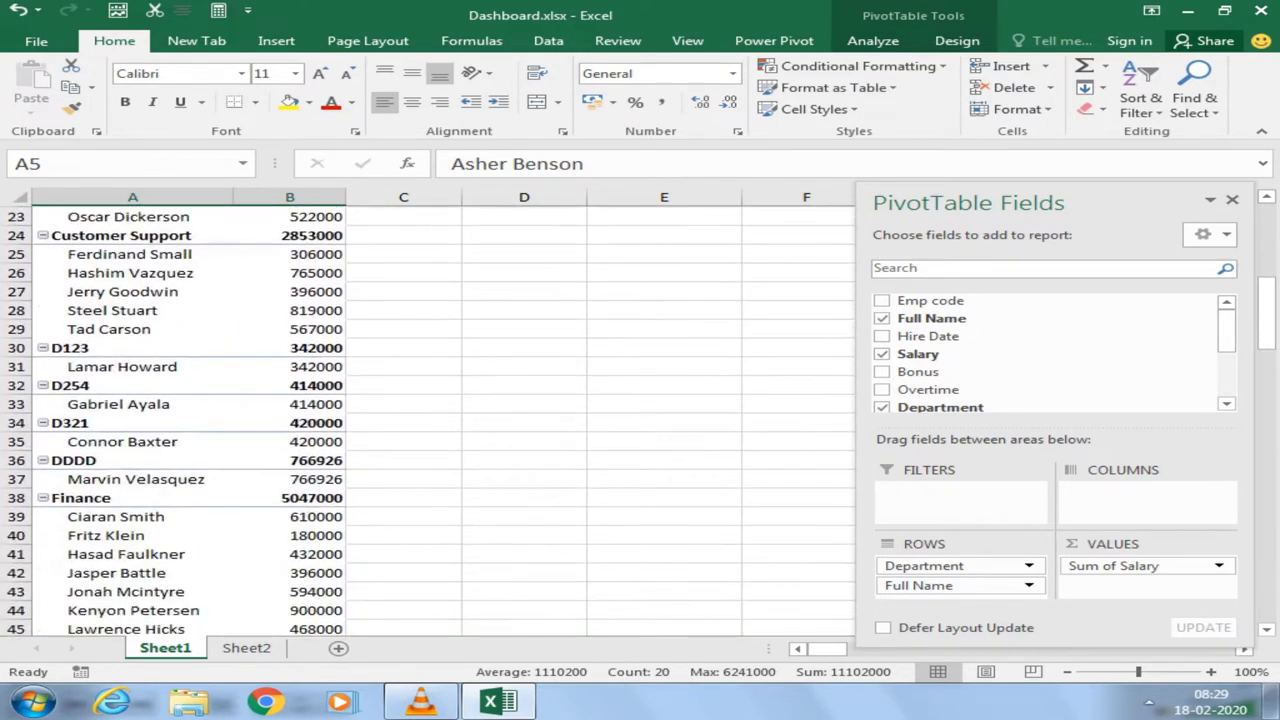
{"action": "scroll", "coordinate": [430, 420], "scroll_direction": "down", "scroll_amount": 2}
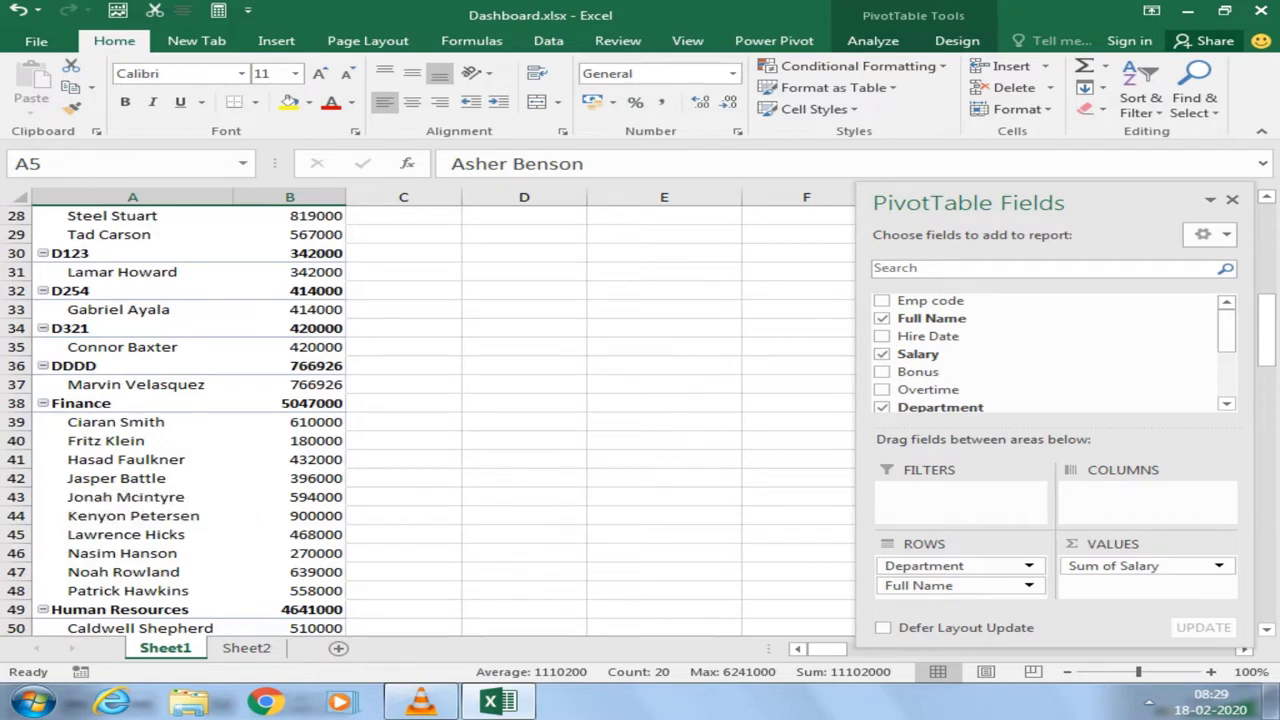
{"action": "scroll", "coordinate": [430, 420], "scroll_direction": "up", "scroll_amount": 6}
{"action": "scroll", "coordinate": [430, 420], "scroll_direction": "up", "scroll_amount": 2}
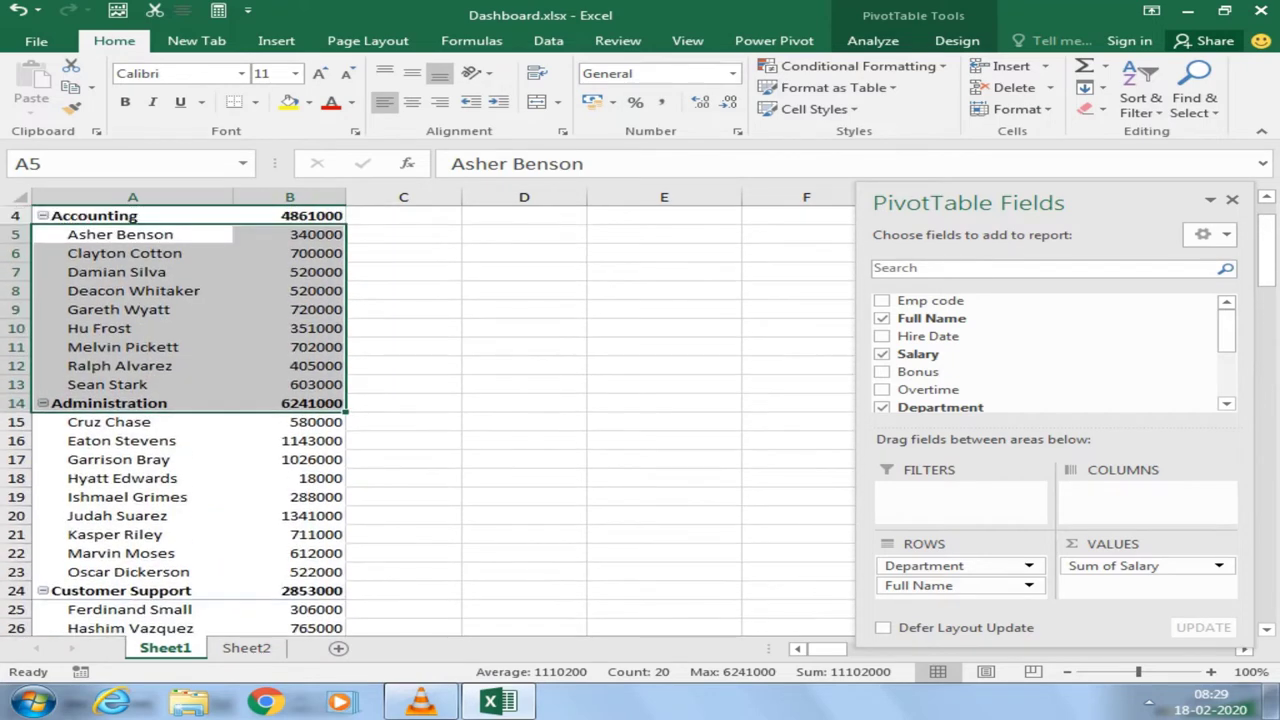
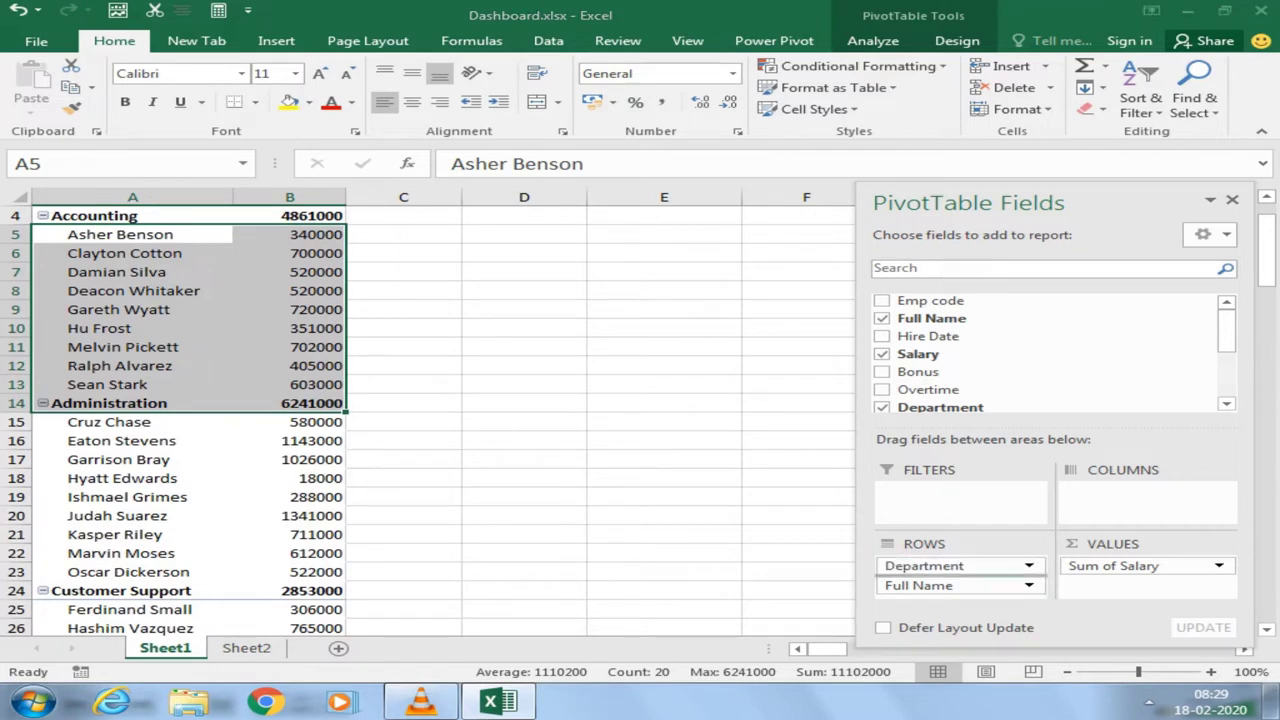
Step: Remove Full Name and Department from the pivot rows and add Payment Type as the row field
{"action": "left_click_drag", "start_coordinate": [959, 566], "coordinate": [959, 596]}
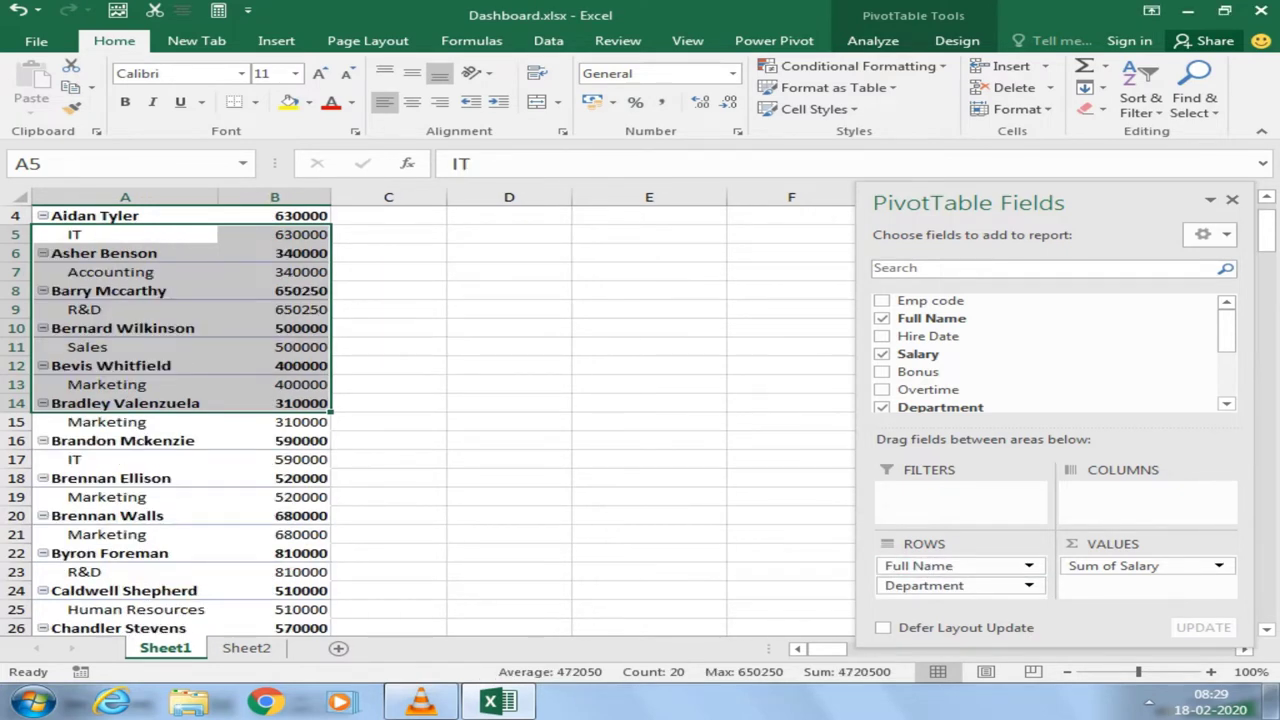
{"action": "scroll", "coordinate": [430, 410], "scroll_direction": "up", "scroll_amount": 1}
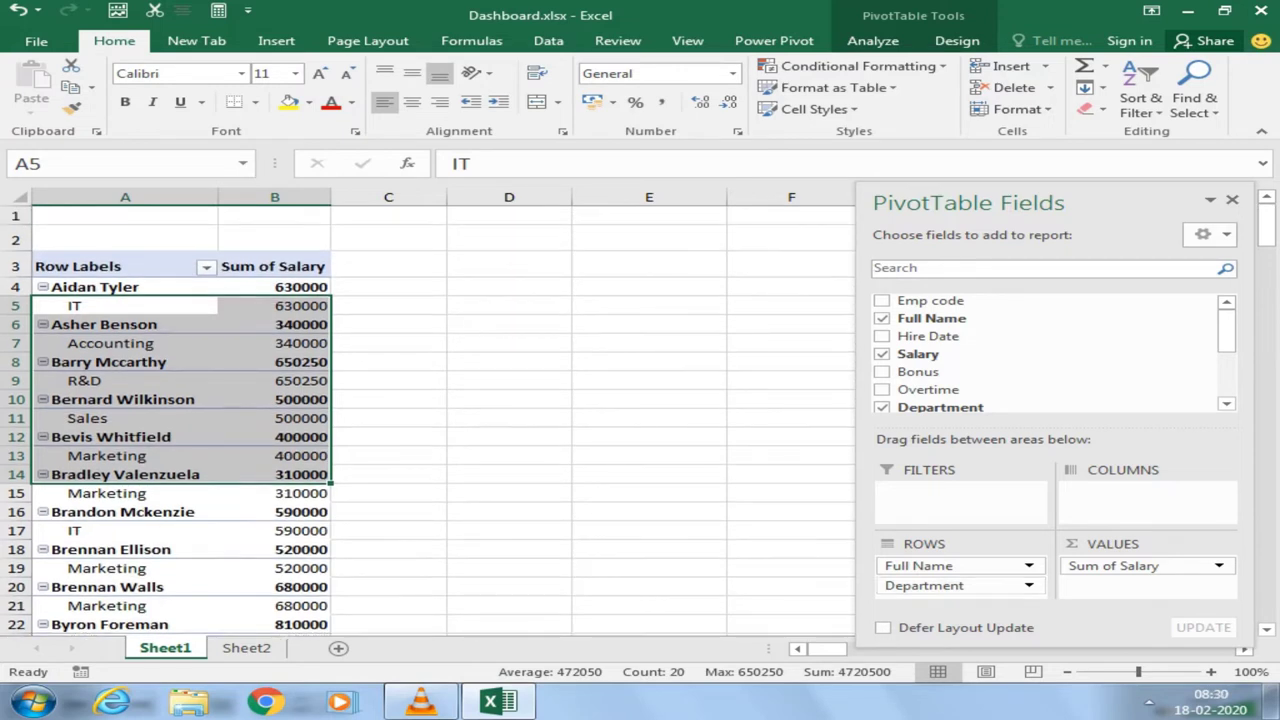
{"action": "left_click_drag", "start_coordinate": [924, 585], "coordinate": [960, 395]}
{"action": "left_click_drag", "start_coordinate": [959, 566], "coordinate": [960, 395]}
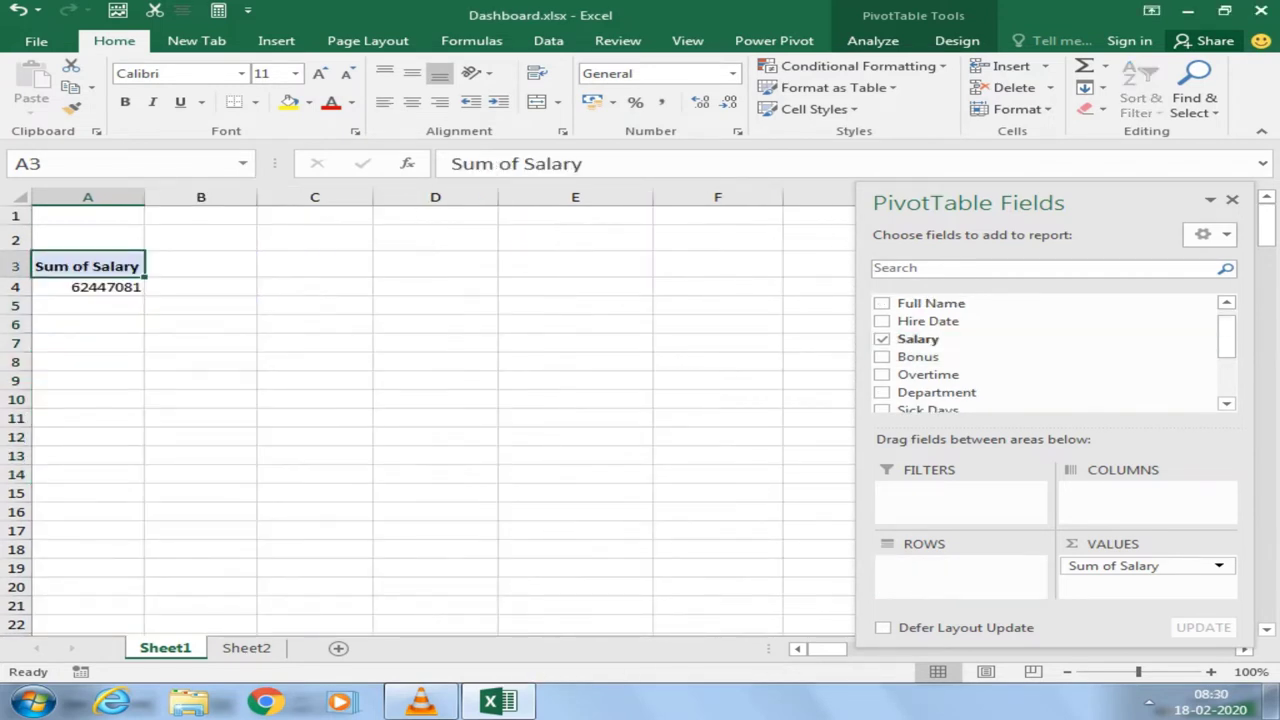
{"action": "scroll", "coordinate": [1000, 340], "scroll_direction": "up", "scroll_amount": 1}
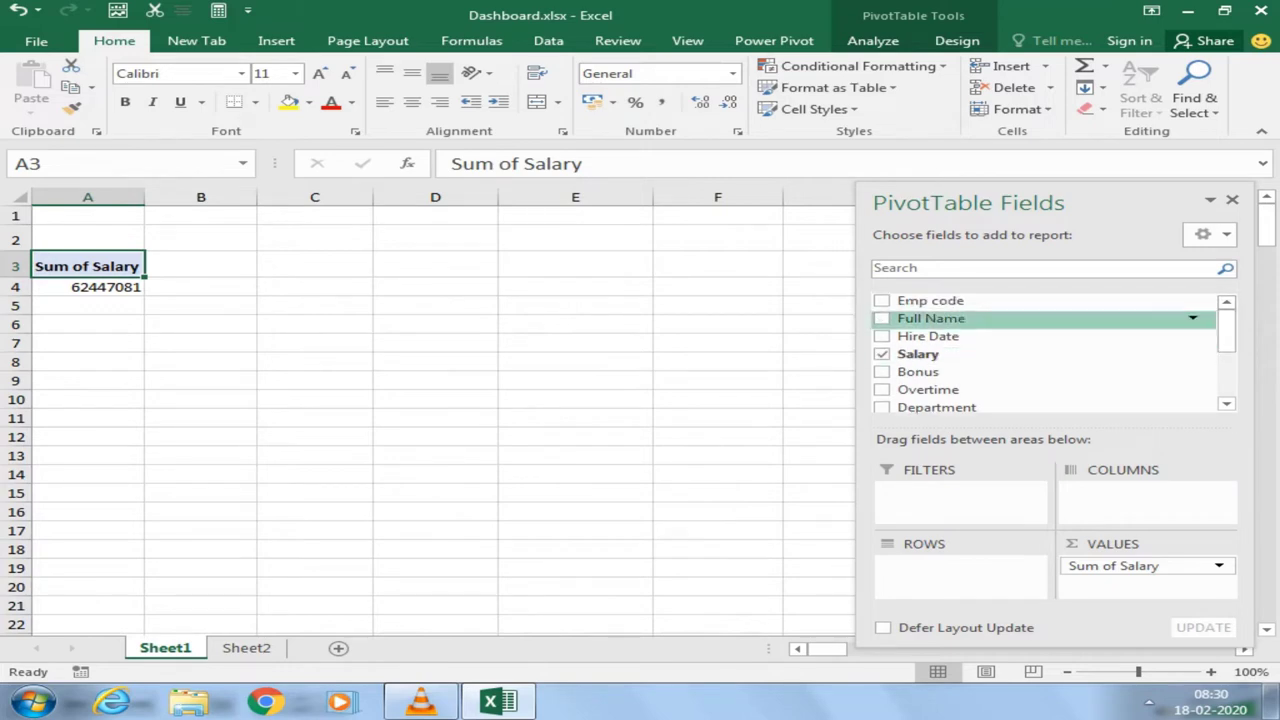
{"action": "left_click_drag", "start_coordinate": [1226, 331], "coordinate": [1226, 376]}
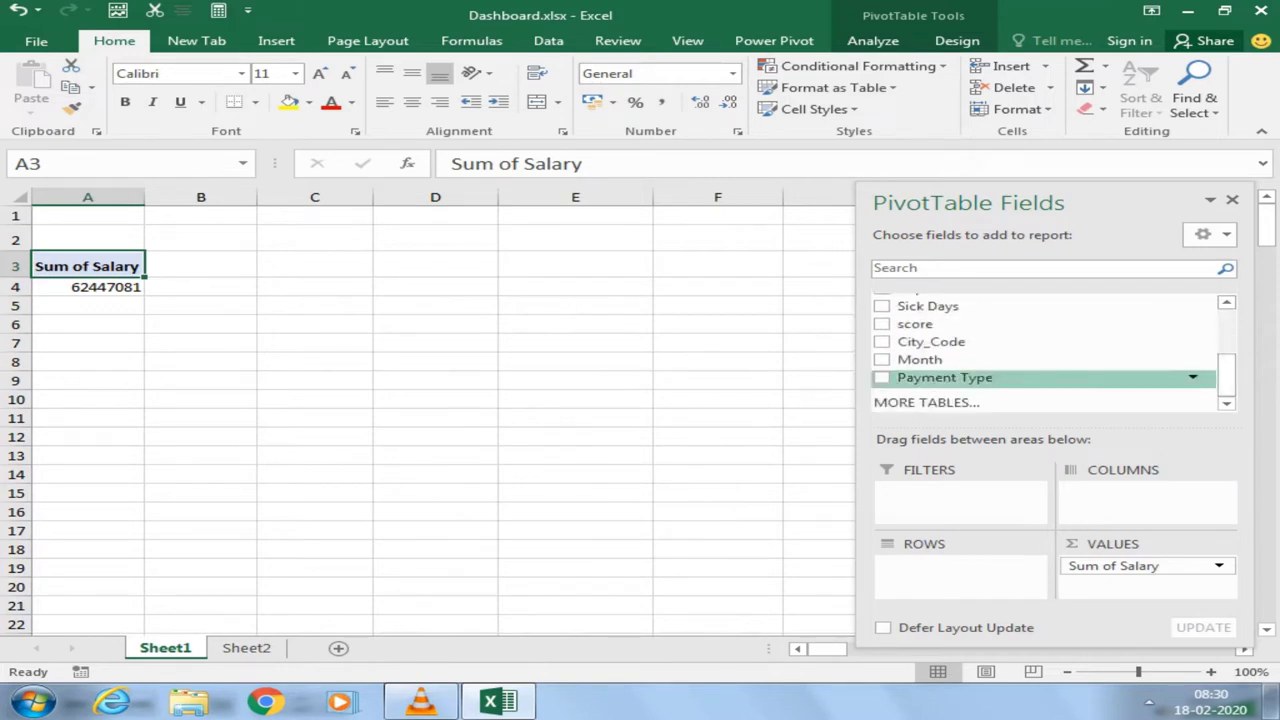
{"action": "left_click", "coordinate": [882, 377]}
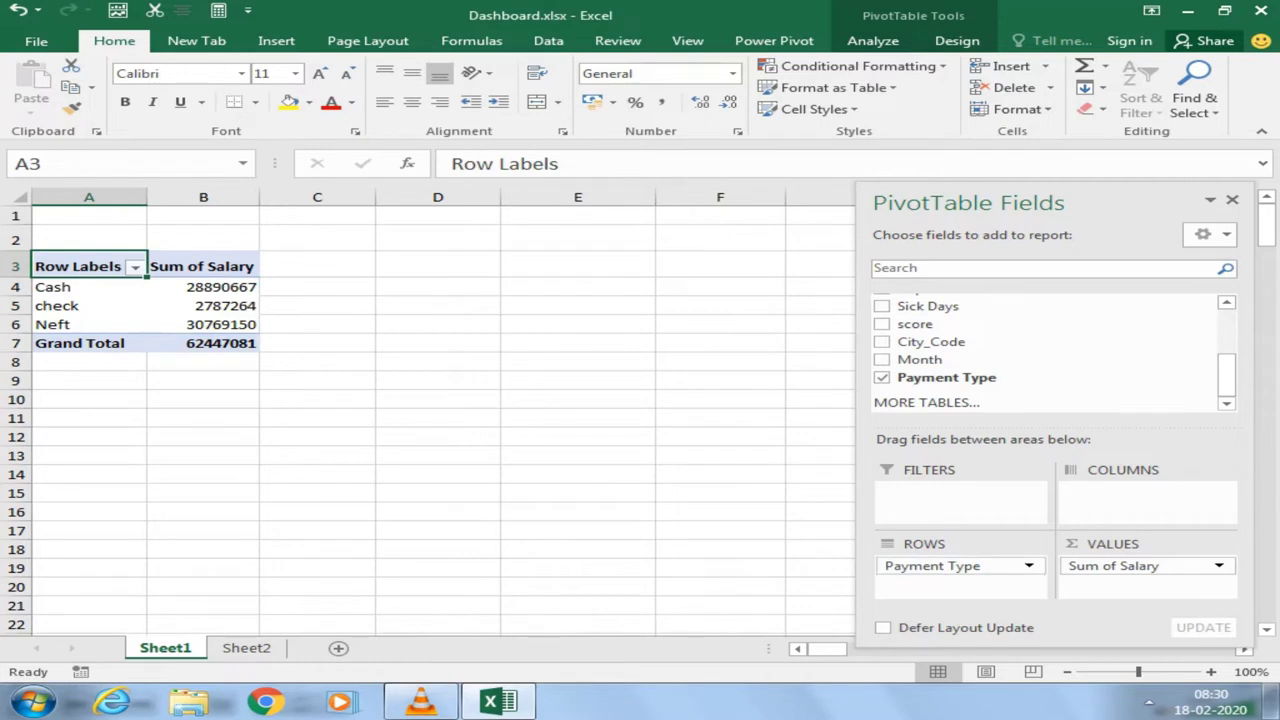
{"action": "left_click_drag", "start_coordinate": [1226, 375], "coordinate": [1226, 330]}
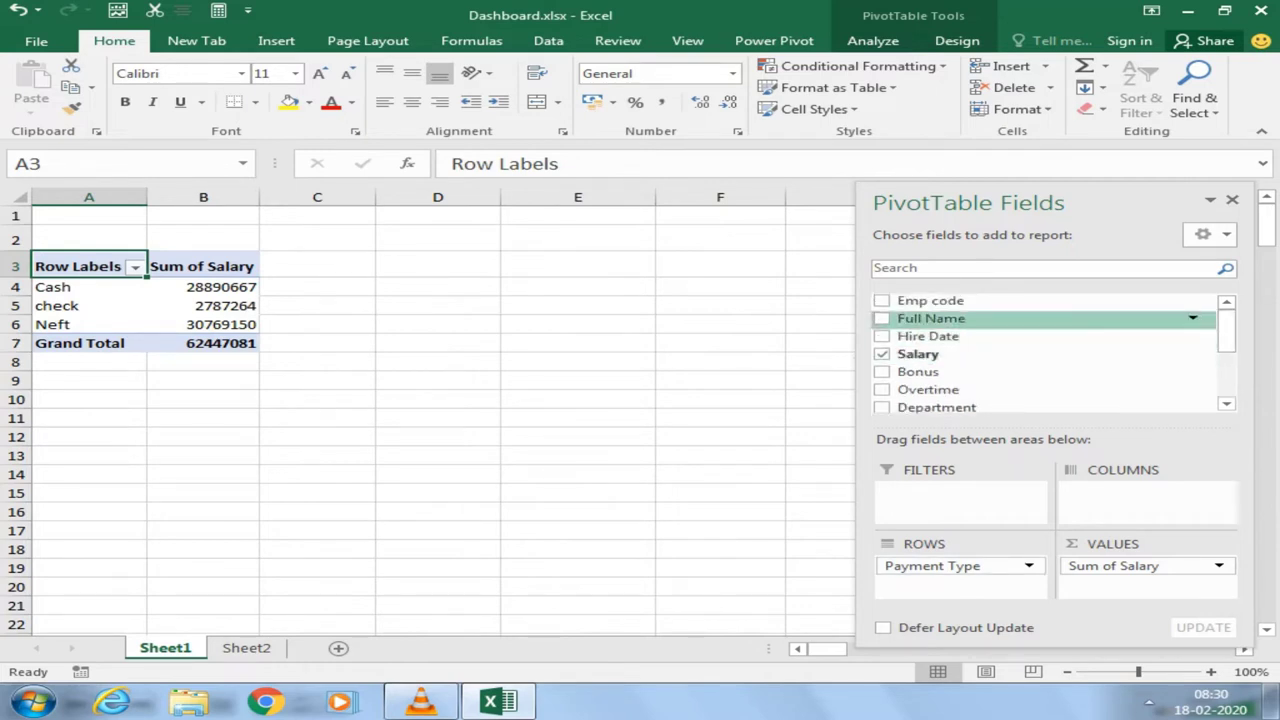
Step: Nest Department under Payment Type and review the department rows under Cash
{"action": "left_click_drag", "start_coordinate": [931, 318], "coordinate": [960, 585]}
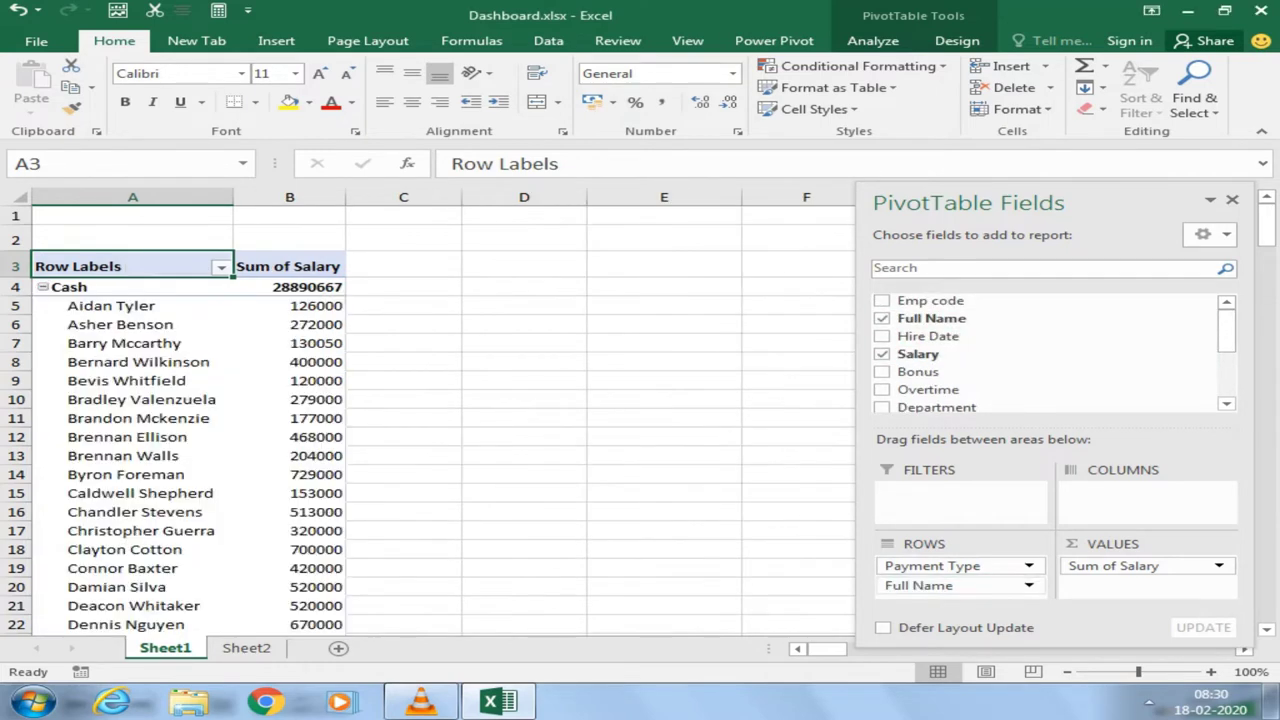
{"action": "scroll", "coordinate": [430, 420], "scroll_direction": "down", "scroll_amount": 4}
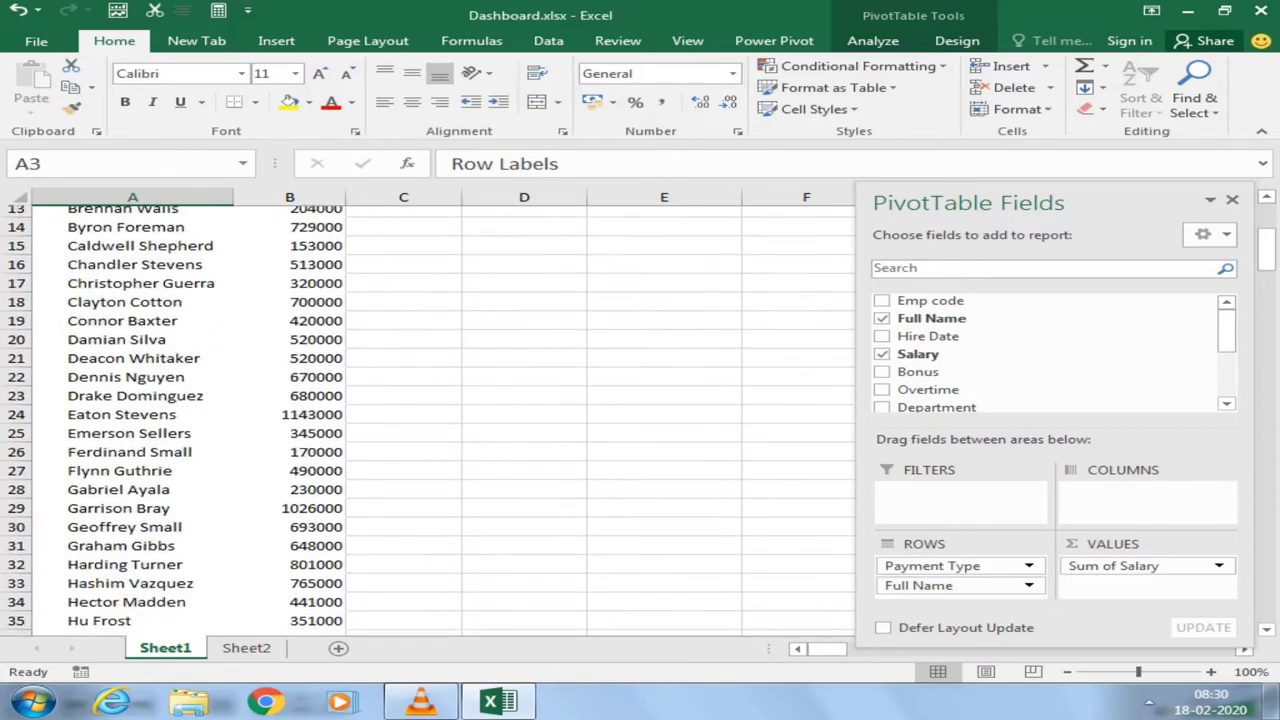
{"action": "scroll", "coordinate": [430, 420], "scroll_direction": "down", "scroll_amount": 2}
{"action": "scroll", "coordinate": [430, 420], "scroll_direction": "down", "scroll_amount": 5}
{"action": "scroll", "coordinate": [430, 420], "scroll_direction": "up", "scroll_amount": 6}
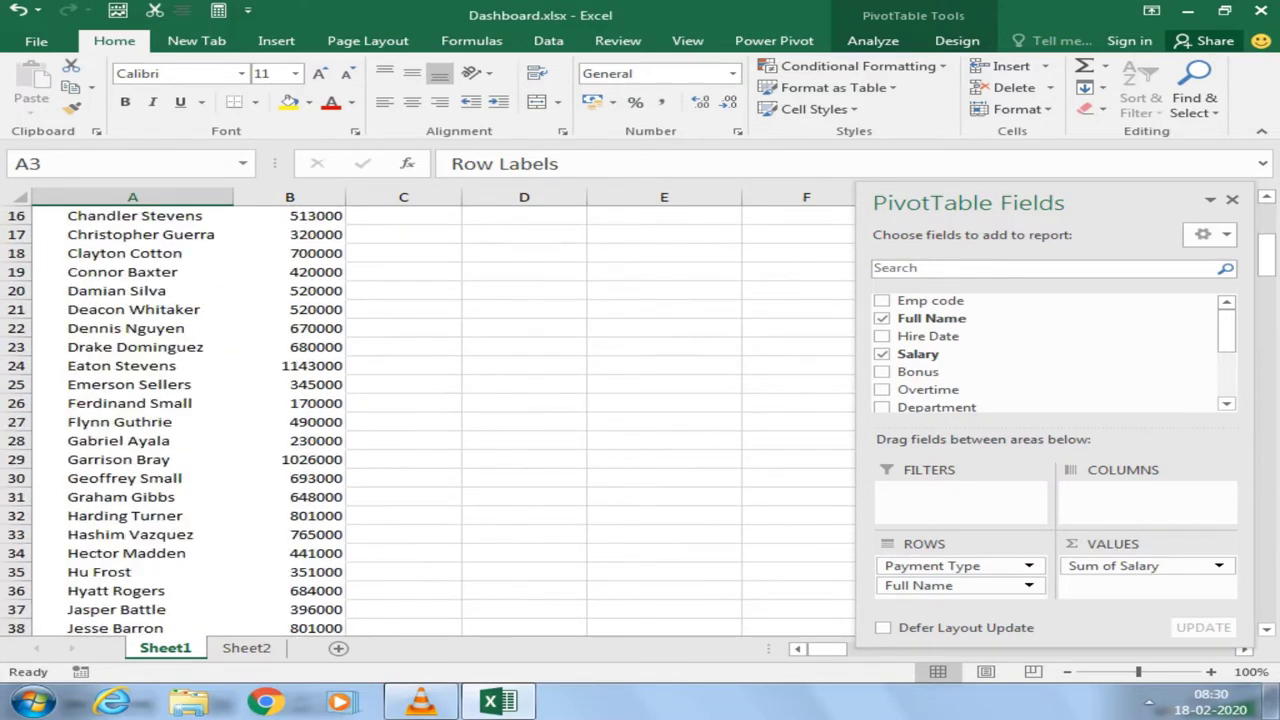
{"action": "left_click_drag", "start_coordinate": [960, 585], "coordinate": [1040, 392]}
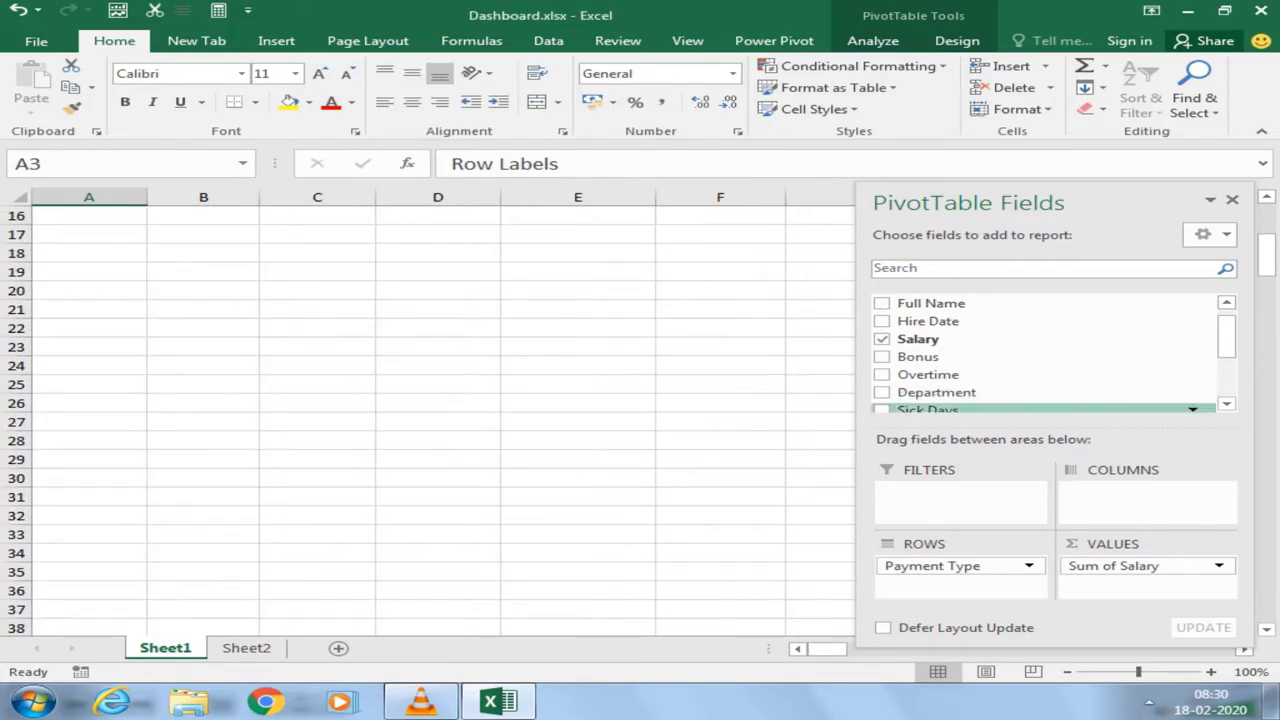
{"action": "left_click", "coordinate": [882, 392]}
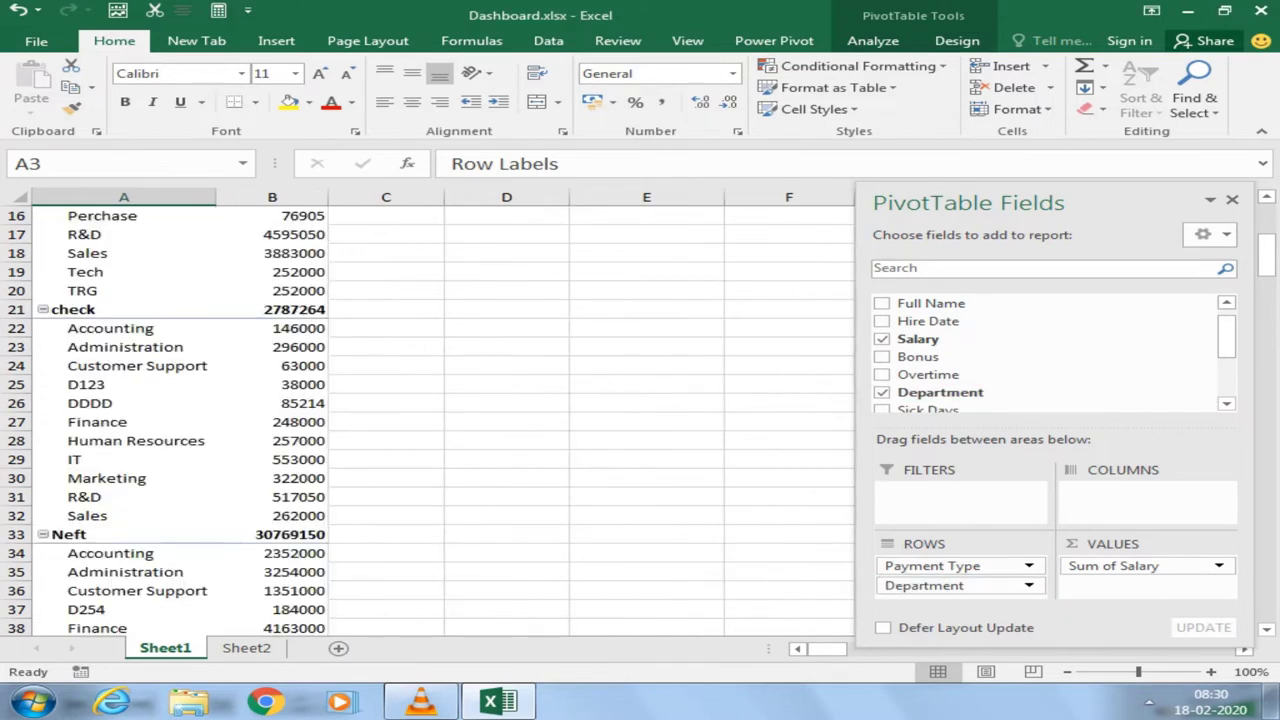
{"action": "scroll", "coordinate": [430, 420], "scroll_direction": "up", "scroll_amount": 5}
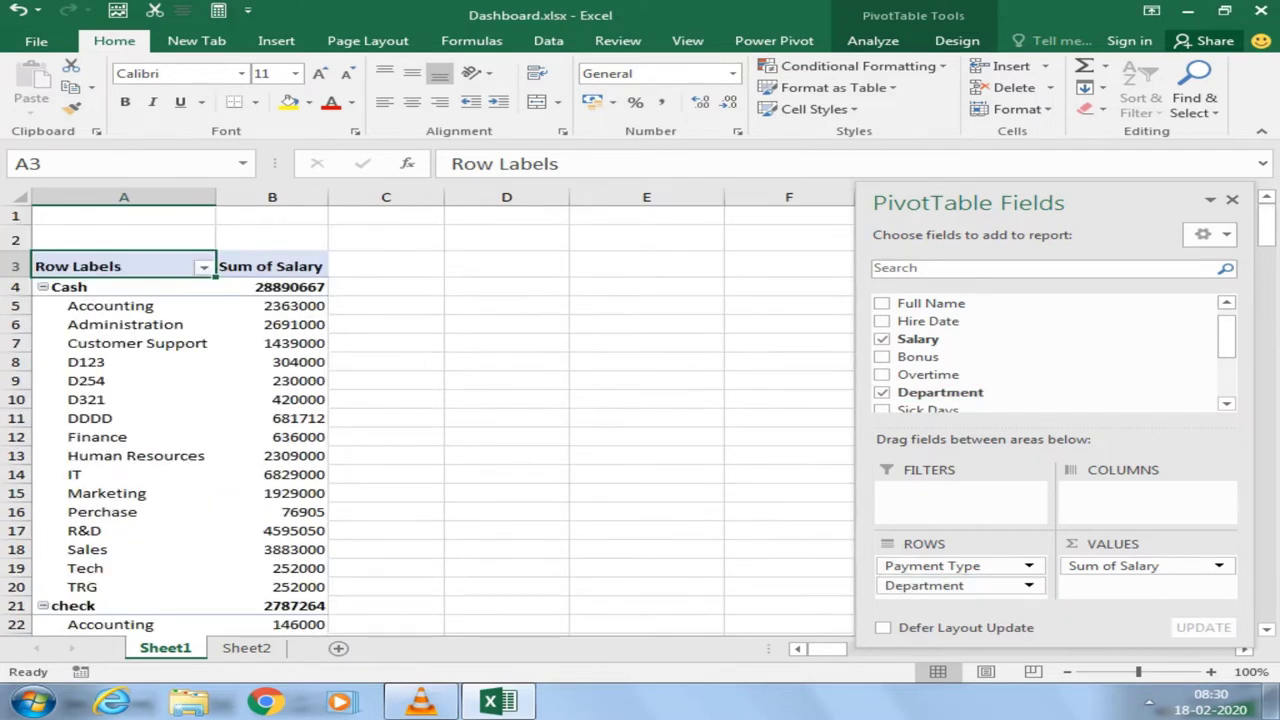
{"action": "left_click_drag", "start_coordinate": [110, 305], "coordinate": [110, 587]}
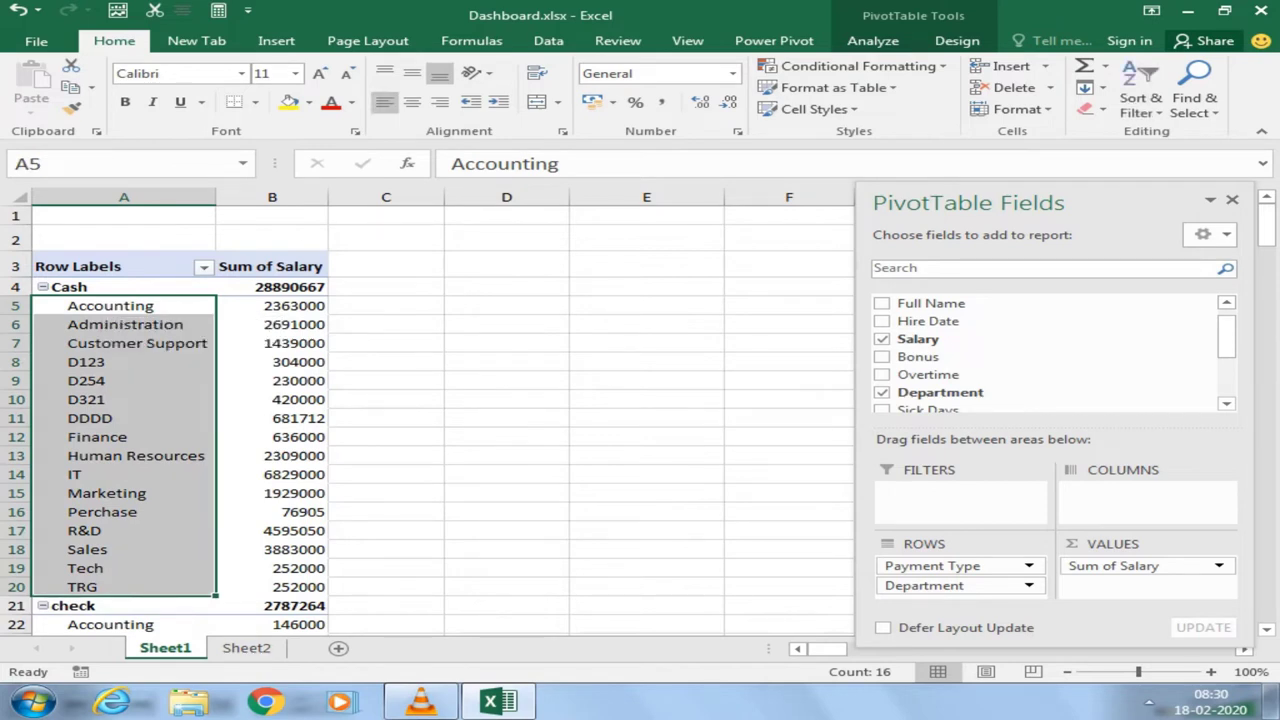
{"action": "scroll", "coordinate": [110, 310], "scroll_direction": "down", "scroll_amount": 3}
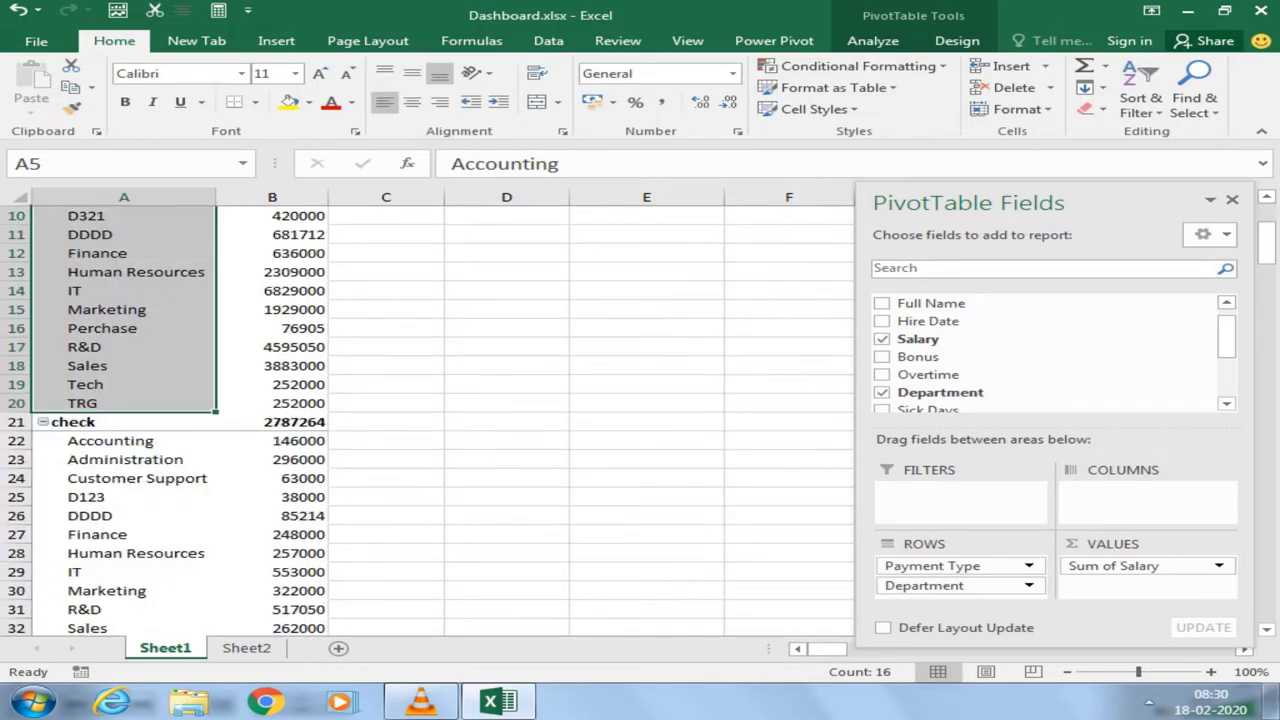
{"action": "scroll", "coordinate": [100, 575], "scroll_direction": "up", "scroll_amount": 3}
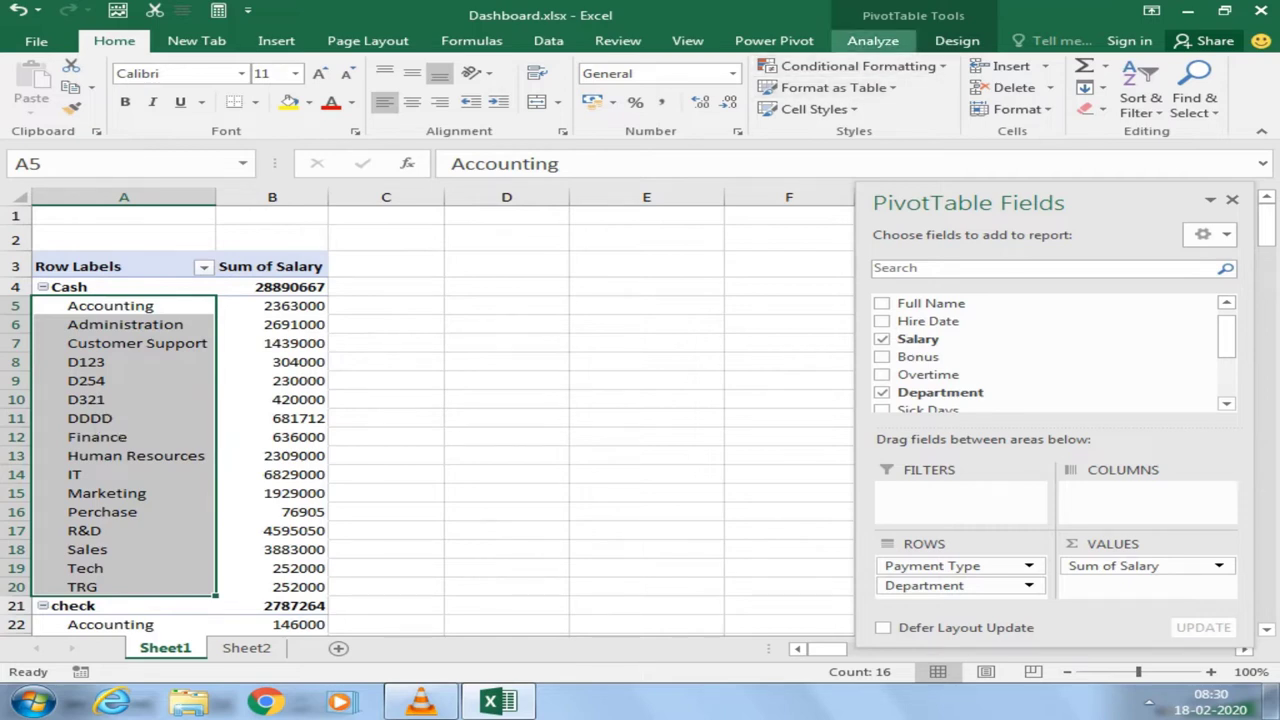
Step: Show the pivot in Tabular Form from the Design tab's Report Layout, then select A3:C20
{"action": "left_click", "coordinate": [873, 40]}
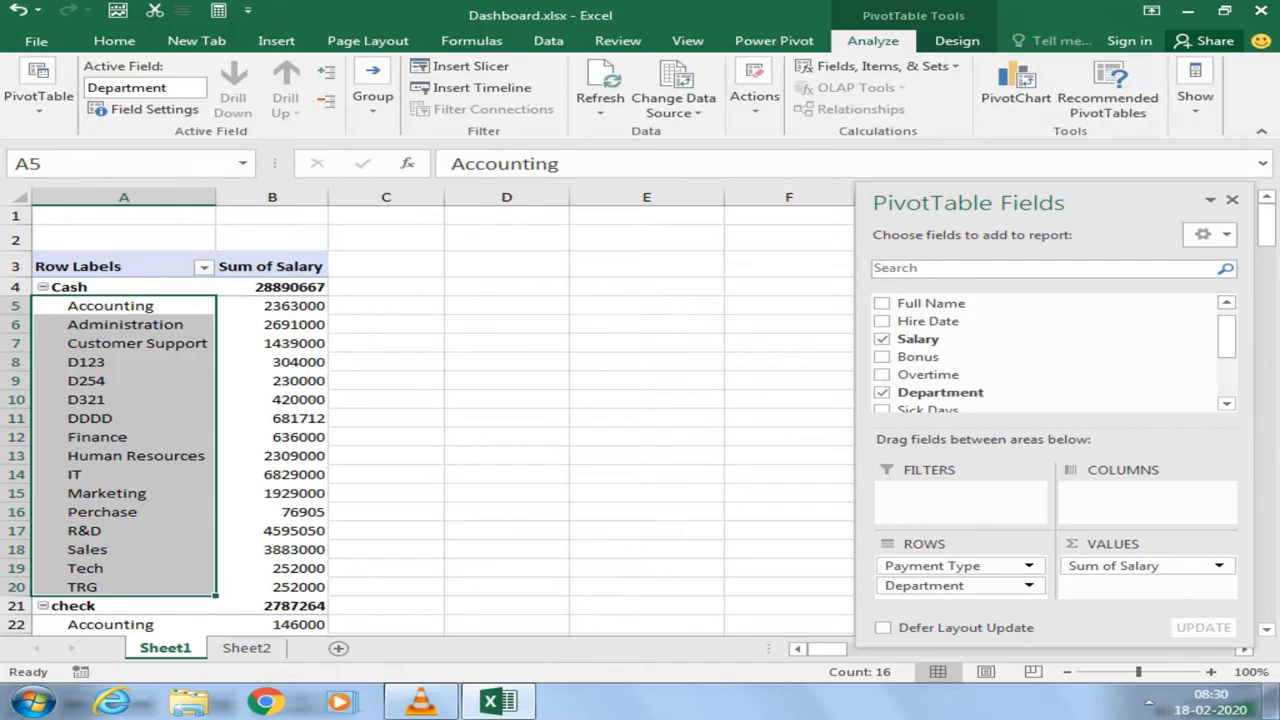
{"action": "left_click", "coordinate": [957, 40]}
{"action": "left_click", "coordinate": [873, 40]}
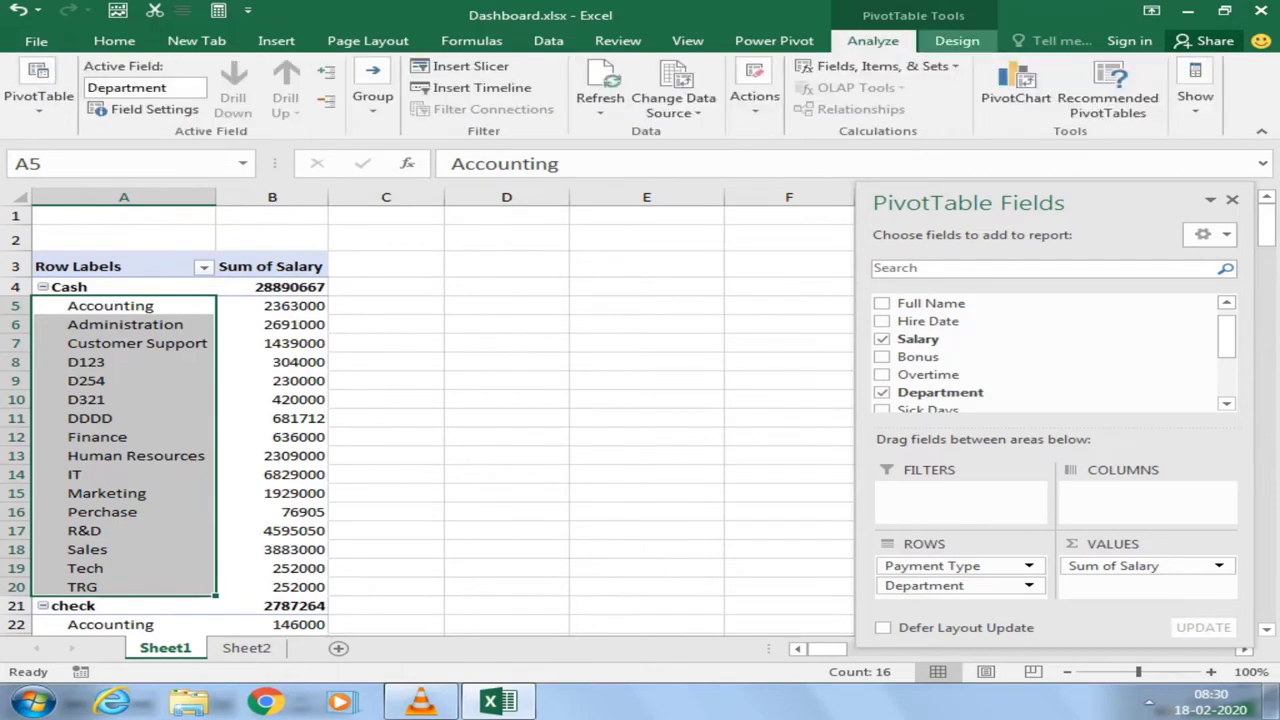
{"action": "left_click", "coordinate": [957, 40]}
{"action": "left_click", "coordinate": [873, 40]}
{"action": "left_click", "coordinate": [957, 40]}
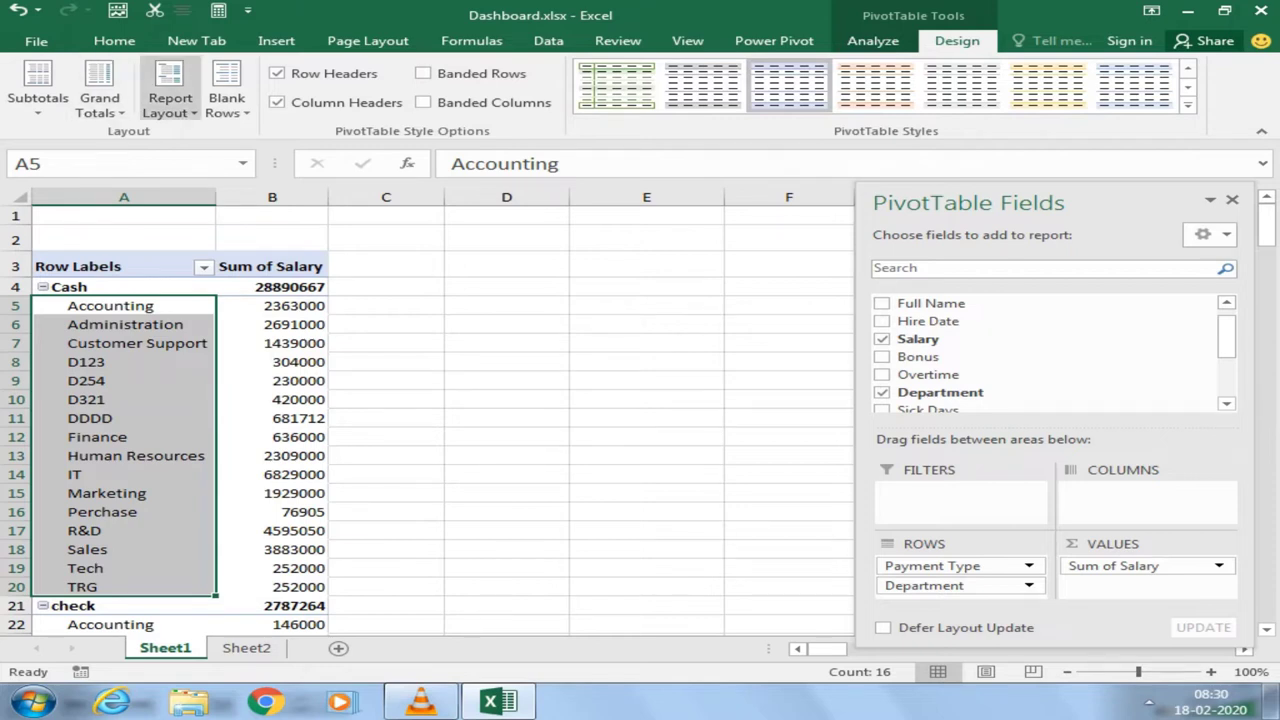
{"action": "left_click", "coordinate": [170, 100]}
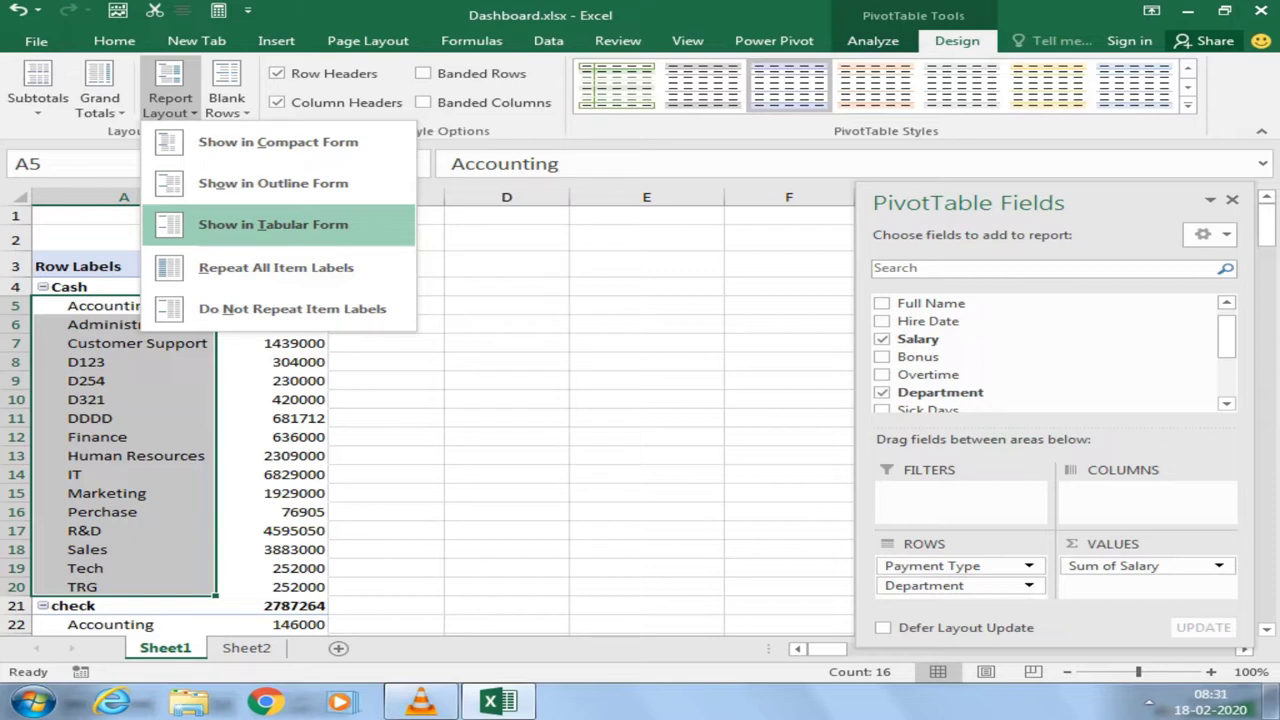
{"action": "left_click", "coordinate": [273, 224]}
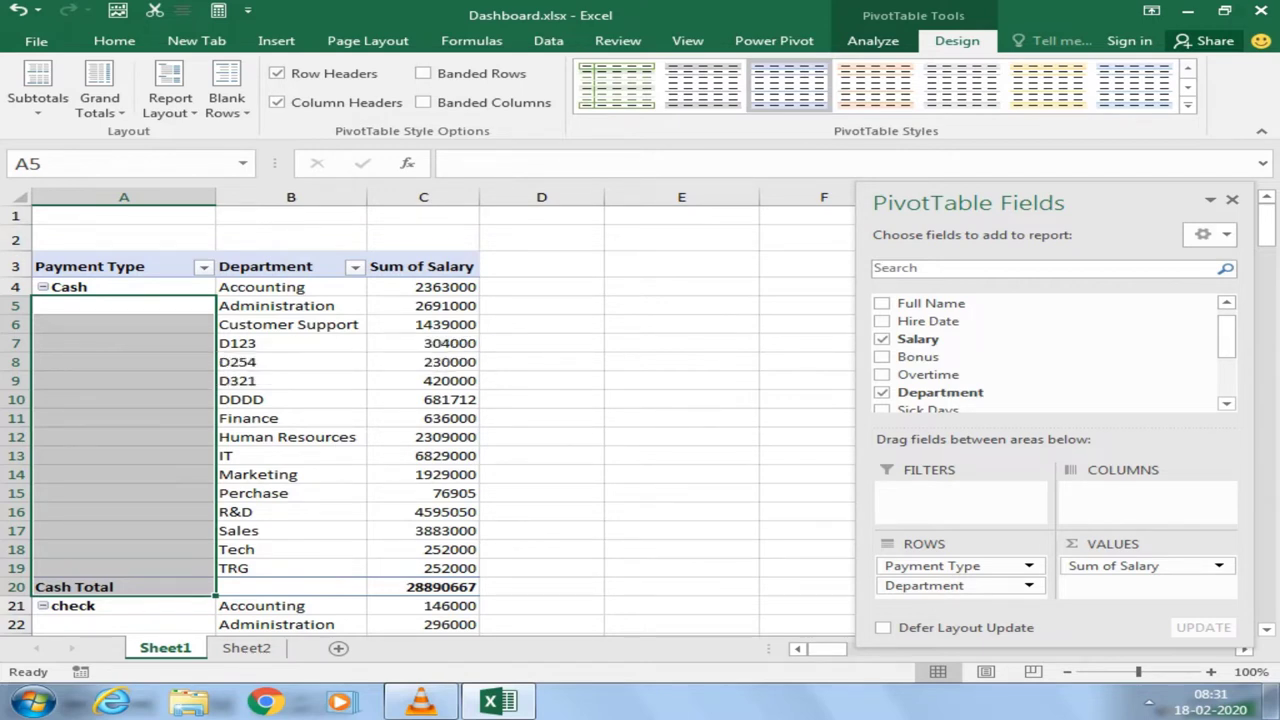
{"action": "left_click", "coordinate": [423, 437]}
{"action": "mouse_move", "coordinate": [110, 266]}
{"action": "left_mouse_down"}
{"action": "mouse_move", "coordinate": [430, 587]}
{"action": "mouse_move", "coordinate": [425, 600]}
{"action": "left_mouse_up"}
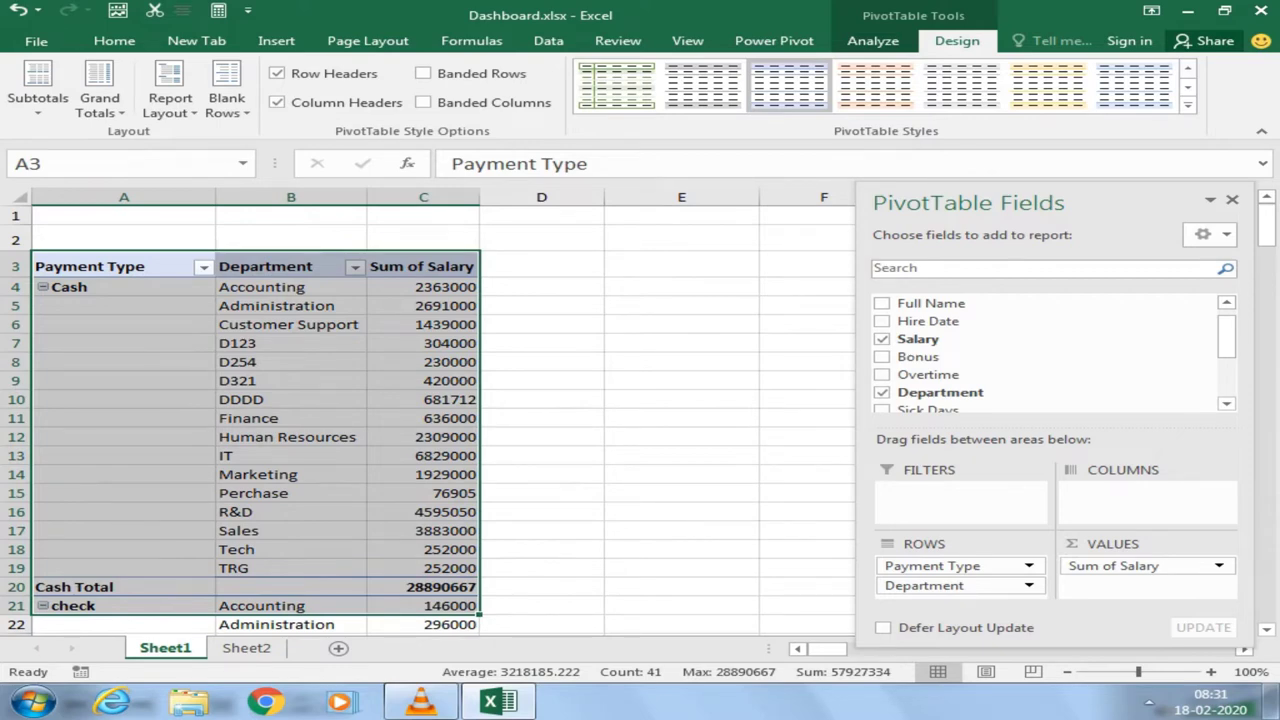
Step: Copy the pivot table and paste it as values at cell E3
{"action": "left_click", "coordinate": [823, 323]}
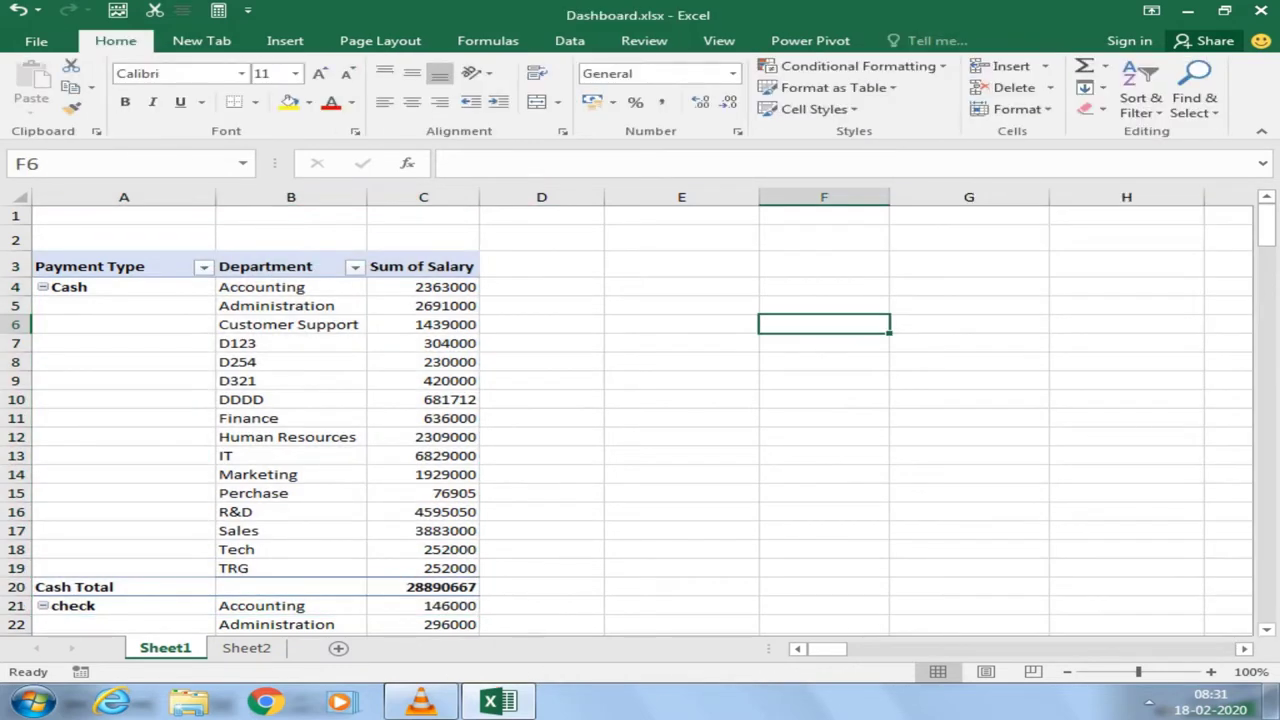
{"action": "left_click", "coordinate": [90, 266]}
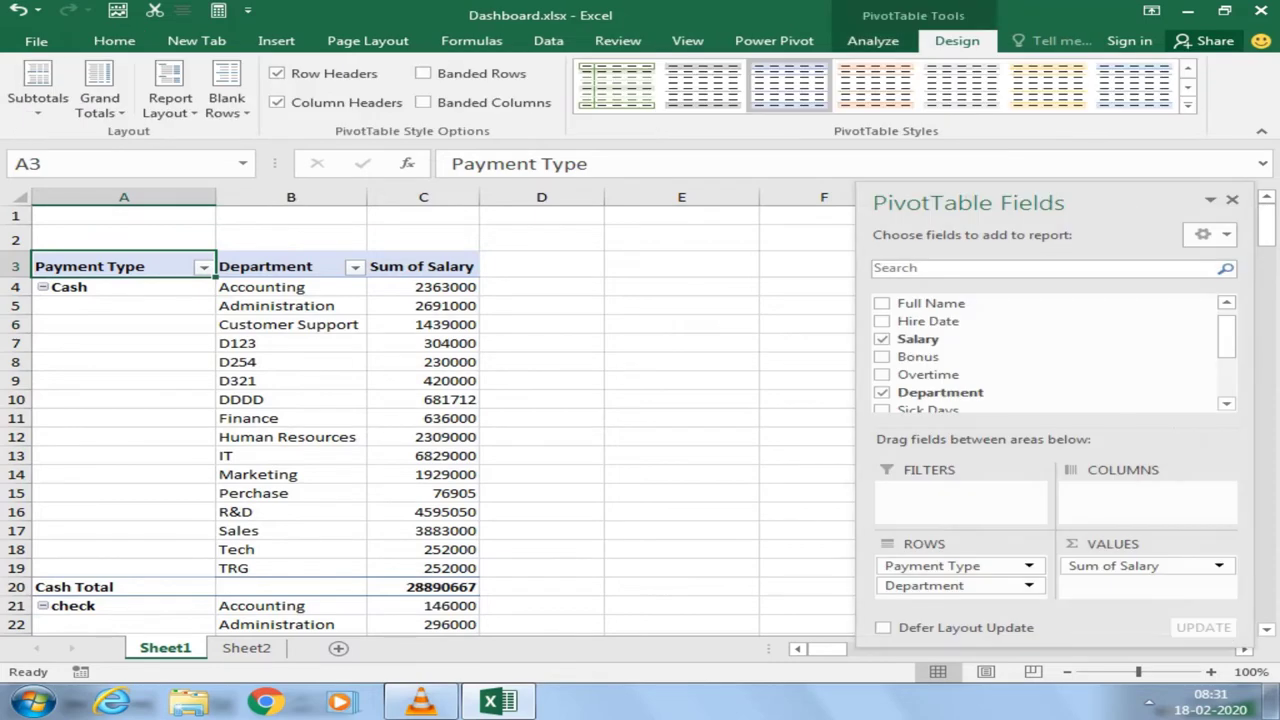
{"action": "mouse_move", "coordinate": [90, 266]}
{"action": "left_mouse_down"}
{"action": "mouse_move", "coordinate": [421, 266]}
{"action": "mouse_move", "coordinate": [470, 628]}
{"action": "left_mouse_up"}
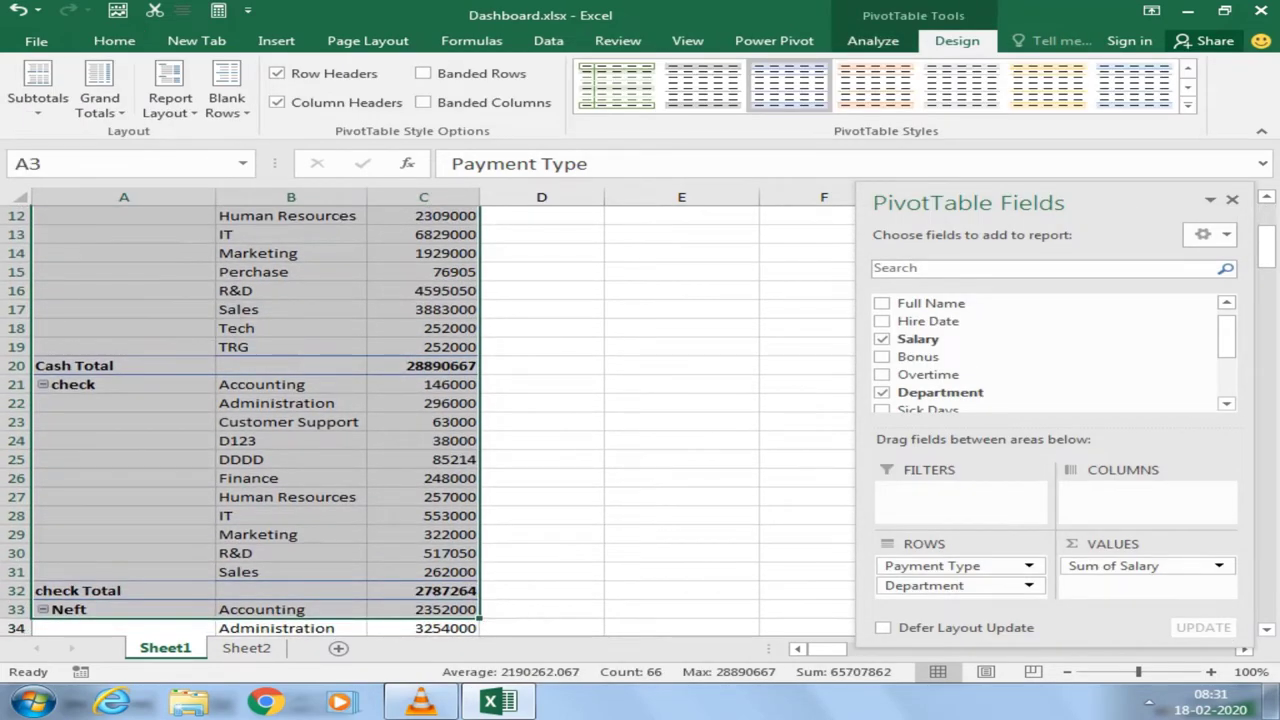
{"action": "left_click", "coordinate": [114, 40]}
{"action": "left_click", "coordinate": [70, 87]}
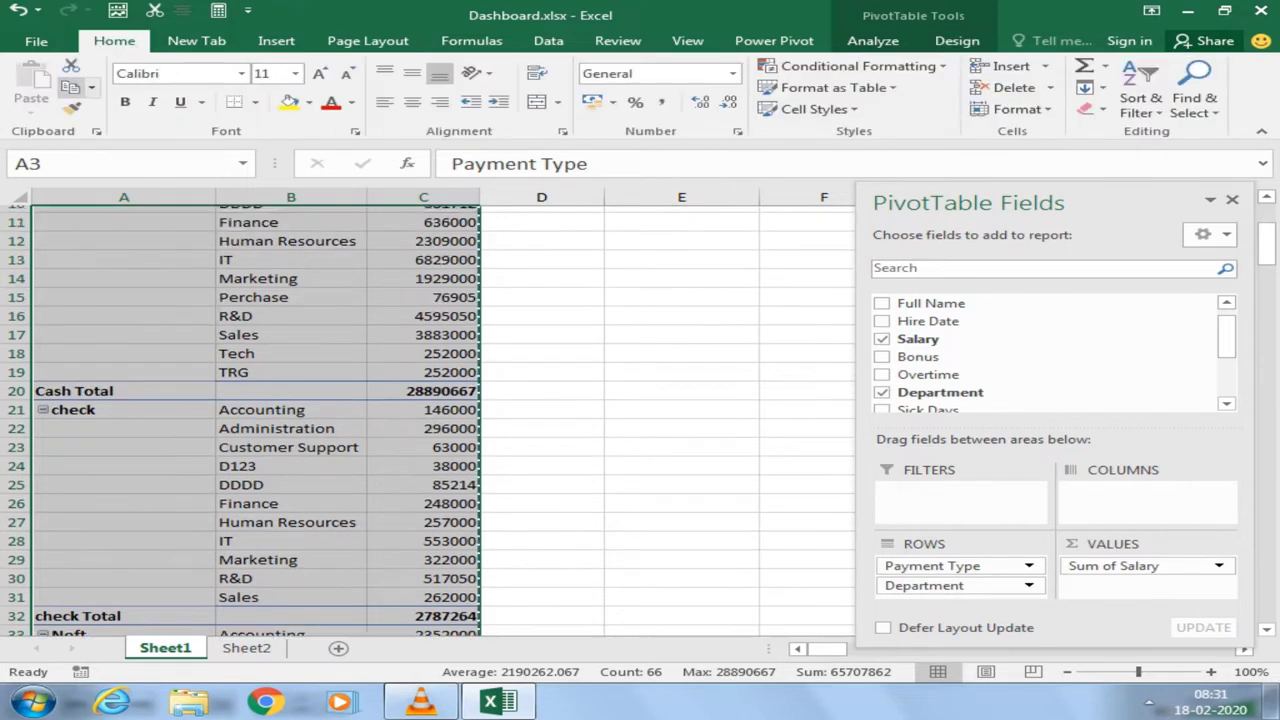
{"action": "scroll", "coordinate": [300, 420], "scroll_direction": "up", "scroll_amount": 4}
{"action": "left_click", "coordinate": [681, 264]}
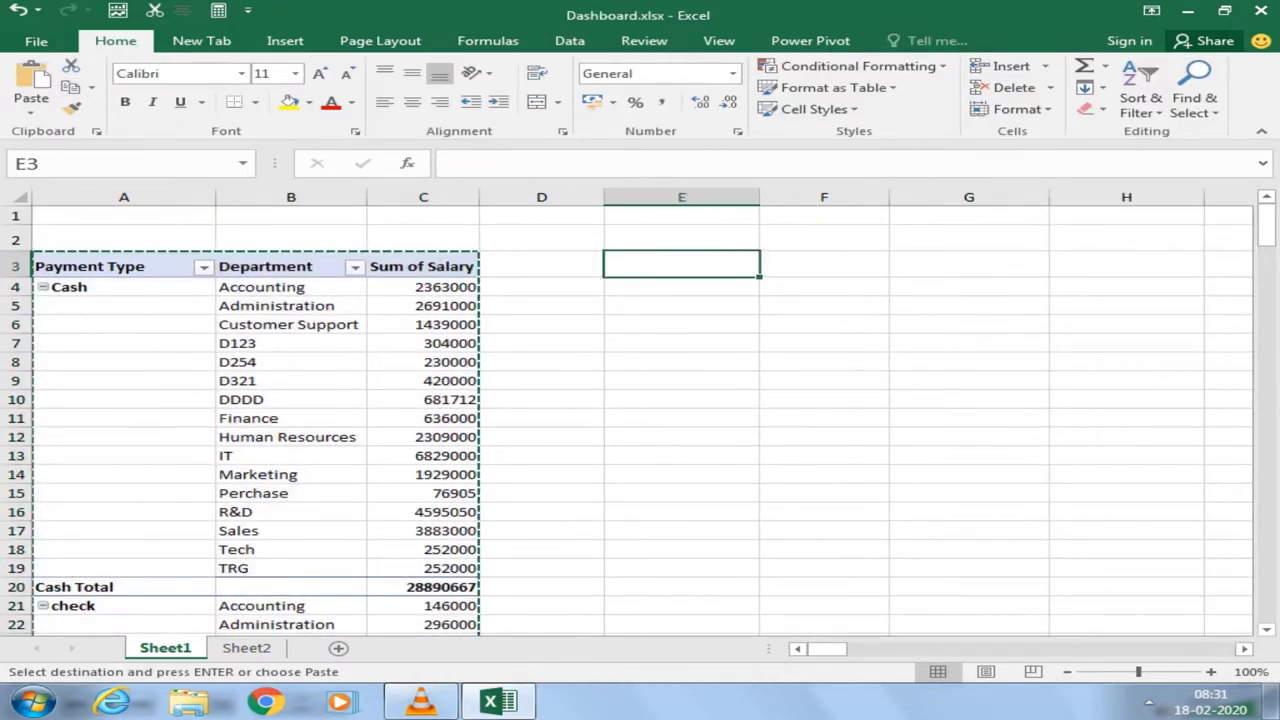
{"action": "left_click", "coordinate": [31, 110]}
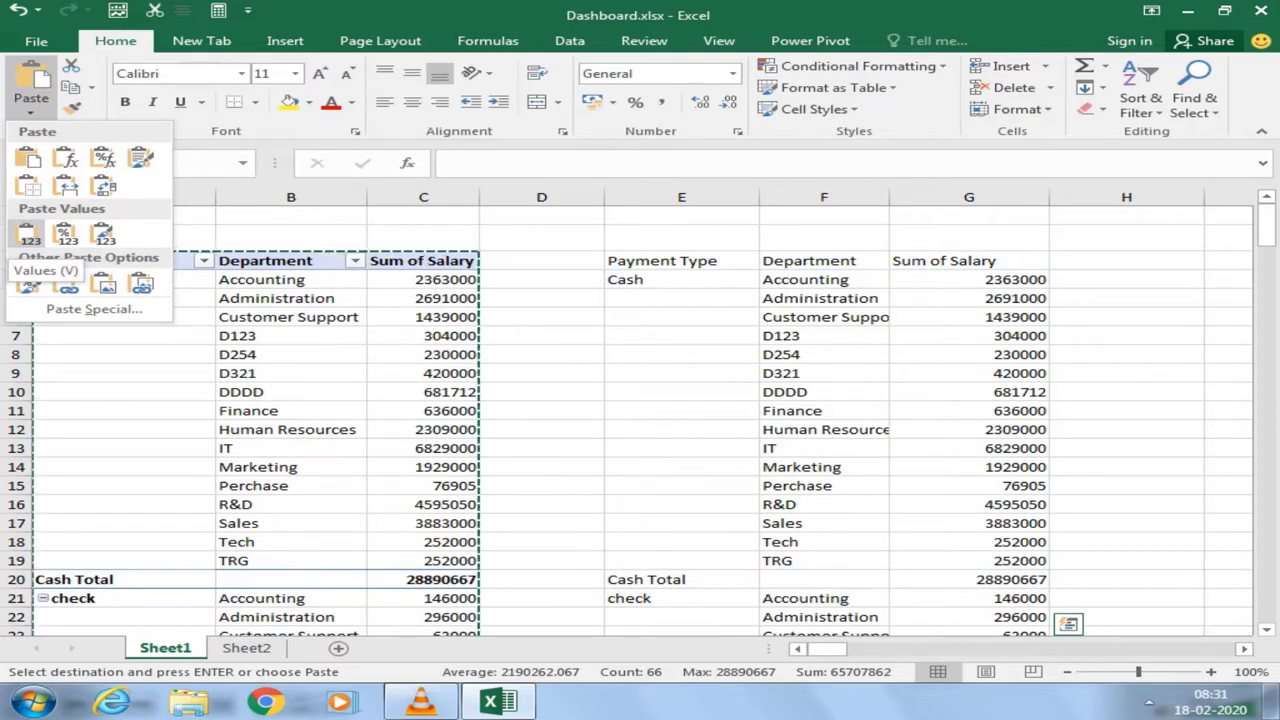
{"action": "left_click", "coordinate": [30, 235]}
{"action": "left_click", "coordinate": [824, 448]}
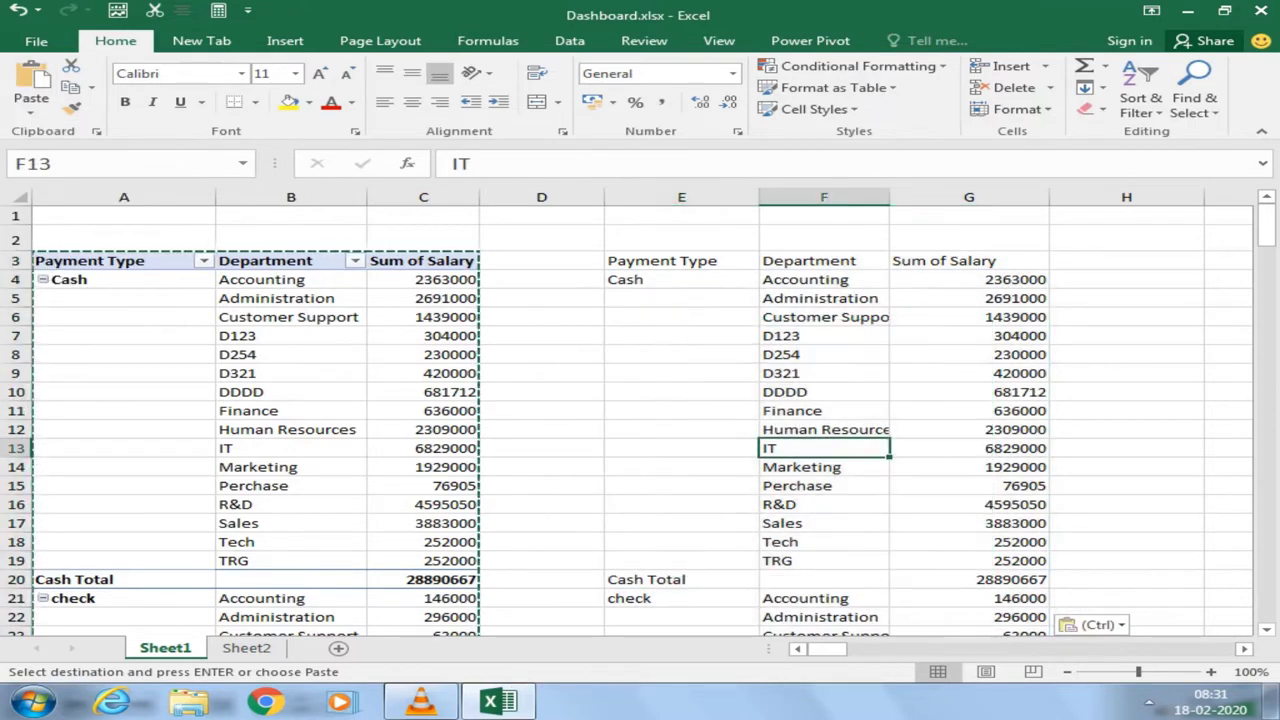
Step: Undo the pasted copy in E3:G19, cancel the copy, and bring up the PivotTable Fields pane
{"action": "mouse_move", "coordinate": [662, 260]}
{"action": "left_mouse_down"}
{"action": "mouse_move", "coordinate": [968, 448]}
{"action": "mouse_move", "coordinate": [968, 560]}
{"action": "left_mouse_up"}
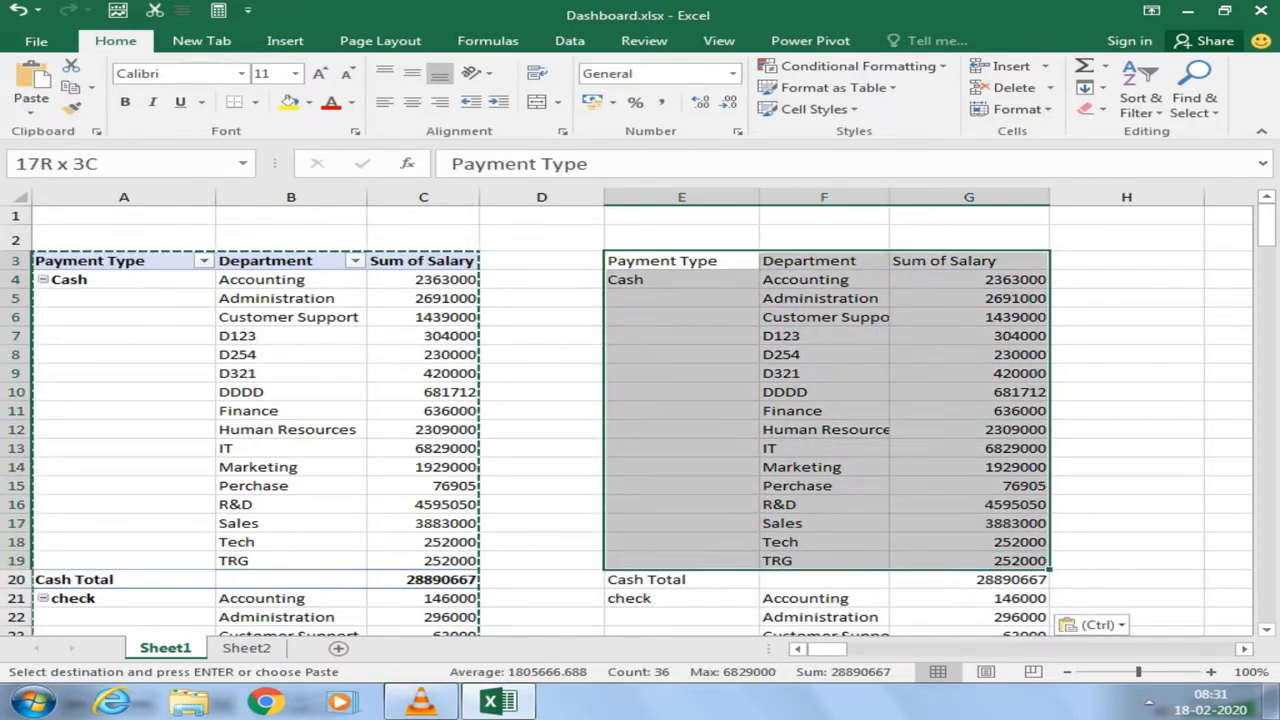
{"action": "mouse_move", "coordinate": [662, 260]}
{"action": "left_mouse_down"}
{"action": "mouse_move", "coordinate": [681, 335]}
{"action": "mouse_move", "coordinate": [824, 523]}
{"action": "mouse_move", "coordinate": [824, 541]}
{"action": "left_mouse_up"}
{"action": "left_click_drag", "start_coordinate": [681, 279], "coordinate": [681, 504]}
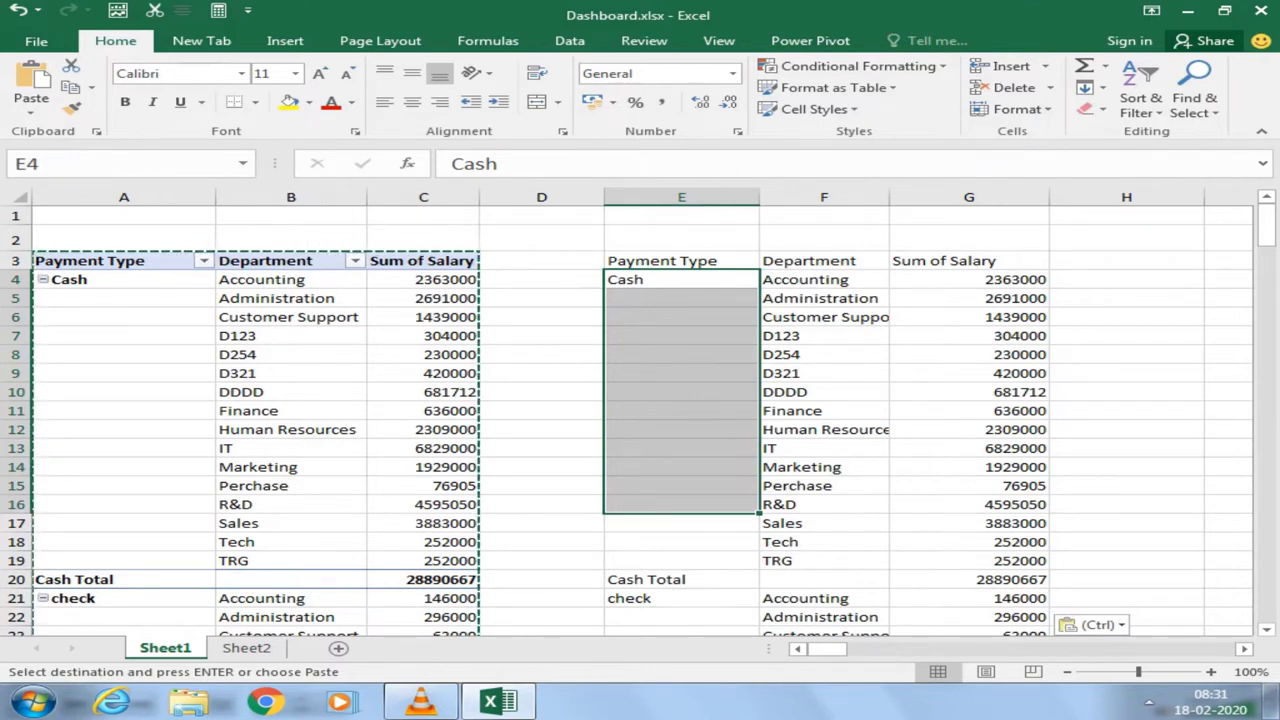
{"action": "key", "text": "ctrl+z"}
{"action": "left_click", "coordinate": [681, 391]}
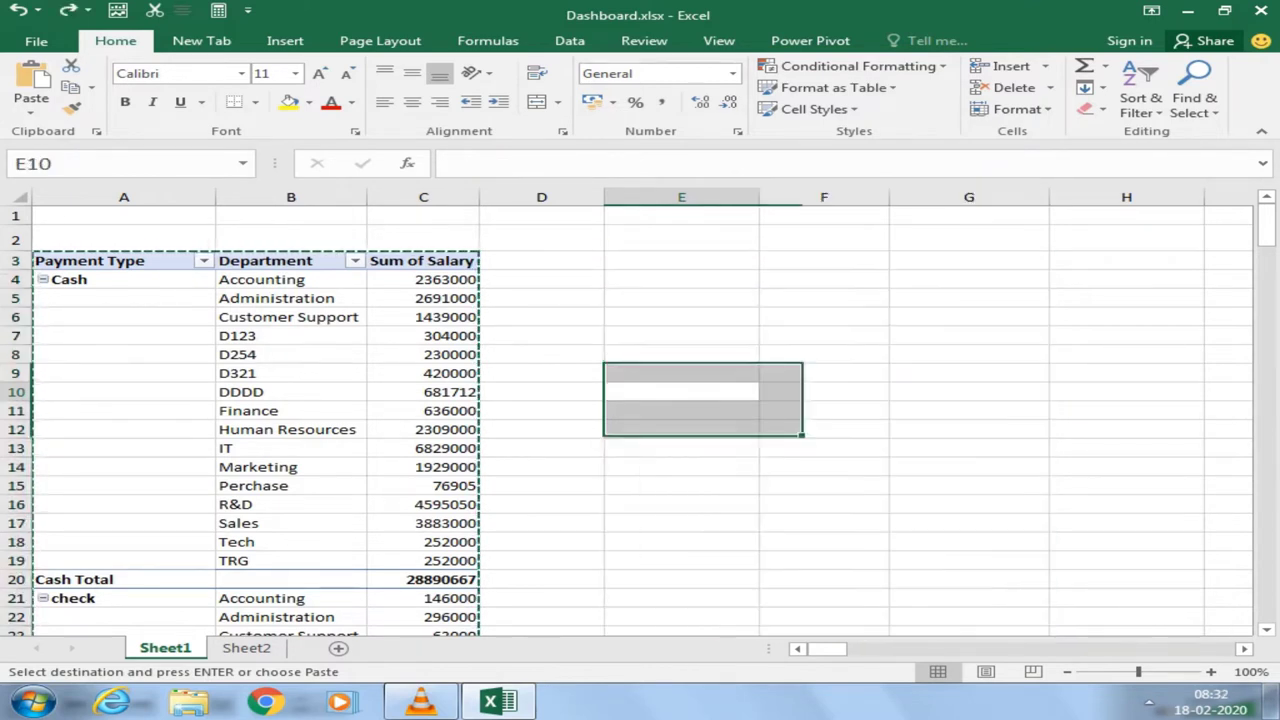
{"action": "key", "text": "Escape"}
{"action": "mouse_move", "coordinate": [440, 317]}
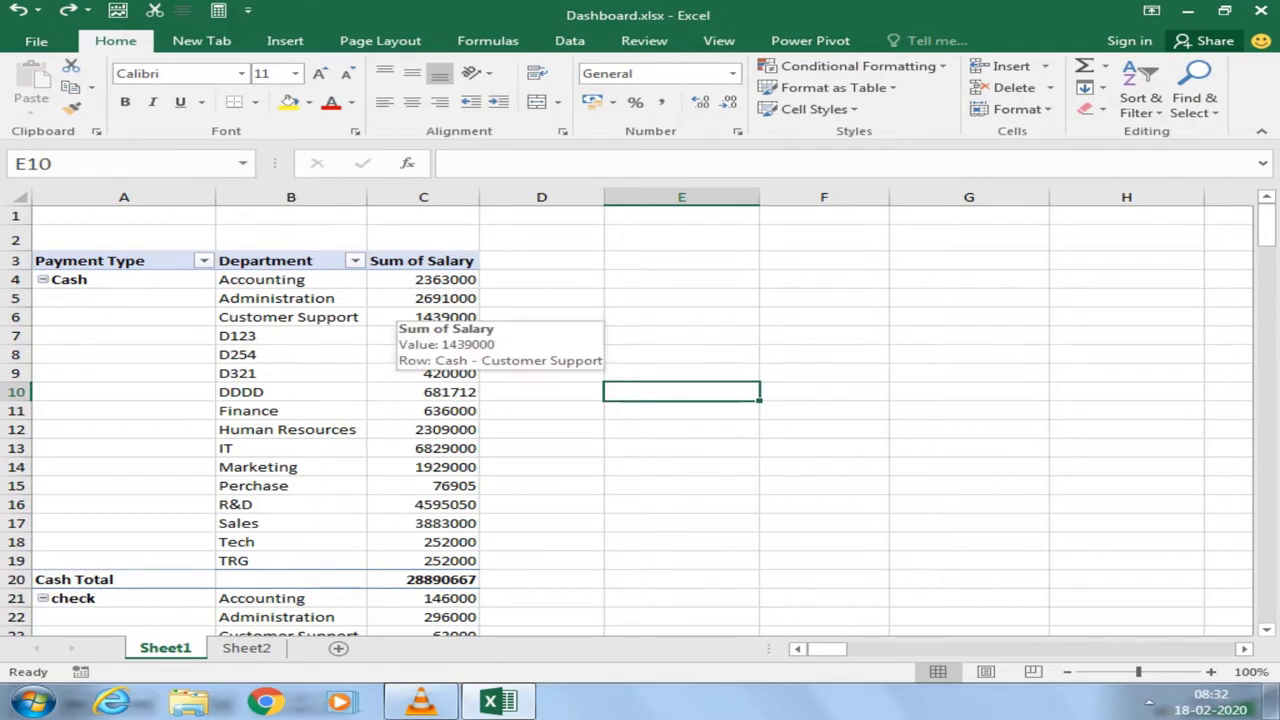
{"action": "mouse_move", "coordinate": [90, 260]}
{"action": "left_mouse_down"}
{"action": "mouse_move", "coordinate": [300, 542]}
{"action": "mouse_move", "coordinate": [440, 560]}
{"action": "left_mouse_up"}
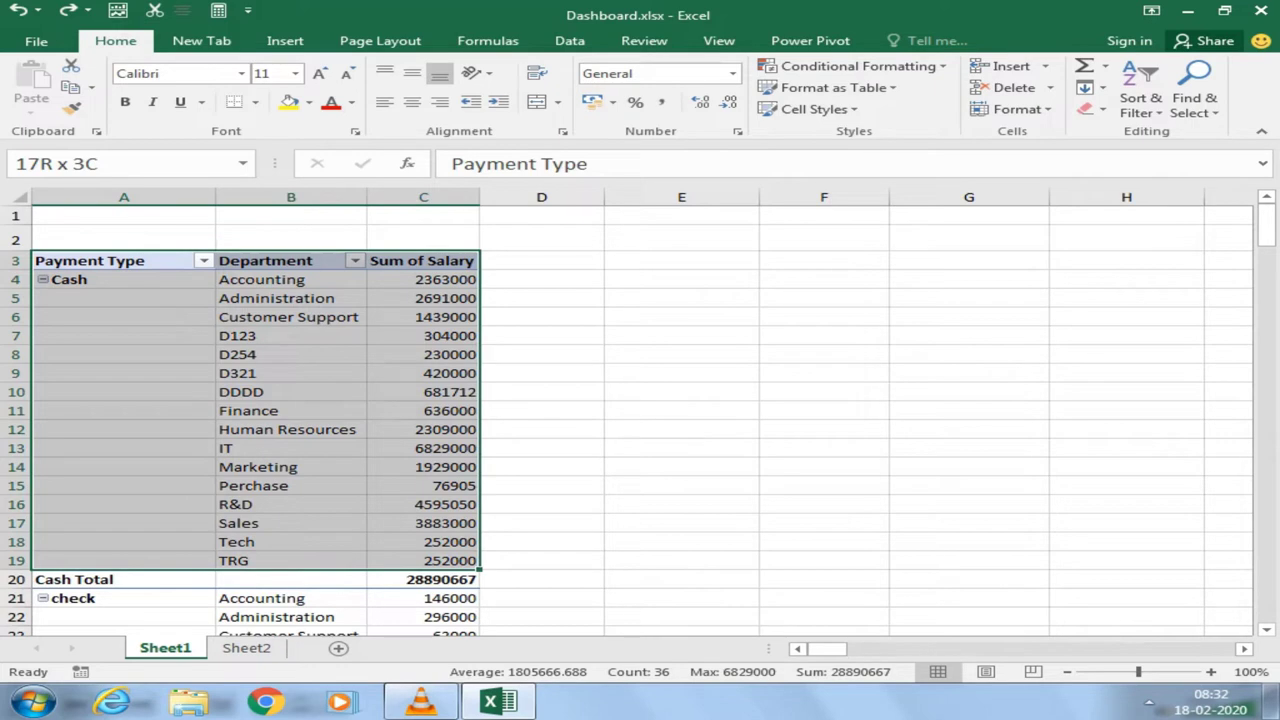
{"action": "left_click", "coordinate": [290, 448]}
{"action": "left_click_drag", "start_coordinate": [124, 279], "coordinate": [124, 560]}
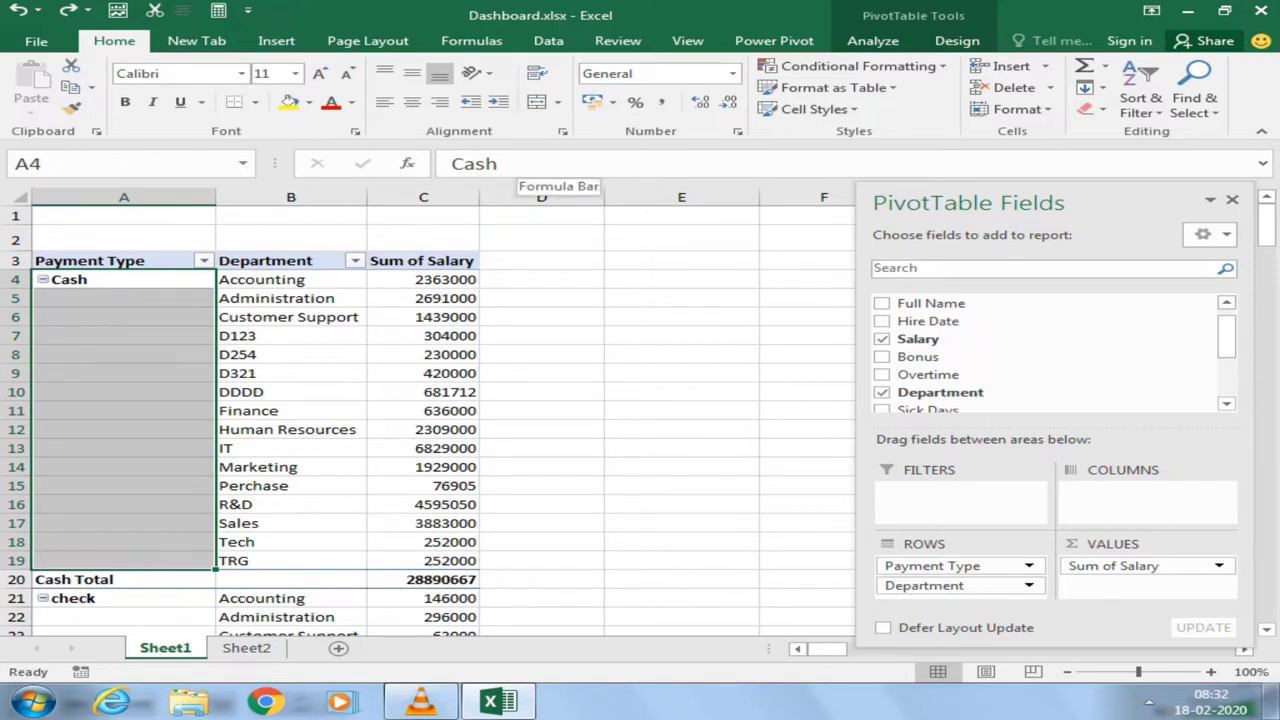
Step: Try Merge & Center on the Cash cells and dismiss the PivotTable warning
{"action": "left_click", "coordinate": [557, 102]}
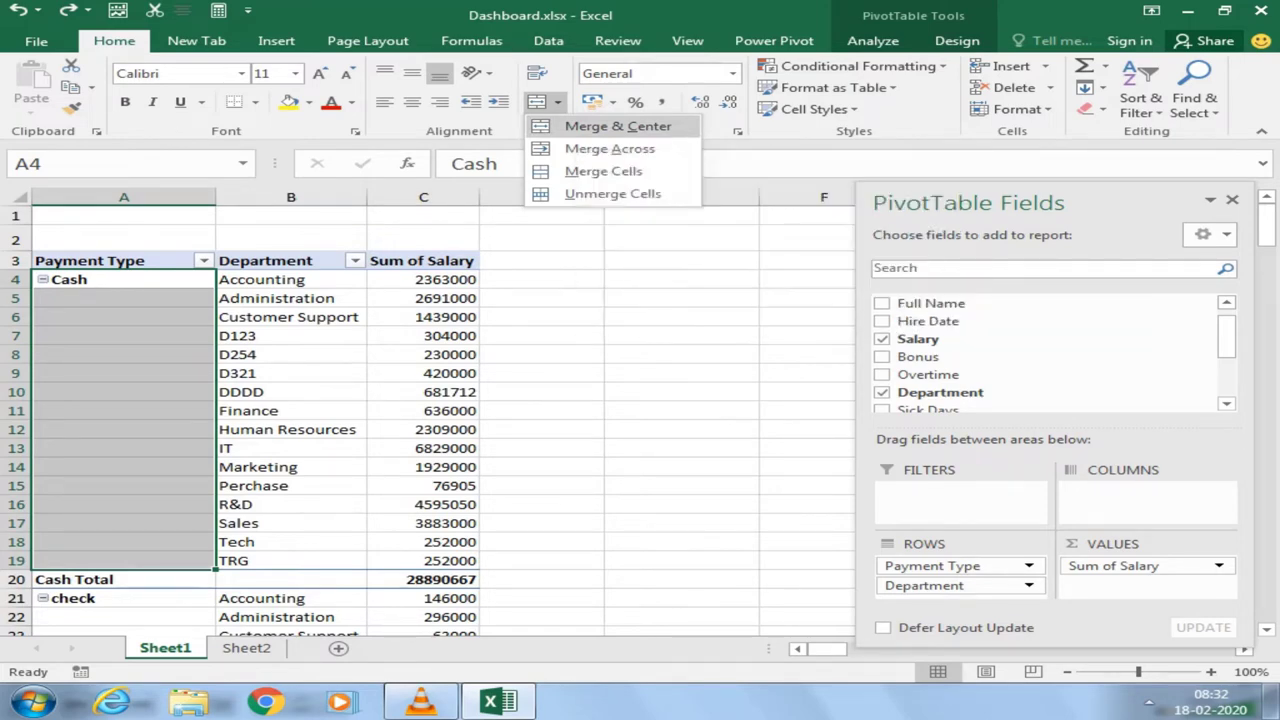
{"action": "left_click", "coordinate": [618, 126]}
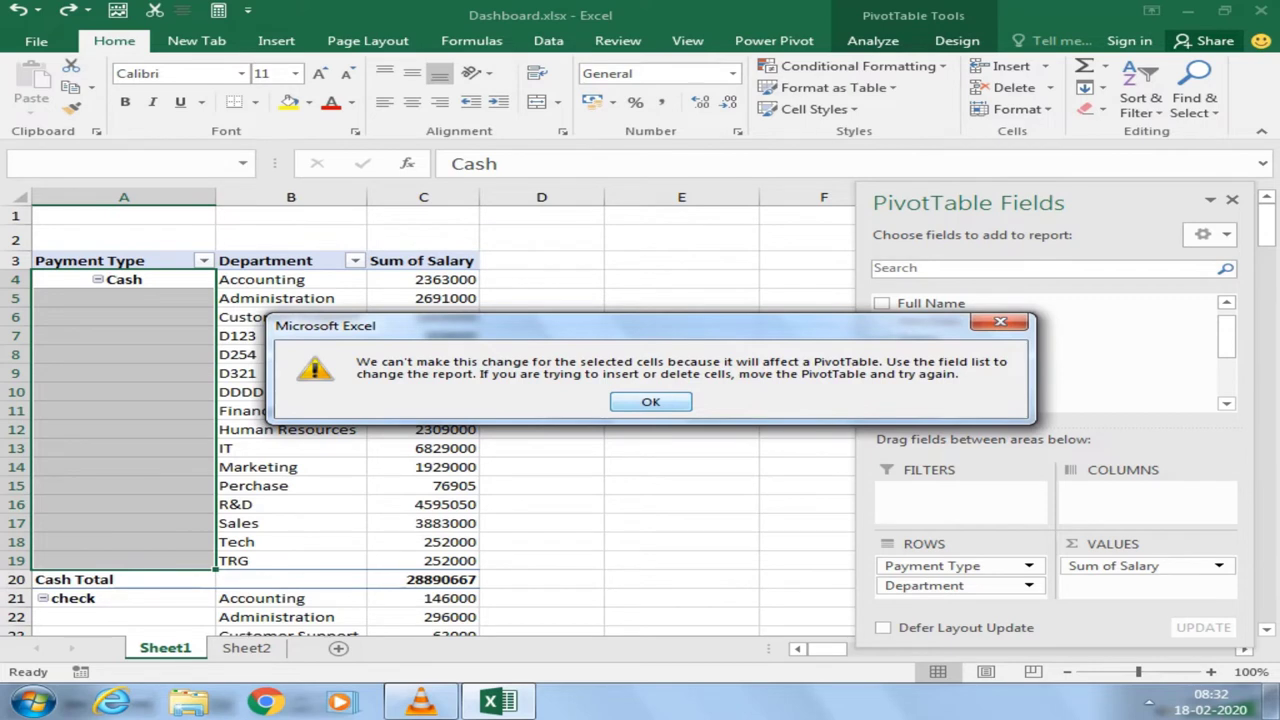
{"action": "left_click", "coordinate": [650, 401]}
{"action": "left_click", "coordinate": [557, 102]}
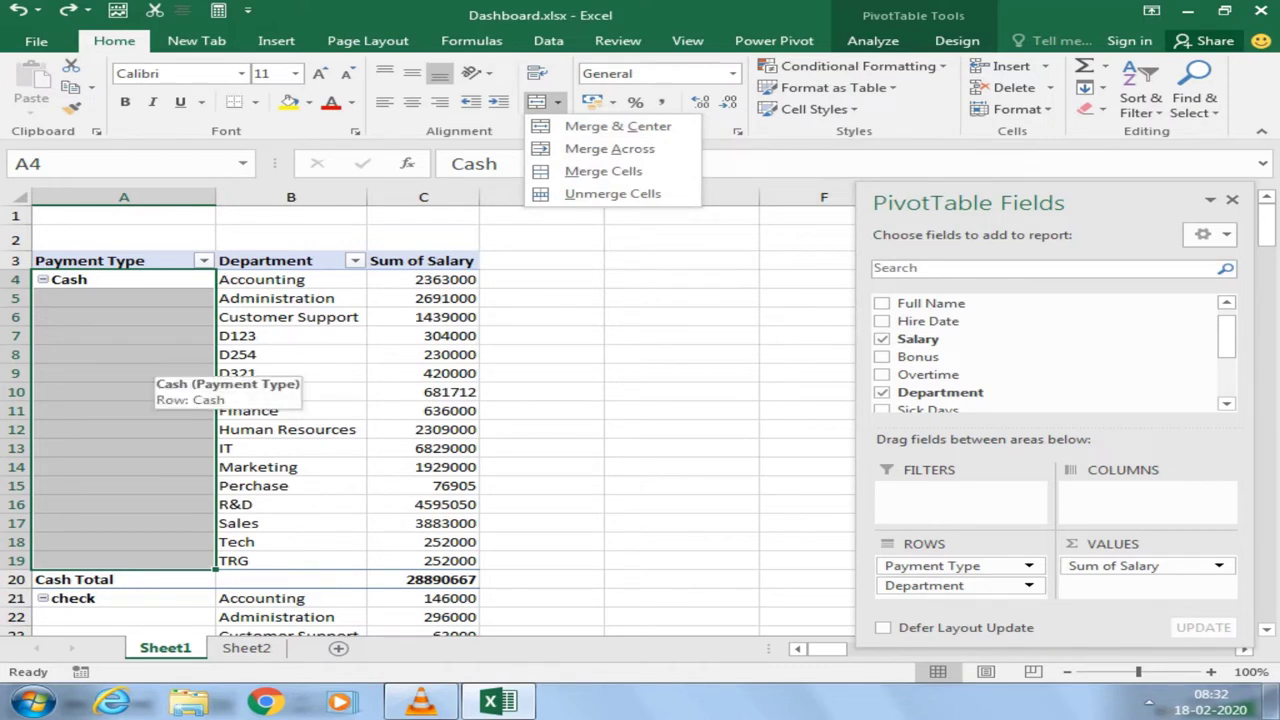
{"action": "key", "text": "Escape"}
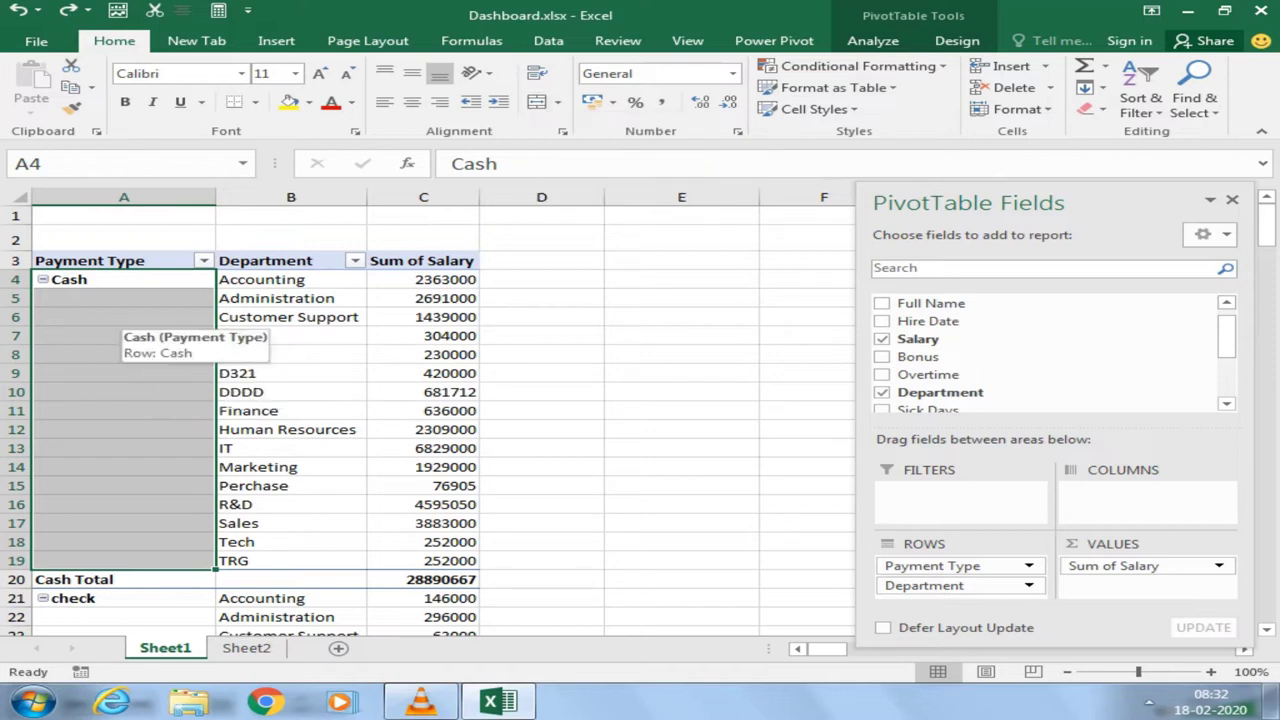
Step: Enable 'Merge and center cells with labels' in PivotTable Options and review the merged labels
{"action": "right_click", "coordinate": [130, 322]}
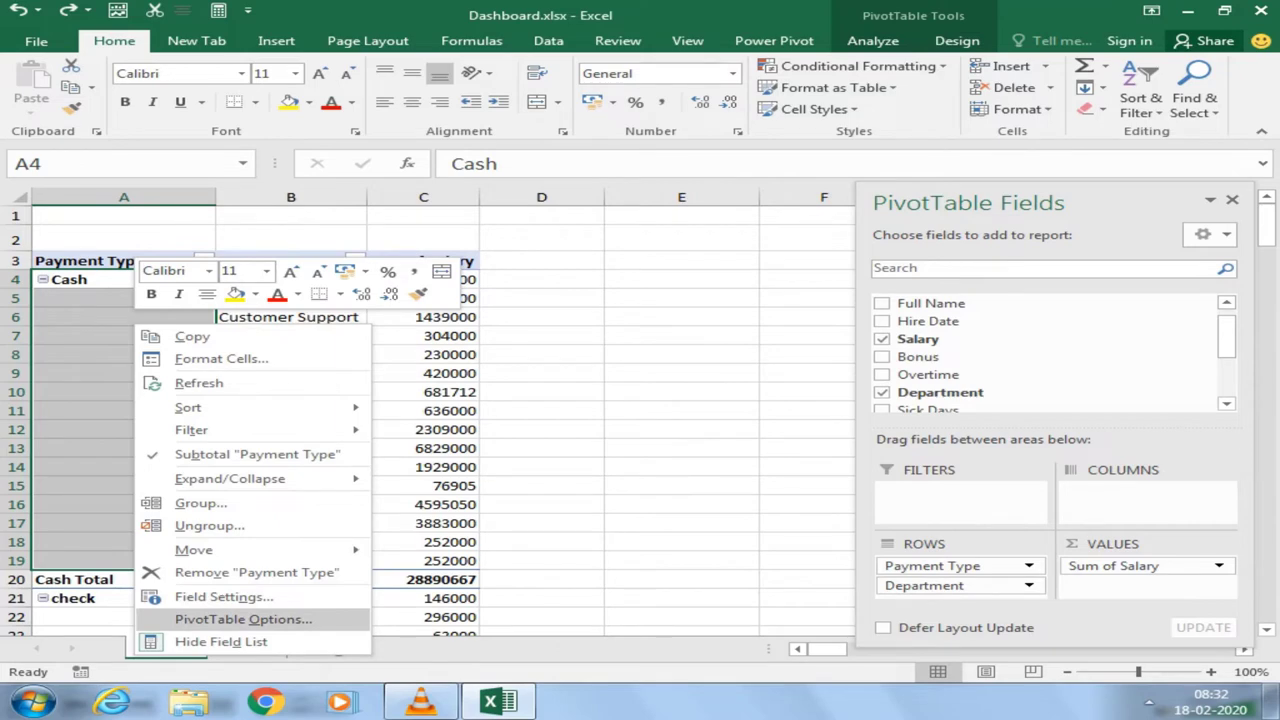
{"action": "left_click", "coordinate": [243, 619]}
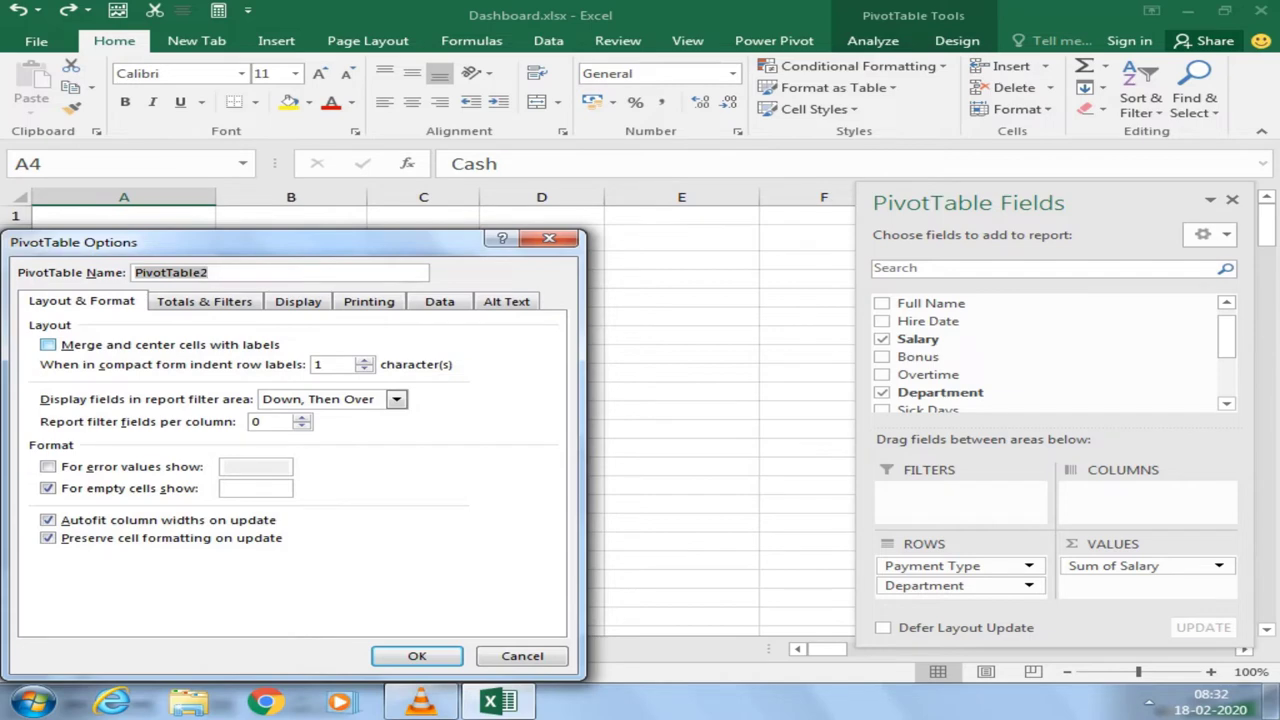
{"action": "left_click", "coordinate": [48, 344]}
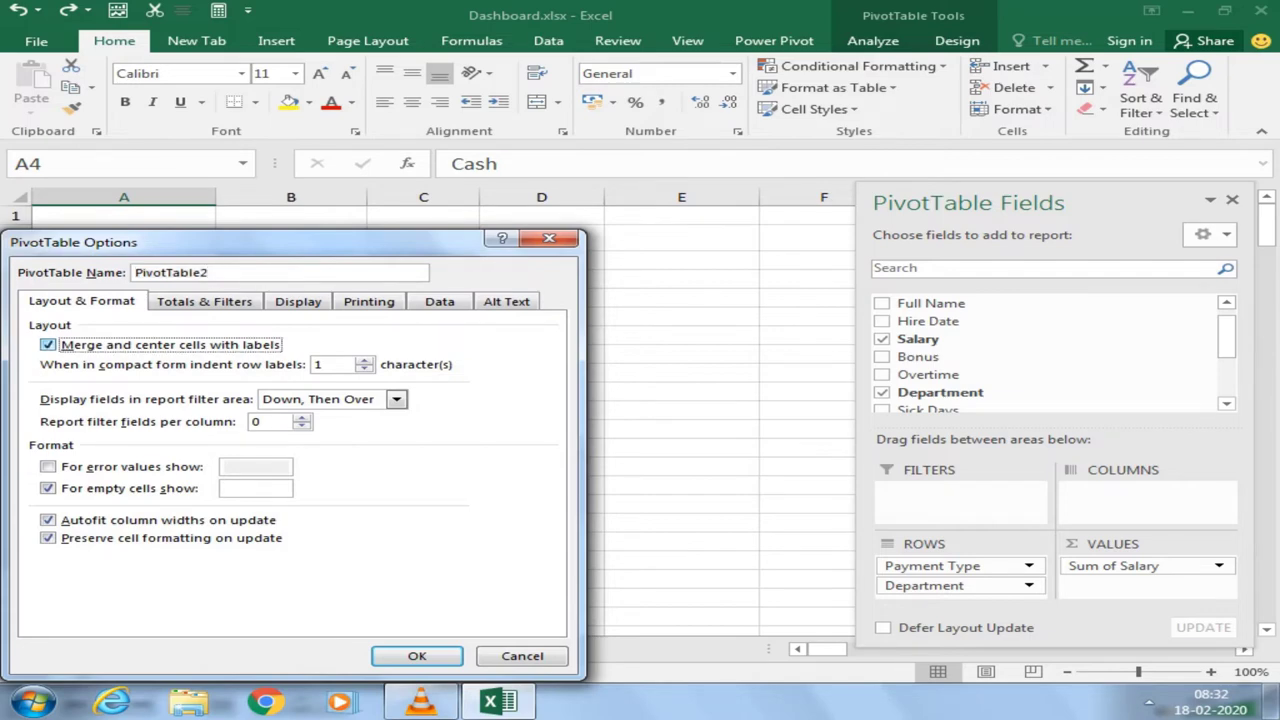
{"action": "left_click", "coordinate": [417, 655]}
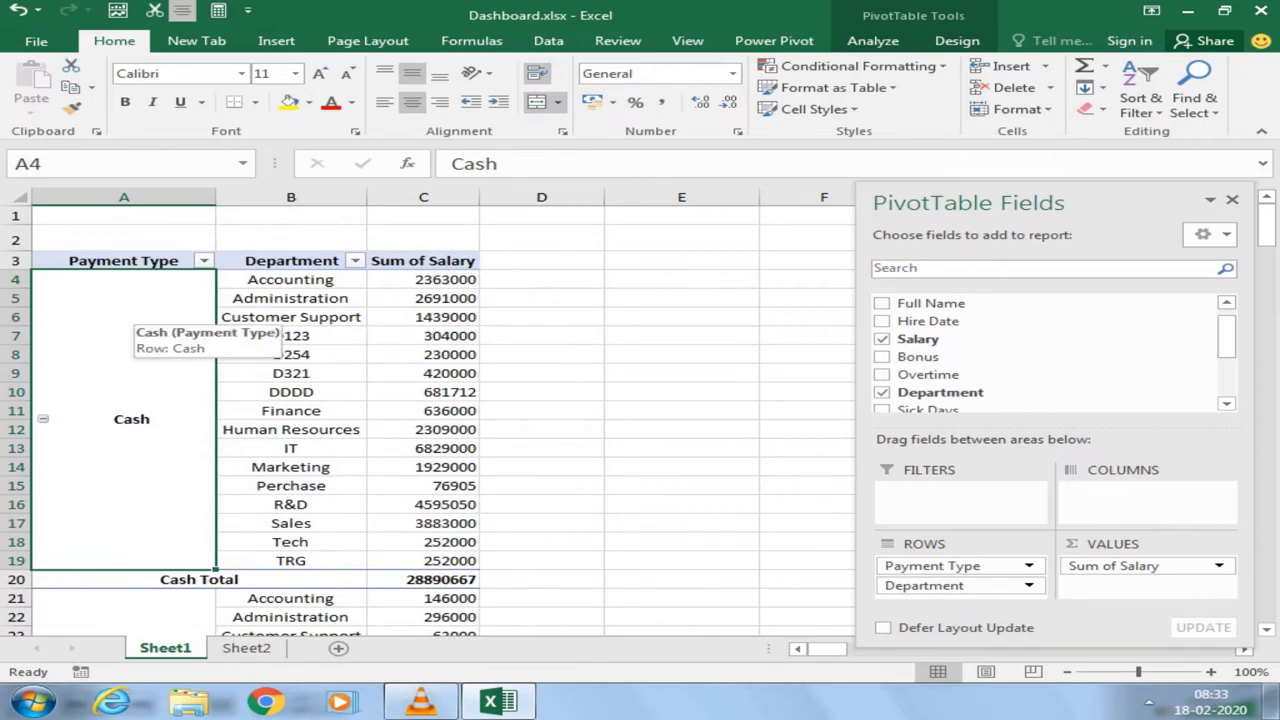
{"action": "scroll", "coordinate": [131, 320], "scroll_direction": "down", "scroll_amount": 1}
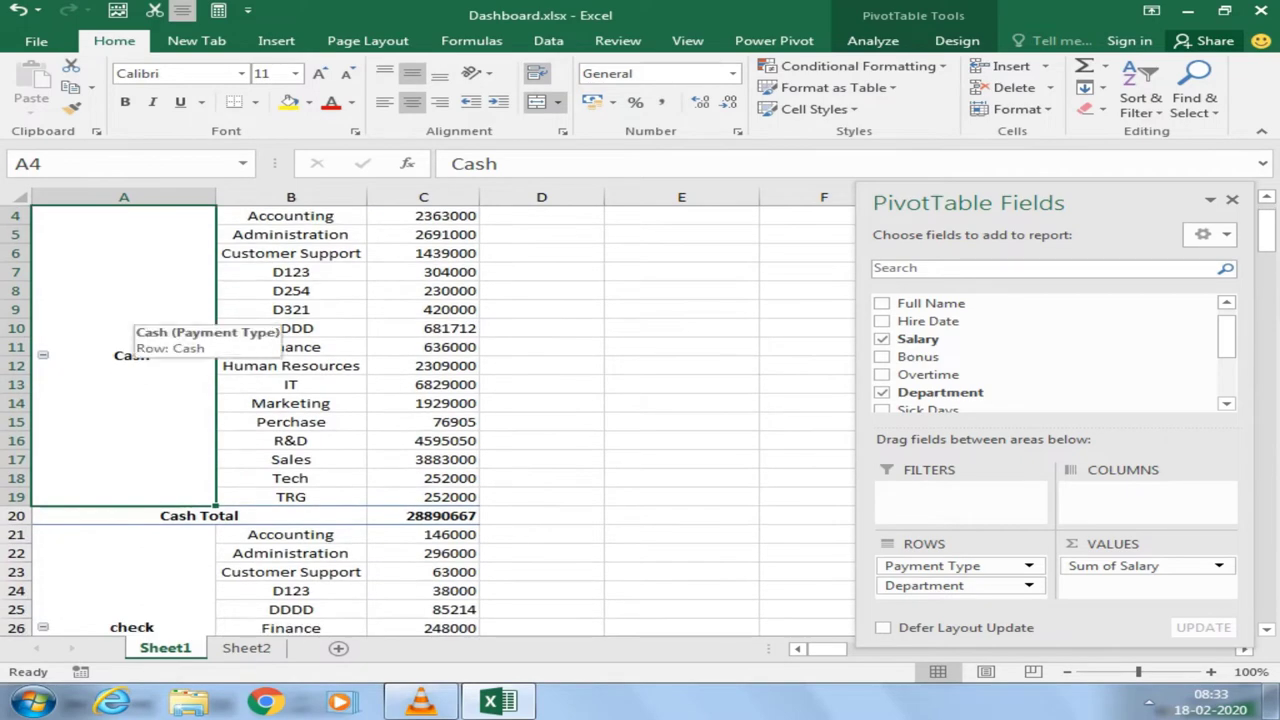
{"action": "scroll", "coordinate": [131, 320], "scroll_direction": "down", "scroll_amount": 1}
{"action": "scroll", "coordinate": [131, 320], "scroll_direction": "down", "scroll_amount": 1}
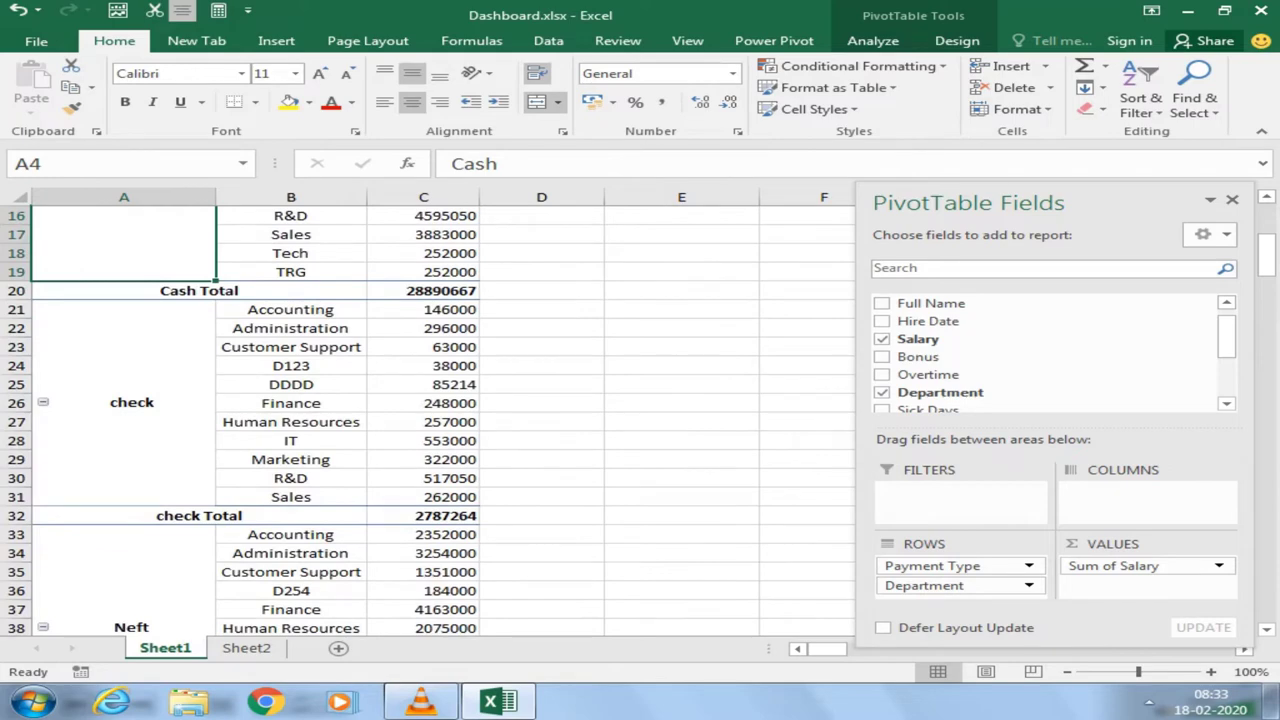
{"action": "scroll", "coordinate": [428, 420], "scroll_direction": "down", "scroll_amount": 2}
{"action": "scroll", "coordinate": [428, 420], "scroll_direction": "down", "scroll_amount": 2}
Step: Untick 'Merge and center cells with labels' in PivotTable Options, then show the Design tab
{"action": "scroll", "coordinate": [428, 420], "scroll_direction": "down", "scroll_amount": 1}
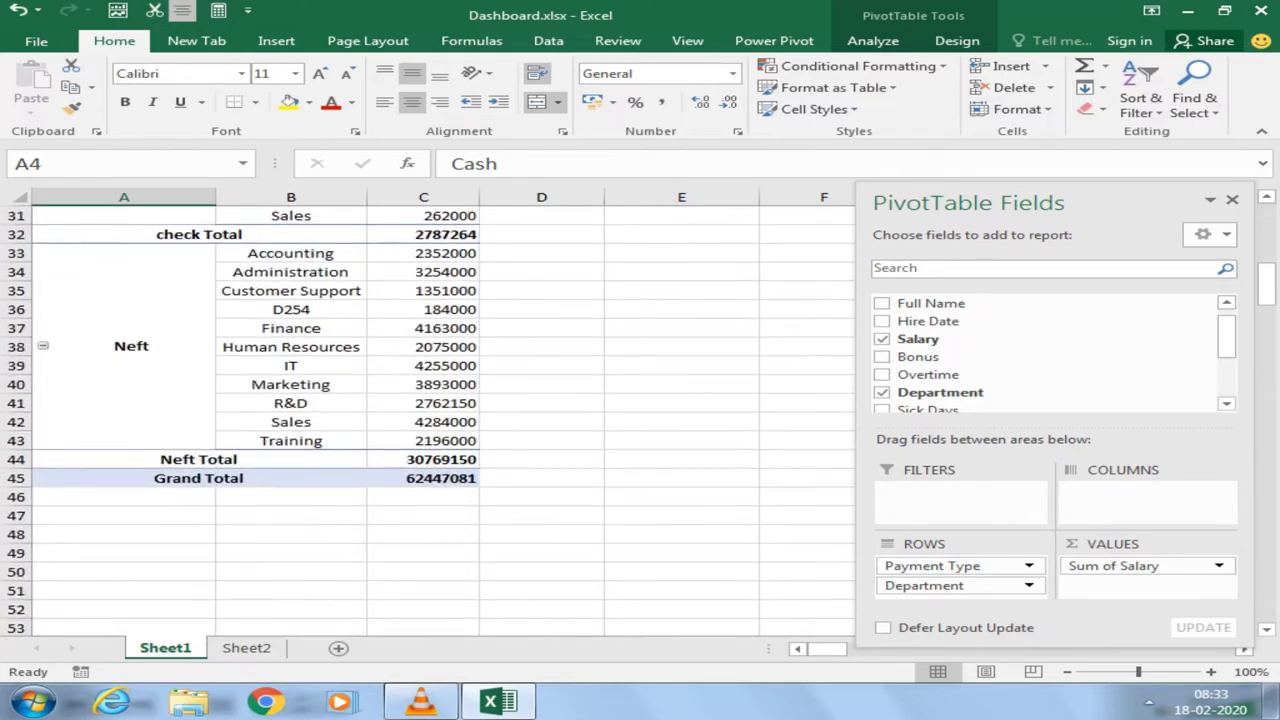
{"action": "scroll", "coordinate": [428, 420], "scroll_direction": "up", "scroll_amount": 2}
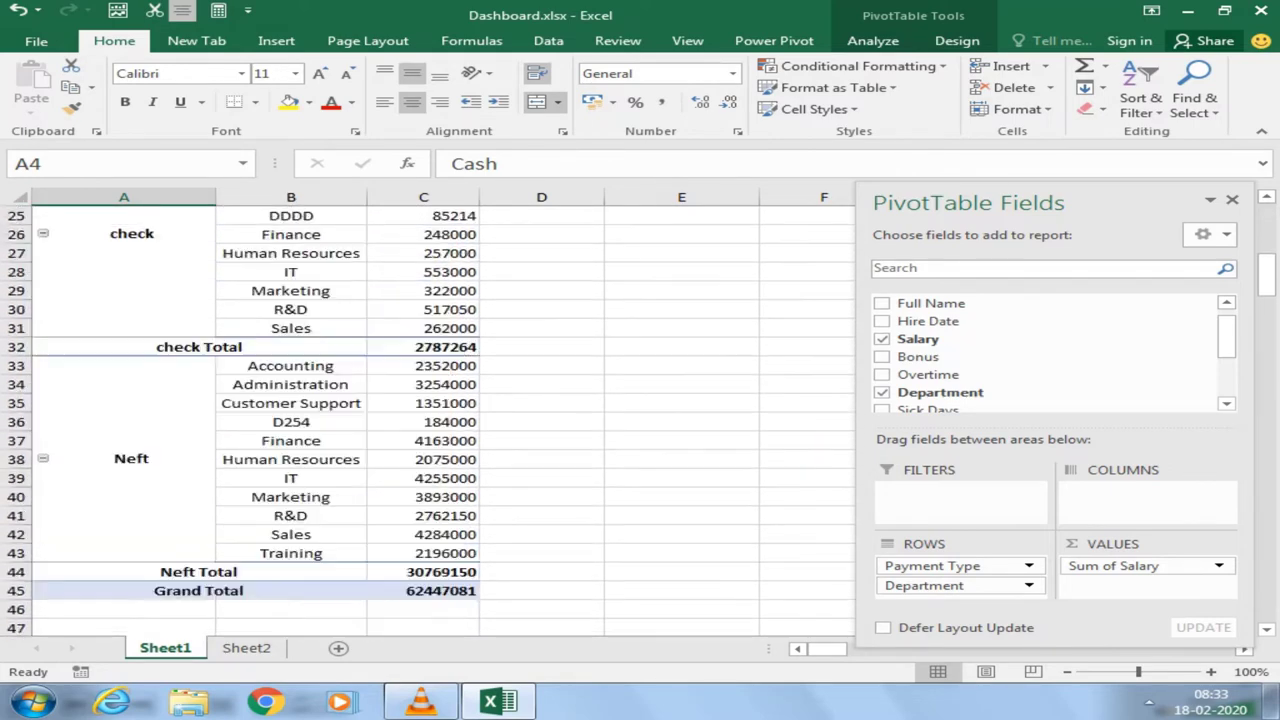
{"action": "scroll", "coordinate": [428, 420], "scroll_direction": "up", "scroll_amount": 4}
{"action": "scroll", "coordinate": [428, 420], "scroll_direction": "up", "scroll_amount": 3}
{"action": "scroll", "coordinate": [428, 420], "scroll_direction": "up", "scroll_amount": 1}
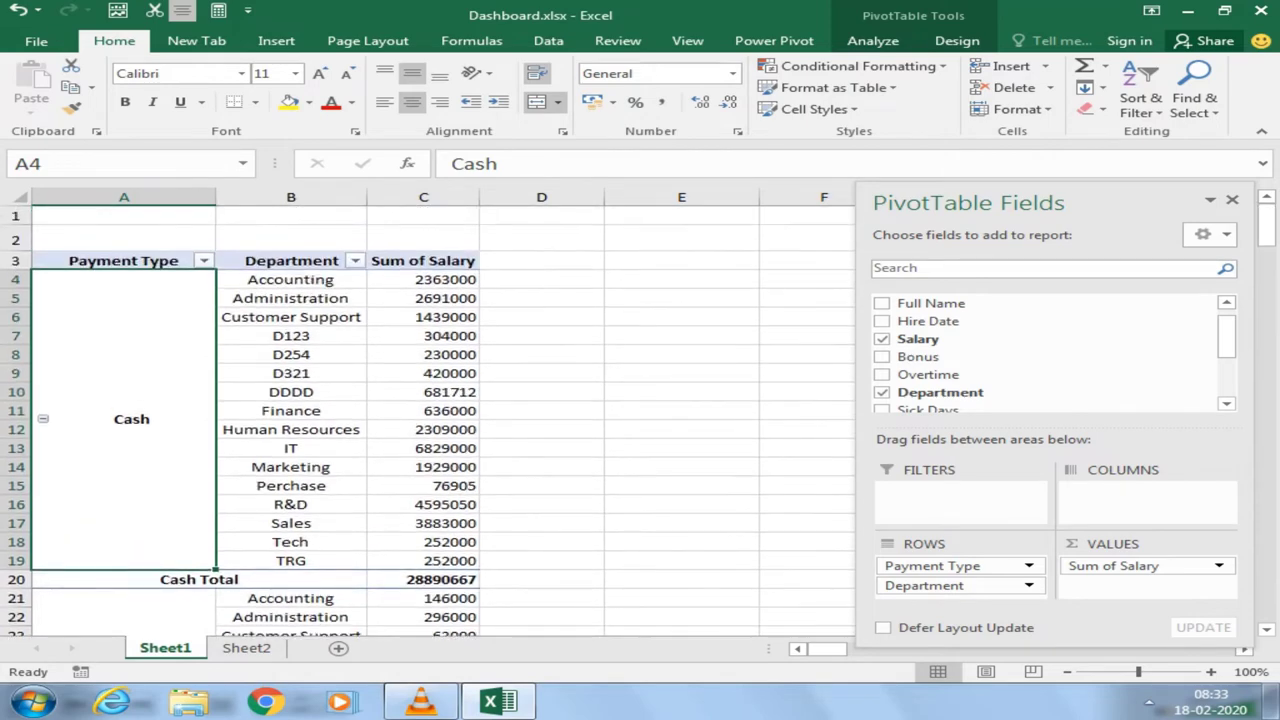
{"action": "right_click", "coordinate": [136, 334]}
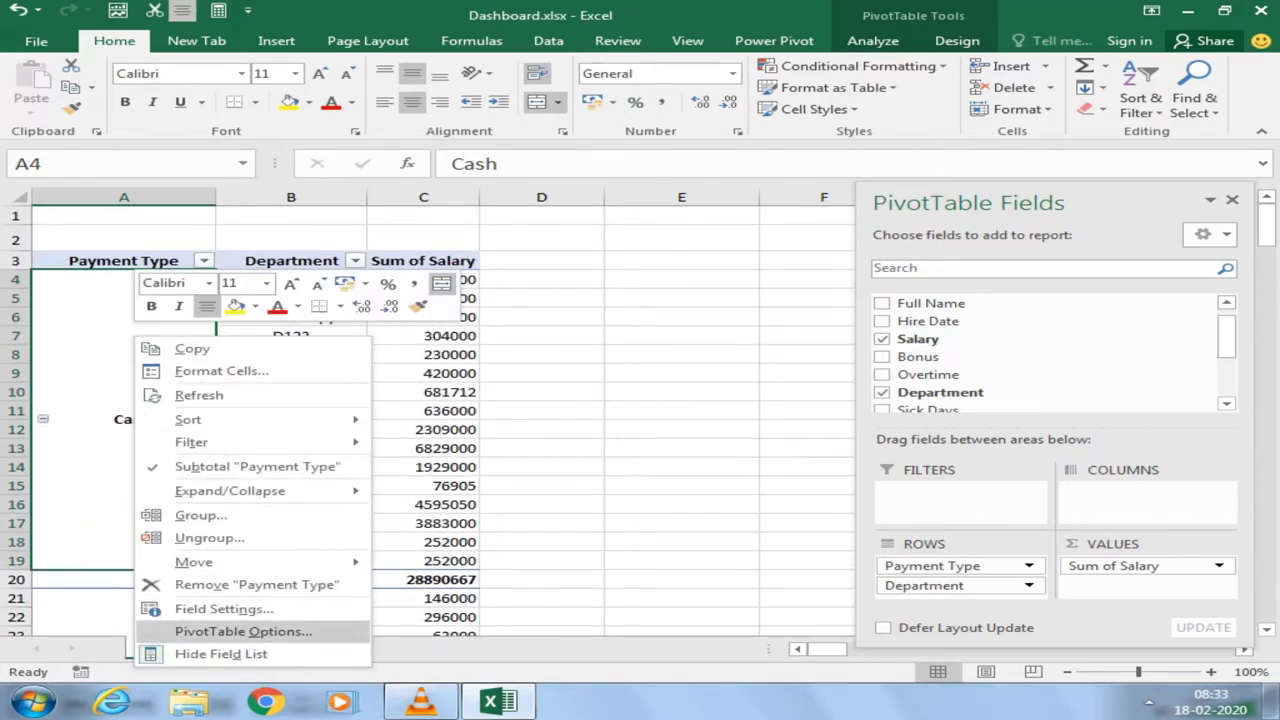
{"action": "left_click", "coordinate": [243, 631]}
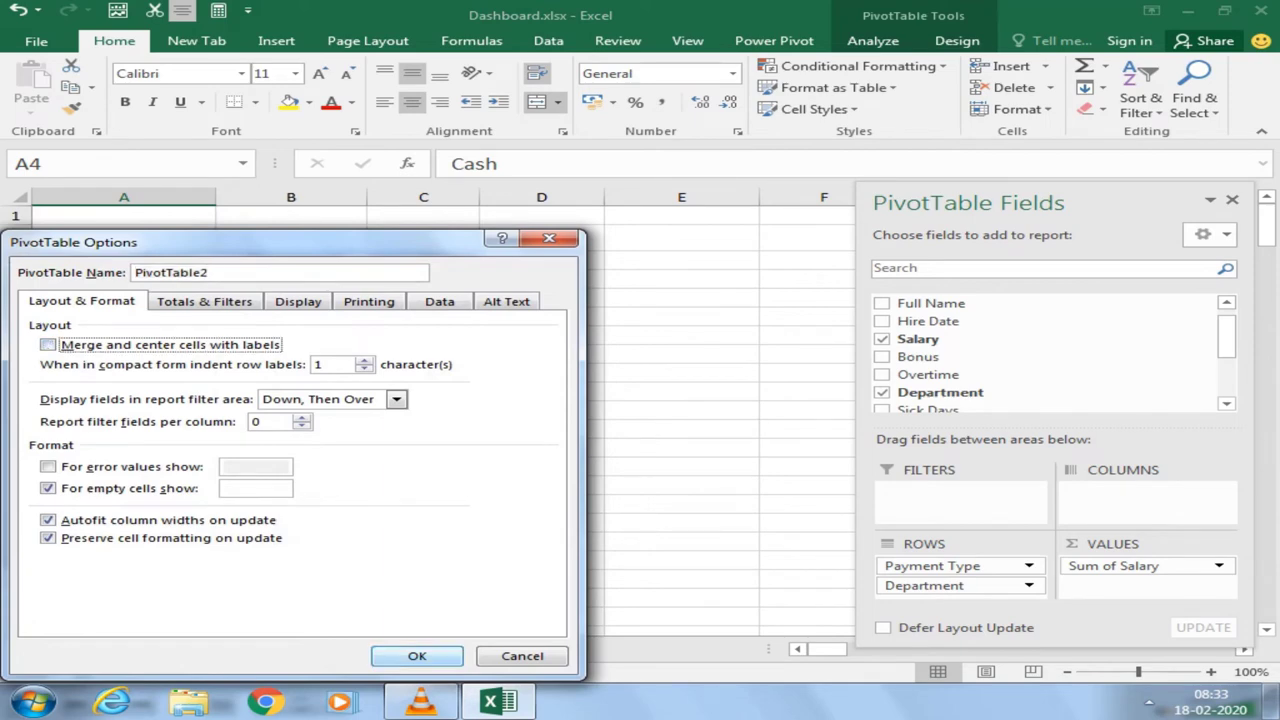
{"action": "left_click", "coordinate": [417, 656]}
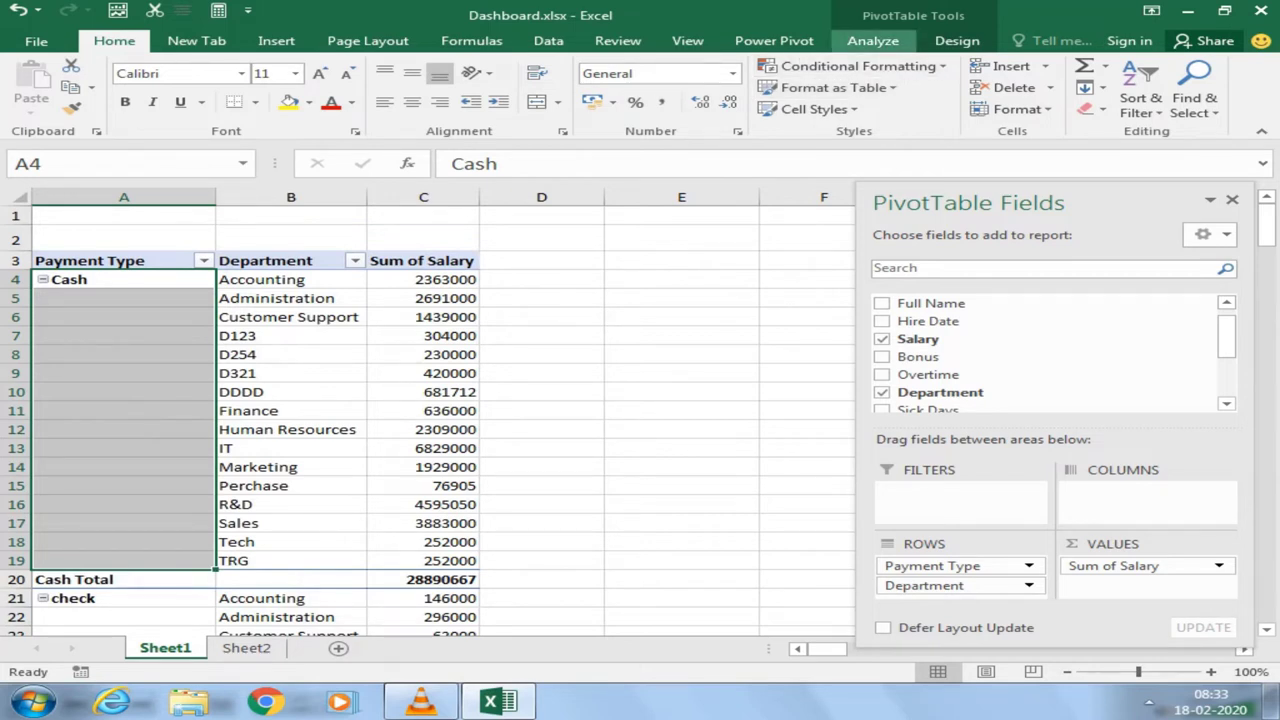
{"action": "left_click", "coordinate": [873, 40]}
{"action": "left_click", "coordinate": [957, 40]}
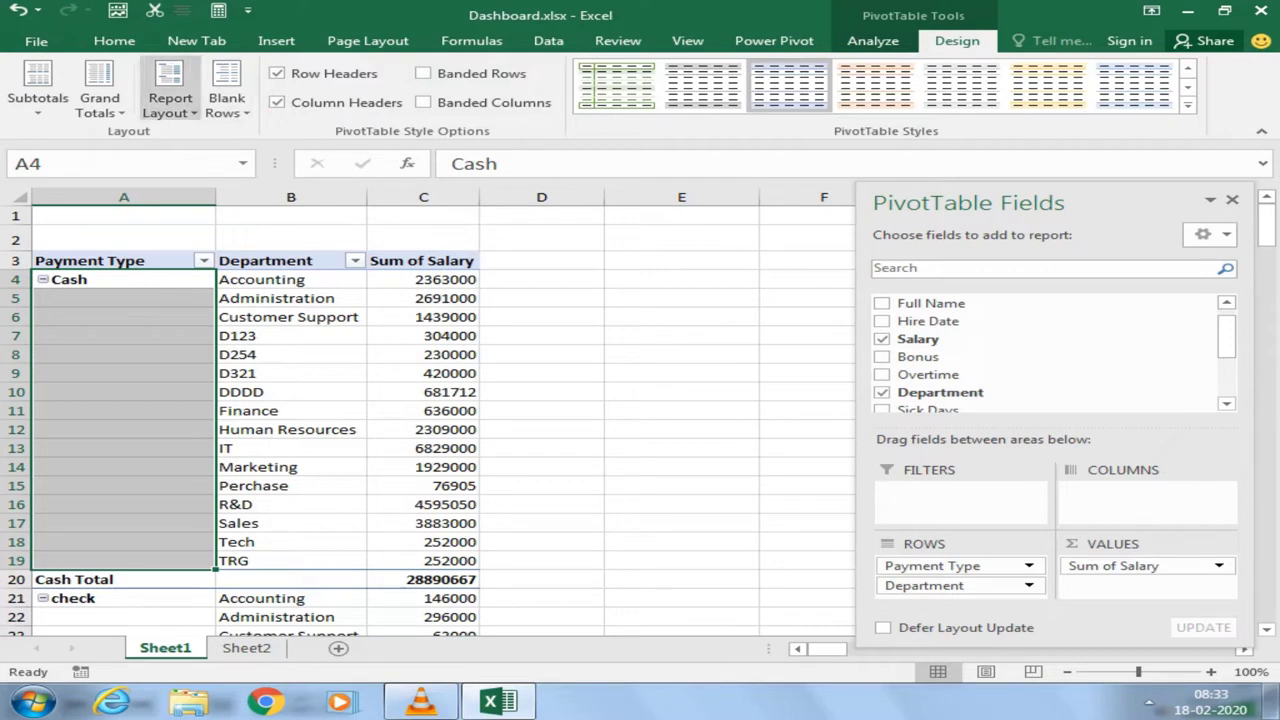
Step: Try Repeat All Item Labels, then settle on Do Not Repeat Item Labels in Report Layout
{"action": "left_click", "coordinate": [170, 95]}
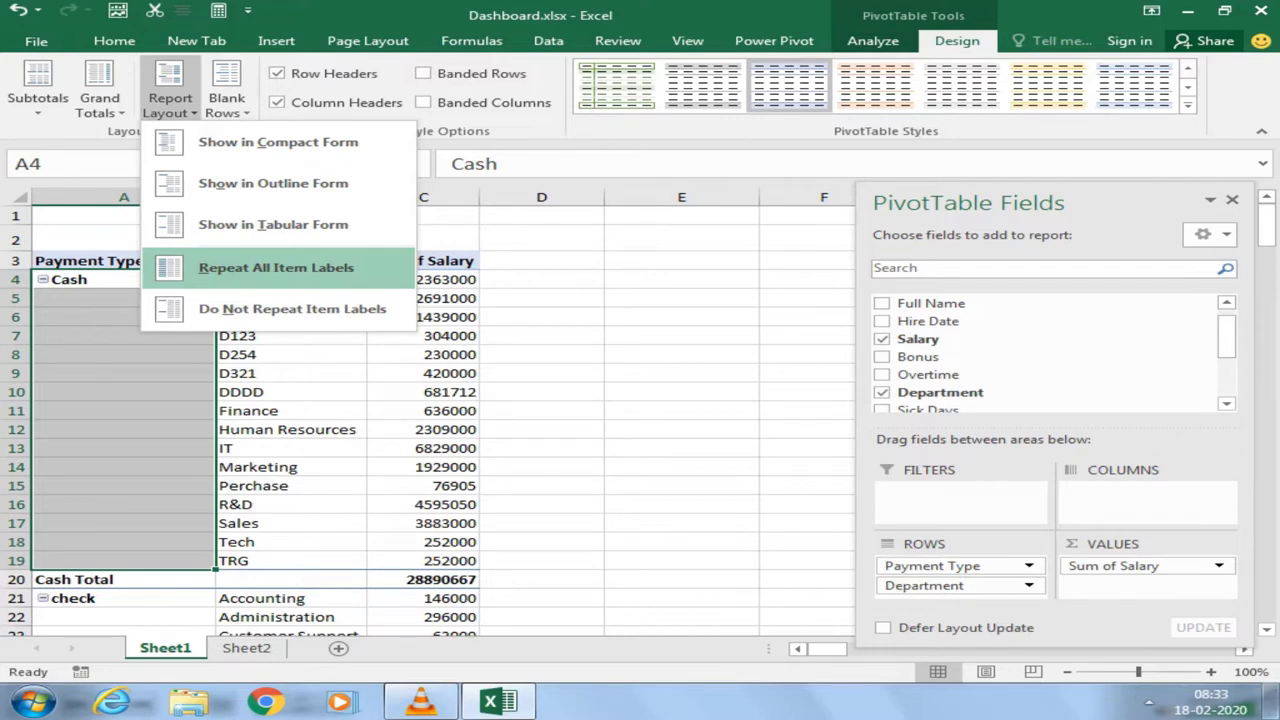
{"action": "left_click", "coordinate": [276, 267]}
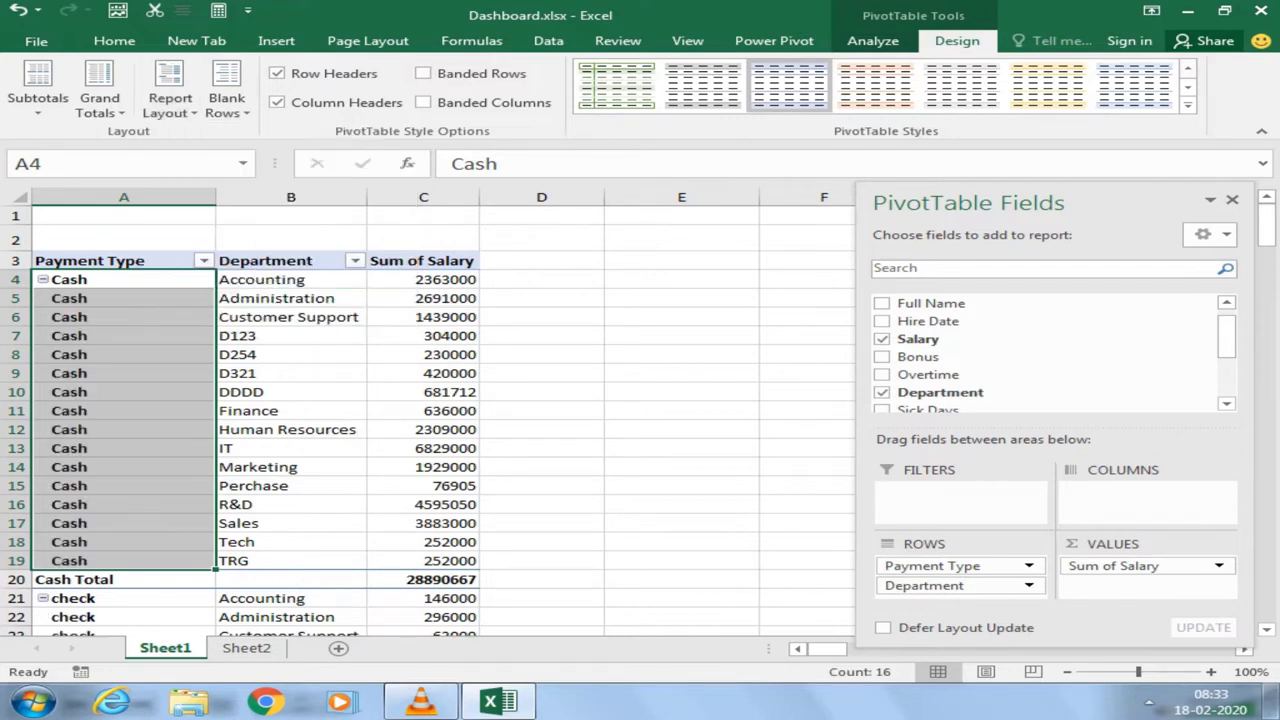
{"action": "scroll", "coordinate": [428, 420], "scroll_direction": "down", "scroll_amount": 1}
{"action": "scroll", "coordinate": [428, 420], "scroll_direction": "down", "scroll_amount": 2}
{"action": "scroll", "coordinate": [428, 420], "scroll_direction": "down", "scroll_amount": 2}
{"action": "scroll", "coordinate": [428, 420], "scroll_direction": "down", "scroll_amount": 1}
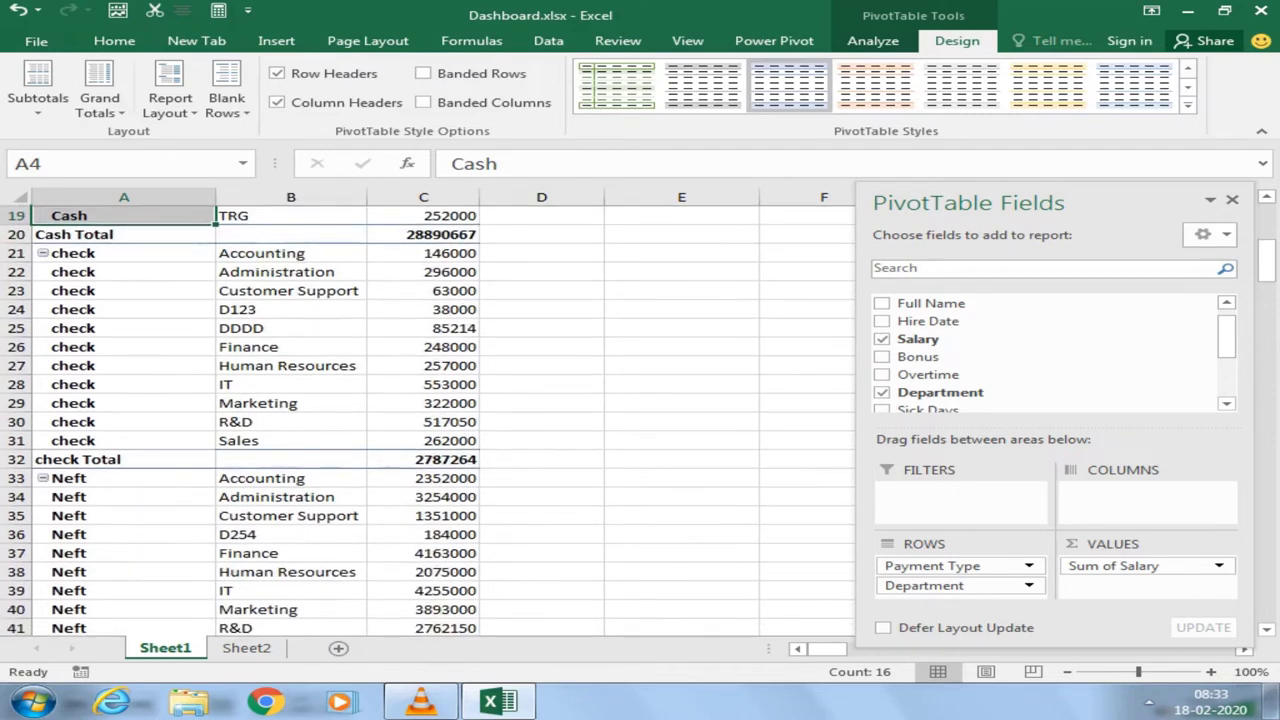
{"action": "scroll", "coordinate": [428, 420], "scroll_direction": "down", "scroll_amount": 4}
{"action": "scroll", "coordinate": [428, 420], "scroll_direction": "down", "scroll_amount": 1}
{"action": "scroll", "coordinate": [428, 420], "scroll_direction": "up", "scroll_amount": 4}
{"action": "scroll", "coordinate": [428, 420], "scroll_direction": "up", "scroll_amount": 3}
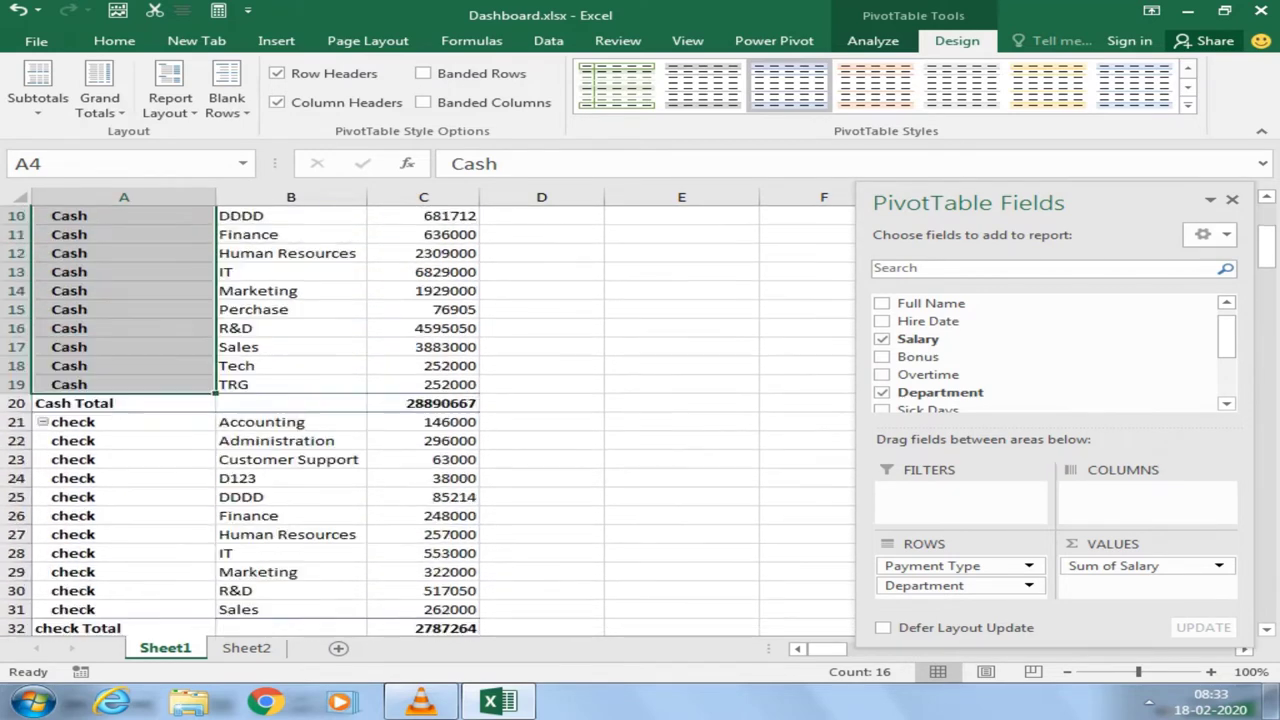
{"action": "scroll", "coordinate": [428, 420], "scroll_direction": "up", "scroll_amount": 3}
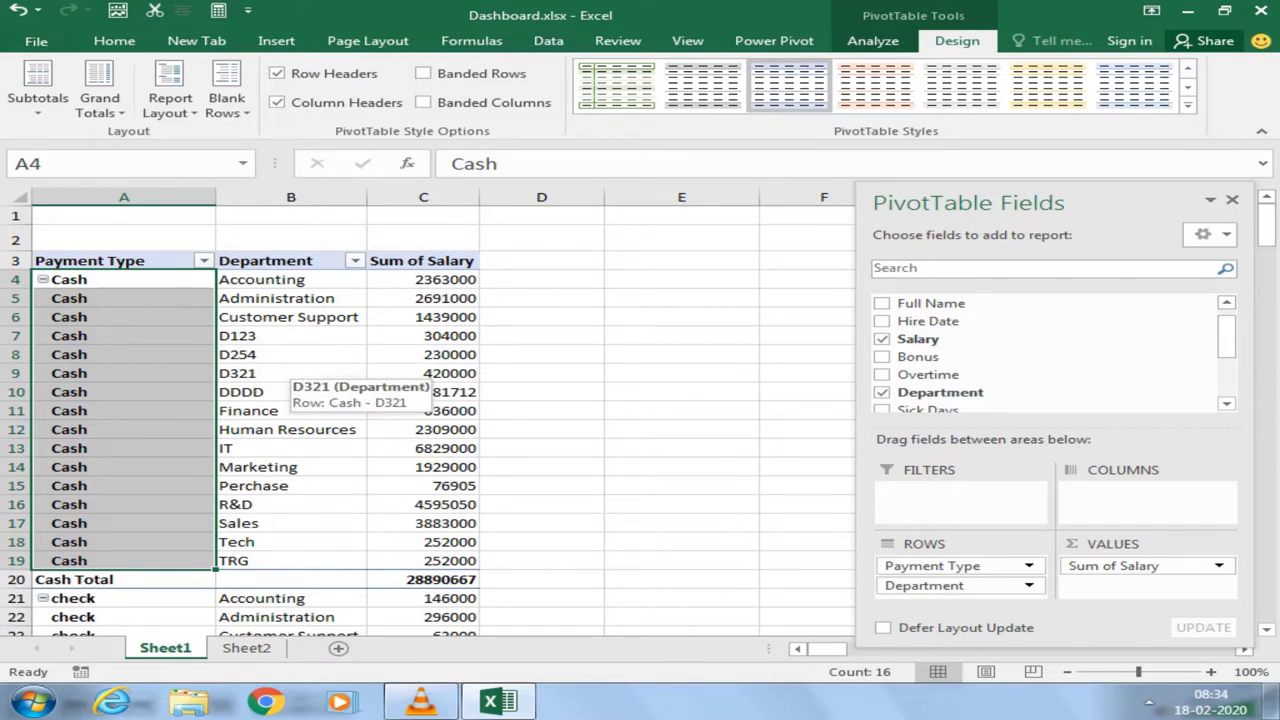
{"action": "left_click", "coordinate": [170, 97]}
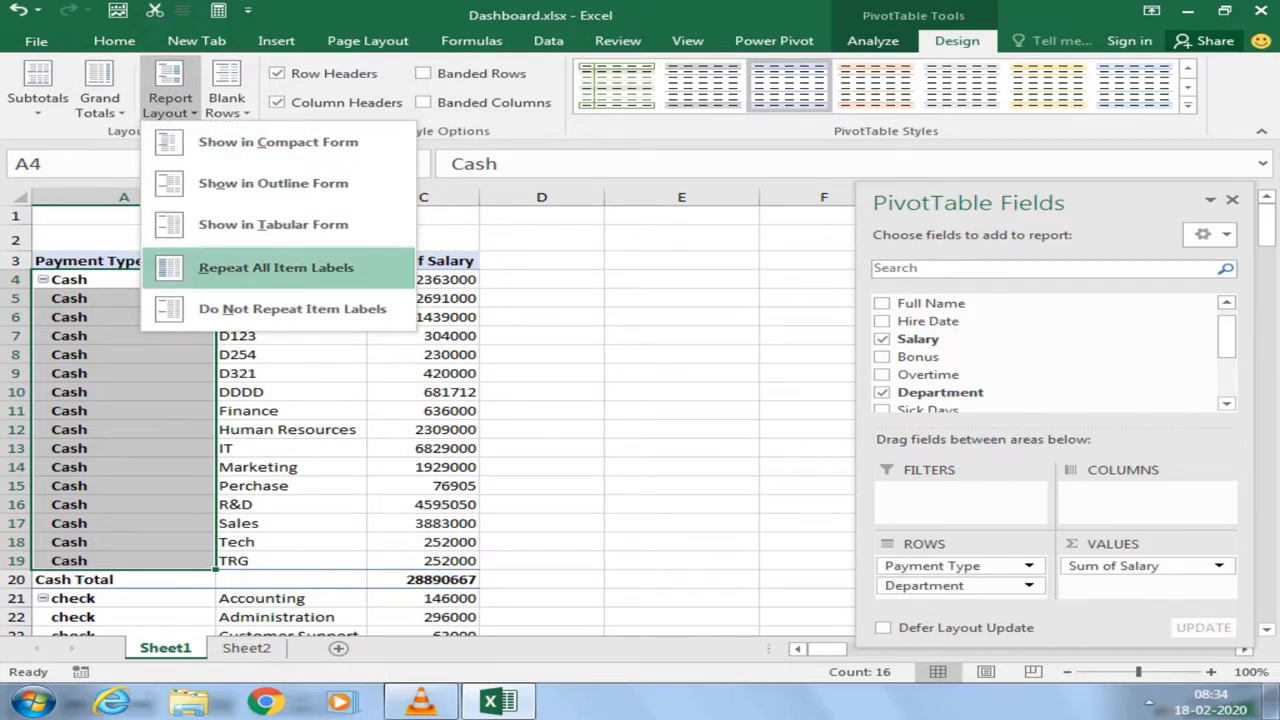
{"action": "left_click", "coordinate": [292, 309]}
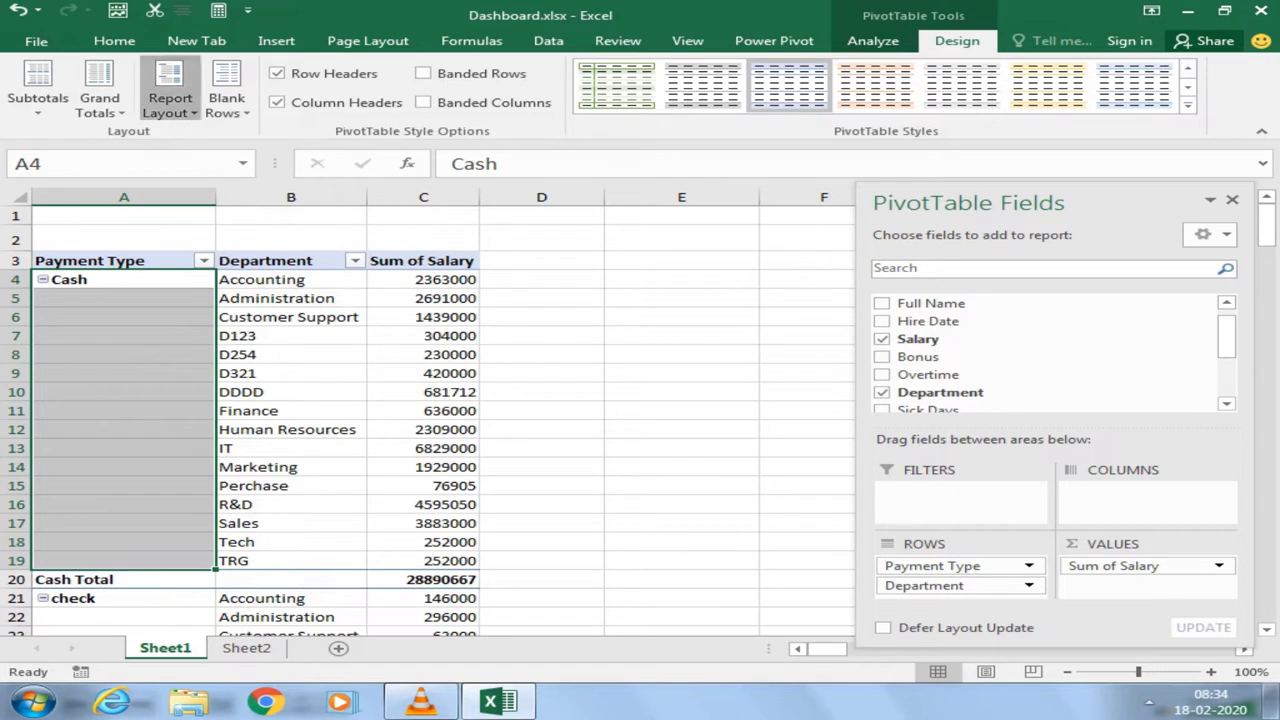
Step: Compare Outline, Compact and Tabular report layouts, finishing with Show in Outline Form
{"action": "left_click", "coordinate": [170, 97]}
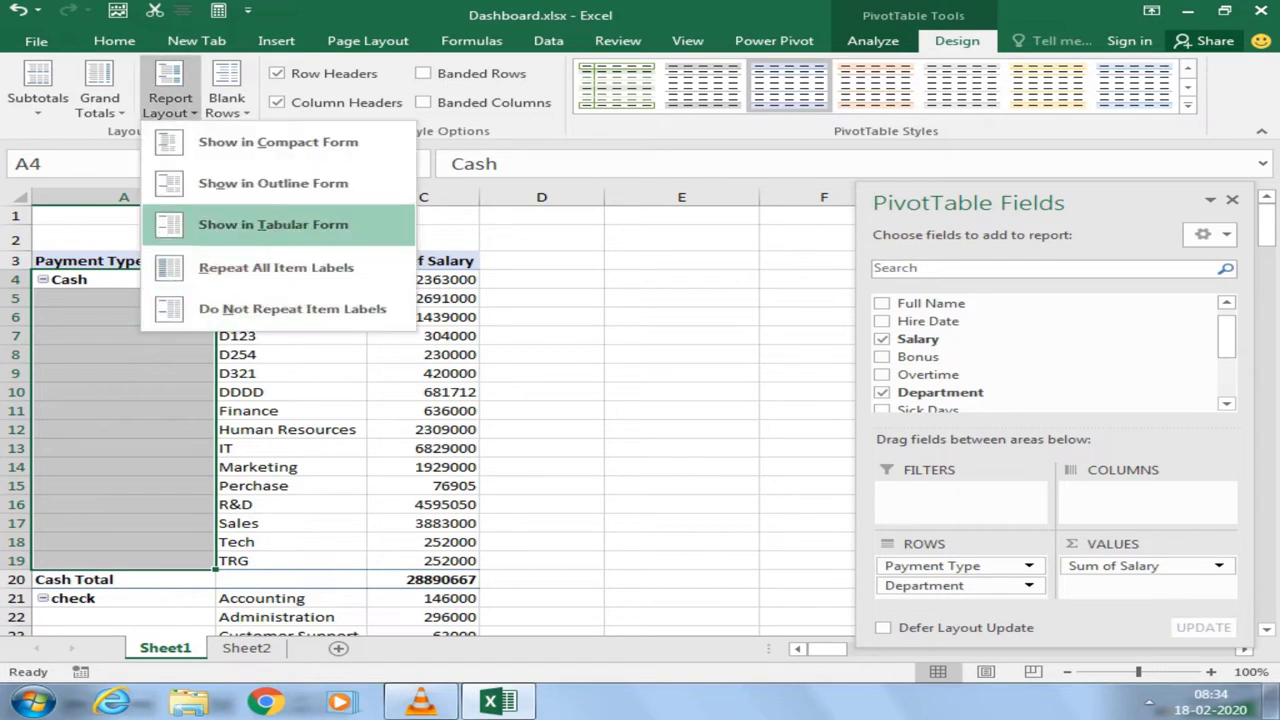
{"action": "left_click", "coordinate": [273, 183]}
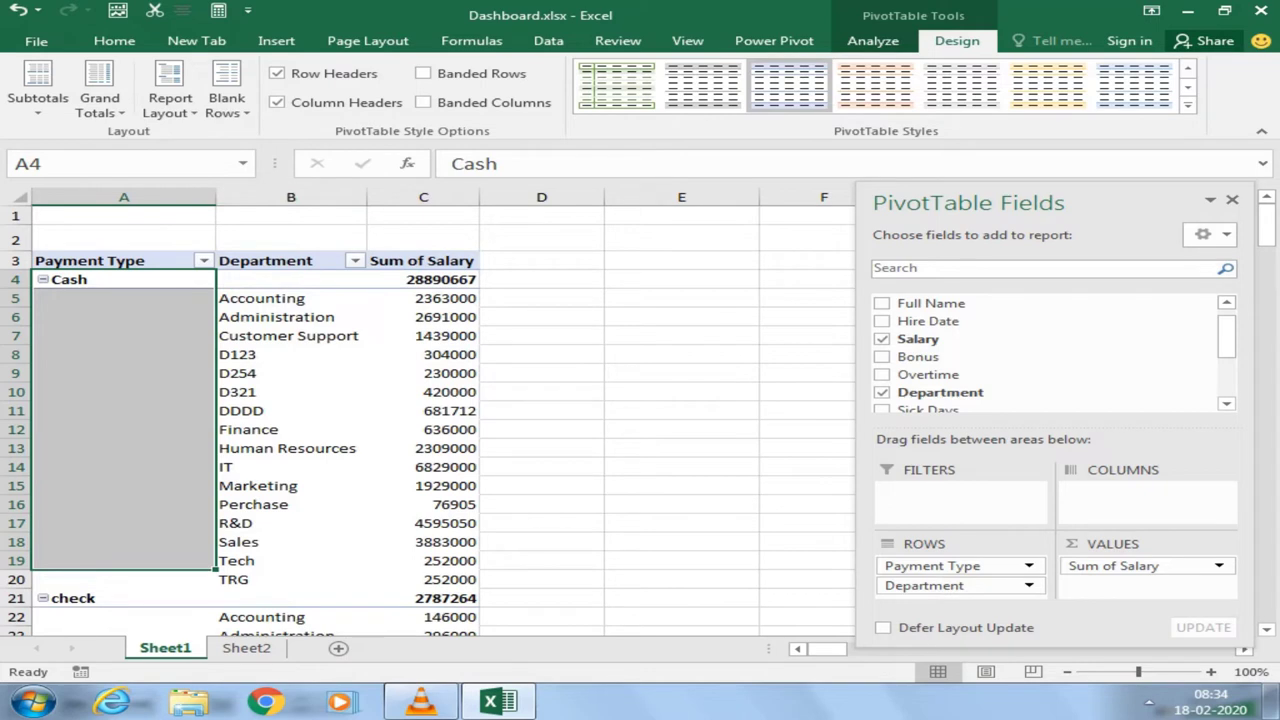
{"action": "left_click", "coordinate": [170, 100]}
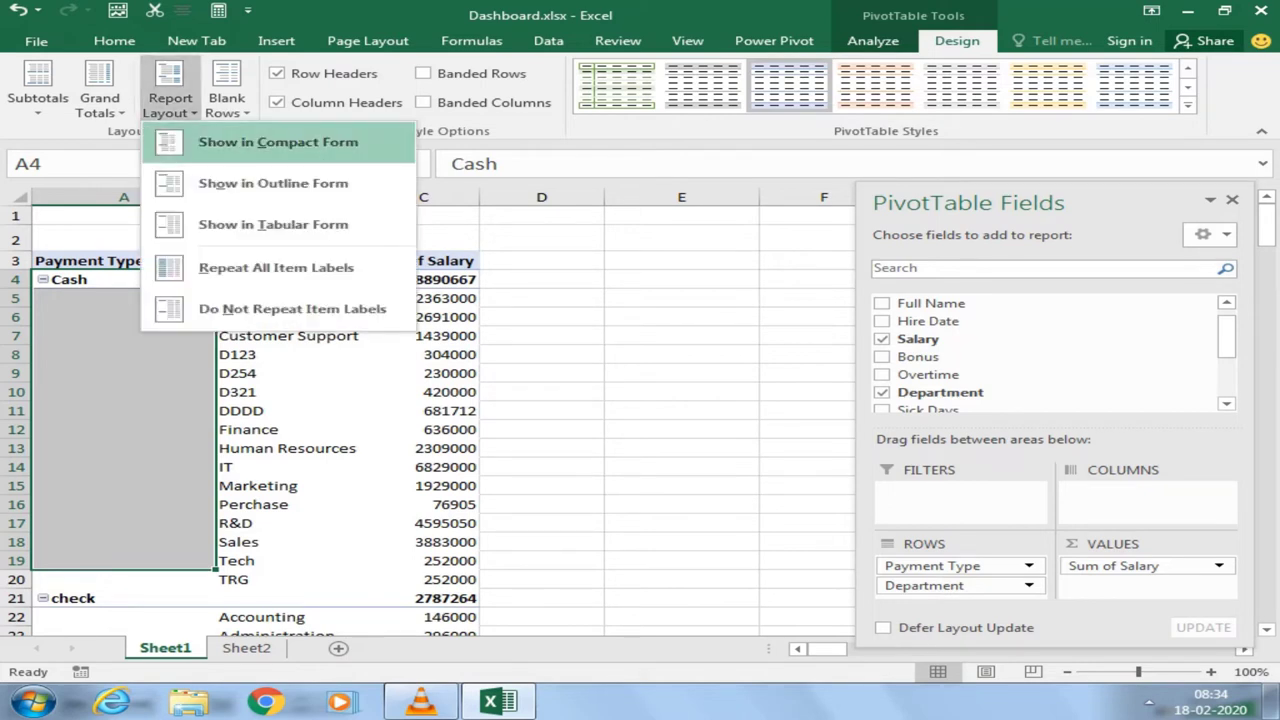
{"action": "left_click", "coordinate": [270, 142]}
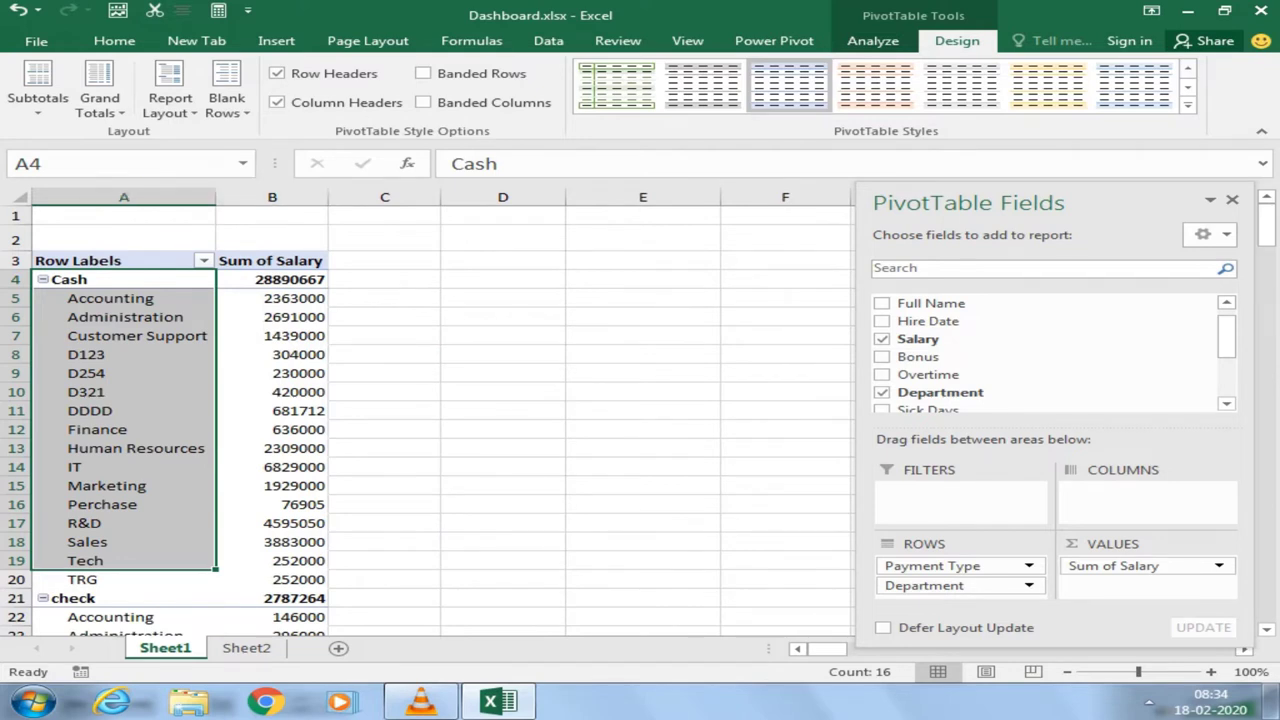
{"action": "left_click", "coordinate": [170, 100]}
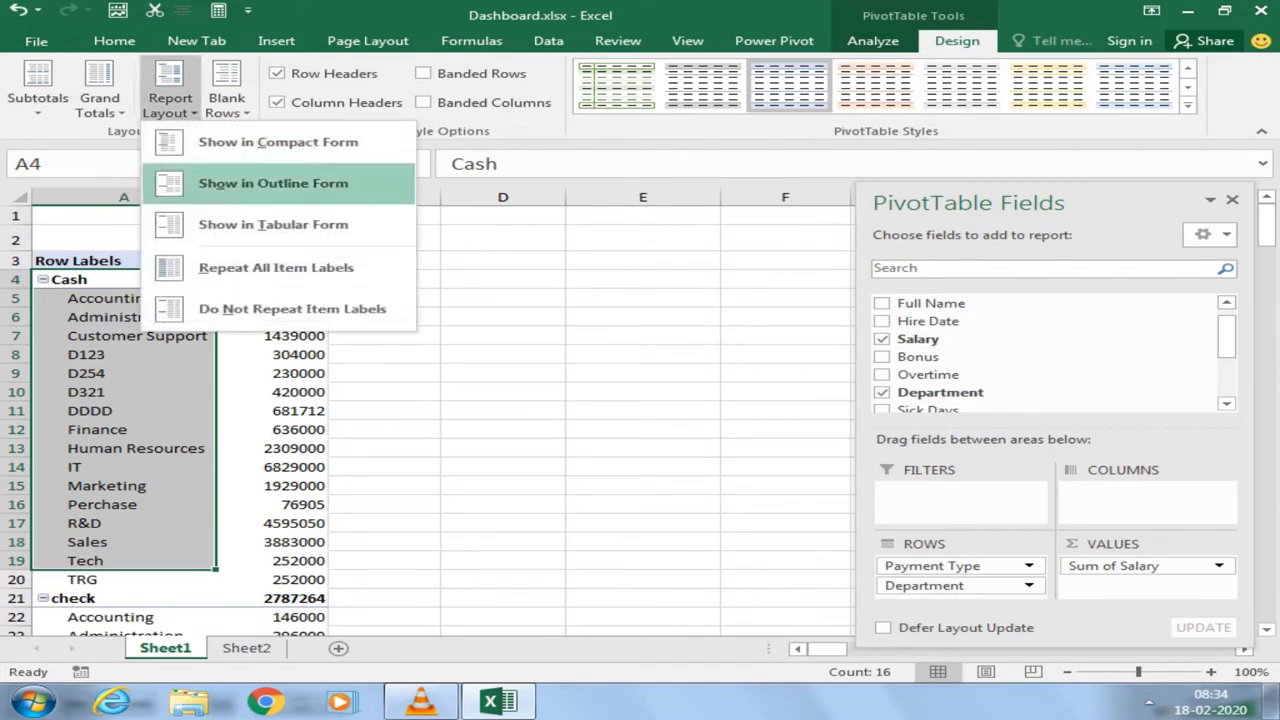
{"action": "left_click", "coordinate": [270, 183]}
{"action": "left_click", "coordinate": [170, 100]}
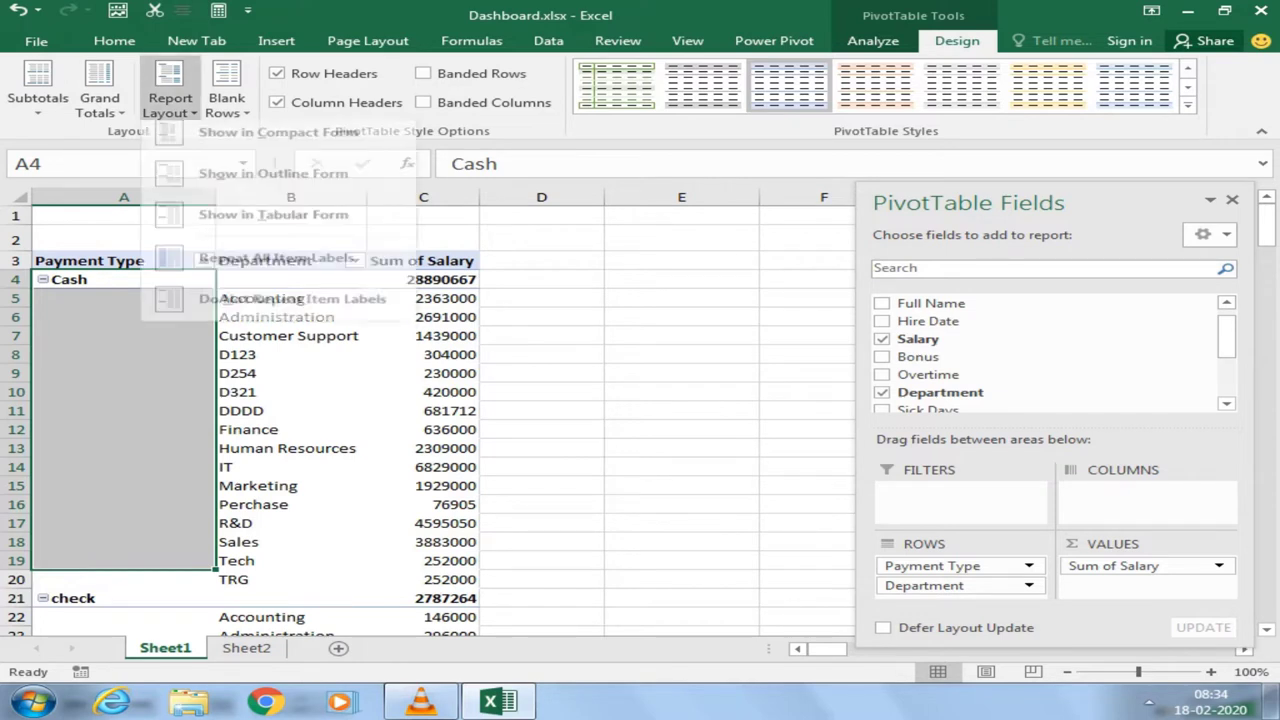
{"action": "left_click", "coordinate": [273, 224]}
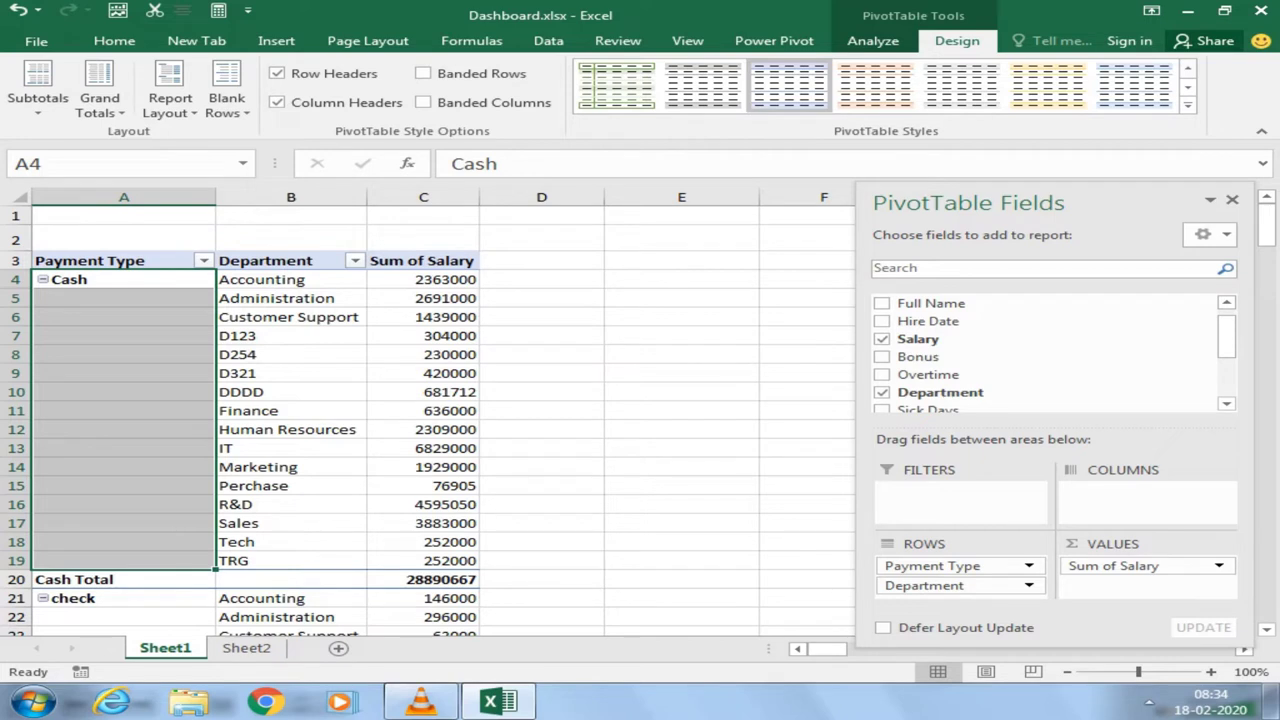
{"action": "left_click", "coordinate": [170, 100]}
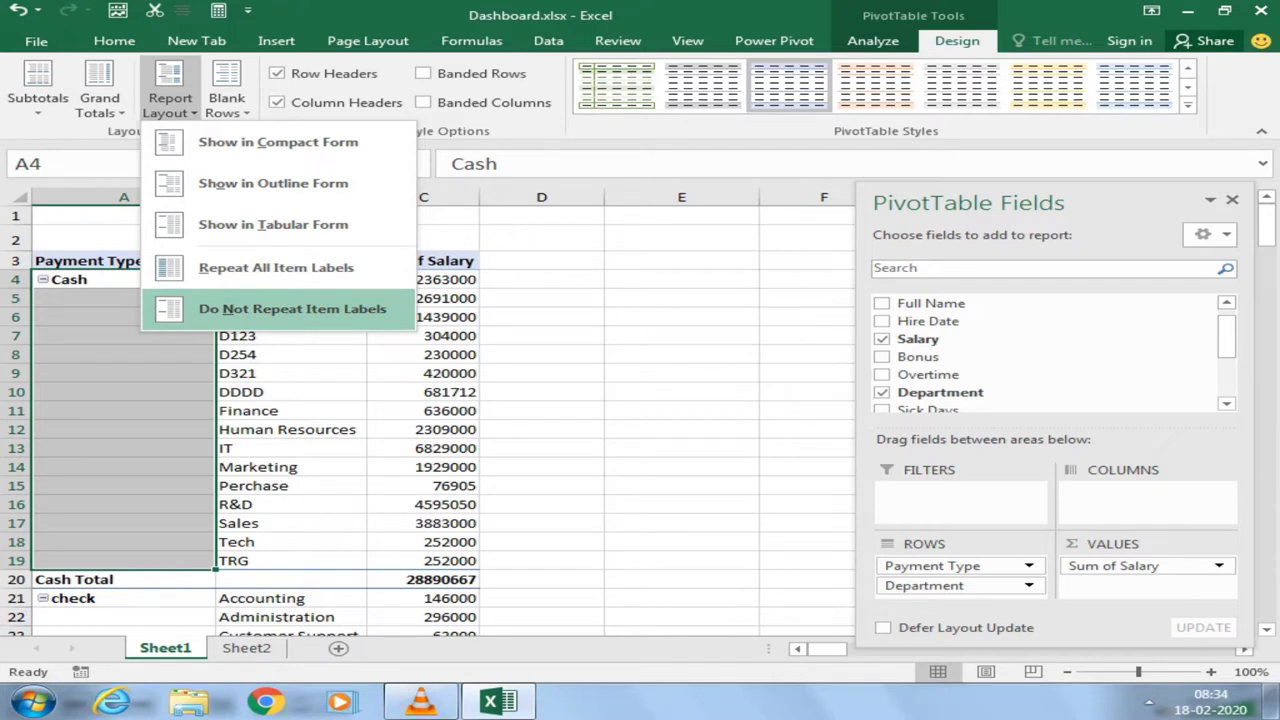
{"action": "left_click", "coordinate": [273, 183]}
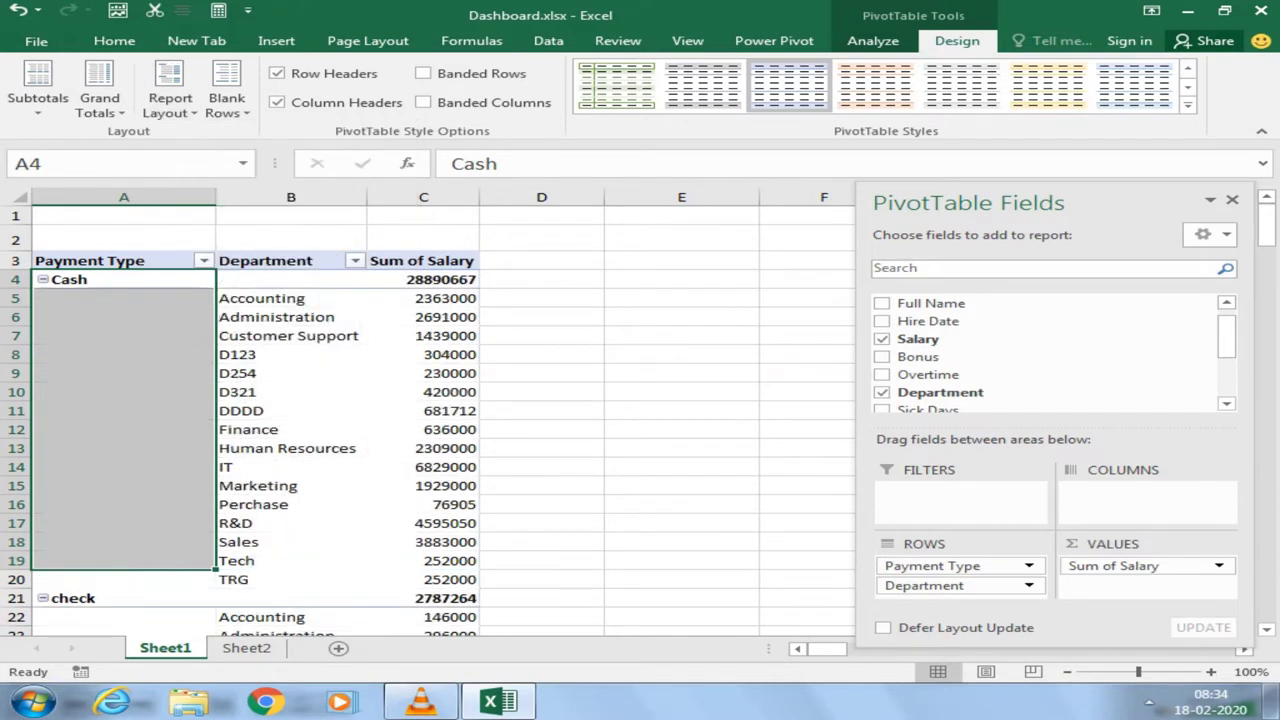
{"action": "mouse_move", "coordinate": [118, 420]}
{"action": "left_click", "coordinate": [240, 354]}
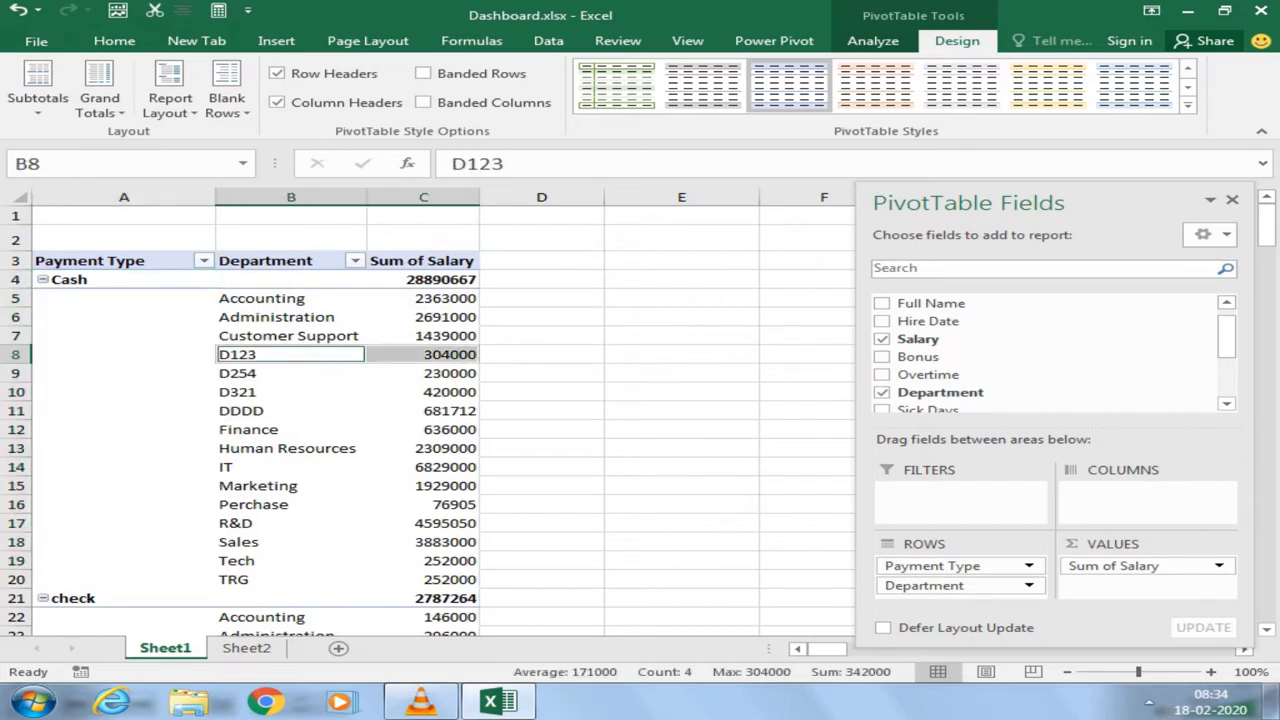
{"action": "left_click_drag", "start_coordinate": [100, 279], "coordinate": [440, 279]}
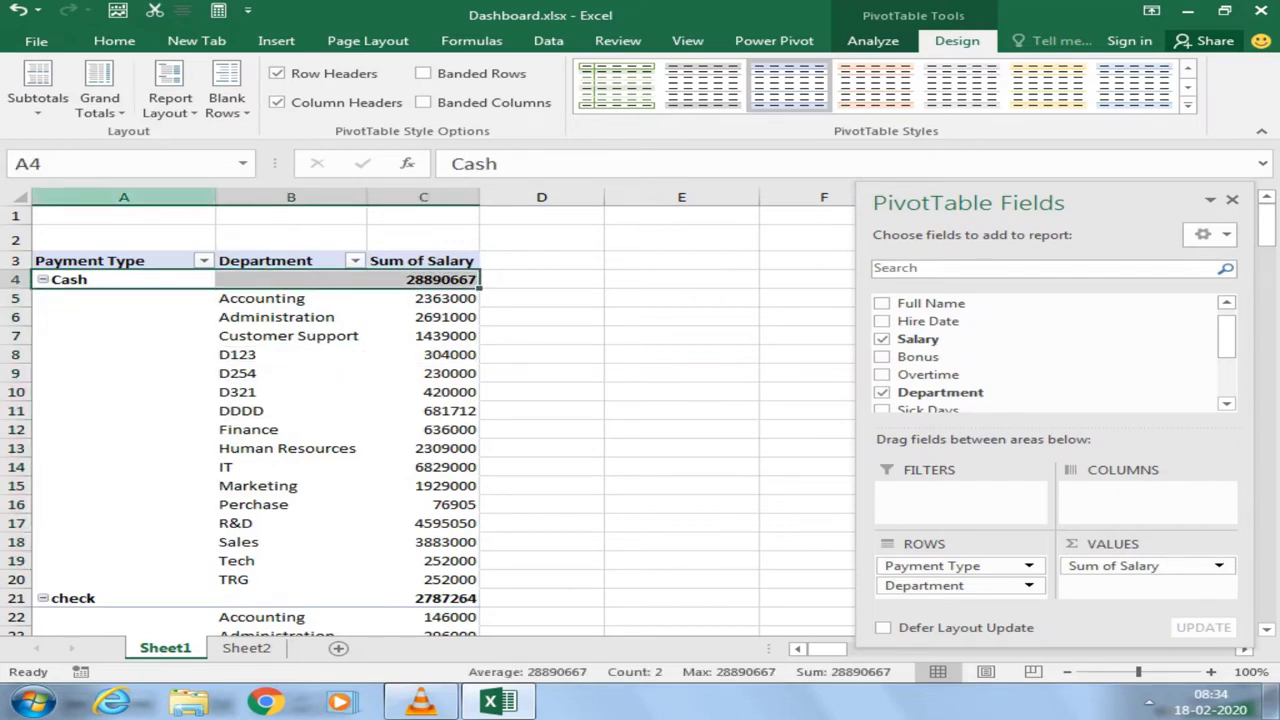
Step: Hide subtotals, then show all subtotals at the bottom of each payment type group
{"action": "left_click", "coordinate": [38, 95]}
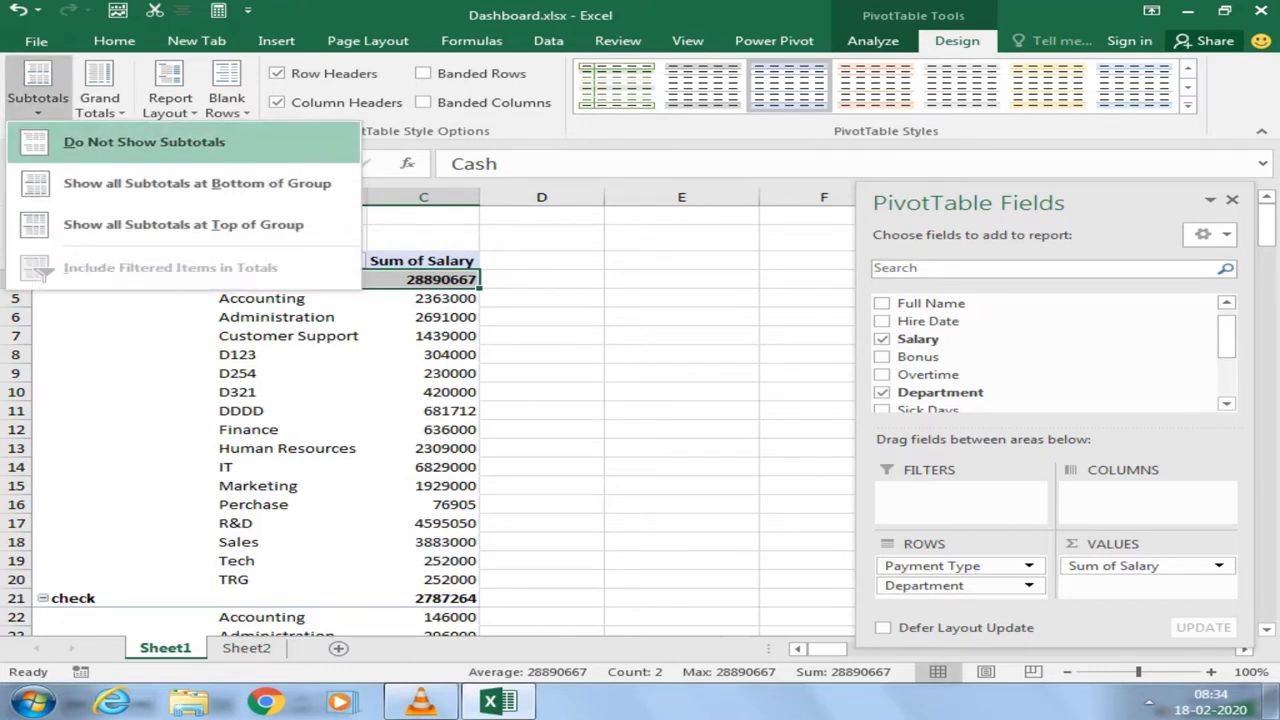
{"action": "left_click", "coordinate": [144, 142]}
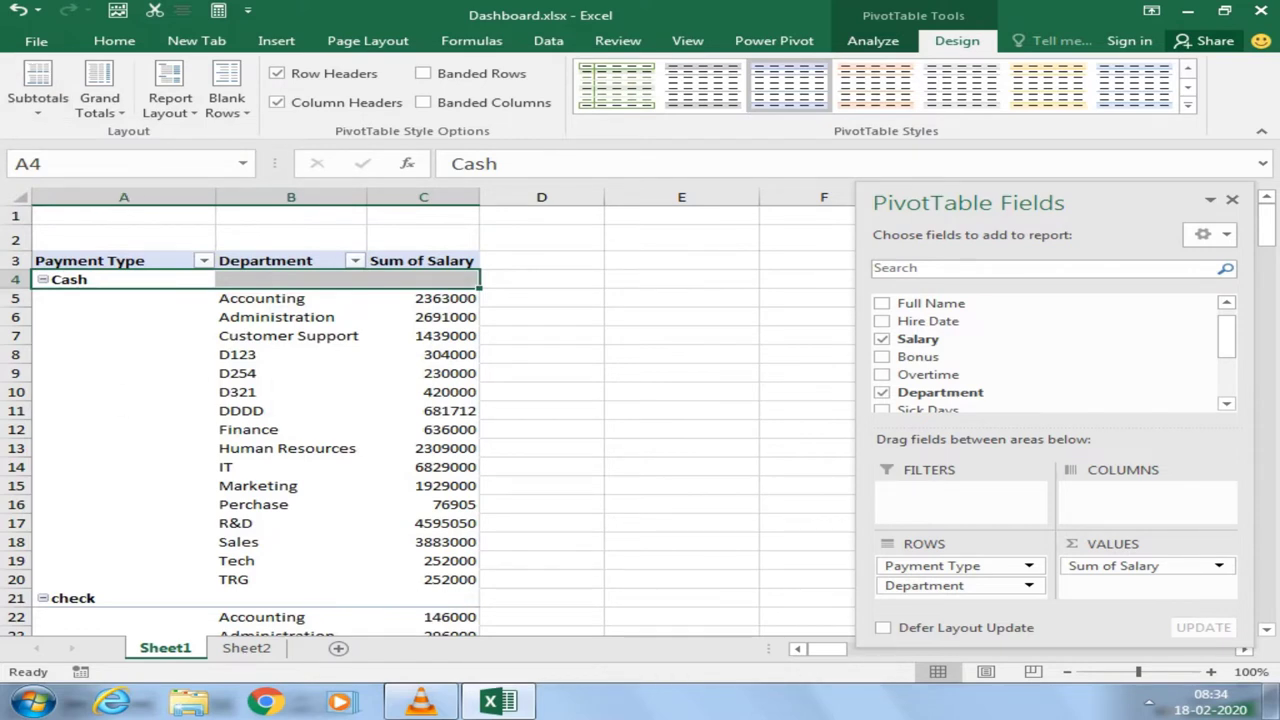
{"action": "scroll", "coordinate": [330, 285], "scroll_direction": "down", "scroll_amount": 2}
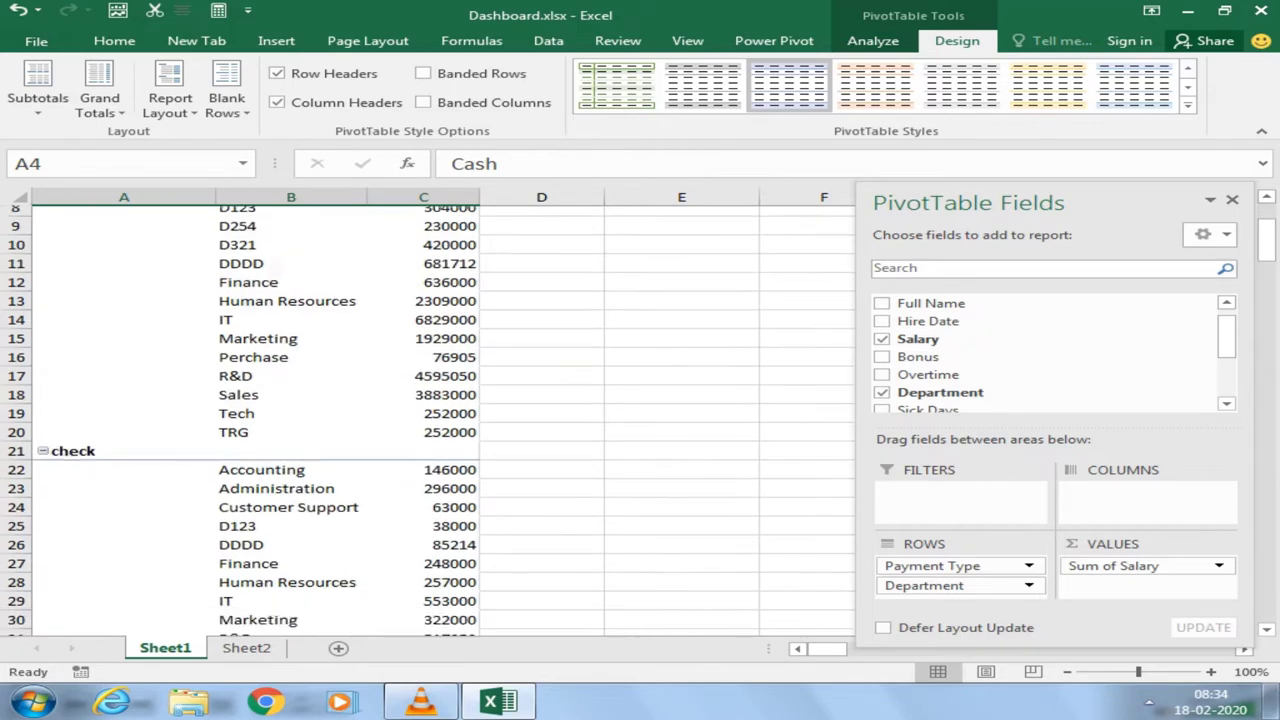
{"action": "scroll", "coordinate": [330, 285], "scroll_direction": "down", "scroll_amount": 3}
{"action": "scroll", "coordinate": [330, 400], "scroll_direction": "down", "scroll_amount": 1}
{"action": "scroll", "coordinate": [330, 400], "scroll_direction": "down", "scroll_amount": 1}
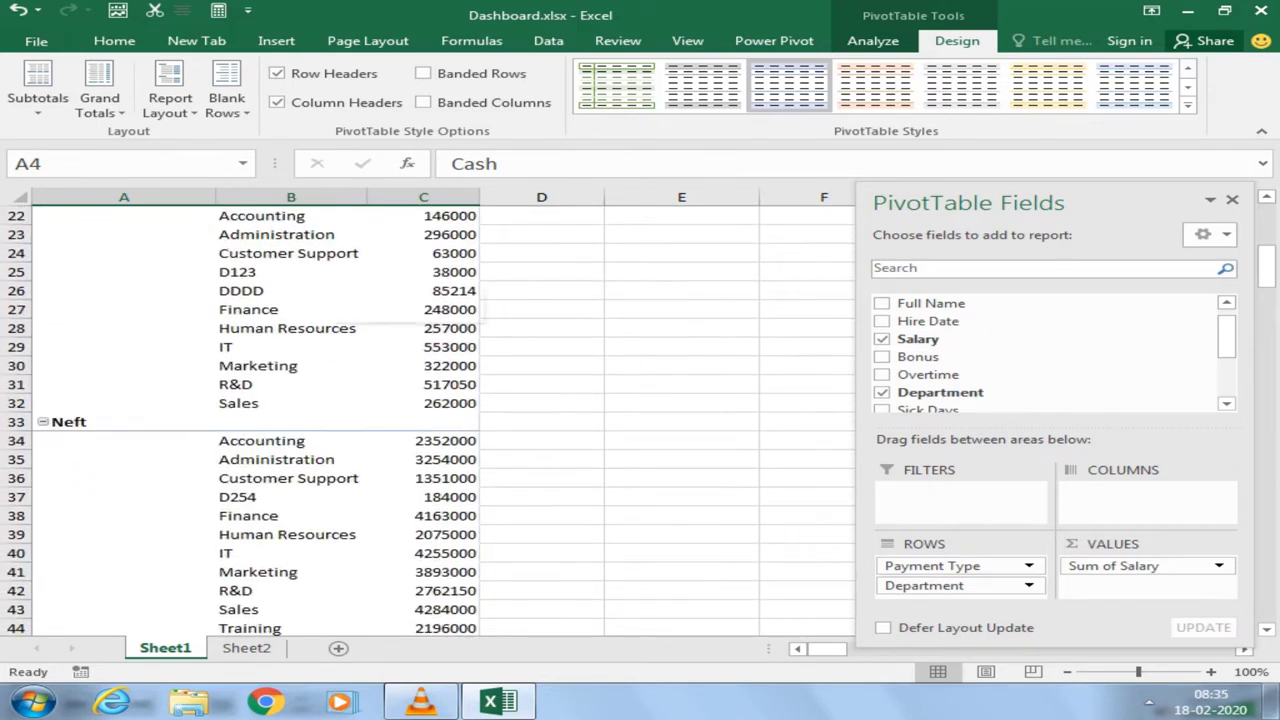
{"action": "scroll", "coordinate": [330, 400], "scroll_direction": "up", "scroll_amount": 3}
{"action": "scroll", "coordinate": [330, 400], "scroll_direction": "up", "scroll_amount": 3}
{"action": "left_click", "coordinate": [38, 85]}
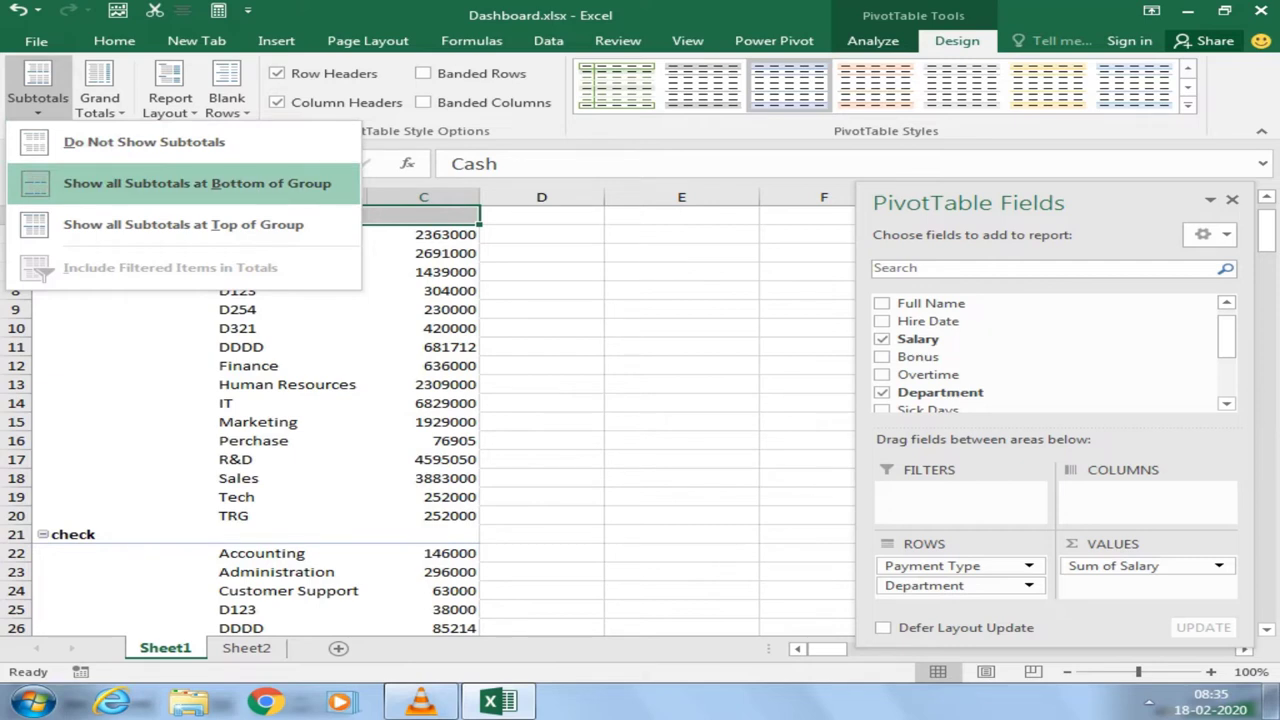
{"action": "left_click", "coordinate": [197, 183]}
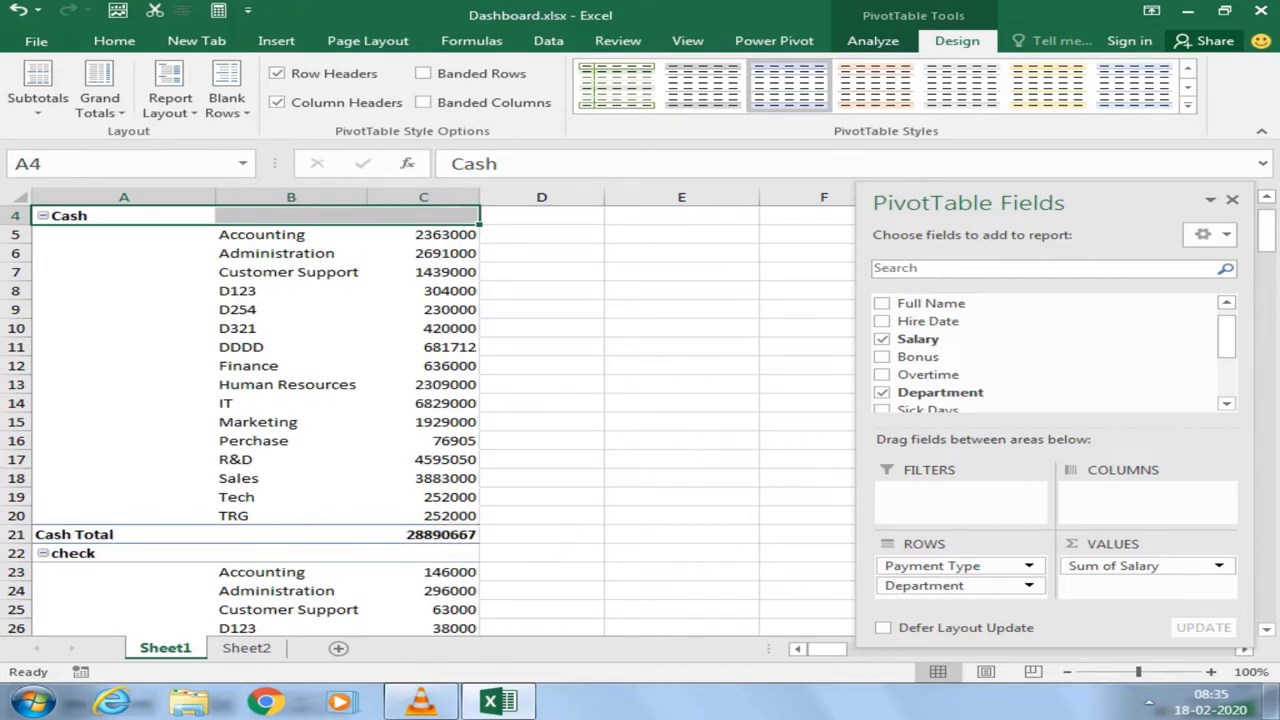
Step: Insert a blank line after each payment type group
{"action": "left_click", "coordinate": [226, 100]}
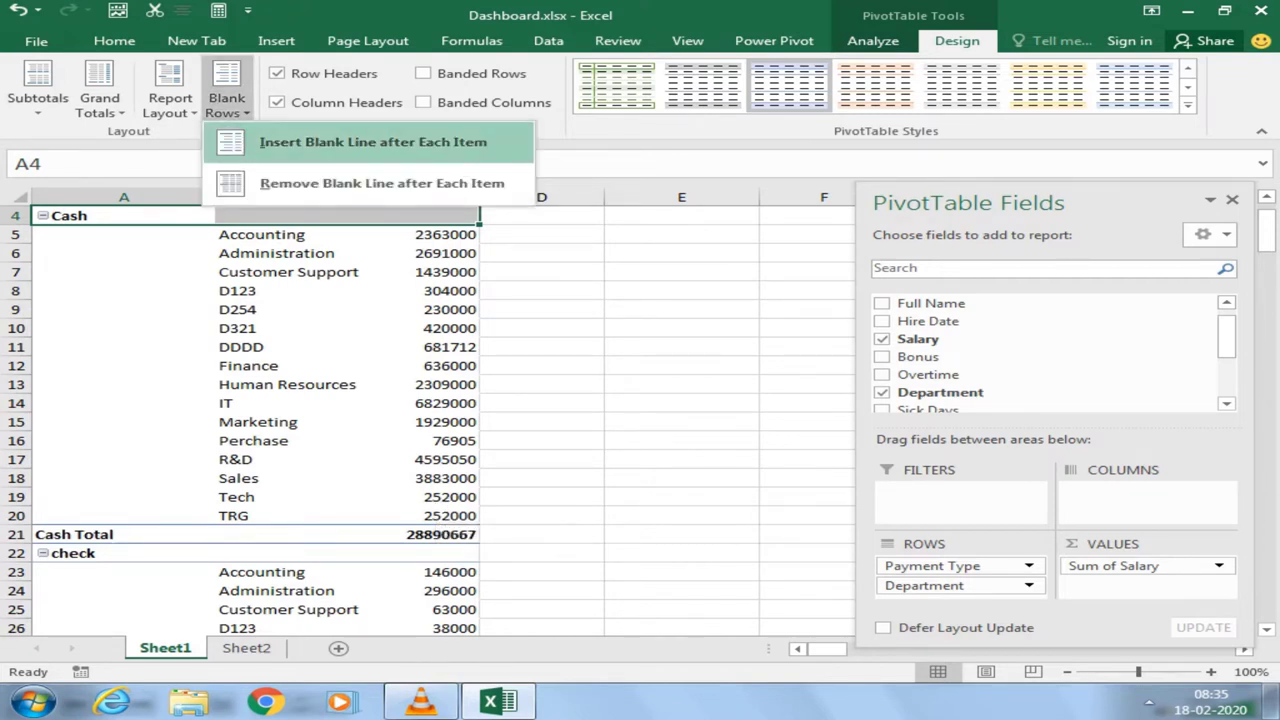
{"action": "left_click", "coordinate": [373, 142]}
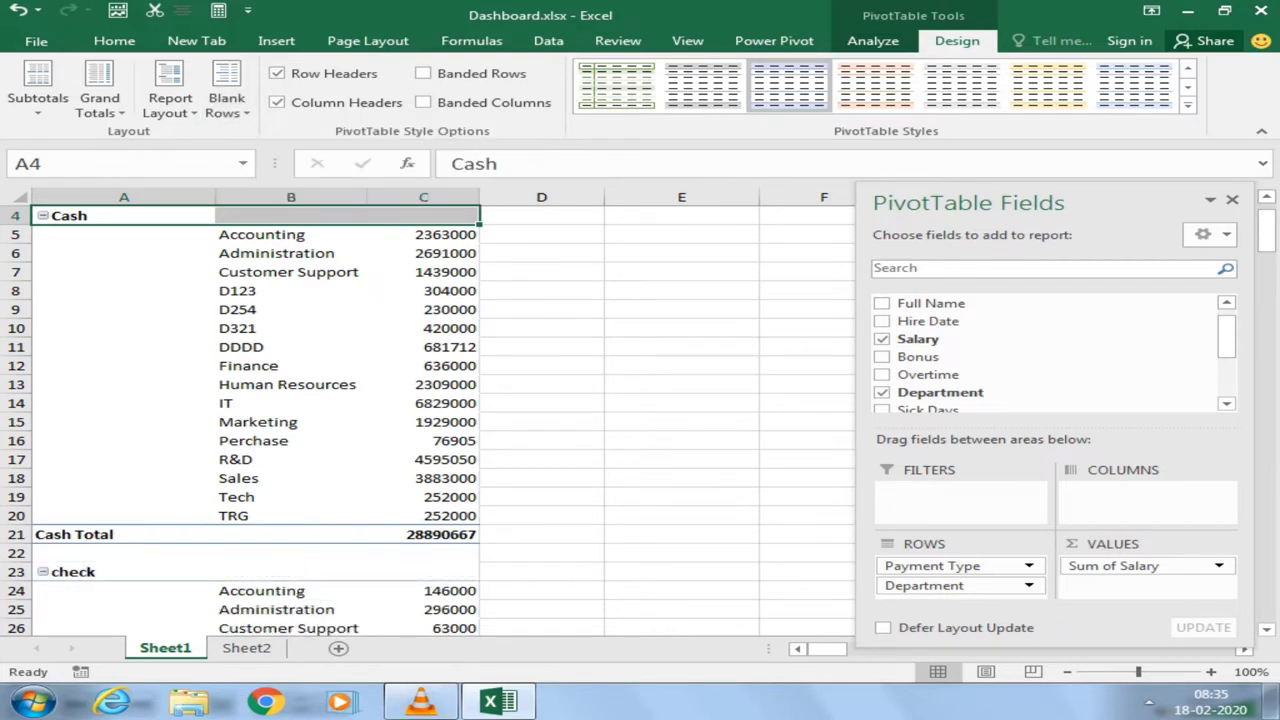
{"action": "left_click_drag", "start_coordinate": [100, 553], "coordinate": [440, 553]}
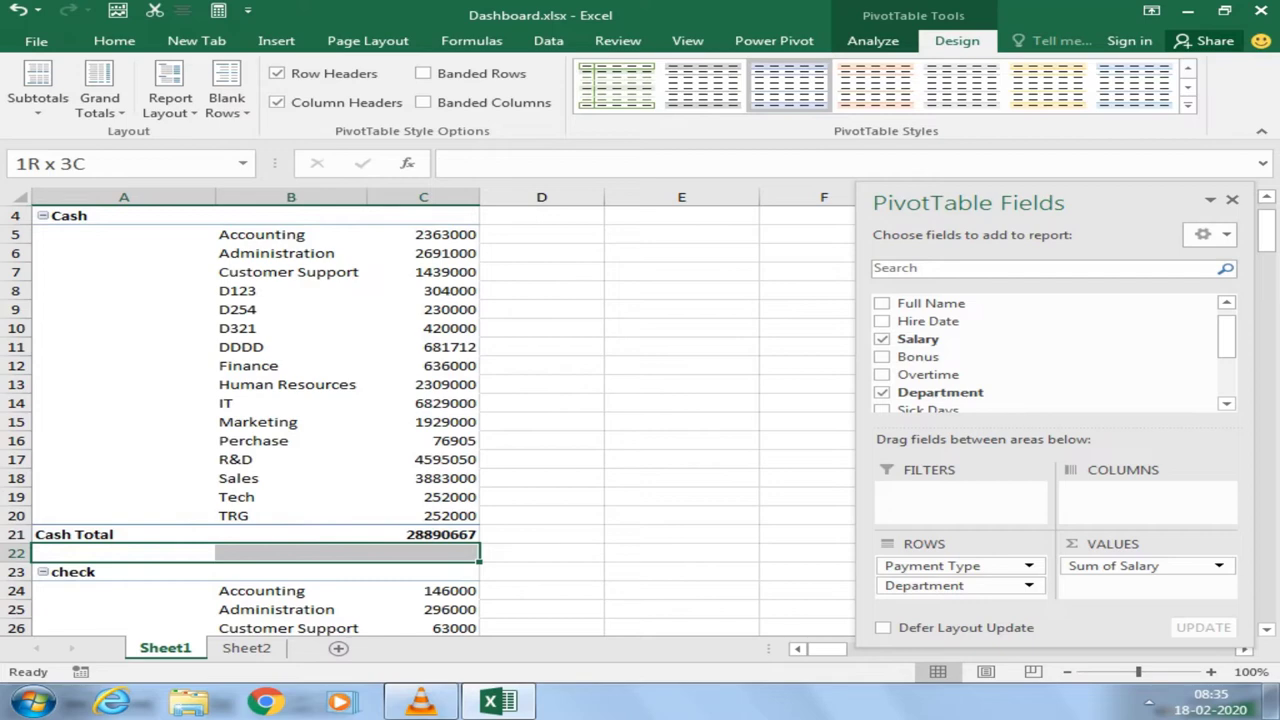
{"action": "scroll", "coordinate": [428, 420], "scroll_direction": "down", "scroll_amount": 5}
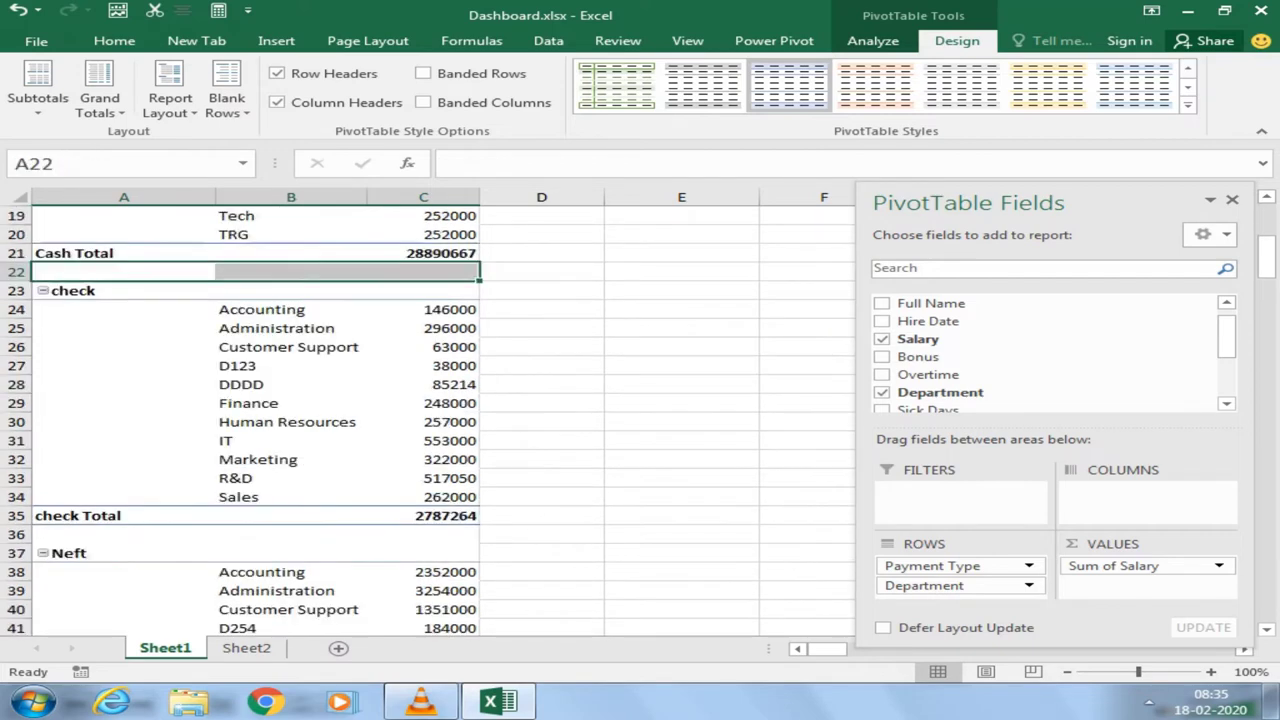
{"action": "scroll", "coordinate": [428, 420], "scroll_direction": "down", "scroll_amount": 1}
Step: Remove the blank lines between the payment groups and select the salary sum in C11
{"action": "left_click", "coordinate": [40, 234]}
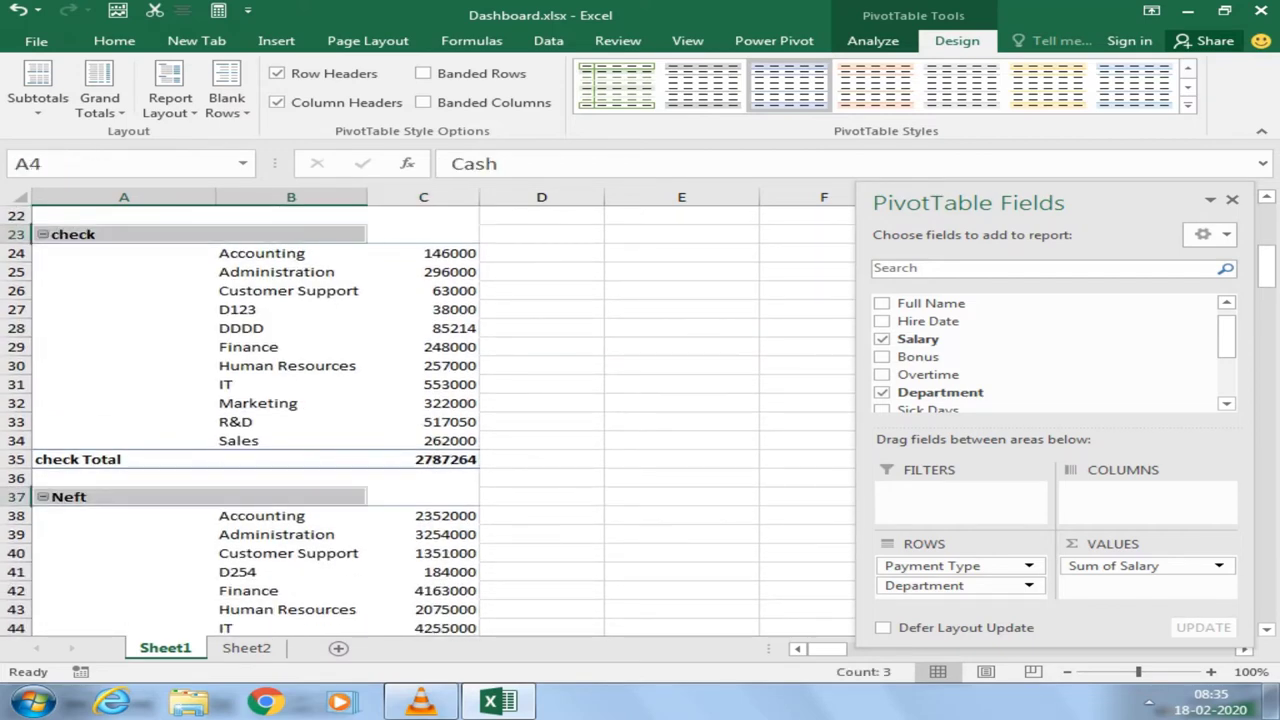
{"action": "left_click_drag", "start_coordinate": [100, 478], "coordinate": [440, 478]}
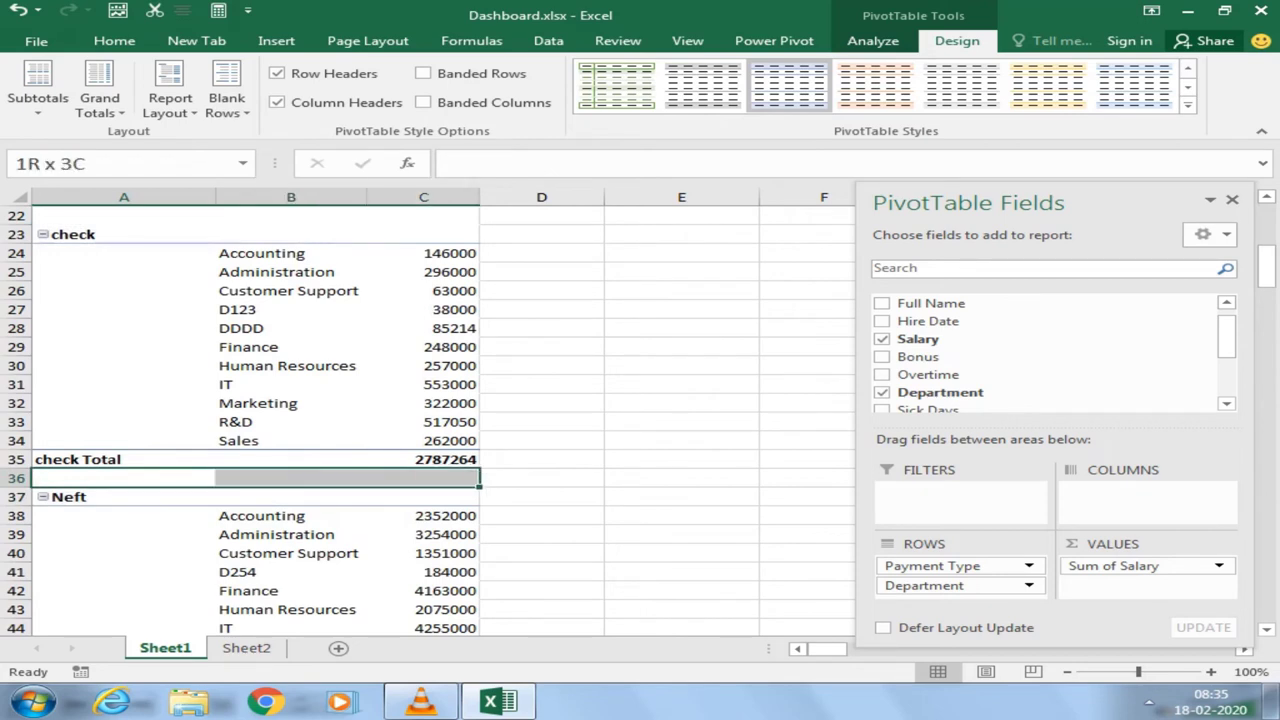
{"action": "left_click_drag", "start_coordinate": [440, 478], "coordinate": [440, 497]}
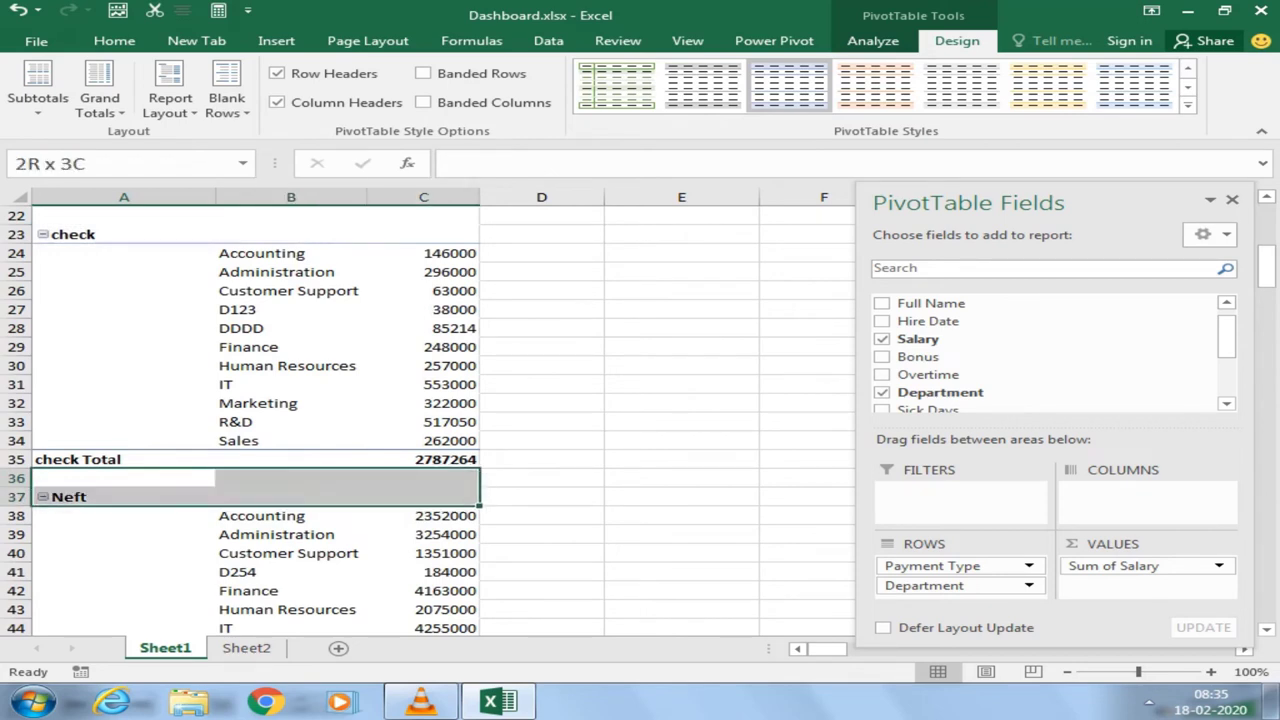
{"action": "left_click", "coordinate": [226, 95]}
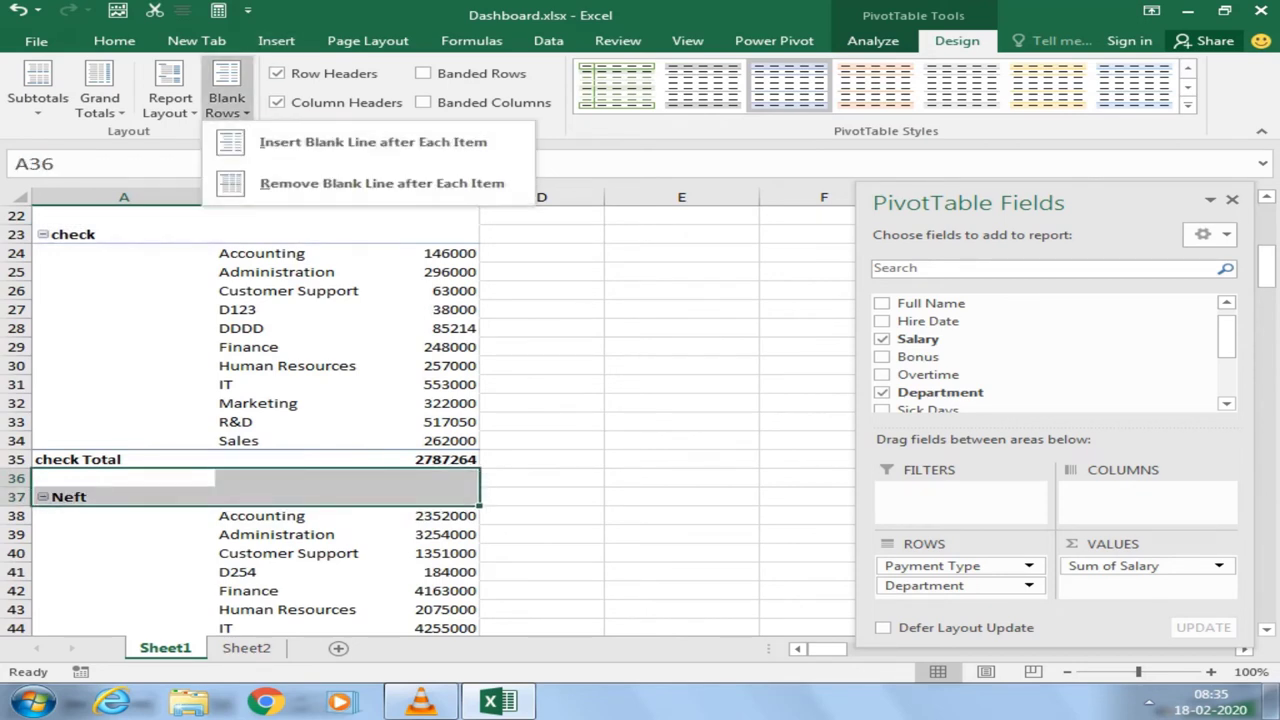
{"action": "left_click", "coordinate": [330, 183]}
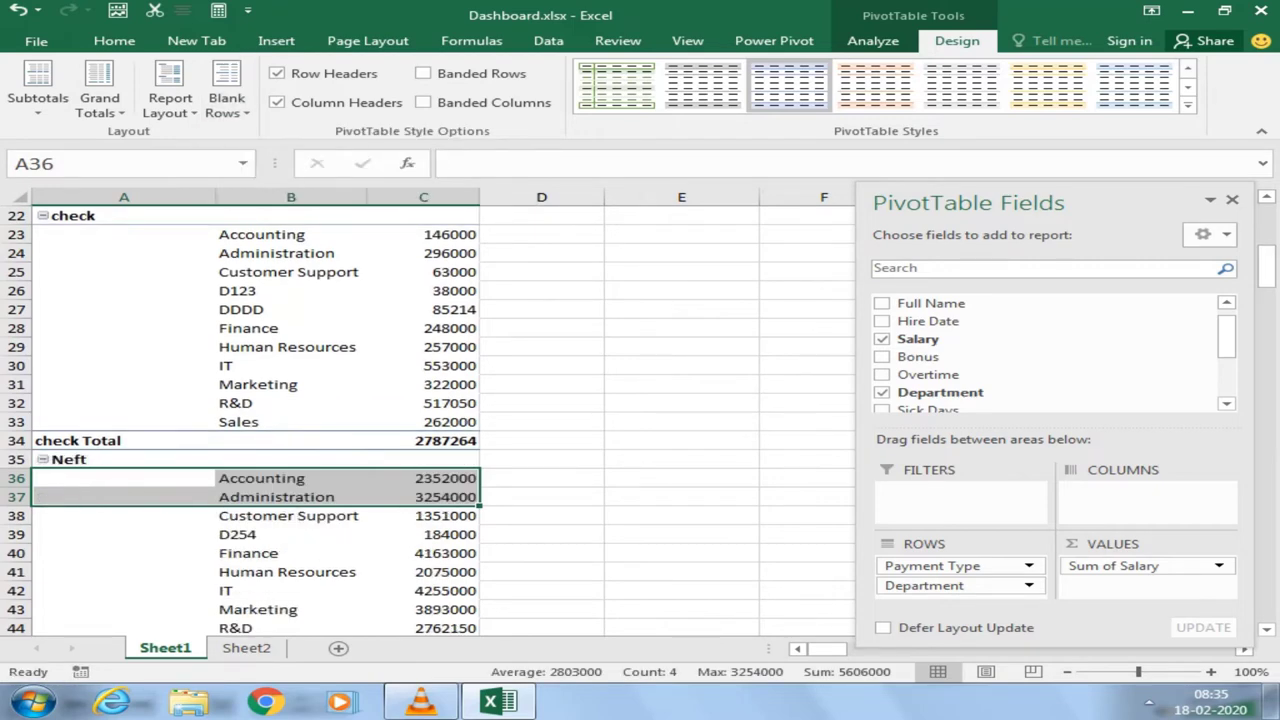
{"action": "scroll", "coordinate": [428, 410], "scroll_direction": "up", "scroll_amount": 7}
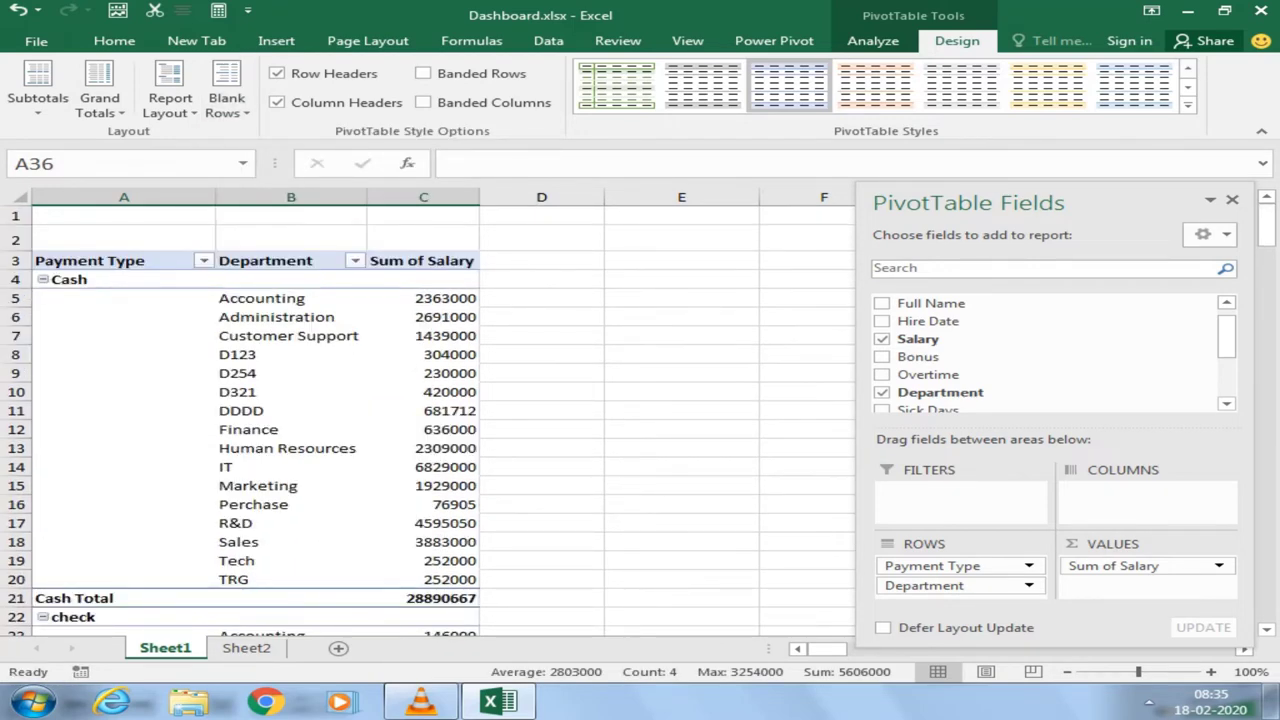
{"action": "left_click", "coordinate": [440, 410]}
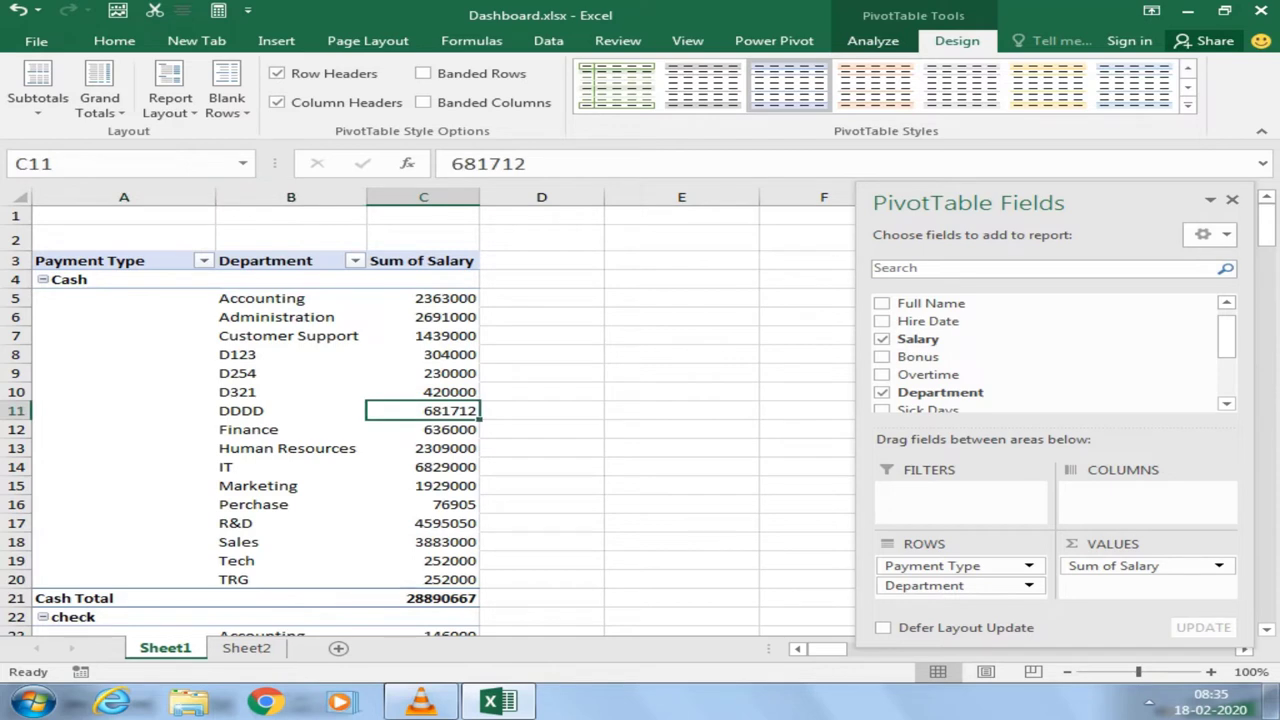
Step: Fill B5:C20, the Cash group's departments and salaries, with light grey
{"action": "left_click", "coordinate": [114, 40]}
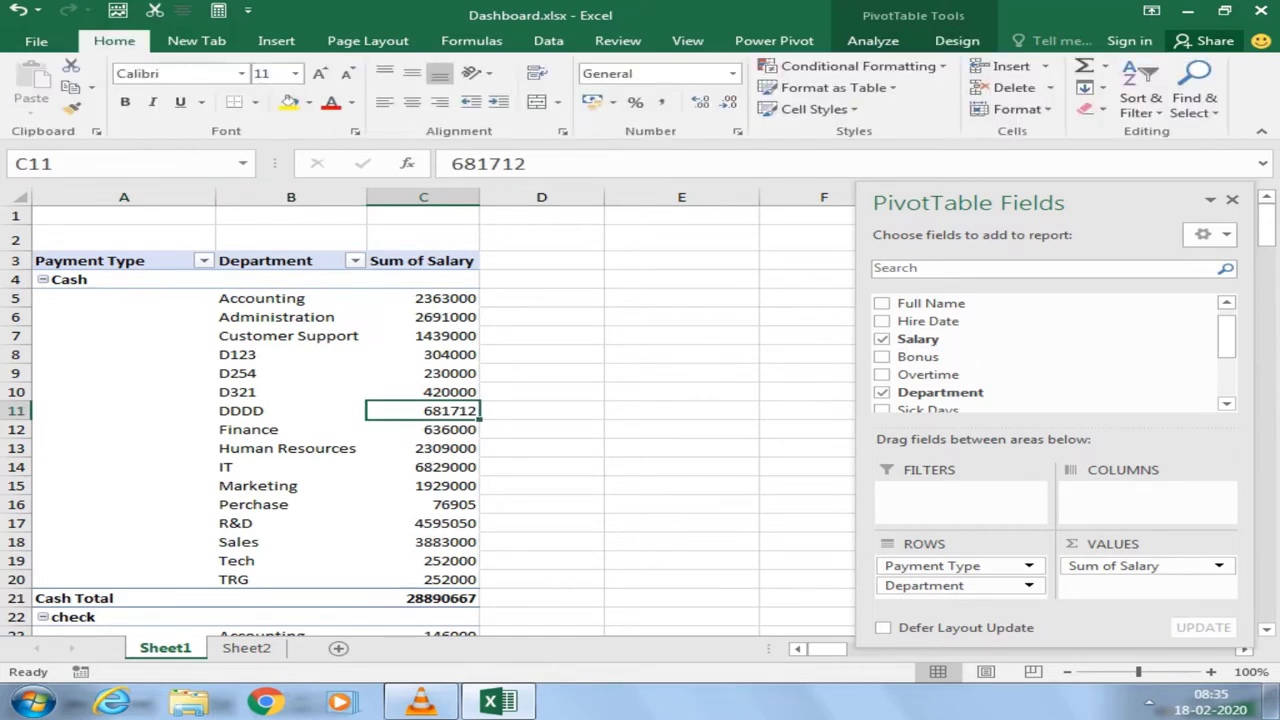
{"action": "left_click", "coordinate": [309, 102]}
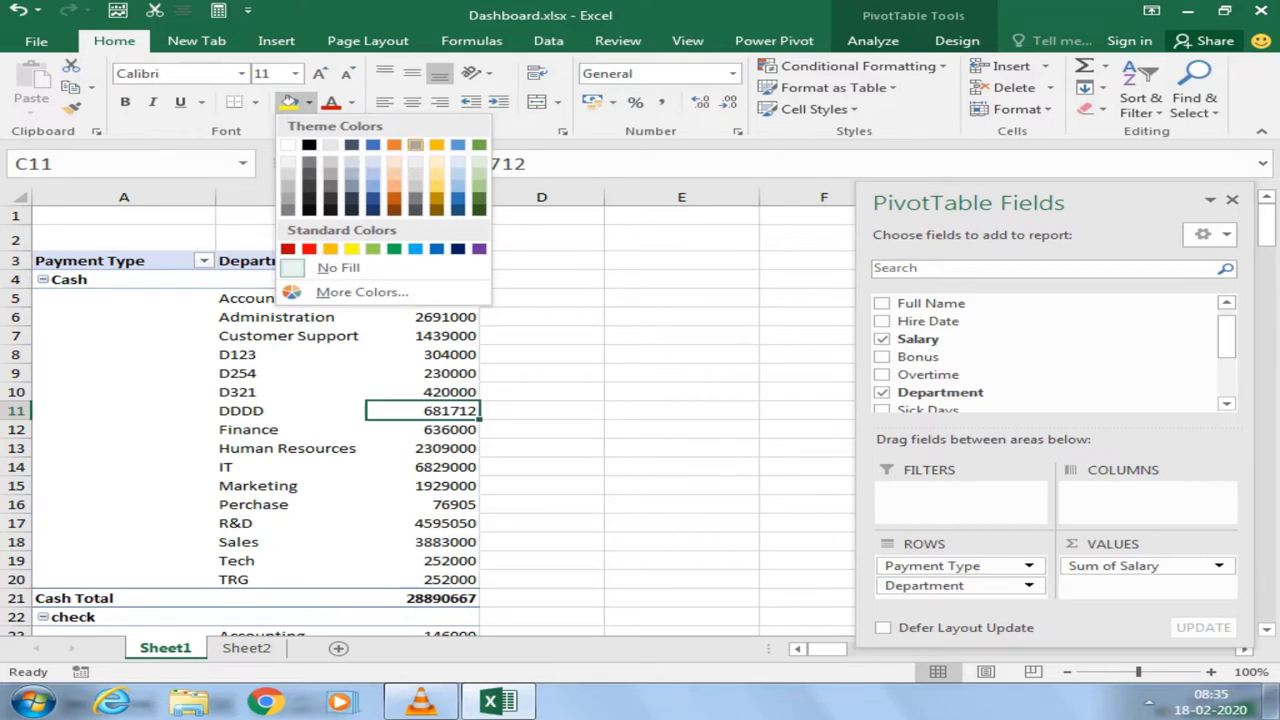
{"action": "key", "text": "Escape"}
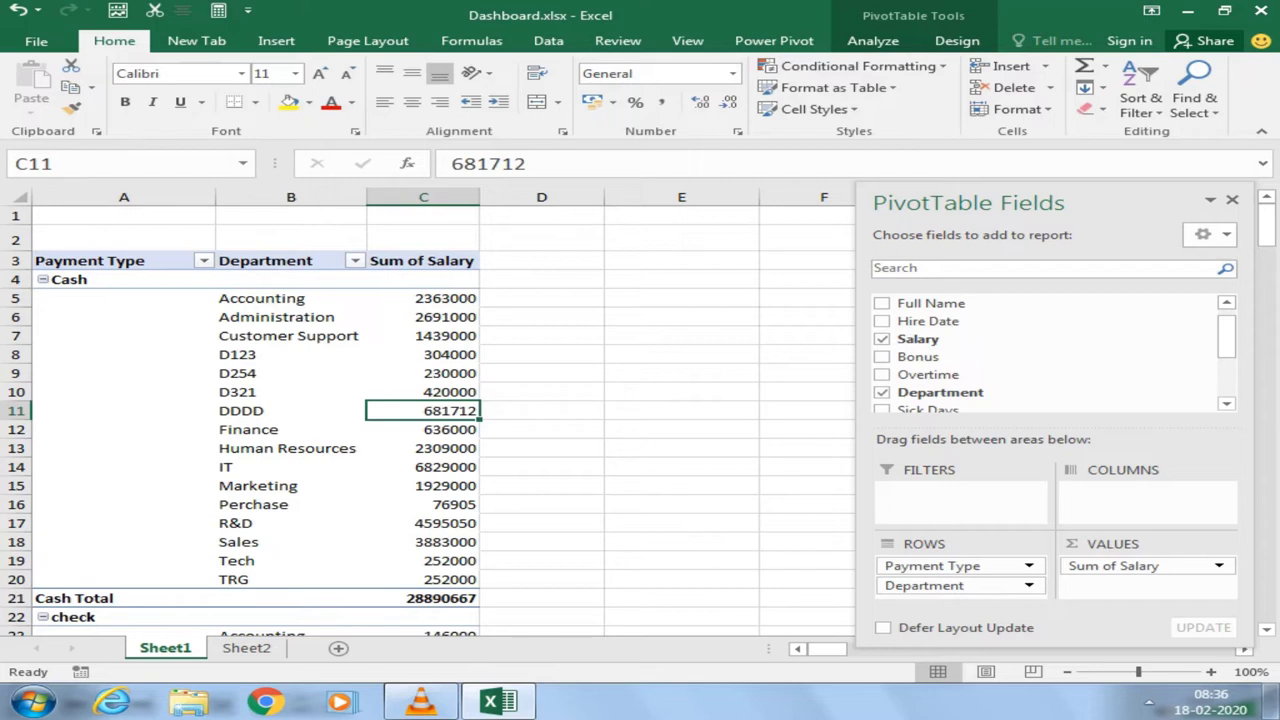
{"action": "left_click_drag", "start_coordinate": [261, 298], "coordinate": [440, 579]}
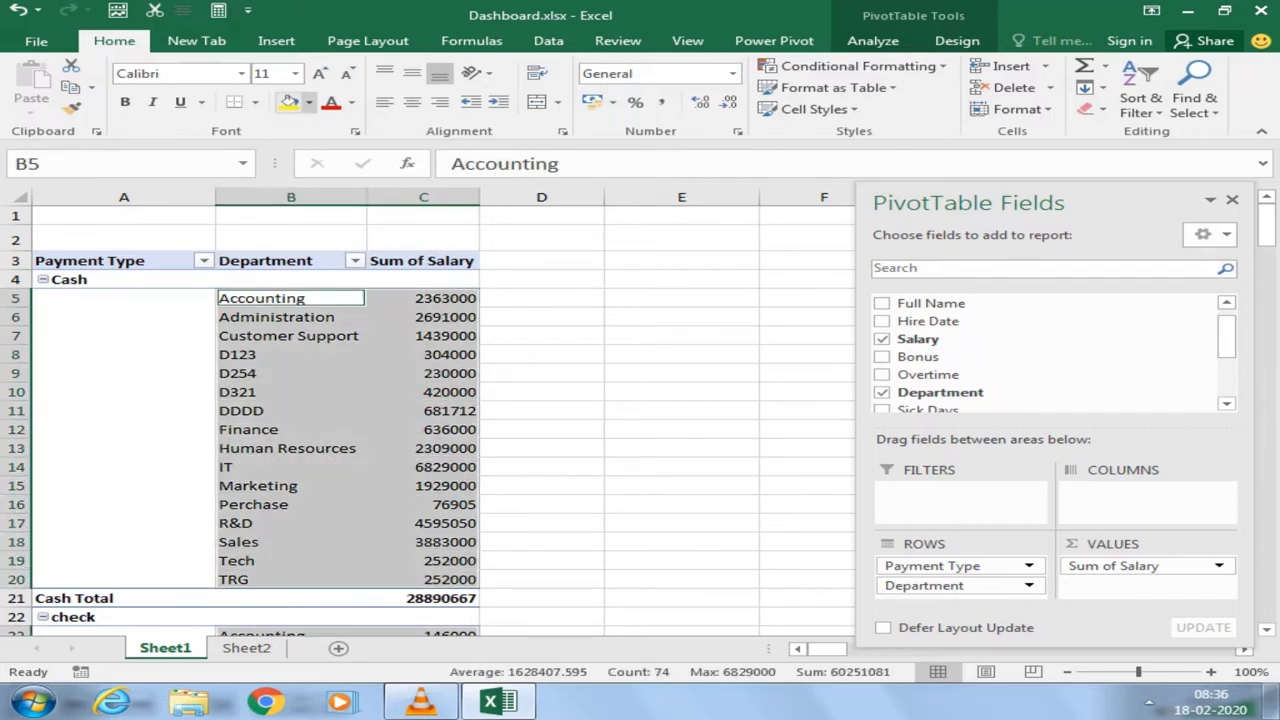
{"action": "left_click", "coordinate": [309, 102]}
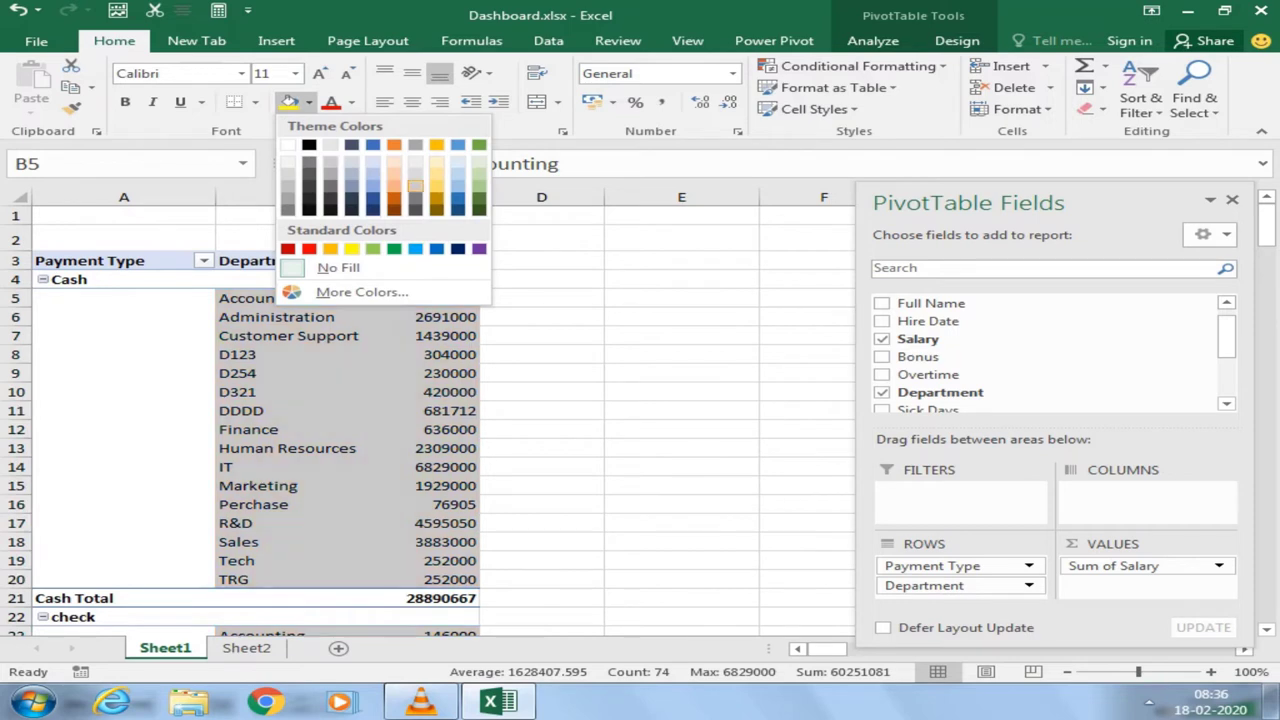
{"action": "left_click", "coordinate": [415, 186]}
{"action": "left_click", "coordinate": [423, 448]}
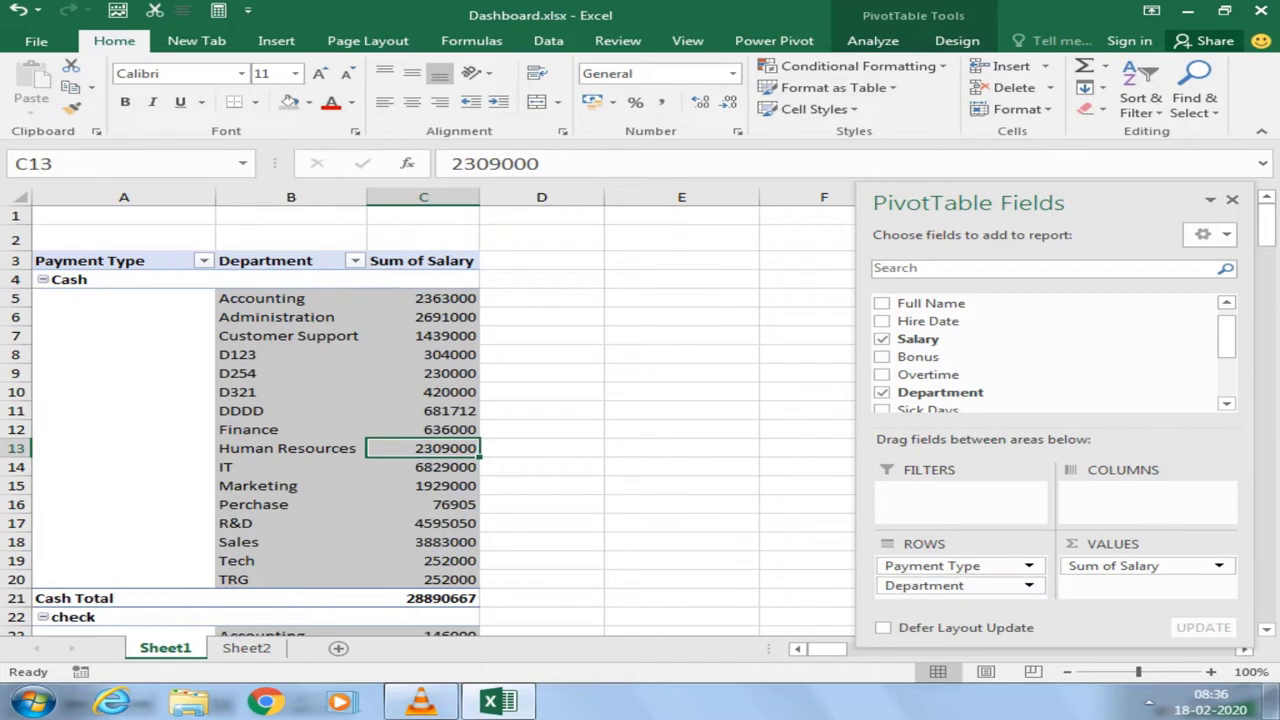
{"action": "scroll", "coordinate": [1000, 340], "scroll_direction": "down", "scroll_amount": 1}
{"action": "scroll", "coordinate": [1000, 340], "scroll_direction": "down", "scroll_amount": 2}
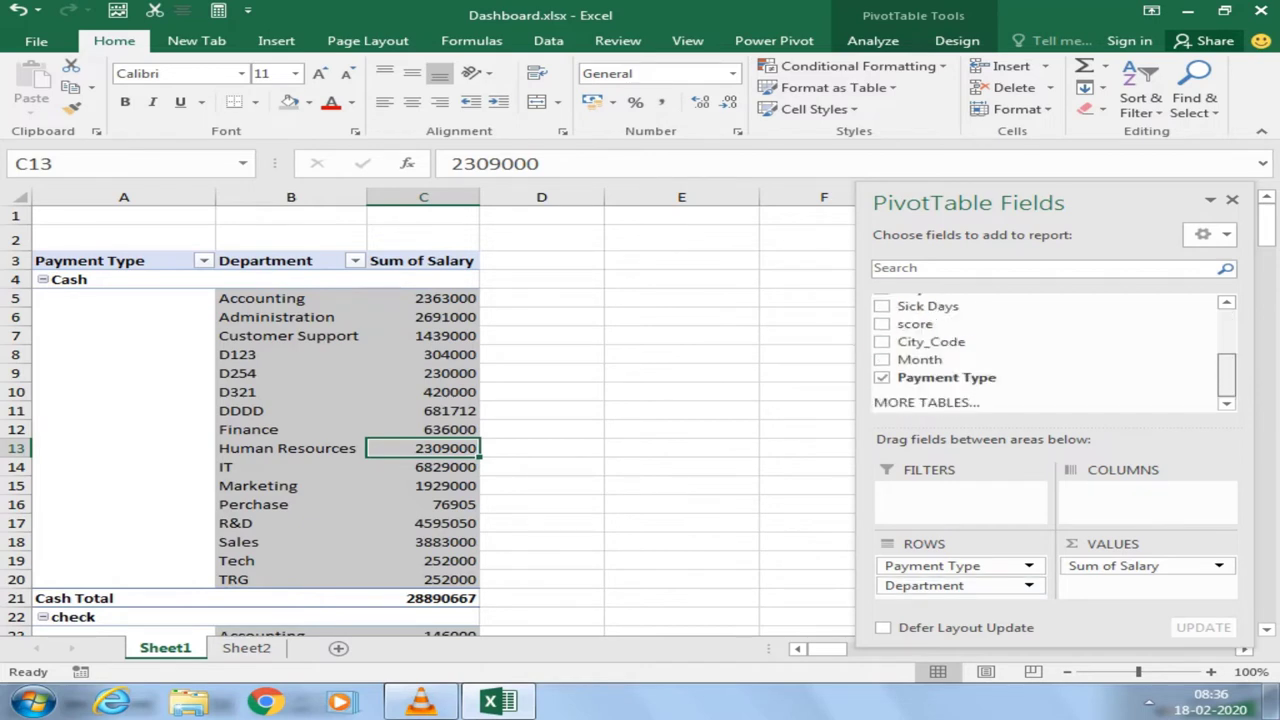
Step: Remove Department and Payment Type from the pivot's Rows area
{"action": "left_click_drag", "start_coordinate": [960, 585], "coordinate": [1000, 380]}
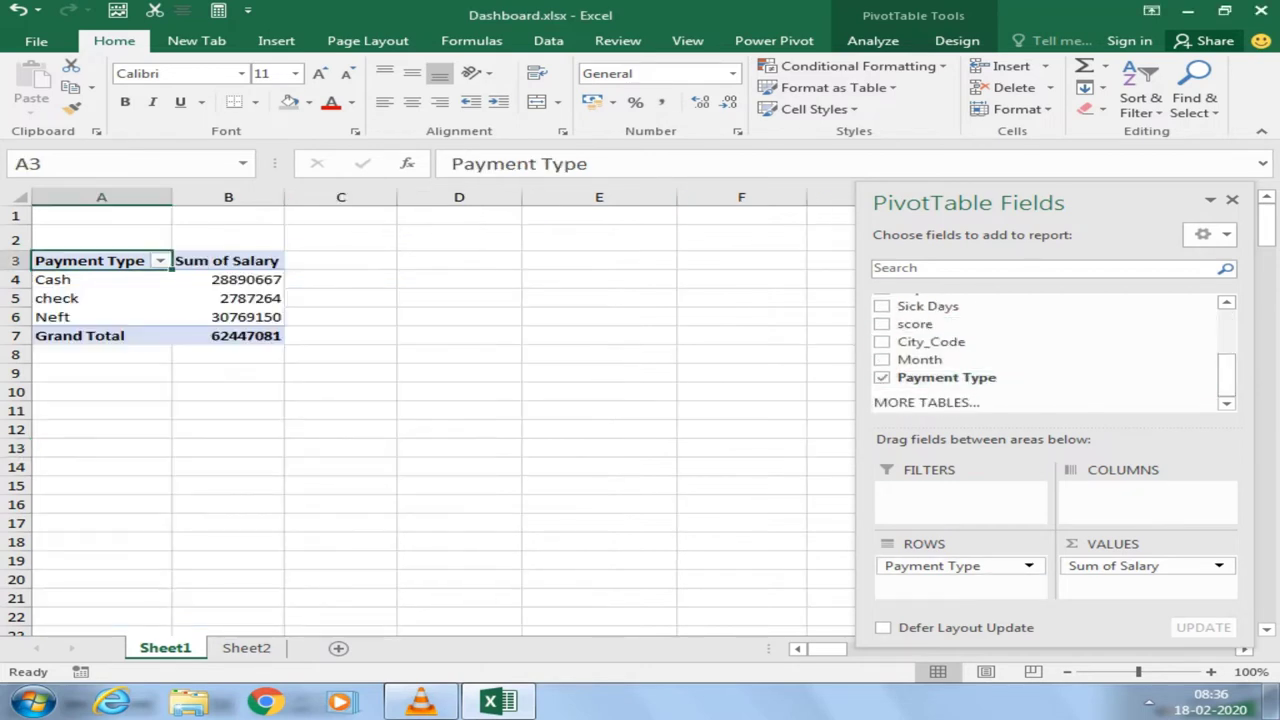
{"action": "left_click_drag", "start_coordinate": [1226, 375], "coordinate": [1226, 330]}
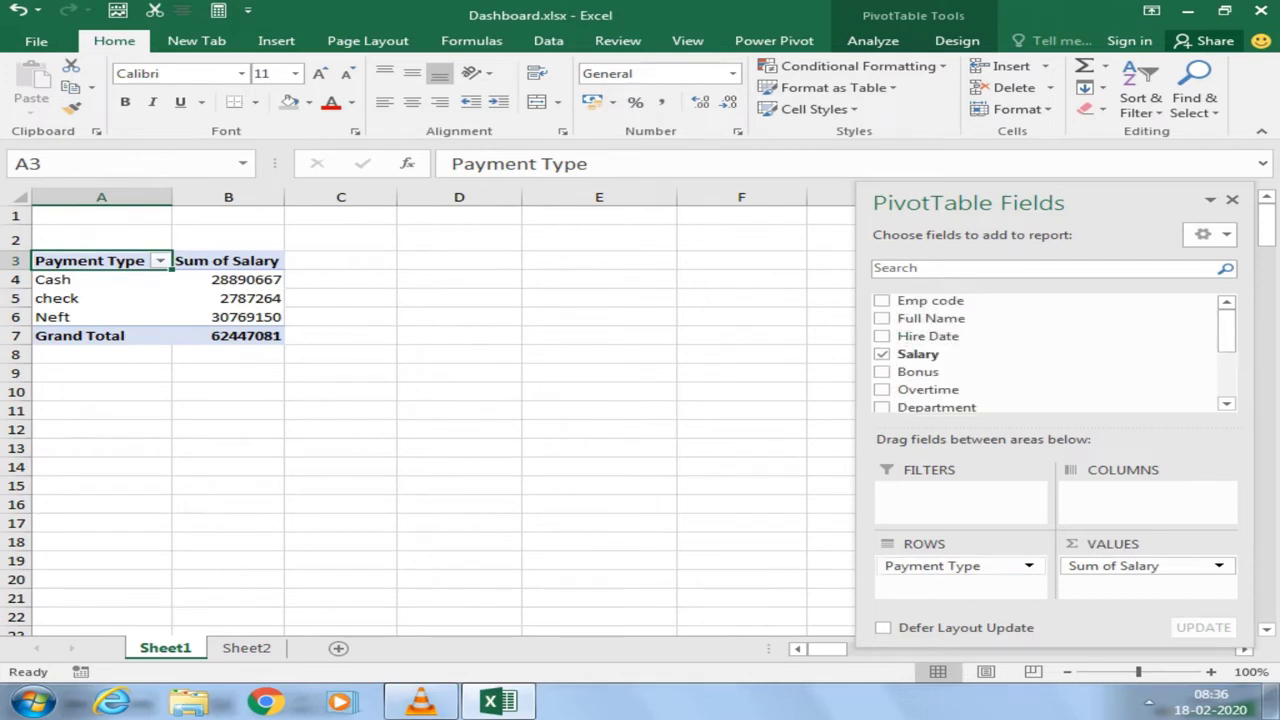
{"action": "left_click_drag", "start_coordinate": [932, 565], "coordinate": [1000, 371]}
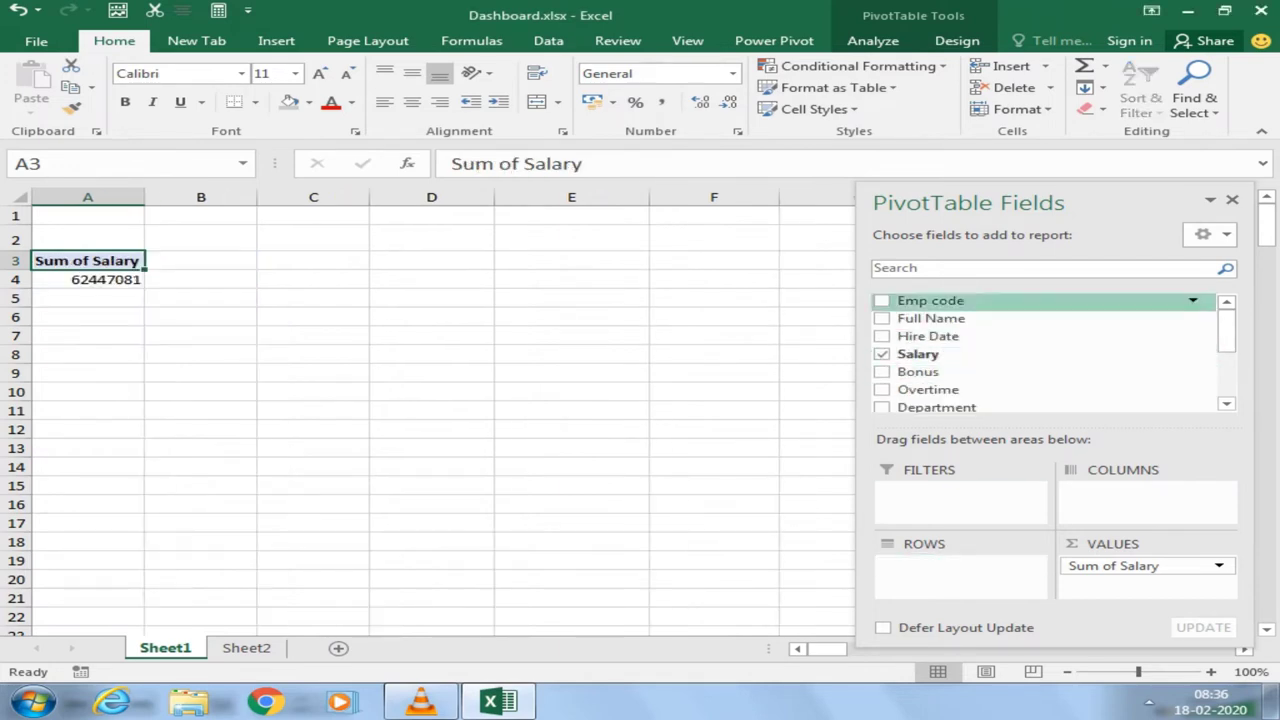
{"action": "scroll", "coordinate": [1000, 374], "scroll_direction": "down", "scroll_amount": 1}
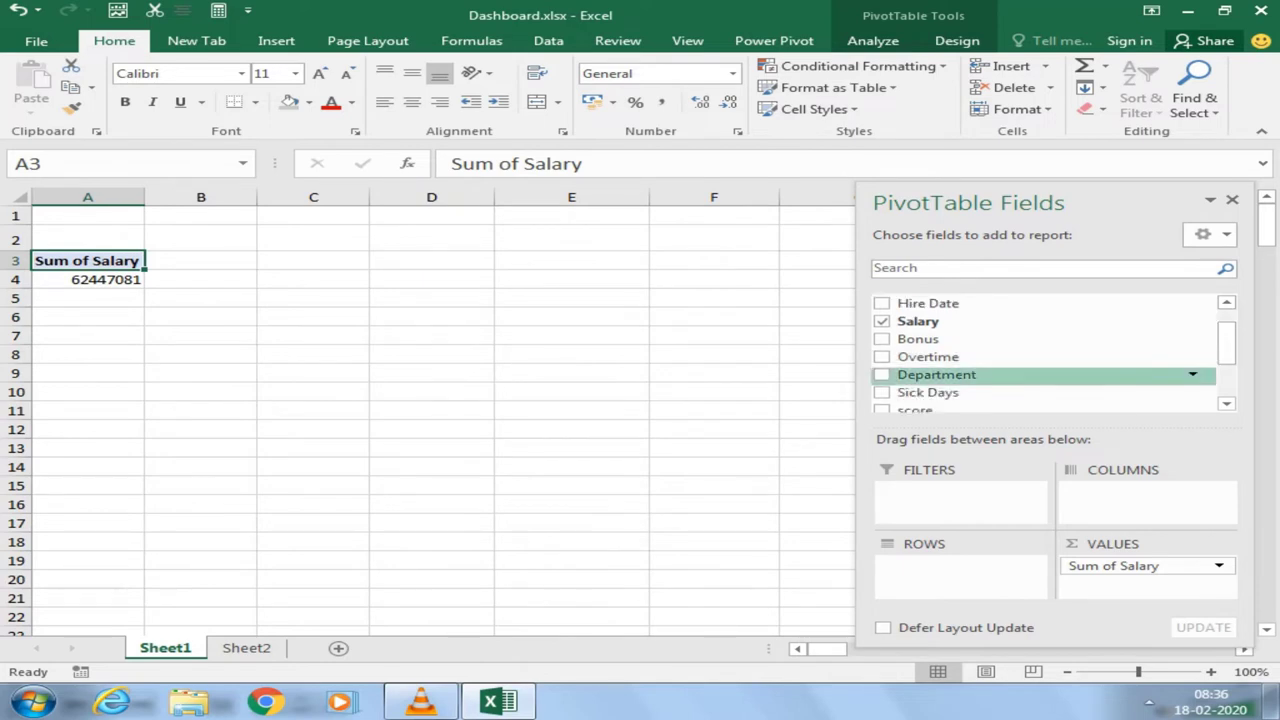
Step: Put Department back in Rows with Full Name nested beneath, then review the department totals
{"action": "left_click_drag", "start_coordinate": [940, 374], "coordinate": [960, 565]}
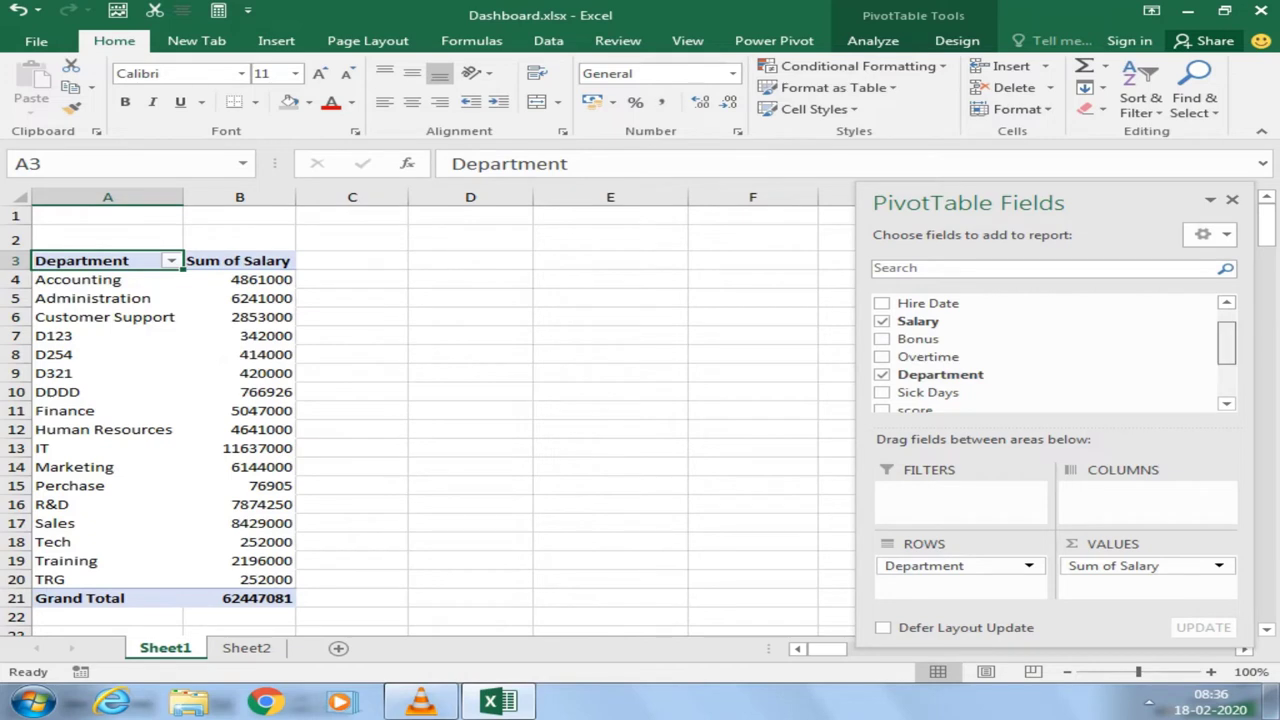
{"action": "scroll", "coordinate": [1050, 355], "scroll_direction": "up", "scroll_amount": 1}
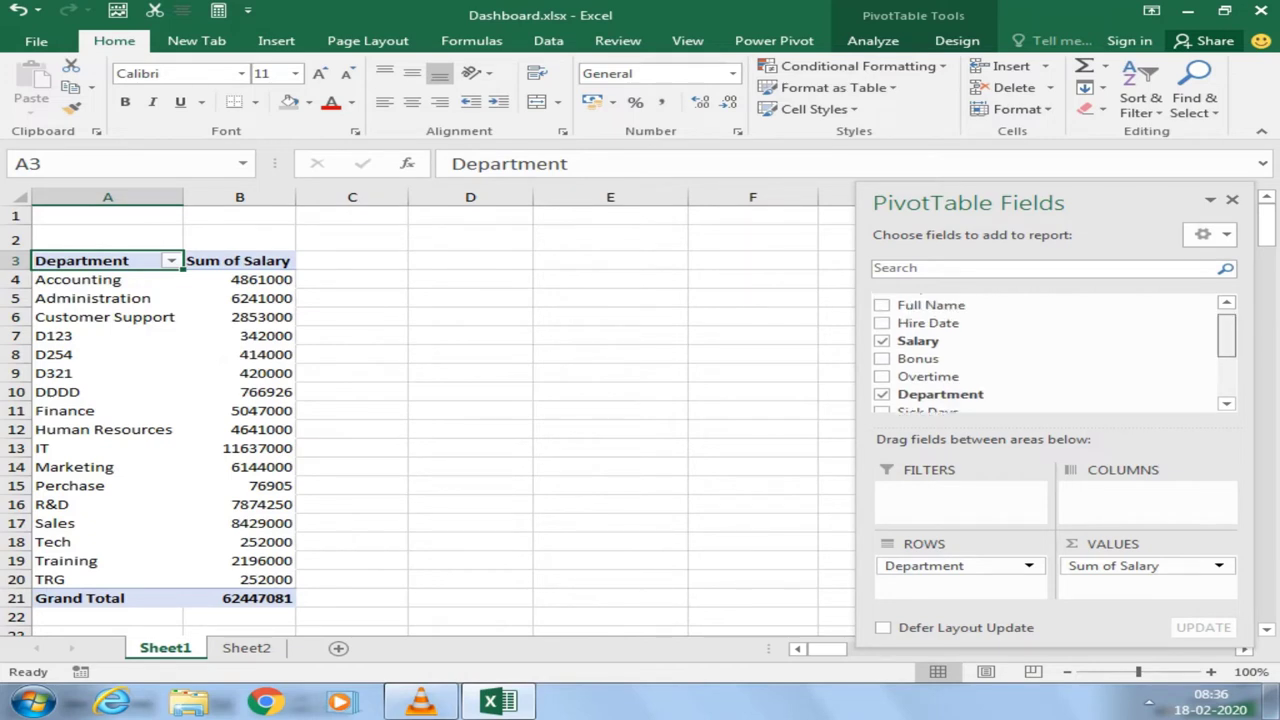
{"action": "scroll", "coordinate": [1050, 355], "scroll_direction": "up", "scroll_amount": 1}
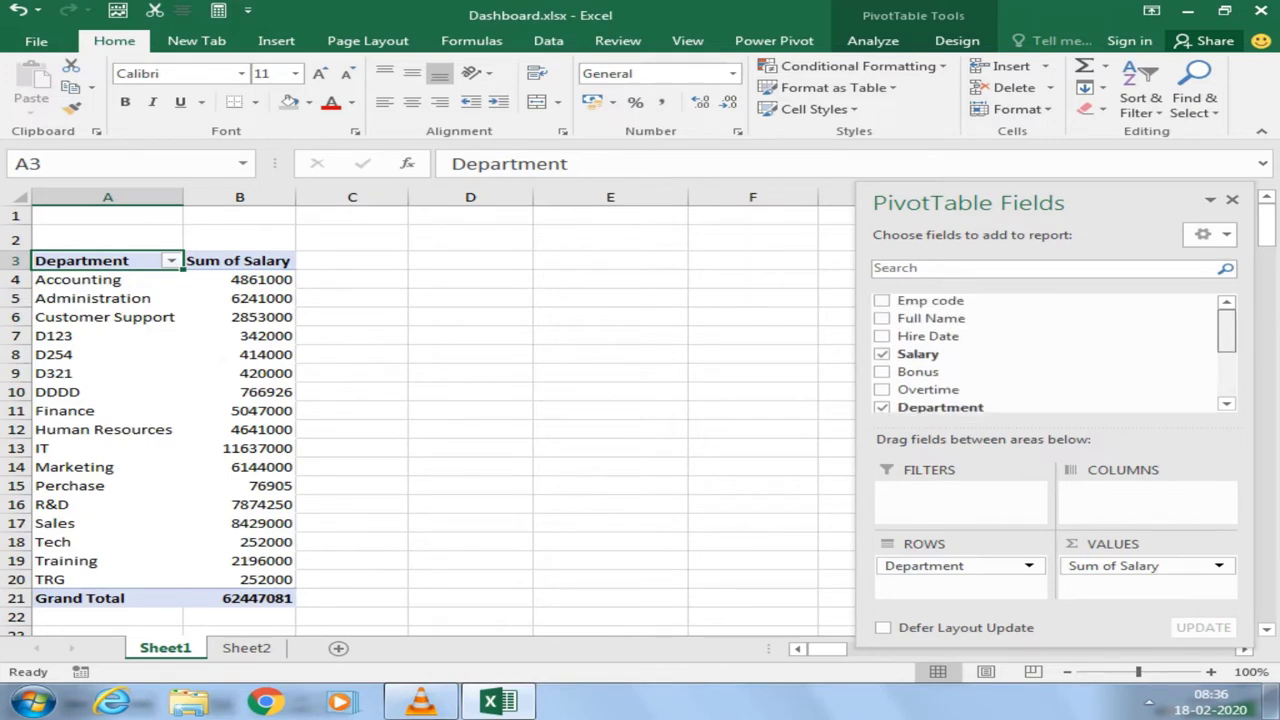
{"action": "left_click", "coordinate": [881, 318]}
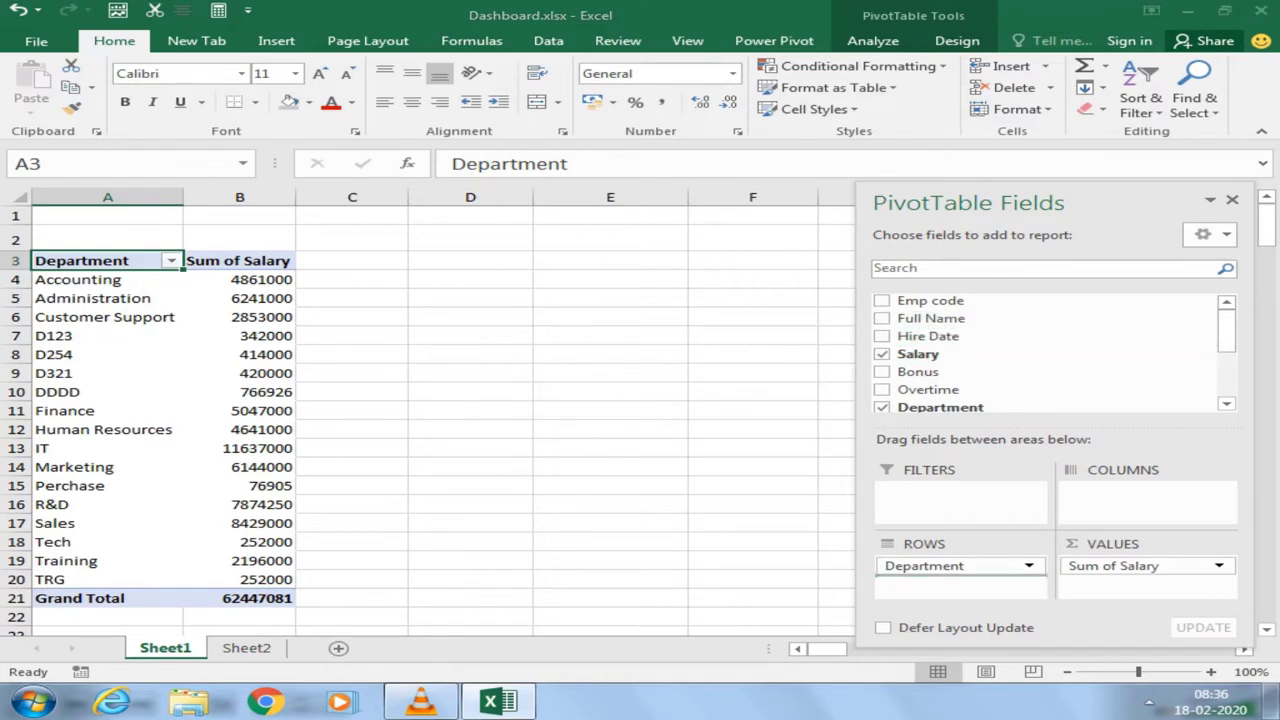
{"action": "scroll", "coordinate": [428, 419], "scroll_direction": "down", "scroll_amount": 6}
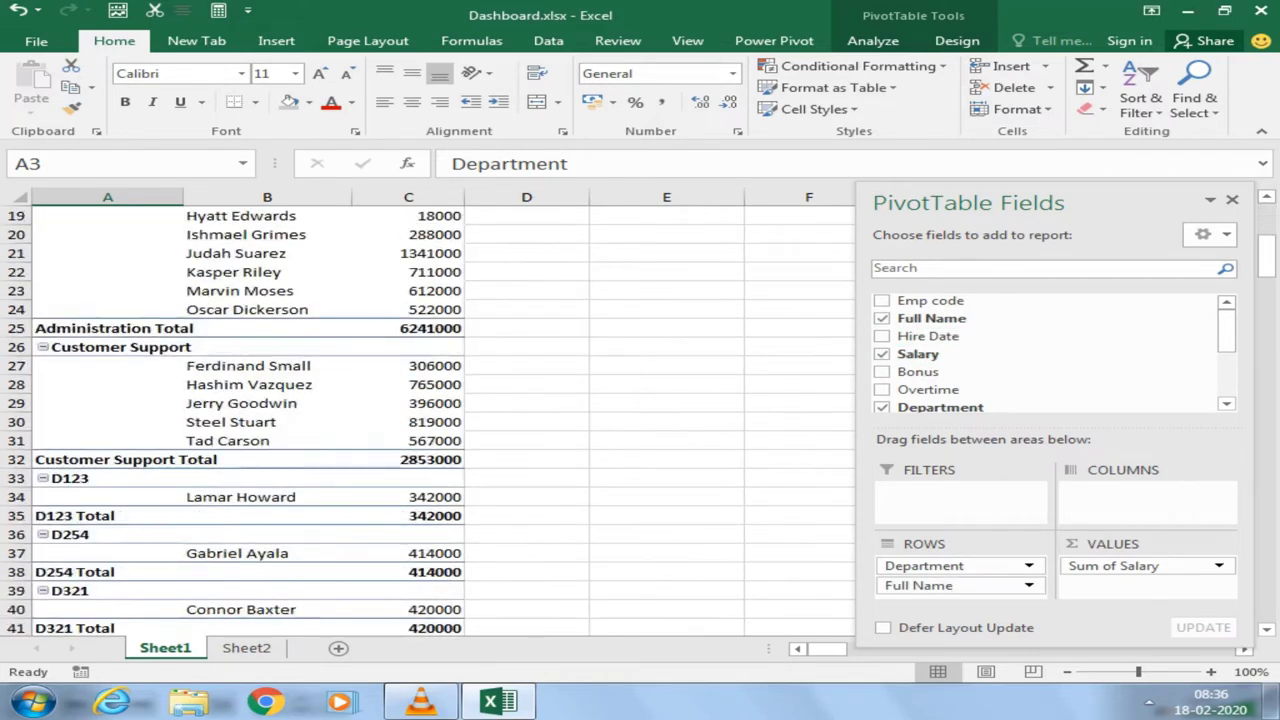
{"action": "scroll", "coordinate": [428, 419], "scroll_direction": "down", "scroll_amount": 1}
{"action": "scroll", "coordinate": [428, 419], "scroll_direction": "down", "scroll_amount": 5}
{"action": "scroll", "coordinate": [428, 419], "scroll_direction": "down", "scroll_amount": 1}
{"action": "scroll", "coordinate": [428, 419], "scroll_direction": "down", "scroll_amount": 13}
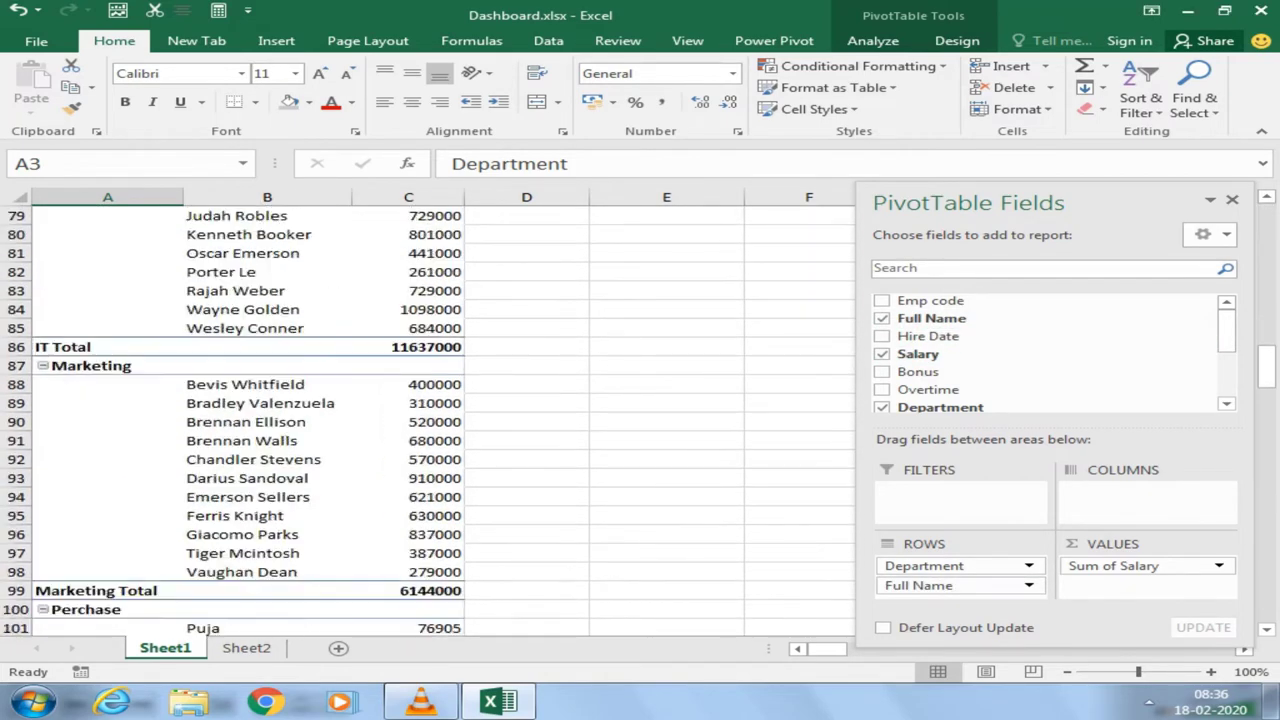
{"action": "scroll", "coordinate": [428, 419], "scroll_direction": "down", "scroll_amount": 8}
{"action": "scroll", "coordinate": [428, 419], "scroll_direction": "up", "scroll_amount": 9}
{"action": "scroll", "coordinate": [428, 419], "scroll_direction": "up", "scroll_amount": 9}
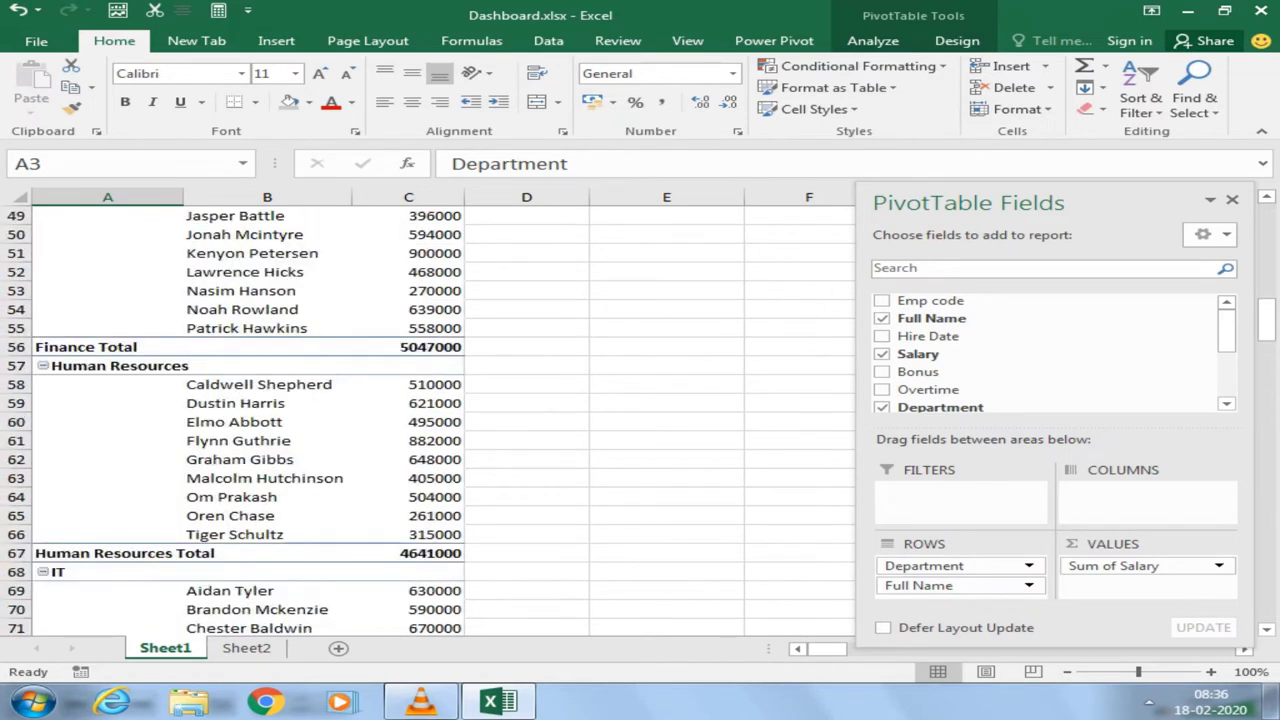
{"action": "scroll", "coordinate": [428, 419], "scroll_direction": "up", "scroll_amount": 16}
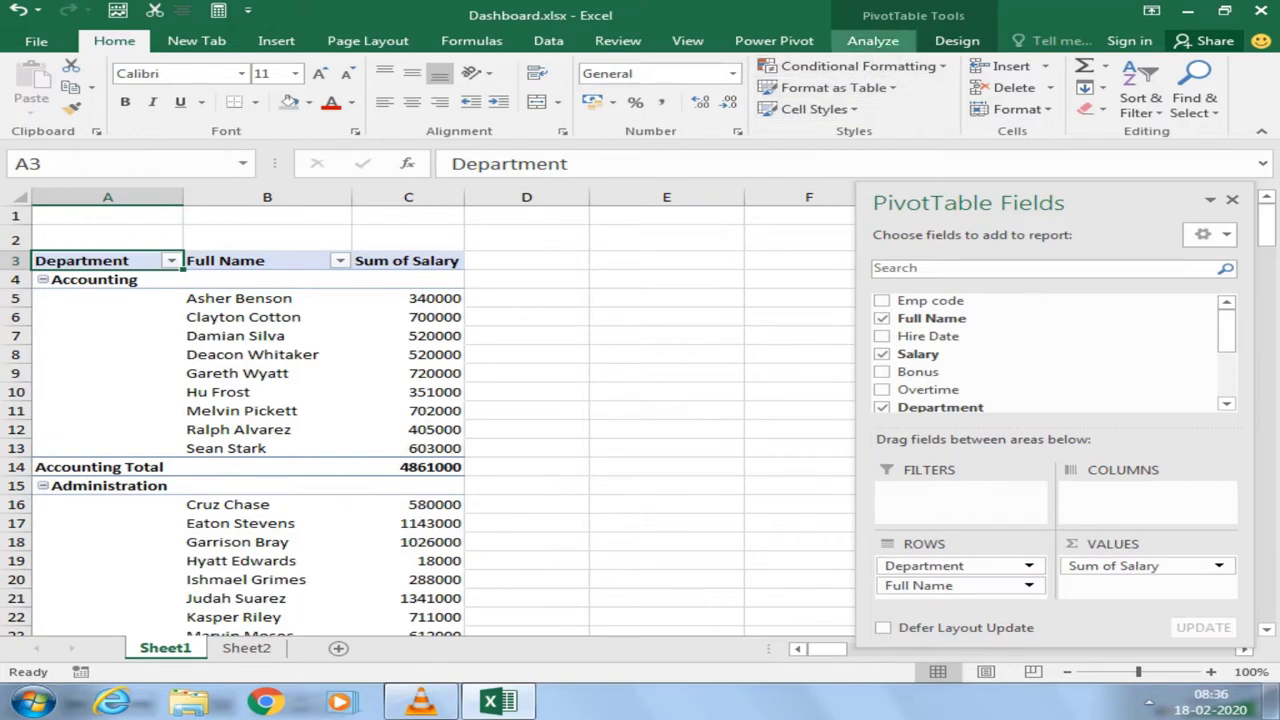
Step: Try several light PivotTable styles, including a grey one, and settle on blue Pivot Style Light 9
{"action": "left_click", "coordinate": [957, 40]}
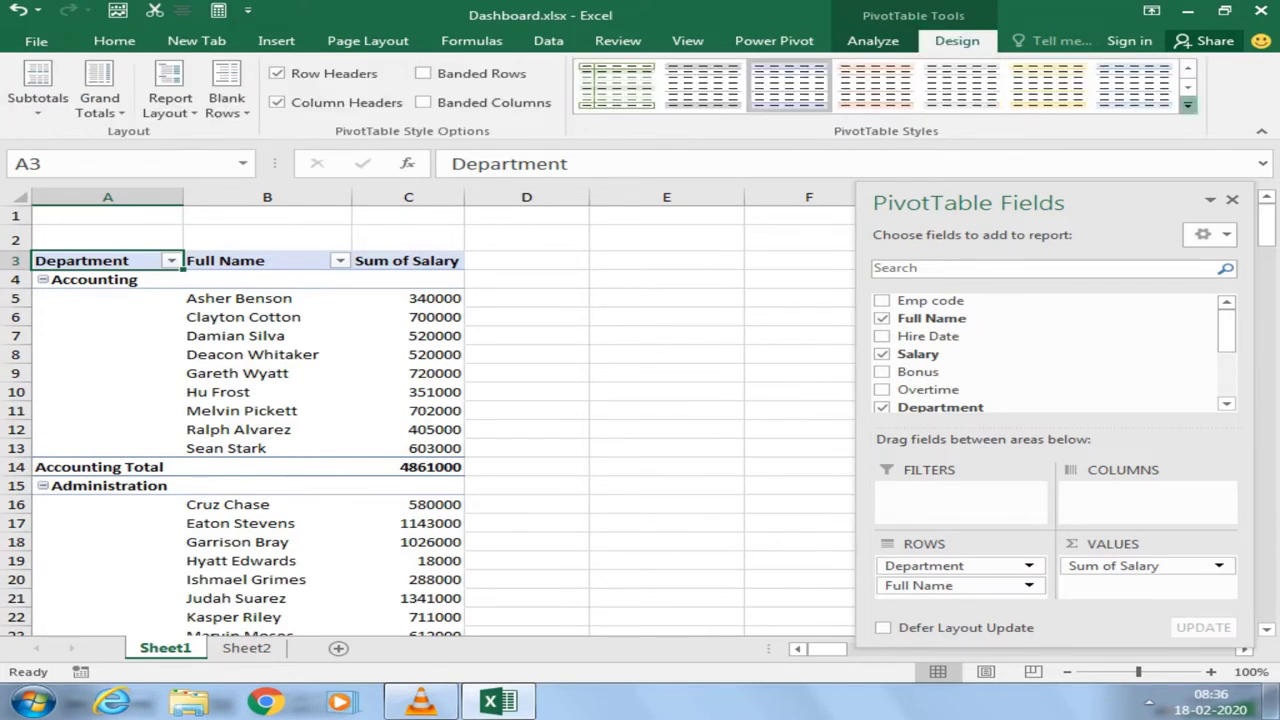
{"action": "left_click", "coordinate": [1188, 104]}
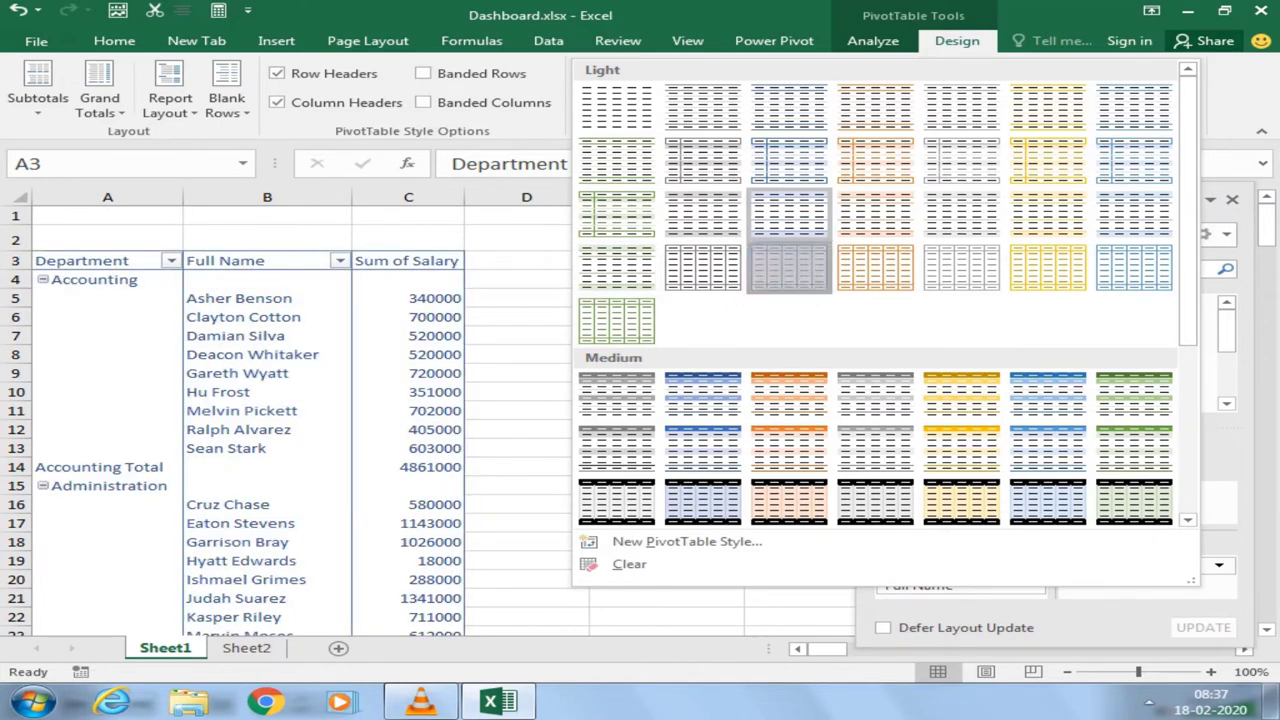
{"action": "left_click", "coordinate": [789, 266]}
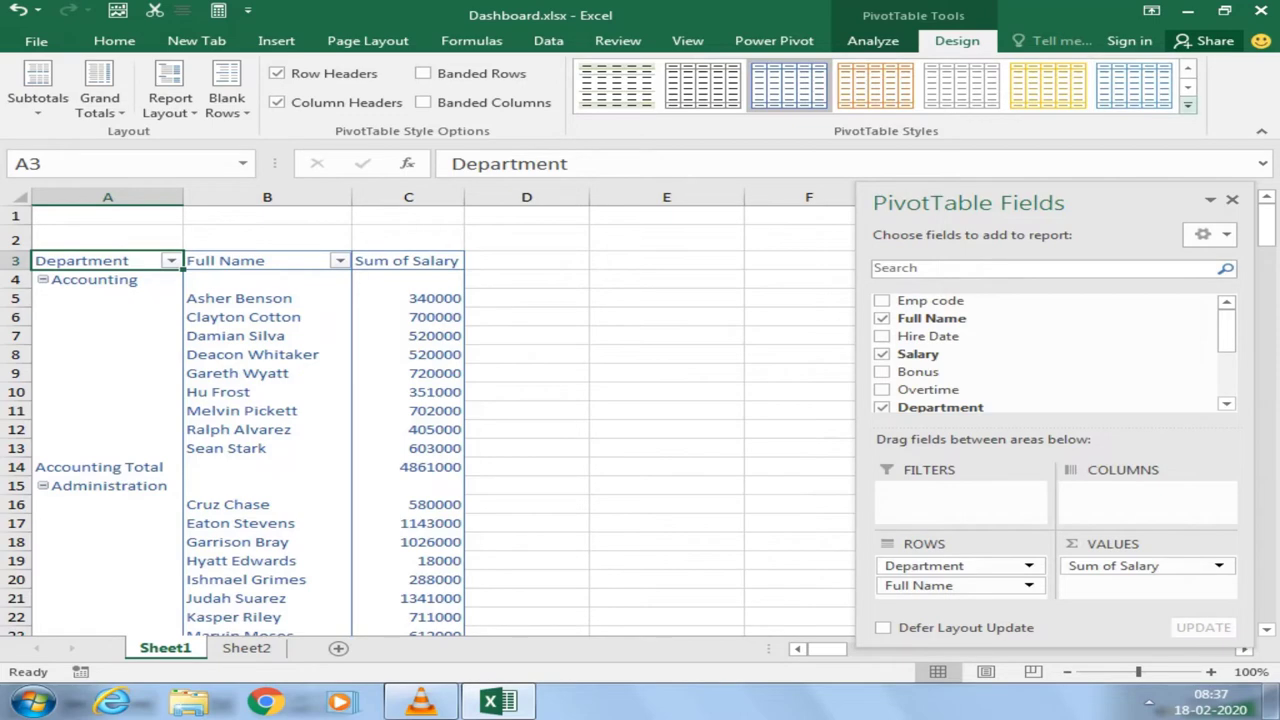
{"action": "left_click", "coordinate": [1187, 104]}
{"action": "scroll", "coordinate": [875, 300], "scroll_direction": "down", "scroll_amount": 3}
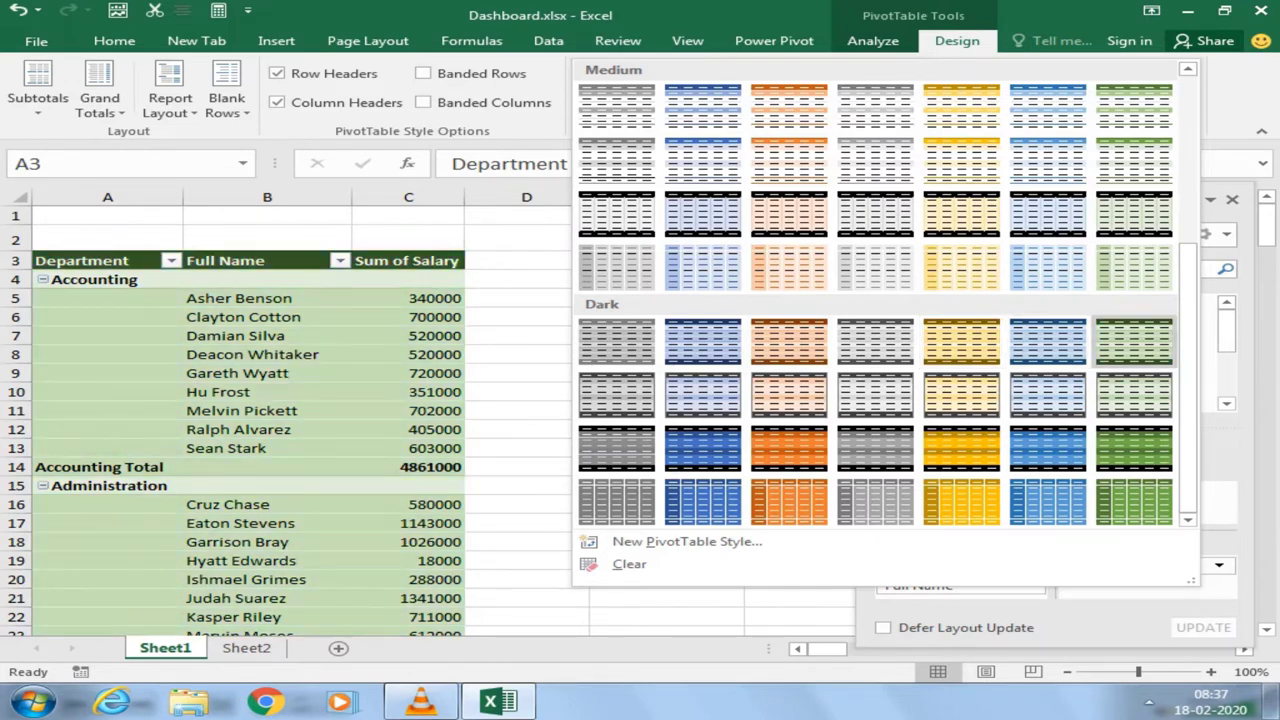
{"action": "scroll", "coordinate": [1133, 500], "scroll_direction": "up", "scroll_amount": 3}
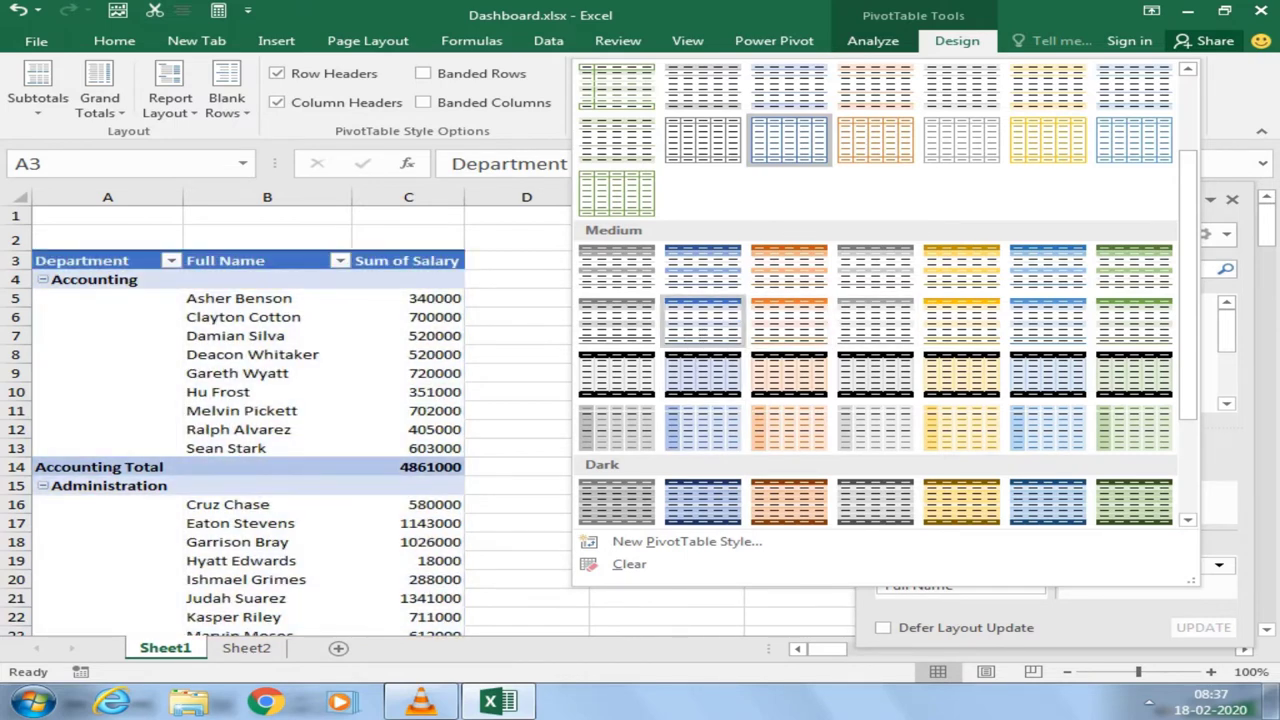
{"action": "key", "text": "Escape"}
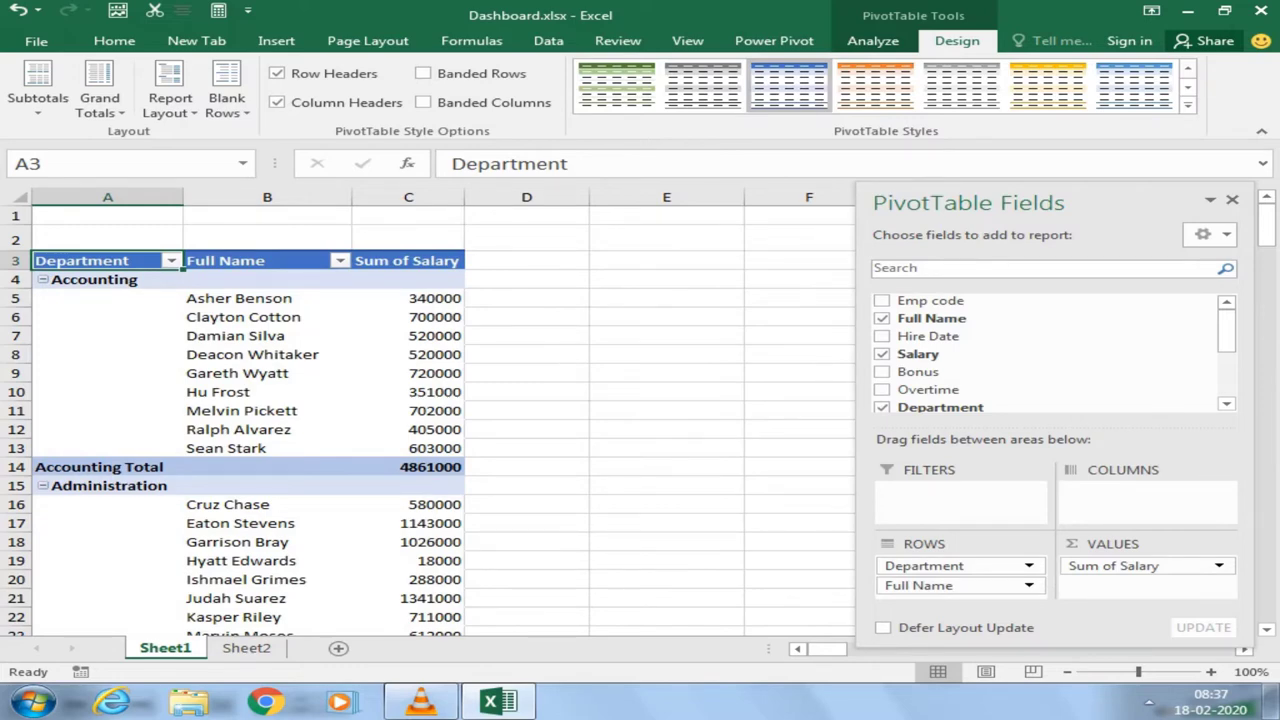
{"action": "left_click", "coordinate": [1187, 104]}
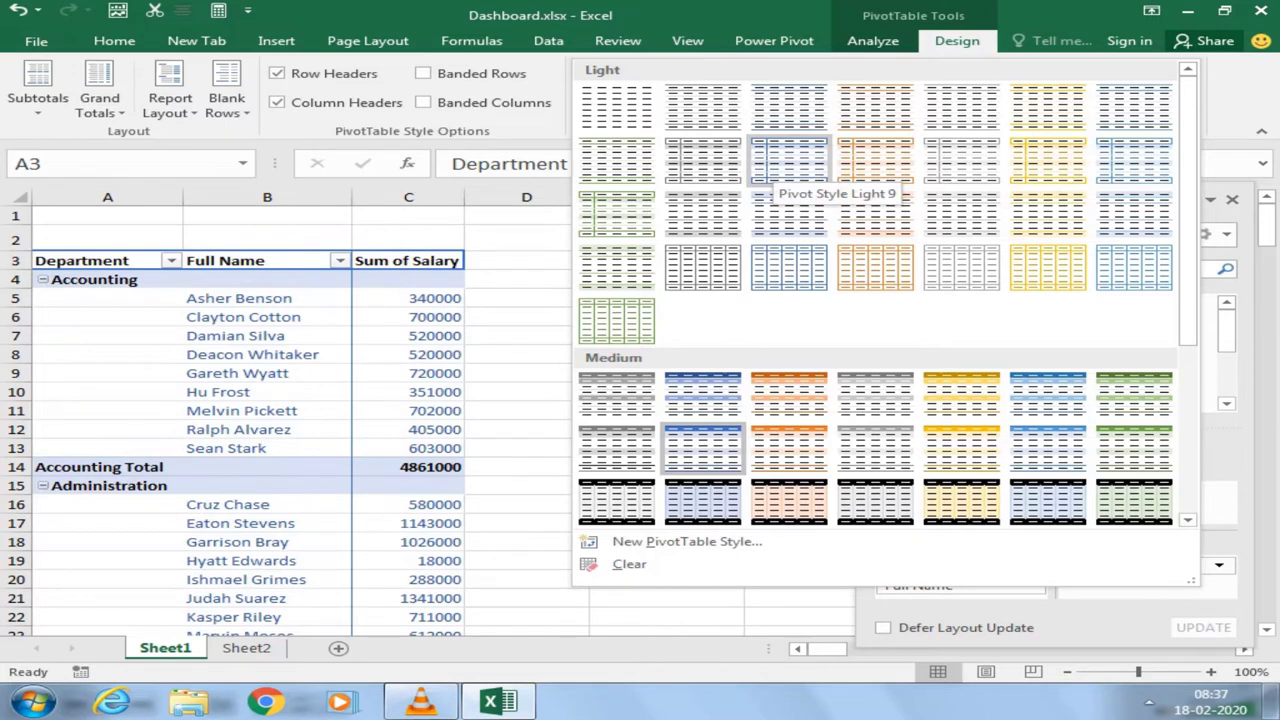
{"action": "left_click", "coordinate": [703, 160]}
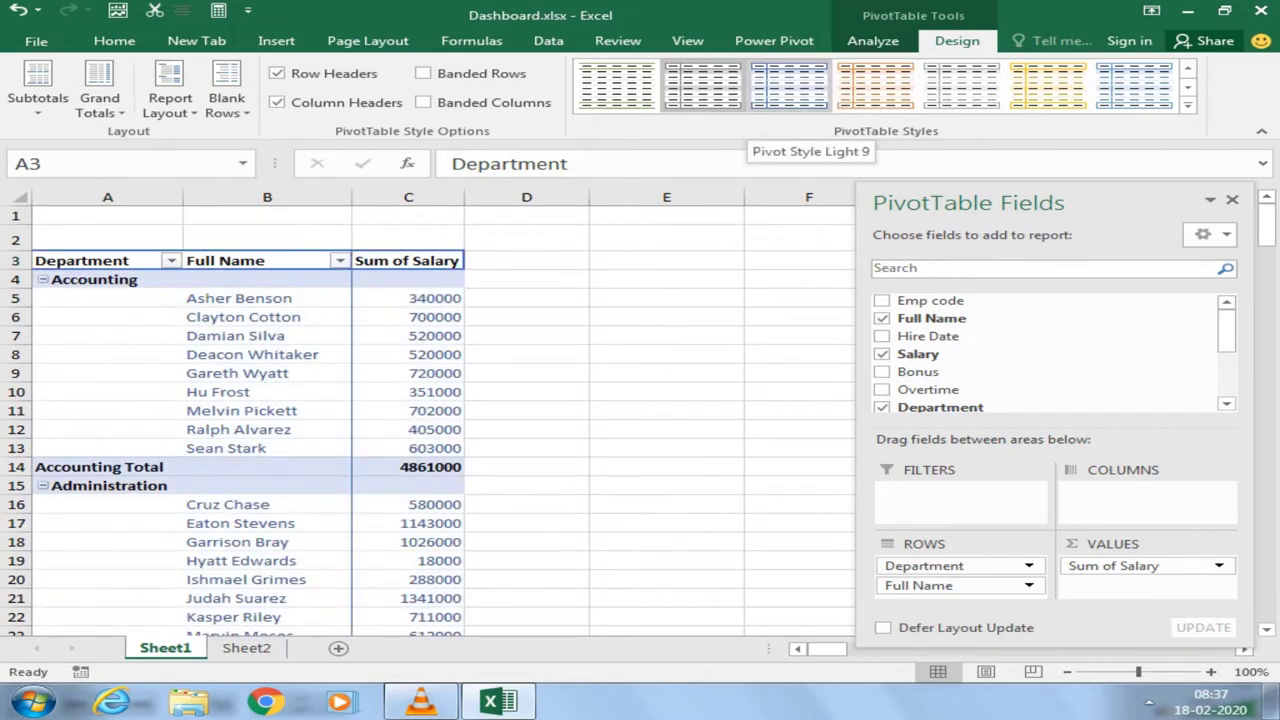
{"action": "left_click", "coordinate": [789, 85]}
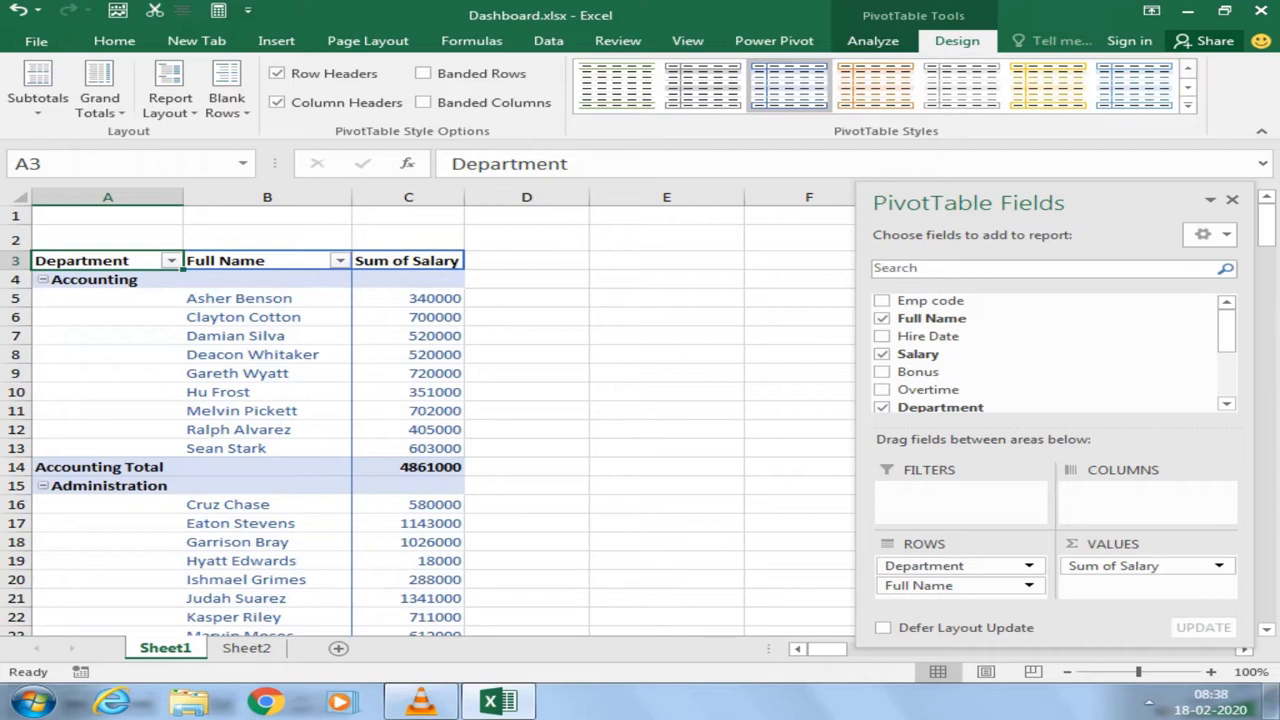
Step: Add Bonus and Overtime to the pivot values and rename Sum of Salary to 'Salary'
{"action": "left_click", "coordinate": [881, 371]}
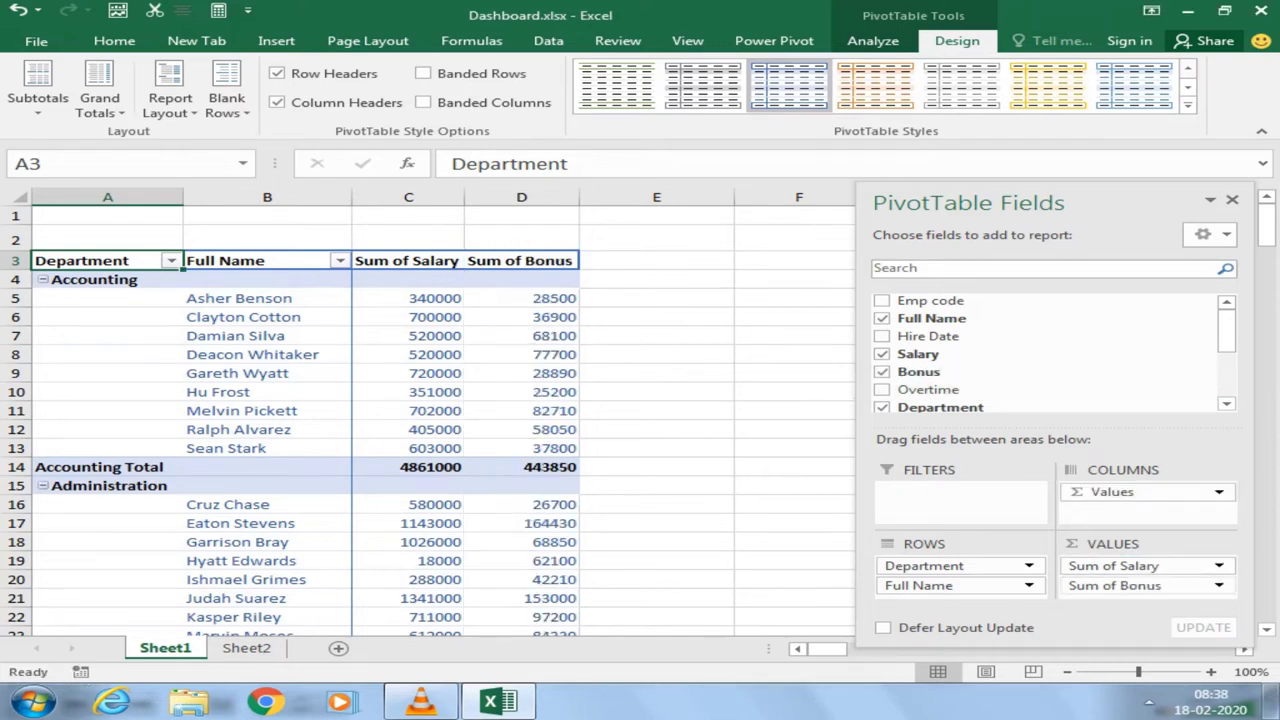
{"action": "left_click", "coordinate": [881, 389]}
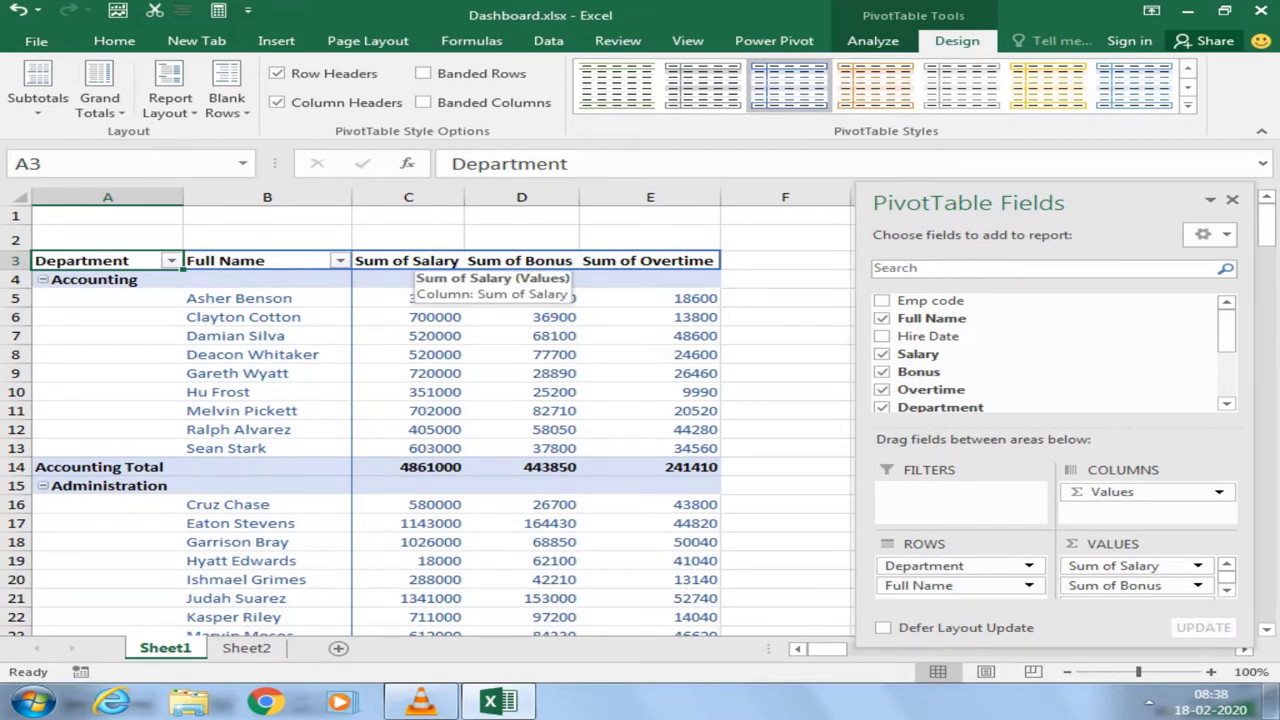
{"action": "left_click", "coordinate": [407, 260]}
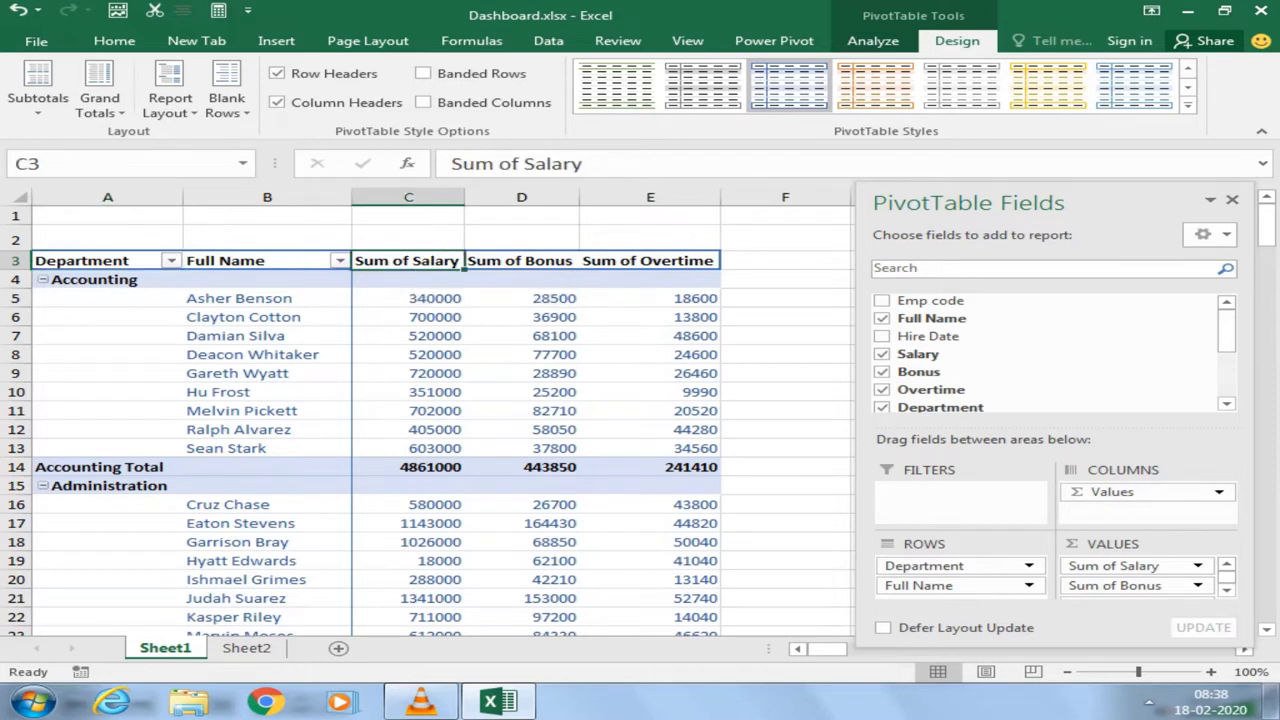
{"action": "type", "text": "Salary"}
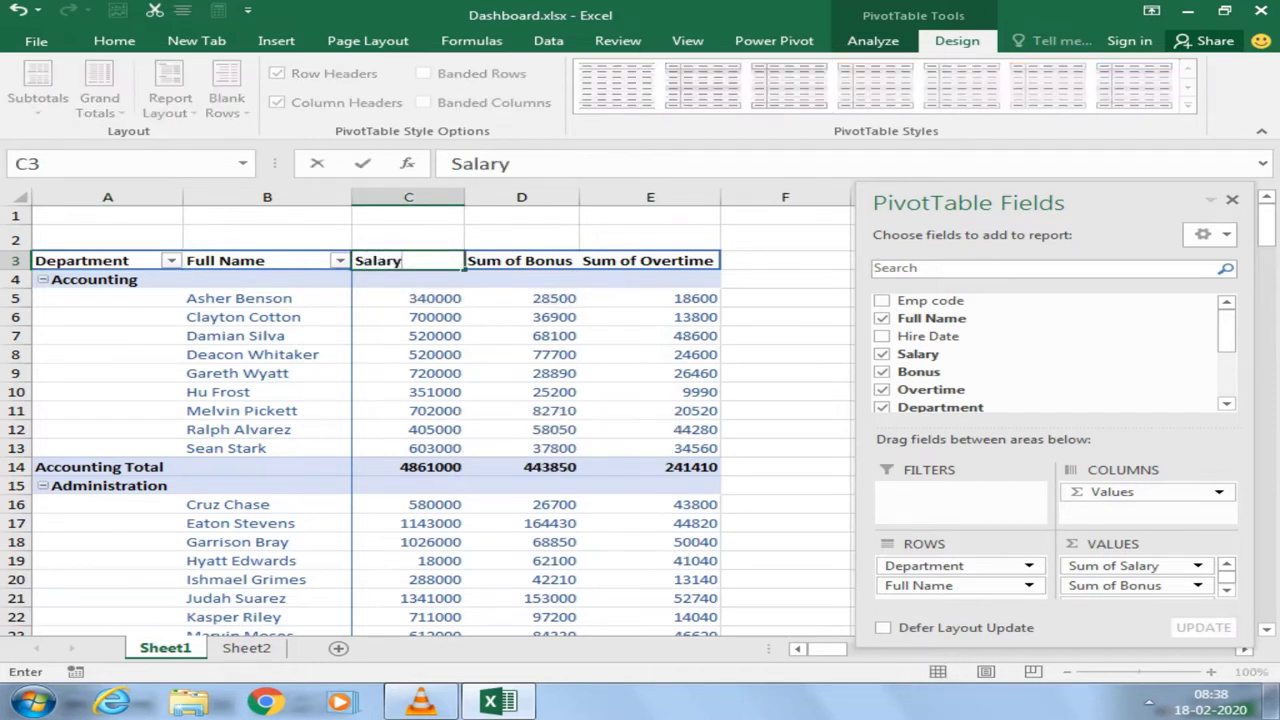
{"action": "key", "text": "Return"}
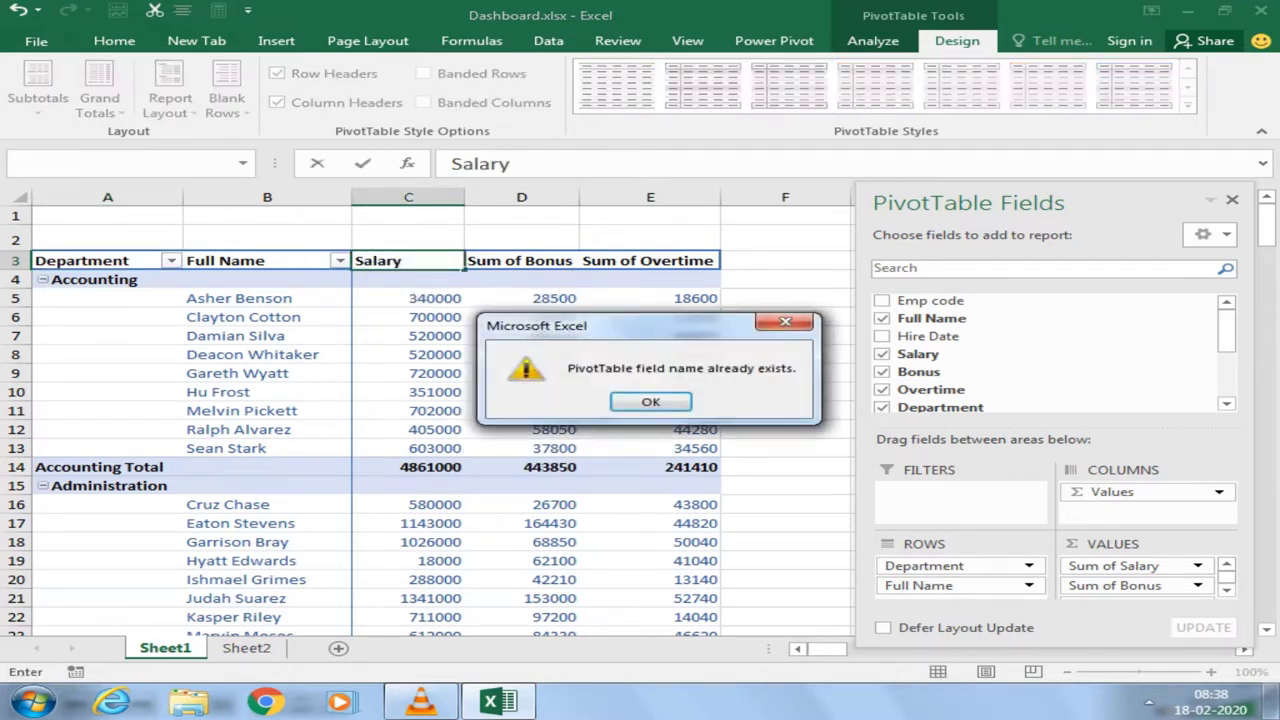
{"action": "key", "text": "Return"}
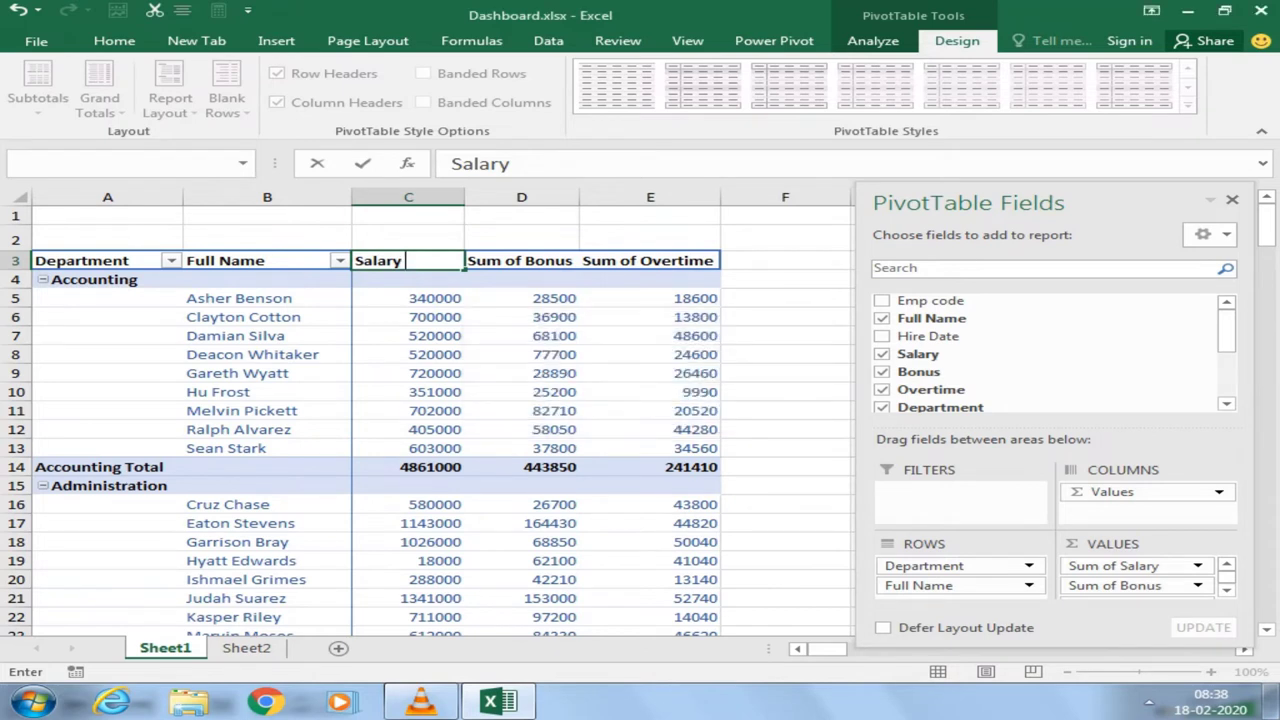
{"action": "left_click", "coordinate": [521, 335]}
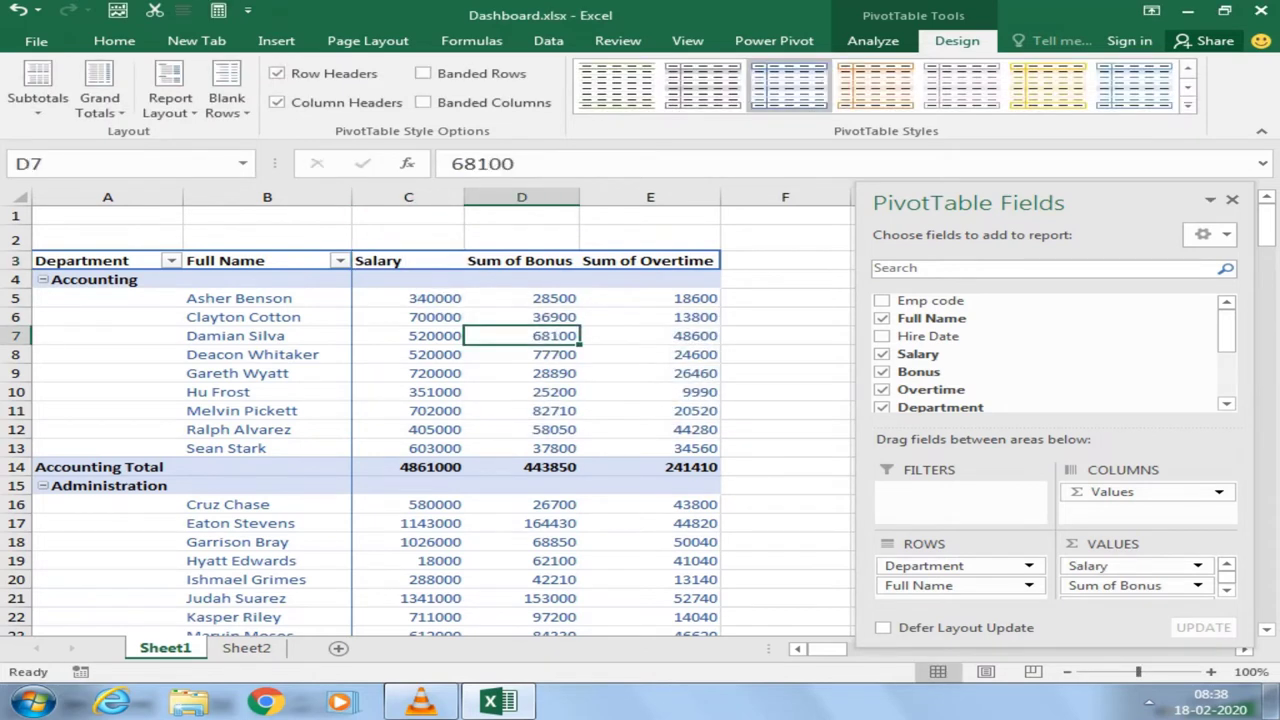
Step: Rename the remaining value headers to 'Bonus' and 'Overtime'
{"action": "left_click", "coordinate": [521, 260]}
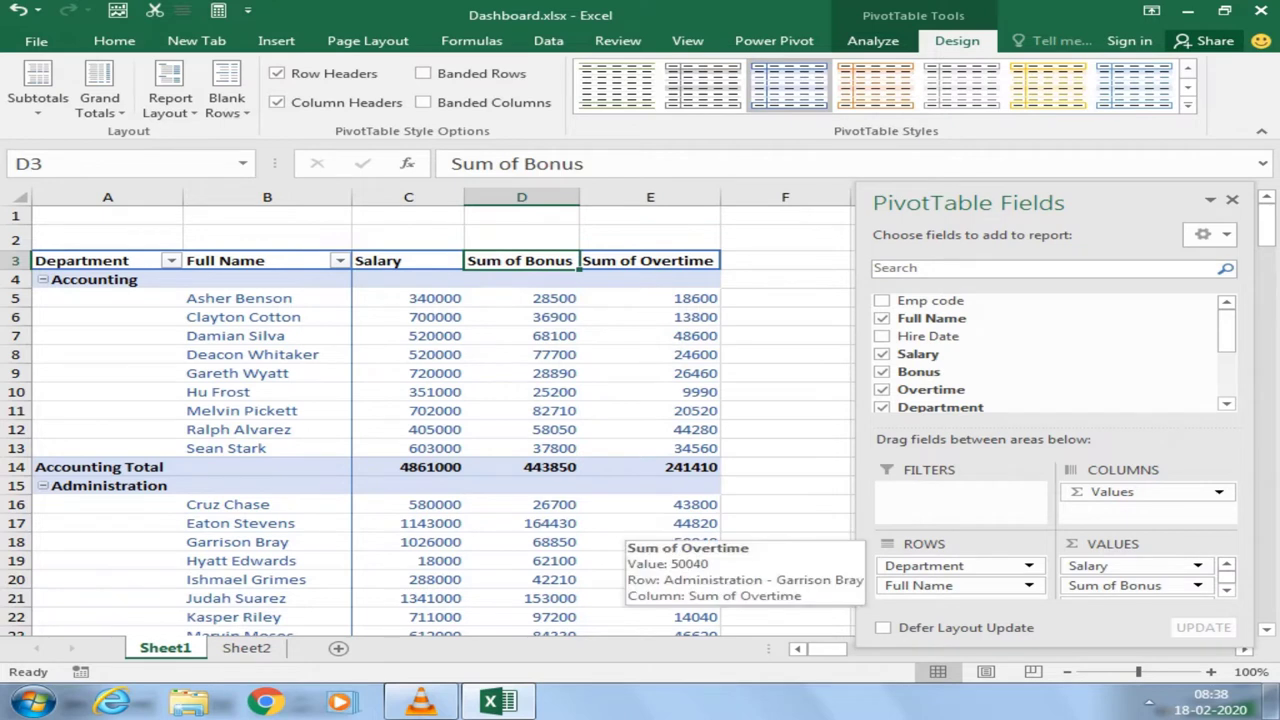
{"action": "type", "text": "Bonus"}
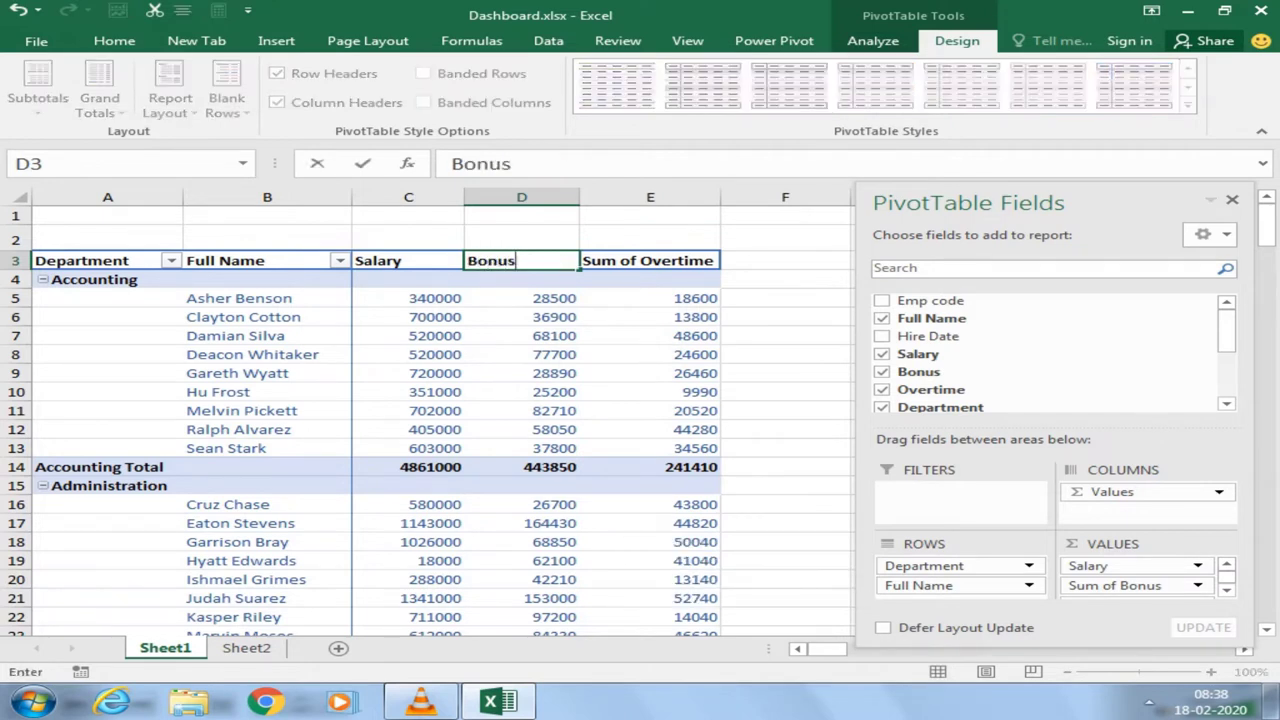
{"action": "left_click", "coordinate": [686, 260]}
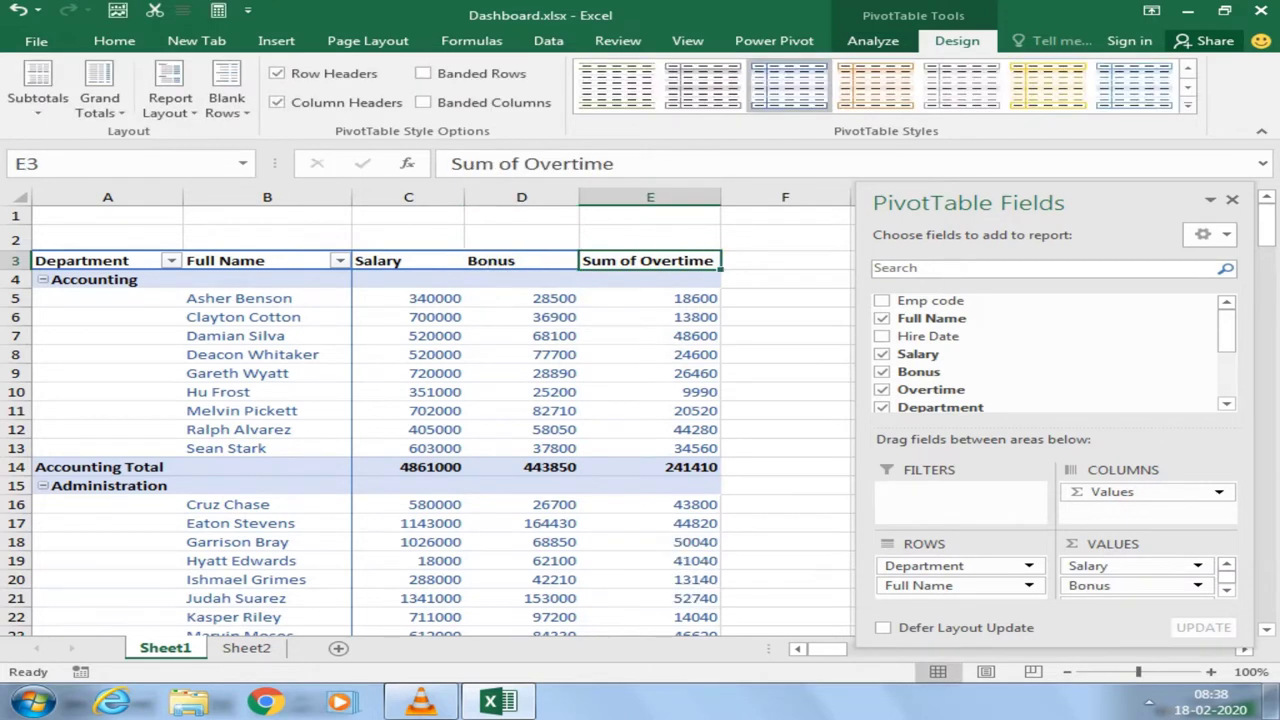
{"action": "type", "text": "Overti"}
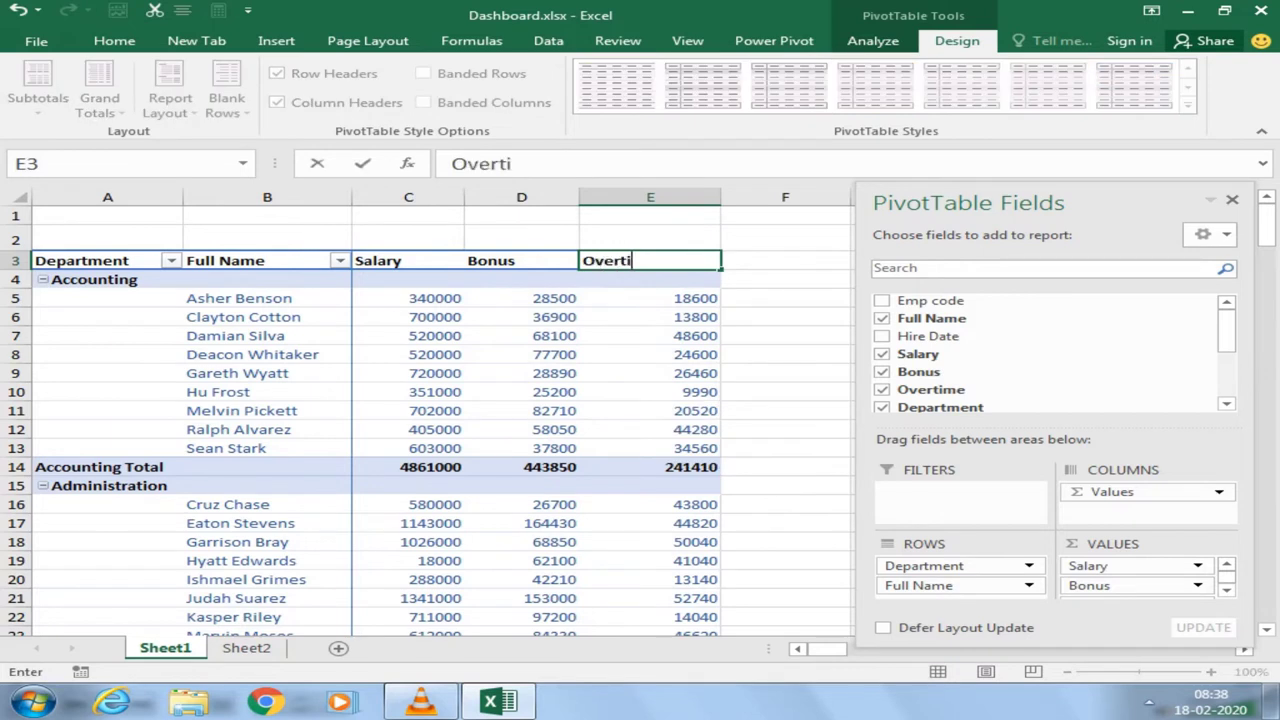
{"action": "type", "text": "me"}
{"action": "left_click", "coordinate": [650, 392]}
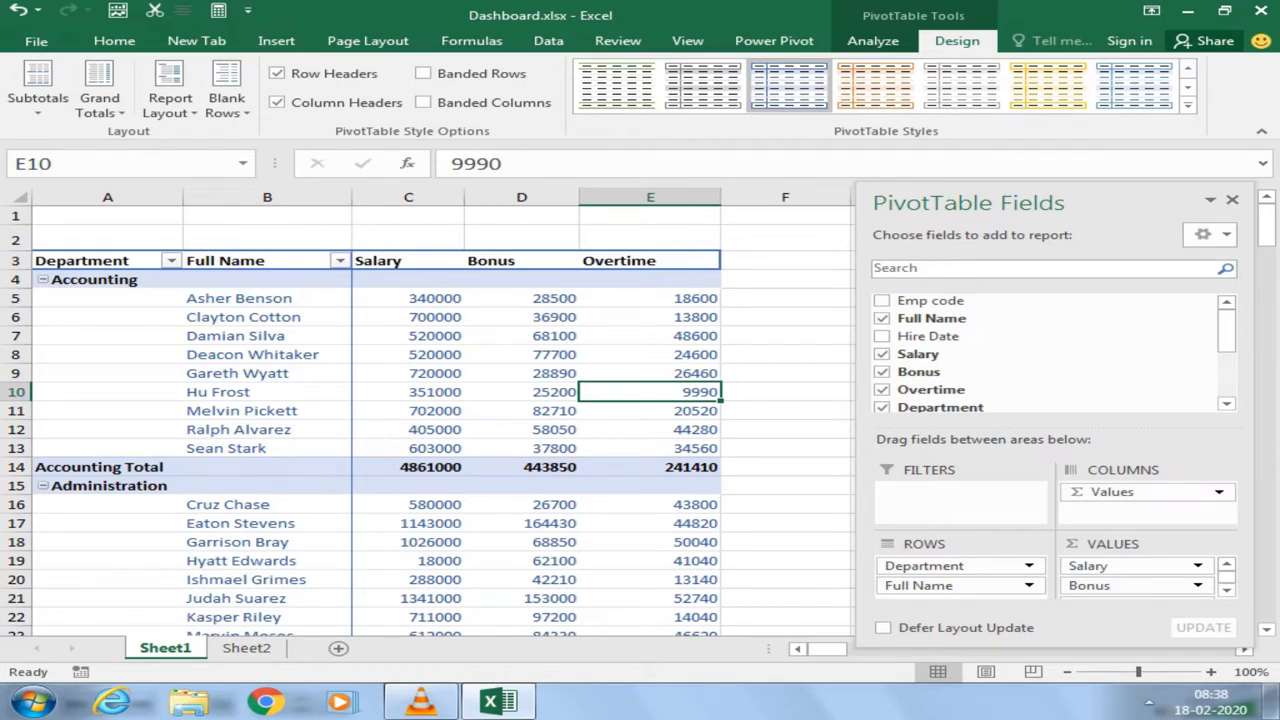
{"action": "scroll", "coordinate": [428, 420], "scroll_direction": "down", "scroll_amount": 4}
Step: Try banded columns, then switch the pivot to banded rows instead
{"action": "scroll", "coordinate": [428, 420], "scroll_direction": "up", "scroll_amount": 1}
{"action": "scroll", "coordinate": [428, 420], "scroll_direction": "up", "scroll_amount": 3}
{"action": "left_click", "coordinate": [423, 102]}
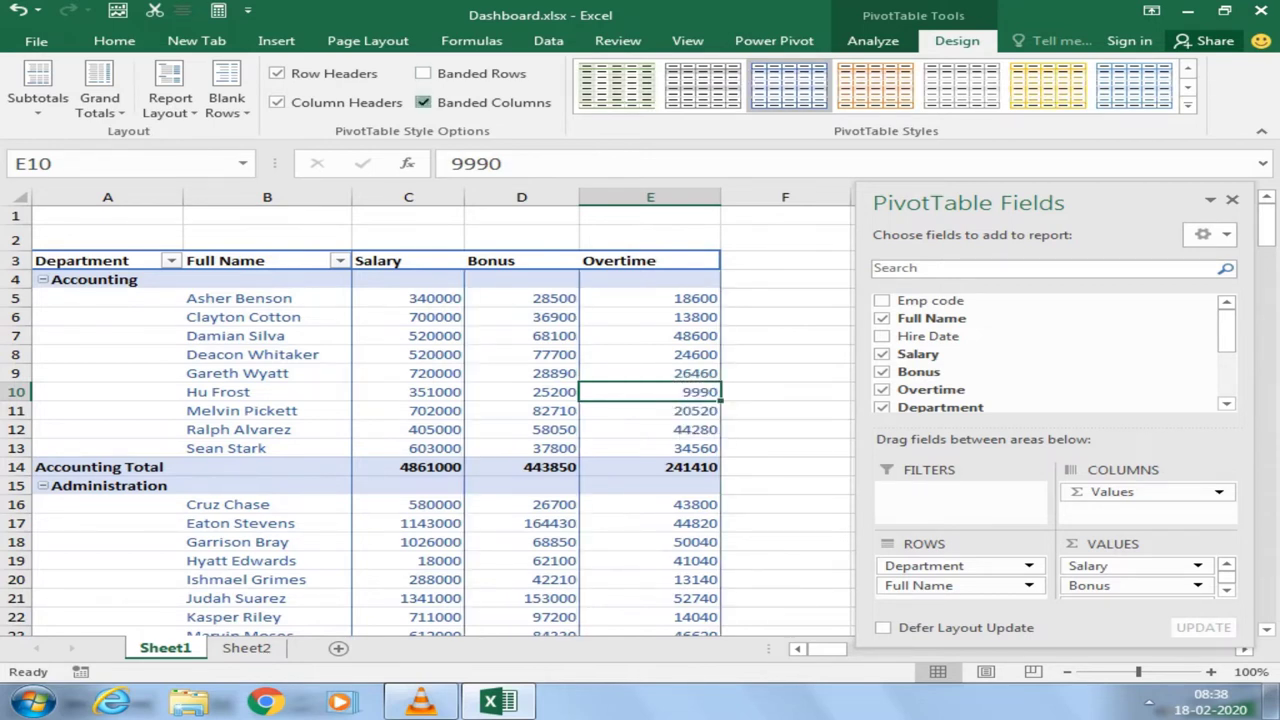
{"action": "left_click", "coordinate": [423, 102]}
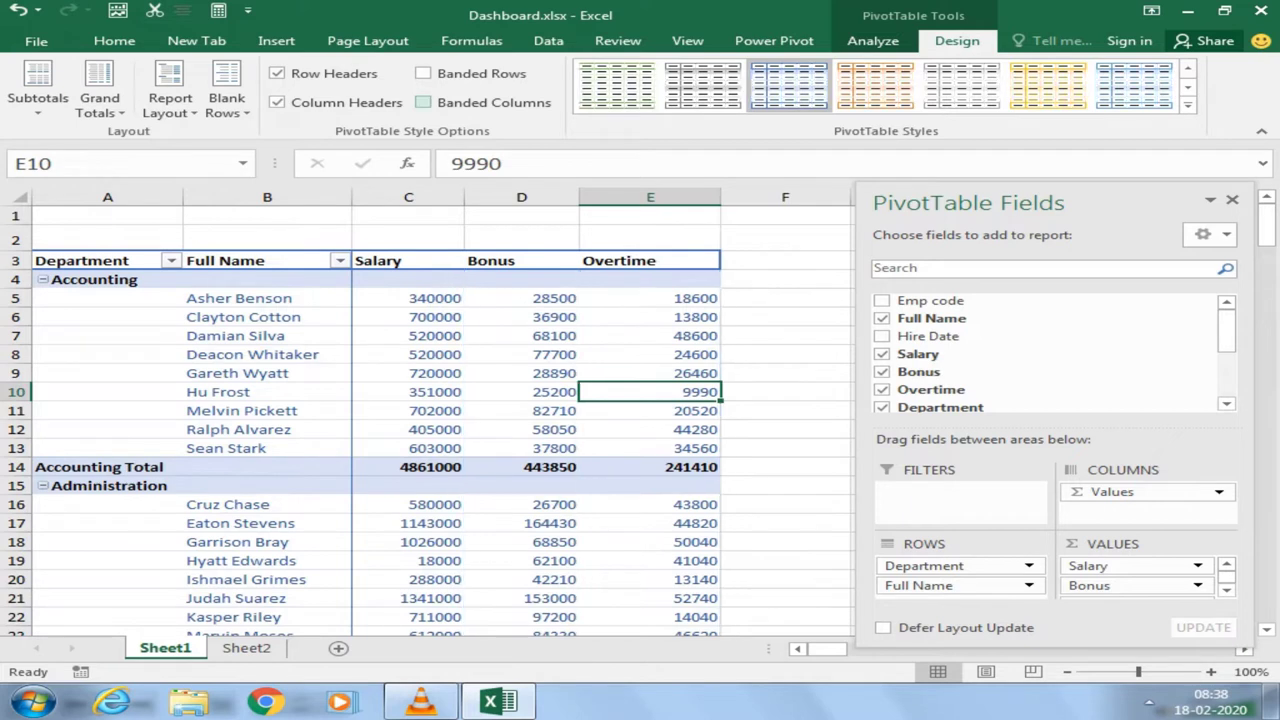
{"action": "left_click", "coordinate": [423, 73]}
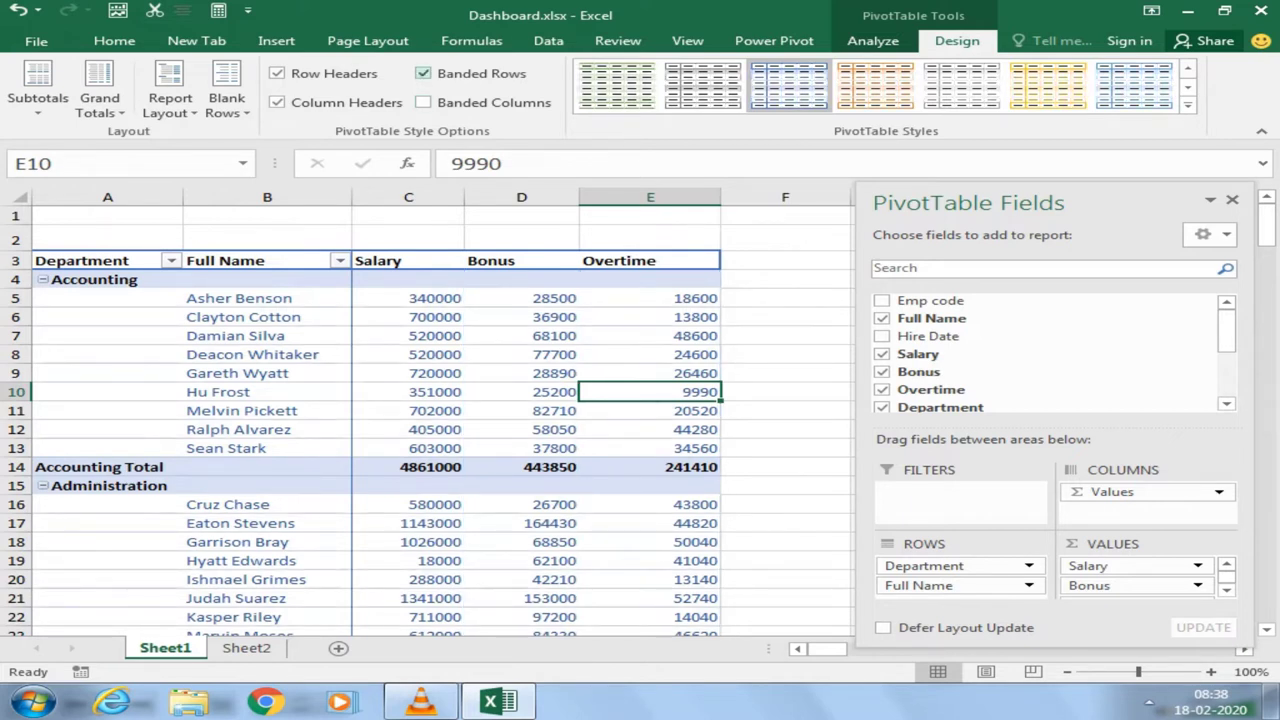
{"action": "left_click", "coordinate": [423, 73]}
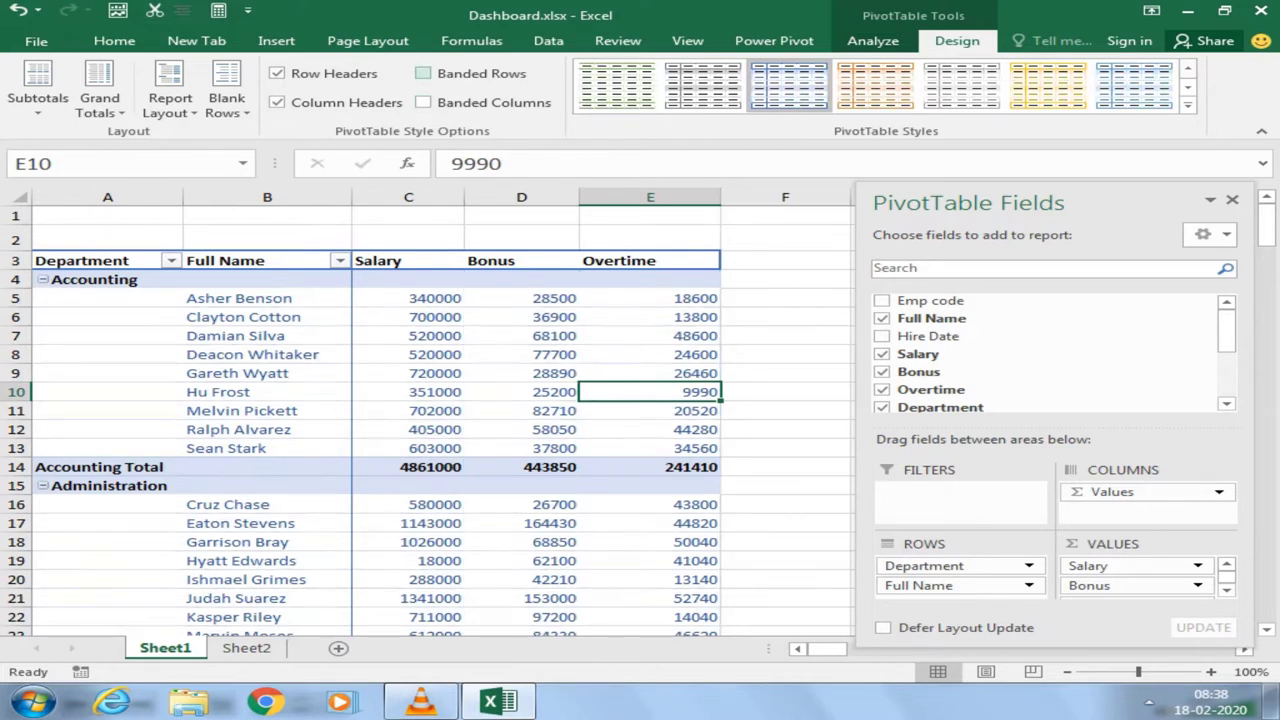
{"action": "left_click", "coordinate": [423, 73]}
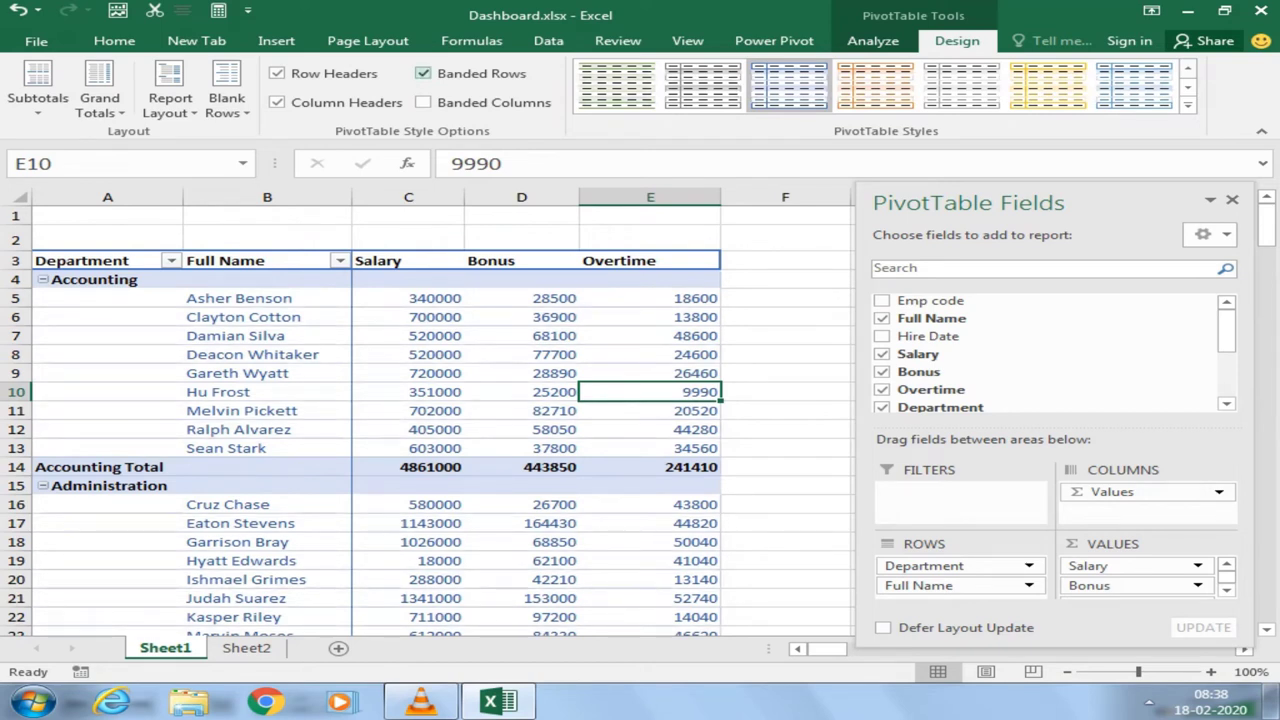
Step: Toggle the Column Headers and Row Headers options, leaving both turned on
{"action": "left_click", "coordinate": [277, 102]}
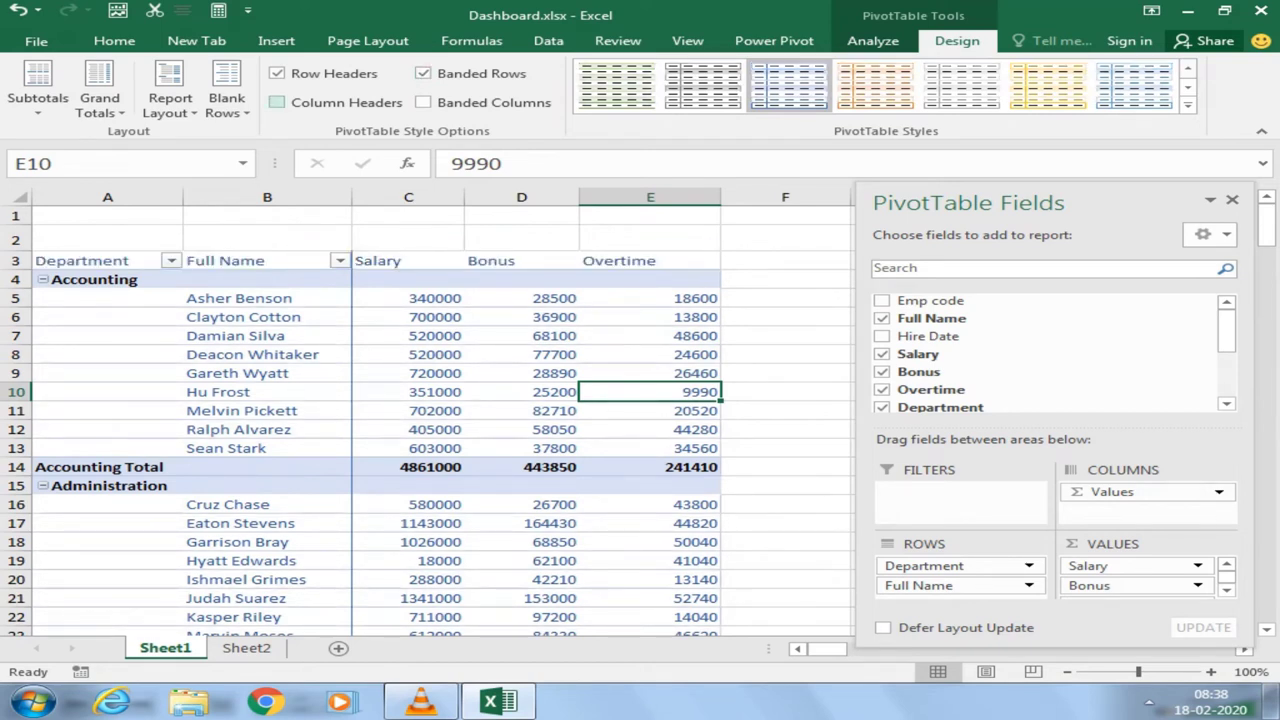
{"action": "left_click", "coordinate": [277, 102]}
{"action": "left_click", "coordinate": [277, 73]}
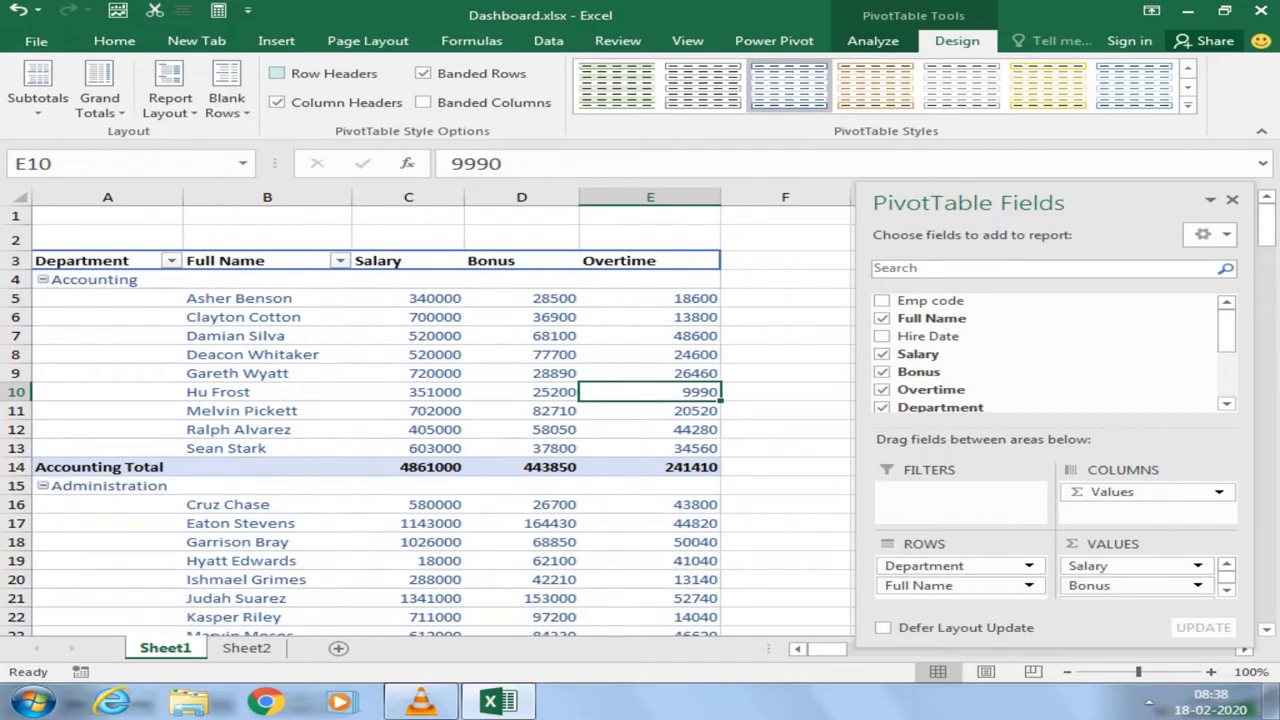
{"action": "left_click", "coordinate": [277, 73]}
{"action": "left_click", "coordinate": [277, 73]}
{"action": "left_click", "coordinate": [277, 73]}
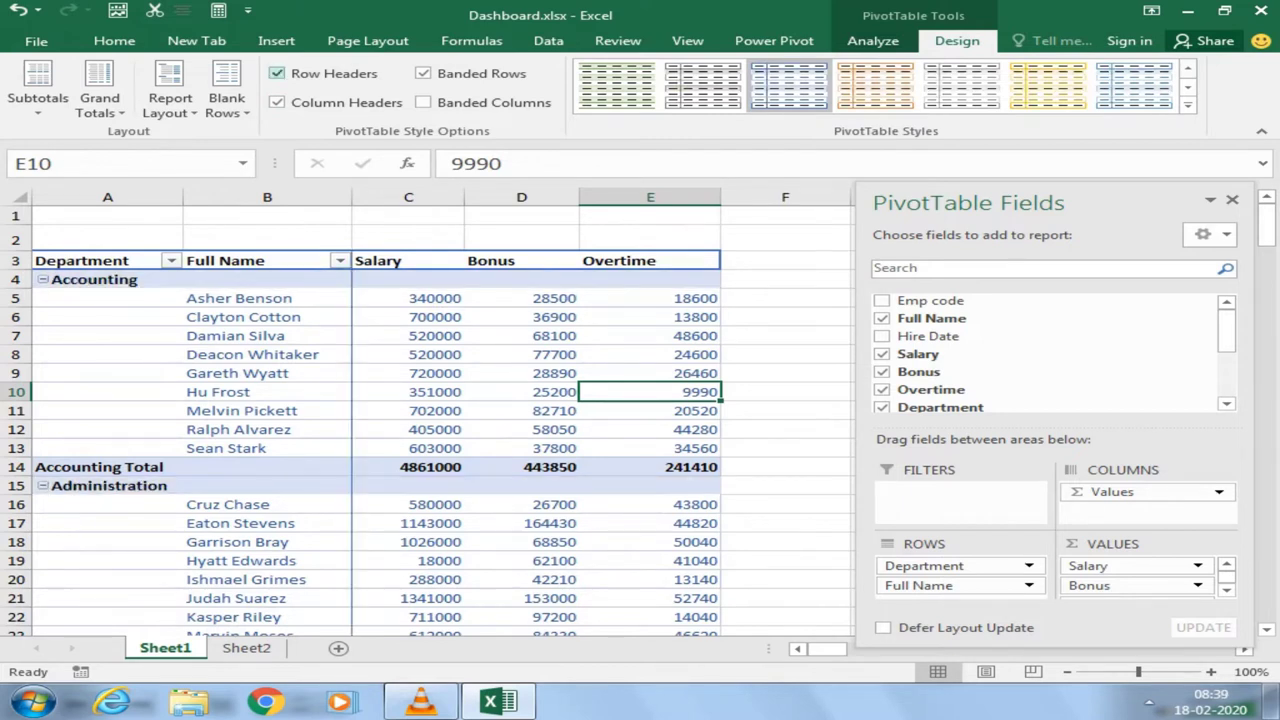
{"action": "left_click", "coordinate": [277, 73]}
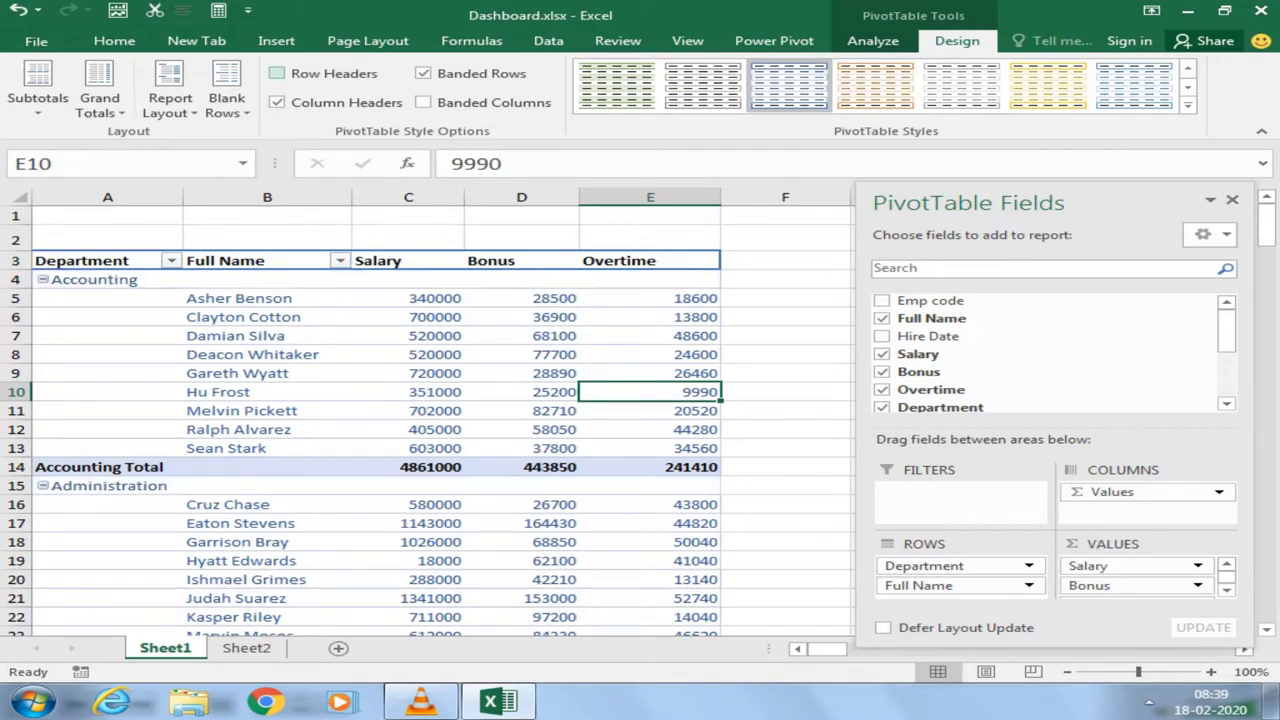
{"action": "left_click", "coordinate": [277, 73]}
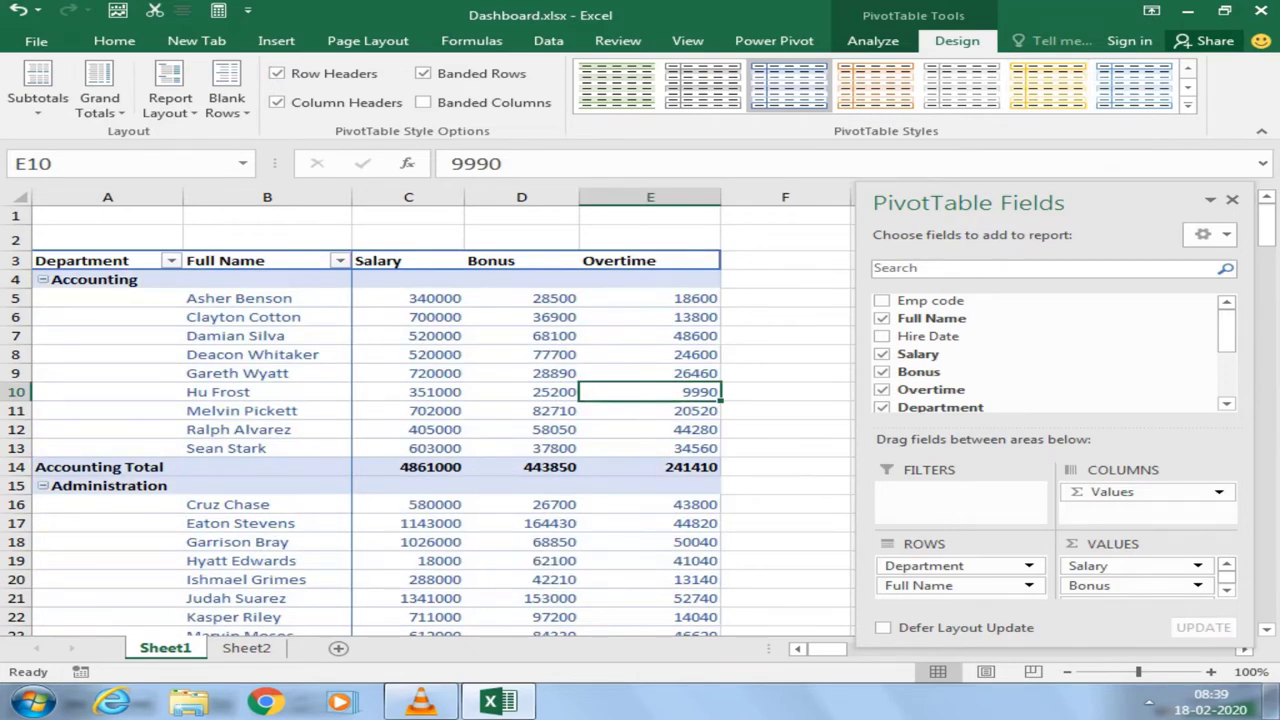
{"action": "left_click", "coordinate": [521, 373]}
{"action": "mouse_move", "coordinate": [94, 279]}
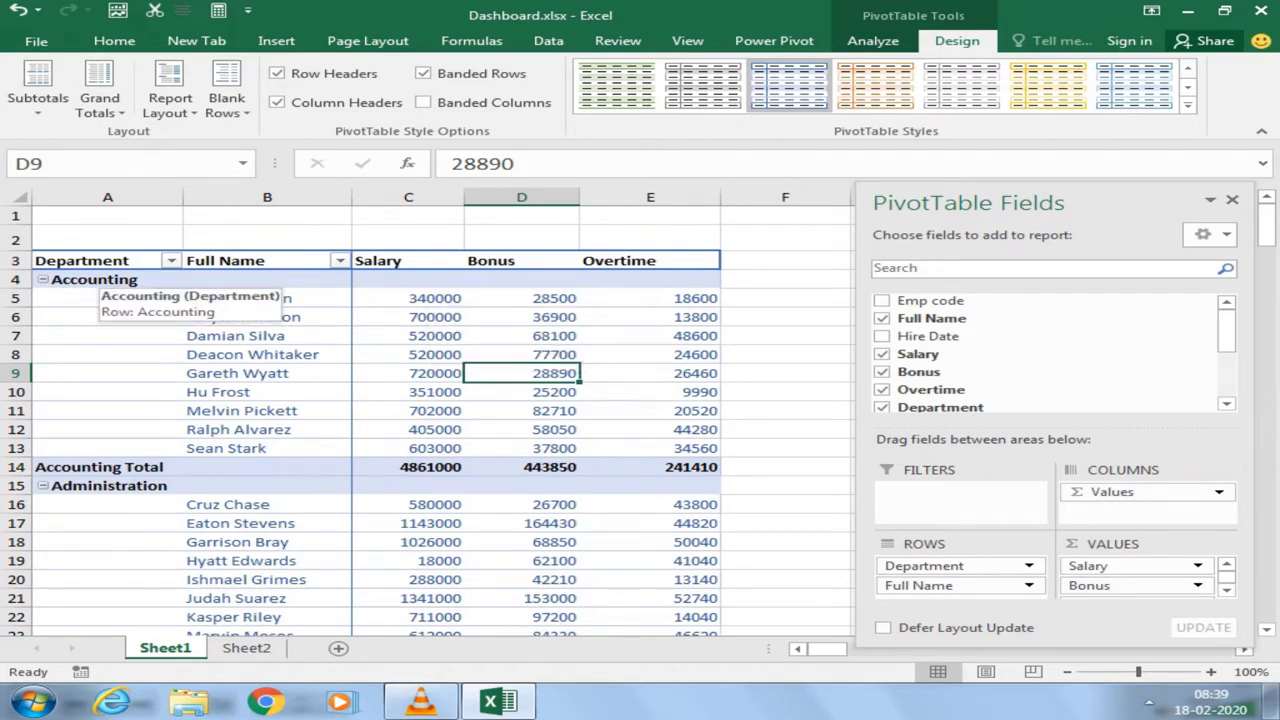
Step: Hide the department subtotals and switch the pivot to tabular form
{"action": "left_click", "coordinate": [38, 88]}
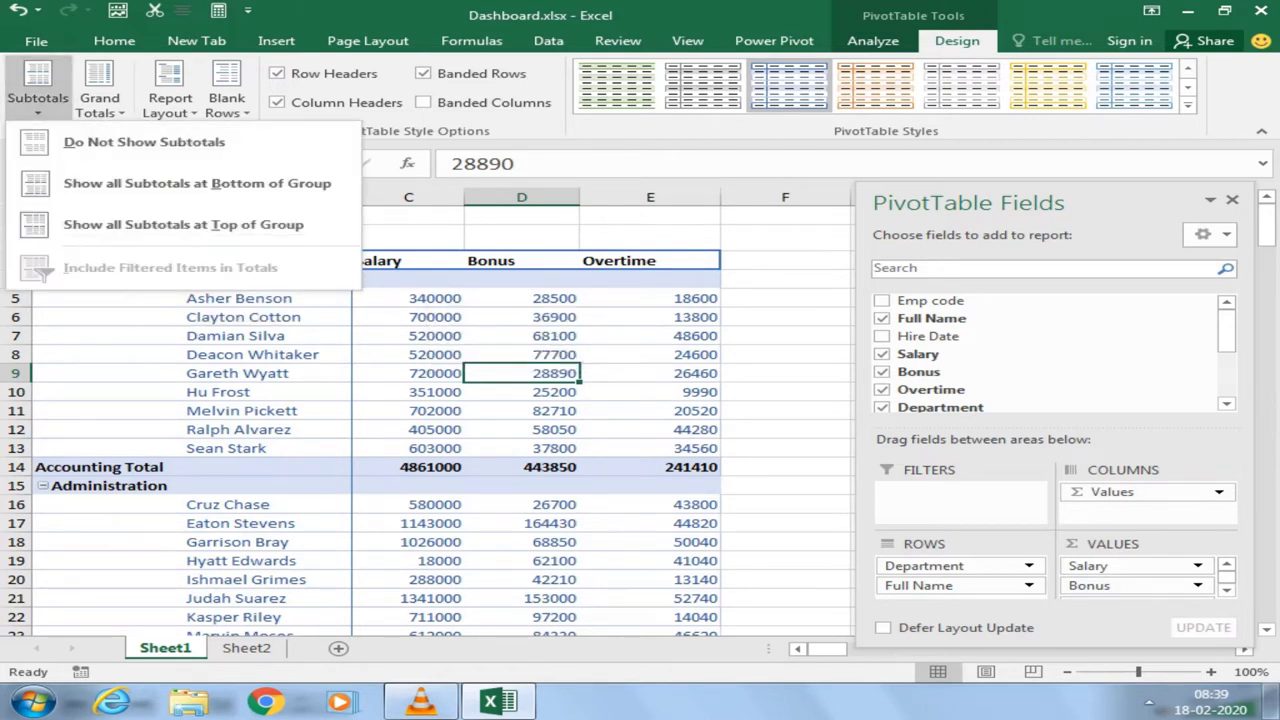
{"action": "left_click", "coordinate": [144, 142]}
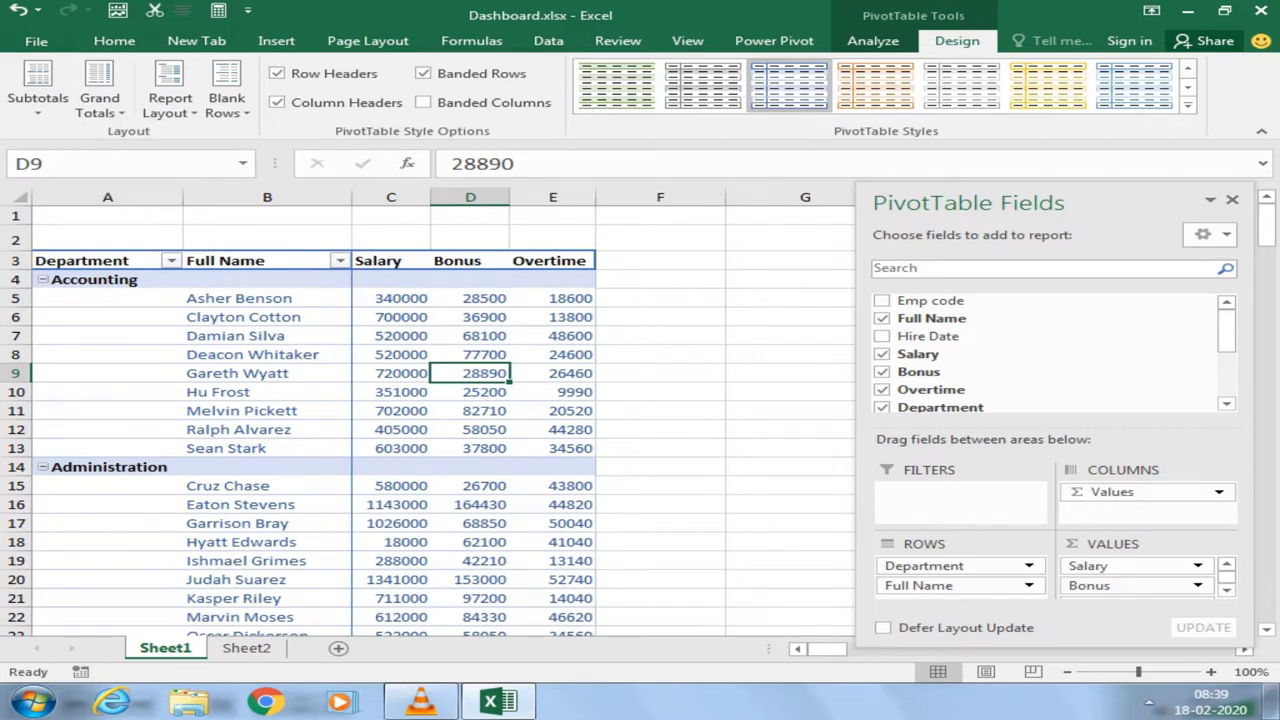
{"action": "left_click", "coordinate": [170, 98]}
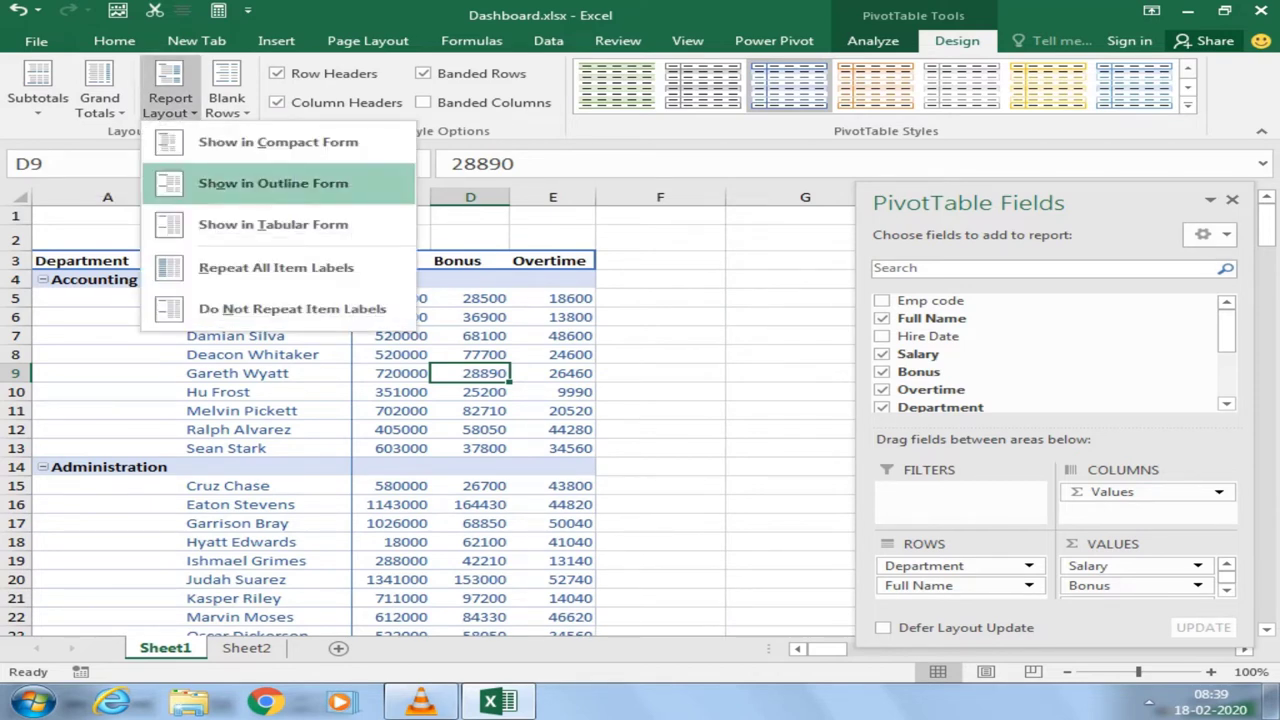
{"action": "left_click", "coordinate": [273, 224]}
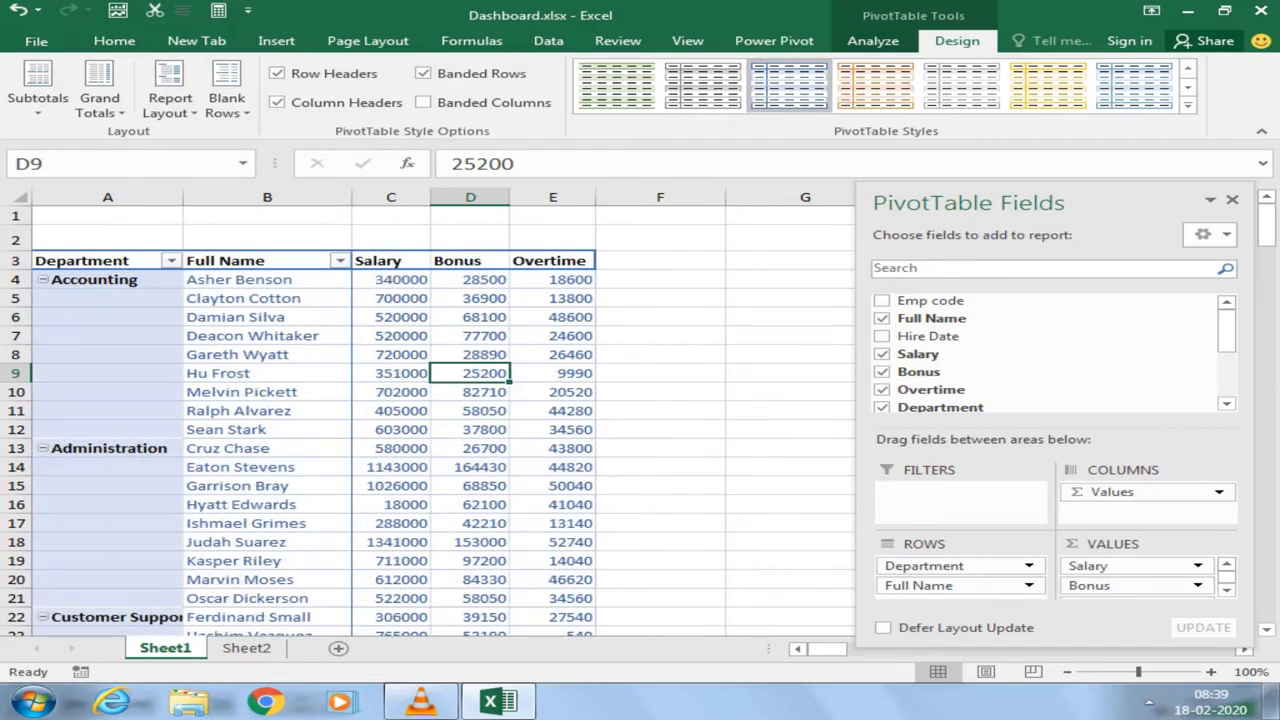
Step: Move the selection to cell E4, then switch to the Sheet2 employee data
{"action": "key", "text": "Up"}
{"action": "key", "text": "Up"}
{"action": "key", "text": "Up"}
{"action": "key", "text": "Left"}
{"action": "key", "text": "Up"}
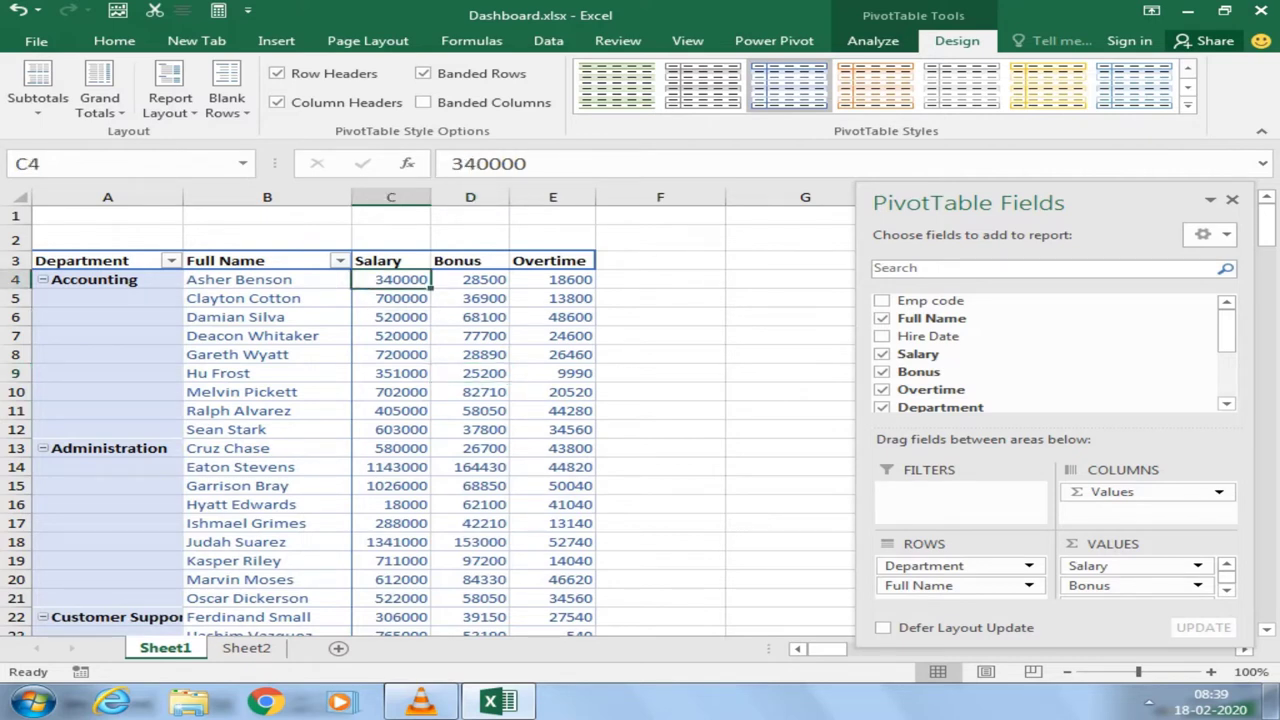
{"action": "key", "text": "Right"}
{"action": "key", "text": "Right"}
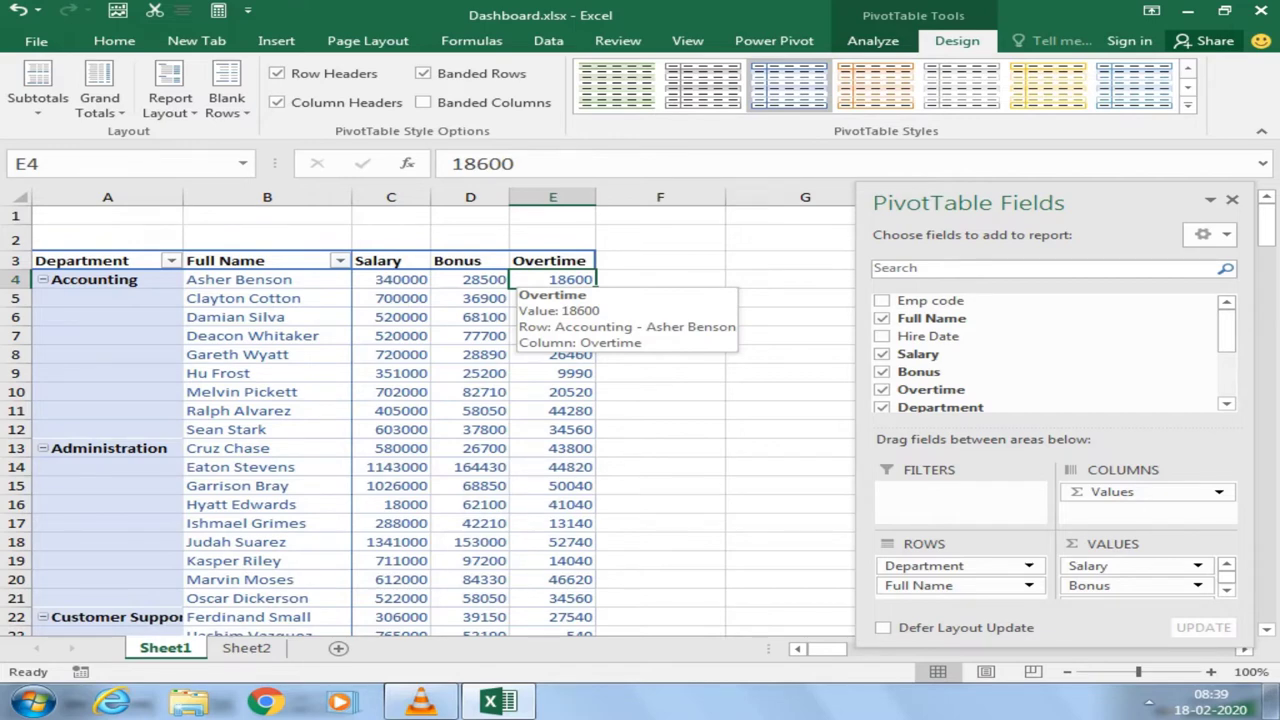
{"action": "left_click", "coordinate": [246, 648]}
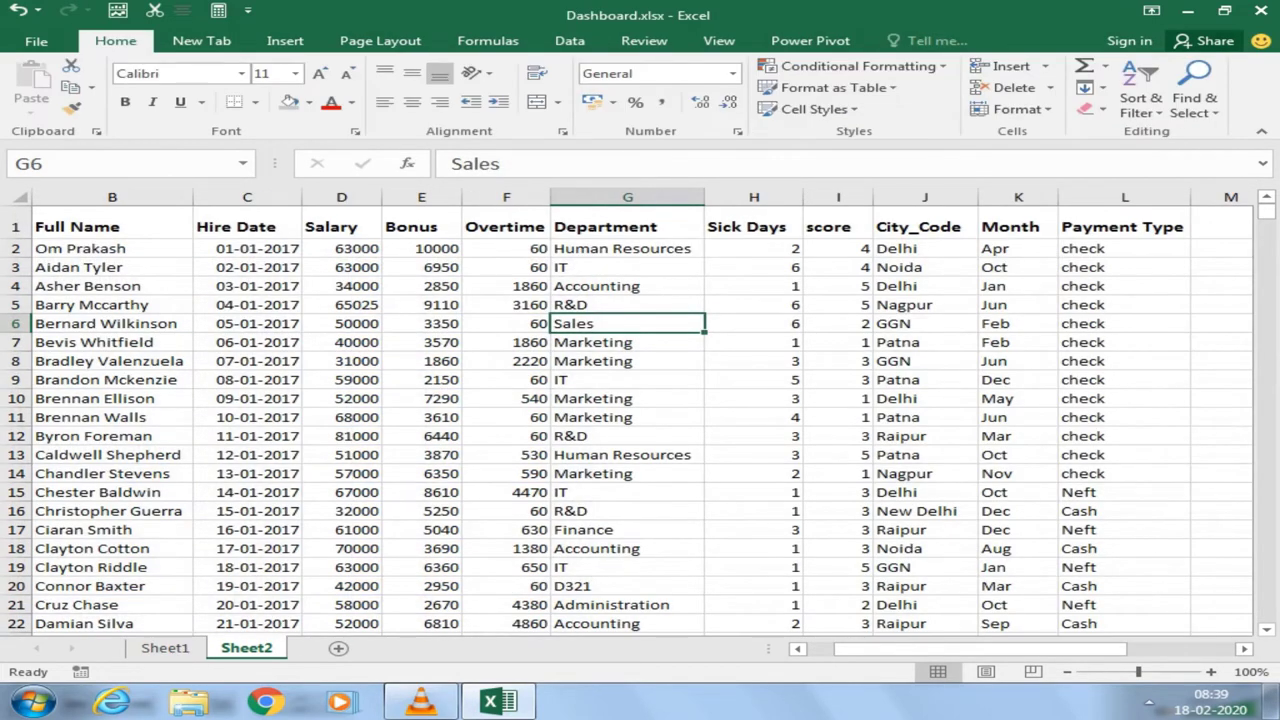
Step: Make Sheet2's cell M1 bold with font size 12
{"action": "left_click", "coordinate": [1124, 248]}
{"action": "key", "text": "Right"}
{"action": "key", "text": "Up"}
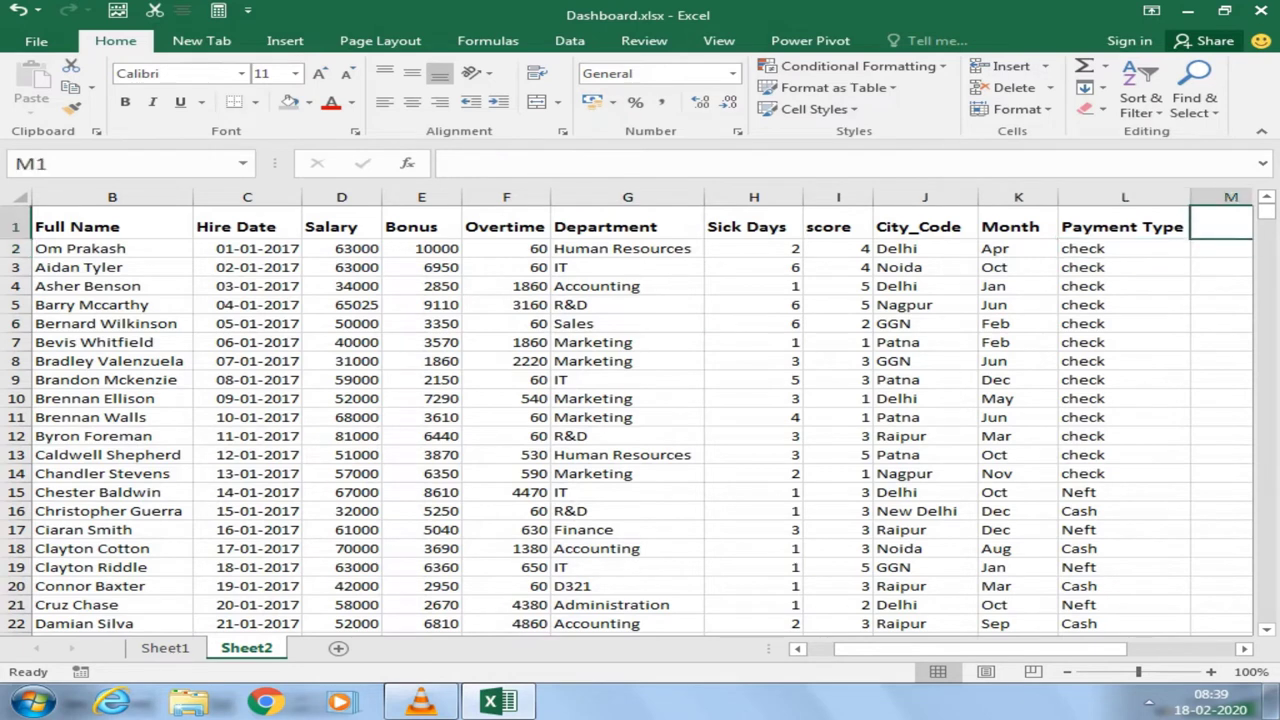
{"action": "key", "text": "ctrl+b"}
{"action": "key", "text": "ctrl+shift+period"}
Step: Select the first employee's hire date through overtime and Payment Type to M20, then return to Sheet1
{"action": "left_click_drag", "start_coordinate": [247, 248], "coordinate": [506, 248]}
{"action": "left_click_drag", "start_coordinate": [1220, 248], "coordinate": [1124, 586]}
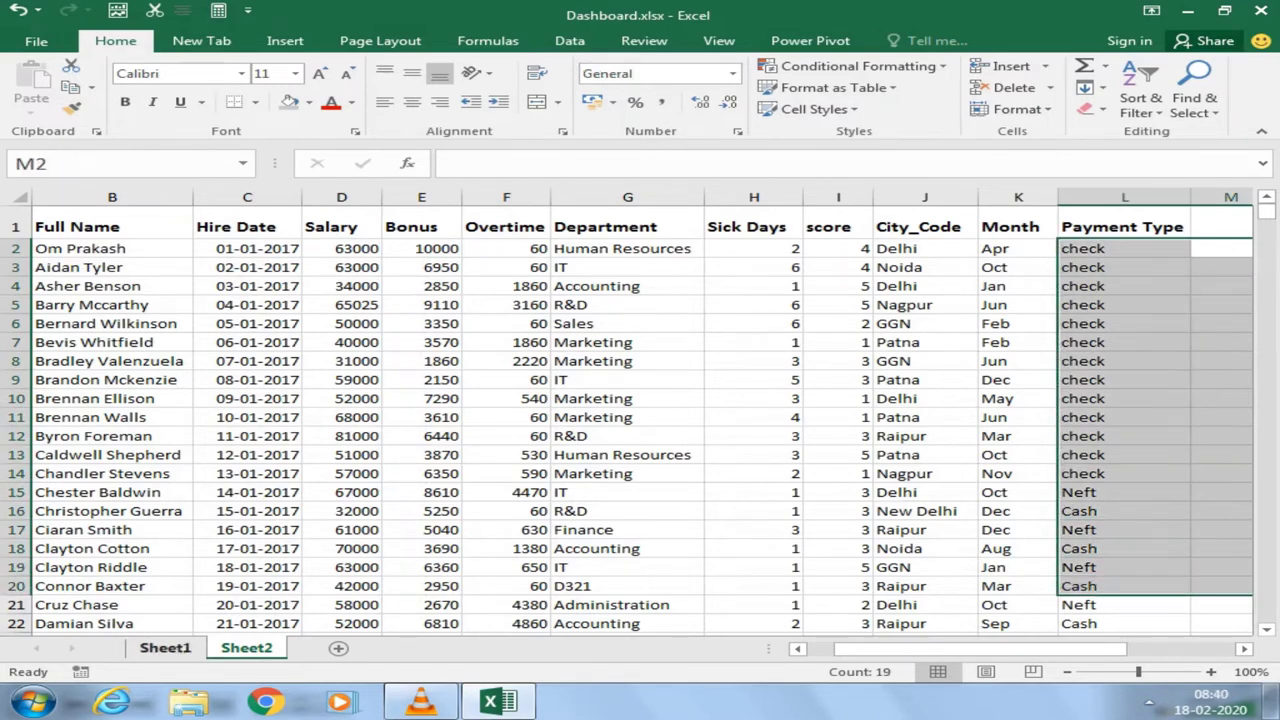
{"action": "left_click", "coordinate": [165, 648]}
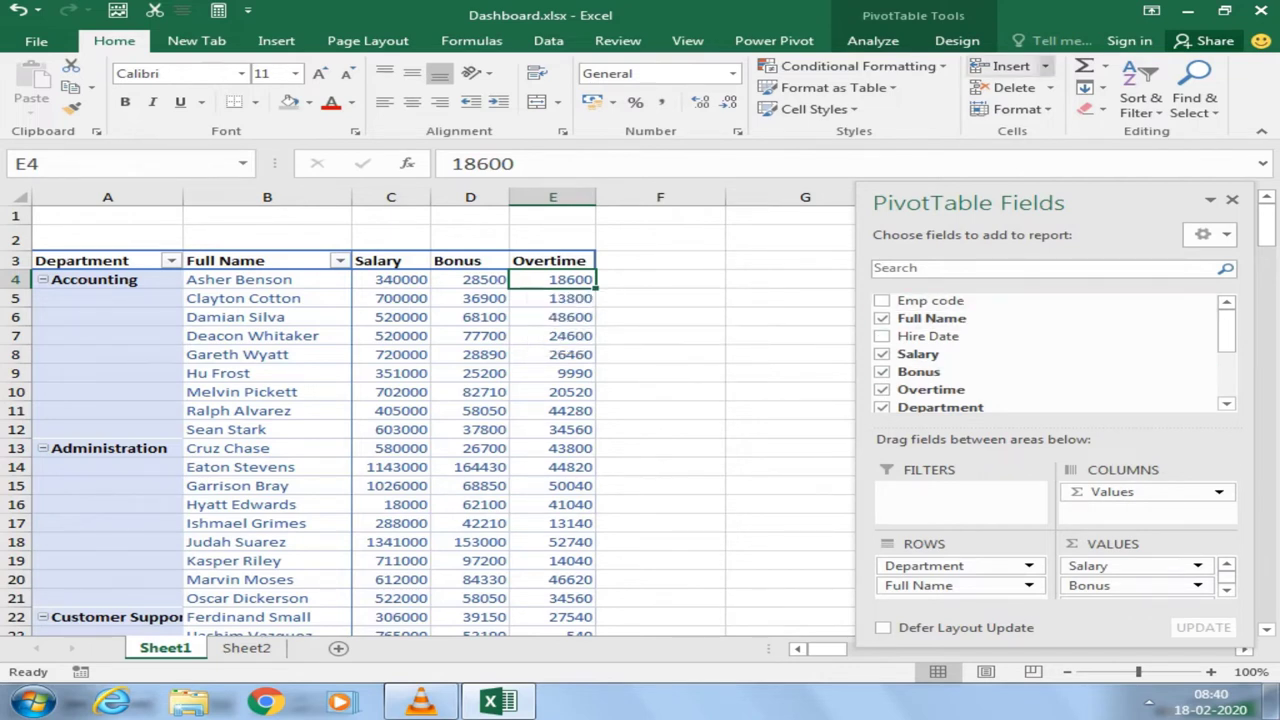
Step: Start a new calculated field named Total_salary and clear its default formula
{"action": "left_click", "coordinate": [872, 40]}
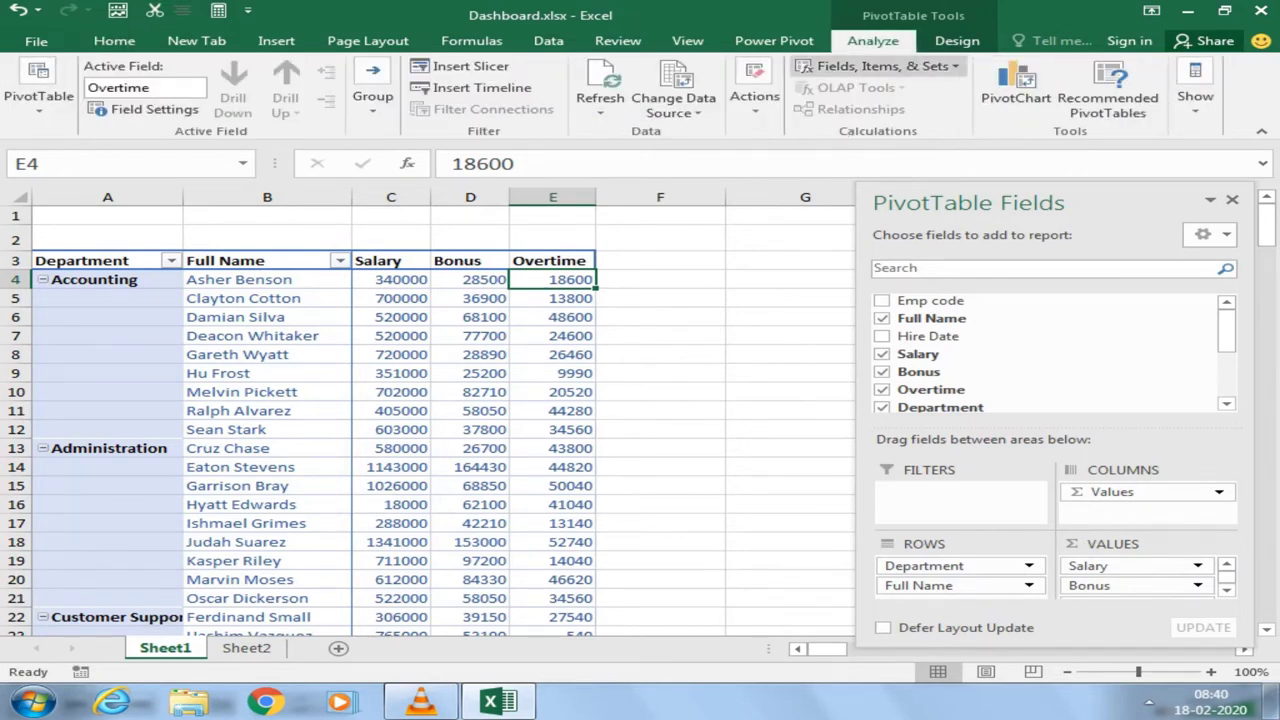
{"action": "left_click", "coordinate": [880, 66]}
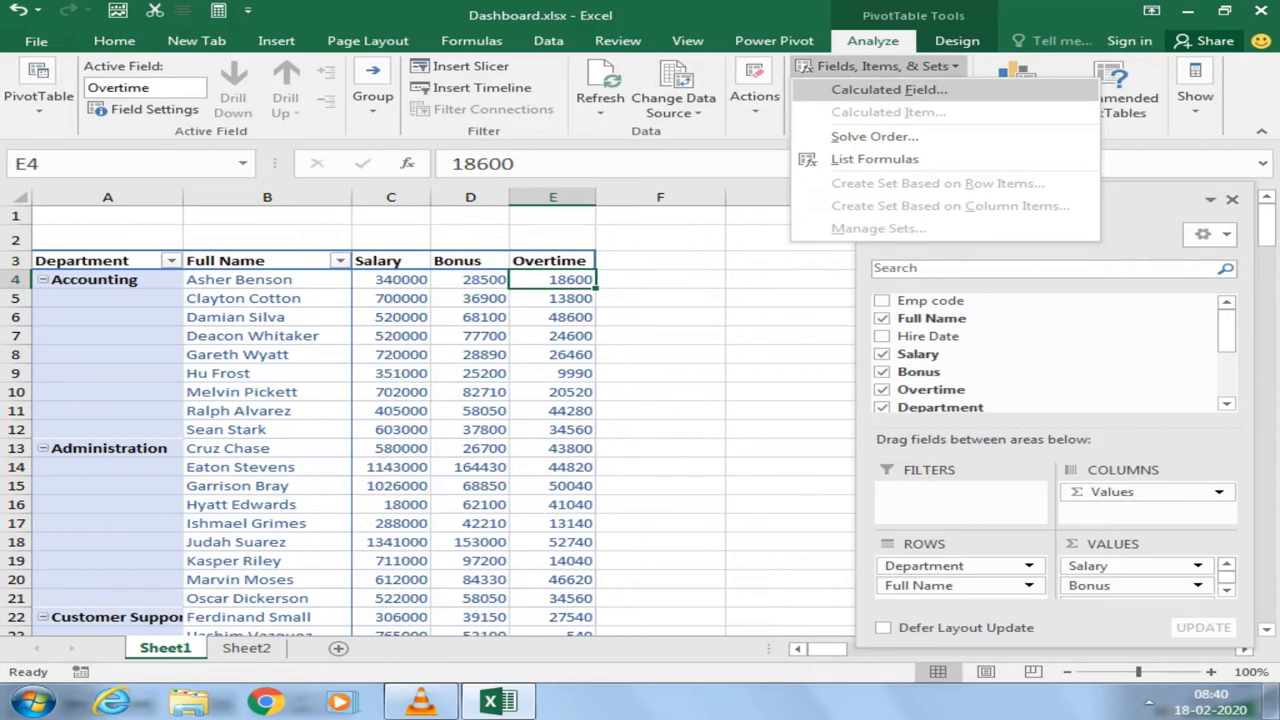
{"action": "left_click", "coordinate": [888, 89]}
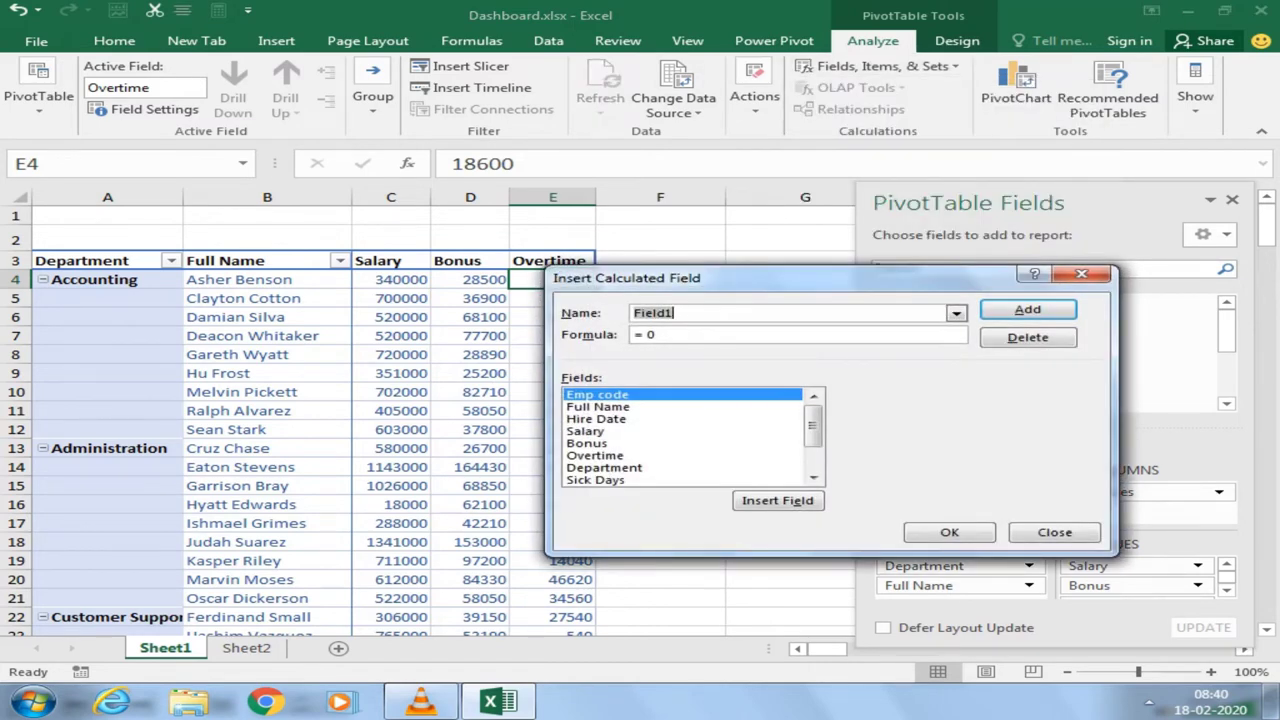
{"action": "type", "text": "Total"}
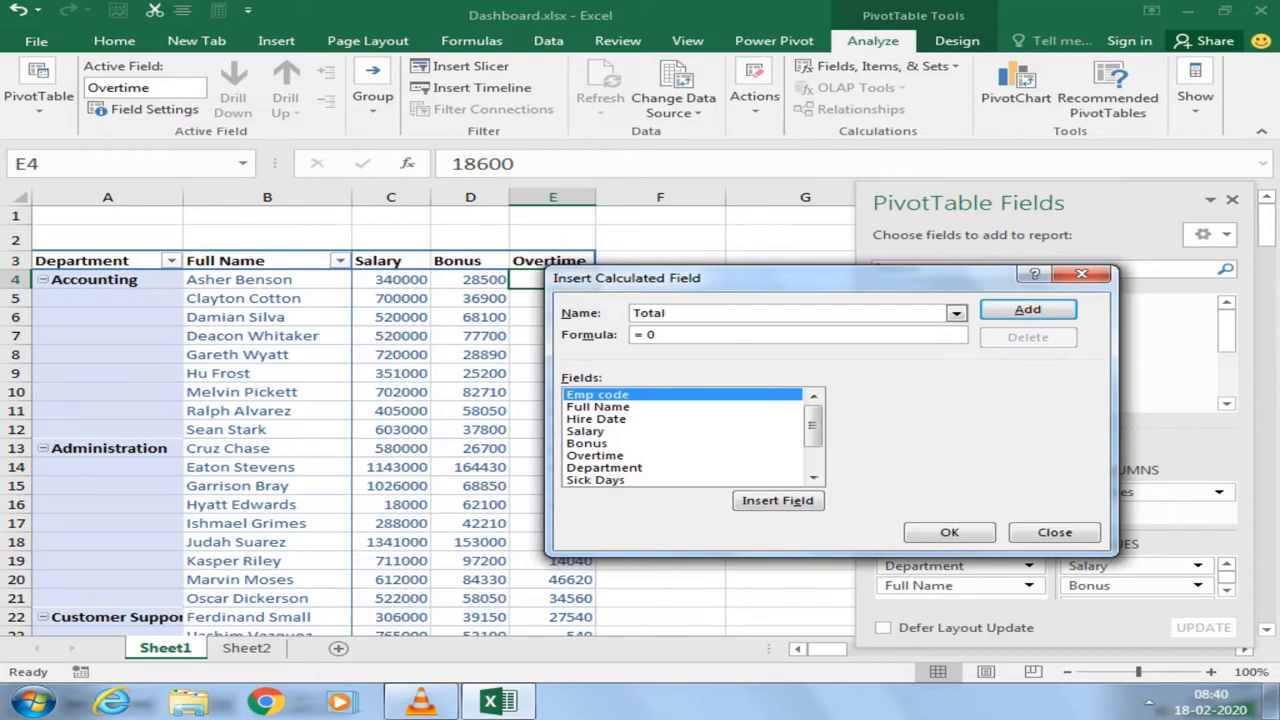
{"action": "type", "text": "Sal"}
{"action": "key", "text": "BackSpace"}
{"action": "key", "text": "BackSpace"}
{"action": "key", "text": "BackSpace"}
{"action": "type", "text": "_salary"}
{"action": "left_click", "coordinate": [656, 335]}
{"action": "key", "text": "BackSpace"}
{"action": "key", "text": "BackSpace"}
Step: Build the formula =Salary+Bonus+Overtime, add the field, and check the first Total_salary value
{"action": "left_click", "coordinate": [585, 431]}
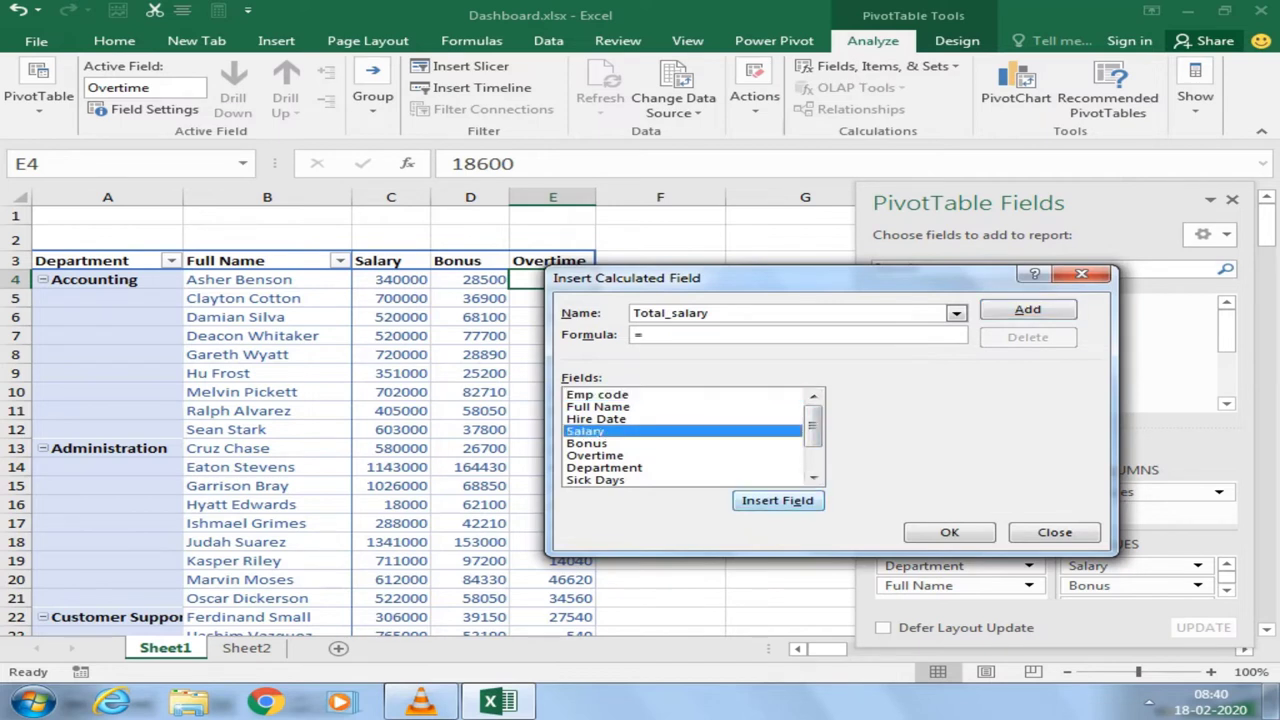
{"action": "left_click", "coordinate": [777, 500]}
{"action": "type", "text": "+"}
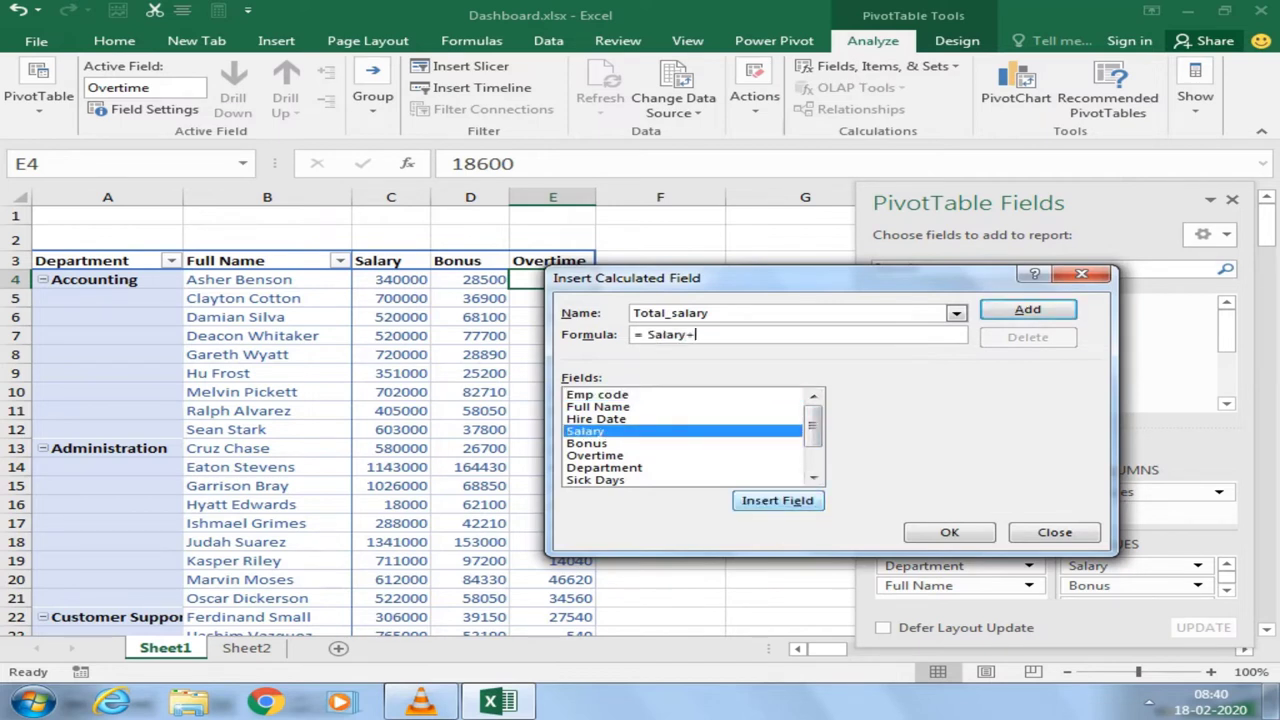
{"action": "left_click", "coordinate": [586, 443]}
{"action": "left_click", "coordinate": [777, 500]}
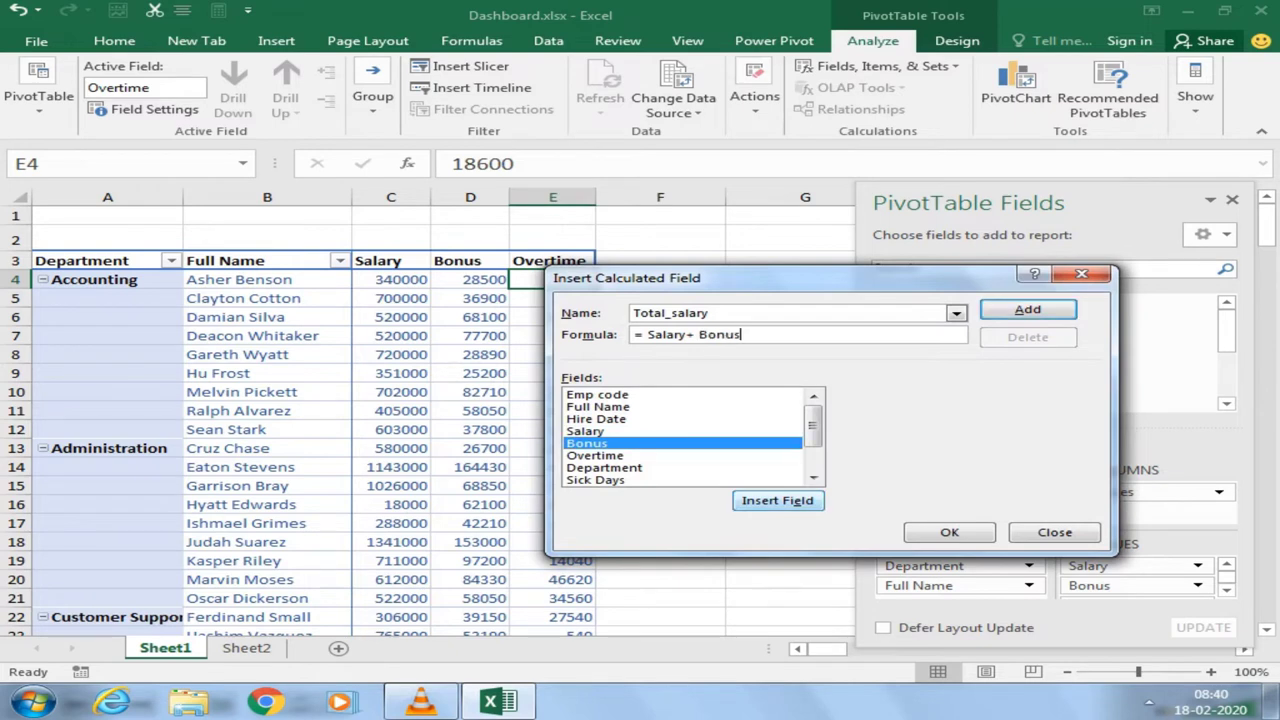
{"action": "type", "text": "+"}
{"action": "left_click", "coordinate": [595, 455]}
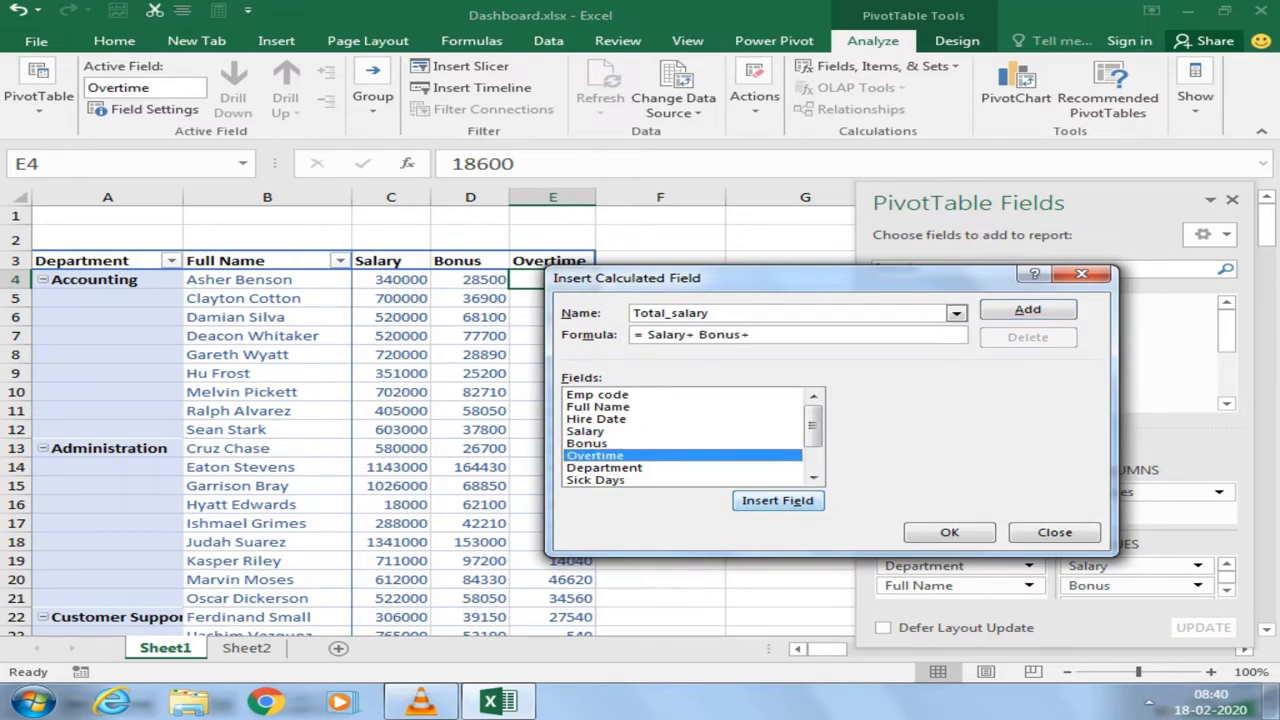
{"action": "left_click", "coordinate": [777, 500]}
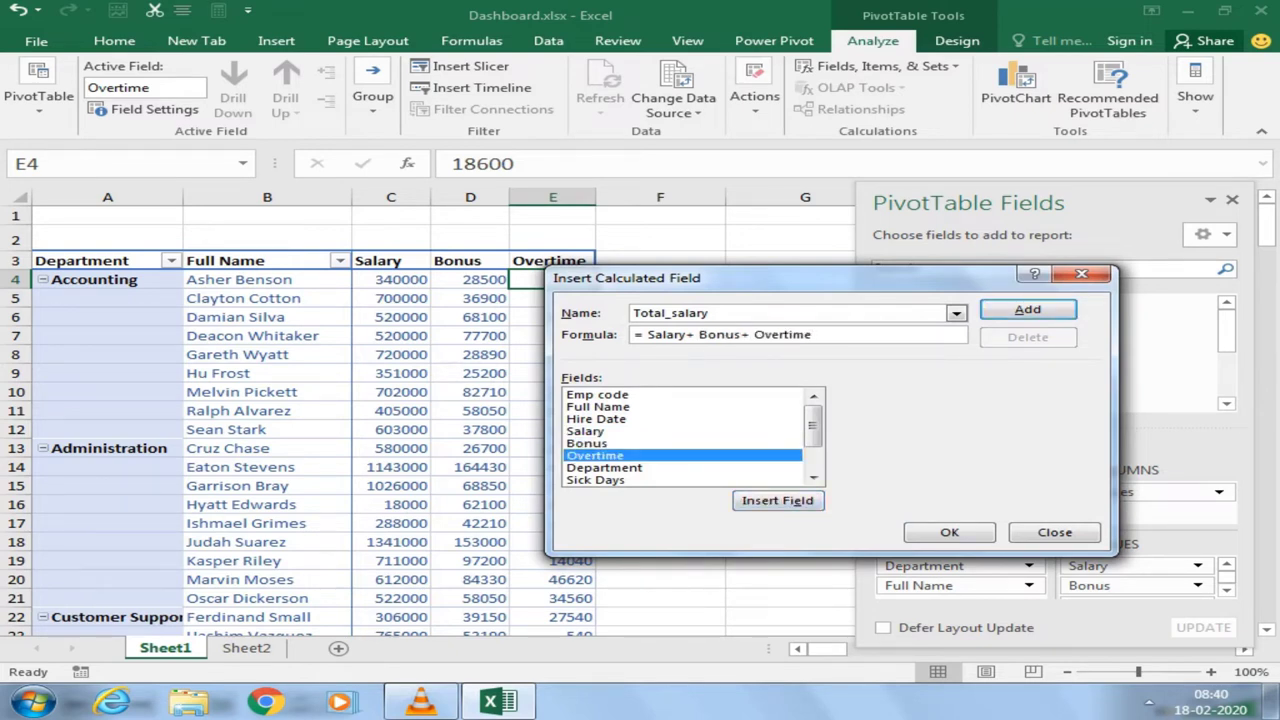
{"action": "left_click", "coordinate": [949, 532]}
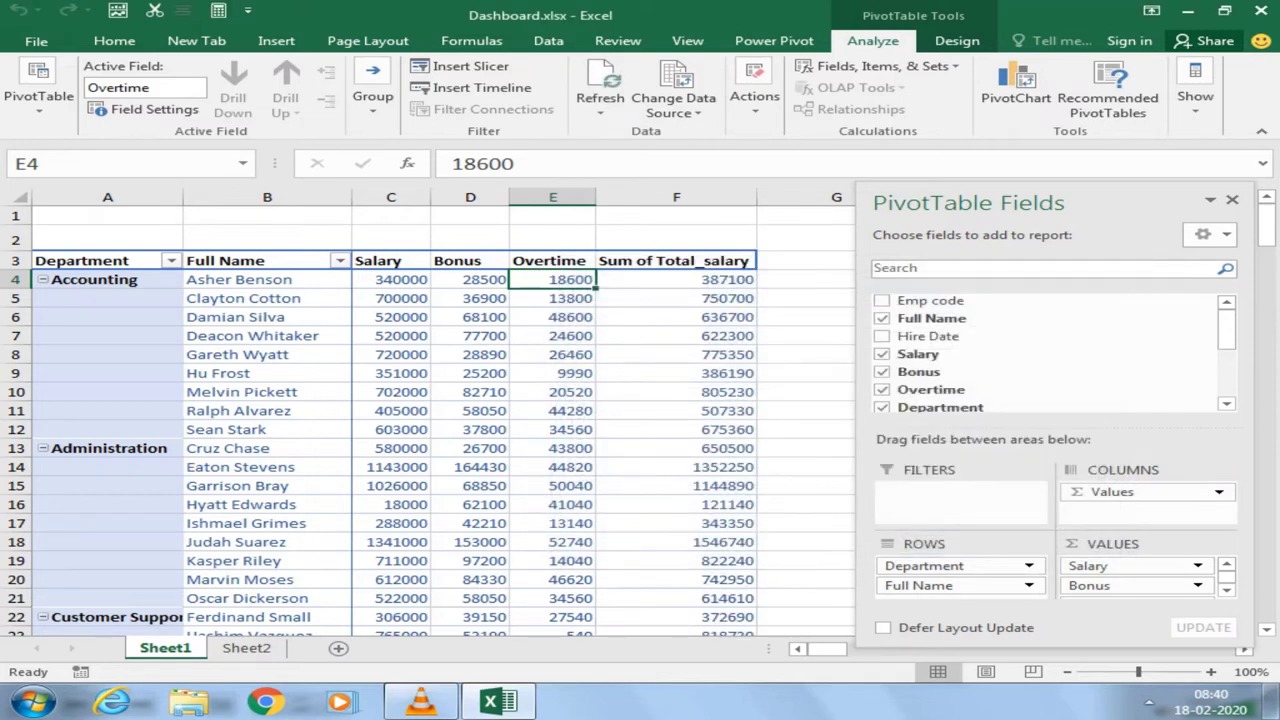
{"action": "left_click", "coordinate": [676, 279]}
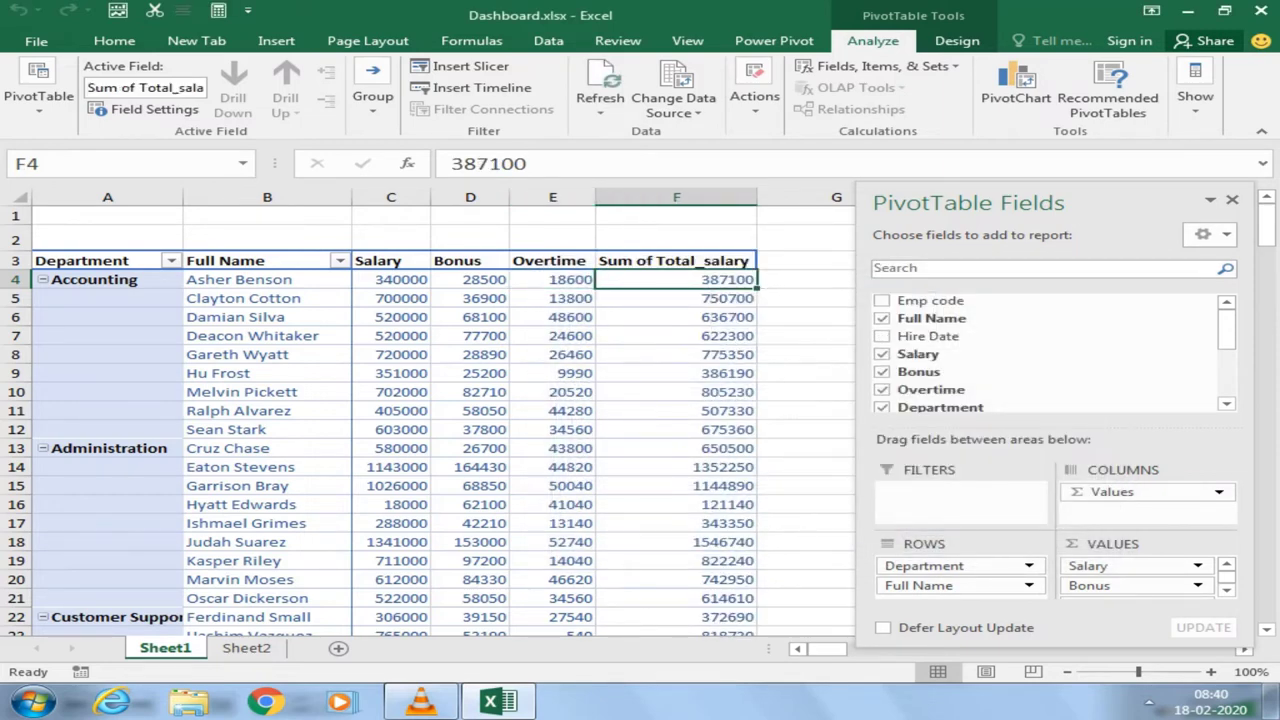
Step: Add calculated field PT = Total_salary*18.3%, then close the PivotTable Fields pane
{"action": "left_click_drag", "start_coordinate": [390, 279], "coordinate": [552, 279]}
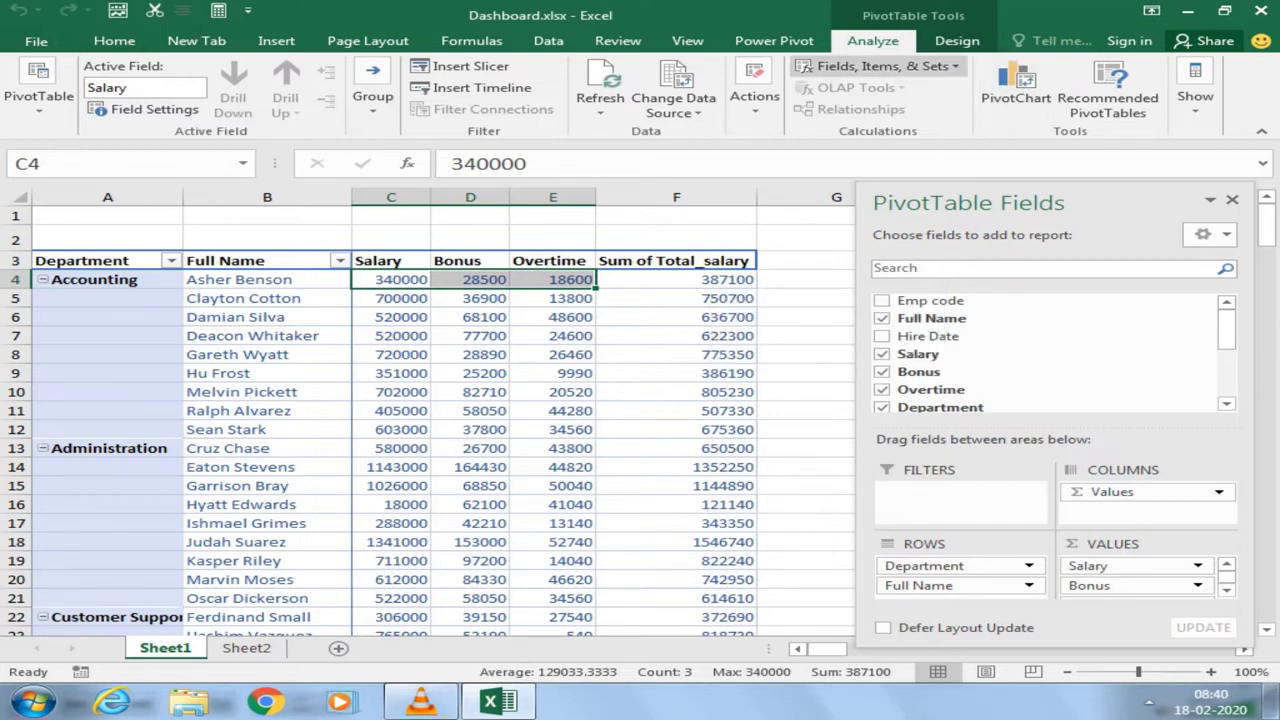
{"action": "left_click", "coordinate": [880, 66]}
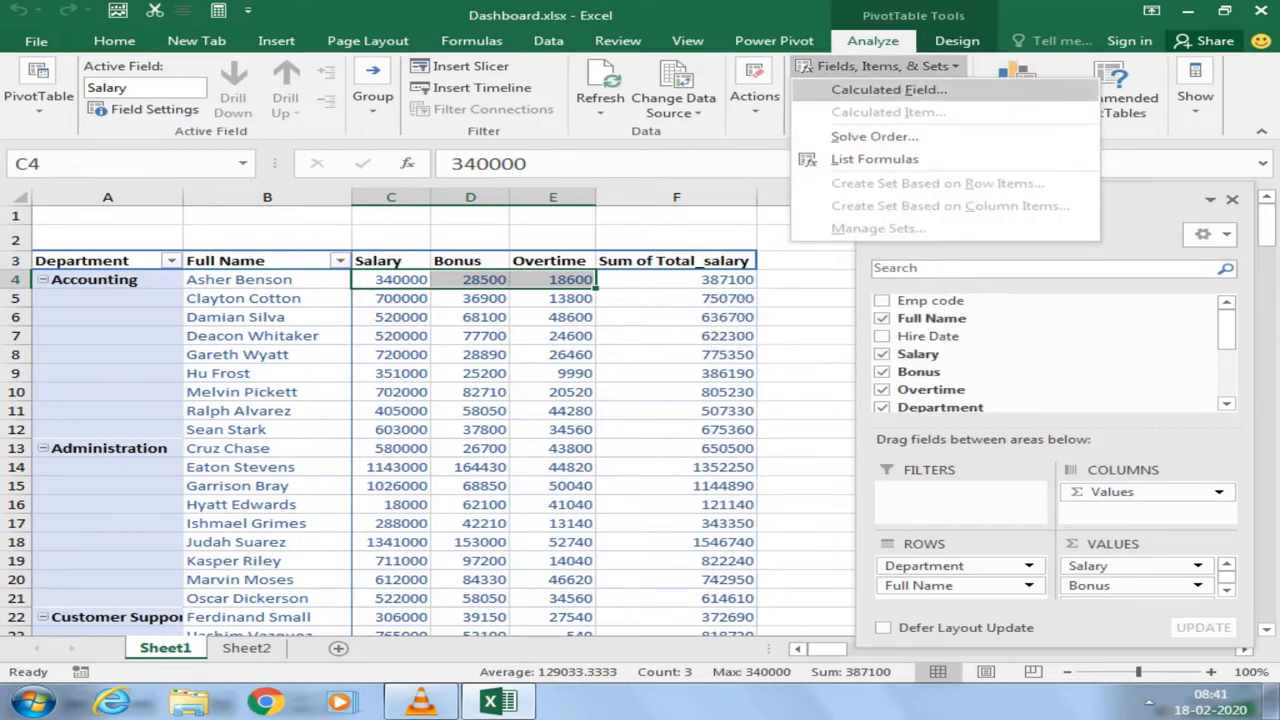
{"action": "left_click", "coordinate": [889, 89]}
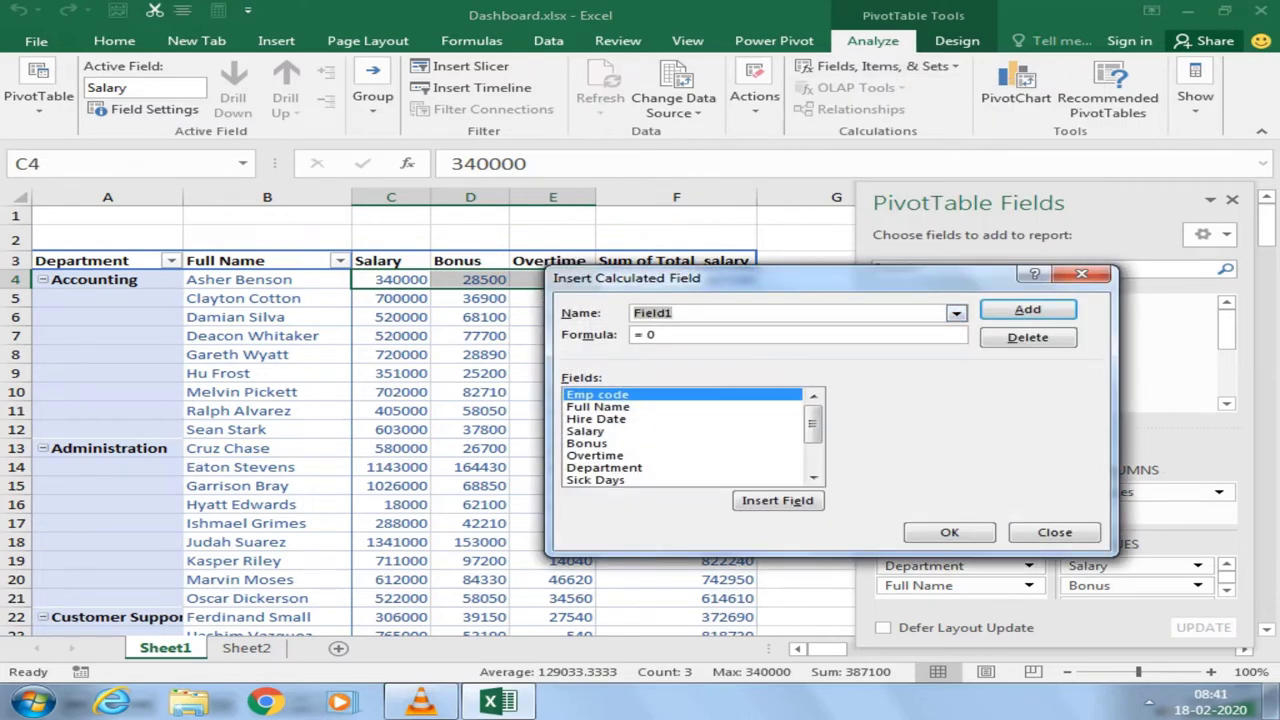
{"action": "type", "text": "PT"}
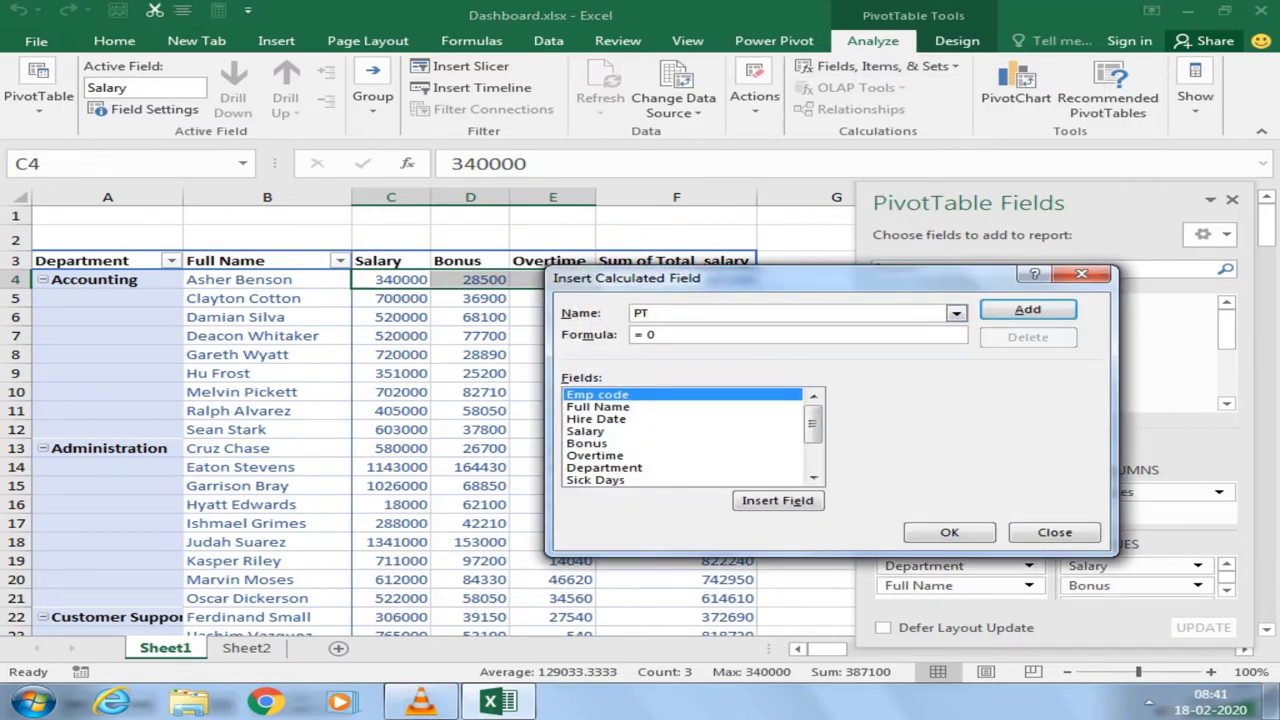
{"action": "key", "text": "Tab"}
{"action": "scroll", "coordinate": [682, 436], "scroll_direction": "down", "scroll_amount": 3}
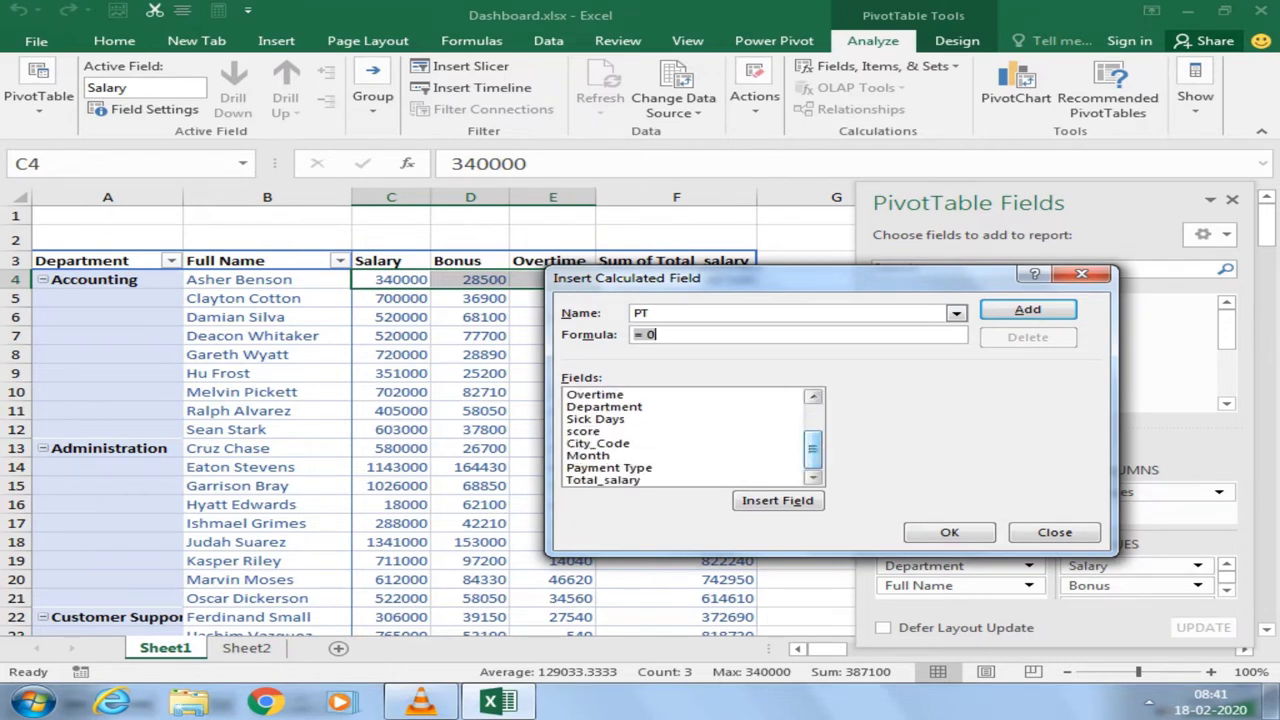
{"action": "left_click", "coordinate": [602, 480]}
{"action": "key", "text": "Return"}
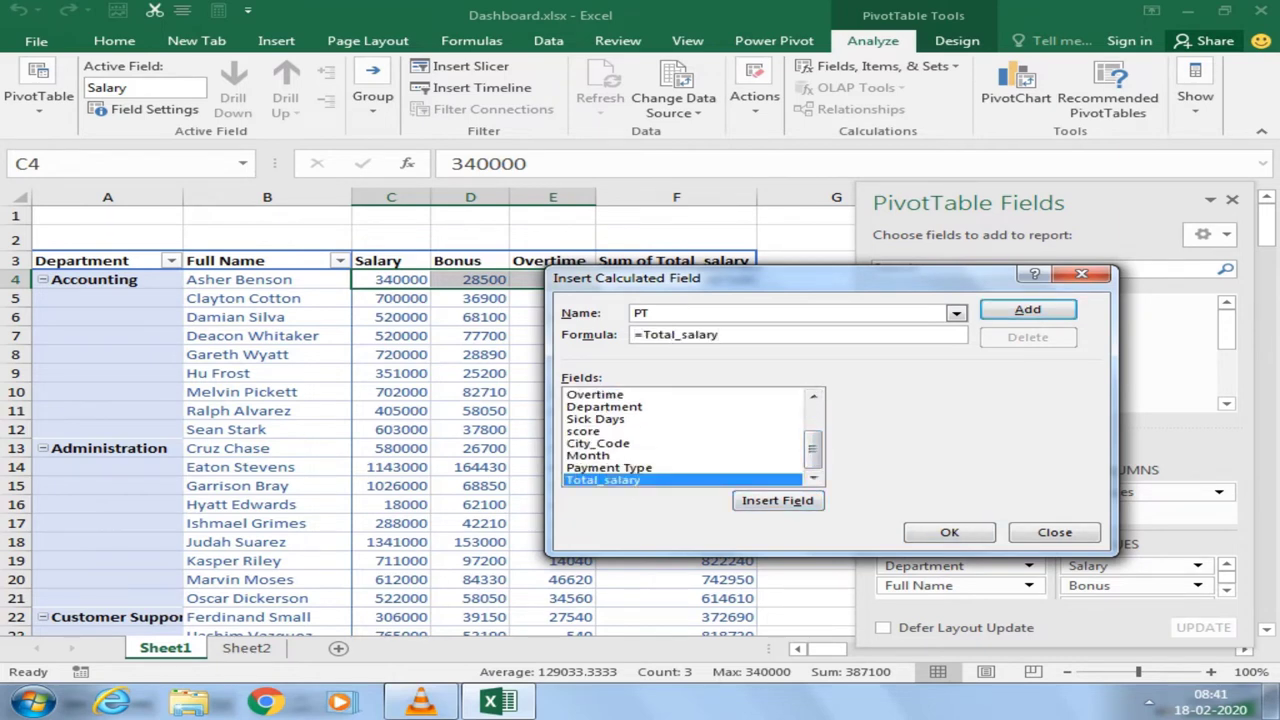
{"action": "type", "text": "*"}
{"action": "type", "text": "18"}
{"action": "type", "text": ".3%"}
{"action": "key", "text": "Return"}
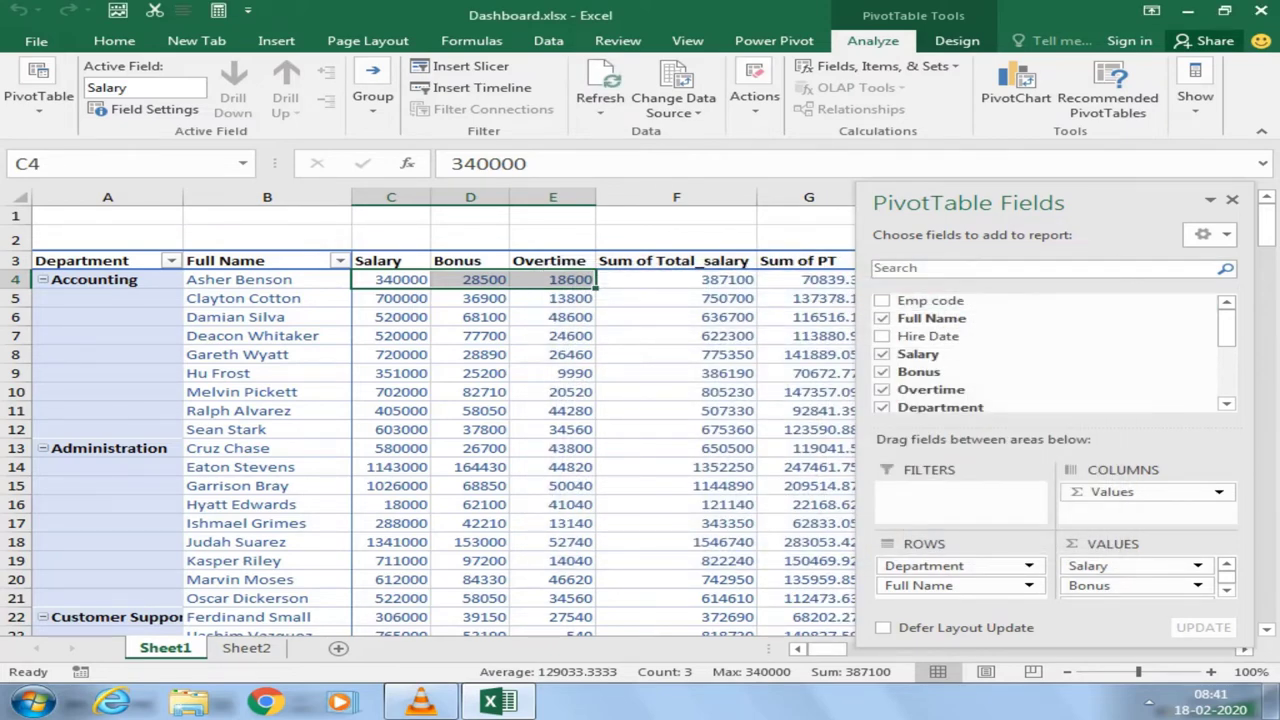
{"action": "left_click", "coordinate": [1232, 199]}
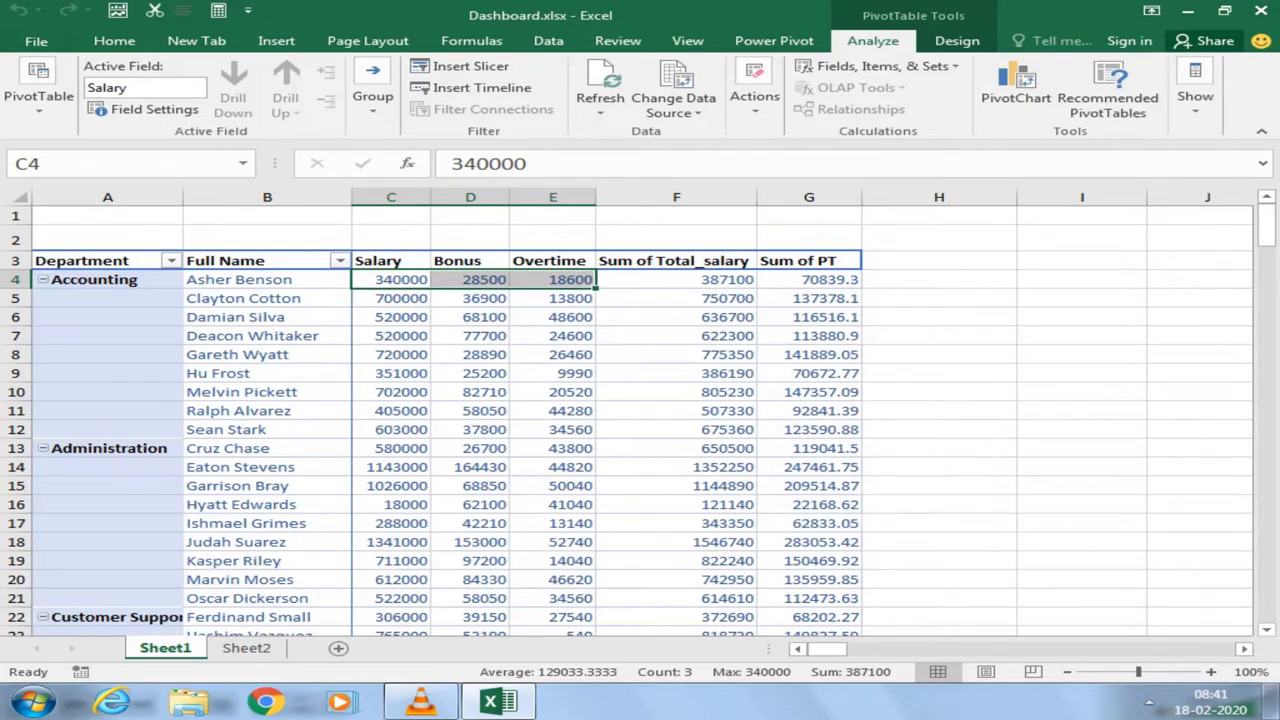
Step: Select the Sum of PT values down to row 19
{"action": "left_click_drag", "start_coordinate": [809, 279], "coordinate": [809, 542]}
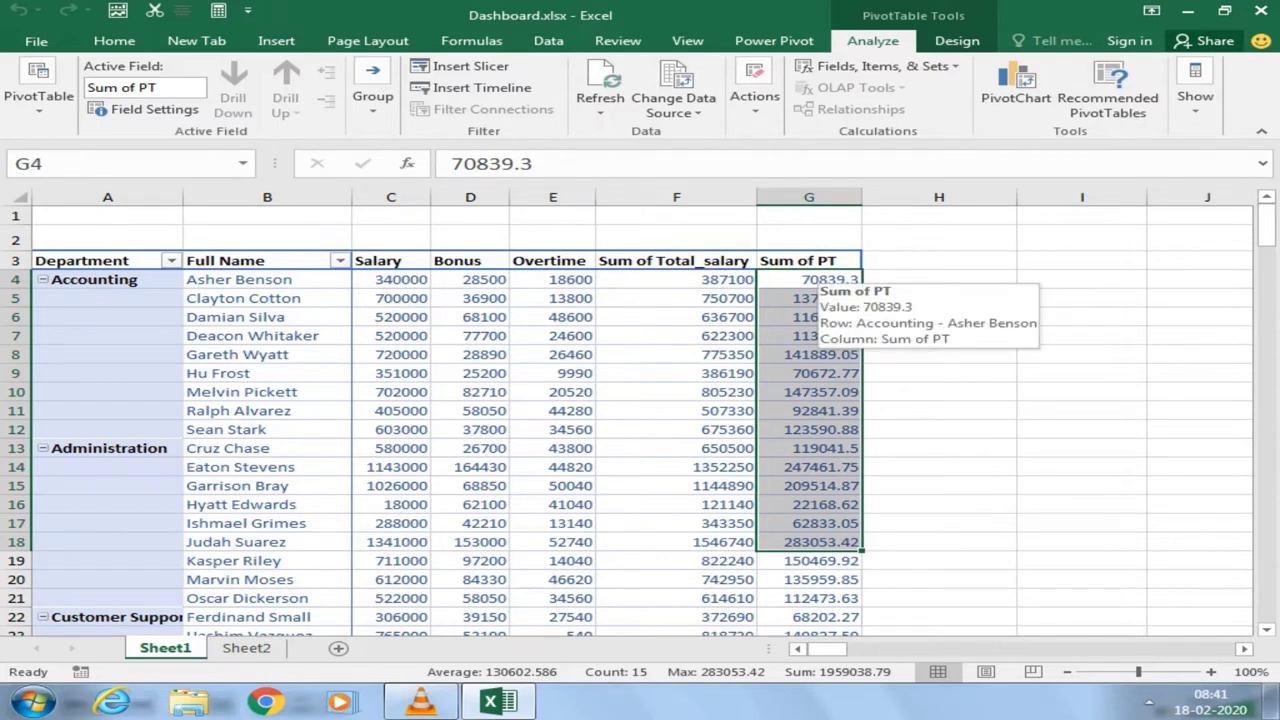
{"action": "key", "text": "shift+Up"}
{"action": "key", "text": "shift+Up"}
{"action": "key", "text": "shift+Up"}
{"action": "key", "text": "shift+Up"}
{"action": "key", "text": "shift+Up"}
{"action": "key", "text": "shift+Up"}
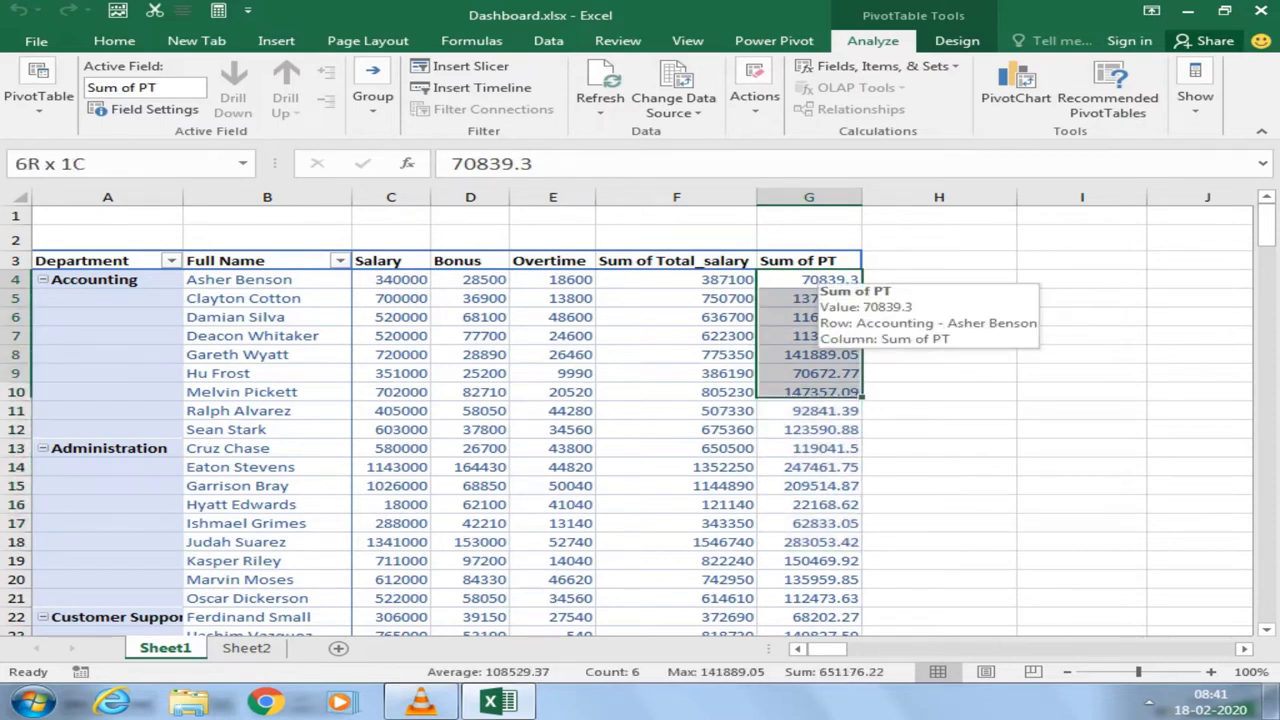
{"action": "key", "text": "shift+Down"}
{"action": "key", "text": "shift+Down"}
{"action": "key", "text": "shift+Down"}
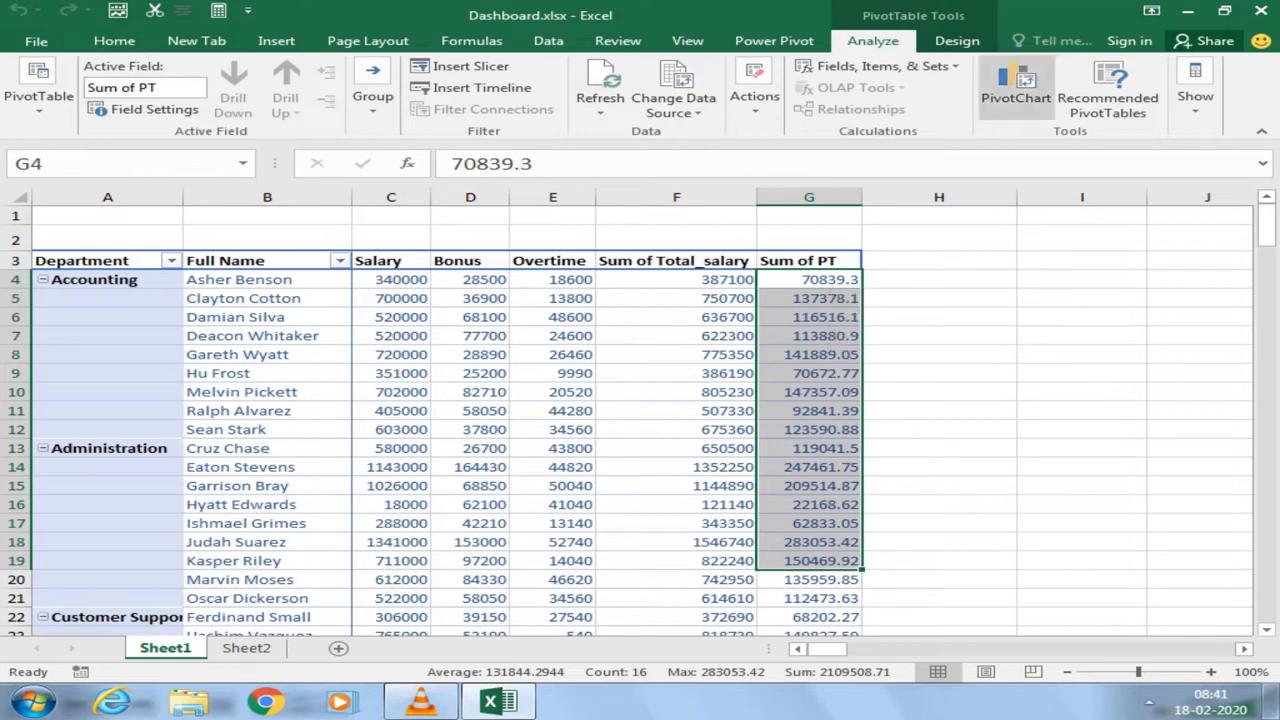
Step: Add calculated field Round with formula =ROUND(PT,0) and select its new values to check them
{"action": "left_click", "coordinate": [875, 66]}
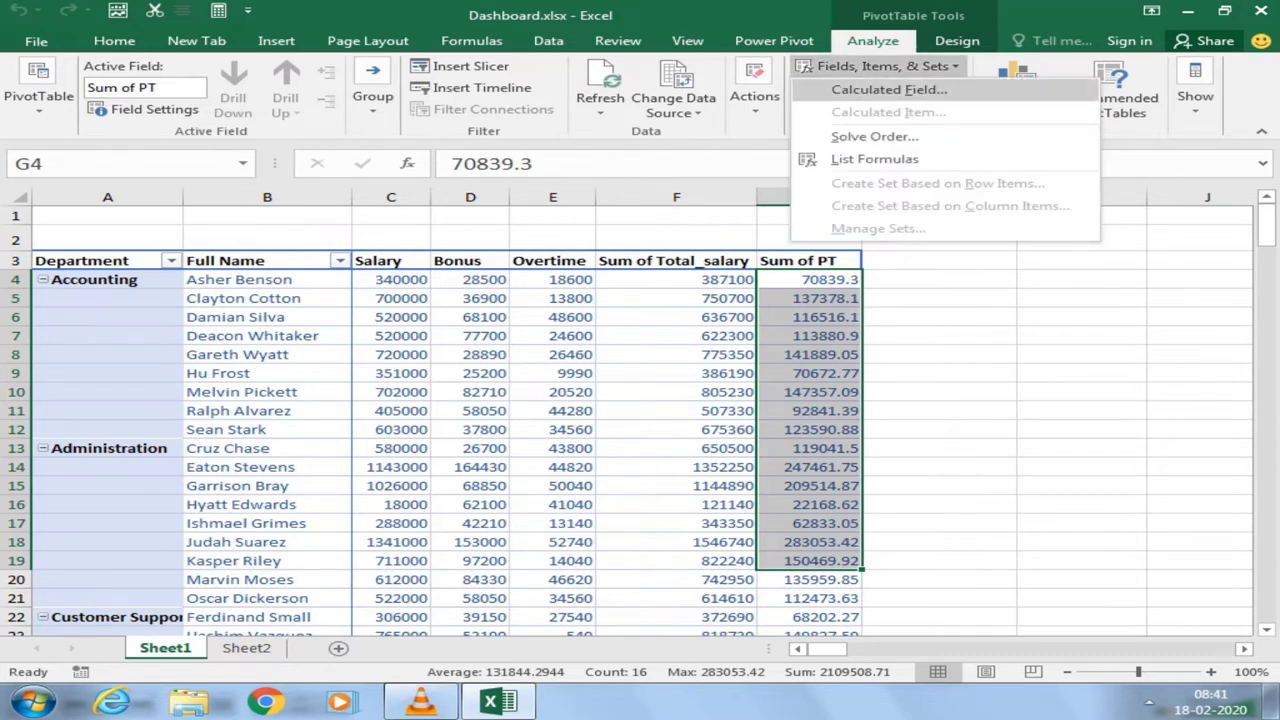
{"action": "left_click", "coordinate": [889, 89]}
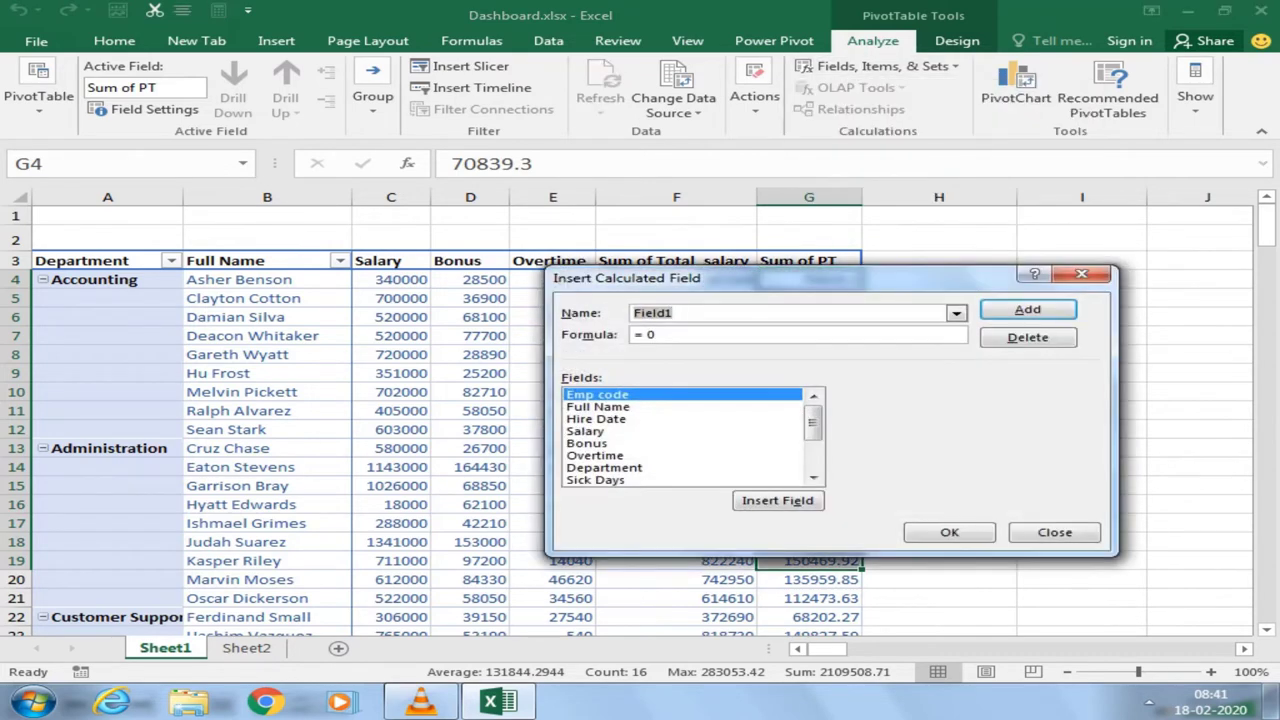
{"action": "left_click_drag", "start_coordinate": [650, 277], "coordinate": [634, 377]}
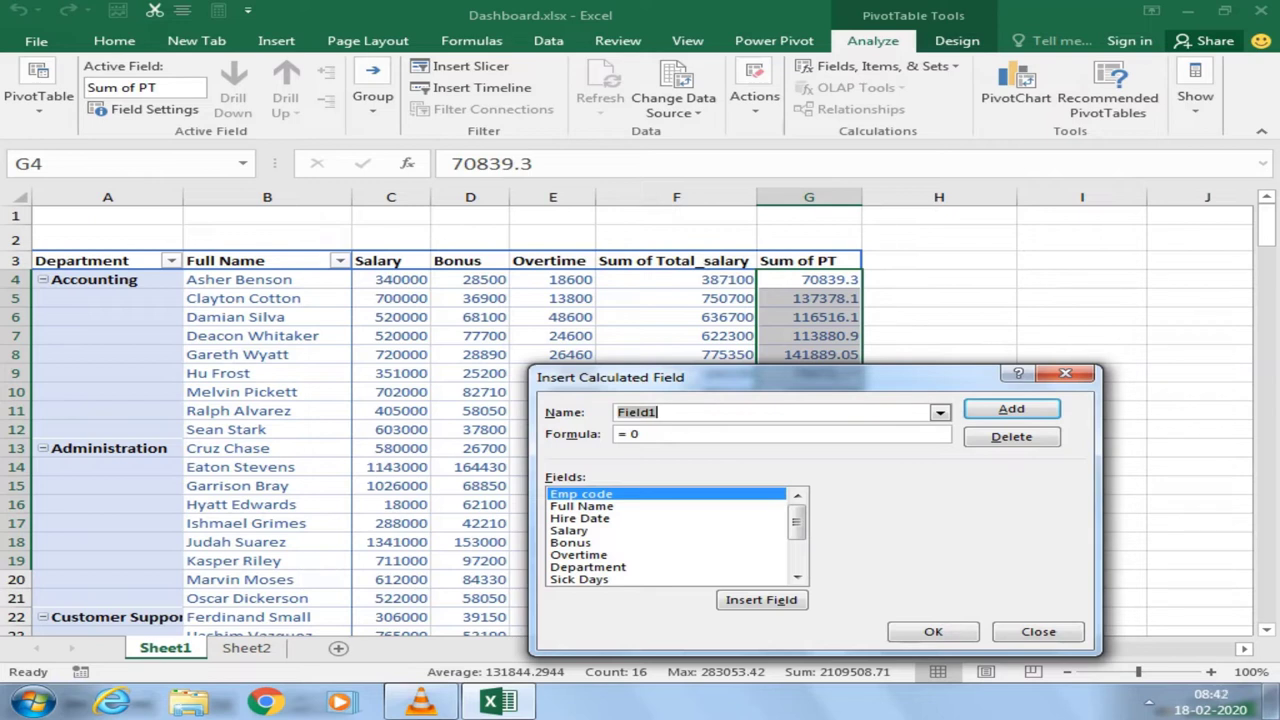
{"action": "type", "text": "Round"}
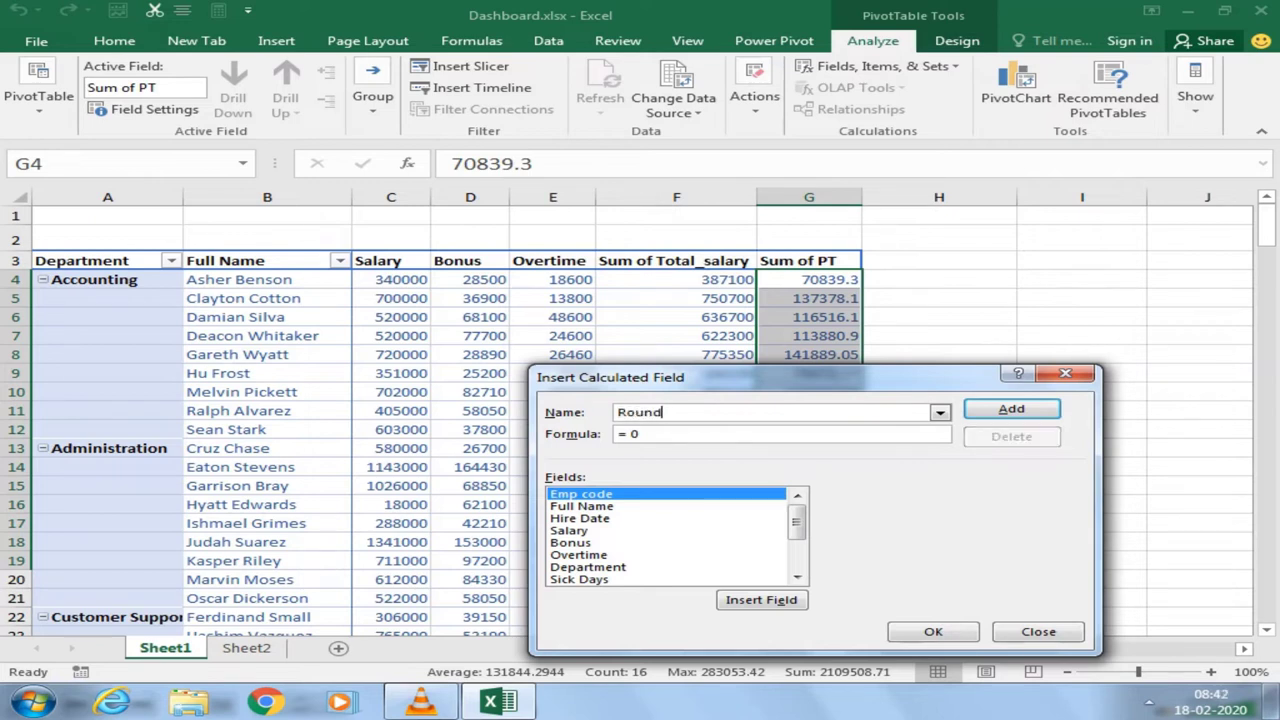
{"action": "left_click", "coordinate": [640, 433]}
{"action": "key", "text": "BackSpace"}
{"action": "key", "text": "BackSpace"}
{"action": "type", "text": "Round"}
{"action": "type", "text": "("}
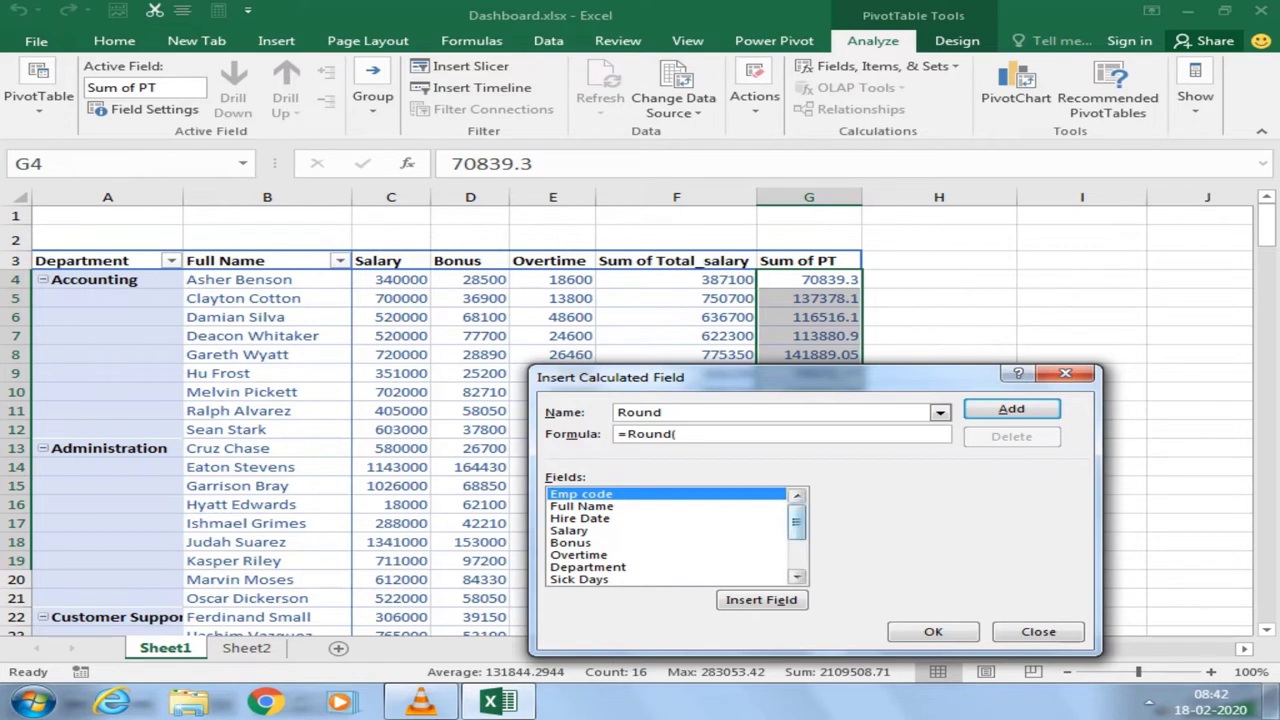
{"action": "scroll", "coordinate": [666, 535], "scroll_direction": "down", "scroll_amount": 2}
{"action": "left_click", "coordinate": [666, 579]}
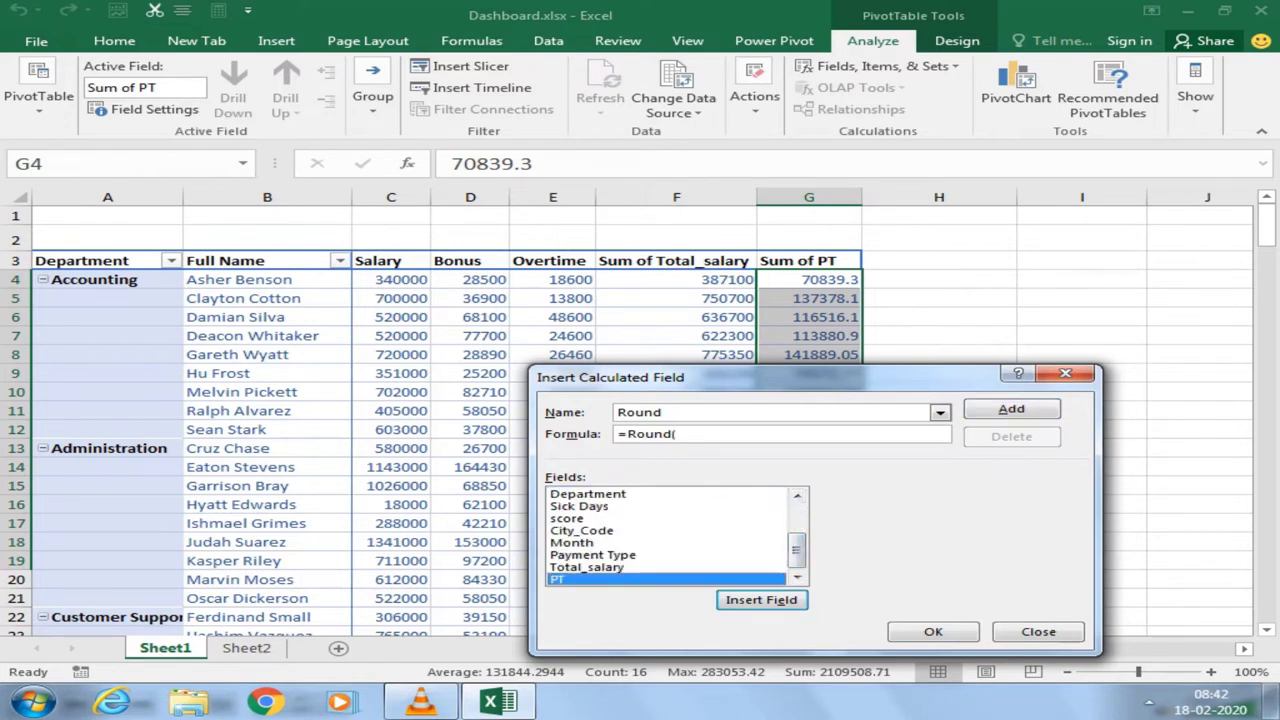
{"action": "key", "text": "Return"}
{"action": "type", "text": "0"}
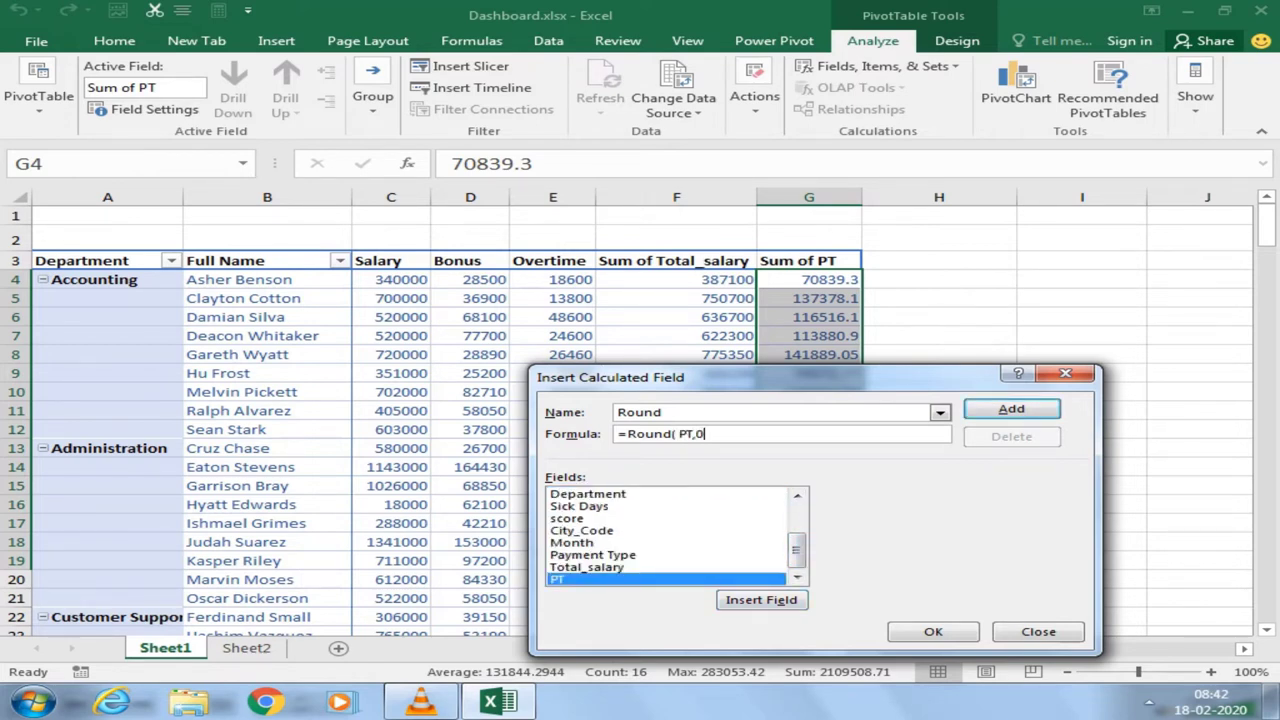
{"action": "type", "text": ")"}
{"action": "key", "text": "Return"}
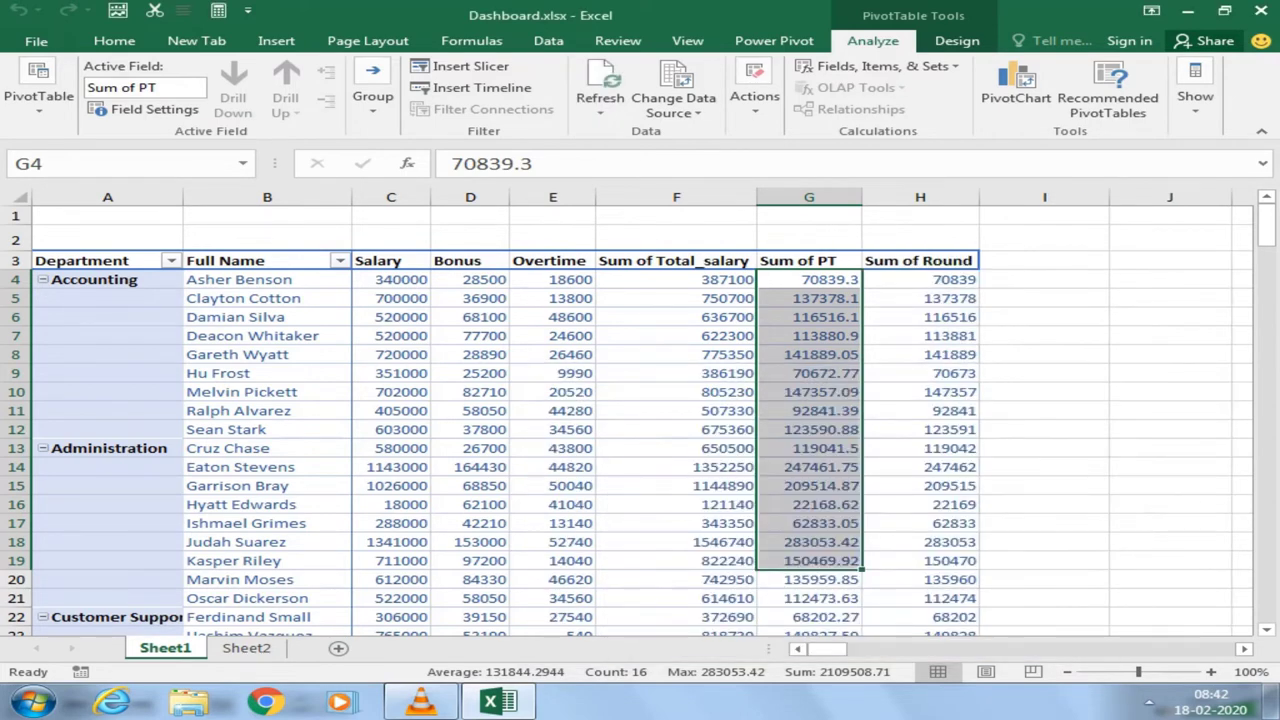
{"action": "left_click_drag", "start_coordinate": [920, 279], "coordinate": [920, 598]}
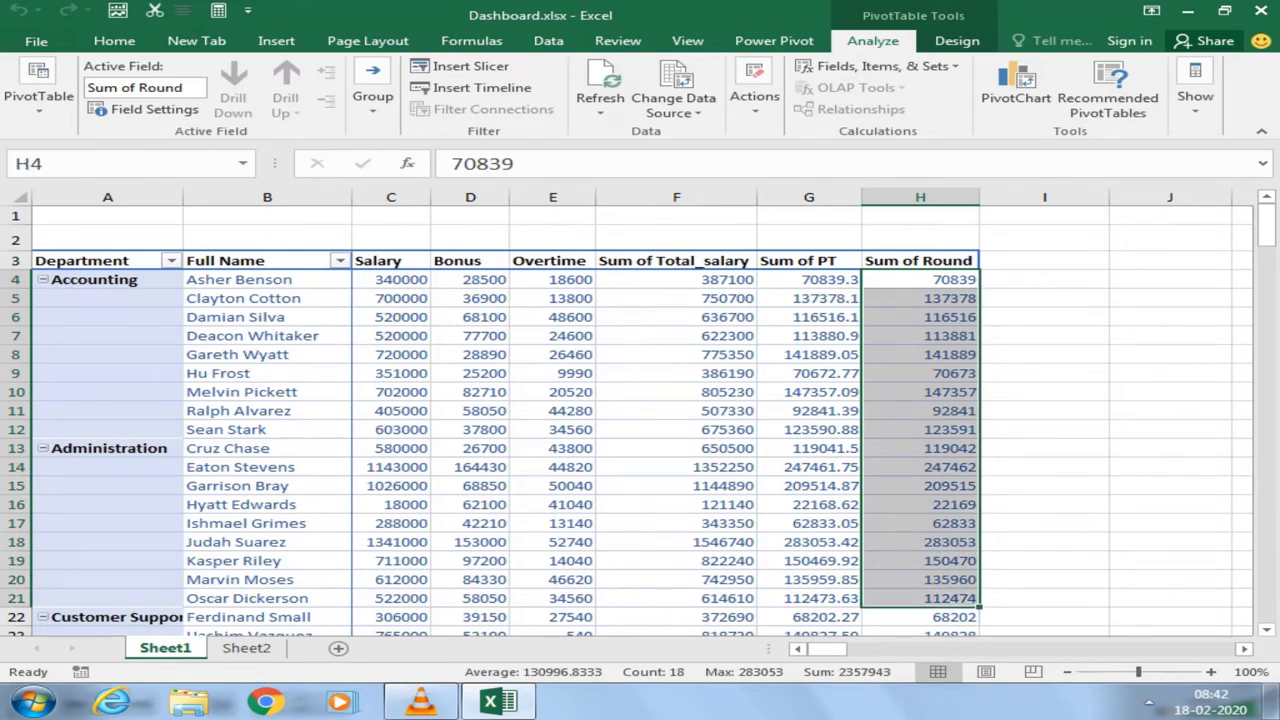
{"action": "scroll", "coordinate": [640, 413], "scroll_direction": "up", "scroll_amount": 1}
{"action": "scroll", "coordinate": [640, 413], "scroll_direction": "up", "scroll_amount": 1}
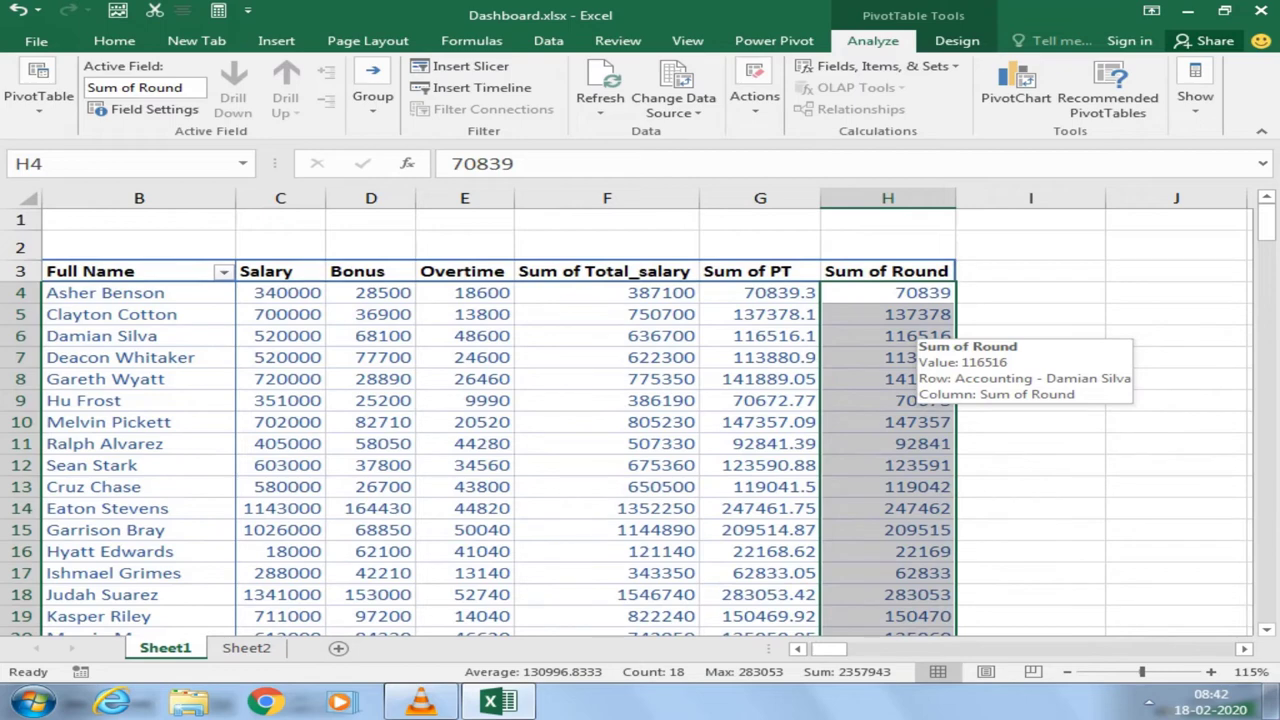
{"action": "left_click", "coordinate": [887, 336]}
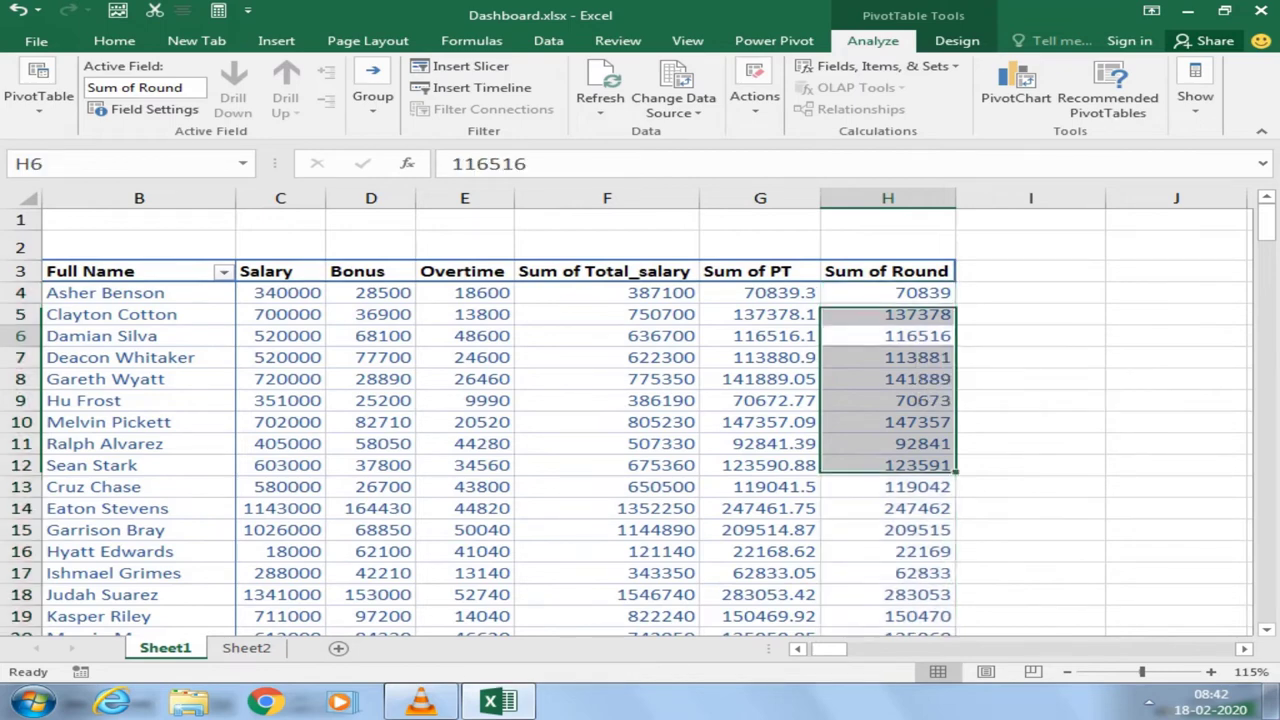
{"action": "left_click", "coordinate": [880, 65]}
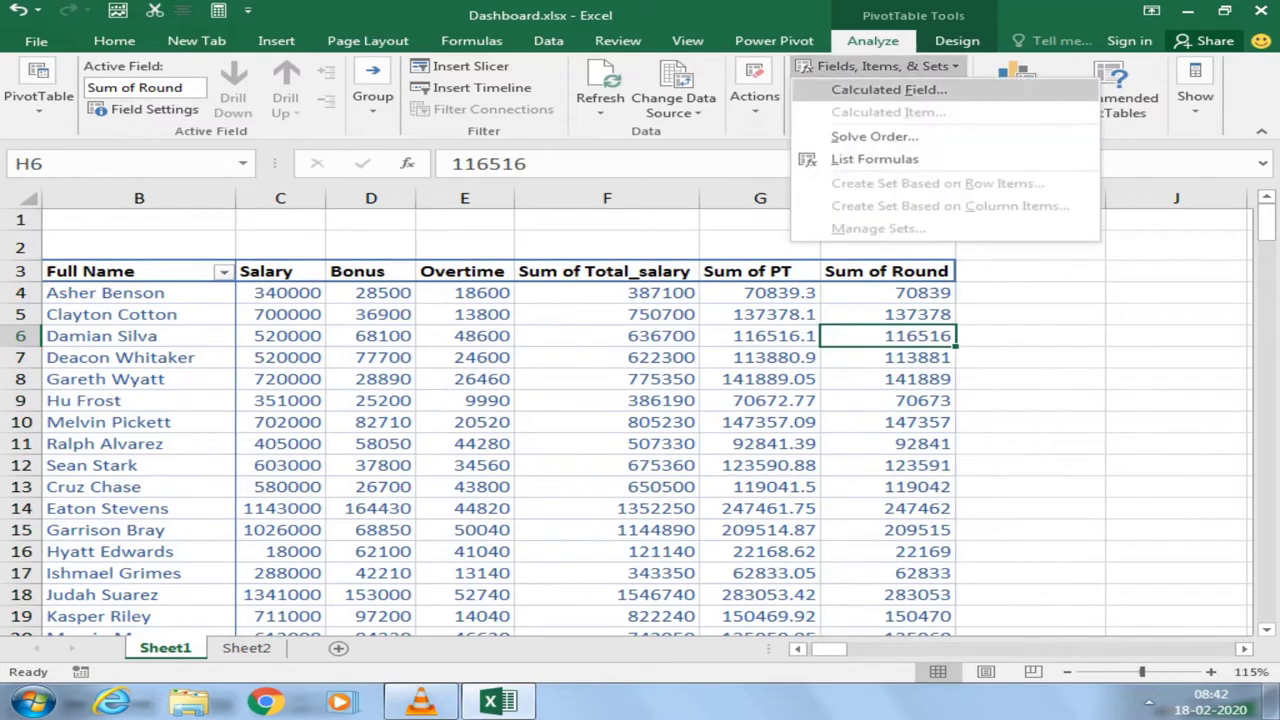
{"action": "left_click", "coordinate": [888, 89]}
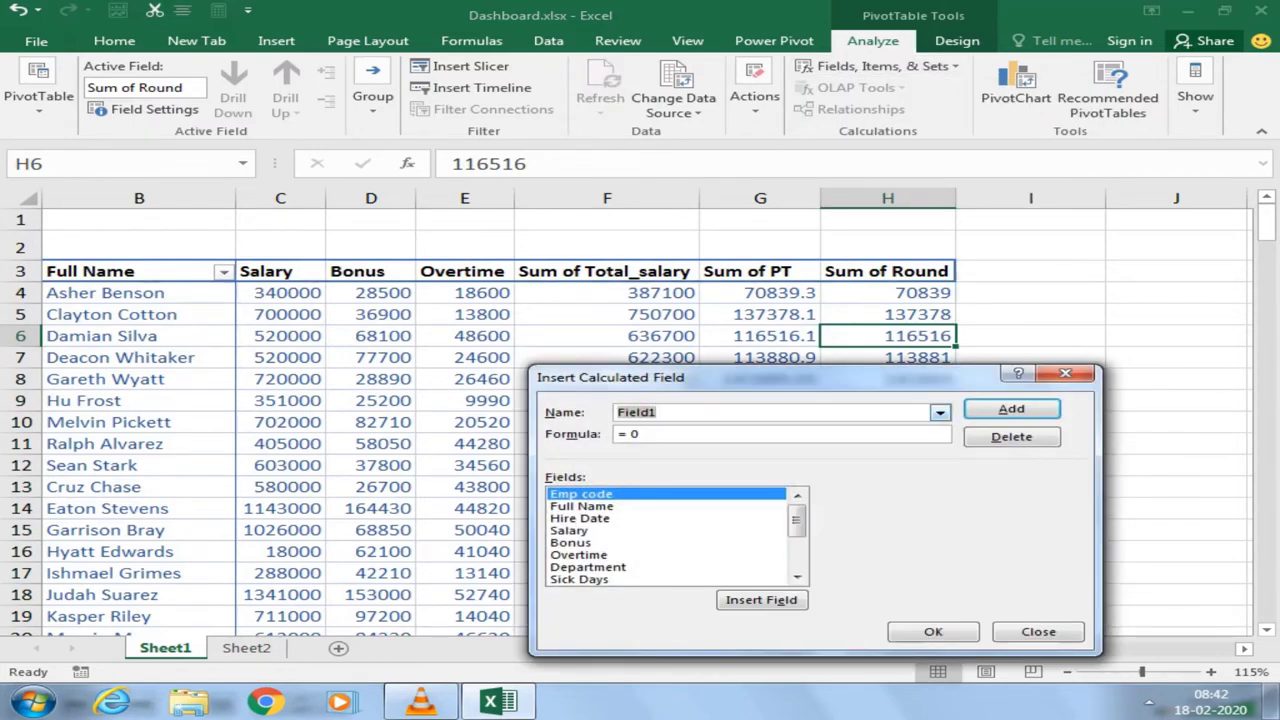
{"action": "type", "text": "Incentive"}
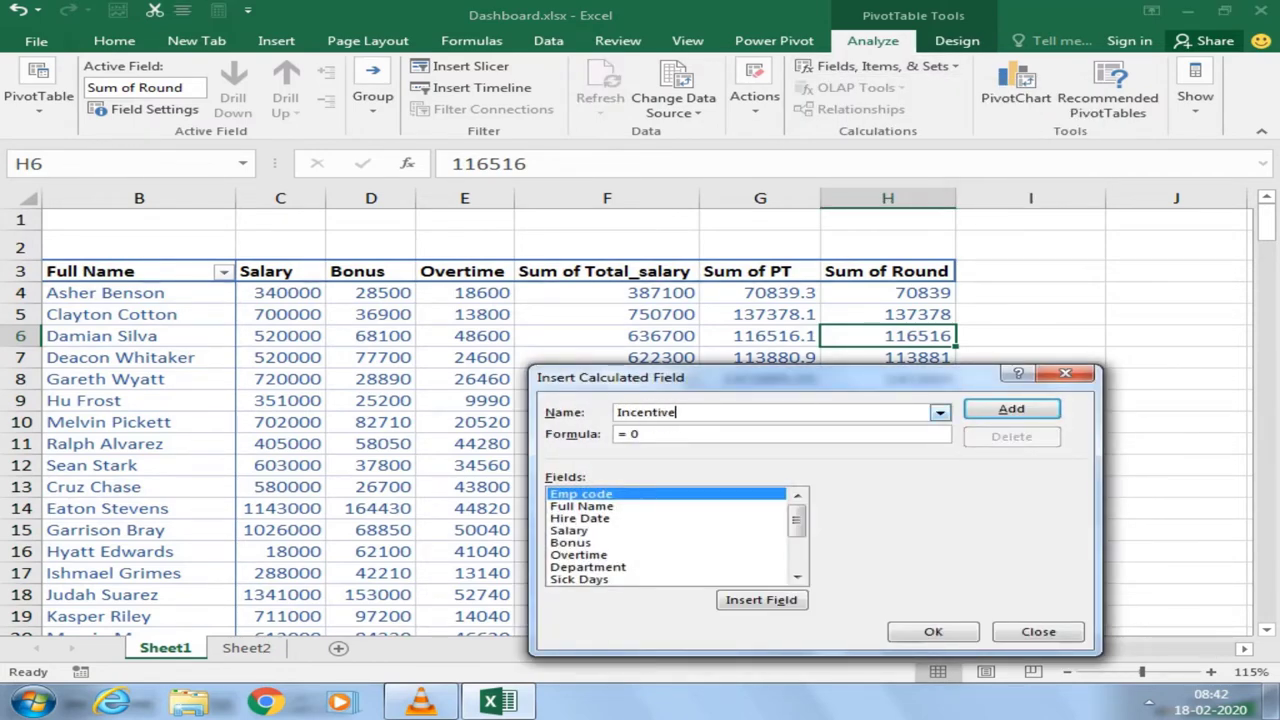
{"action": "left_click", "coordinate": [640, 433]}
{"action": "key", "text": "BackSpace"}
{"action": "key", "text": "BackSpace"}
{"action": "mouse_move", "coordinate": [700, 377]}
{"action": "left_mouse_down"}
{"action": "mouse_move", "coordinate": [651, 693]}
{"action": "mouse_move", "coordinate": [880, 621]}
{"action": "mouse_move", "coordinate": [565, 361]}
{"action": "left_mouse_up"}
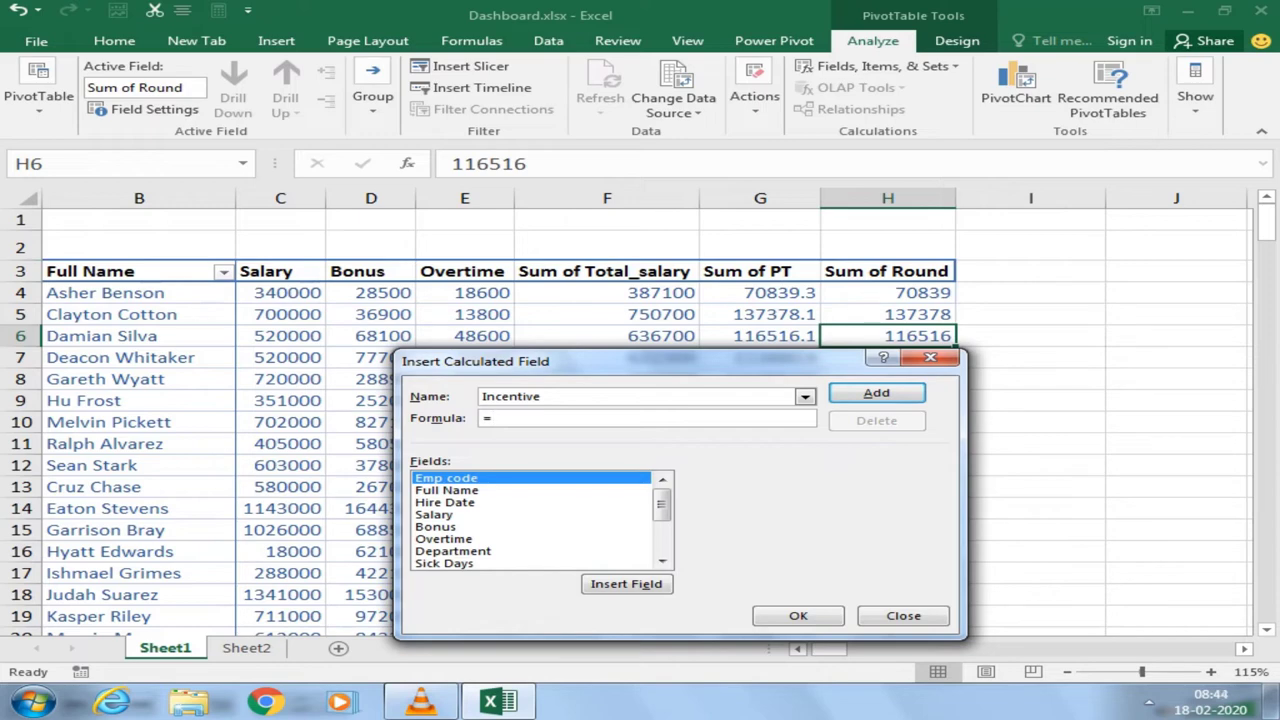
{"action": "key", "text": "Escape"}
{"action": "left_click", "coordinate": [1030, 219]}
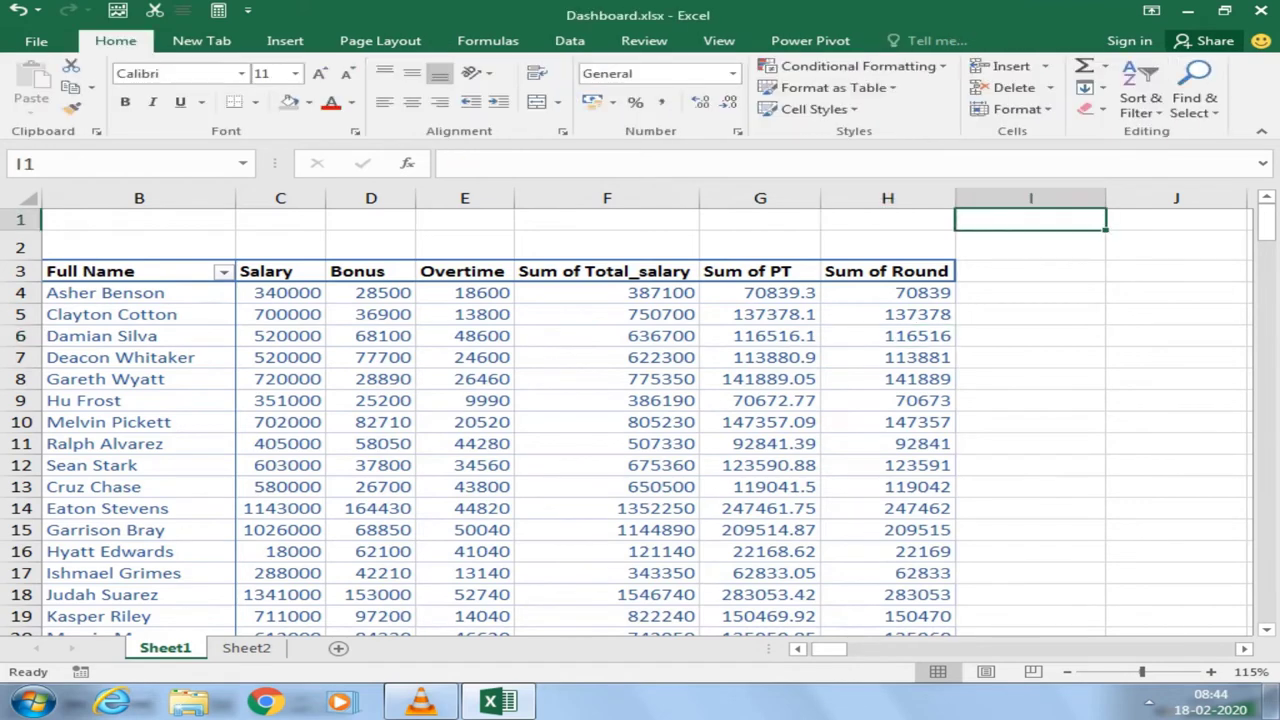
{"action": "type", "text": "IF"}
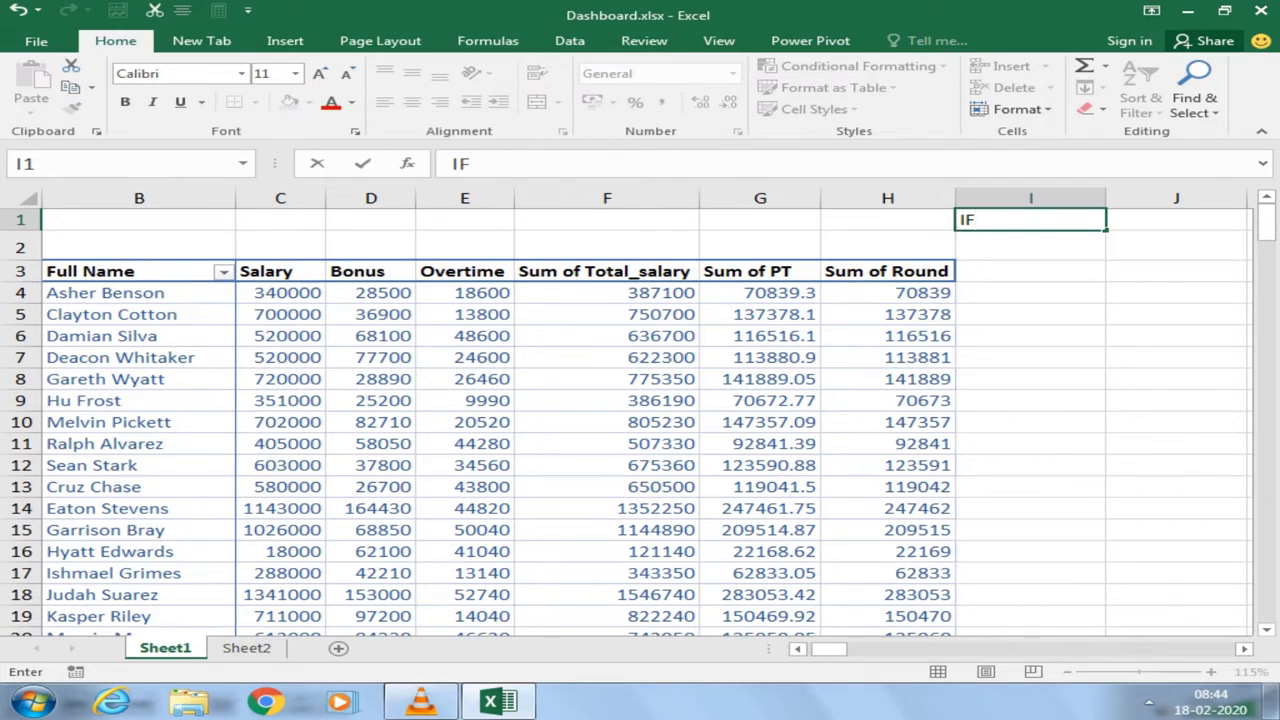
{"action": "key", "text": "Escape"}
{"action": "left_click", "coordinate": [887, 292]}
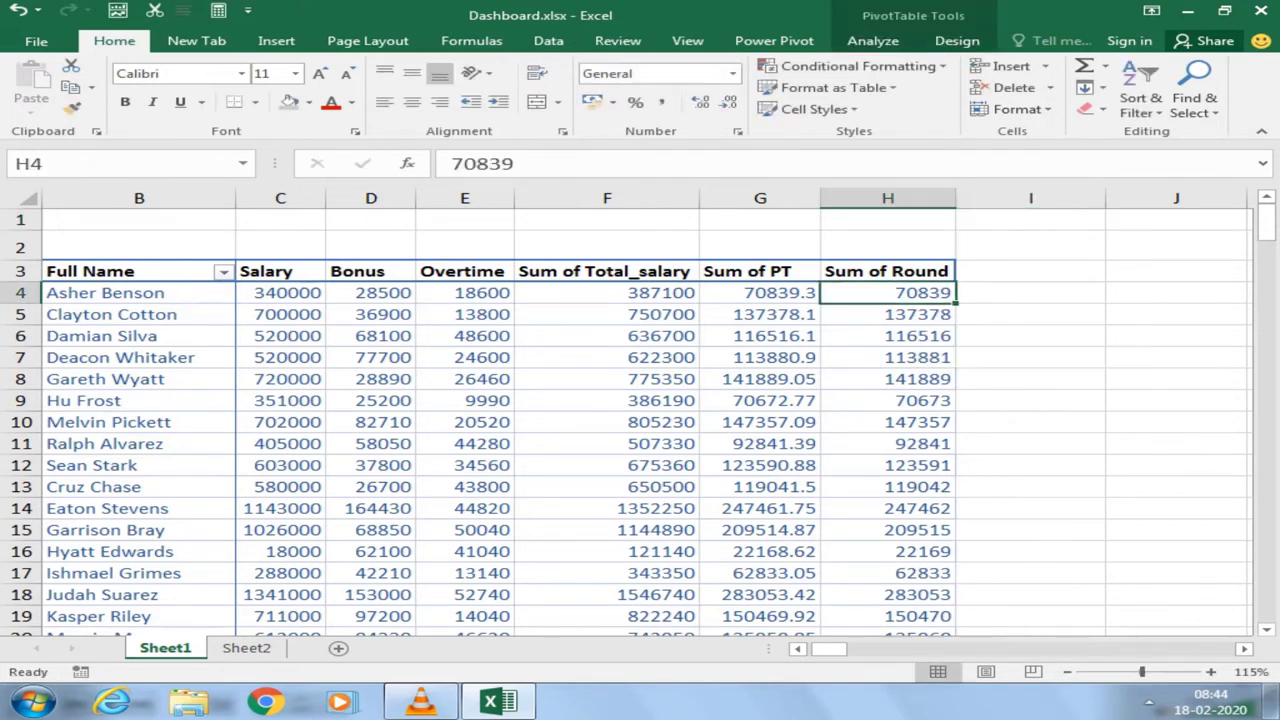
{"action": "left_click", "coordinate": [872, 40]}
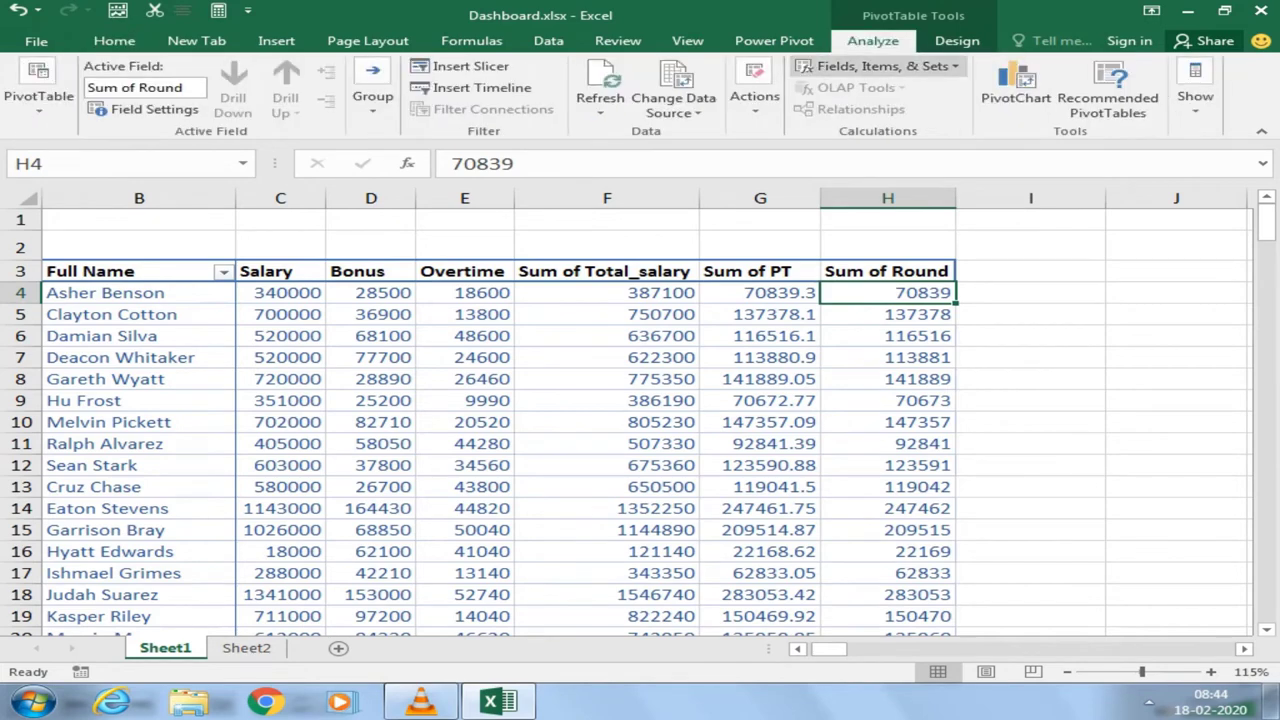
Step: Create calculated field 'incentive' and begin its formula with =IF(Round<=50000,
{"action": "left_click", "coordinate": [880, 66]}
{"action": "left_click", "coordinate": [888, 89]}
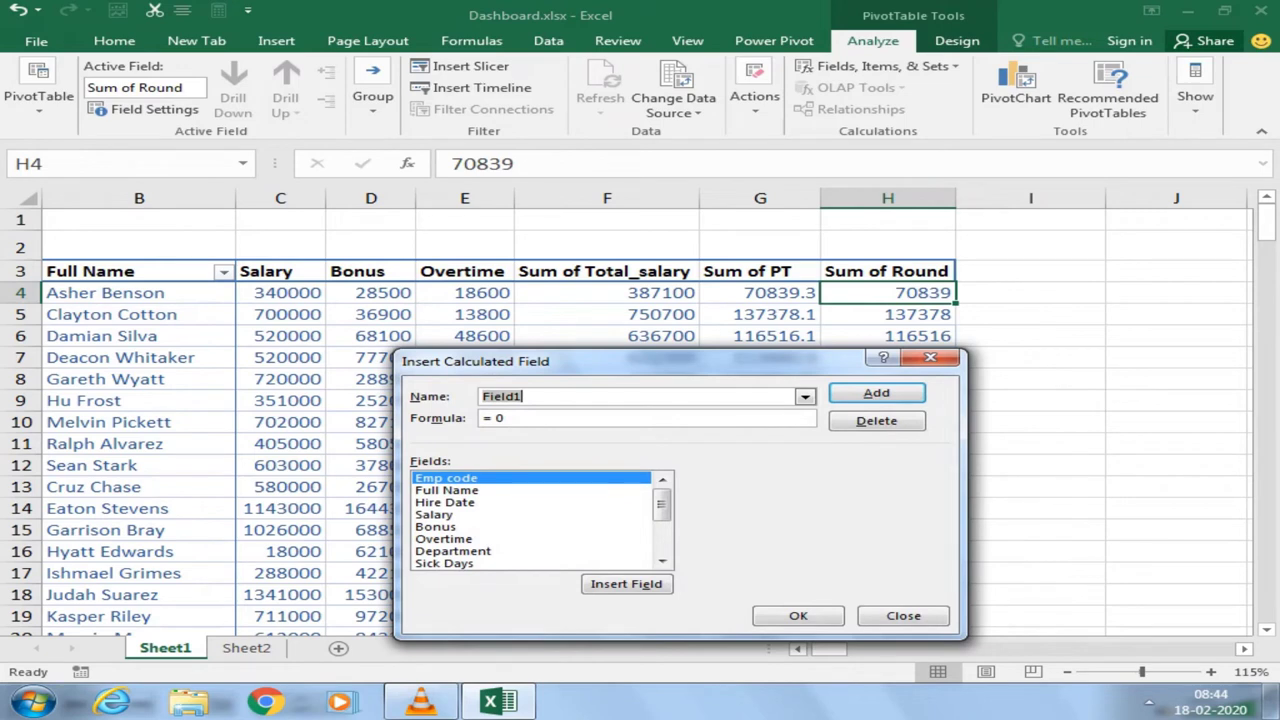
{"action": "type", "text": "ince"}
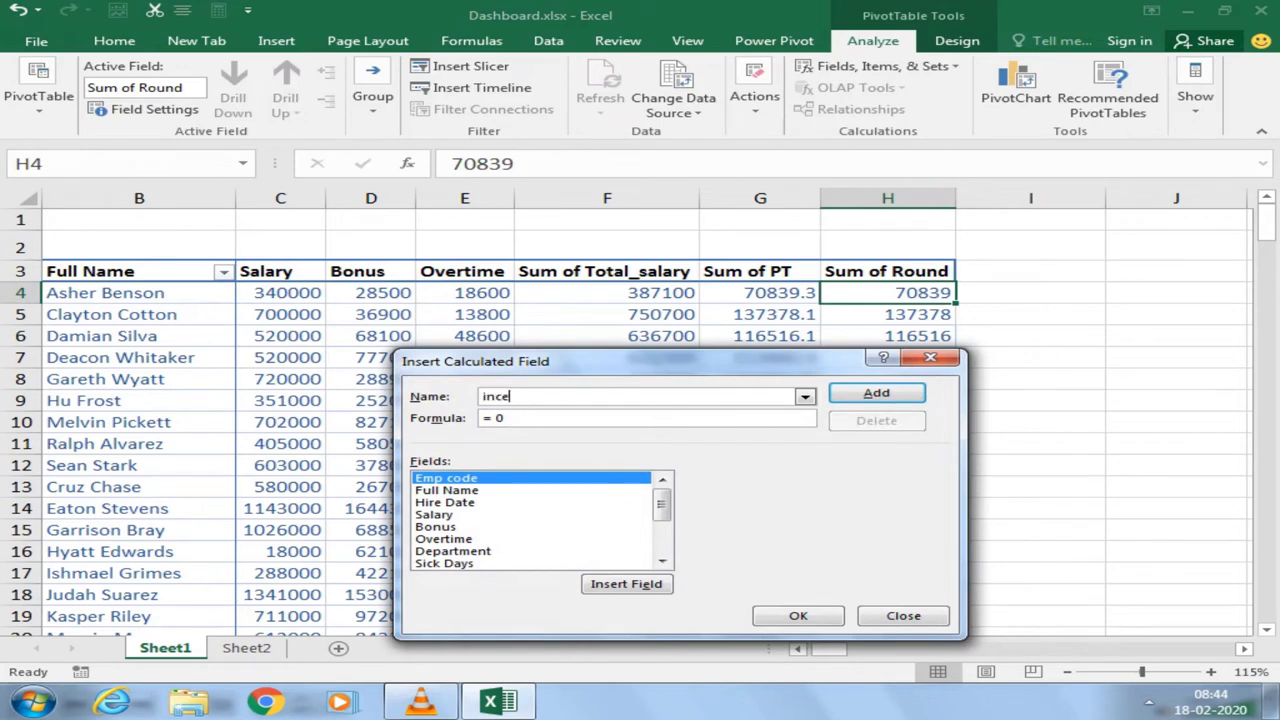
{"action": "type", "text": "ntive"}
{"action": "left_click", "coordinate": [505, 418]}
{"action": "key", "text": "BackSpace"}
{"action": "type", "text": "if("}
{"action": "scroll", "coordinate": [532, 520], "scroll_direction": "down", "scroll_amount": 3}
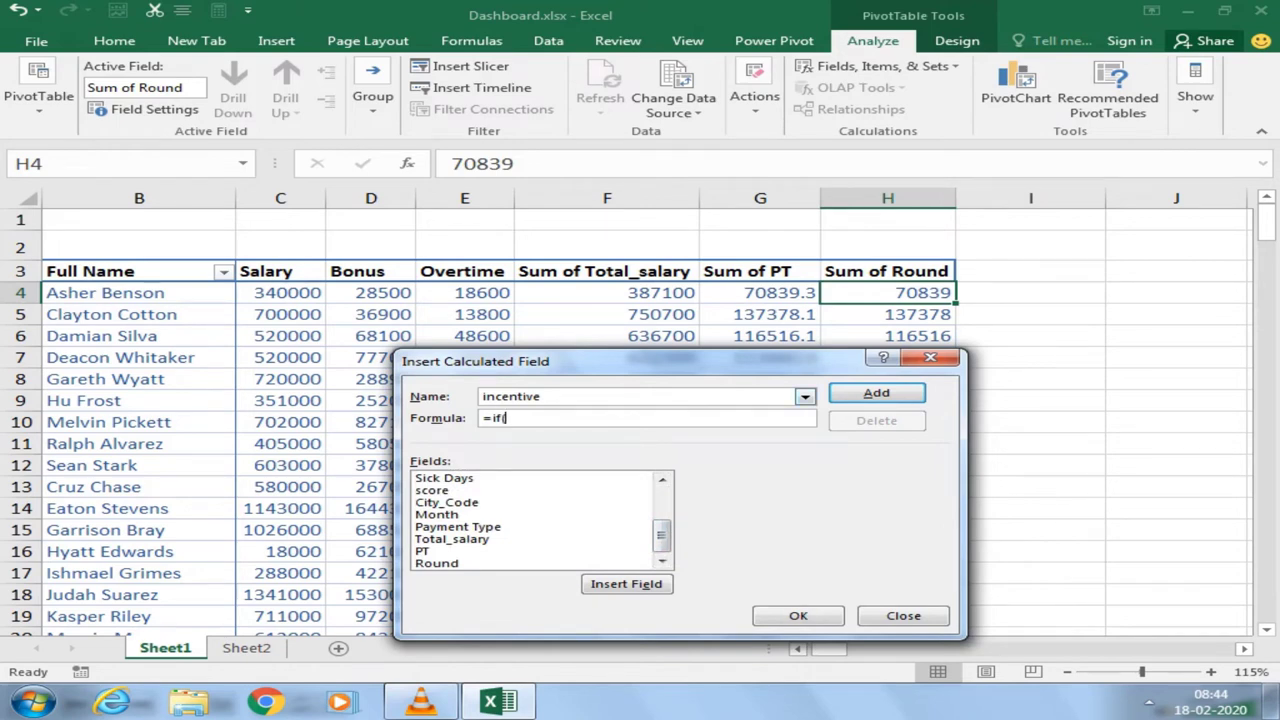
{"action": "left_click", "coordinate": [436, 563]}
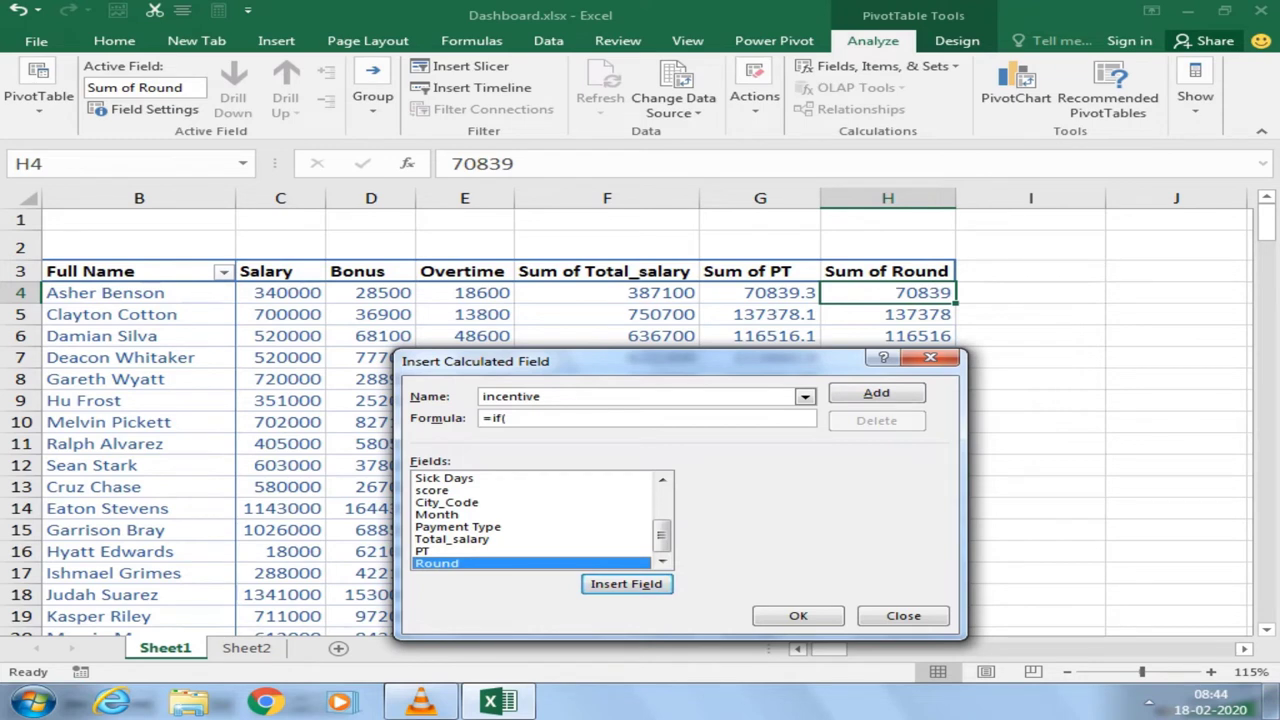
{"action": "key", "text": "Return"}
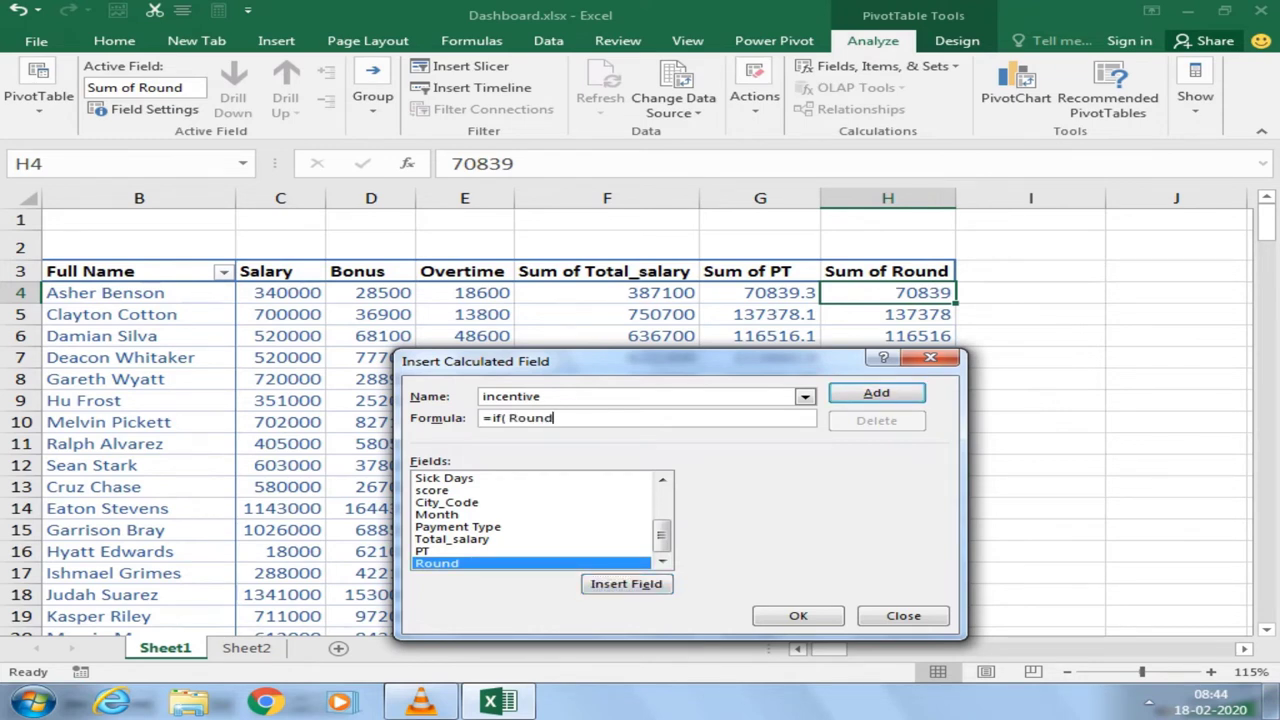
{"action": "type", "text": "<"}
{"action": "type", "text": "="}
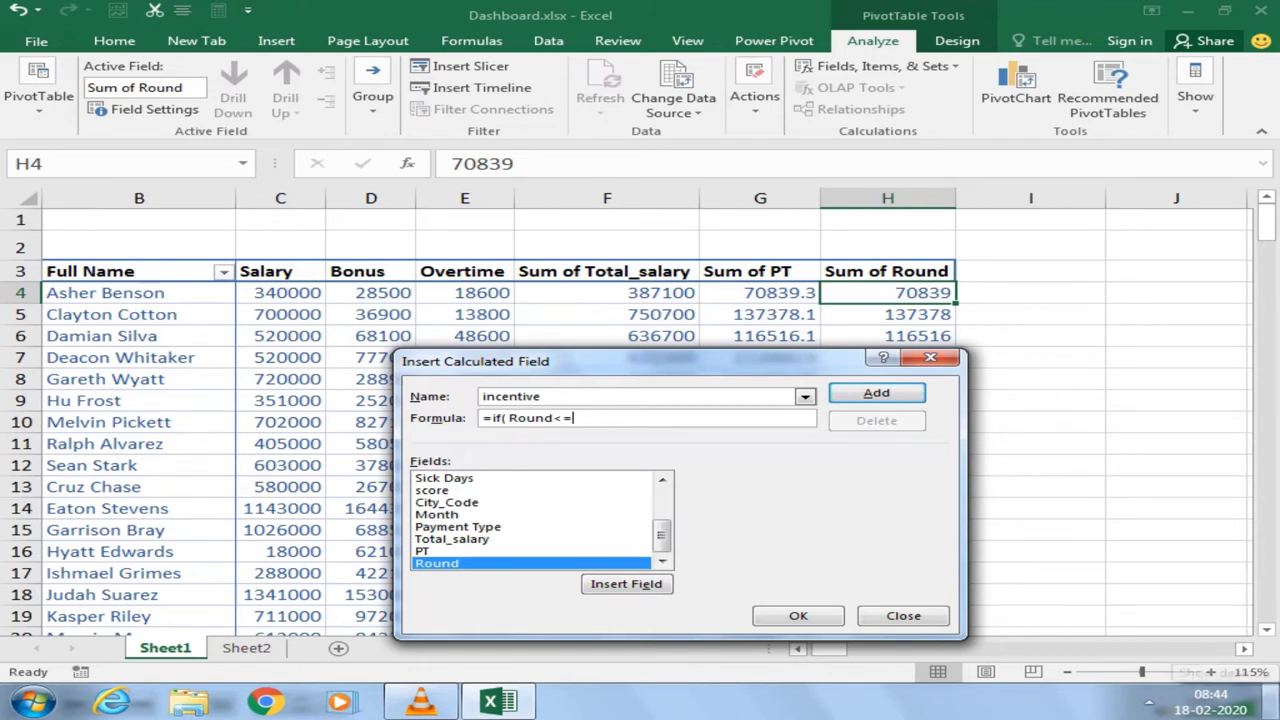
{"action": "type", "text": "5000"}
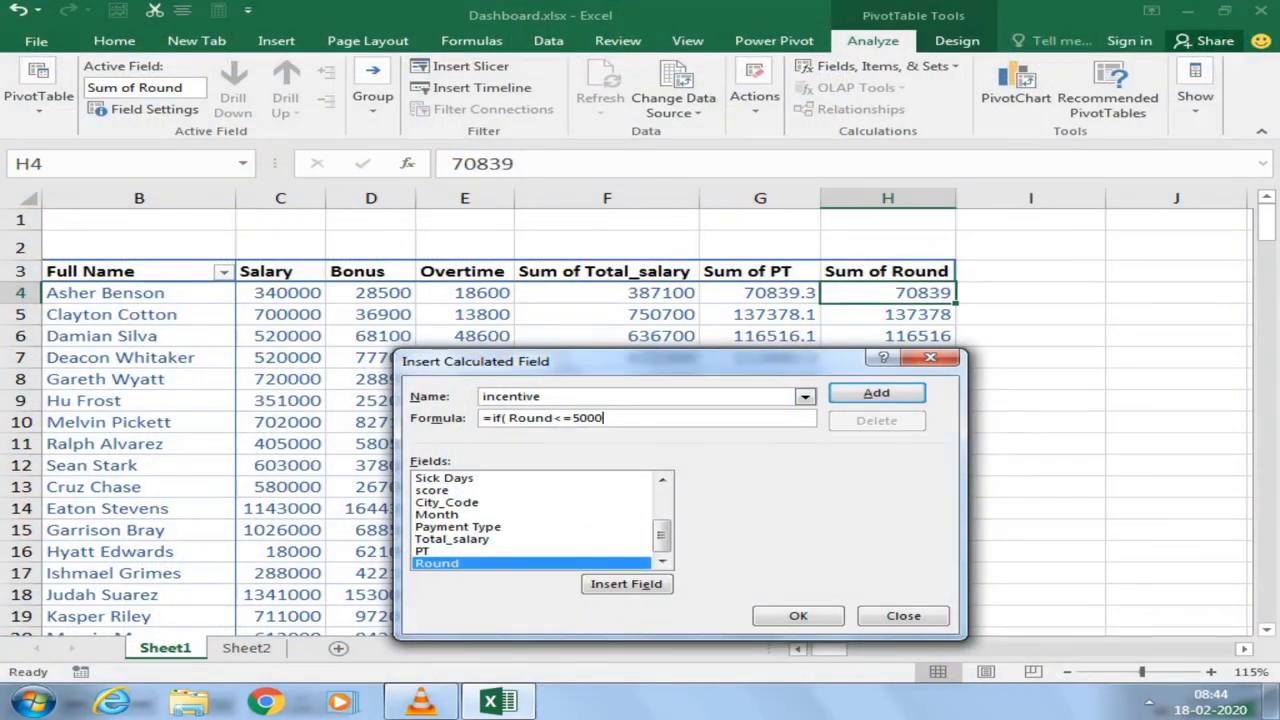
{"action": "type", "text": "0"}
{"action": "type", "text": ","}
Step: Finish the tiers Round*3%, IF(Round<100000,Round*5%,Round*10%) and add the field
{"action": "left_click", "coordinate": [626, 584]}
{"action": "type", "text": "*"}
{"action": "type", "text": "3%"}
{"action": "type", "text": ",if"}
{"action": "type", "text": "( Round"}
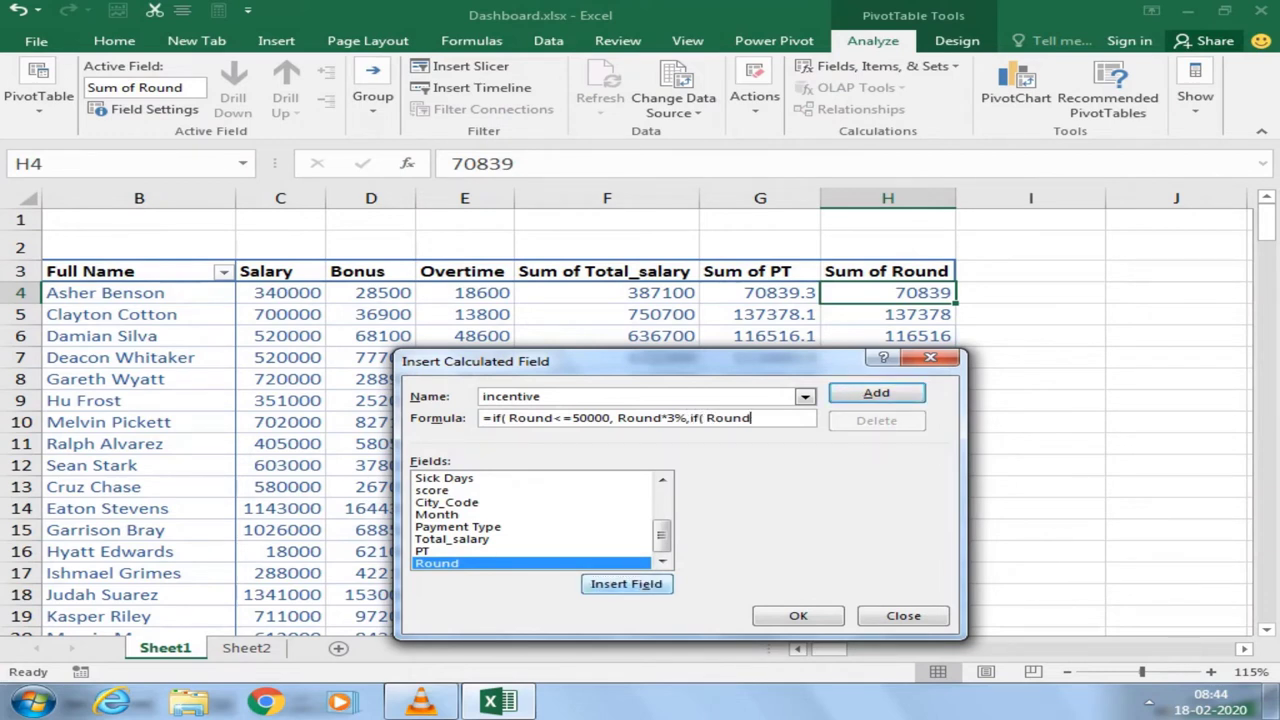
{"action": "type", "text": "<"}
{"action": "type", "text": "100"}
{"action": "type", "text": "000"}
{"action": "type", "text": ","}
{"action": "left_click", "coordinate": [627, 584]}
{"action": "type", "text": "*"}
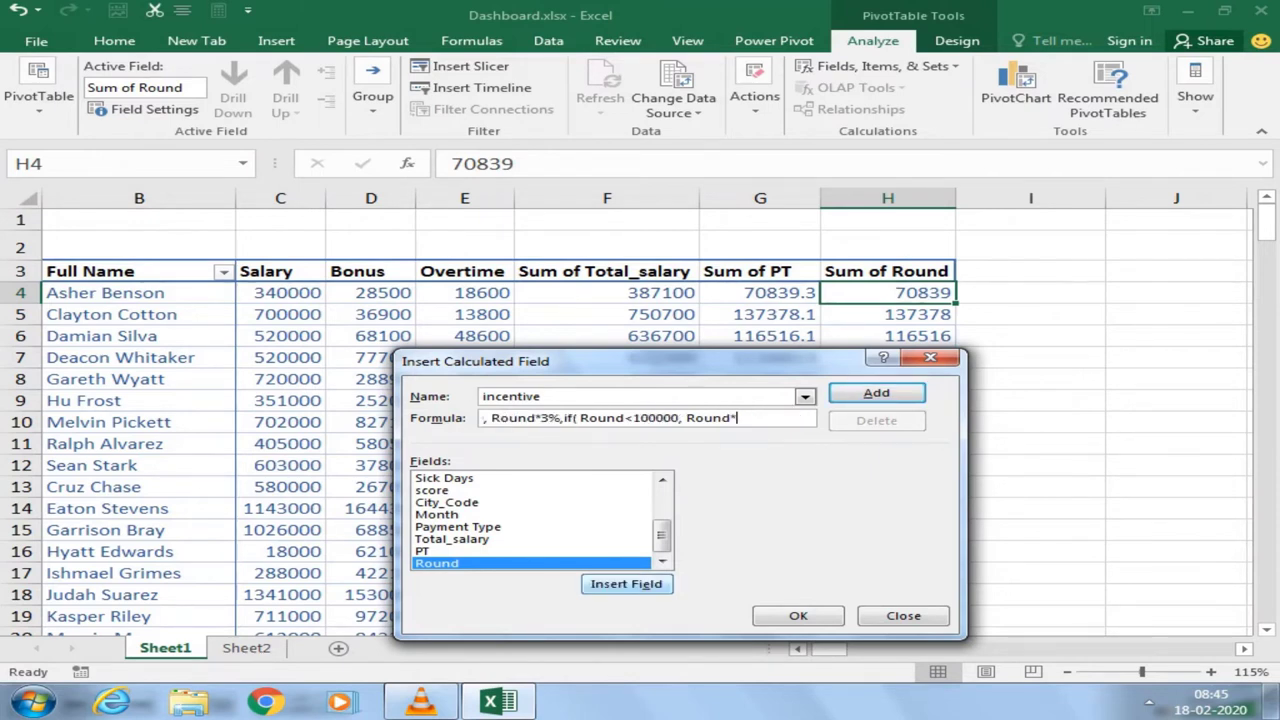
{"action": "type", "text": "1"}
{"action": "key", "text": "BackSpace"}
{"action": "type", "text": "5%"}
{"action": "type", "text": ","}
{"action": "left_click", "coordinate": [627, 584]}
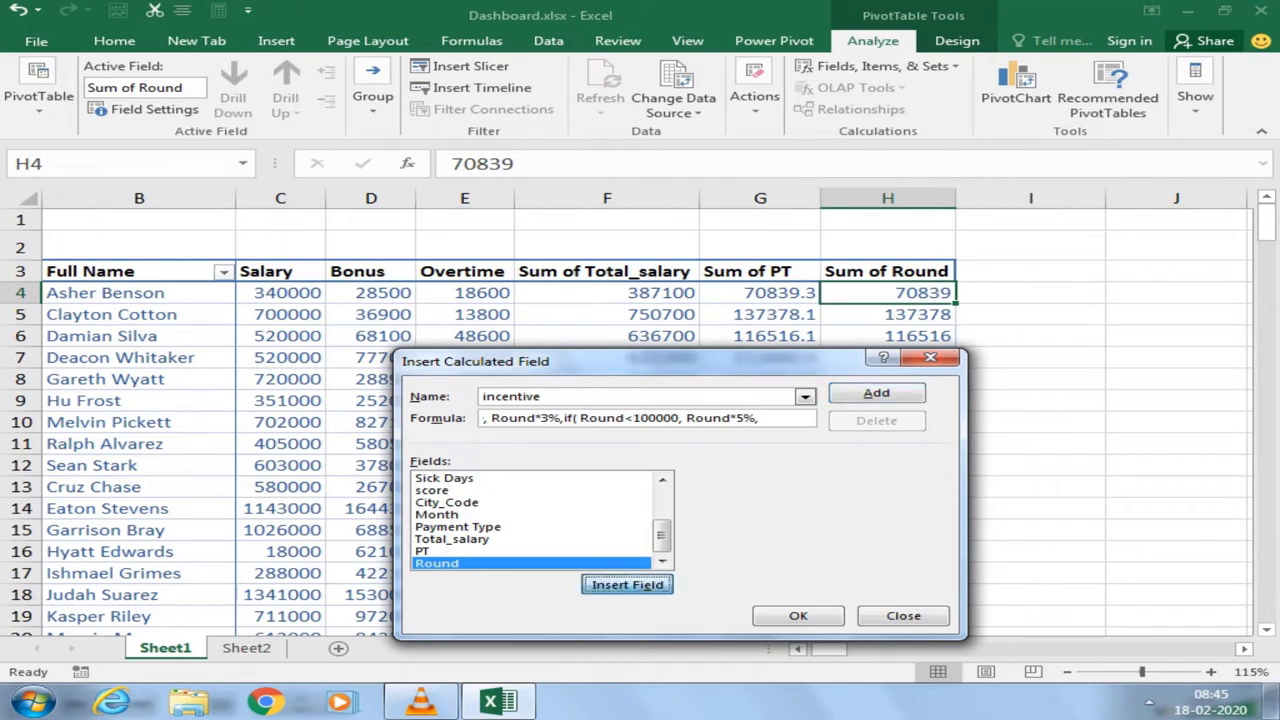
{"action": "type", "text": "*10"}
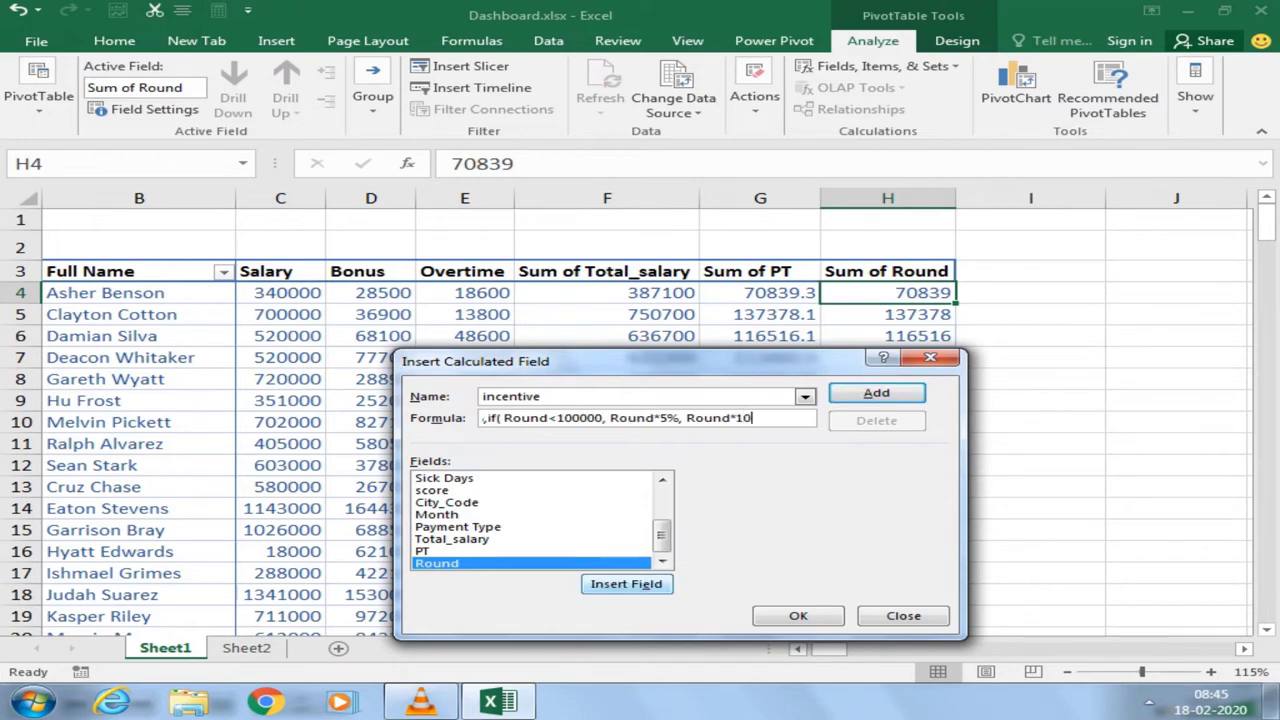
{"action": "type", "text": "%"}
{"action": "type", "text": "))"}
{"action": "key", "text": "Return"}
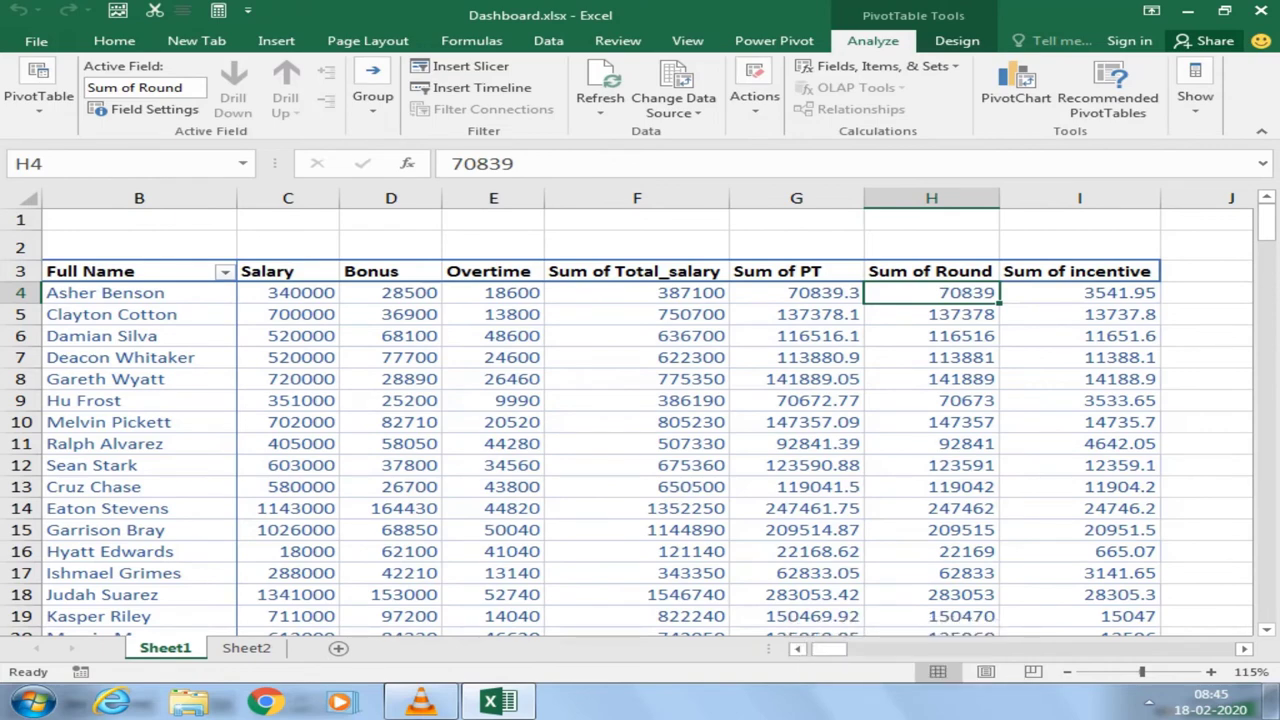
Step: Start a formula beside the table pointing at the first Sum of Round value, then cancel it
{"action": "left_click", "coordinate": [1080, 292]}
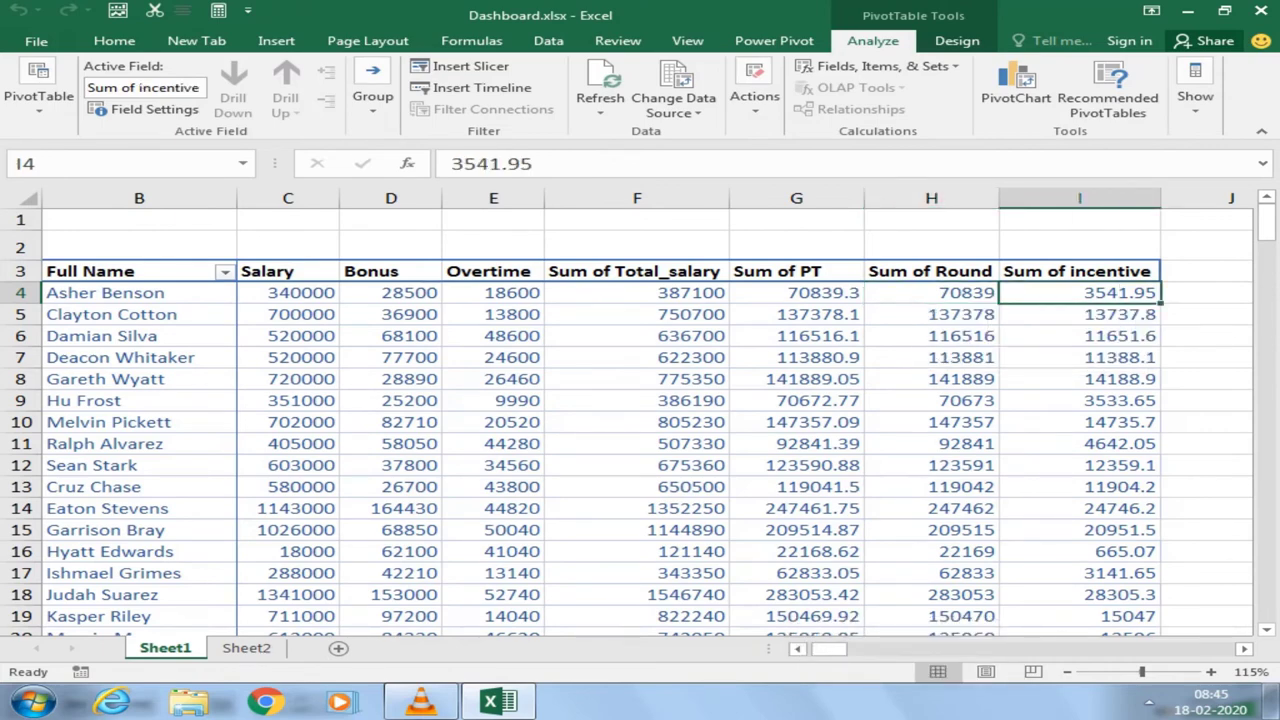
{"action": "left_click", "coordinate": [1210, 292]}
{"action": "type", "text": "="}
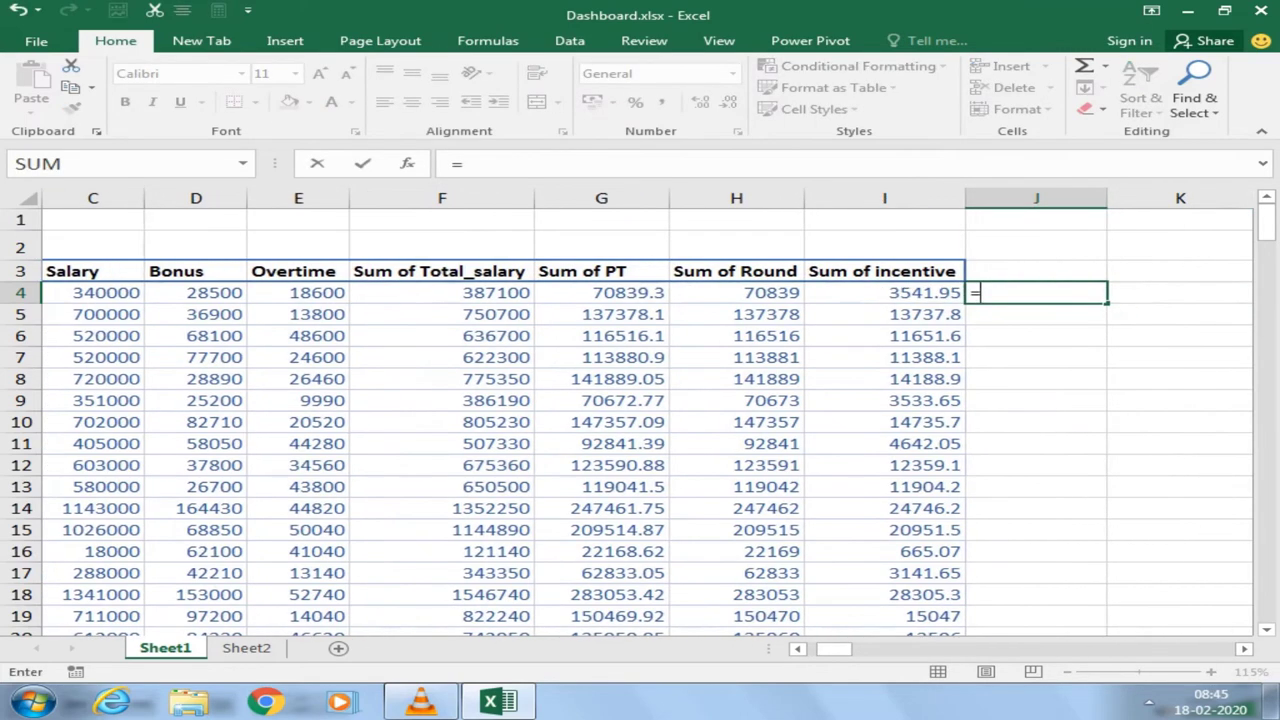
{"action": "key", "text": "Left"}
{"action": "key", "text": "Left"}
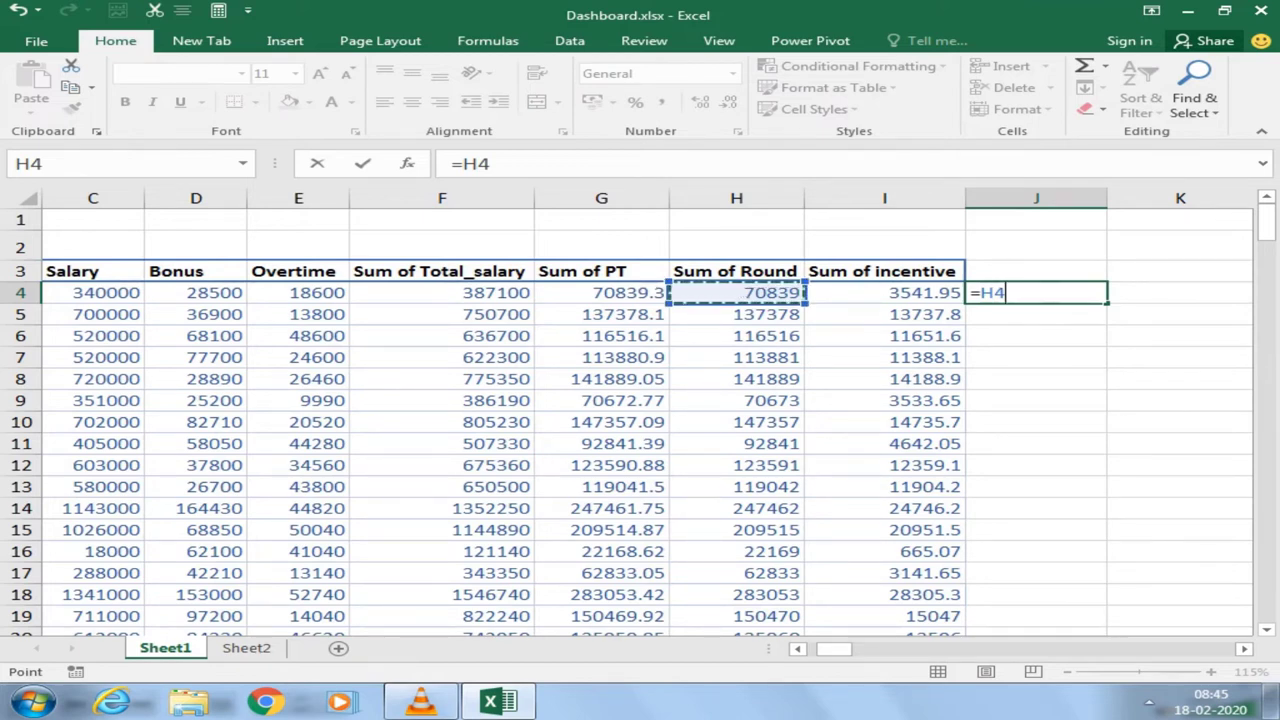
{"action": "key", "text": "Escape"}
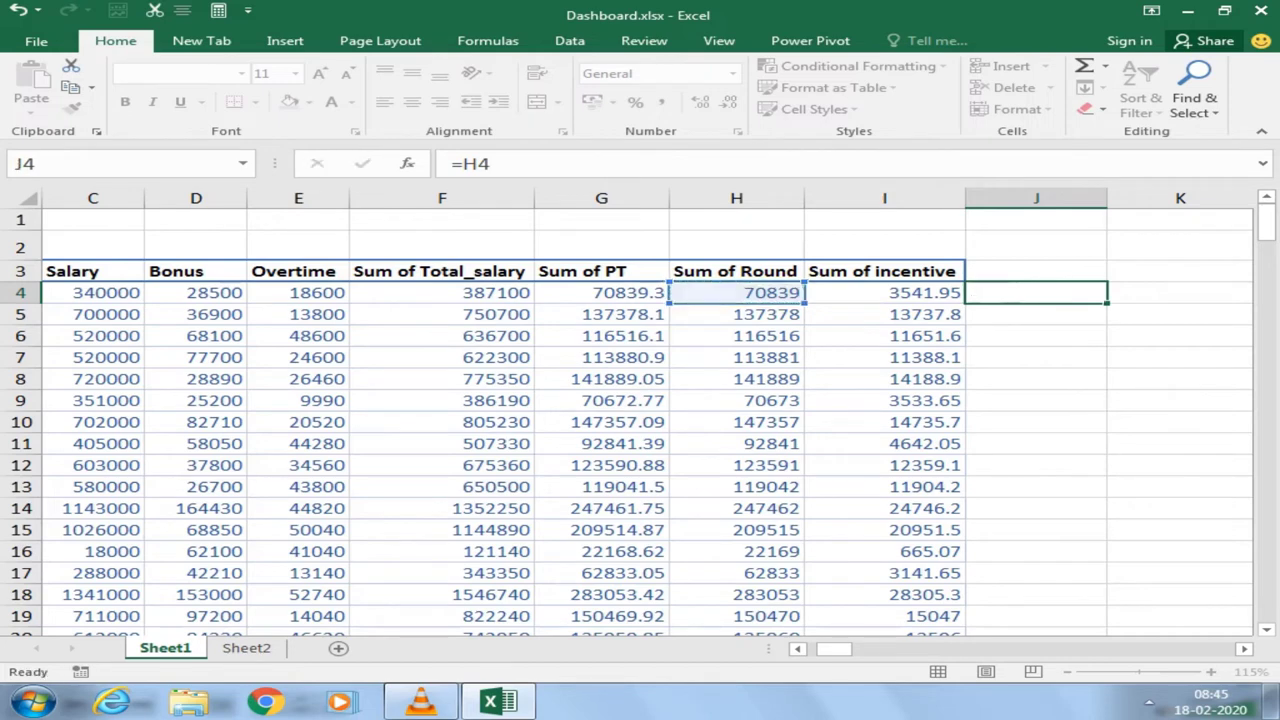
{"action": "key", "text": "Escape"}
Step: Enter the incentive rates 3%, 5% and 10% in cells J1:L1
{"action": "left_click", "coordinate": [1036, 219]}
{"action": "type", "text": "3%"}
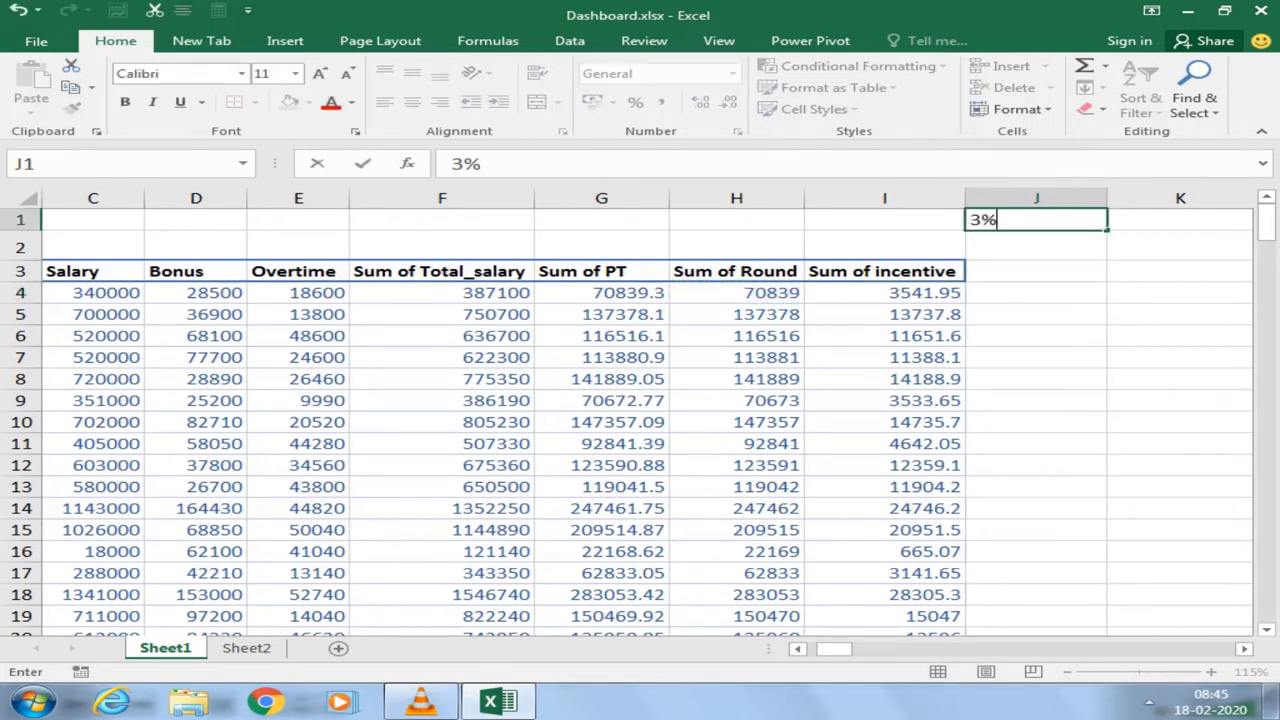
{"action": "key", "text": "Tab"}
{"action": "type", "text": "5%"}
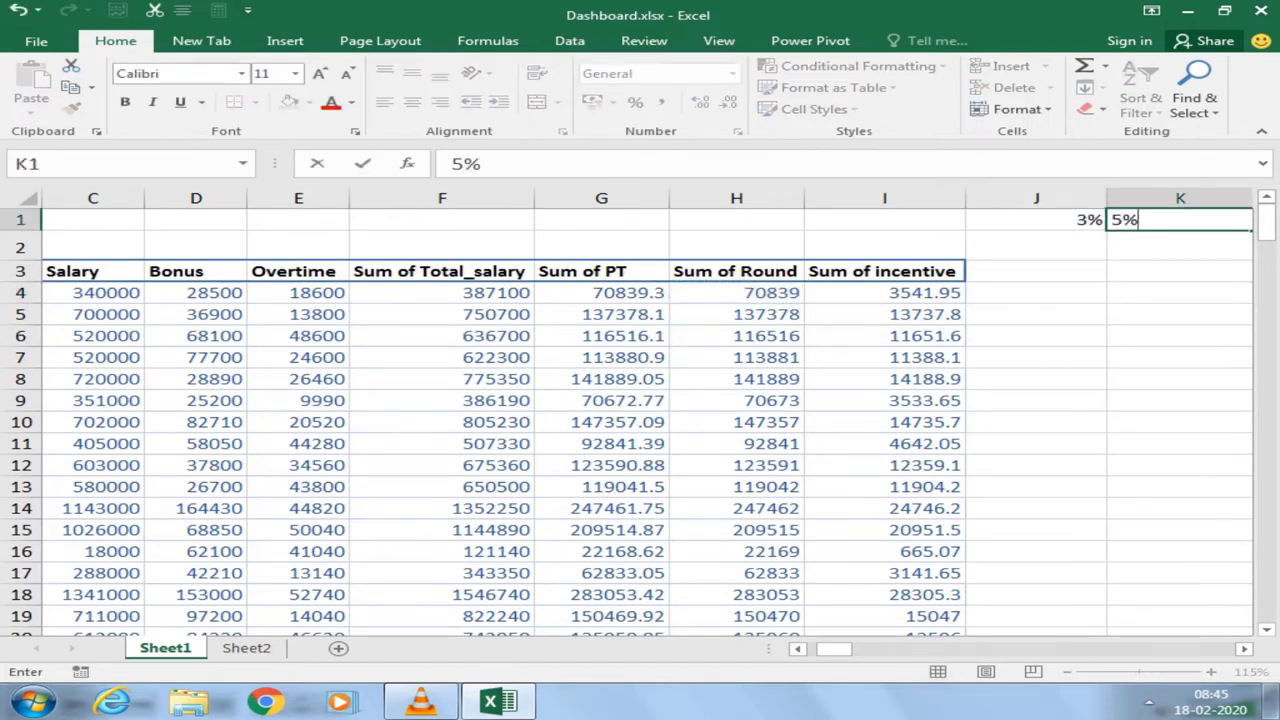
{"action": "key", "text": "Tab"}
{"action": "type", "text": "10%"}
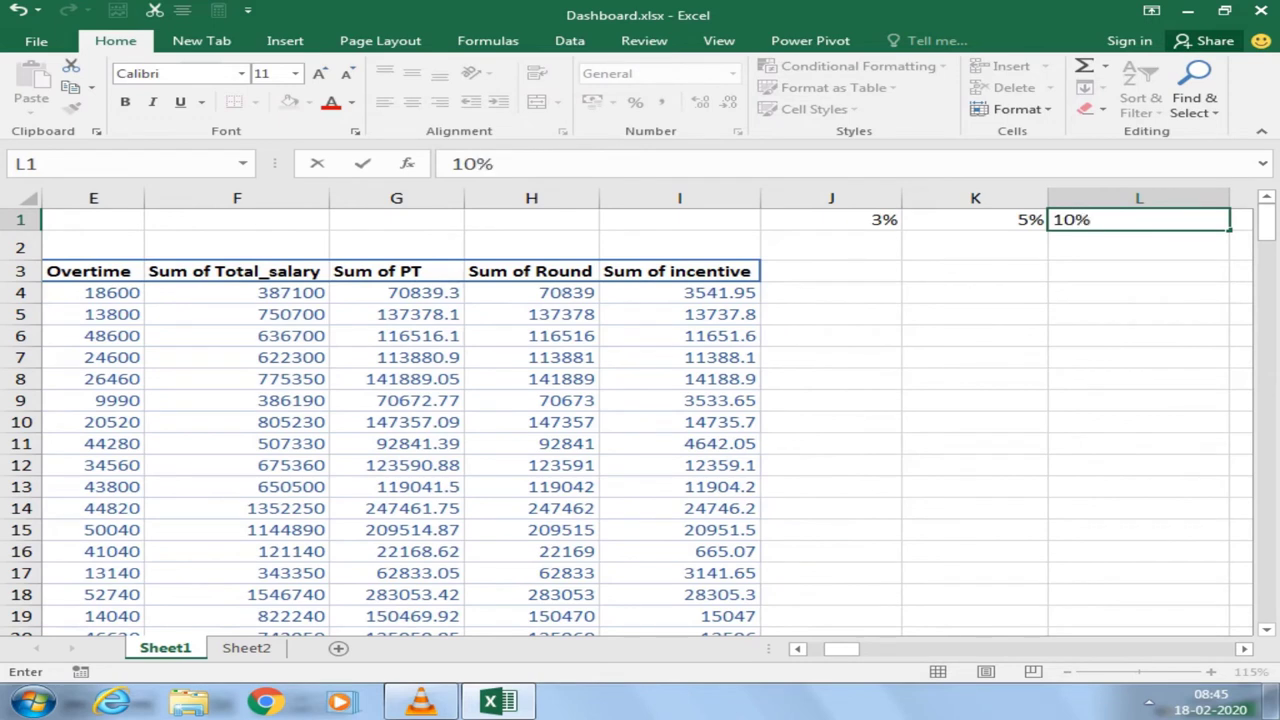
{"action": "key", "text": "Return"}
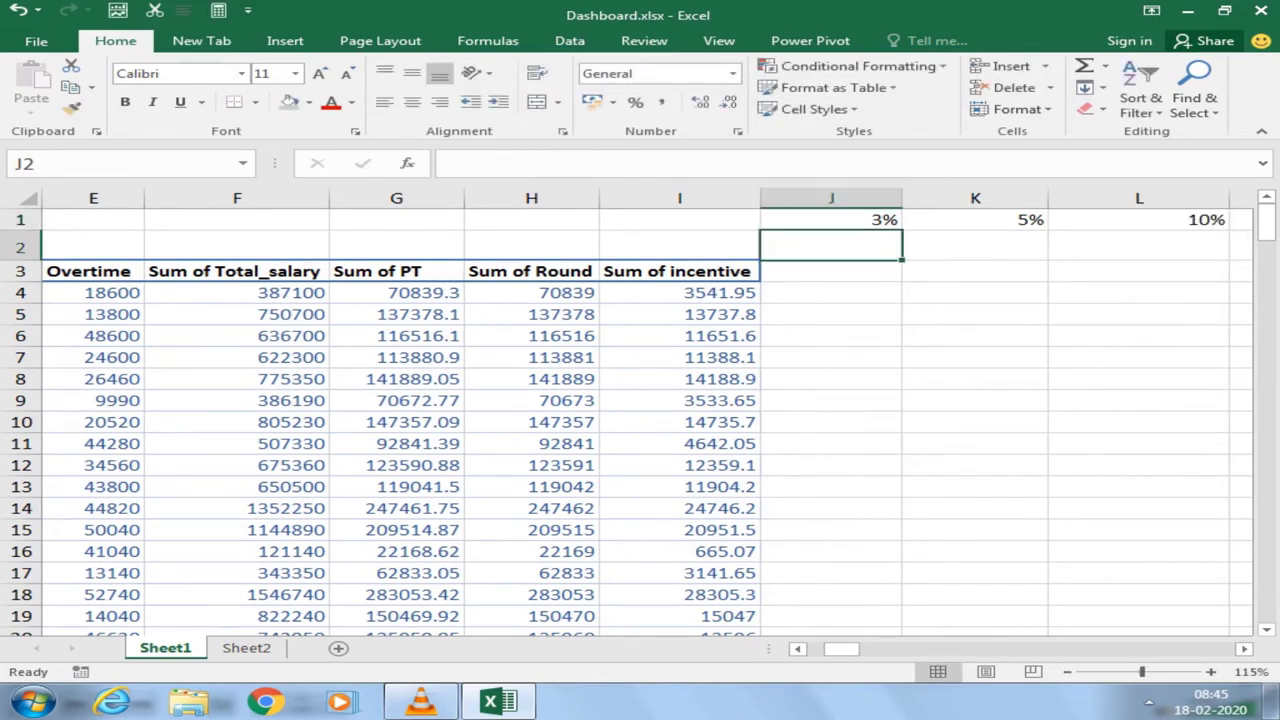
Step: Test the rates with formulas =H4*K1 in K2 and =H5*L1 in L2
{"action": "left_click_drag", "start_coordinate": [975, 247], "coordinate": [975, 220]}
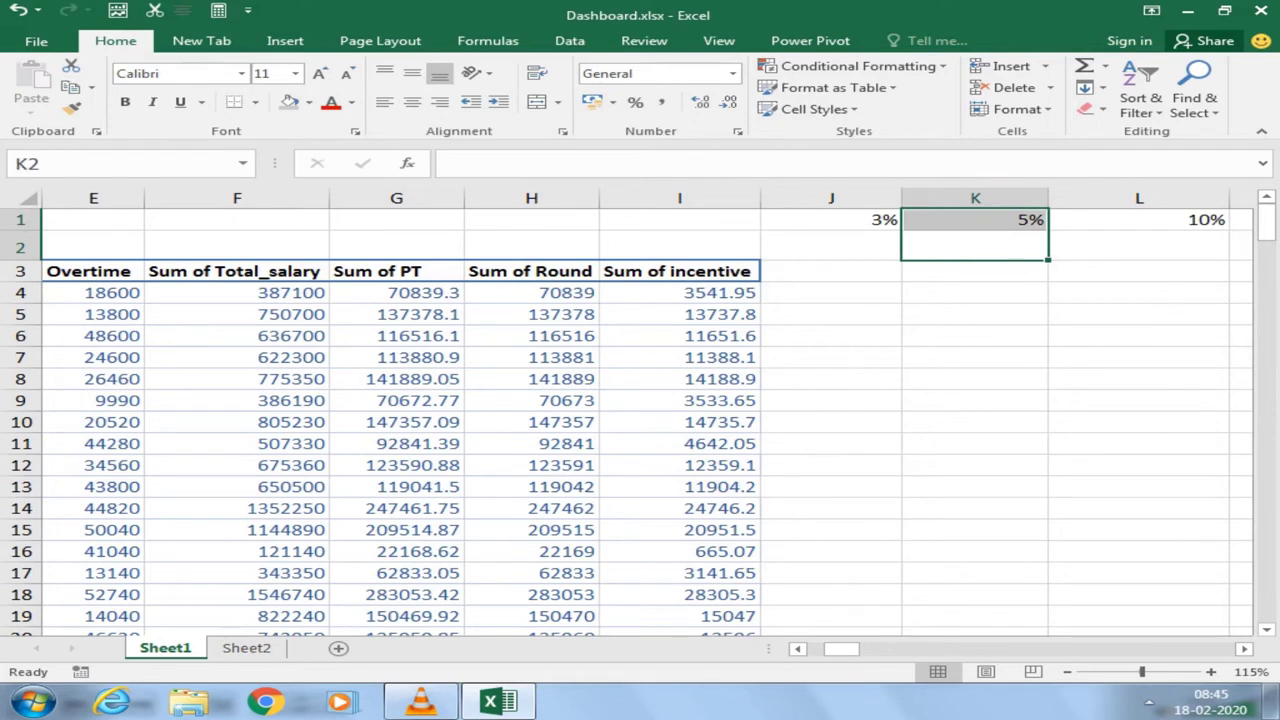
{"action": "left_click", "coordinate": [975, 247]}
{"action": "type", "text": "="}
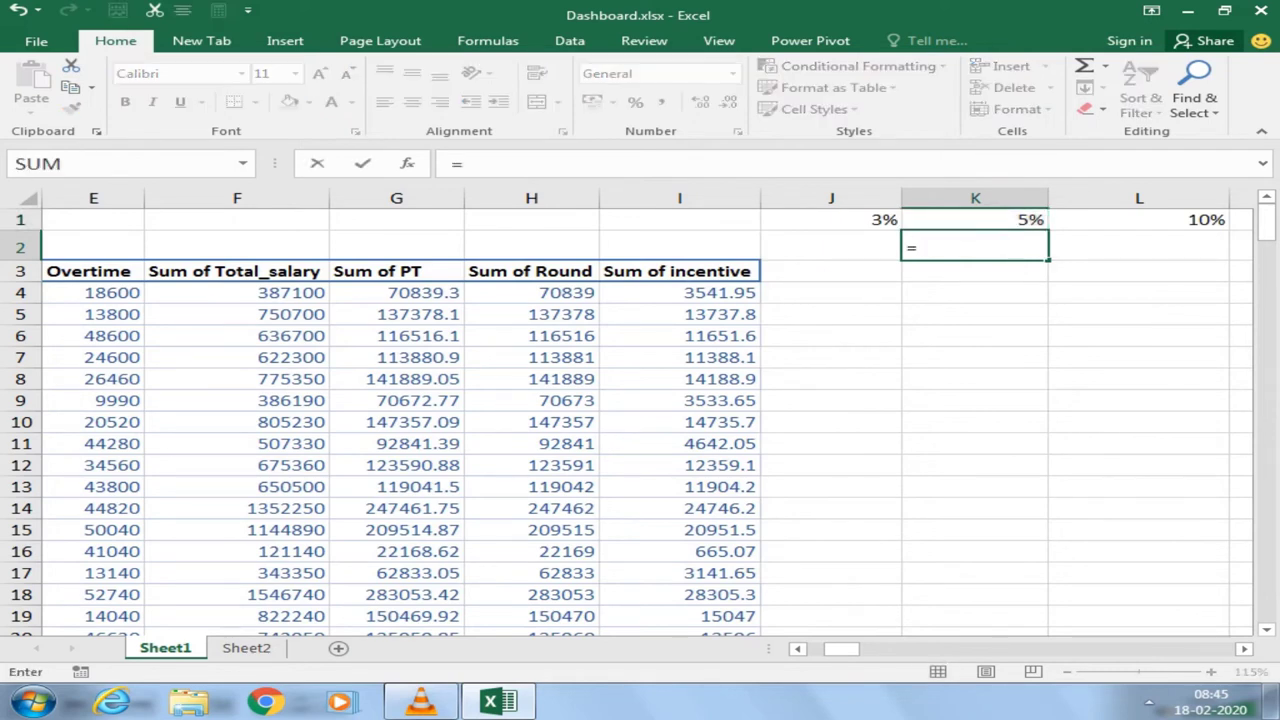
{"action": "left_click", "coordinate": [531, 292]}
{"action": "type", "text": "*"}
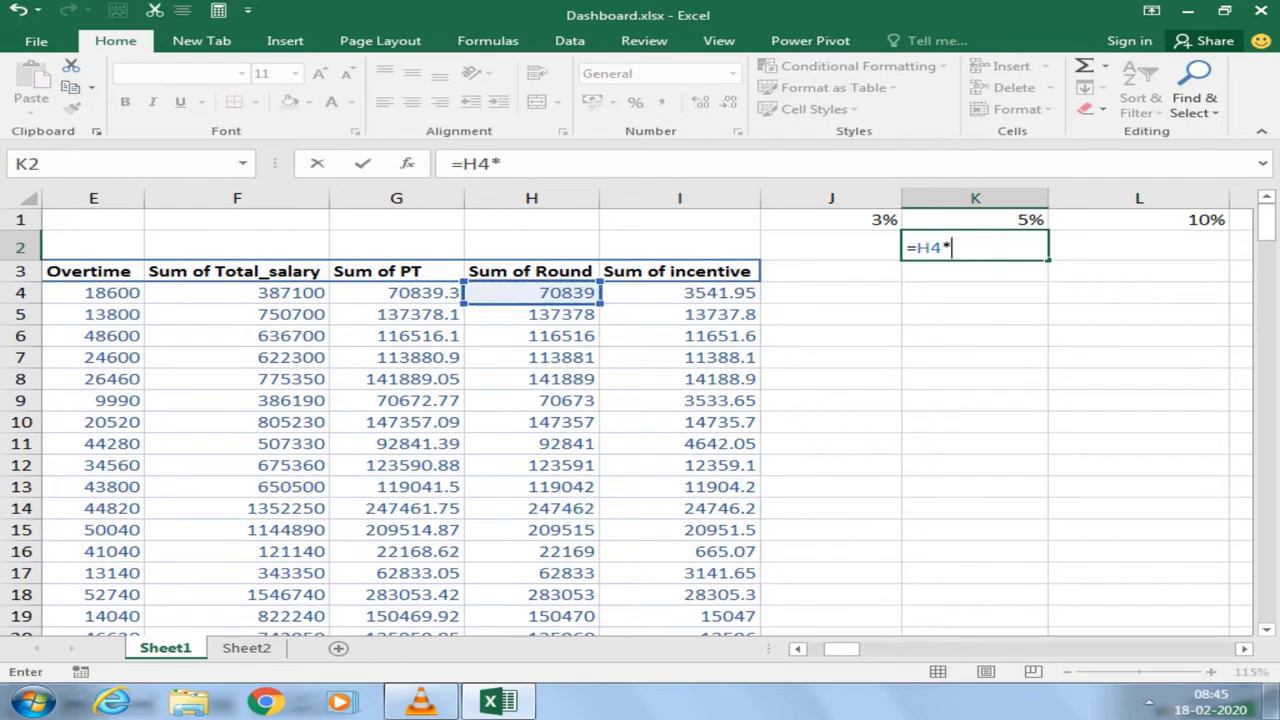
{"action": "left_click", "coordinate": [975, 220]}
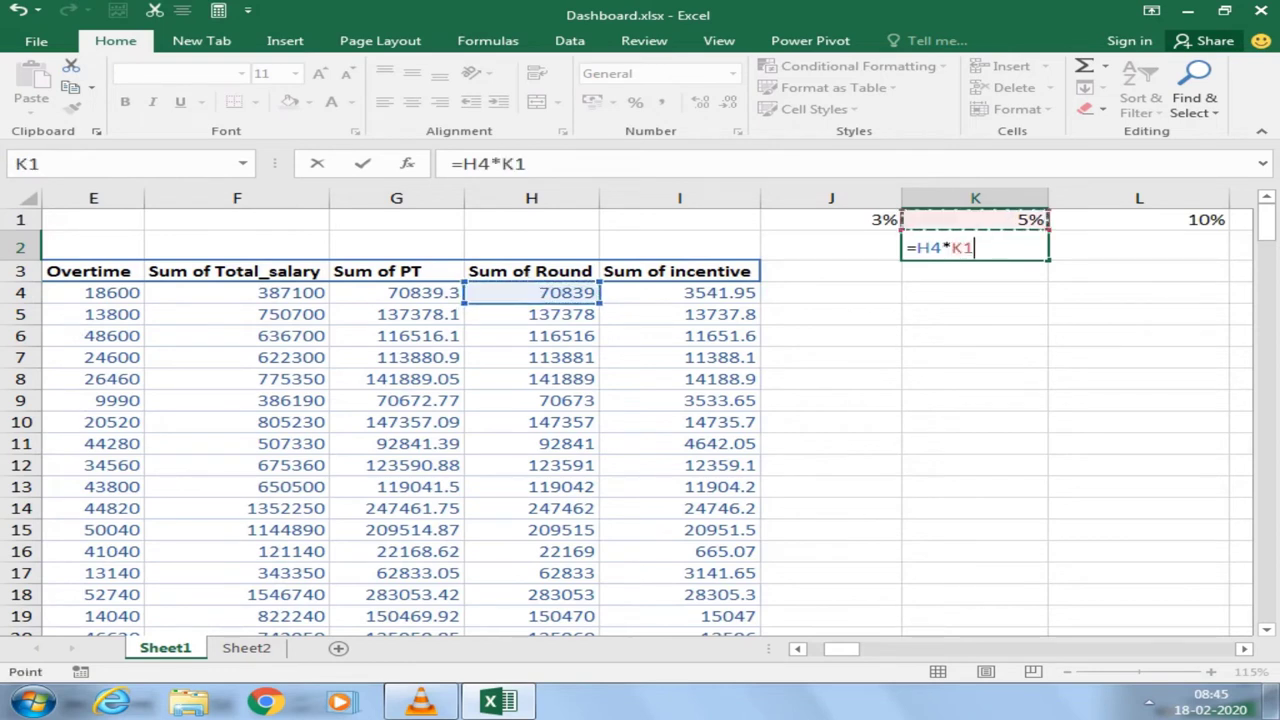
{"action": "key", "text": "Return"}
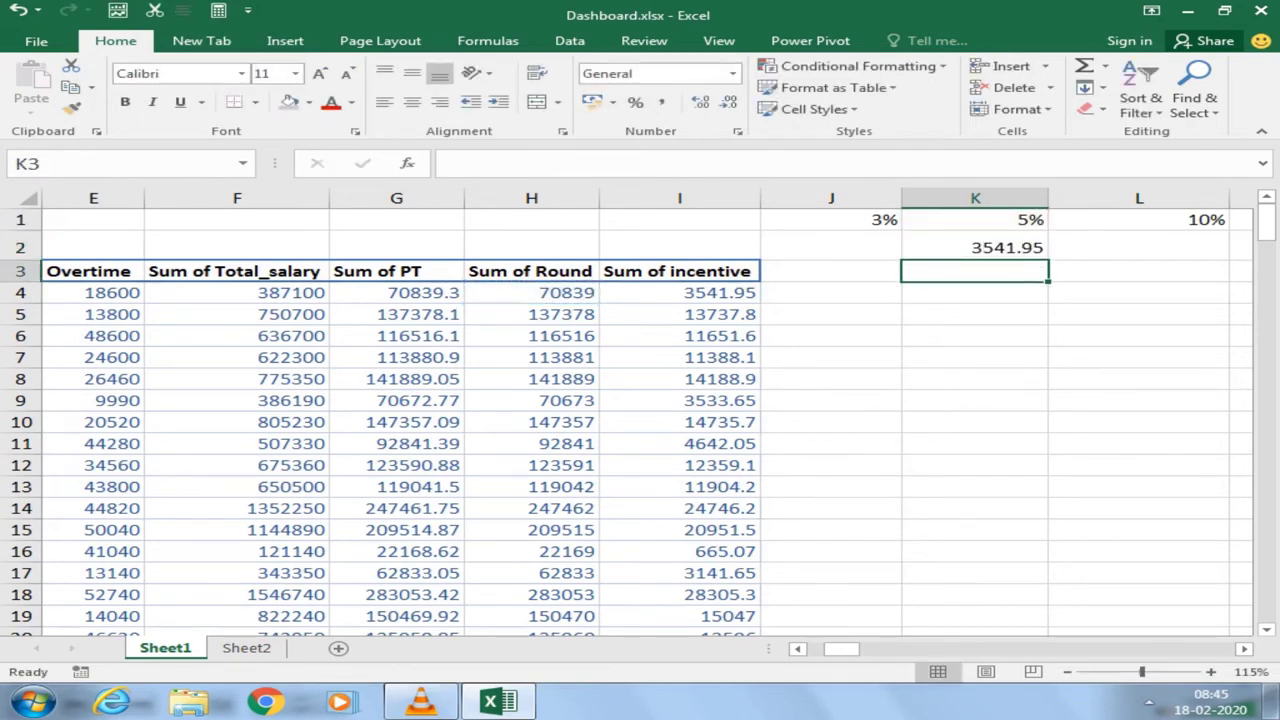
{"action": "left_click", "coordinate": [975, 247]}
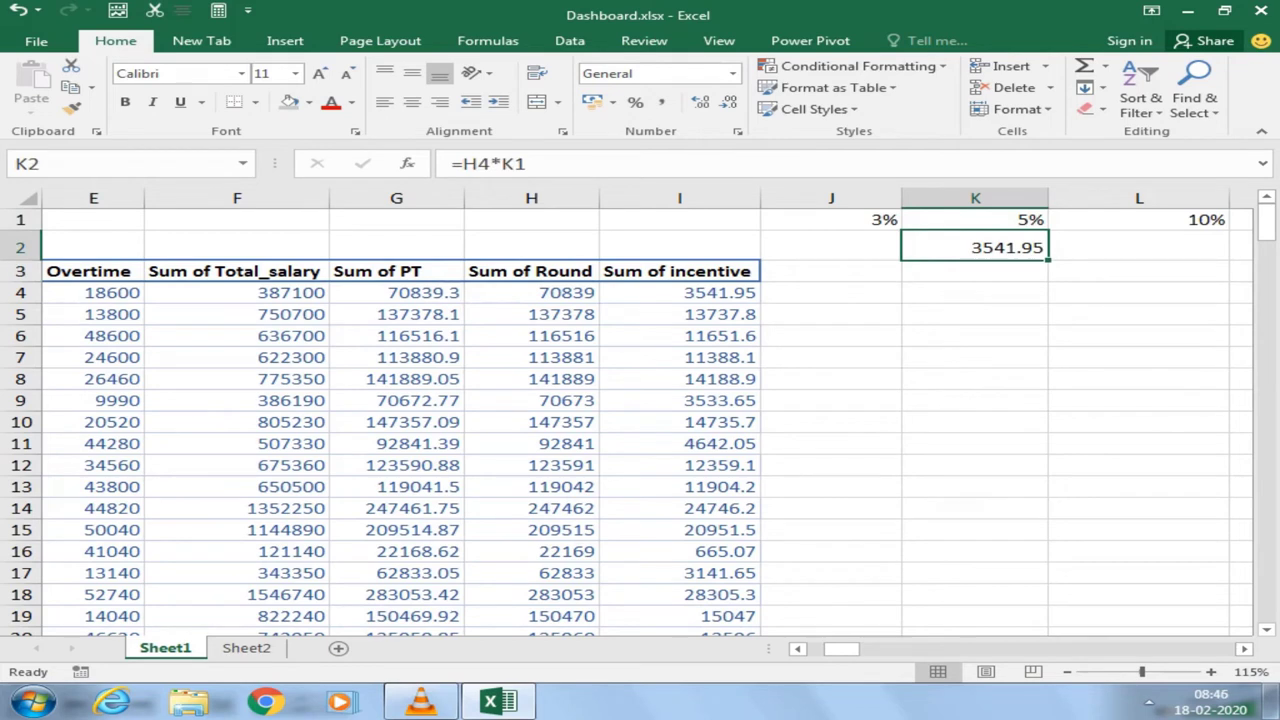
{"action": "left_click", "coordinate": [1139, 247]}
{"action": "type", "text": "="}
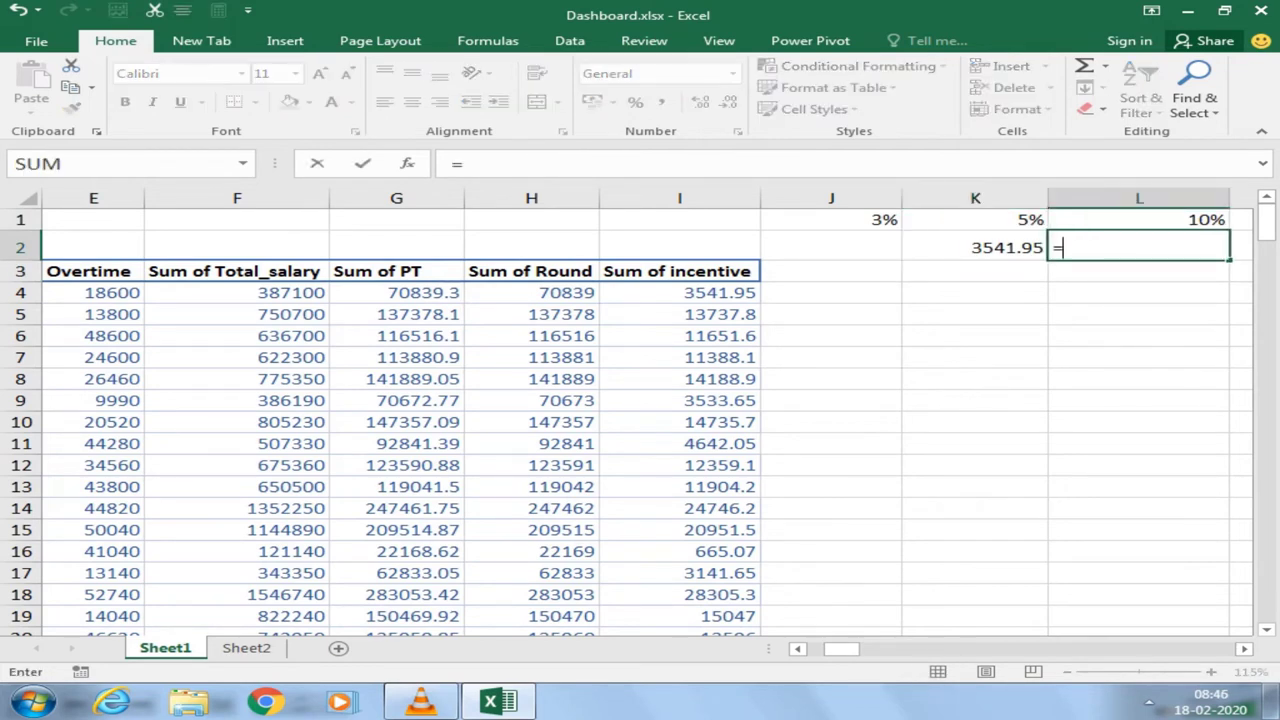
{"action": "left_click", "coordinate": [531, 314]}
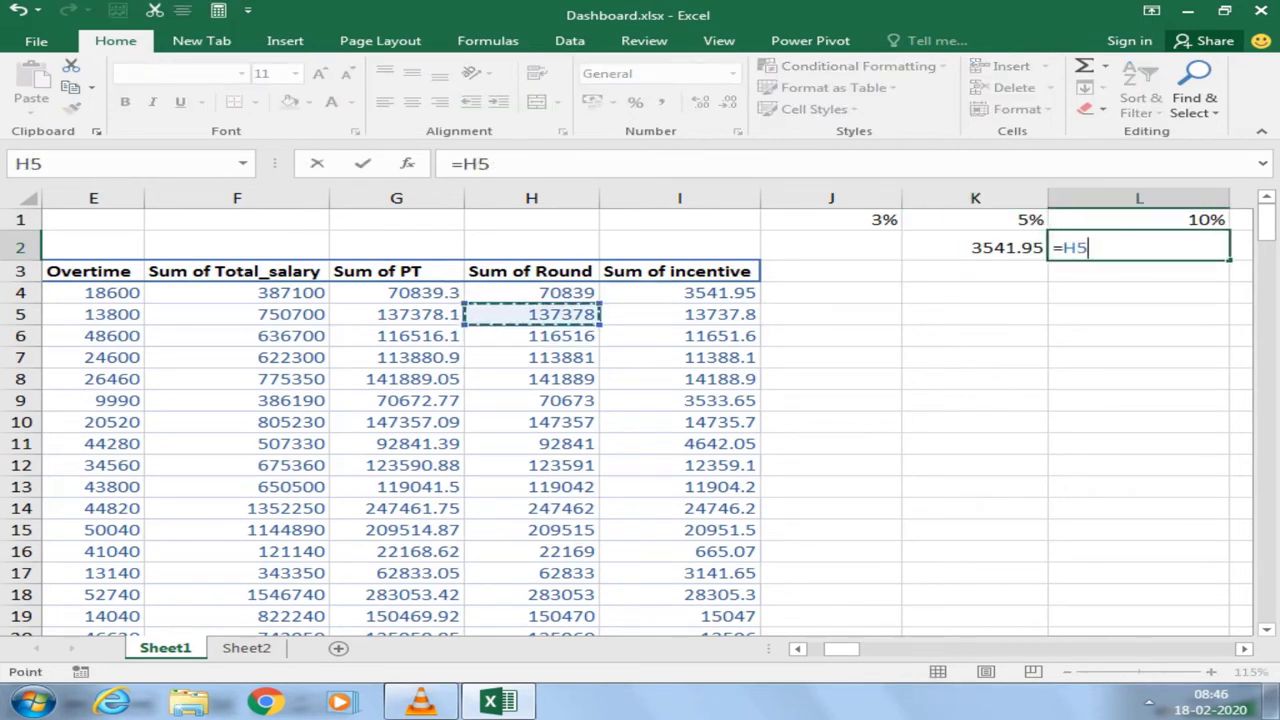
{"action": "type", "text": "*"}
{"action": "key", "text": "Up"}
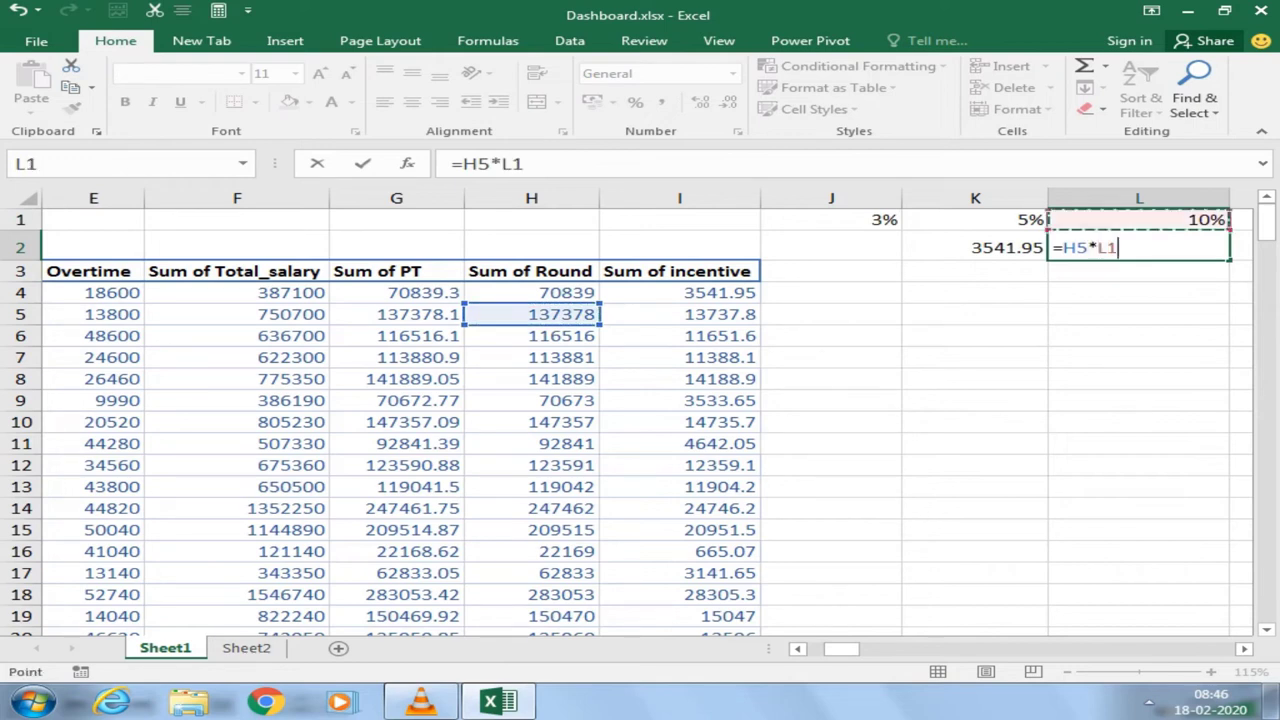
{"action": "key", "text": "Return"}
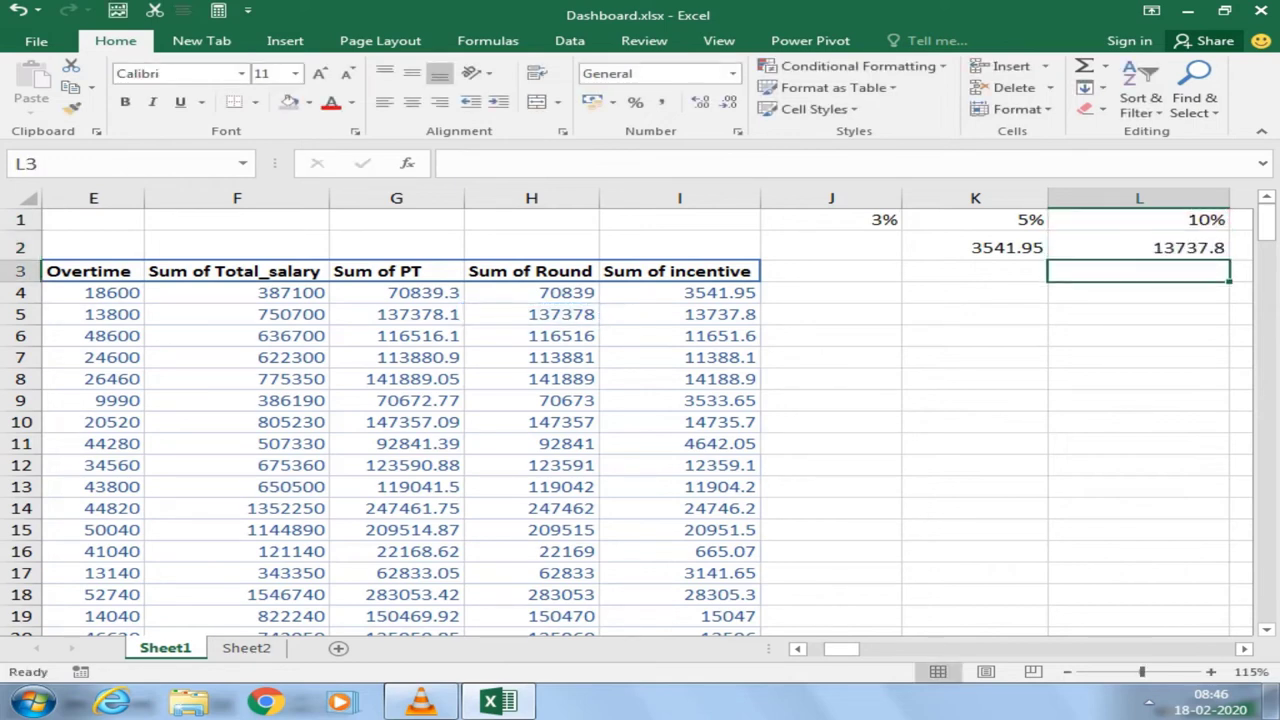
Step: Clear the two test calculations in K2:L2, keeping the rates
{"action": "left_click_drag", "start_coordinate": [830, 219], "coordinate": [1138, 247]}
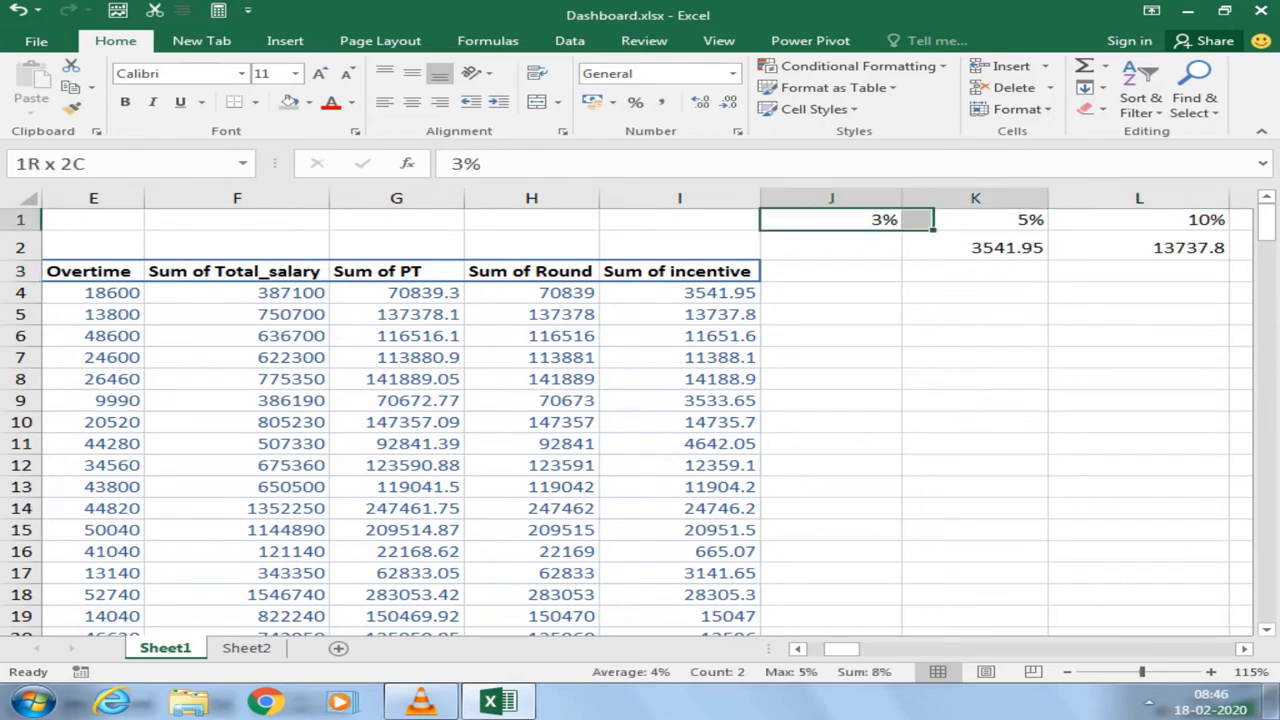
{"action": "left_click_drag", "start_coordinate": [975, 247], "coordinate": [1138, 247]}
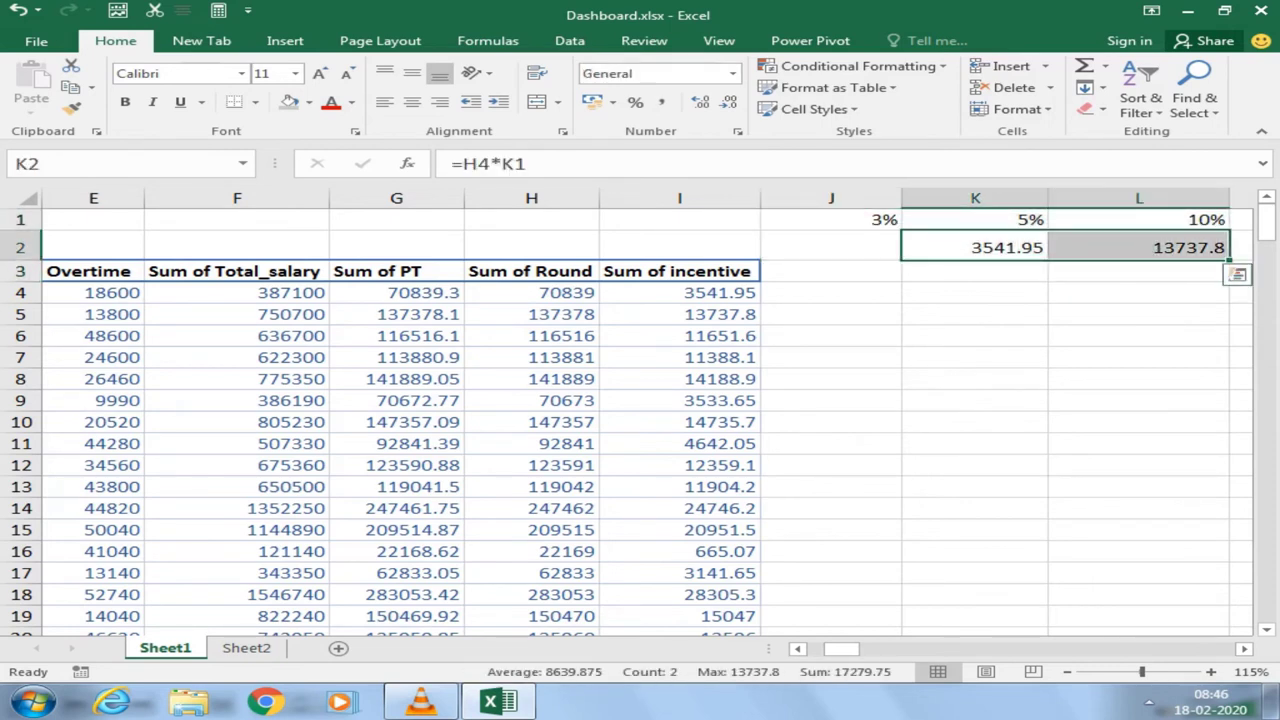
{"action": "key", "text": "Delete"}
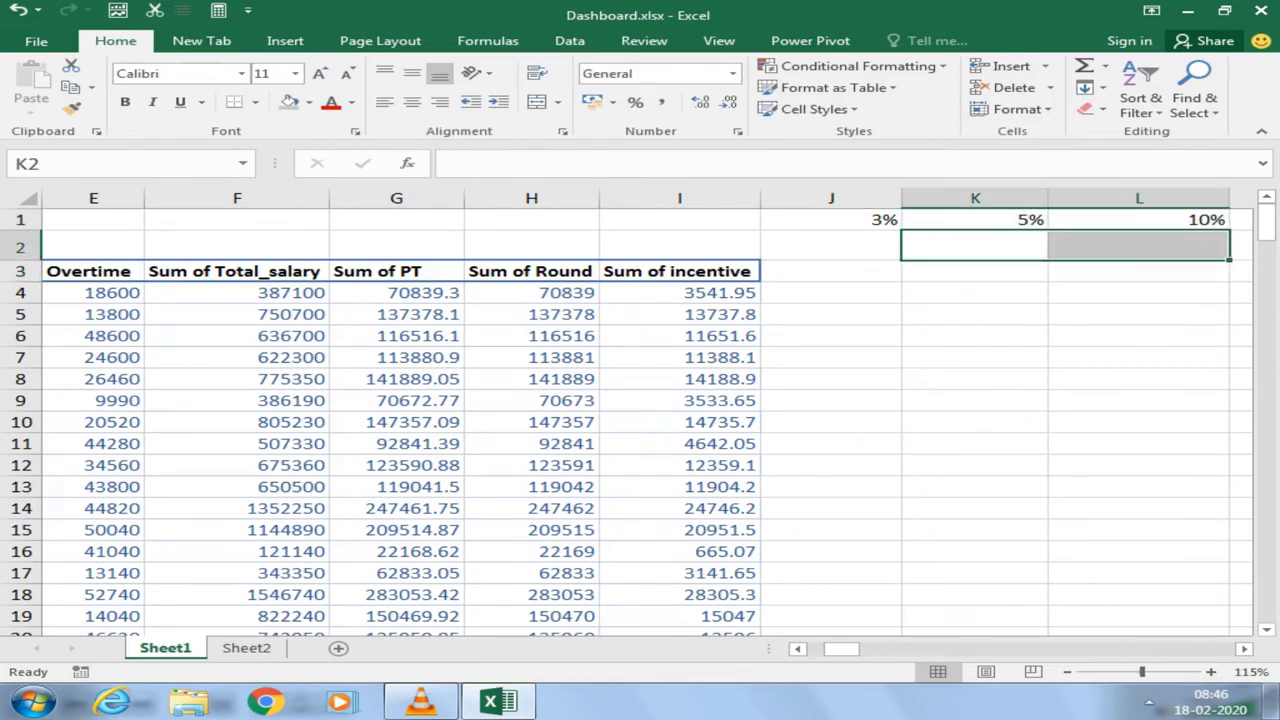
{"action": "left_click_drag", "start_coordinate": [841, 649], "coordinate": [825, 649]}
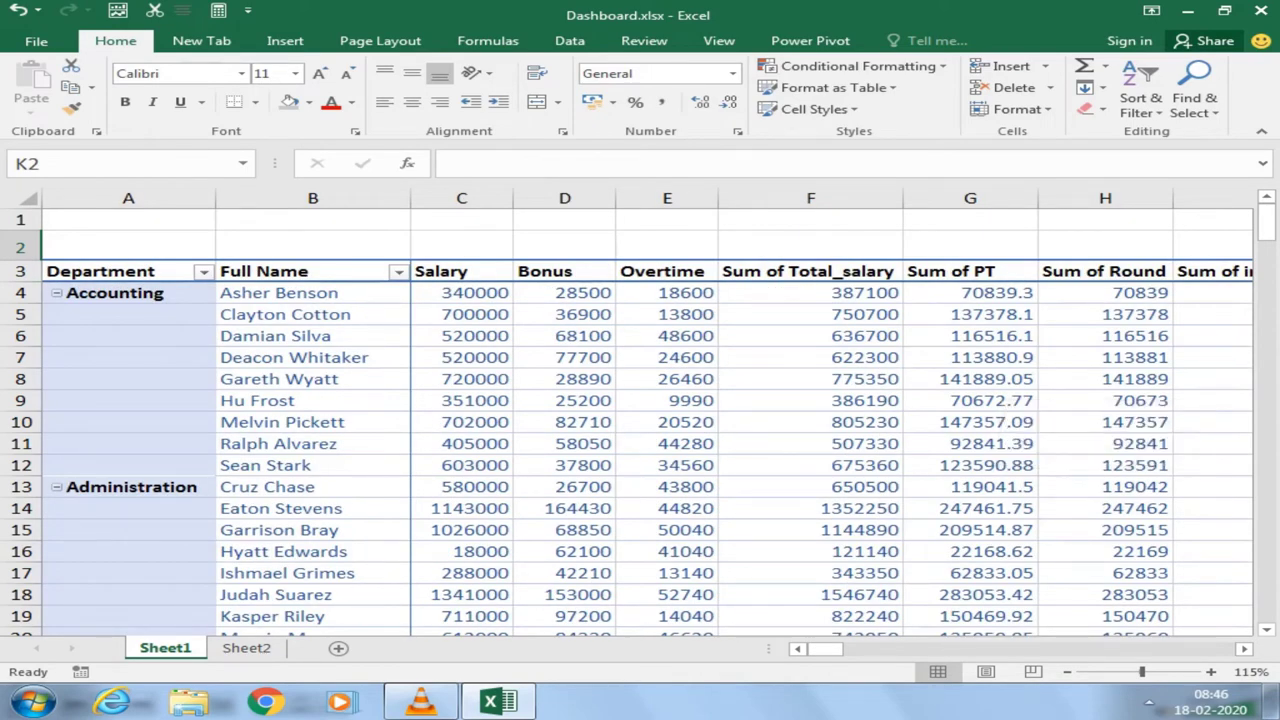
Step: From a pivot table cell, turn on the Field List under PivotTable Analyze > Show
{"action": "scroll", "coordinate": [640, 420], "scroll_direction": "down", "scroll_amount": 2}
{"action": "scroll", "coordinate": [640, 420], "scroll_direction": "down", "scroll_amount": 1}
{"action": "scroll", "coordinate": [640, 420], "scroll_direction": "up", "scroll_amount": 3}
{"action": "left_click", "coordinate": [312, 465]}
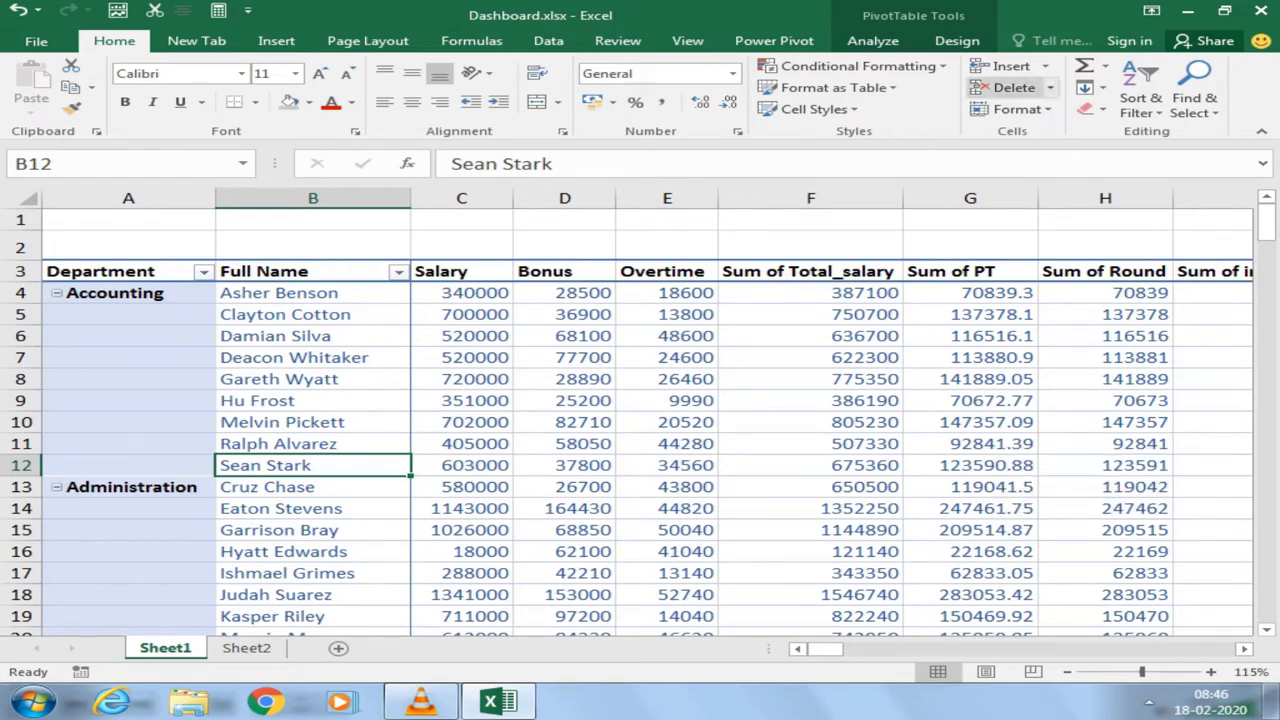
{"action": "left_click", "coordinate": [873, 40]}
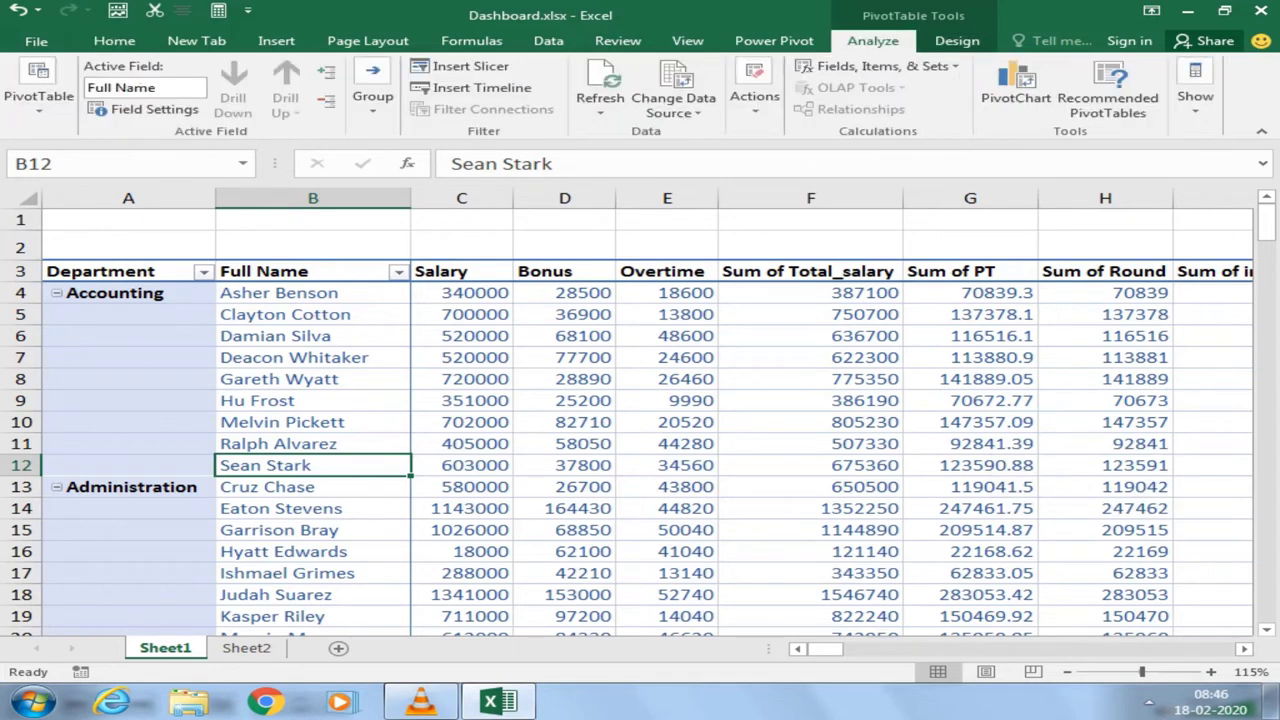
{"action": "left_click", "coordinate": [1195, 90]}
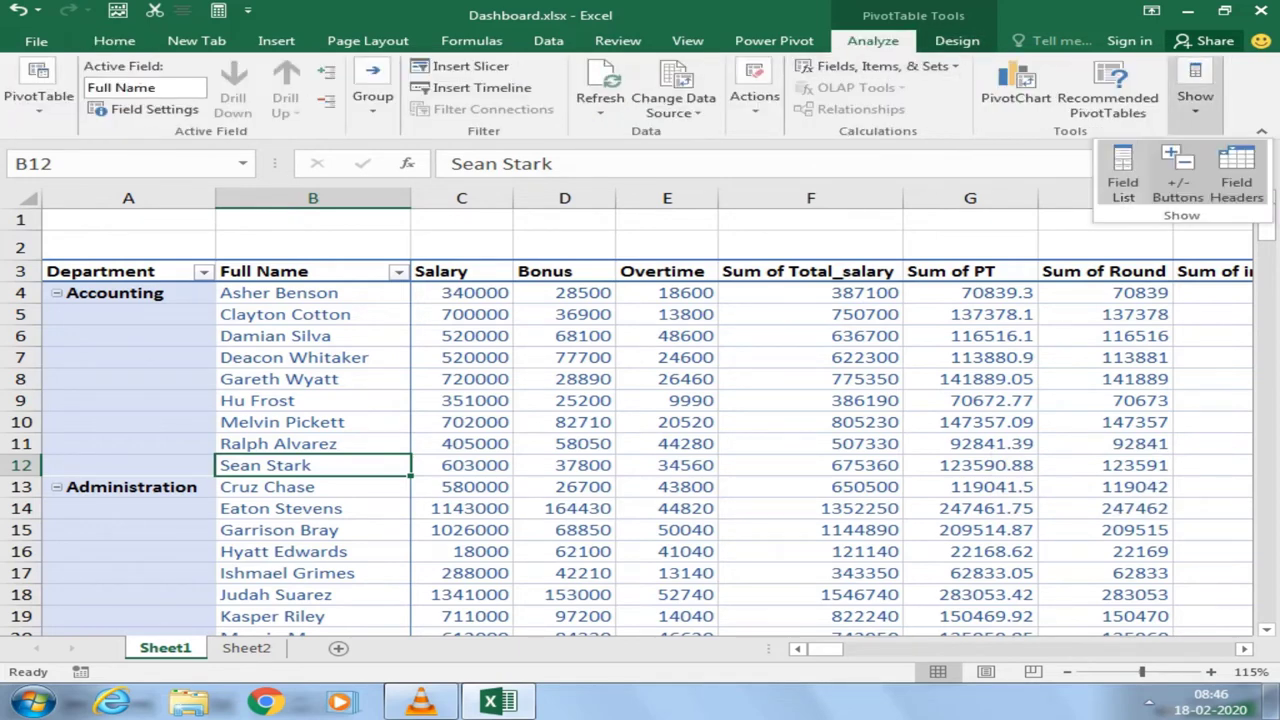
{"action": "left_click", "coordinate": [1123, 175]}
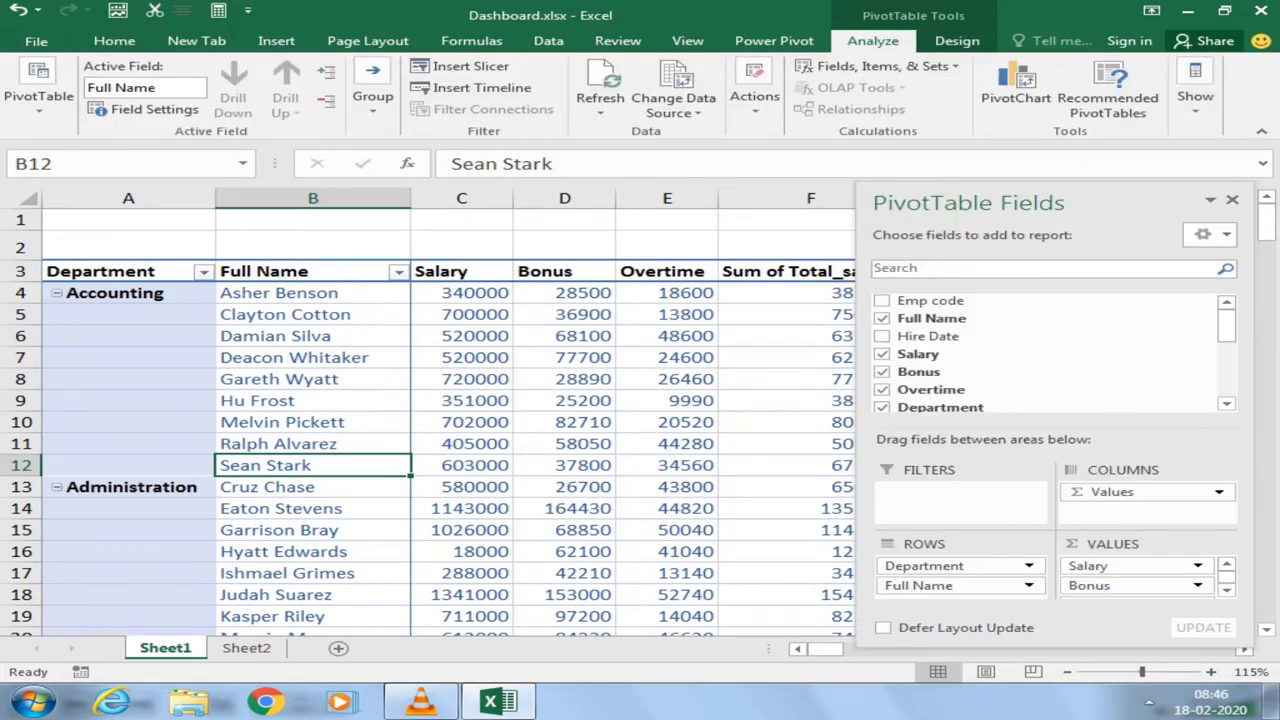
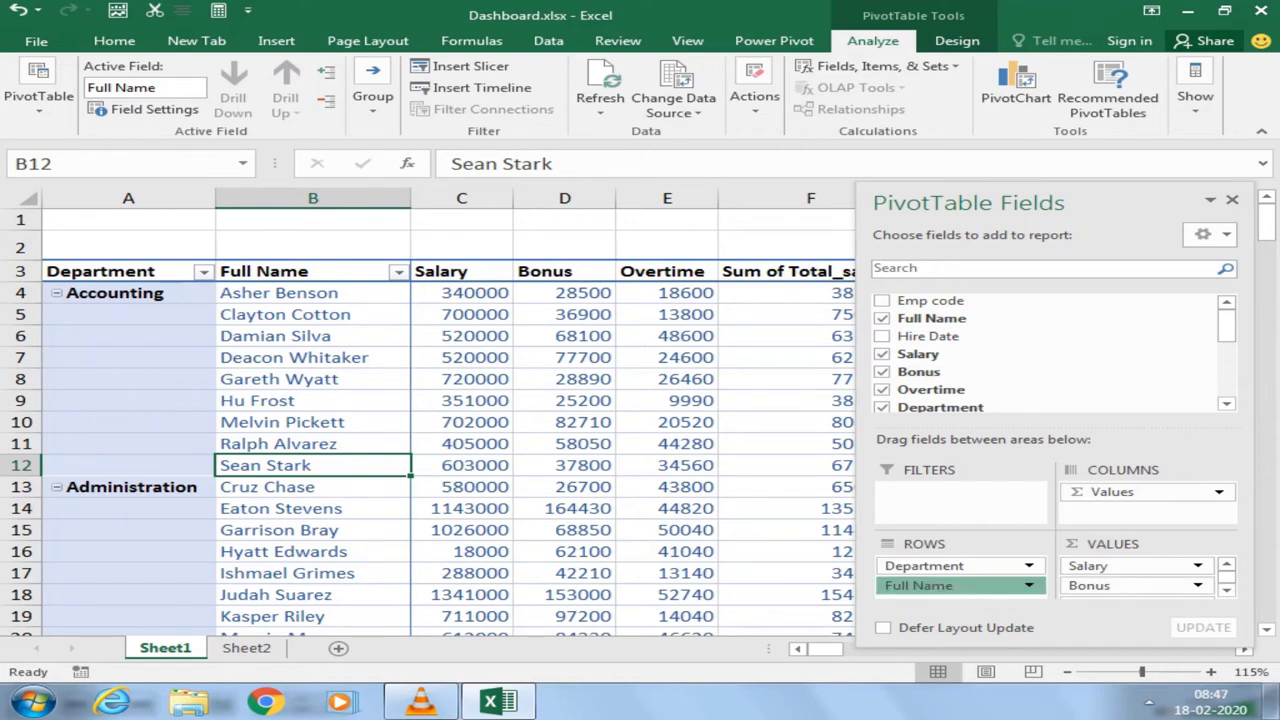
Step: Remove Full Name, Bonus, Overtime, Total_salary, PT, Round and incentive from the pivot, keeping Salary
{"action": "left_click_drag", "start_coordinate": [960, 585], "coordinate": [700, 450]}
{"action": "left_click_drag", "start_coordinate": [1090, 585], "coordinate": [700, 450]}
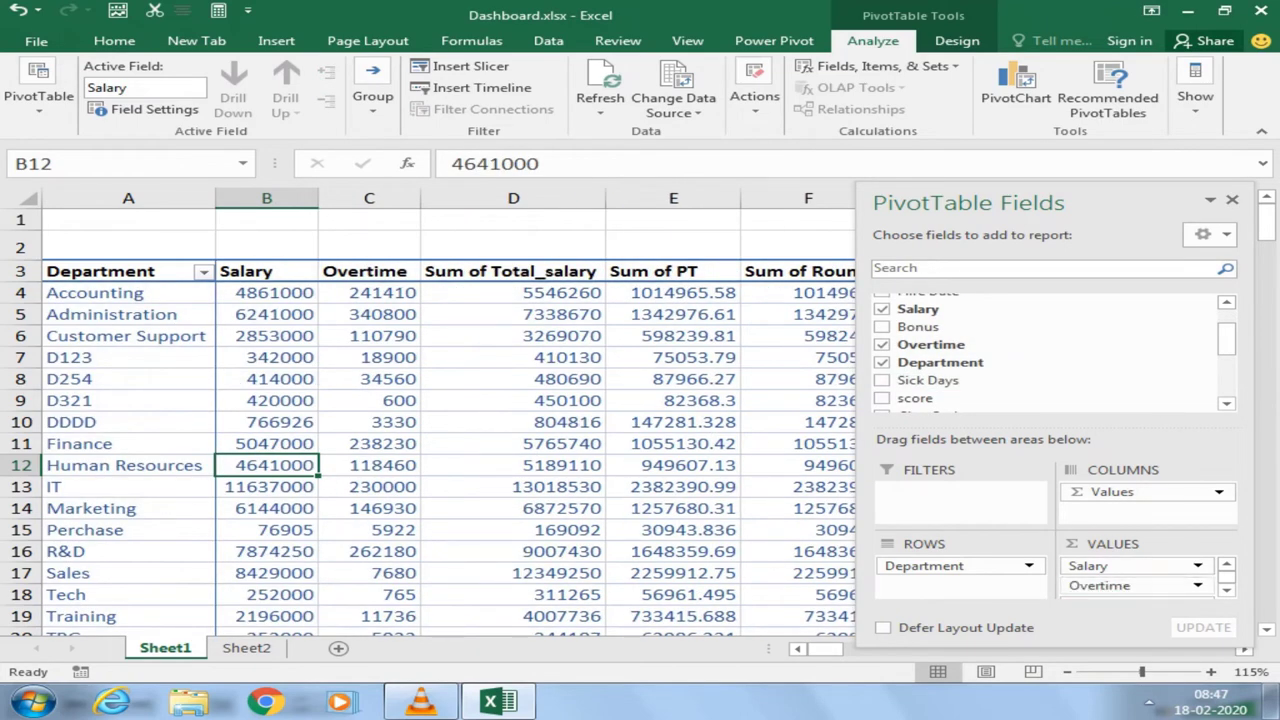
{"action": "left_click_drag", "start_coordinate": [1100, 585], "coordinate": [960, 500]}
{"action": "left_click_drag", "start_coordinate": [1100, 585], "coordinate": [960, 500]}
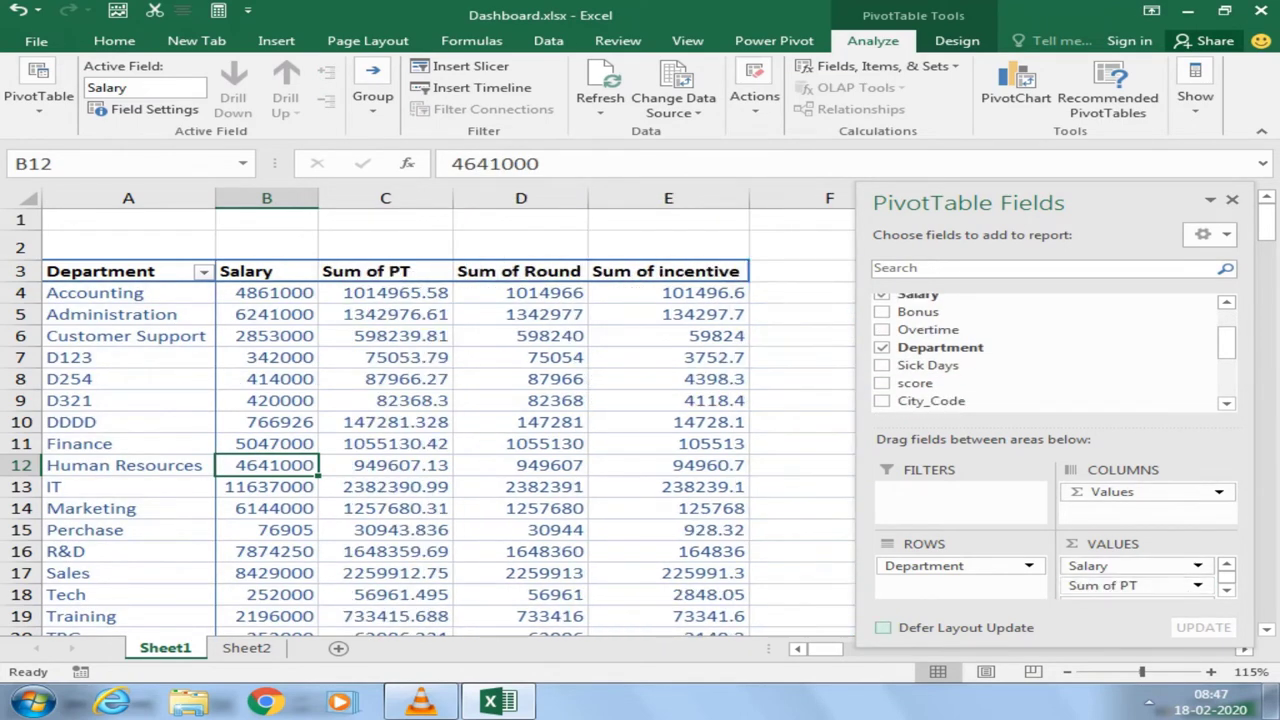
{"action": "left_click_drag", "start_coordinate": [1100, 585], "coordinate": [960, 500]}
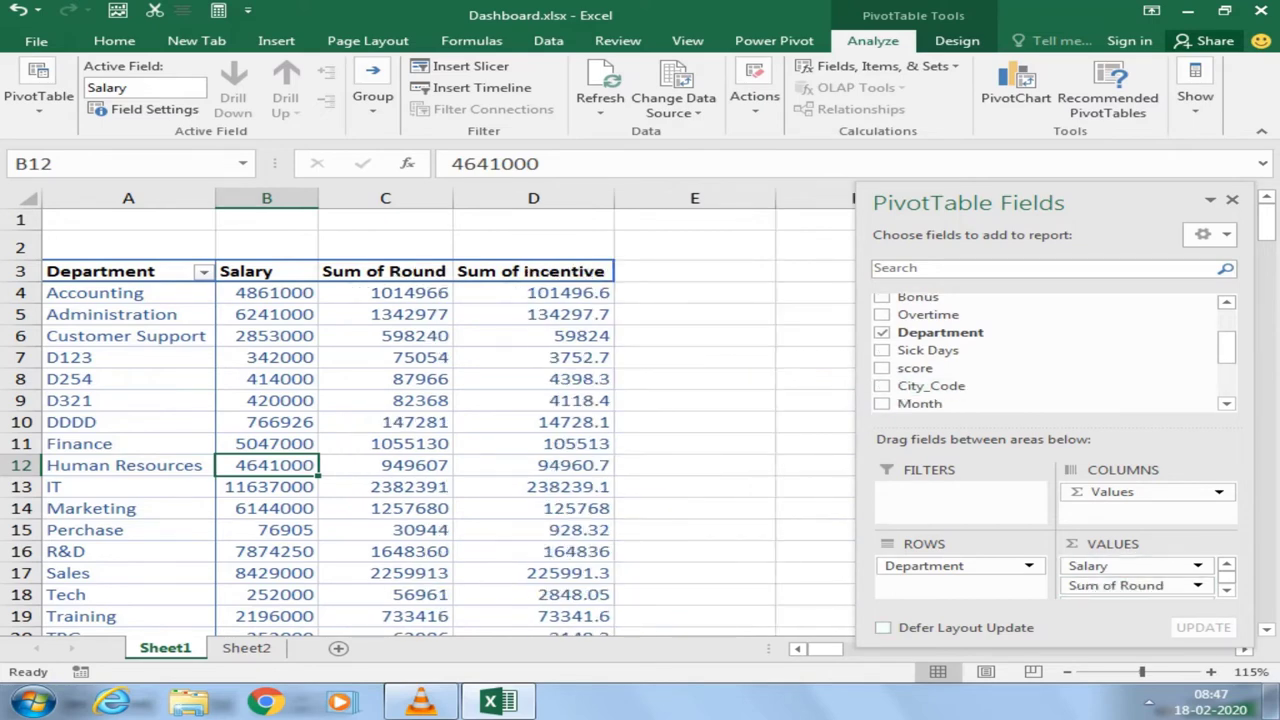
{"action": "left_click_drag", "start_coordinate": [1100, 585], "coordinate": [960, 500]}
{"action": "left_click_drag", "start_coordinate": [1124, 585], "coordinate": [960, 500]}
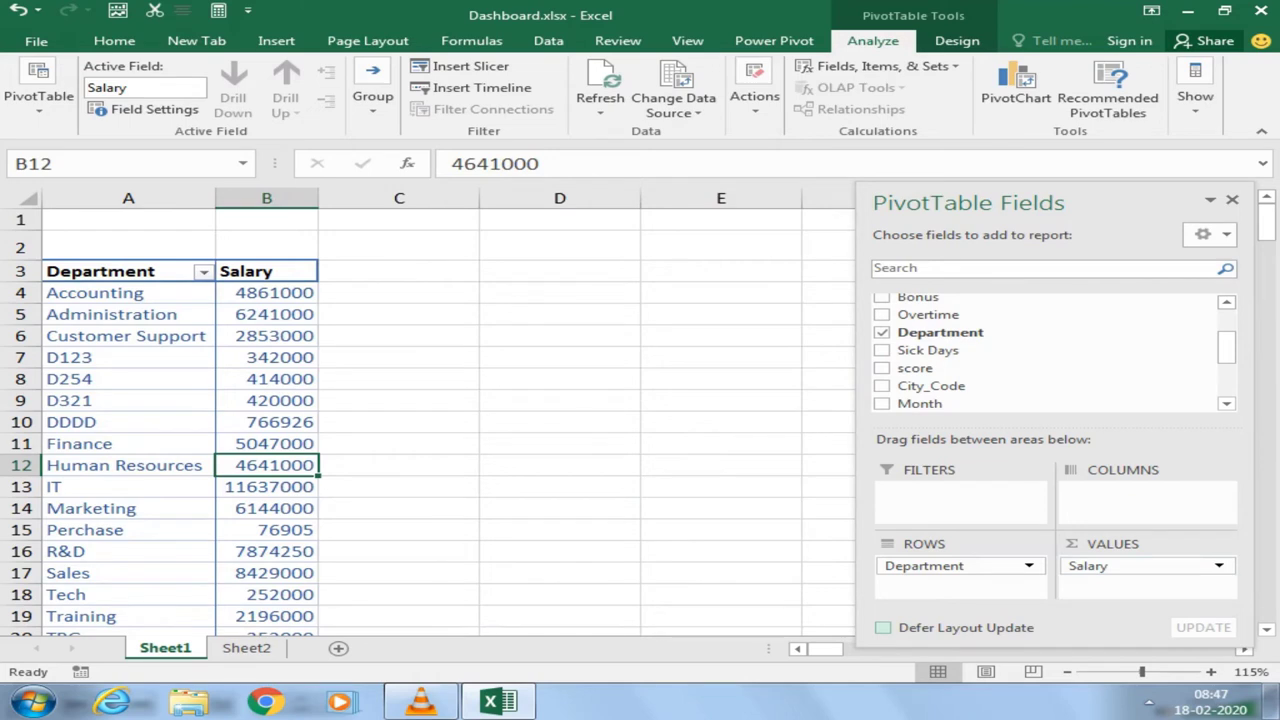
Step: Select the department names in column A of the pivot table
{"action": "left_click", "coordinate": [398, 486]}
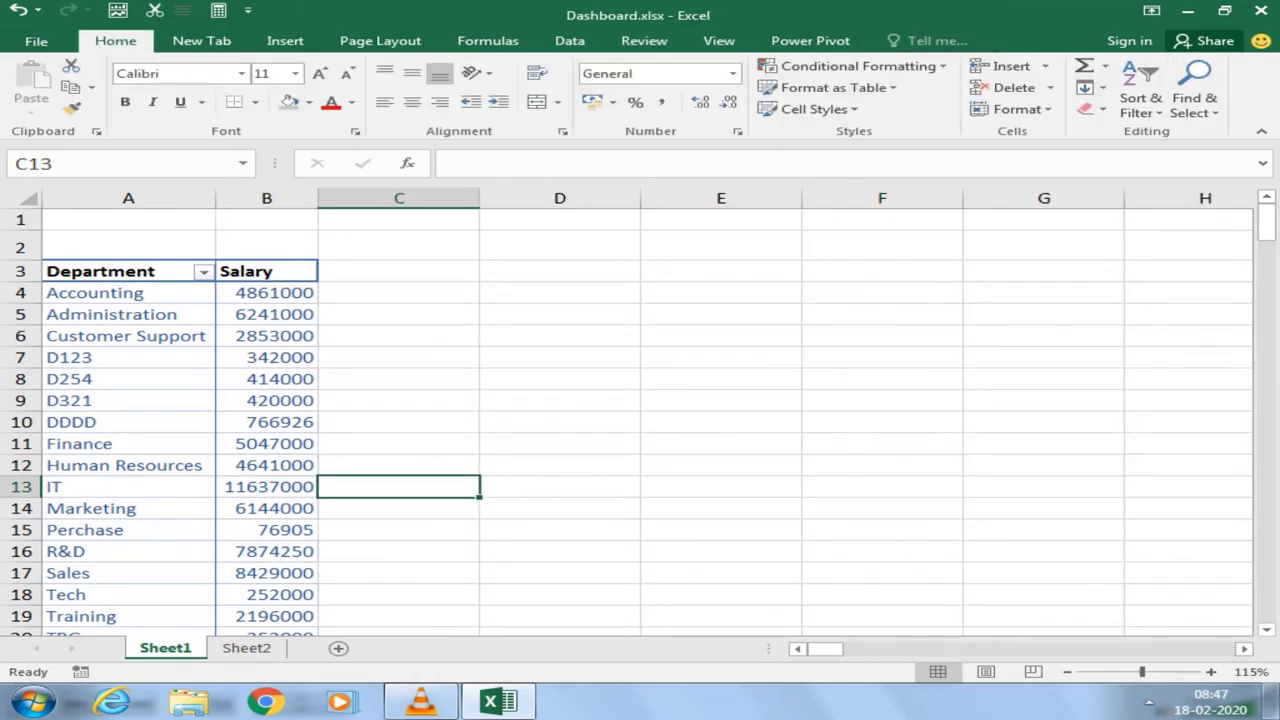
{"action": "left_click", "coordinate": [110, 530]}
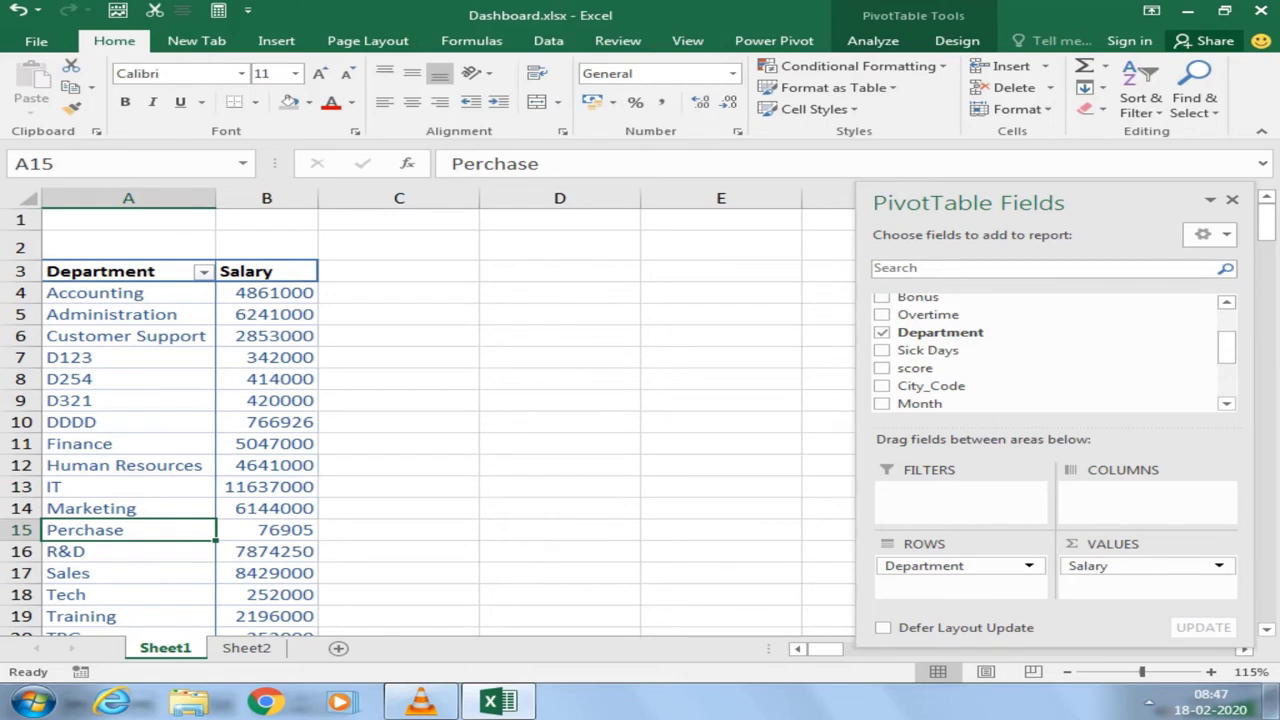
{"action": "left_click_drag", "start_coordinate": [95, 293], "coordinate": [95, 530]}
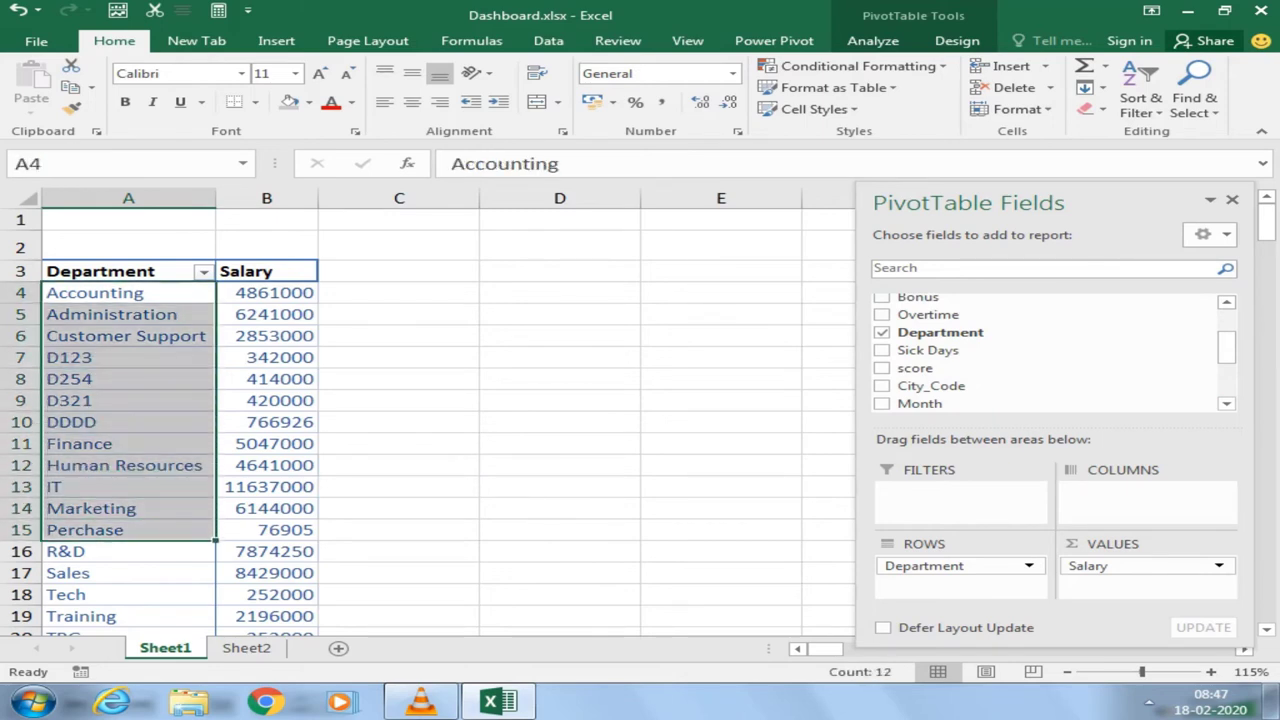
Step: Select departments D123, D254, D321 and DDDD and group them together as Group1
{"action": "left_click", "coordinate": [266, 422]}
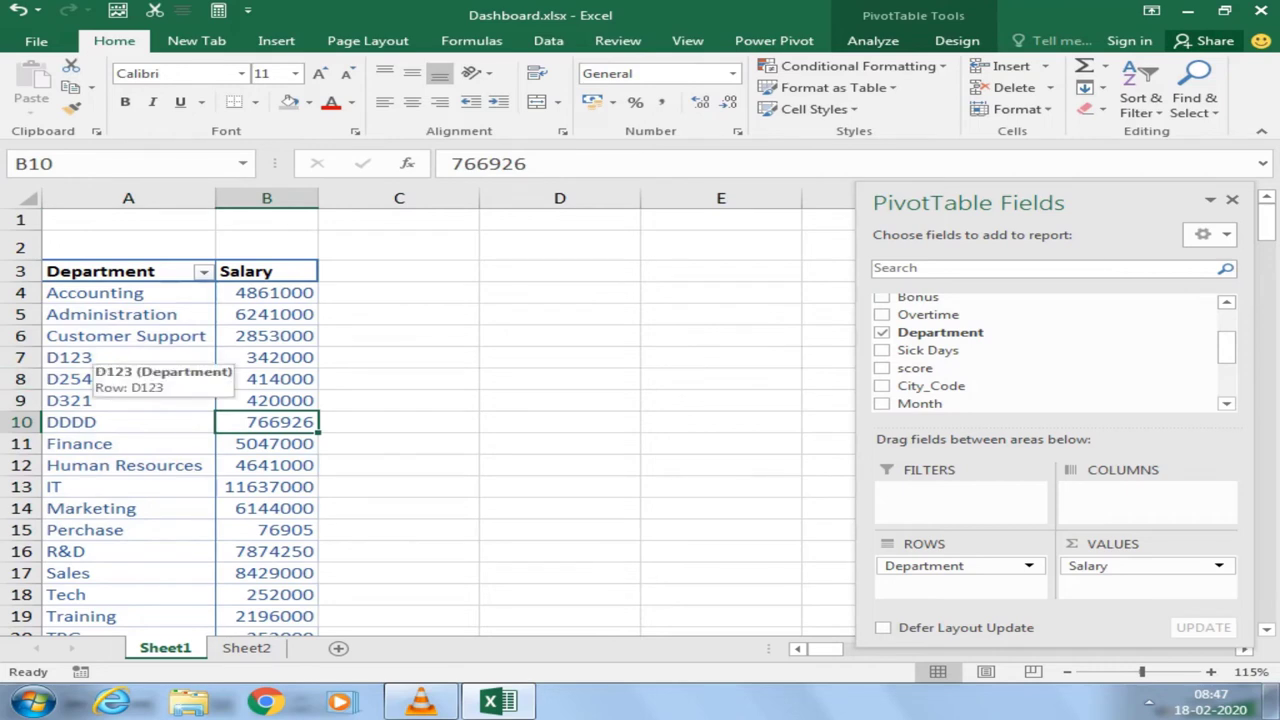
{"action": "left_click_drag", "start_coordinate": [70, 357], "coordinate": [70, 400]}
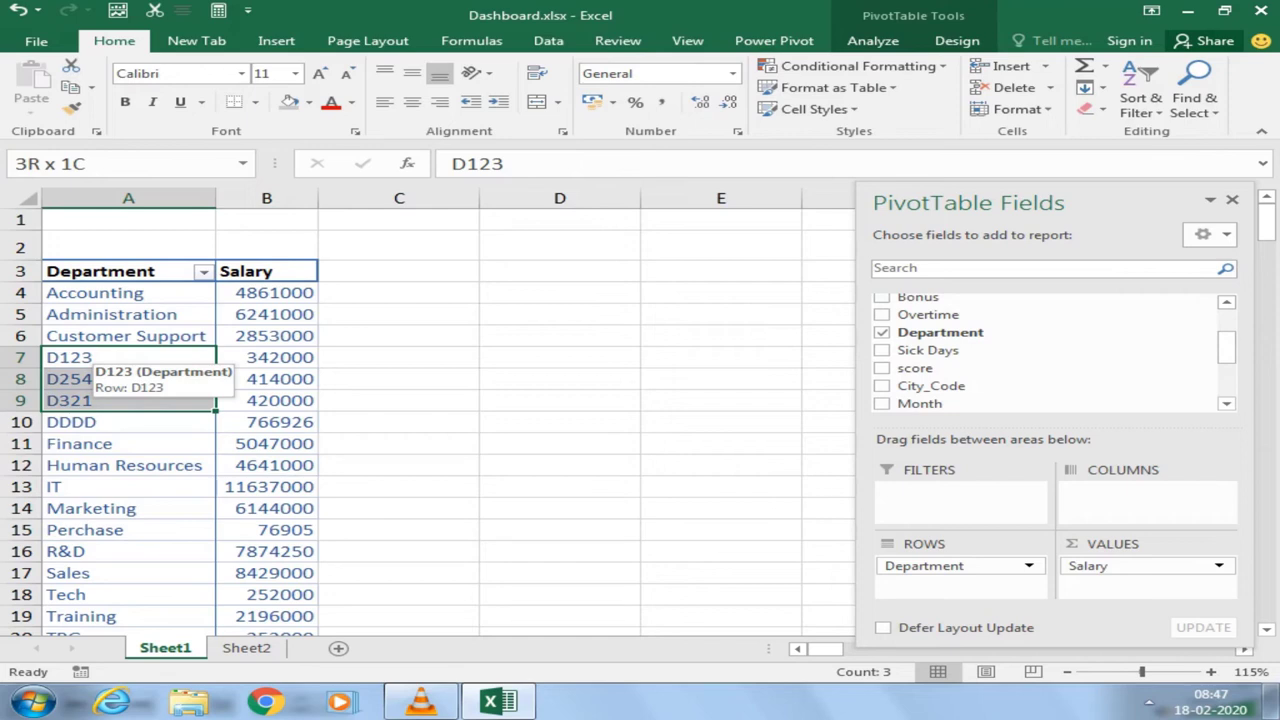
{"action": "left_click_drag", "start_coordinate": [70, 400], "coordinate": [70, 422]}
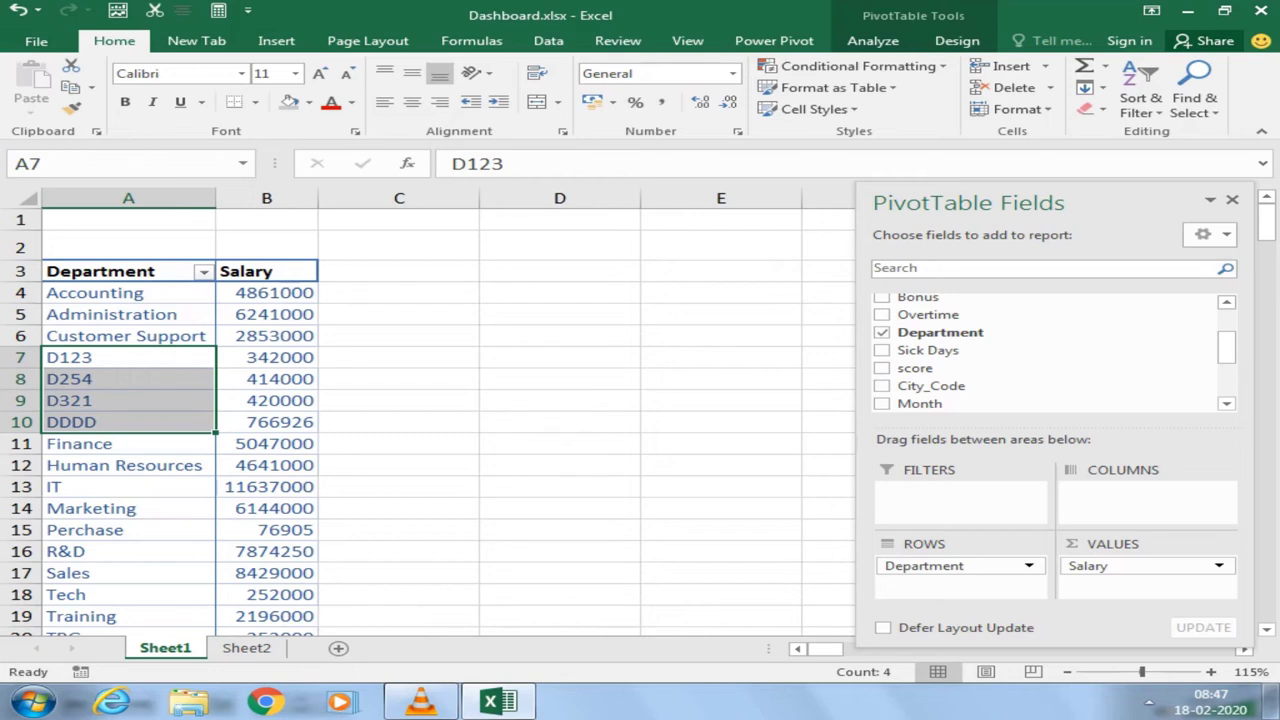
{"action": "left_click_drag", "start_coordinate": [266, 357], "coordinate": [266, 422]}
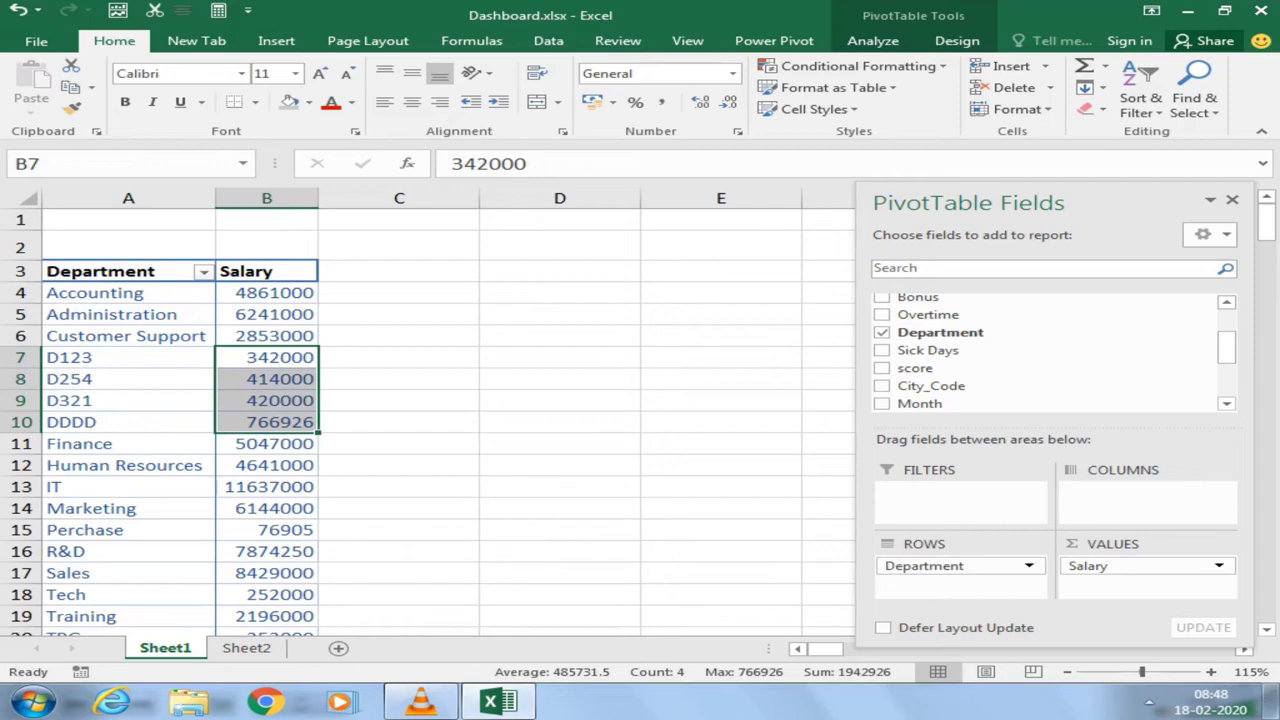
{"action": "left_click_drag", "start_coordinate": [70, 357], "coordinate": [70, 422]}
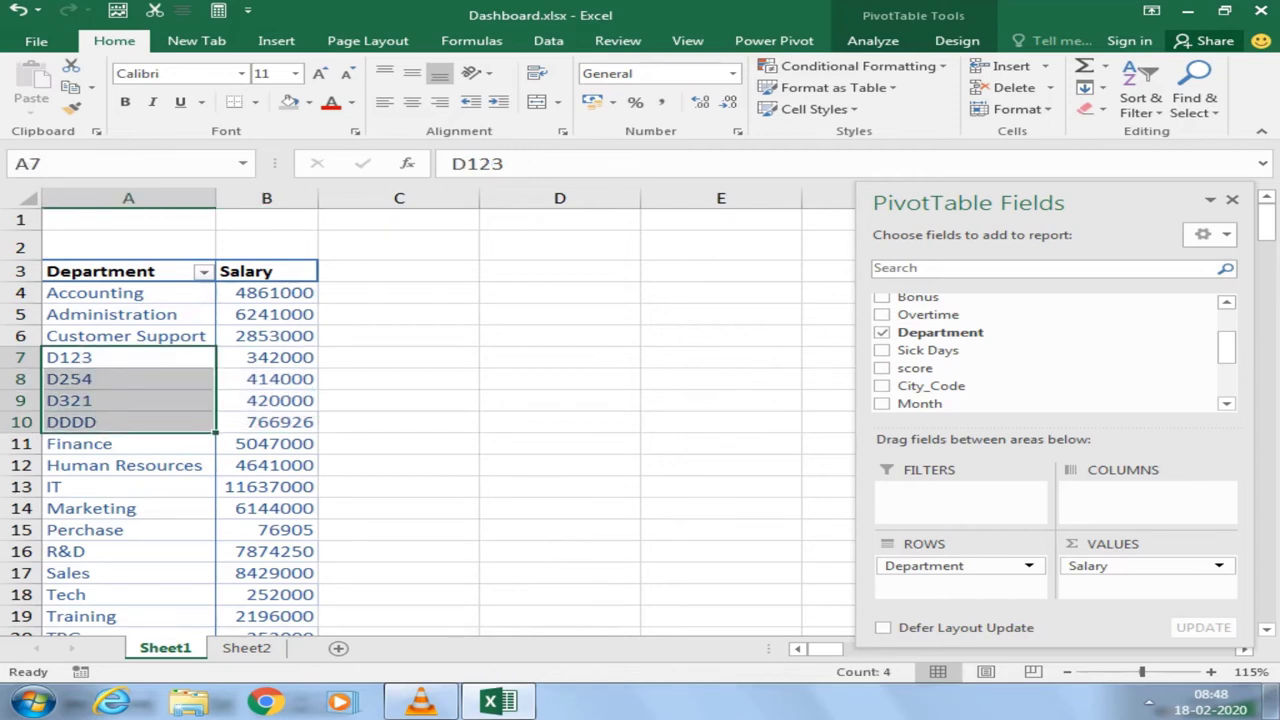
{"action": "right_click", "coordinate": [104, 430]}
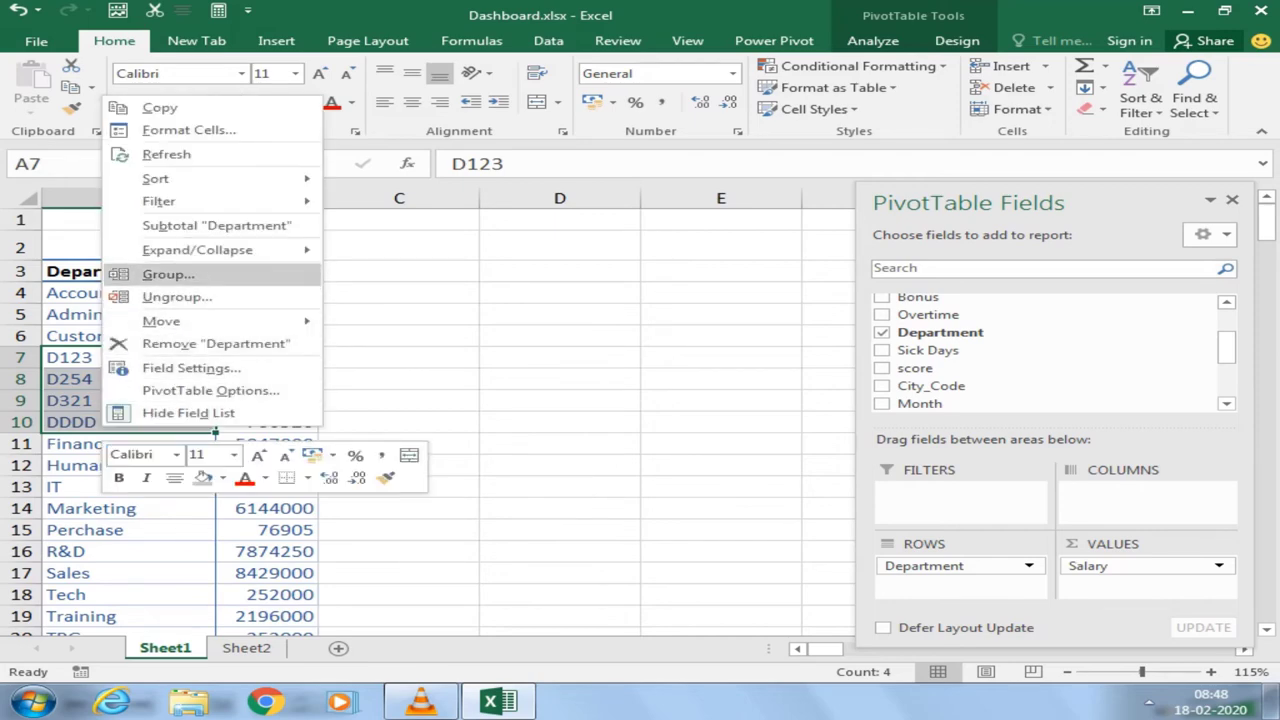
{"action": "left_click", "coordinate": [168, 274]}
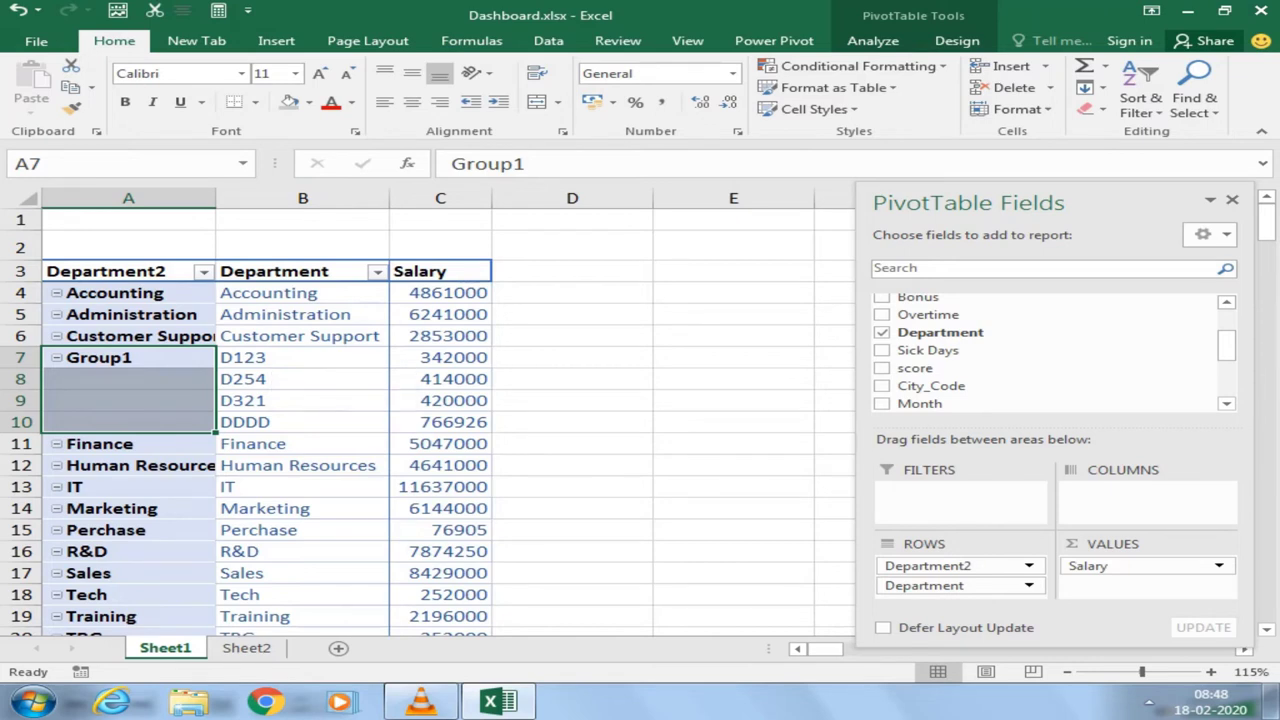
Step: Drop the original Department row field and rename Group1 to 'Temporary'
{"action": "left_click", "coordinate": [150, 358]}
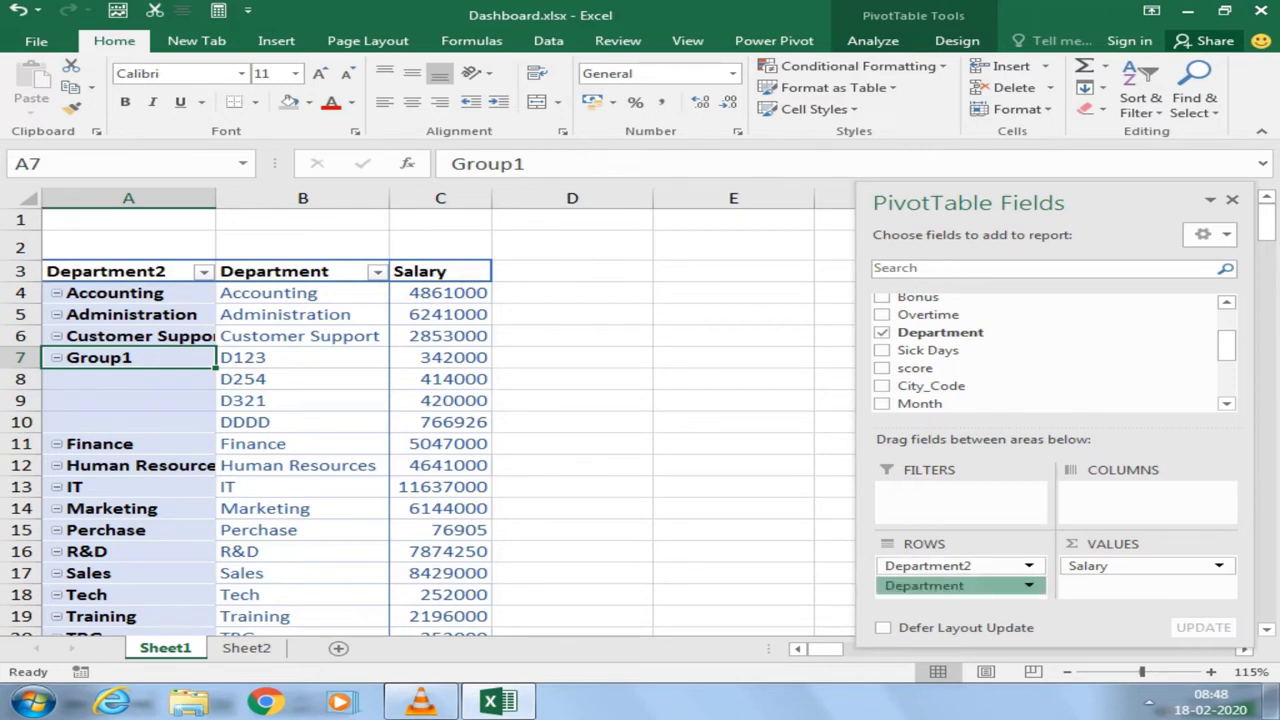
{"action": "left_click_drag", "start_coordinate": [960, 585], "coordinate": [1040, 391]}
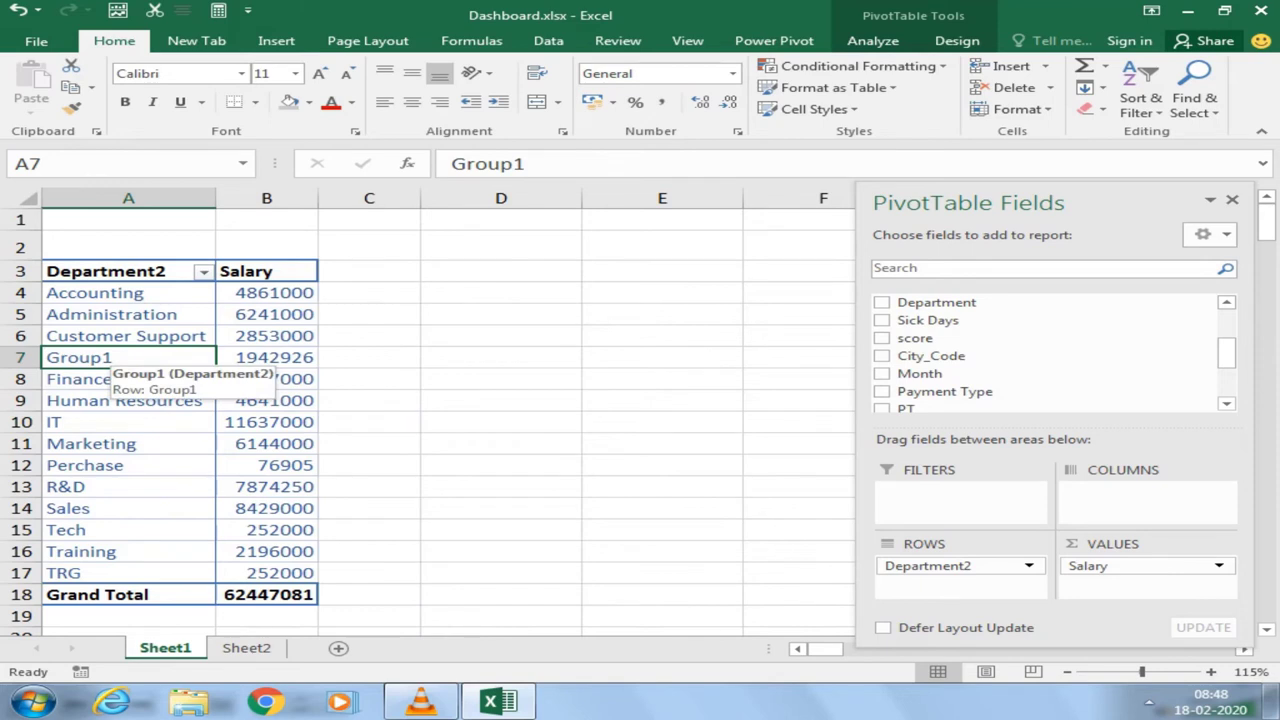
{"action": "double_click", "coordinate": [100, 357]}
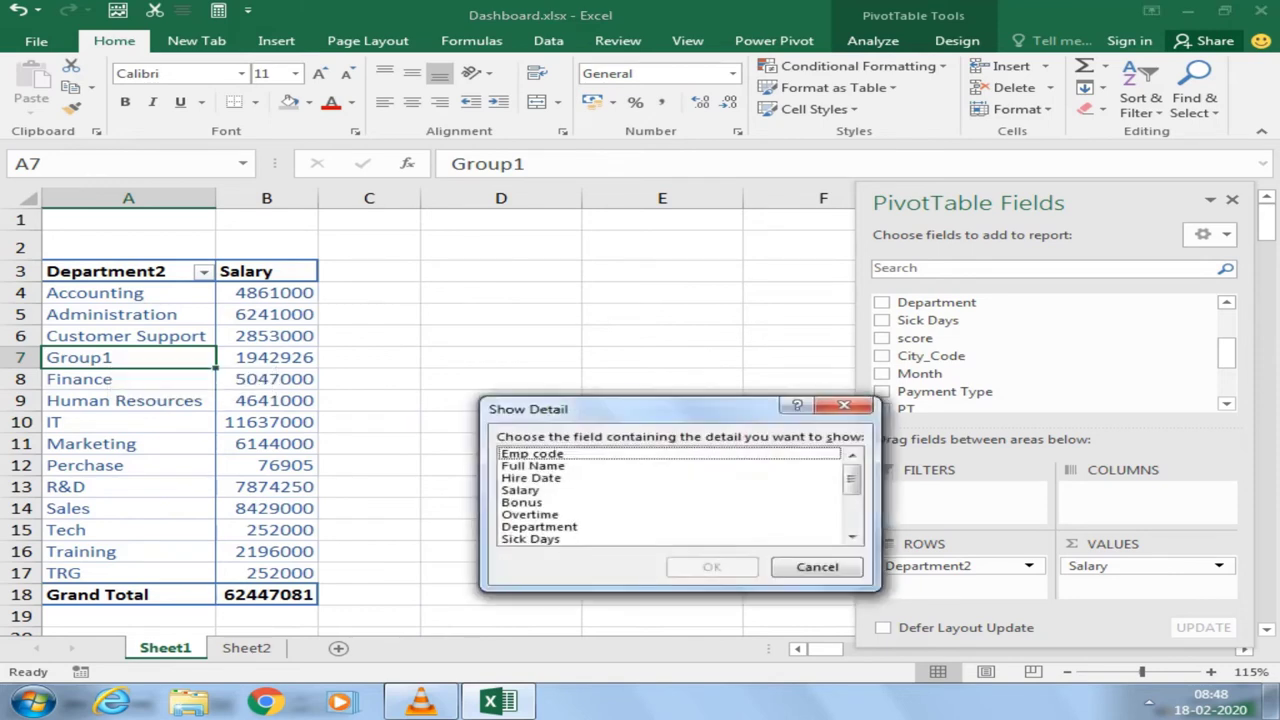
{"action": "left_click", "coordinate": [846, 404]}
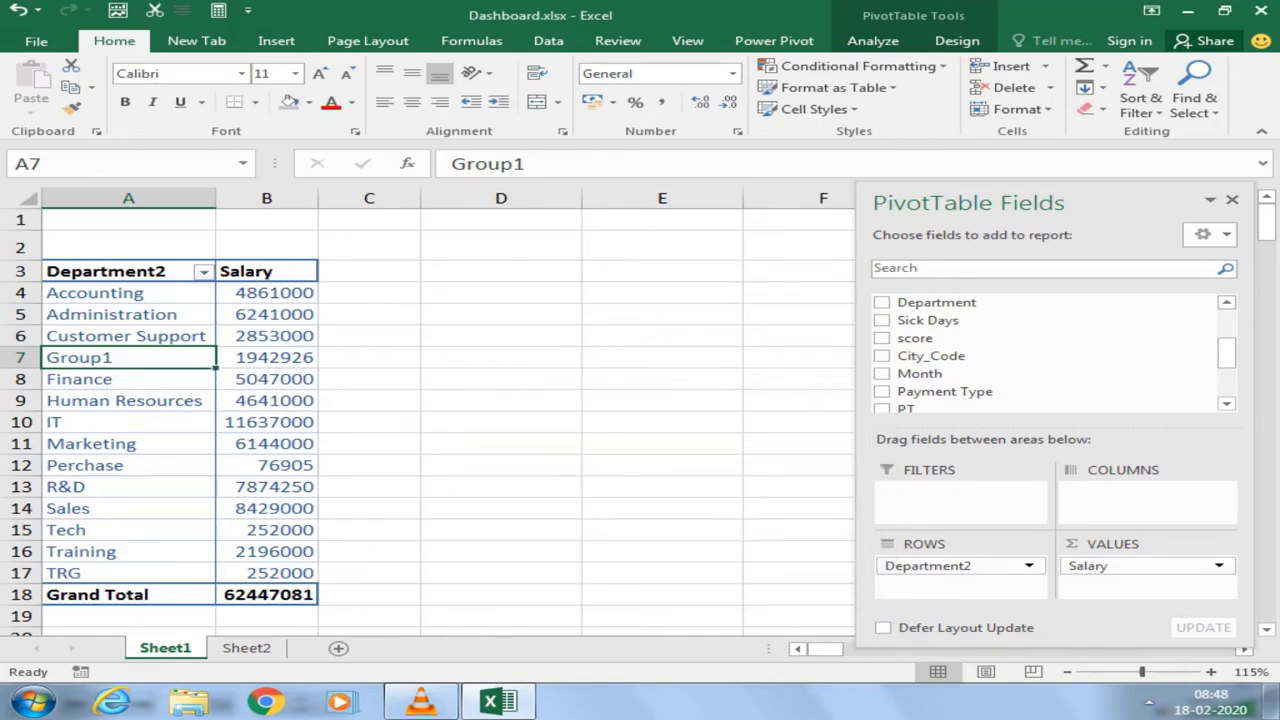
{"action": "type", "text": "T"}
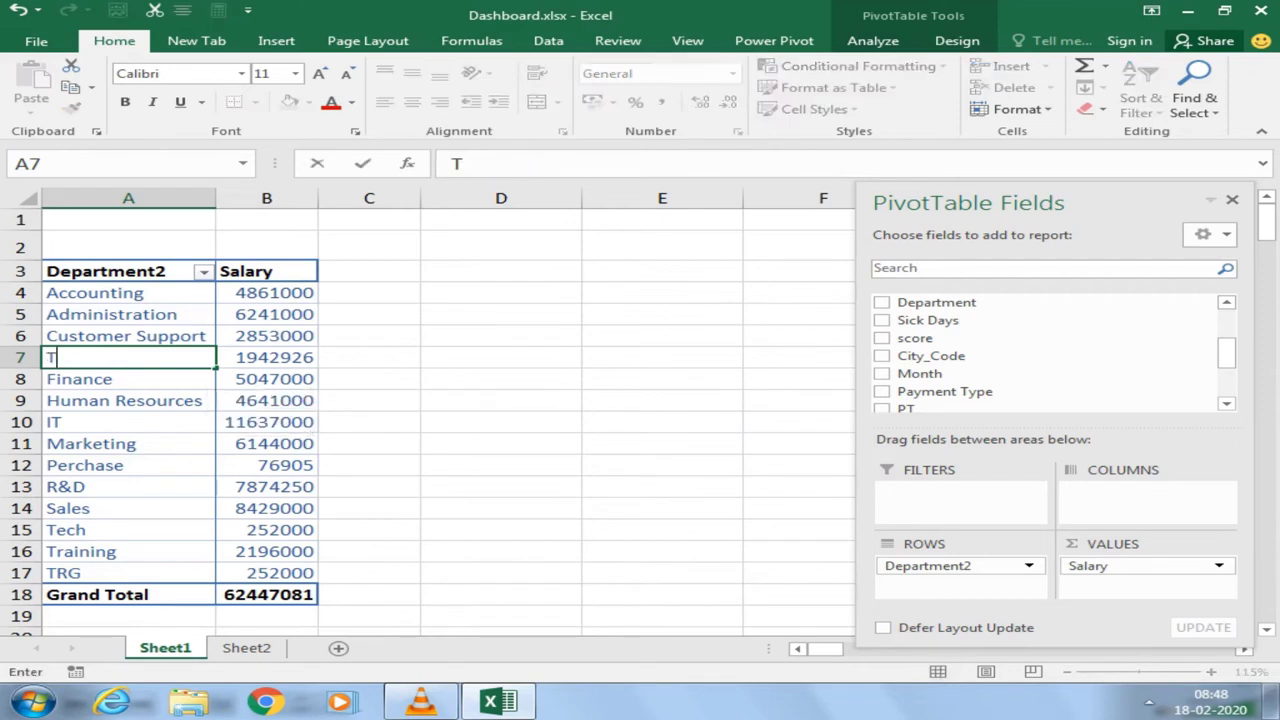
{"action": "type", "text": "empo"}
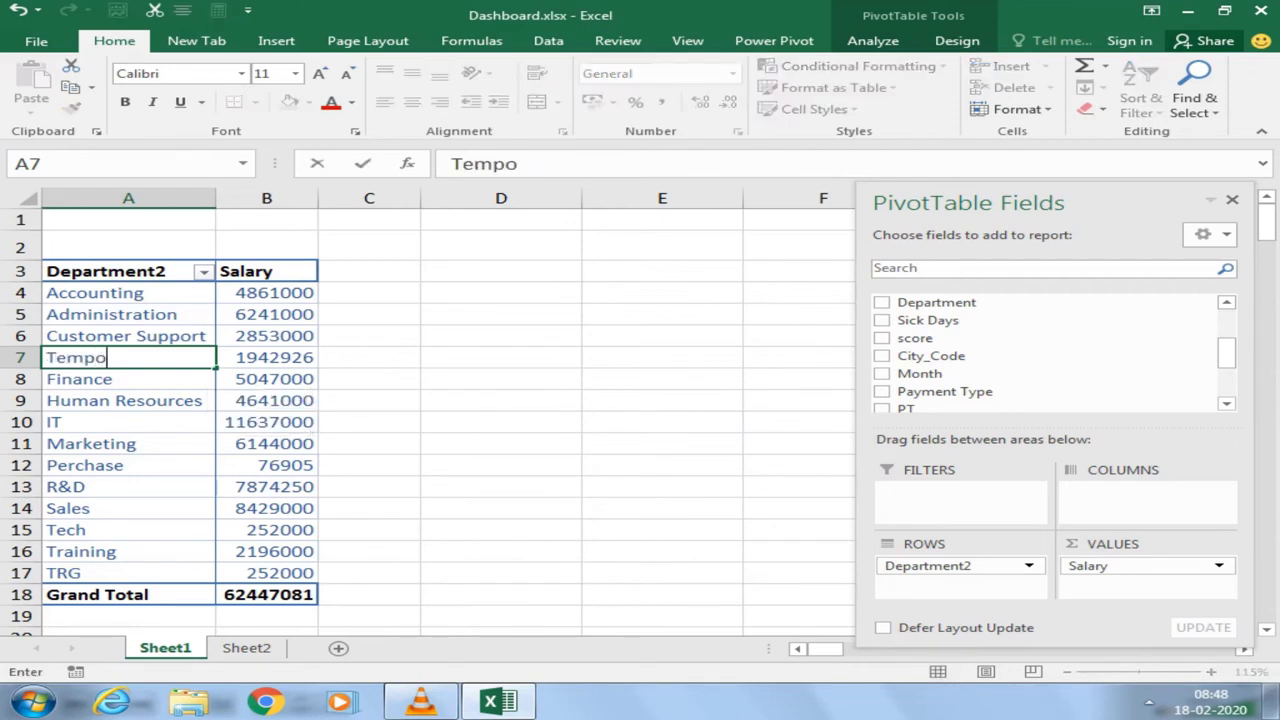
{"action": "type", "text": "rary"}
{"action": "left_click", "coordinate": [501, 400]}
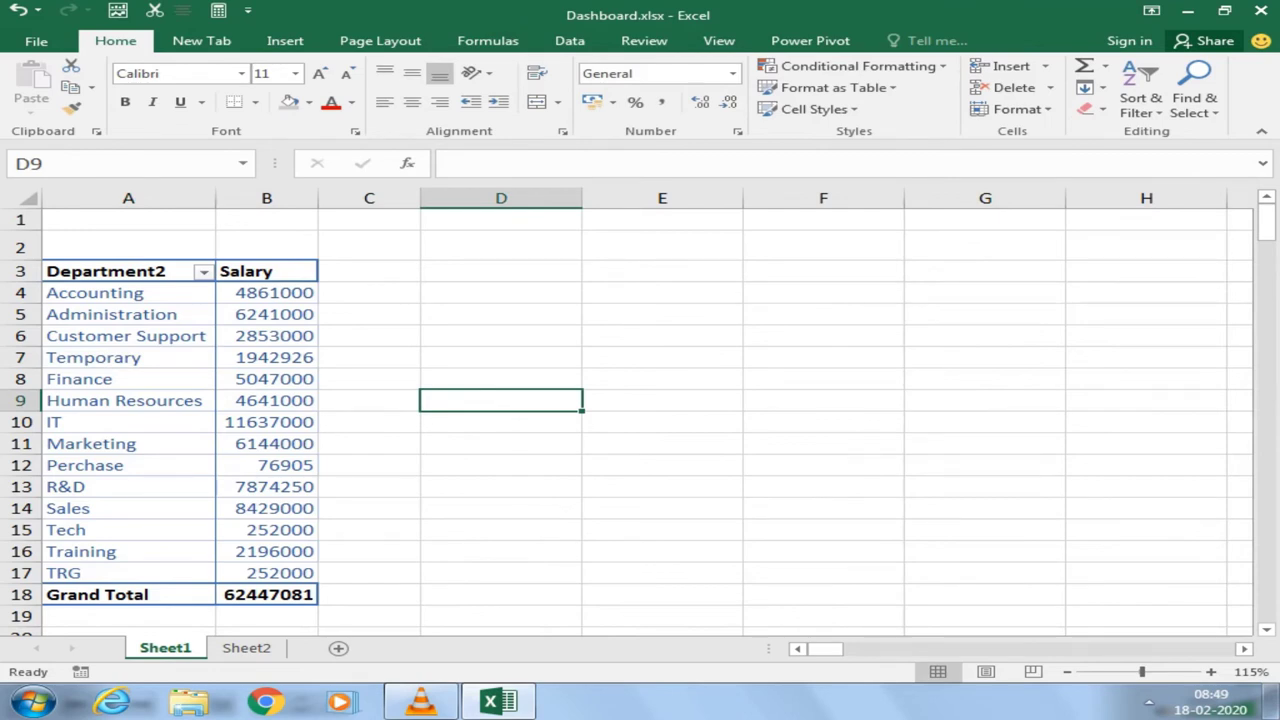
Step: Remove Department2 and Salary, then add Hire Date to the rows to total salary by hire year
{"action": "left_click", "coordinate": [100, 358]}
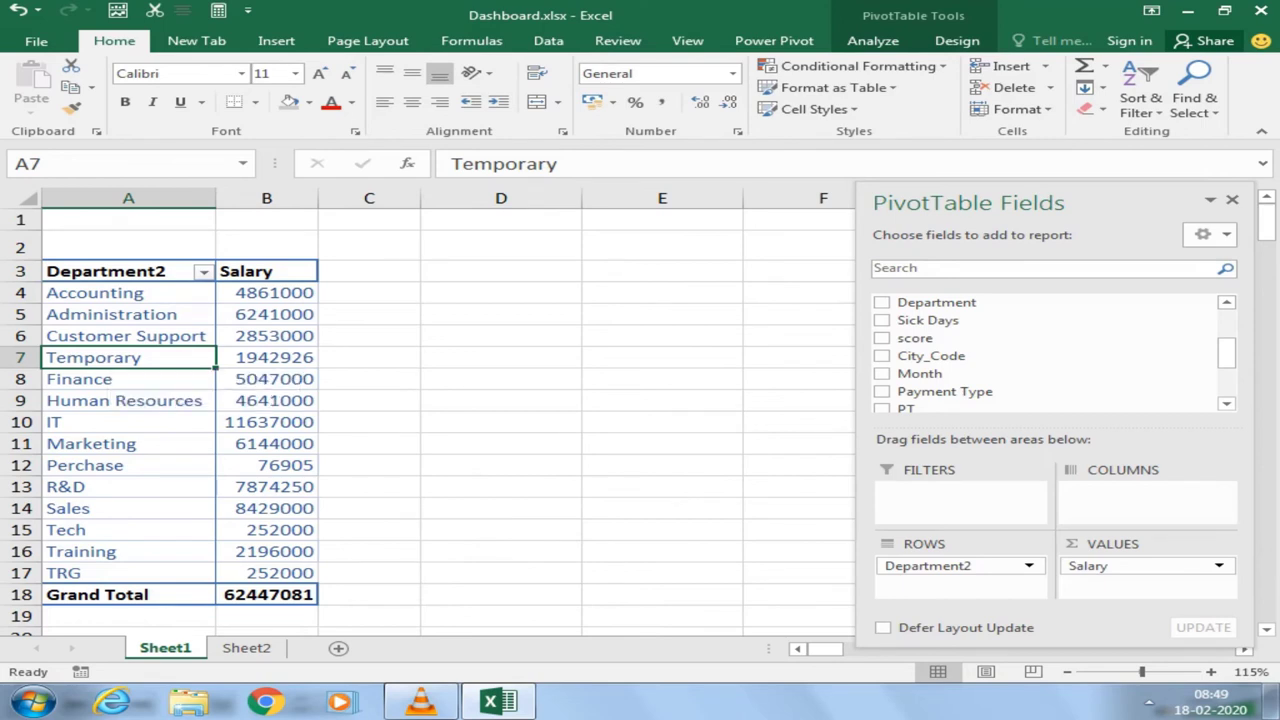
{"action": "left_click_drag", "start_coordinate": [927, 565], "coordinate": [700, 400]}
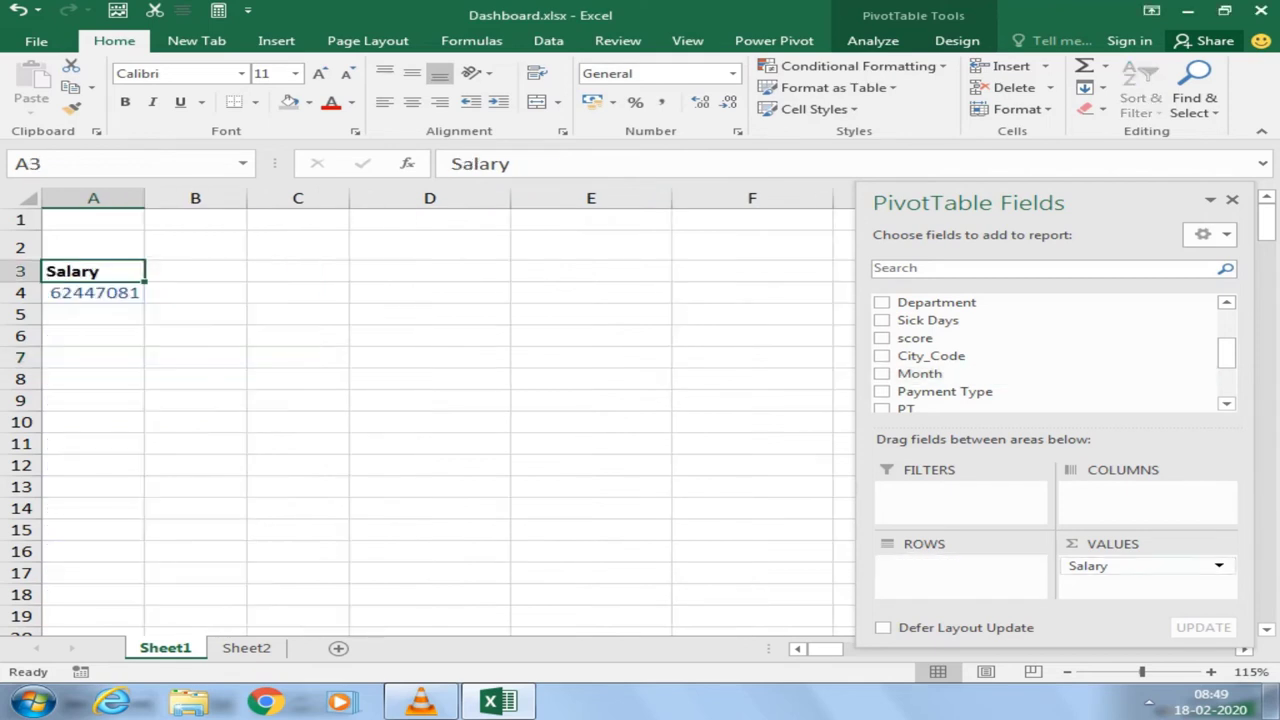
{"action": "left_click_drag", "start_coordinate": [1100, 565], "coordinate": [1000, 373]}
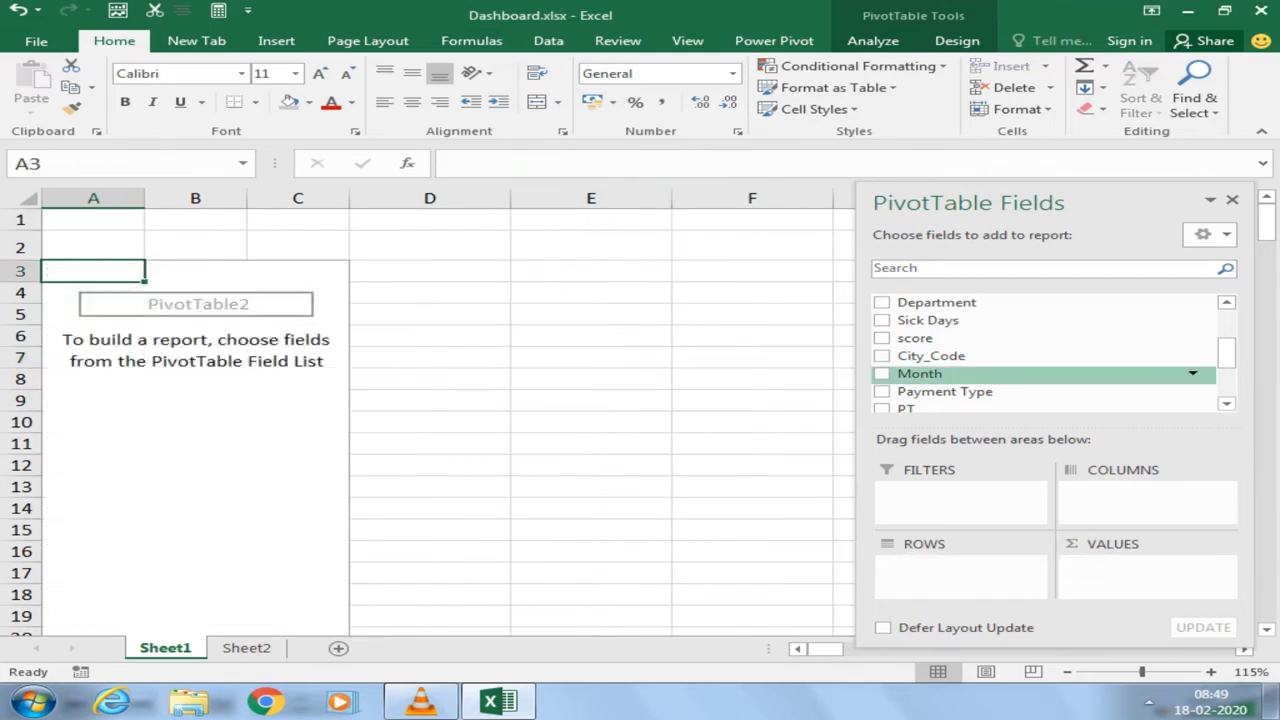
{"action": "scroll", "coordinate": [1000, 345], "scroll_direction": "up", "scroll_amount": 1}
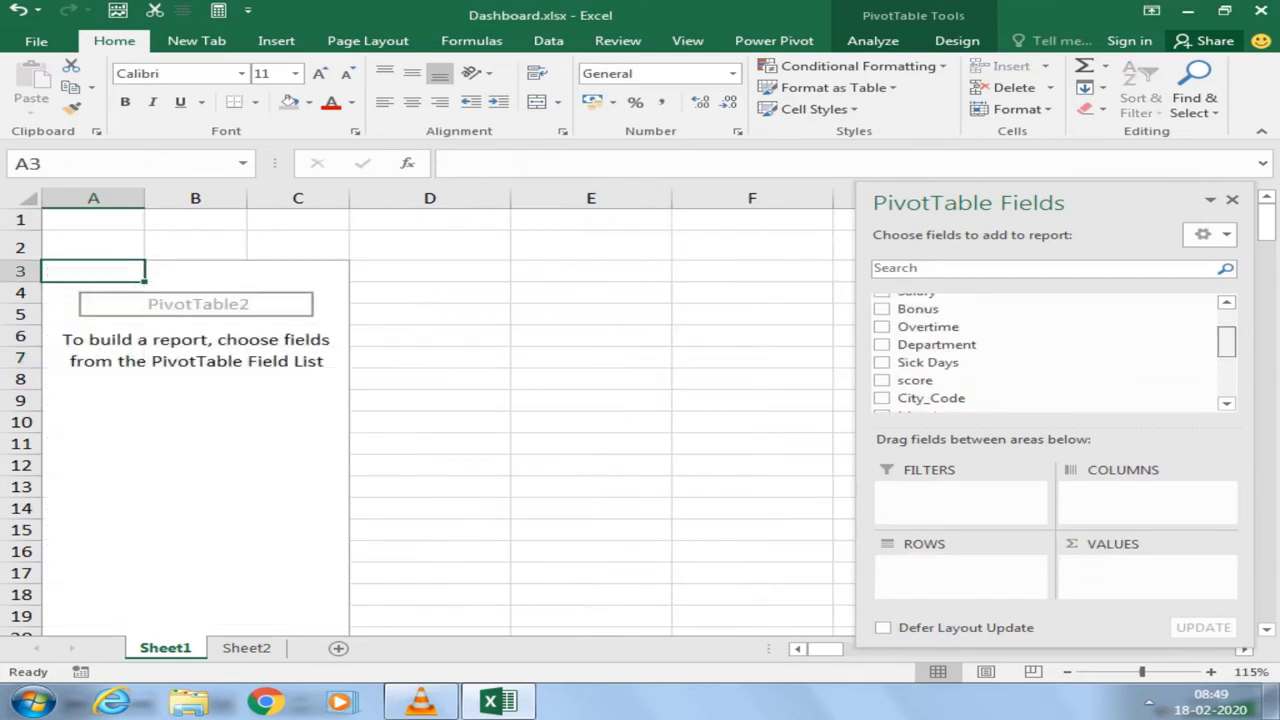
{"action": "scroll", "coordinate": [1000, 340], "scroll_direction": "up", "scroll_amount": 1}
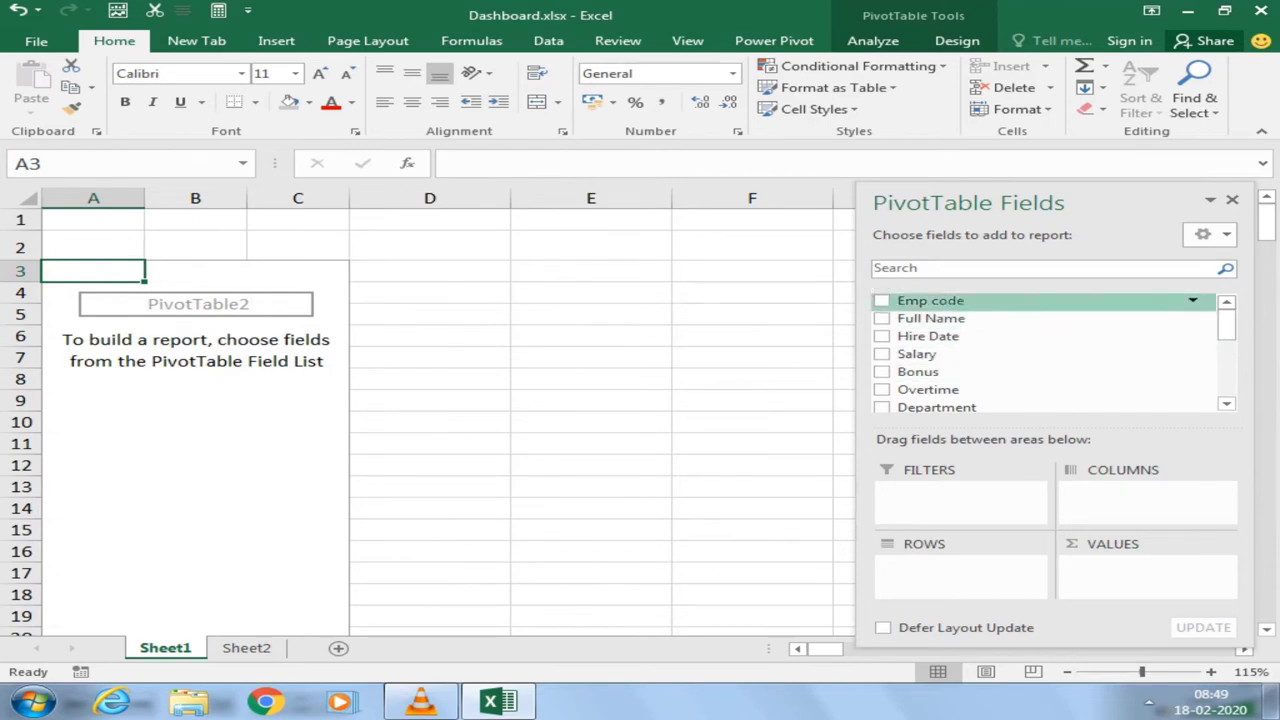
{"action": "left_click_drag", "start_coordinate": [930, 336], "coordinate": [960, 575]}
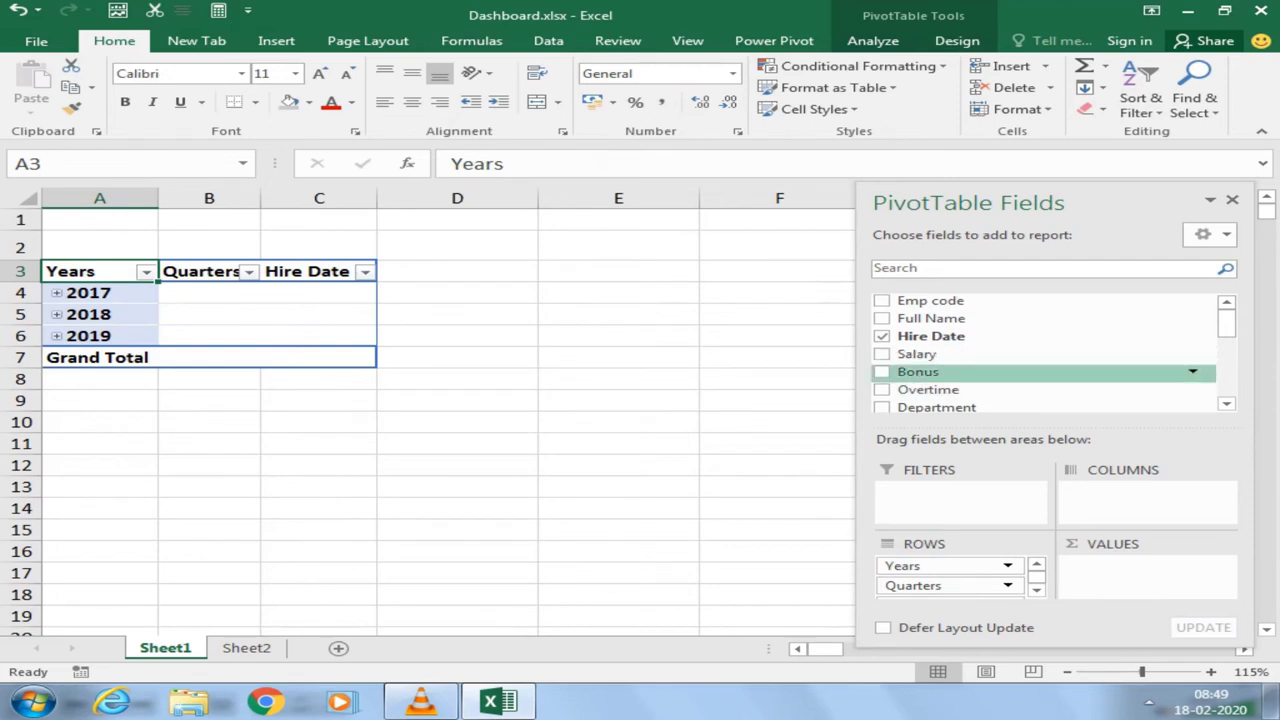
{"action": "left_click_drag", "start_coordinate": [916, 354], "coordinate": [1147, 570]}
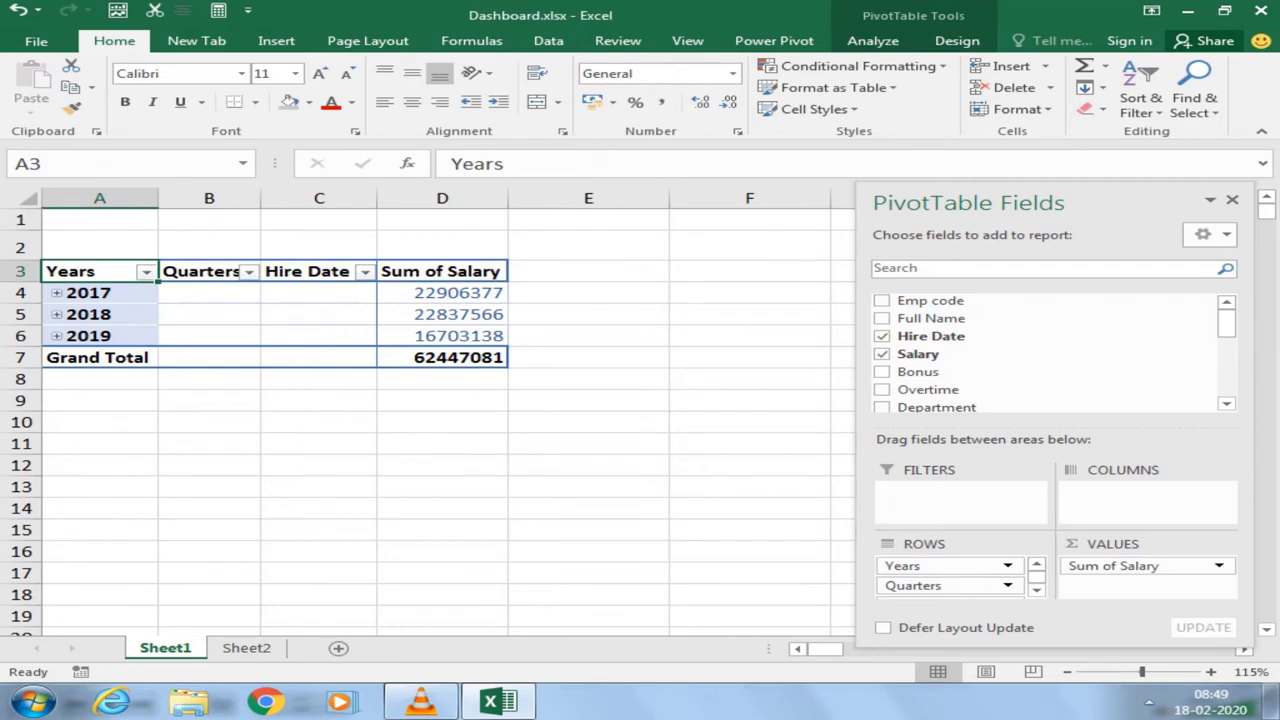
Step: Remove Quarters and Years from the pivot rows, leaving Hire Date
{"action": "left_click_drag", "start_coordinate": [913, 585], "coordinate": [700, 450]}
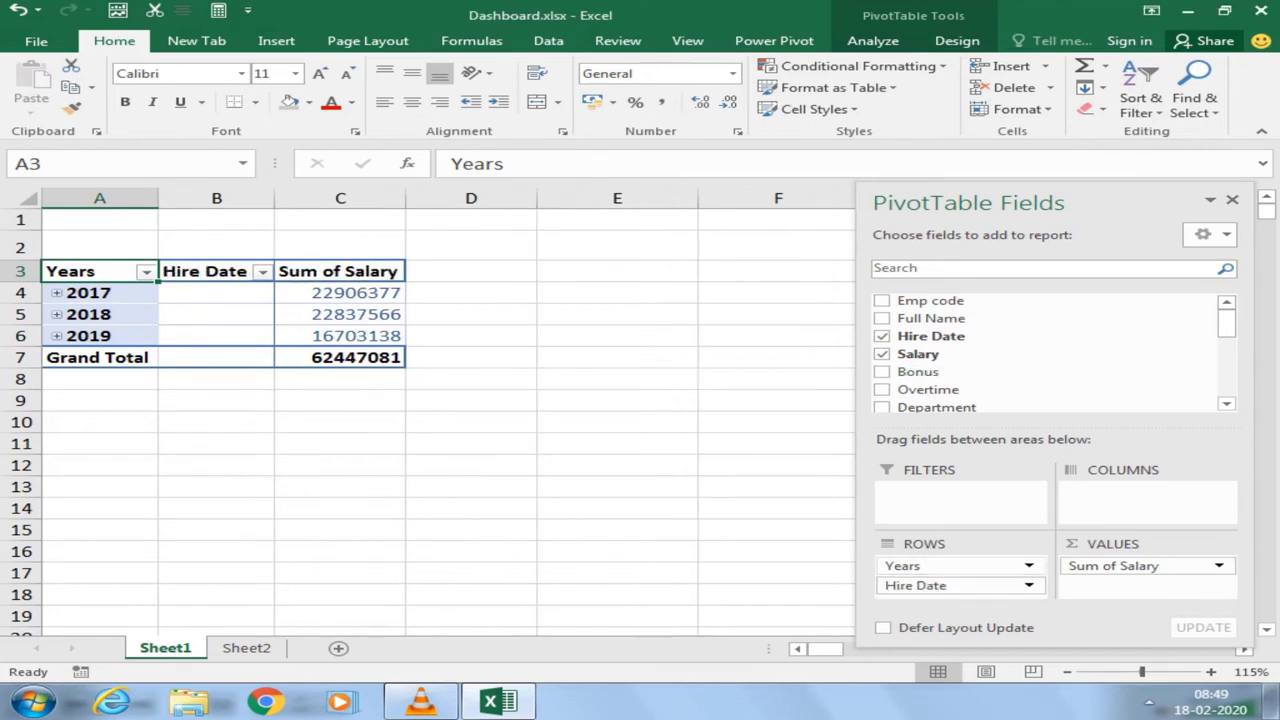
{"action": "left_click", "coordinate": [960, 585]}
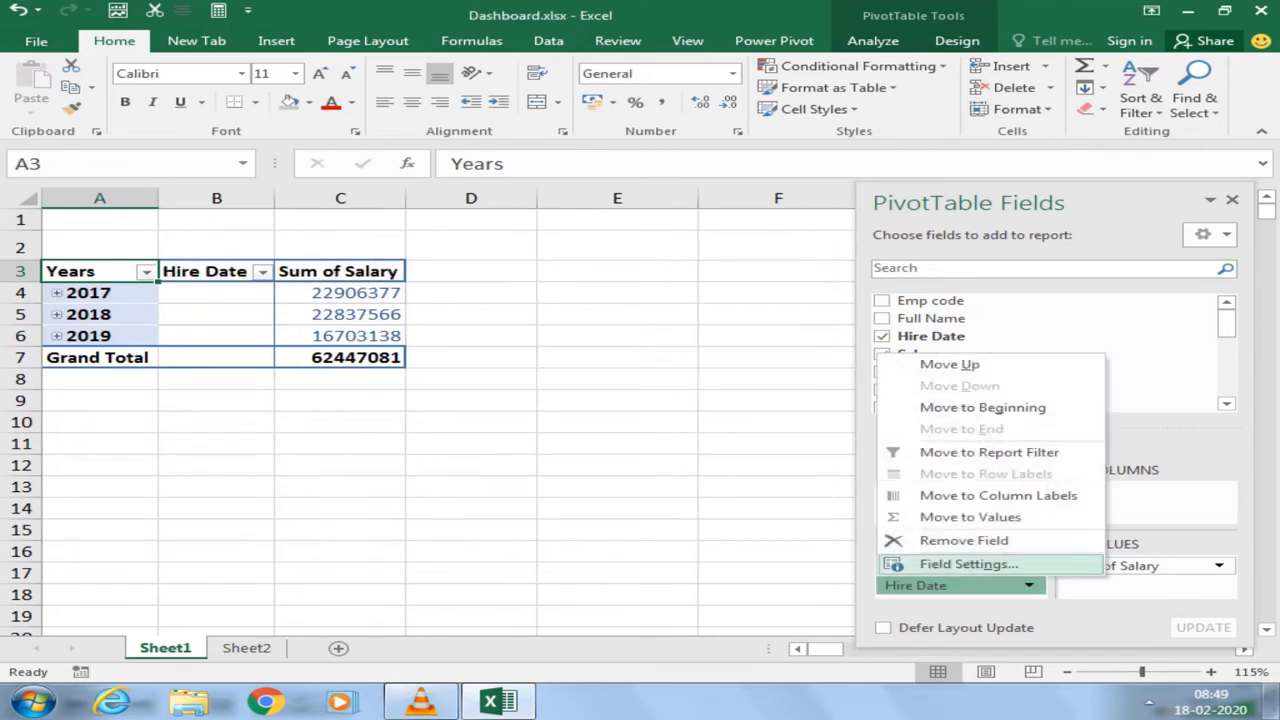
{"action": "key", "text": "Escape"}
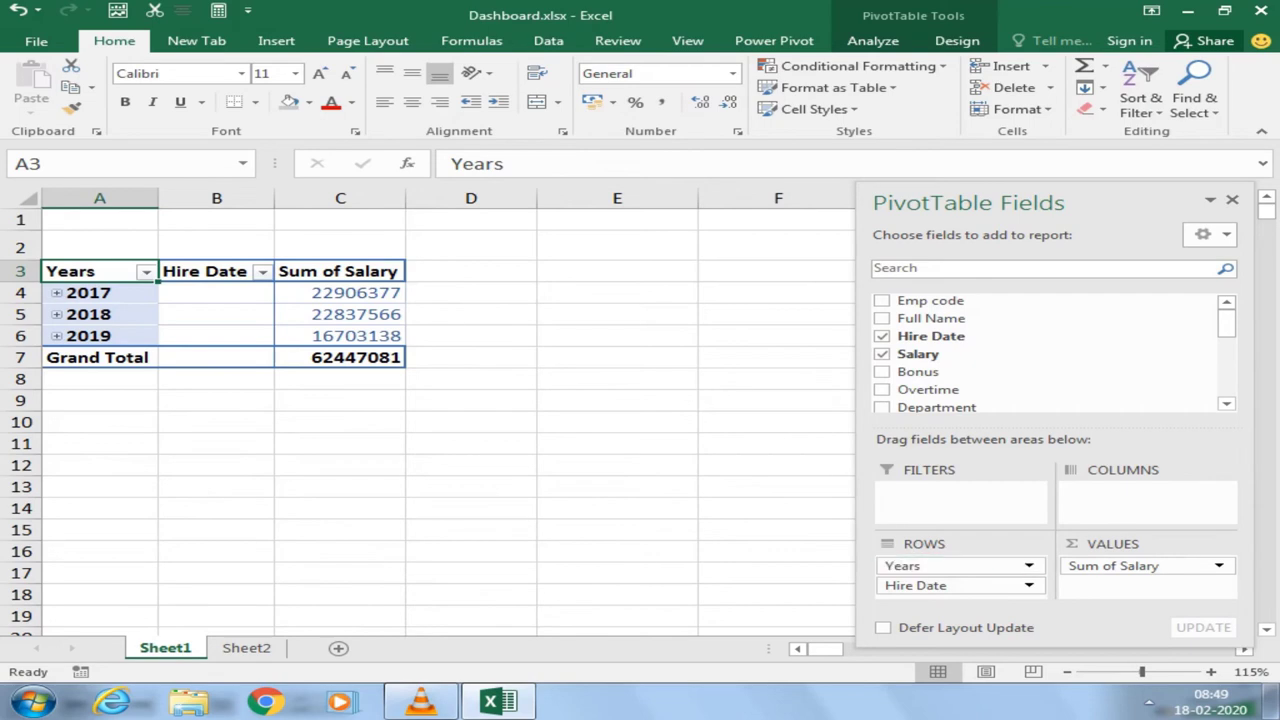
{"action": "left_click_drag", "start_coordinate": [950, 566], "coordinate": [1000, 336]}
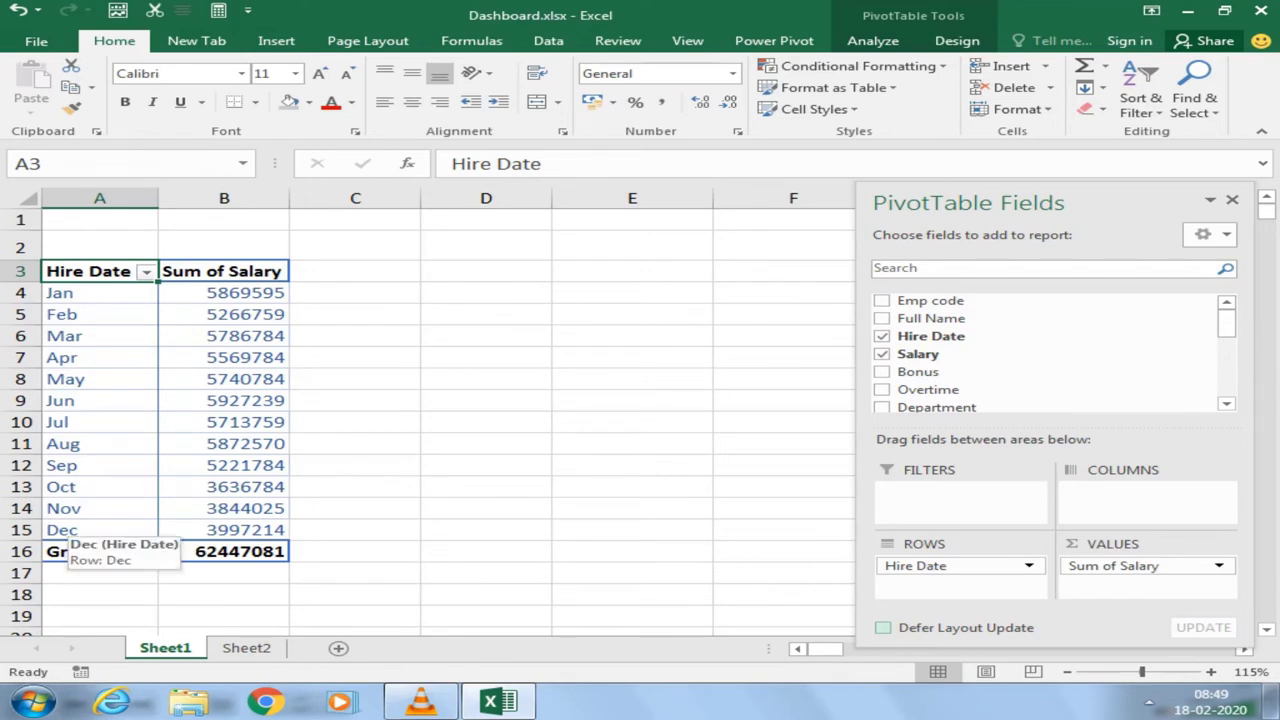
Step: Ungroup the hire months into individual dates and view the source data on Sheet2
{"action": "right_click", "coordinate": [82, 314]}
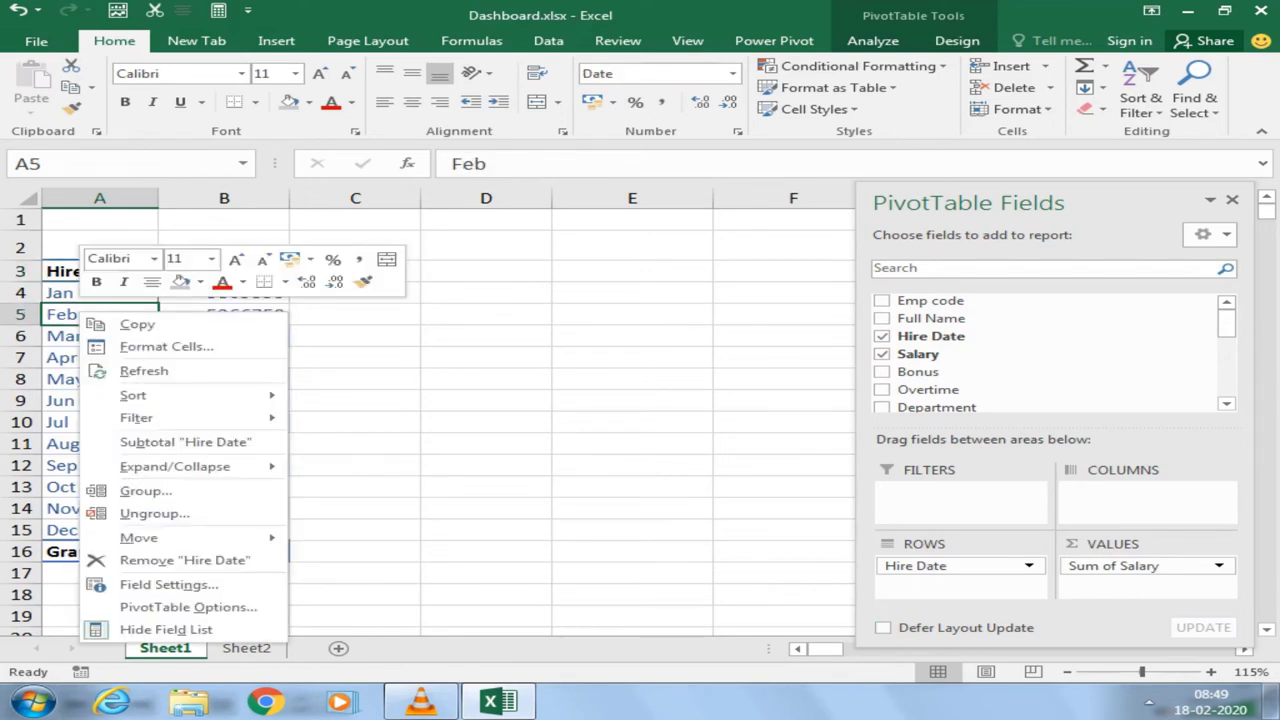
{"action": "left_click", "coordinate": [154, 513]}
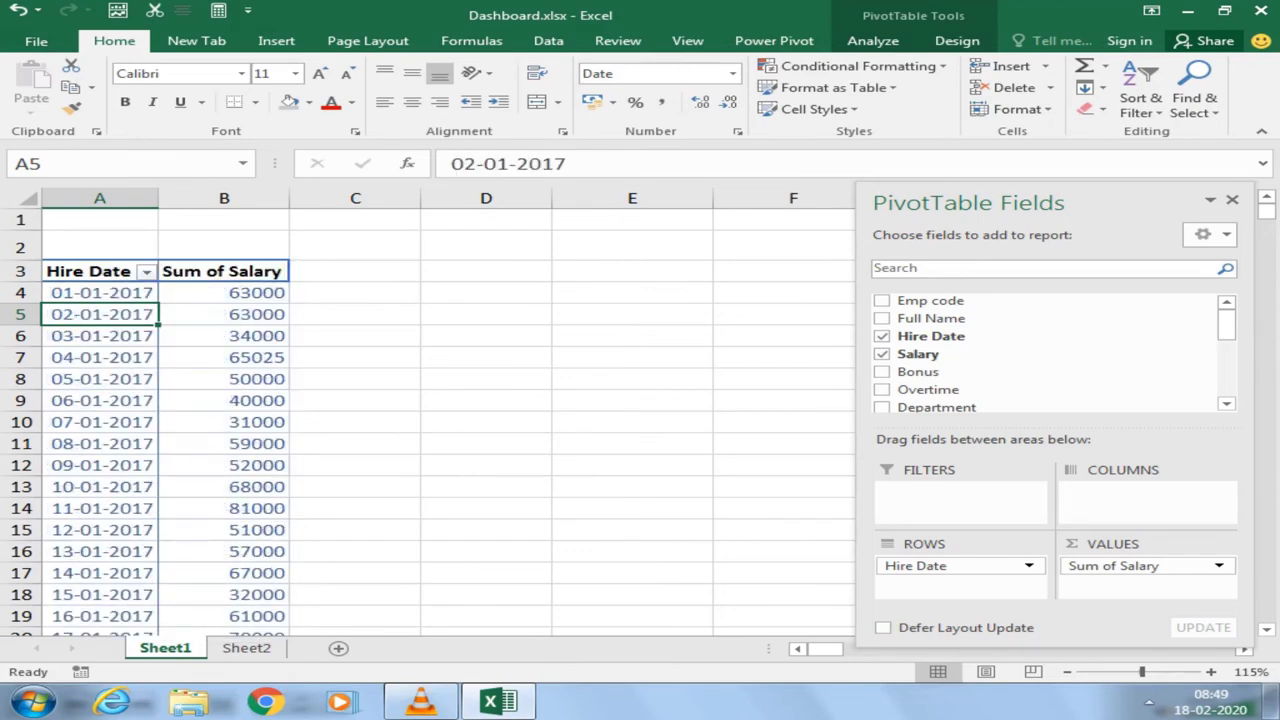
{"action": "left_click", "coordinate": [246, 648]}
{"action": "left_click_drag", "start_coordinate": [247, 248], "coordinate": [247, 530]}
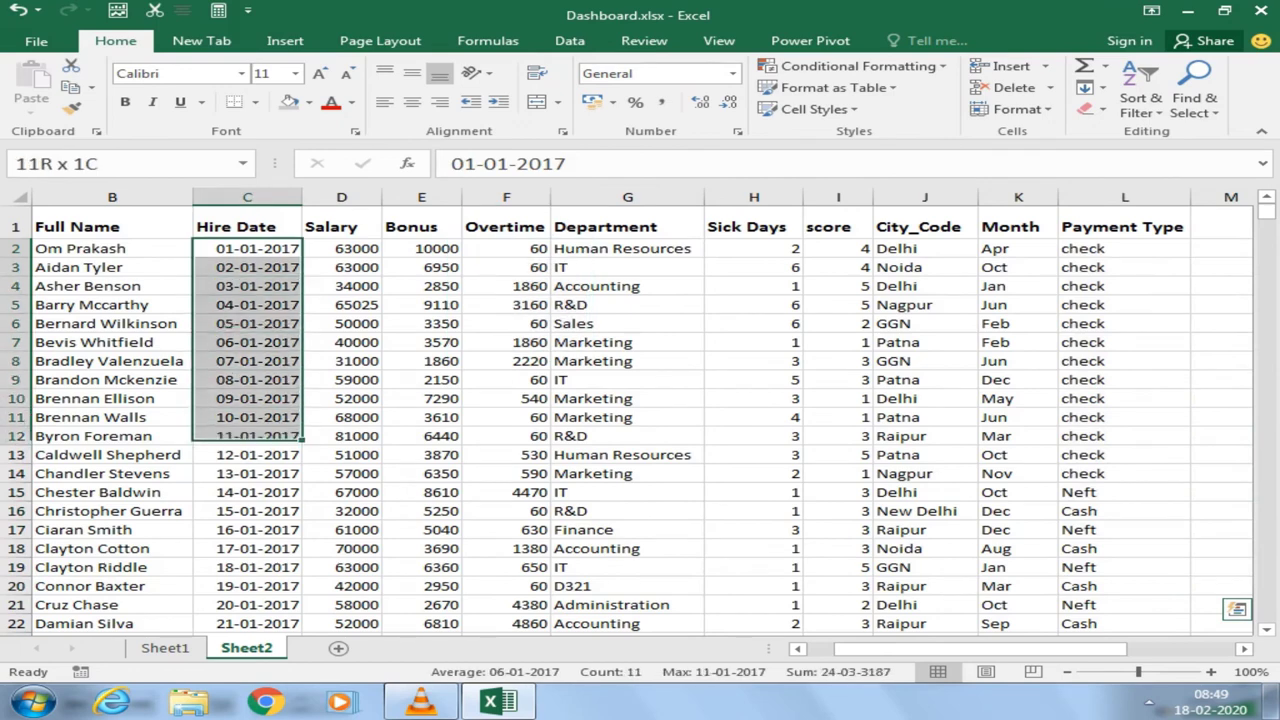
{"action": "left_click_drag", "start_coordinate": [341, 248], "coordinate": [341, 492]}
{"action": "left_click", "coordinate": [165, 648]}
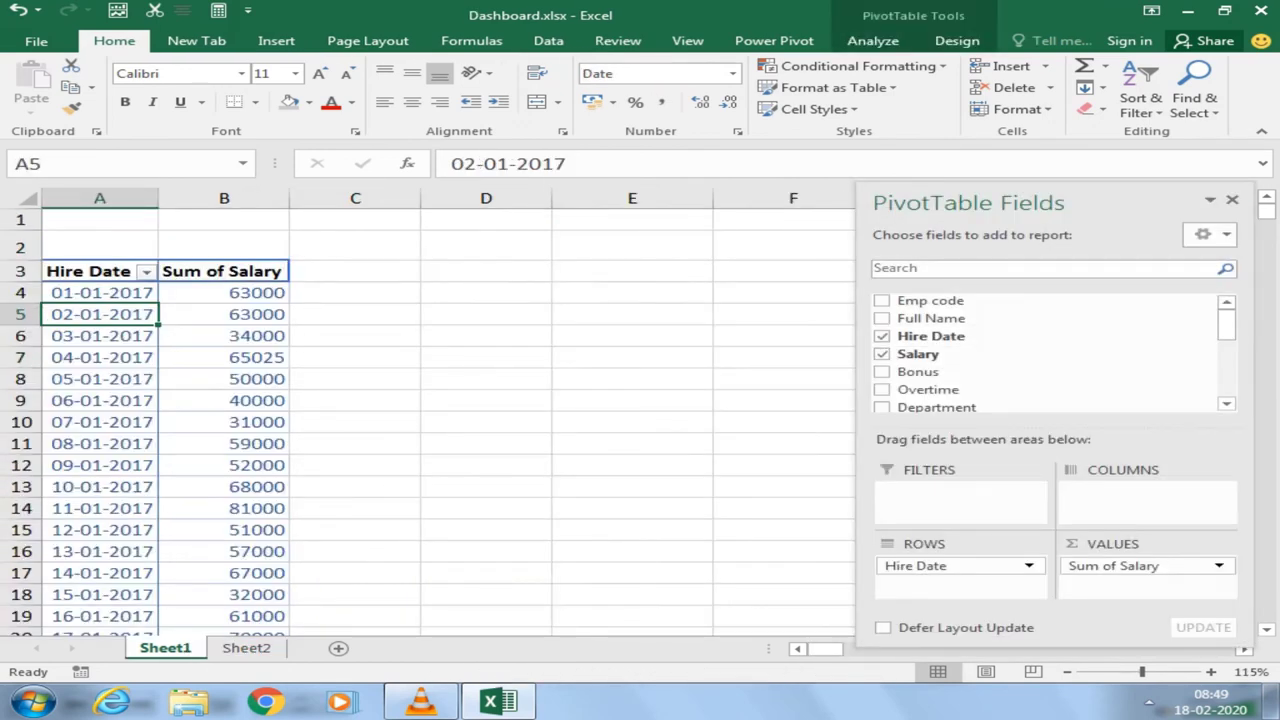
{"action": "scroll", "coordinate": [428, 420], "scroll_direction": "down", "scroll_amount": 6}
{"action": "scroll", "coordinate": [428, 420], "scroll_direction": "down", "scroll_amount": 1}
{"action": "scroll", "coordinate": [428, 420], "scroll_direction": "down", "scroll_amount": 6}
{"action": "scroll", "coordinate": [428, 420], "scroll_direction": "up", "scroll_amount": 1}
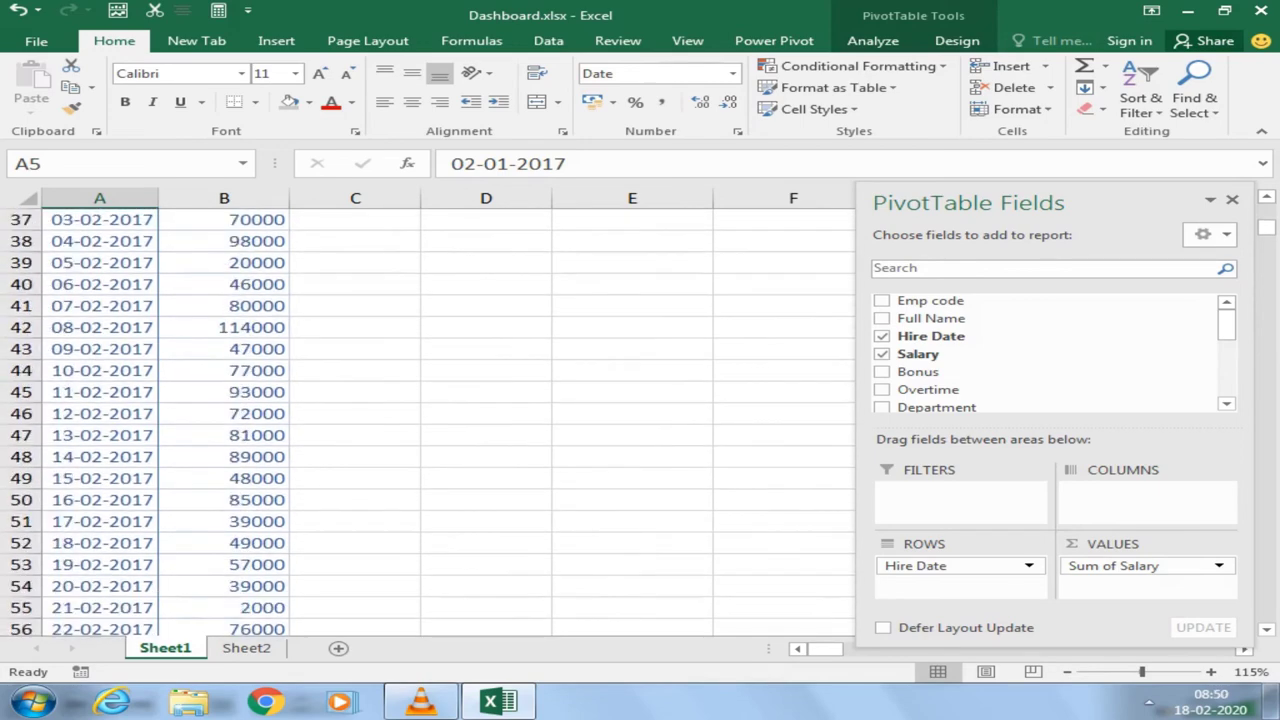
{"action": "scroll", "coordinate": [428, 420], "scroll_direction": "up", "scroll_amount": 12}
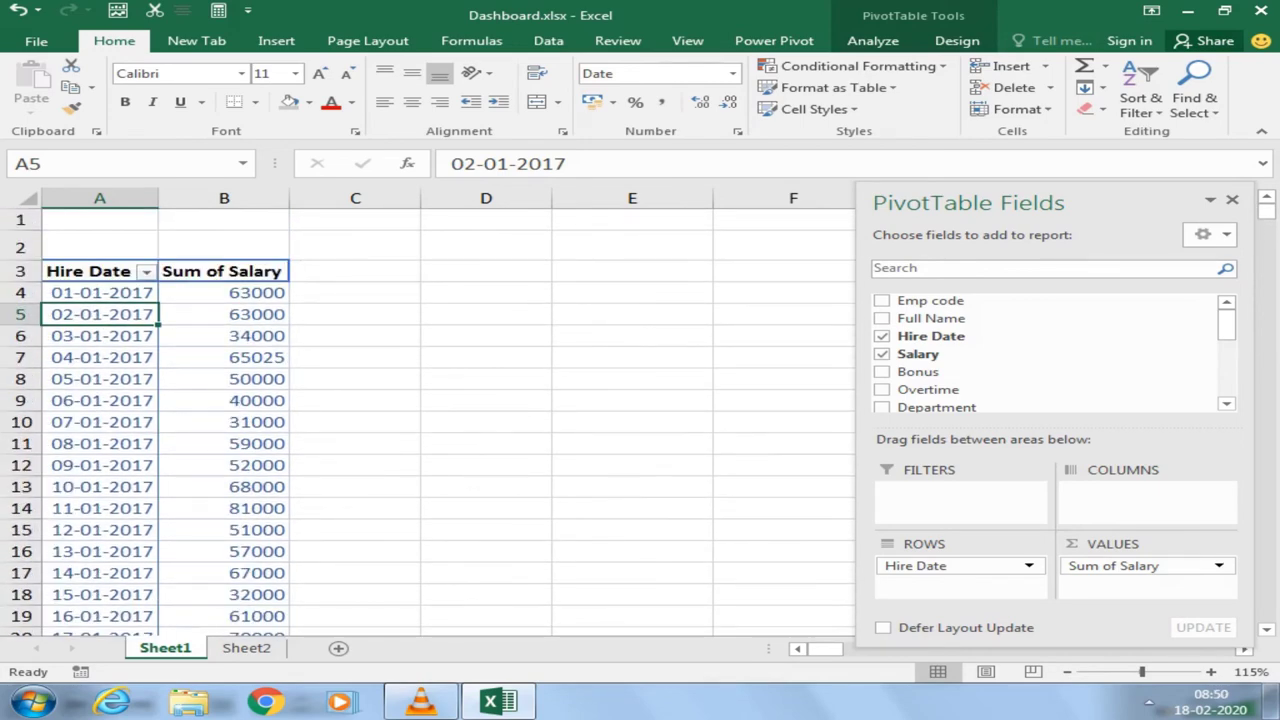
Step: Group the hire dates by Years only, with Months deselected, giving 2017, 2018 and 2019 totals
{"action": "right_click", "coordinate": [100, 379]}
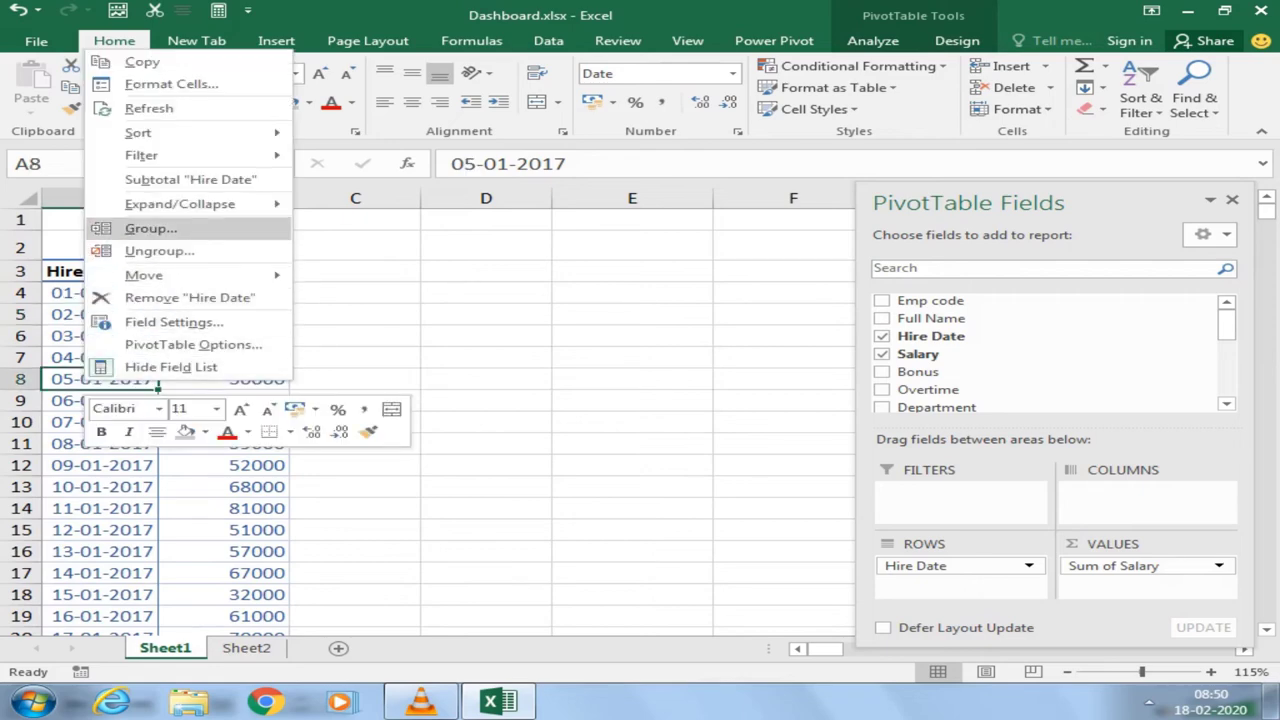
{"action": "left_click", "coordinate": [150, 228]}
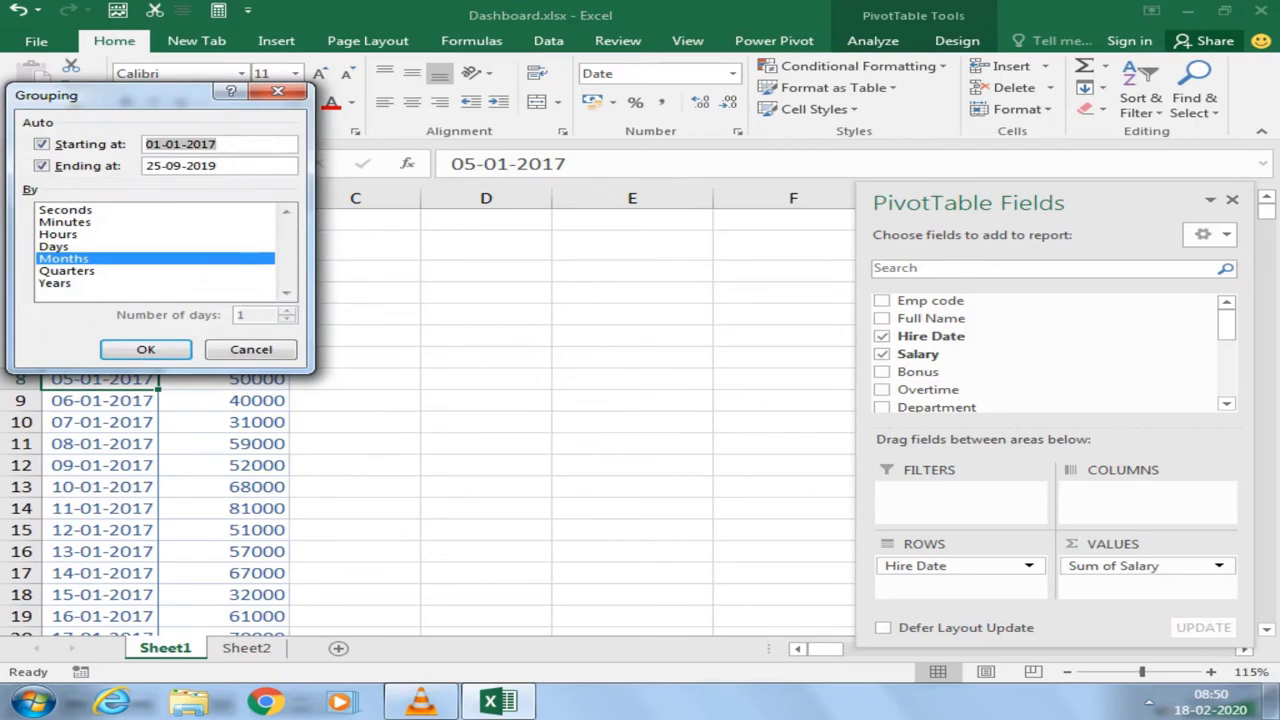
{"action": "left_click", "coordinate": [54, 283]}
{"action": "left_click", "coordinate": [63, 258]}
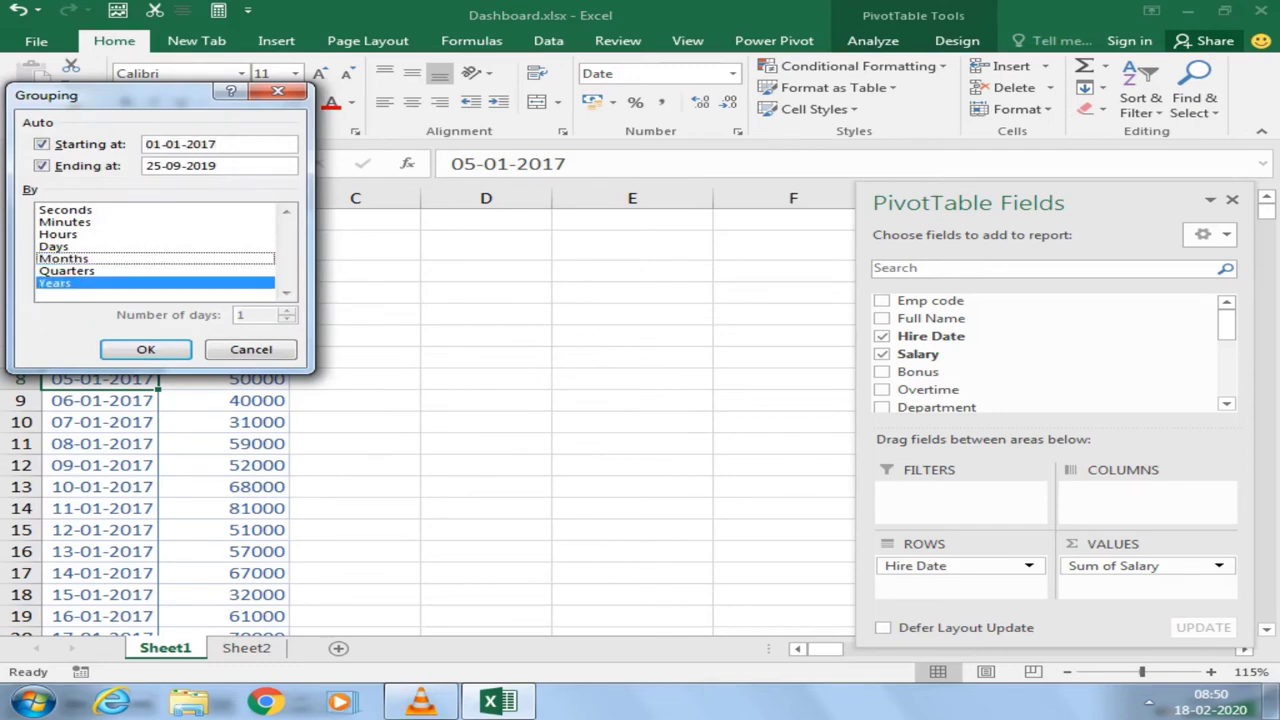
{"action": "left_click", "coordinate": [146, 349]}
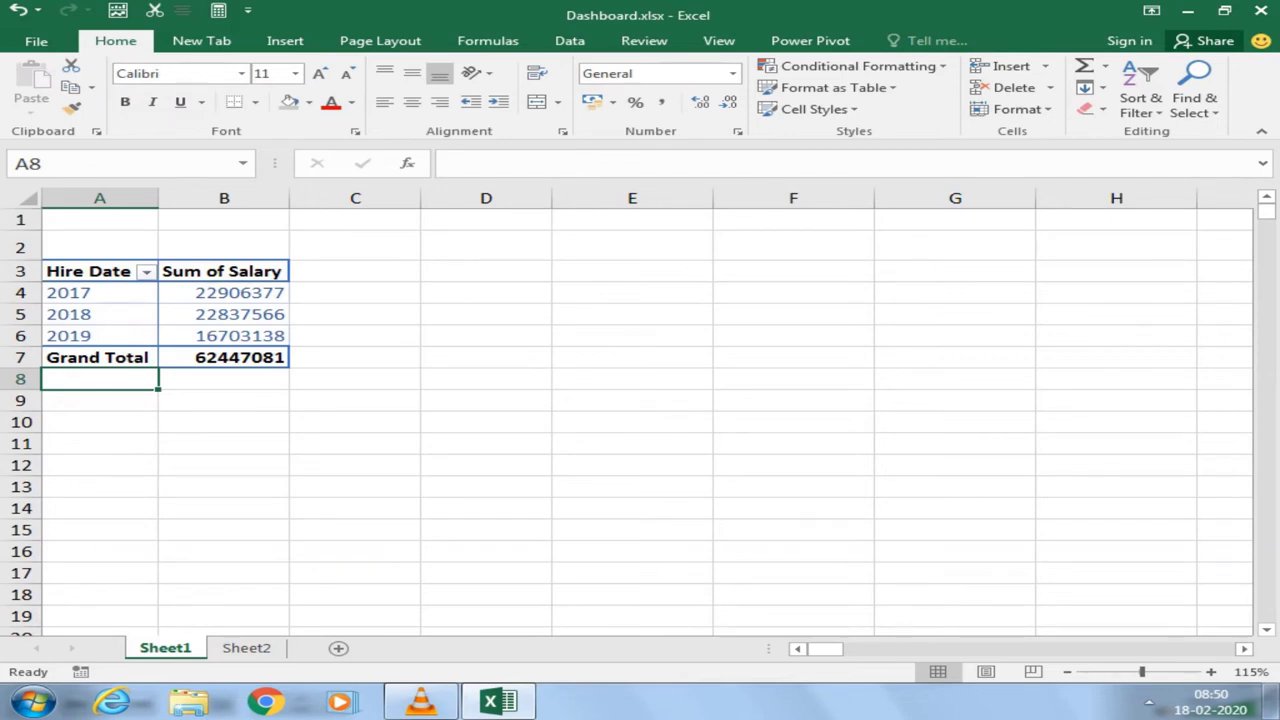
Step: Ungroup the years back into individual hire dates and select the 04-01-2017 row with its salary
{"action": "right_click", "coordinate": [90, 292]}
{"action": "left_click", "coordinate": [140, 494]}
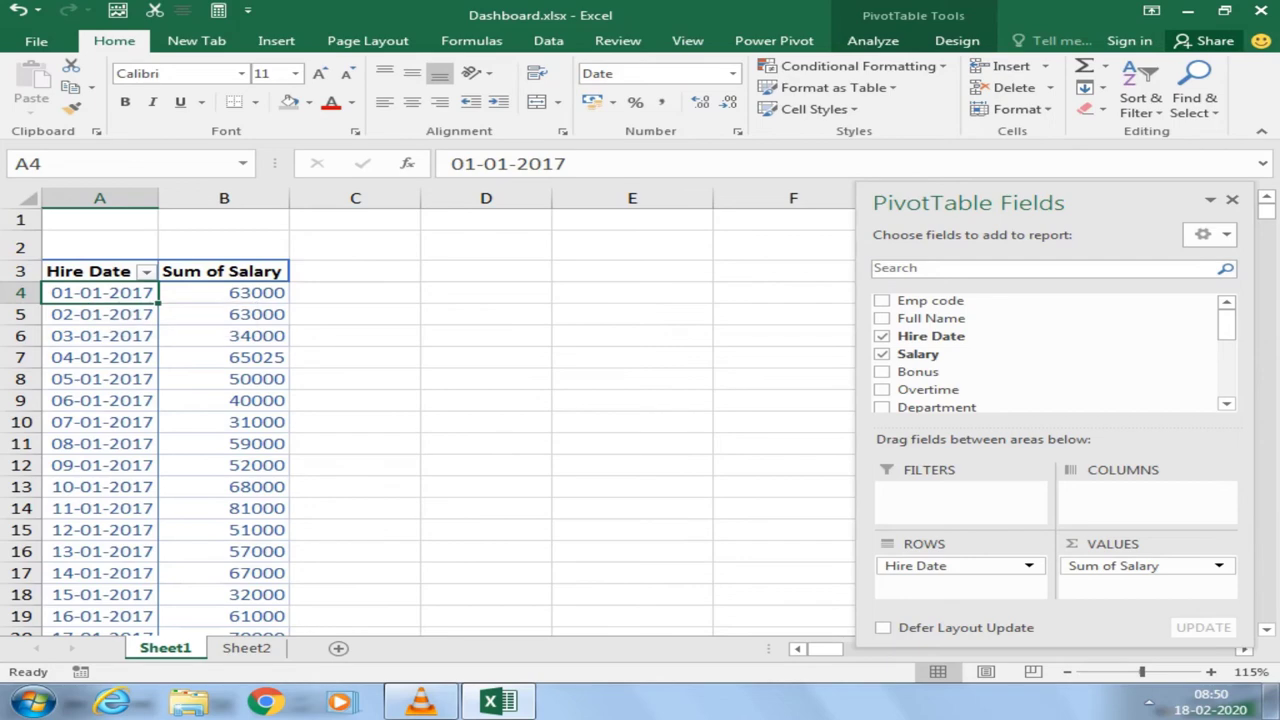
{"action": "key", "text": "ctrl+shift+Down"}
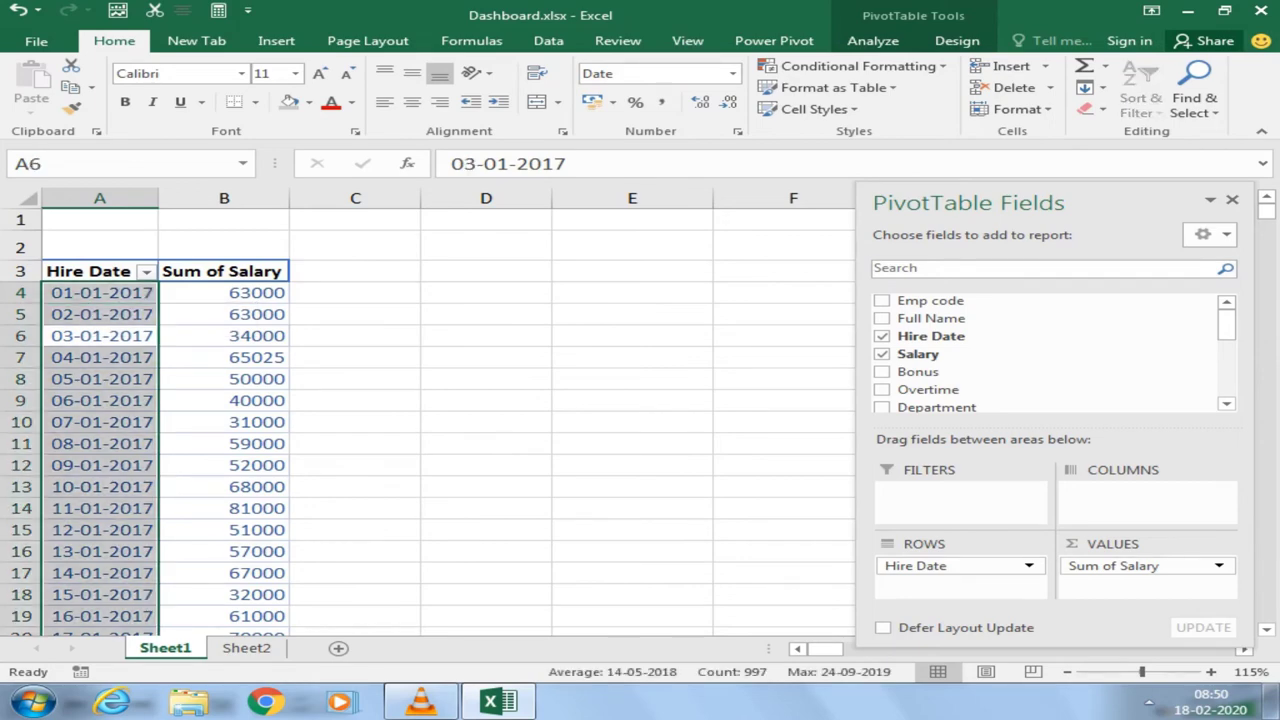
{"action": "key", "text": "Return"}
{"action": "key", "text": "Return"}
{"action": "key", "text": "Return"}
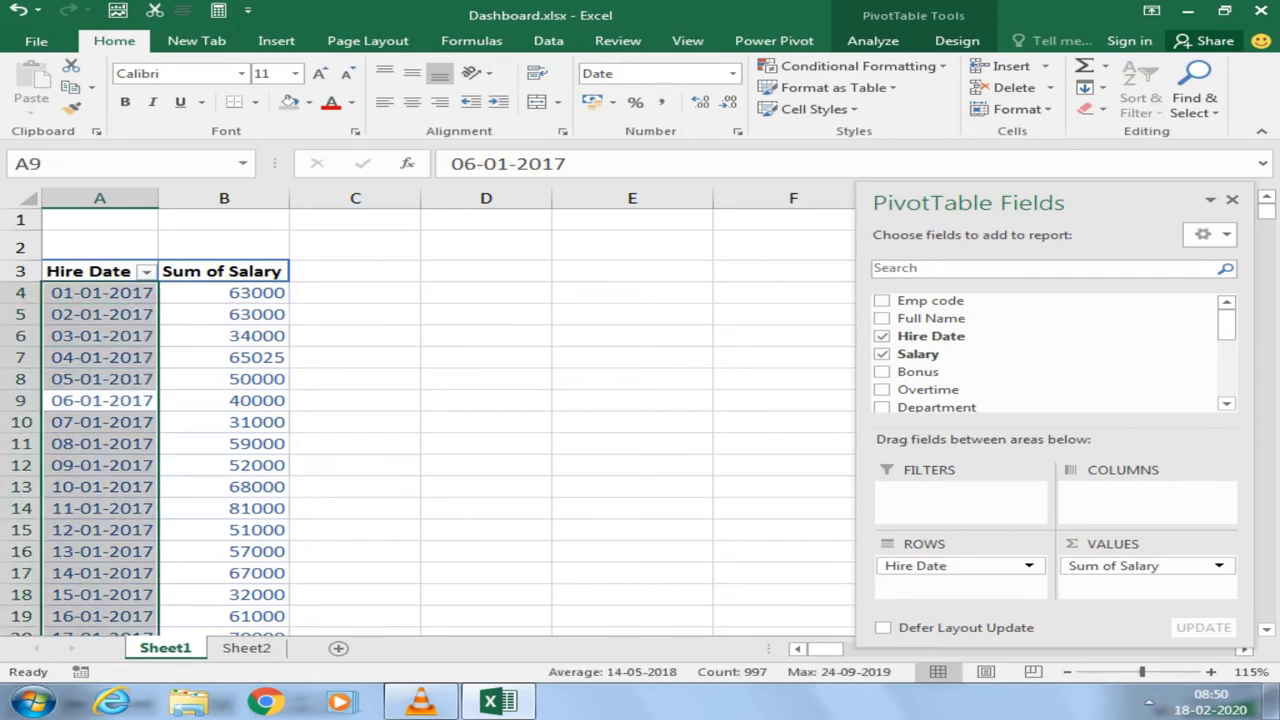
{"action": "left_click", "coordinate": [100, 421]}
{"action": "left_click_drag", "start_coordinate": [100, 357], "coordinate": [224, 357]}
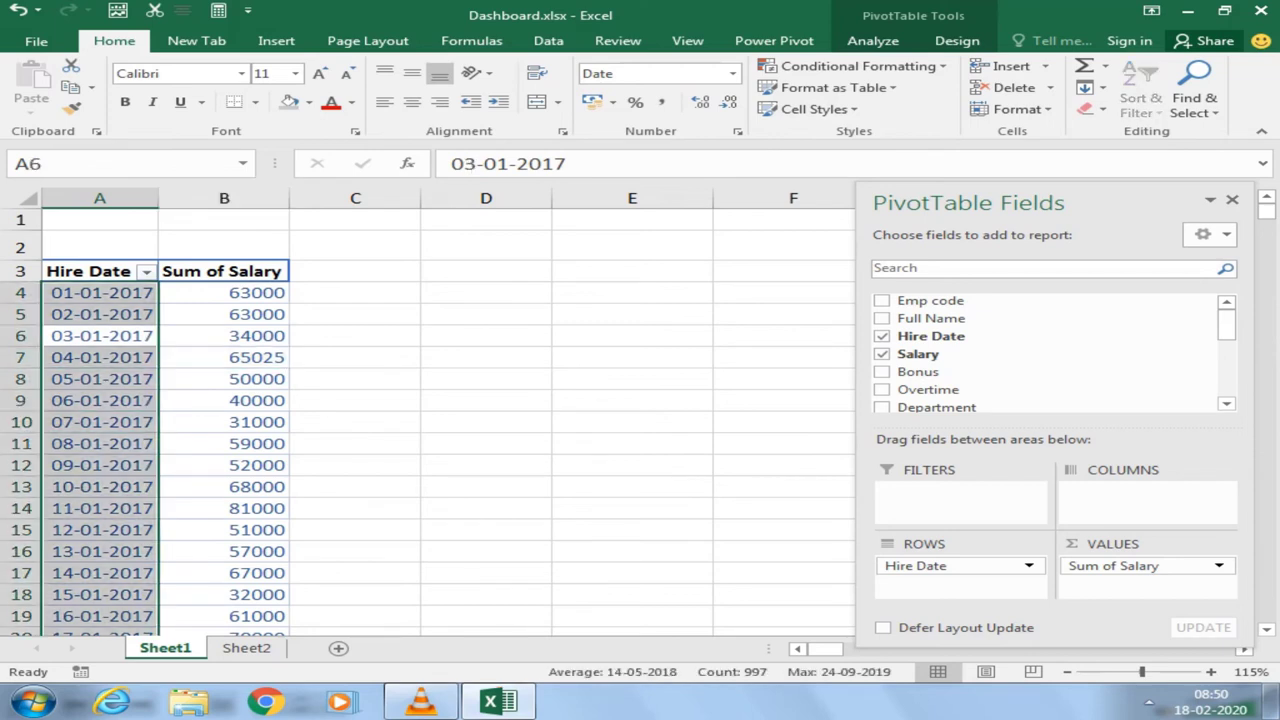
{"action": "left_click", "coordinate": [100, 400]}
{"action": "left_click", "coordinate": [486, 271]}
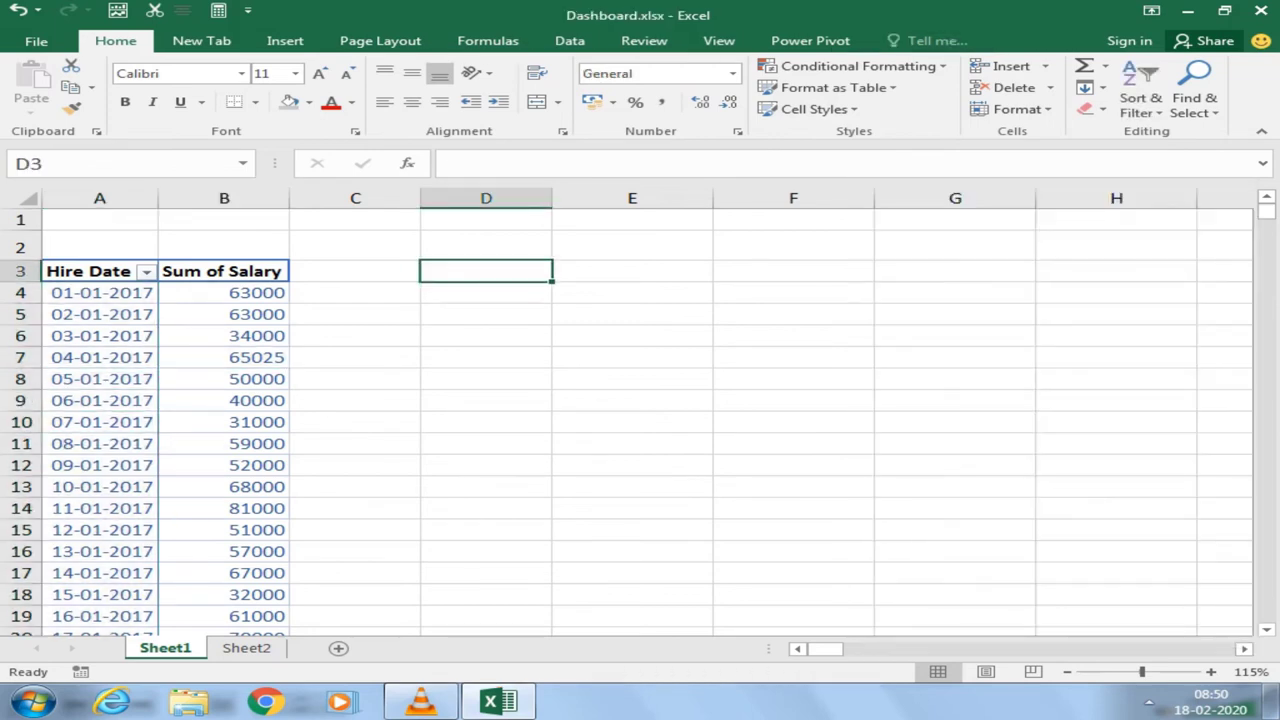
{"action": "type", "text": "jan"}
{"action": "key", "text": "Return"}
{"action": "type", "text": "feb"}
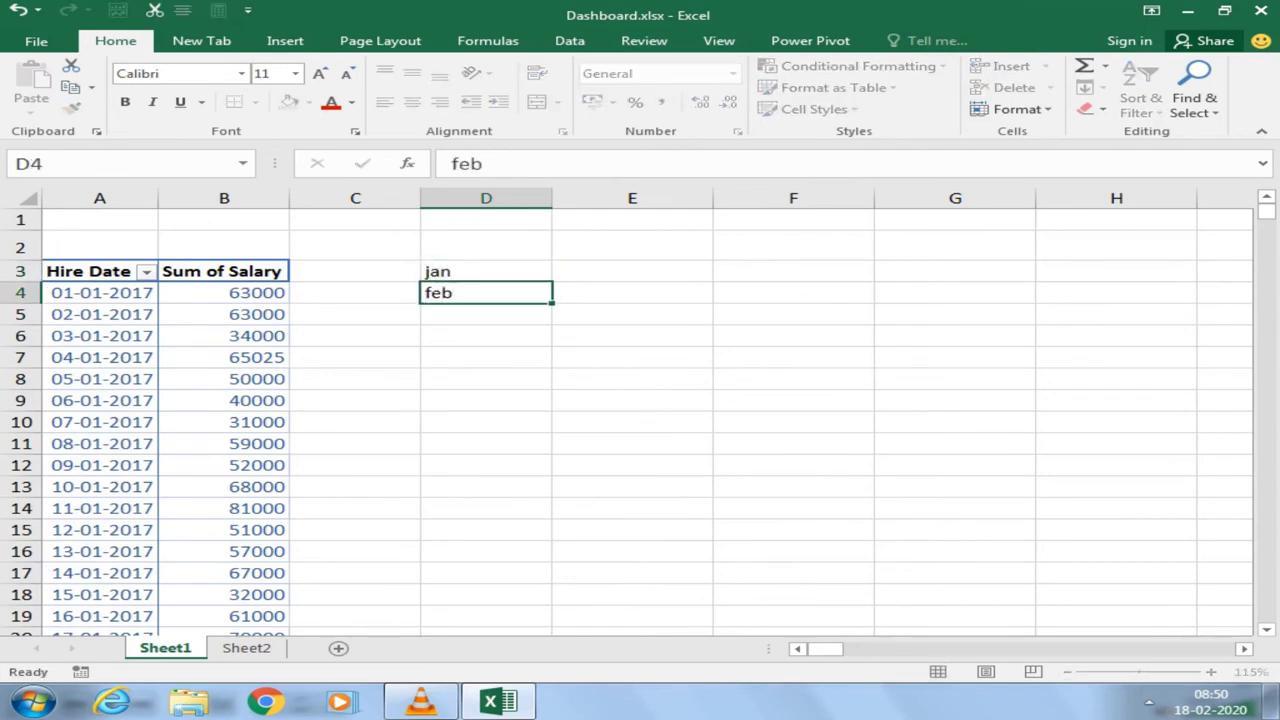
{"action": "key", "text": "Return"}
{"action": "type", "text": "march"}
{"action": "key", "text": "Return"}
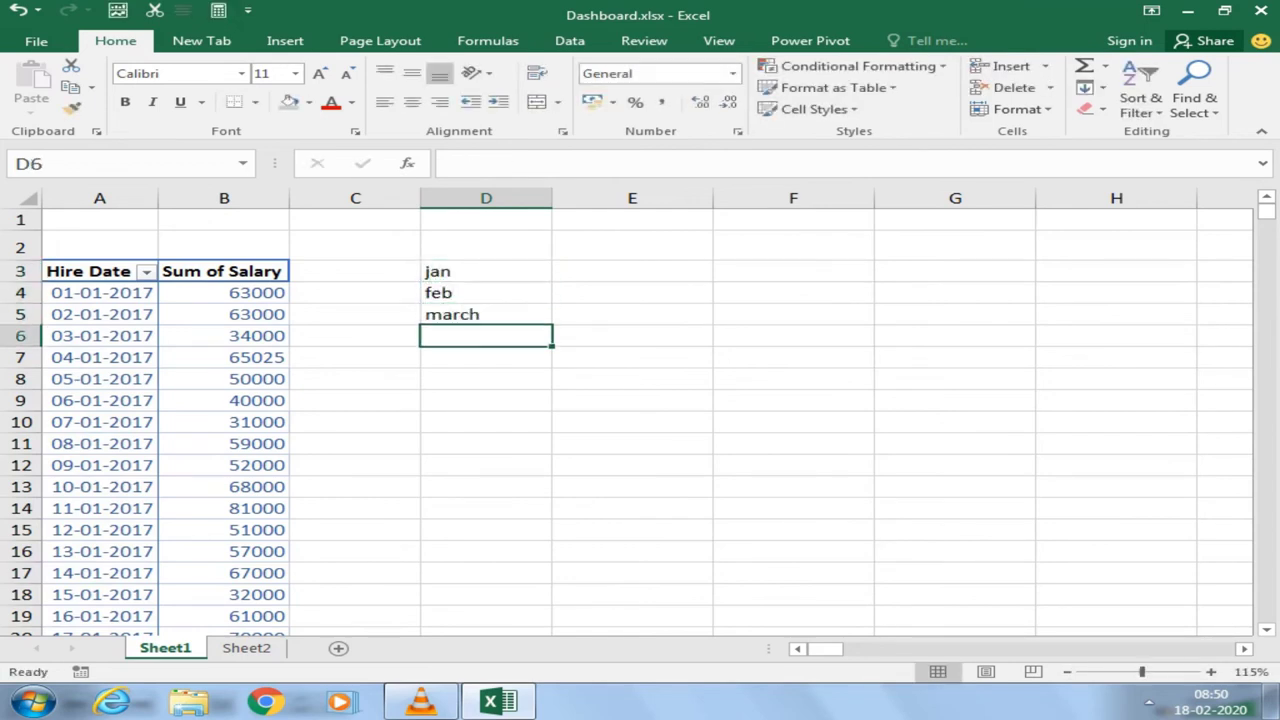
{"action": "left_click", "coordinate": [632, 271]}
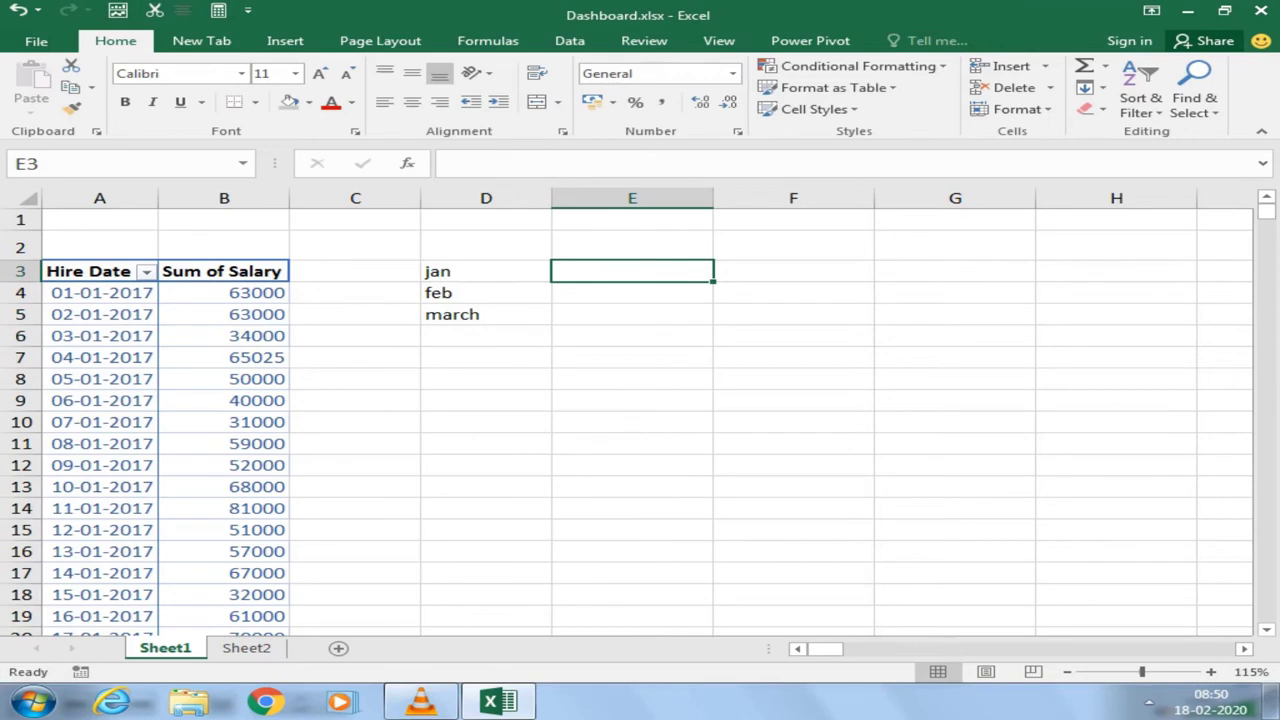
{"action": "left_click_drag", "start_coordinate": [486, 271], "coordinate": [486, 314]}
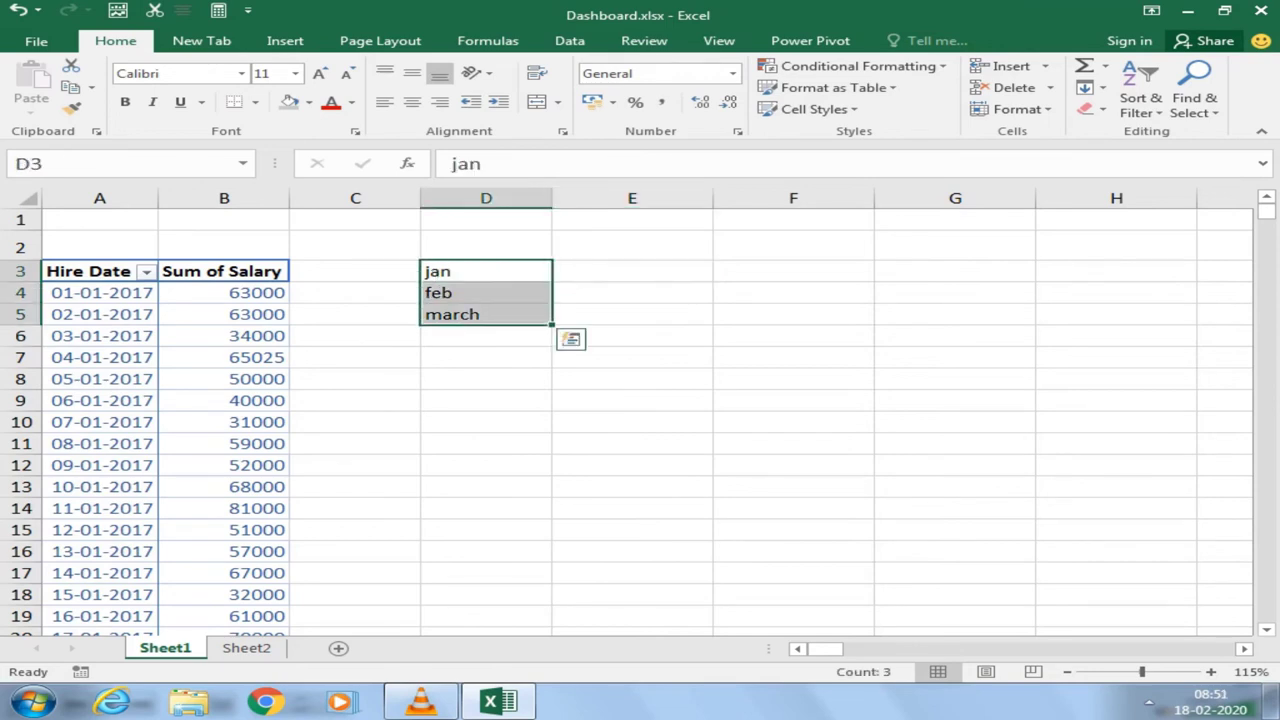
{"action": "key", "text": "Delete"}
{"action": "left_click", "coordinate": [486, 271]}
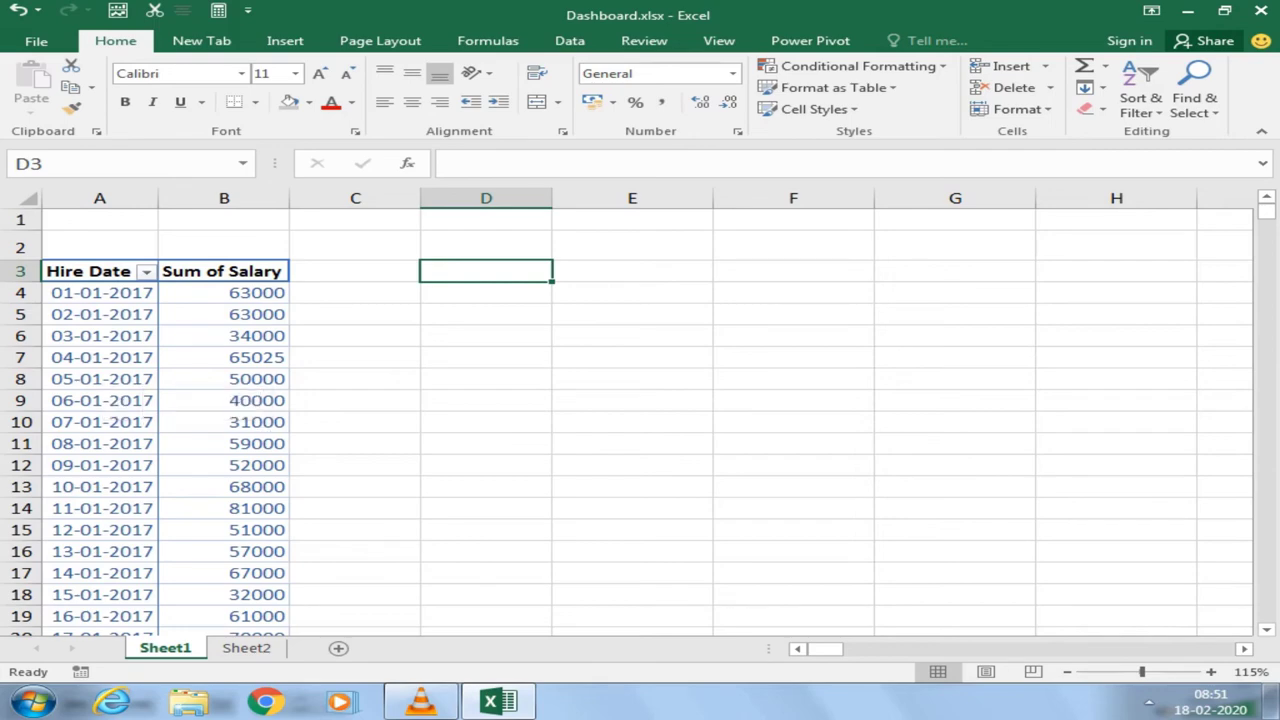
Step: Regroup hire dates by Years and Quarters with Months off, then select the 2017 quarter labels
{"action": "right_click", "coordinate": [126, 318]}
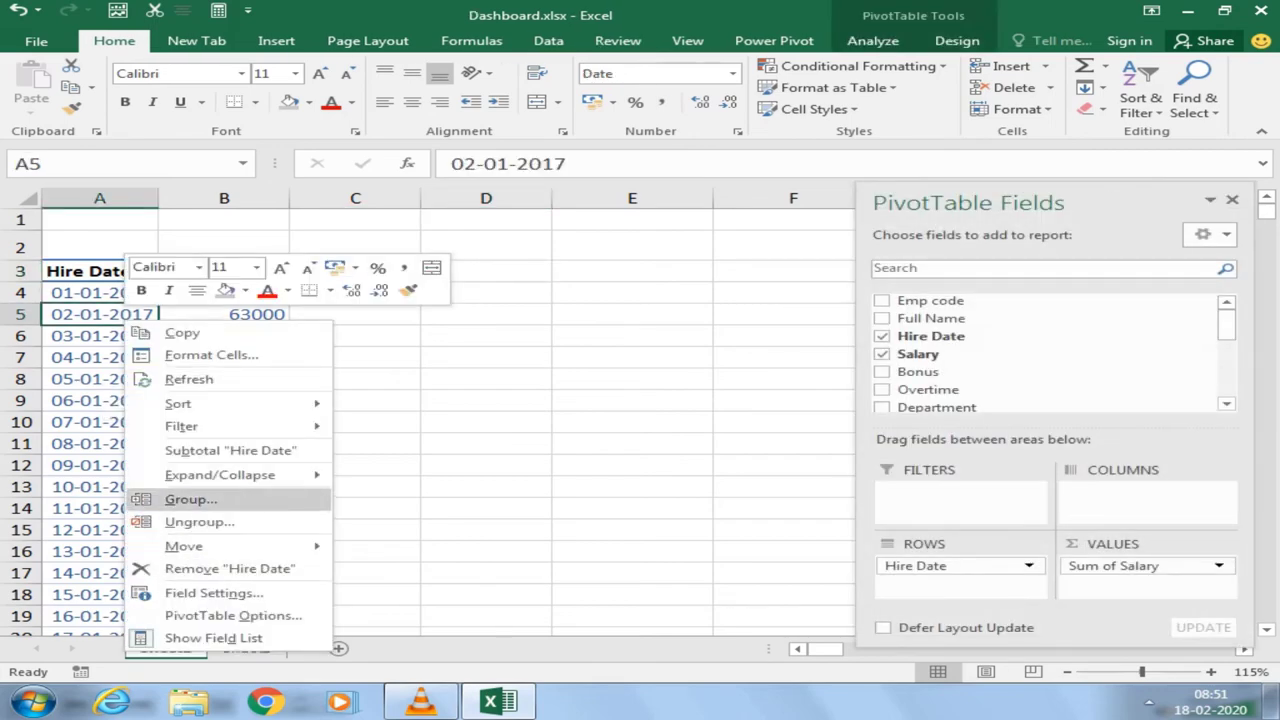
{"action": "left_click", "coordinate": [190, 499]}
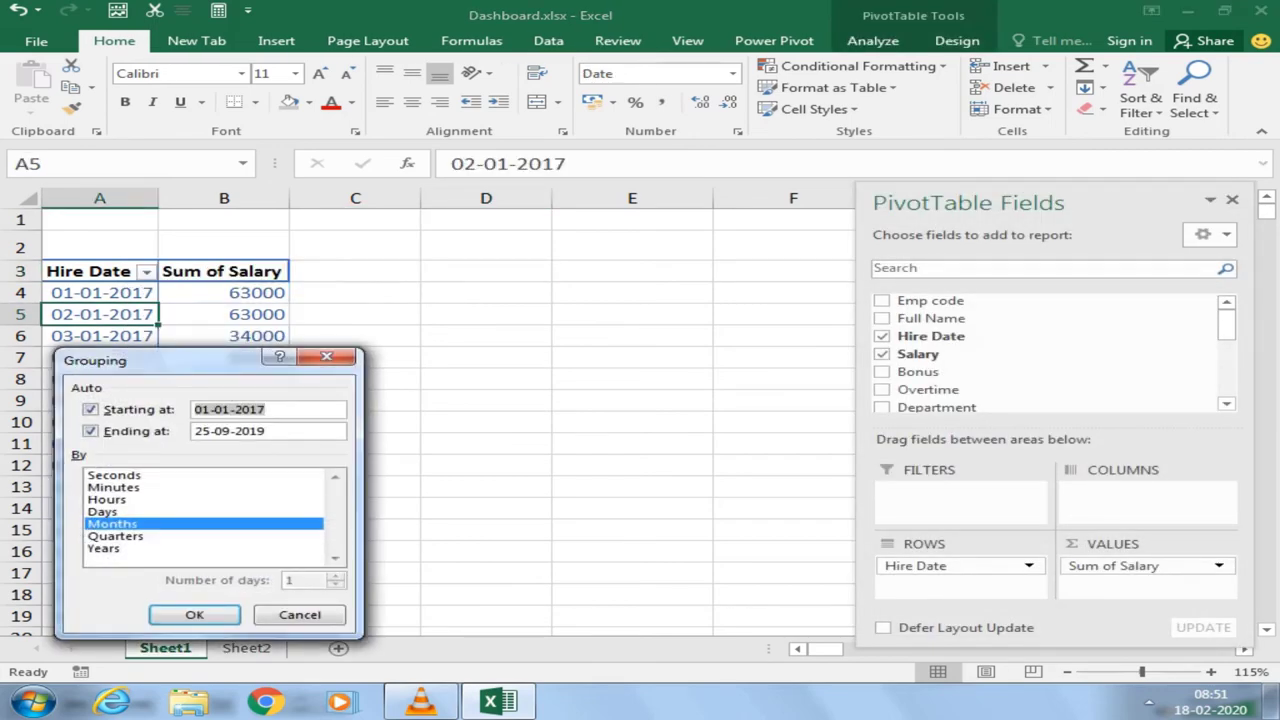
{"action": "left_click", "coordinate": [104, 548]}
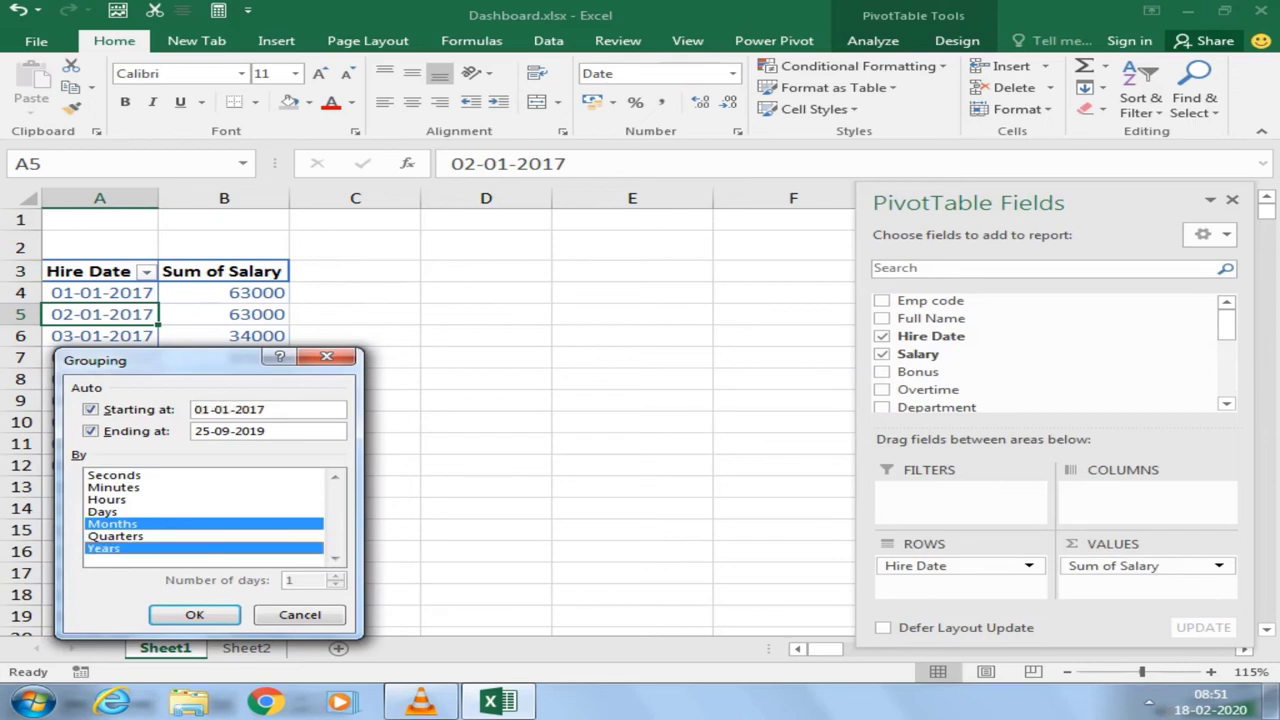
{"action": "left_click", "coordinate": [112, 523]}
{"action": "left_click", "coordinate": [115, 536]}
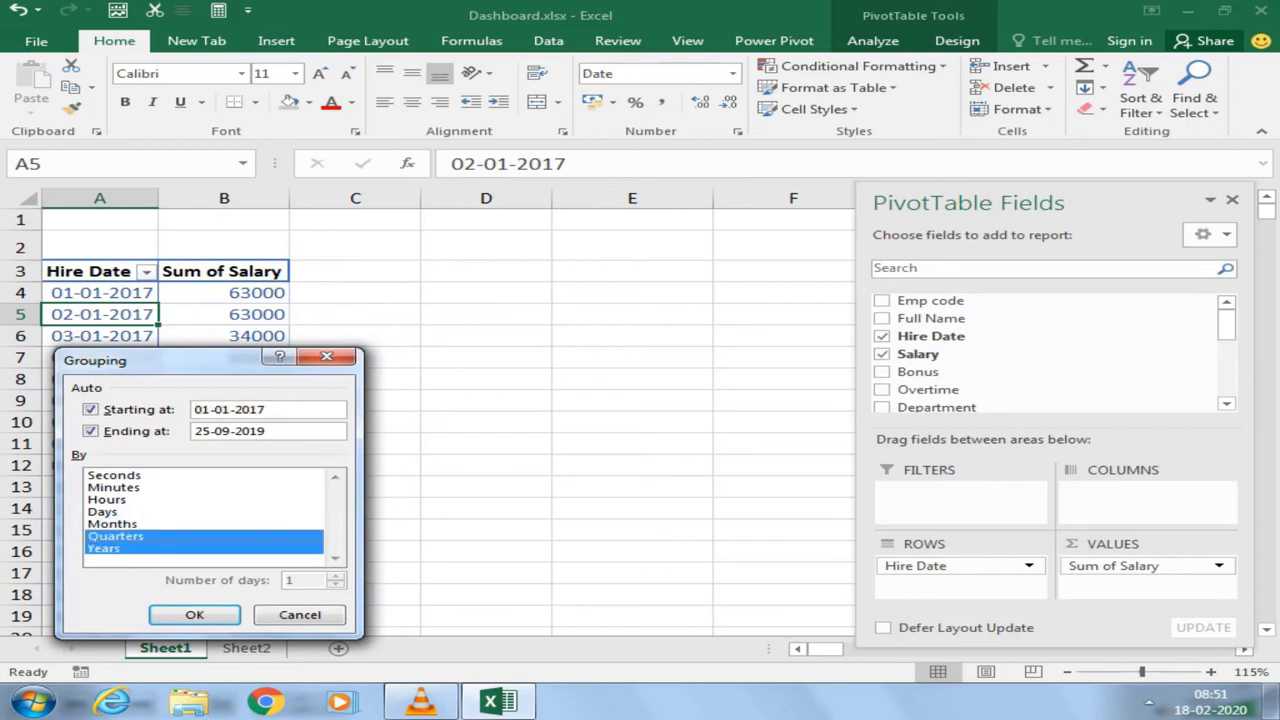
{"action": "left_click", "coordinate": [194, 614]}
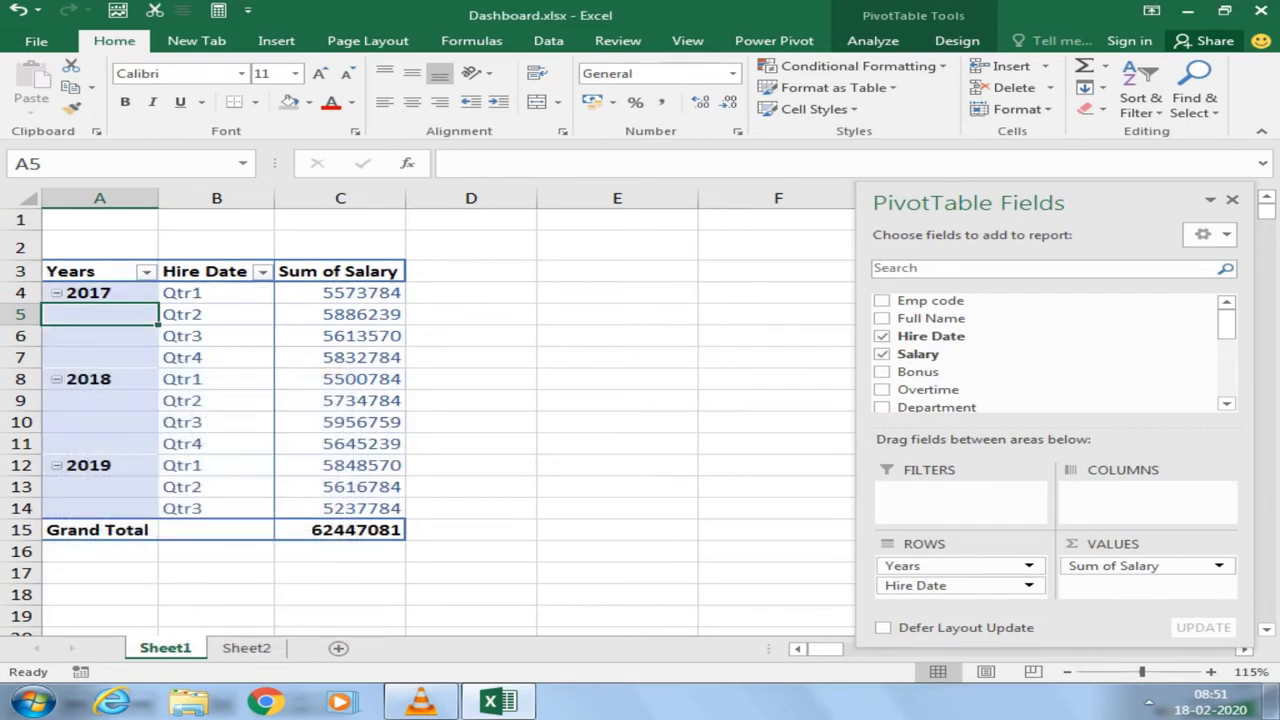
{"action": "left_click_drag", "start_coordinate": [200, 292], "coordinate": [200, 508]}
{"action": "left_click", "coordinate": [200, 379]}
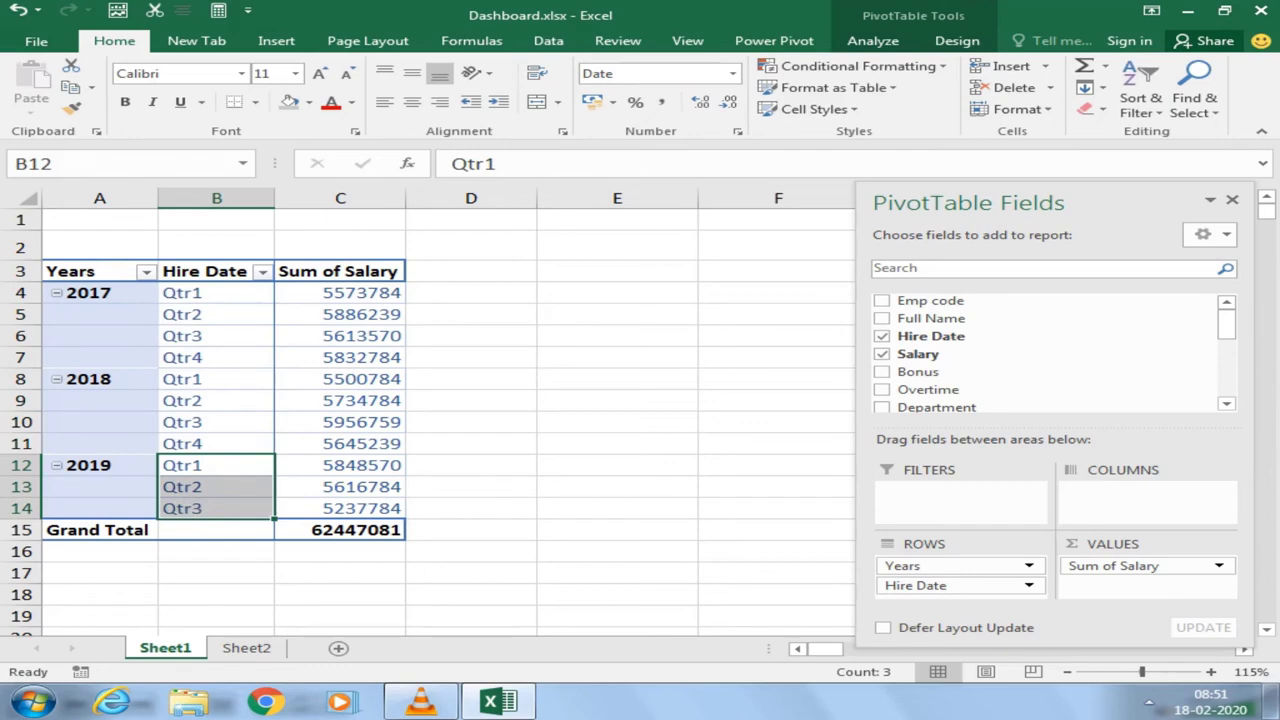
Step: Go to the end of the Sheet2 employee data and select the first empty row
{"action": "left_click", "coordinate": [246, 648]}
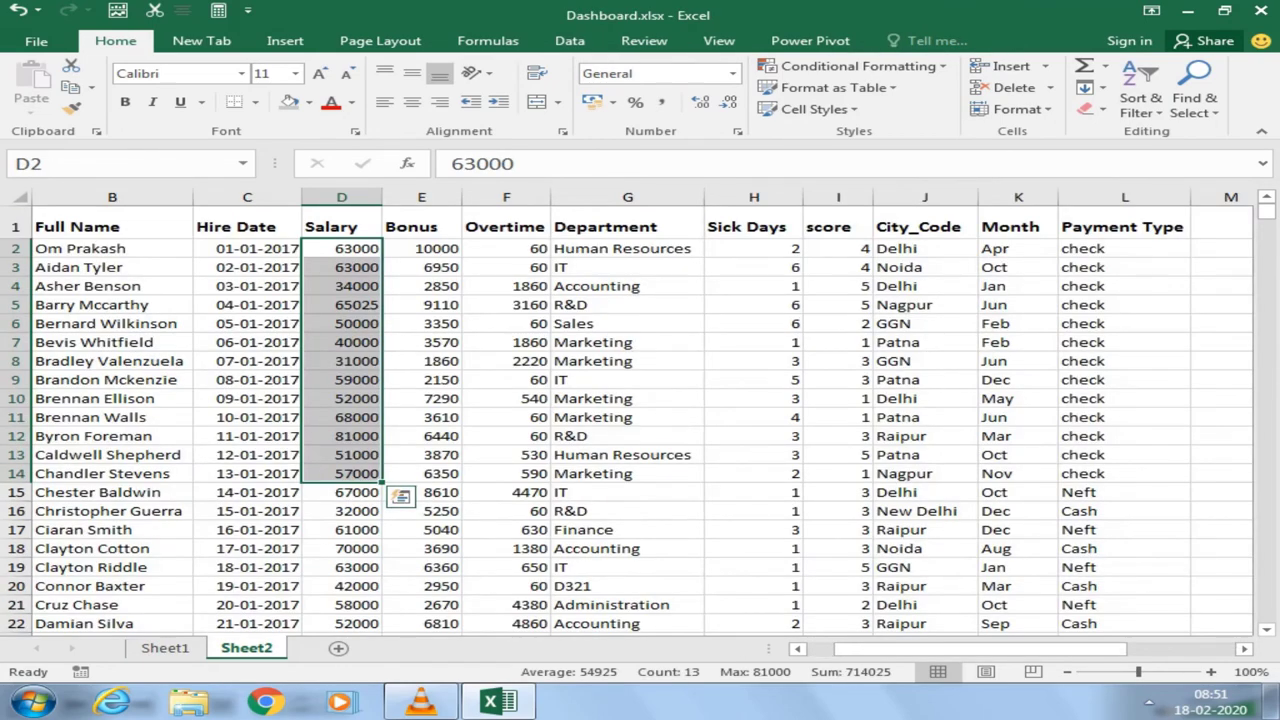
{"action": "mouse_move", "coordinate": [1266, 210]}
{"action": "left_mouse_down"}
{"action": "mouse_move", "coordinate": [1266, 614]}
{"action": "mouse_move", "coordinate": [1266, 590]}
{"action": "left_mouse_up"}
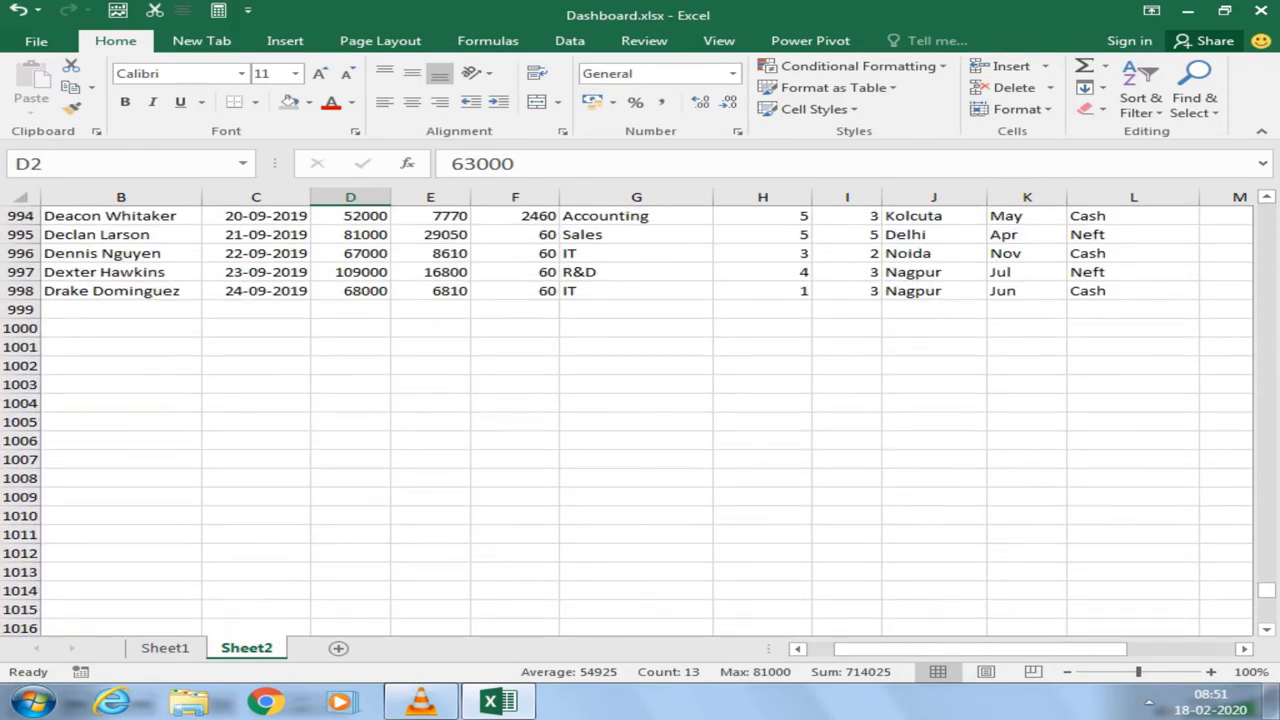
{"action": "left_click", "coordinate": [255, 290]}
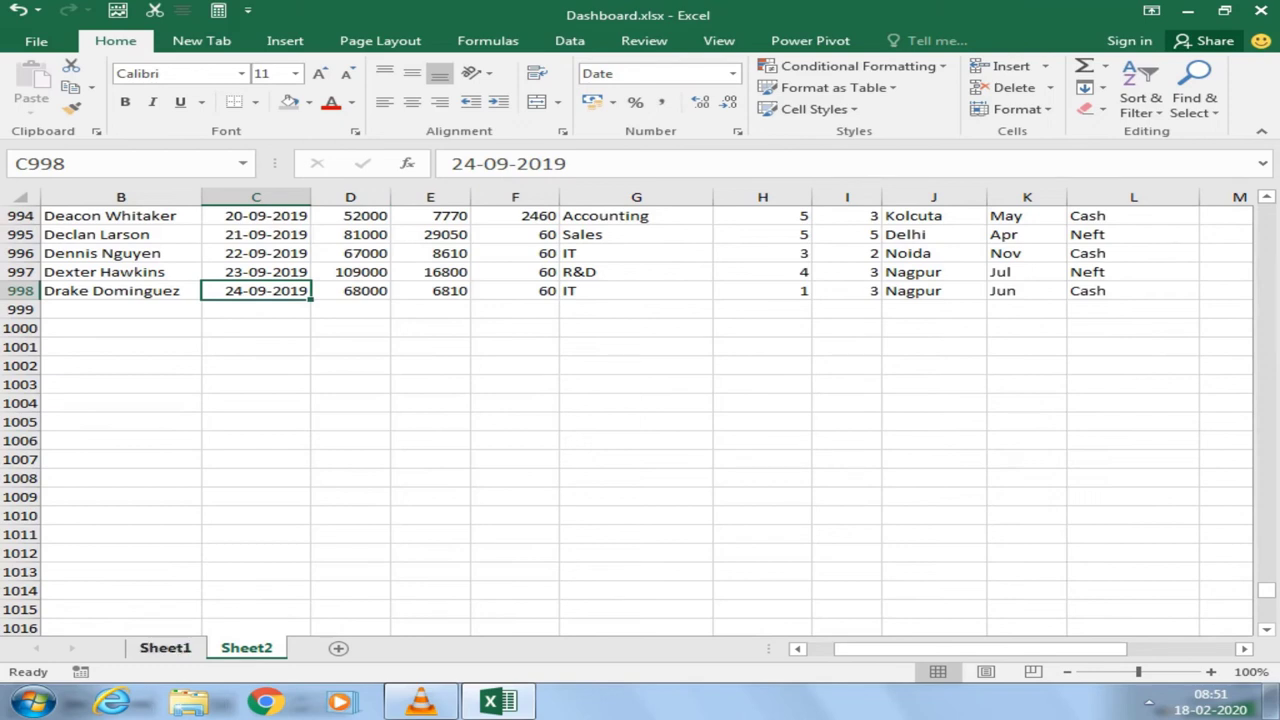
{"action": "left_click", "coordinate": [120, 309]}
Step: Enter the employee's full name, hire date 10-11-2019, salary 65000, bonus 2500, overtime 3500, department Test
{"action": "type", "text": "s"}
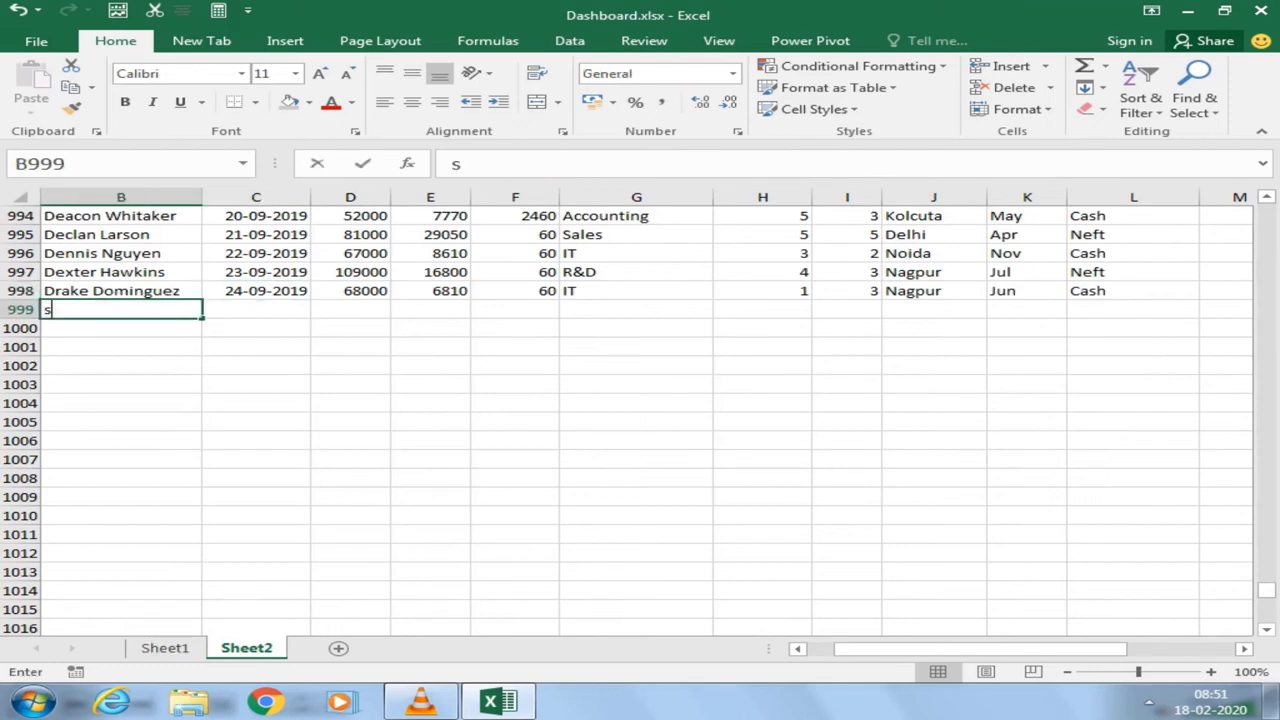
{"action": "type", "text": "hirish b tiwari"}
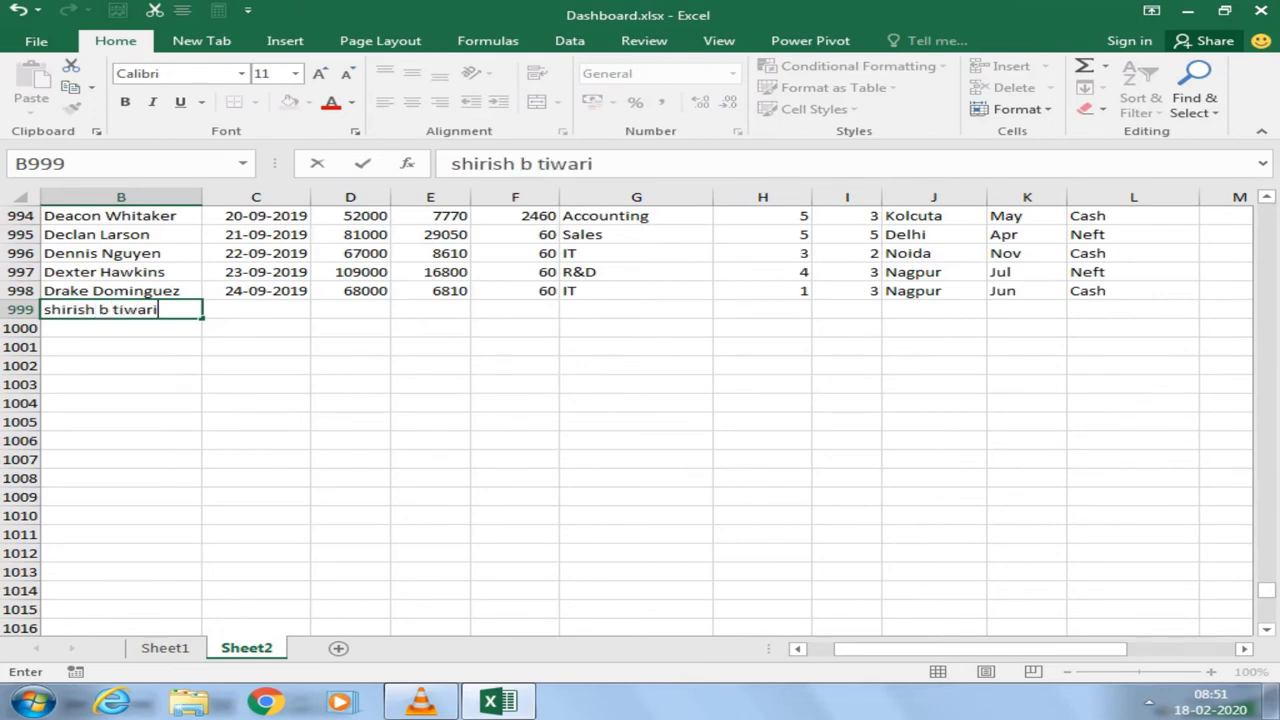
{"action": "key", "text": "Tab"}
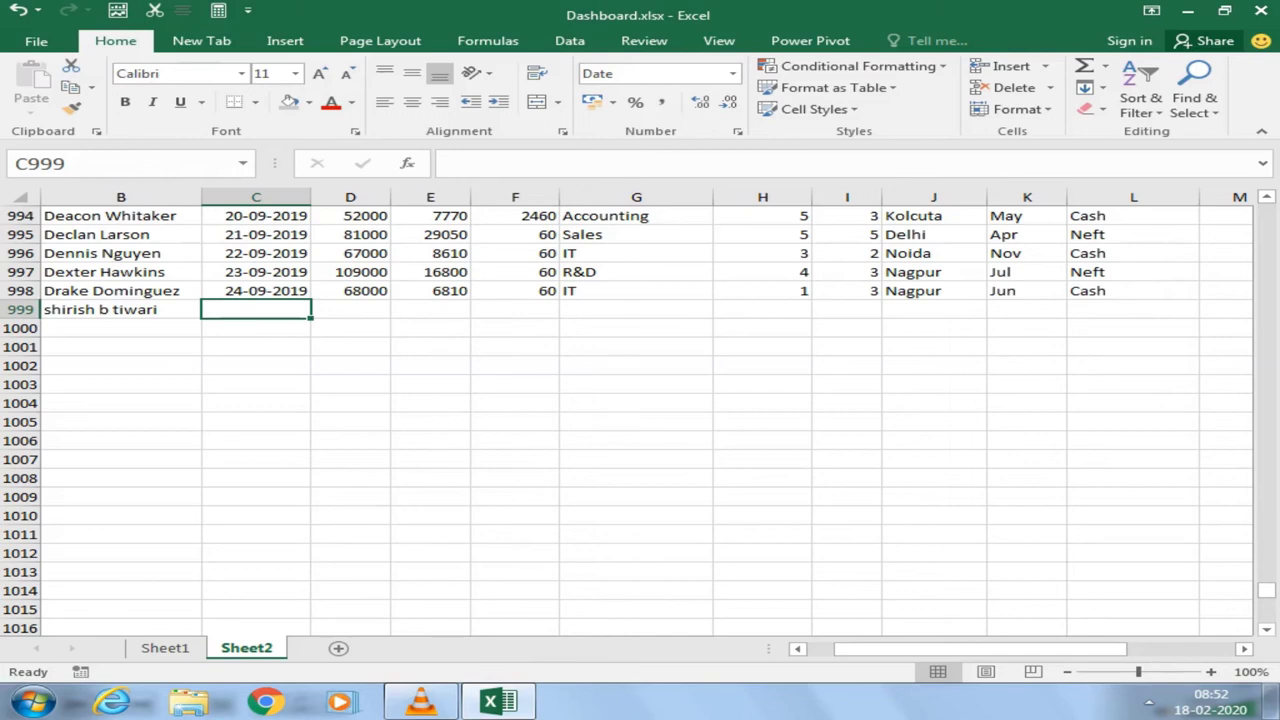
{"action": "type", "text": "10-"}
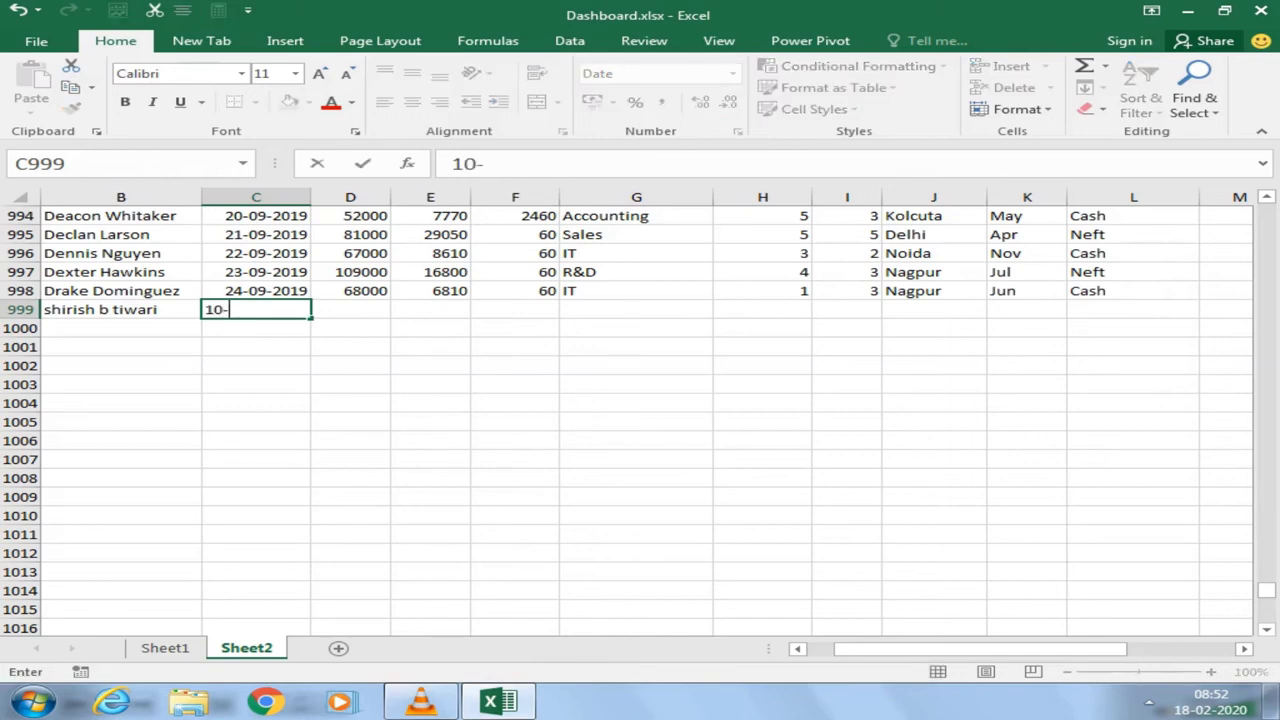
{"action": "type", "text": "11-"}
{"action": "type", "text": "2019"}
{"action": "key", "text": "Tab"}
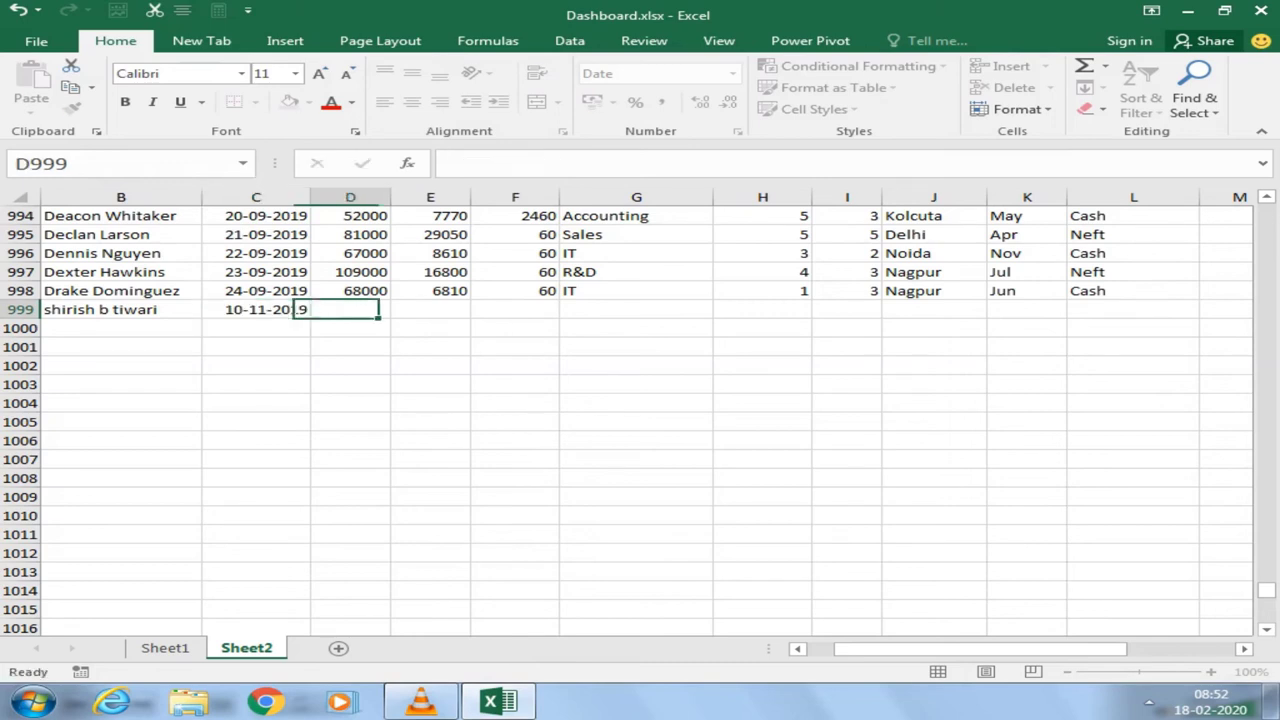
{"action": "type", "text": "6500"}
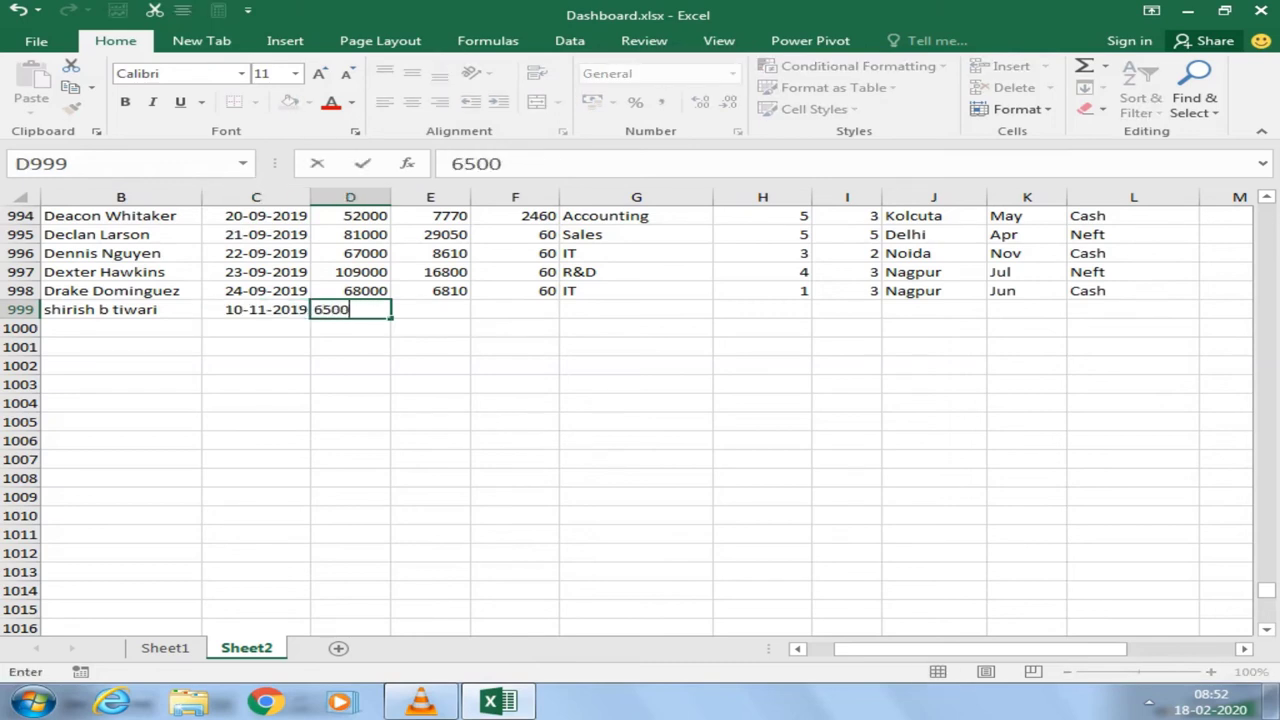
{"action": "type", "text": "0"}
{"action": "key", "text": "Tab"}
{"action": "type", "text": "2"}
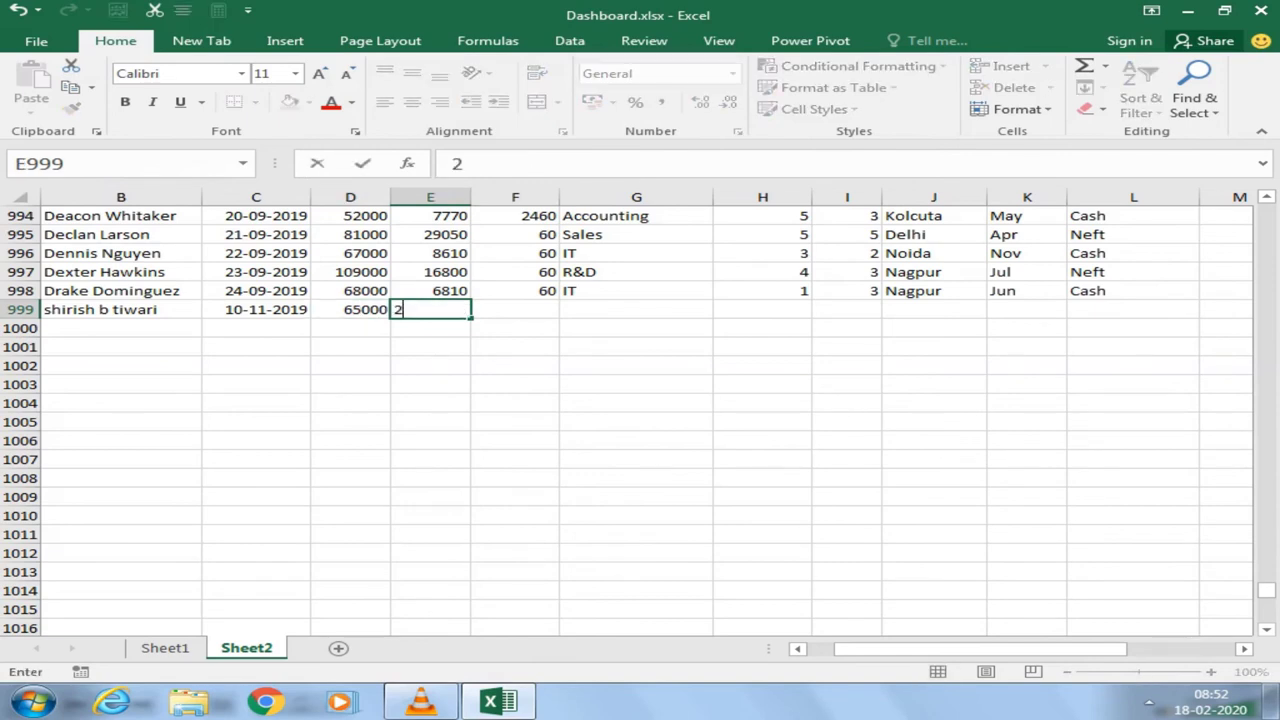
{"action": "type", "text": "500"}
{"action": "key", "text": "Tab"}
{"action": "type", "text": "3500"}
{"action": "key", "text": "Tab"}
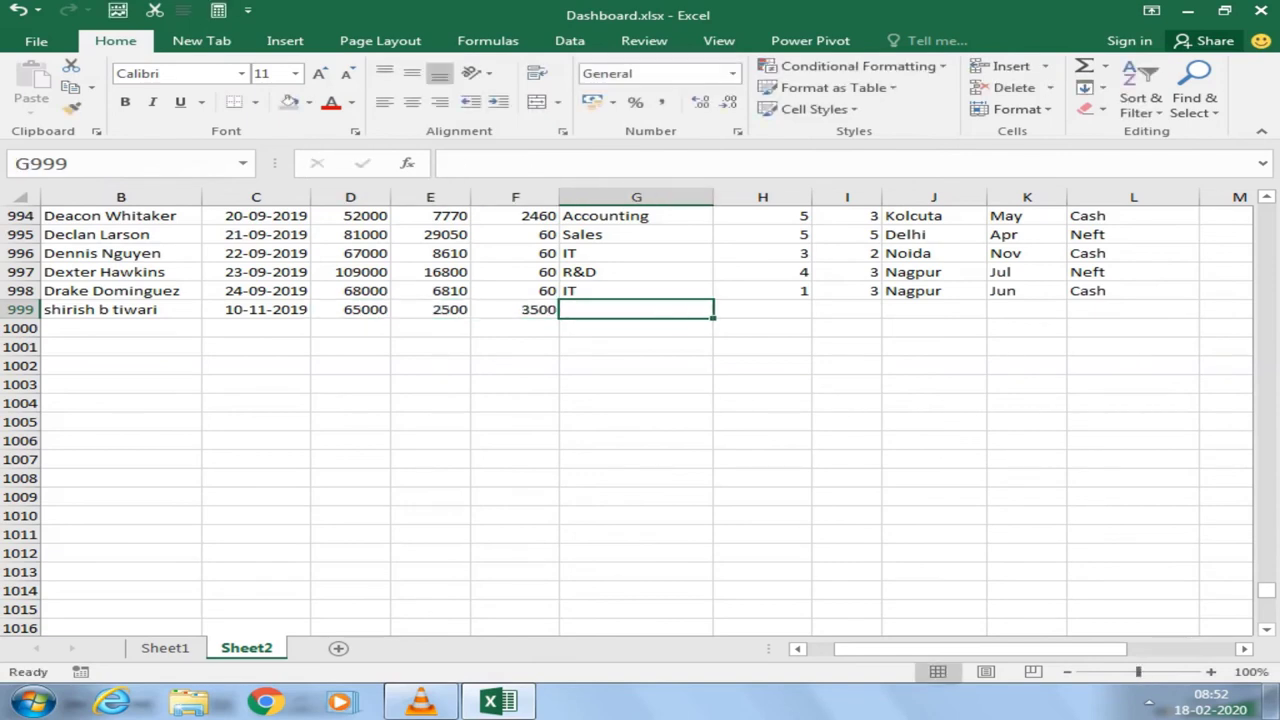
{"action": "type", "text": "AB"}
{"action": "key", "text": "BackSpace"}
{"action": "key", "text": "BackSpace"}
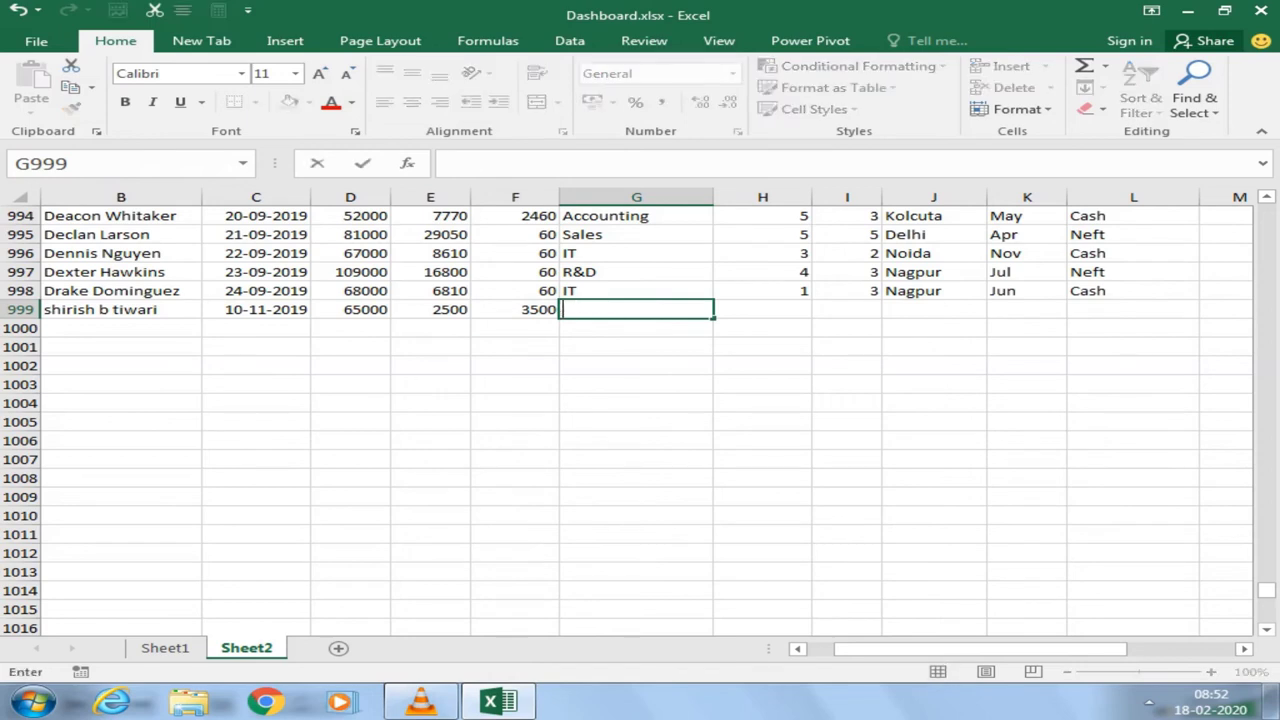
{"action": "type", "text": "Test"}
{"action": "key", "text": "Tab"}
Step: Complete the record with 2, 3, Mumbai, month Nov and payment type cash, then return to Sheet1
{"action": "type", "text": "2"}
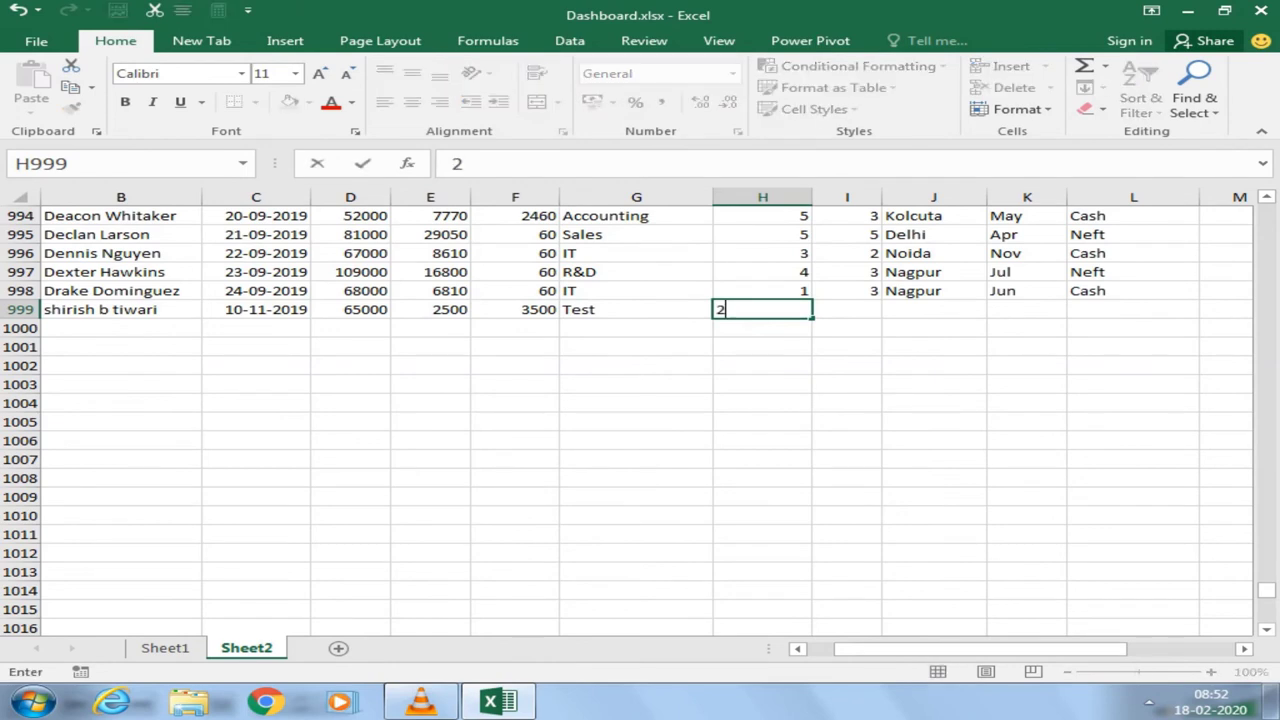
{"action": "key", "text": "Tab"}
{"action": "type", "text": "3"}
{"action": "key", "text": "Tab"}
{"action": "type", "text": "M"}
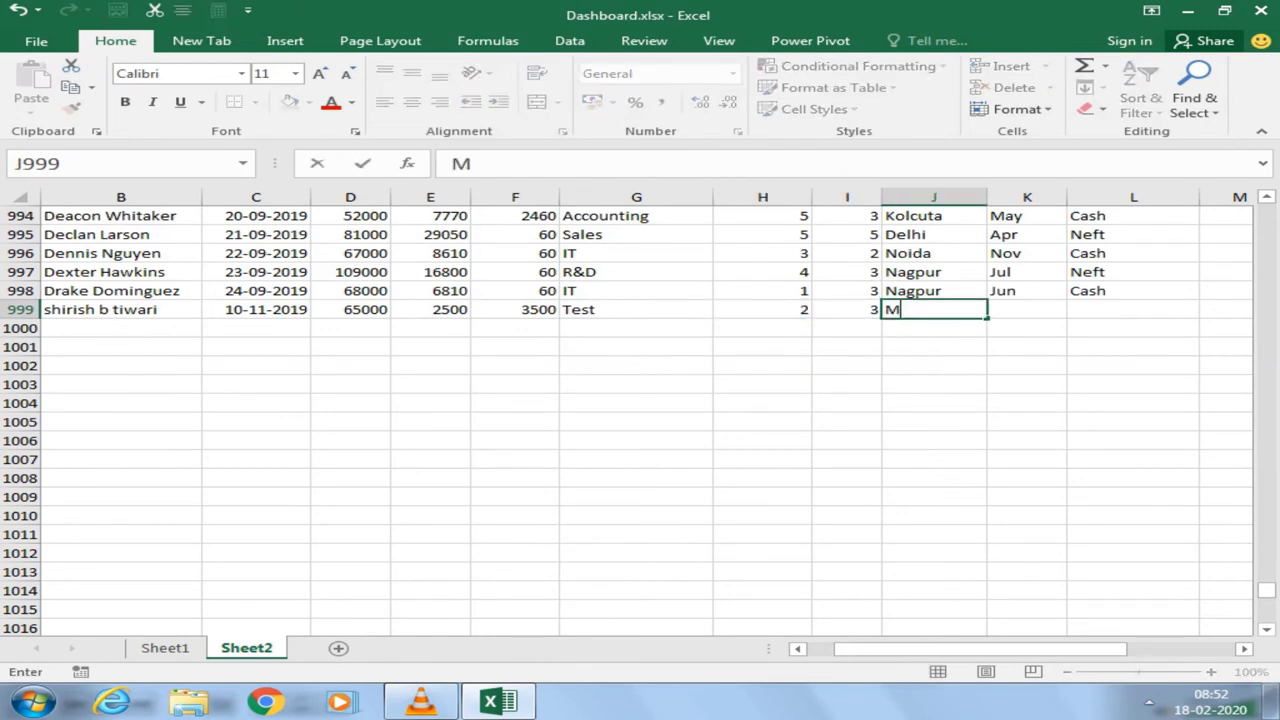
{"action": "type", "text": "umbai"}
{"action": "key", "text": "Tab"}
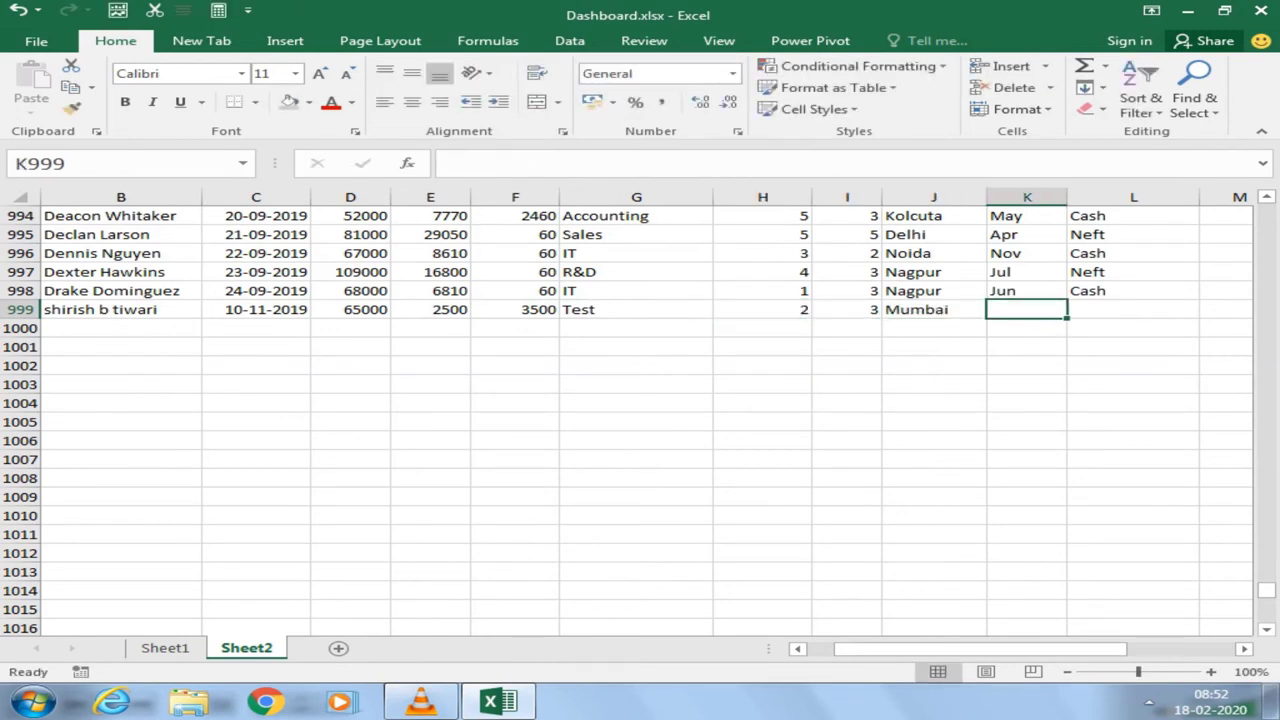
{"action": "type", "text": "Dec"}
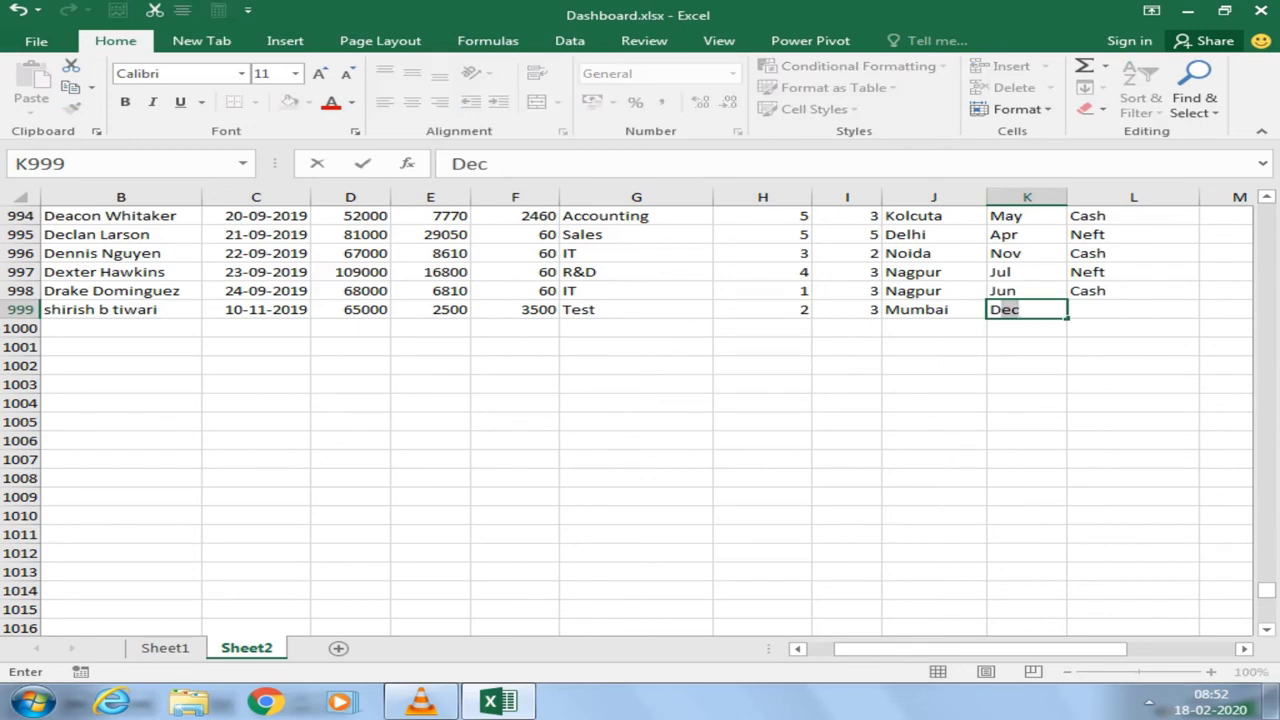
{"action": "key", "text": "BackSpace"}
{"action": "key", "text": "BackSpace"}
{"action": "key", "text": "BackSpace"}
{"action": "type", "text": "N"}
{"action": "key", "text": "BackSpace"}
{"action": "type", "text": "No"}
{"action": "type", "text": "c"}
{"action": "key", "text": "BackSpace"}
{"action": "type", "text": "v"}
{"action": "key", "text": "Tab"}
{"action": "type", "text": "cash"}
{"action": "key", "text": "Return"}
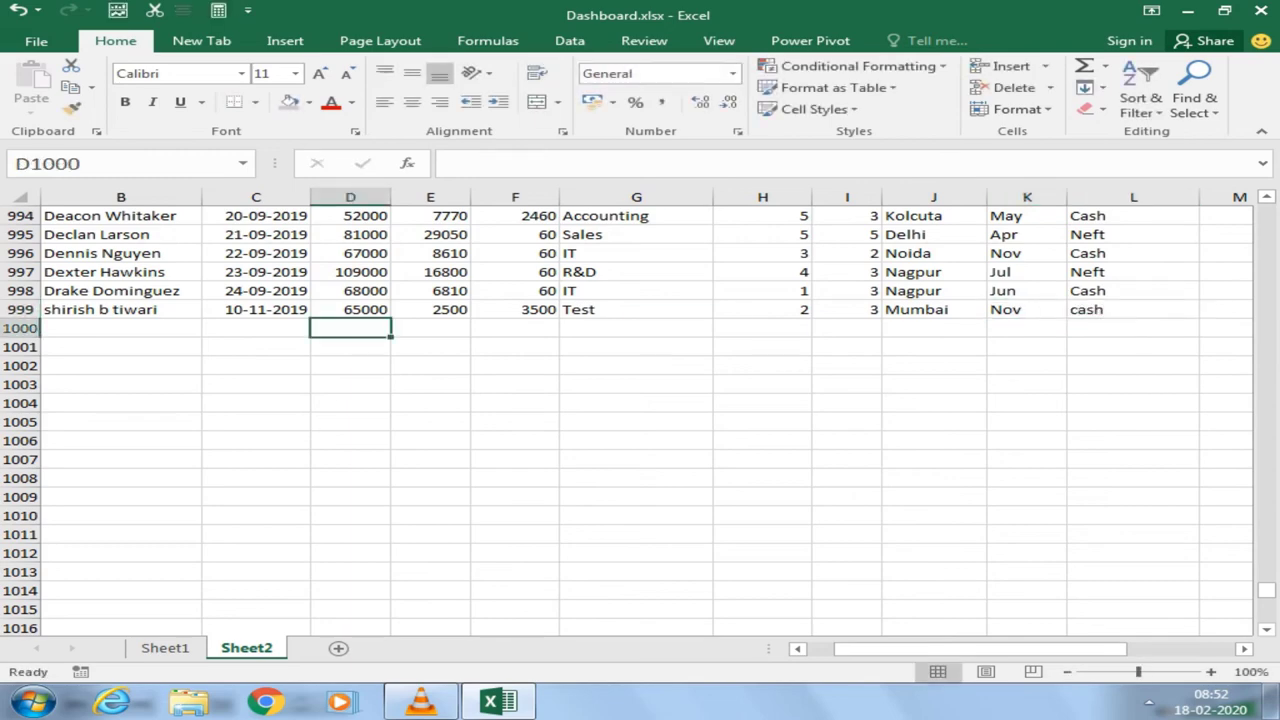
{"action": "left_click", "coordinate": [165, 648]}
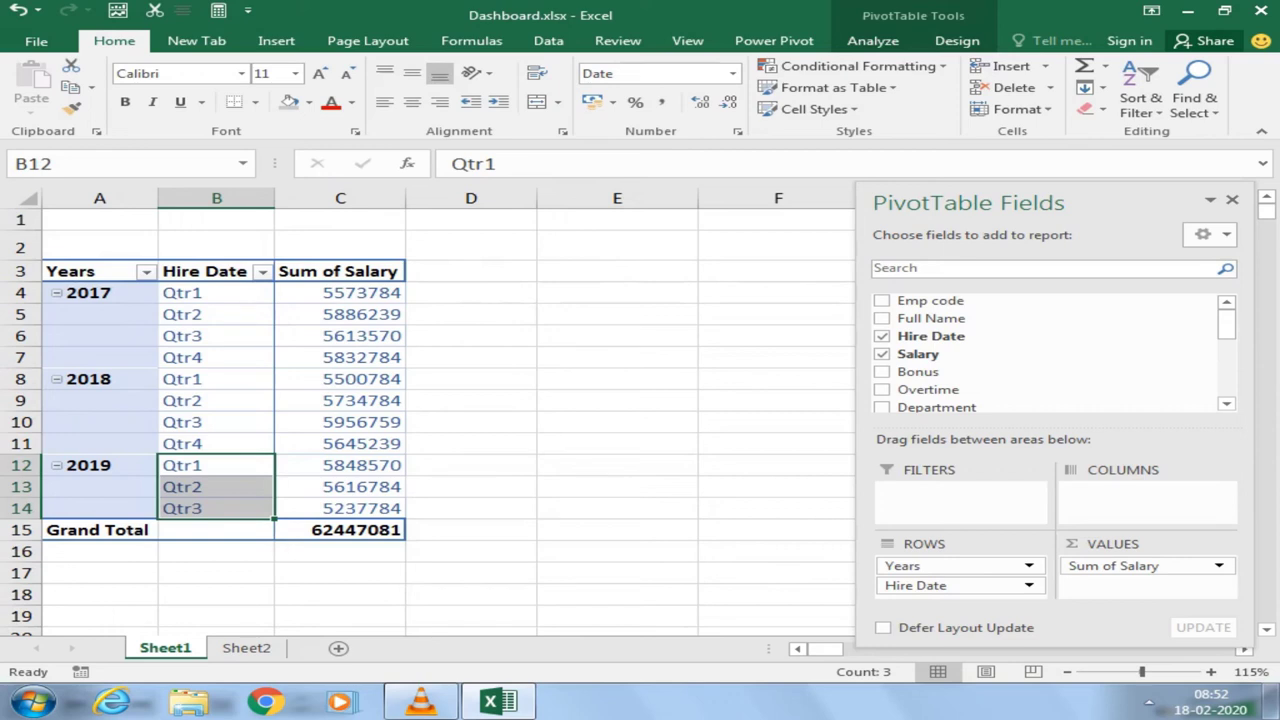
Step: Change the pivot's data source to Sheet2!$A$1:$L$999 so it includes the new record
{"action": "left_click", "coordinate": [340, 400]}
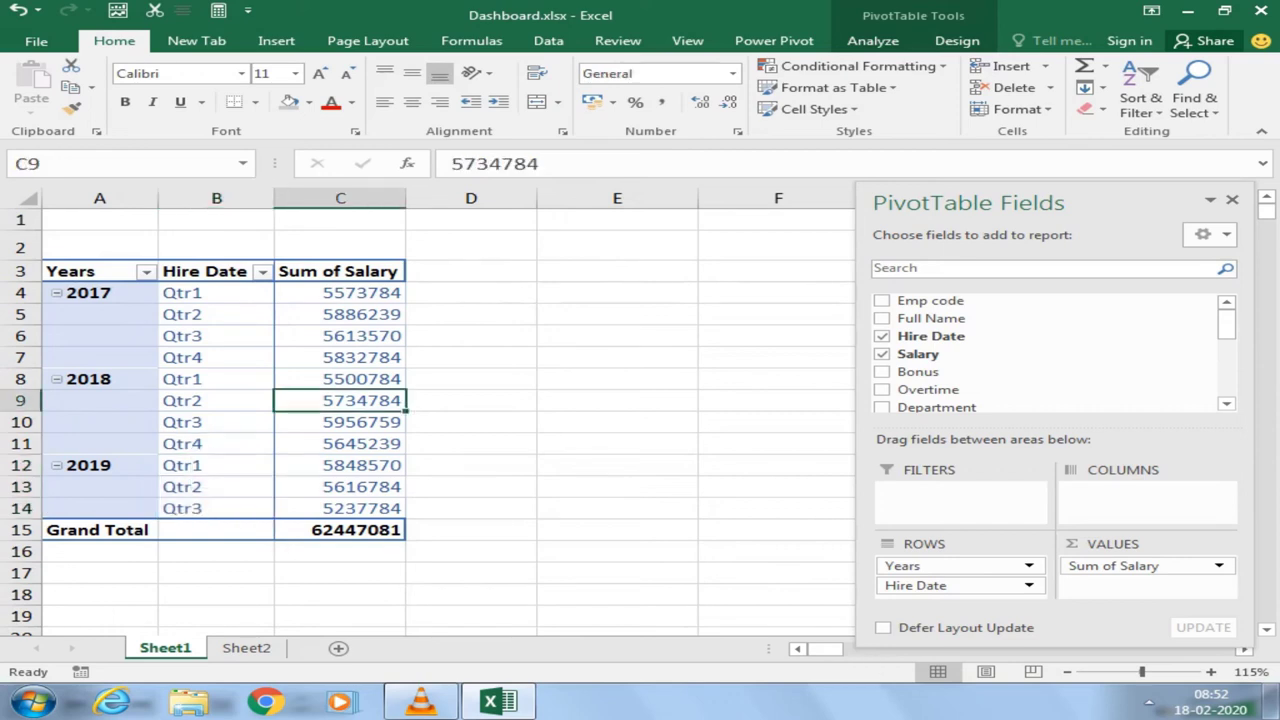
{"action": "left_click", "coordinate": [873, 40]}
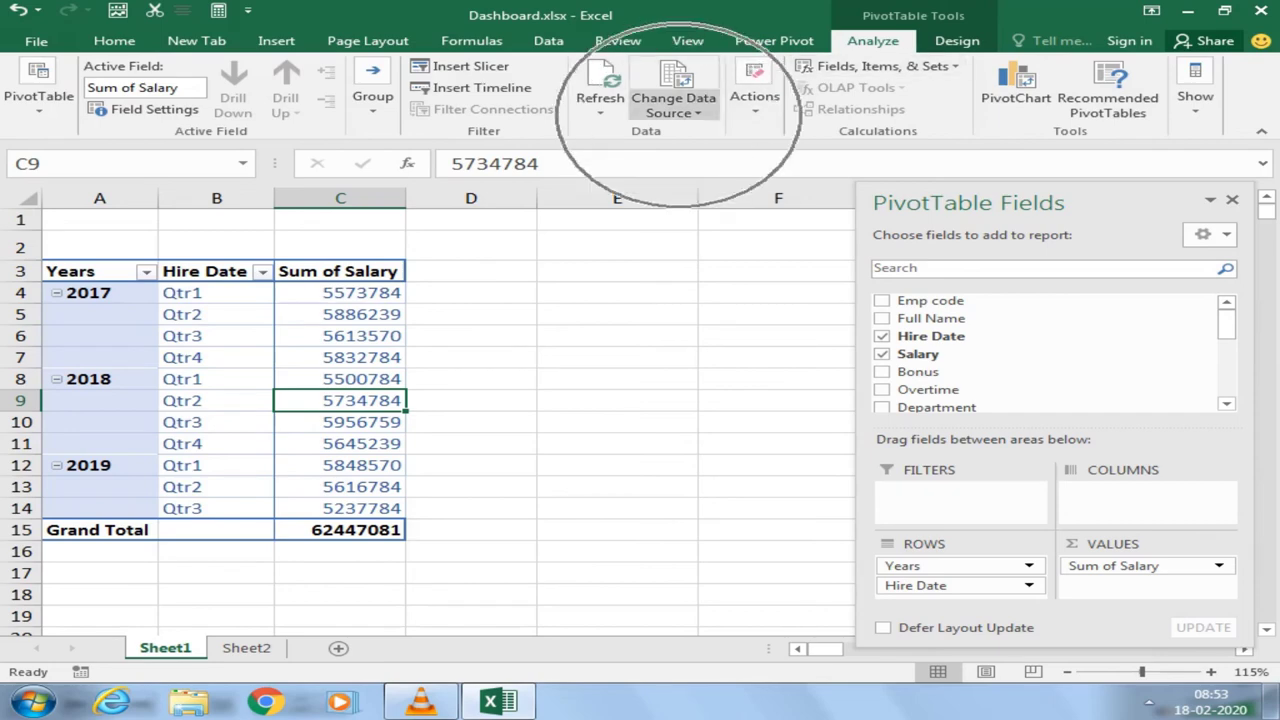
{"action": "left_click", "coordinate": [673, 105]}
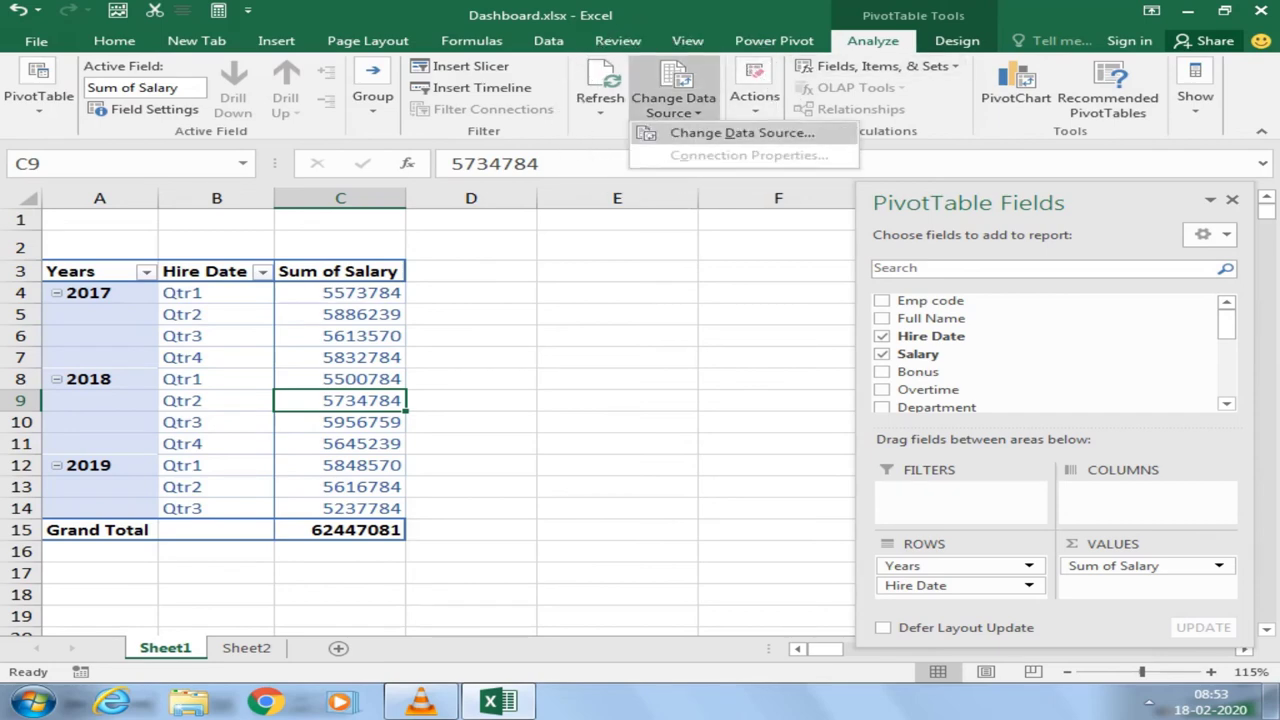
{"action": "left_click", "coordinate": [742, 132]}
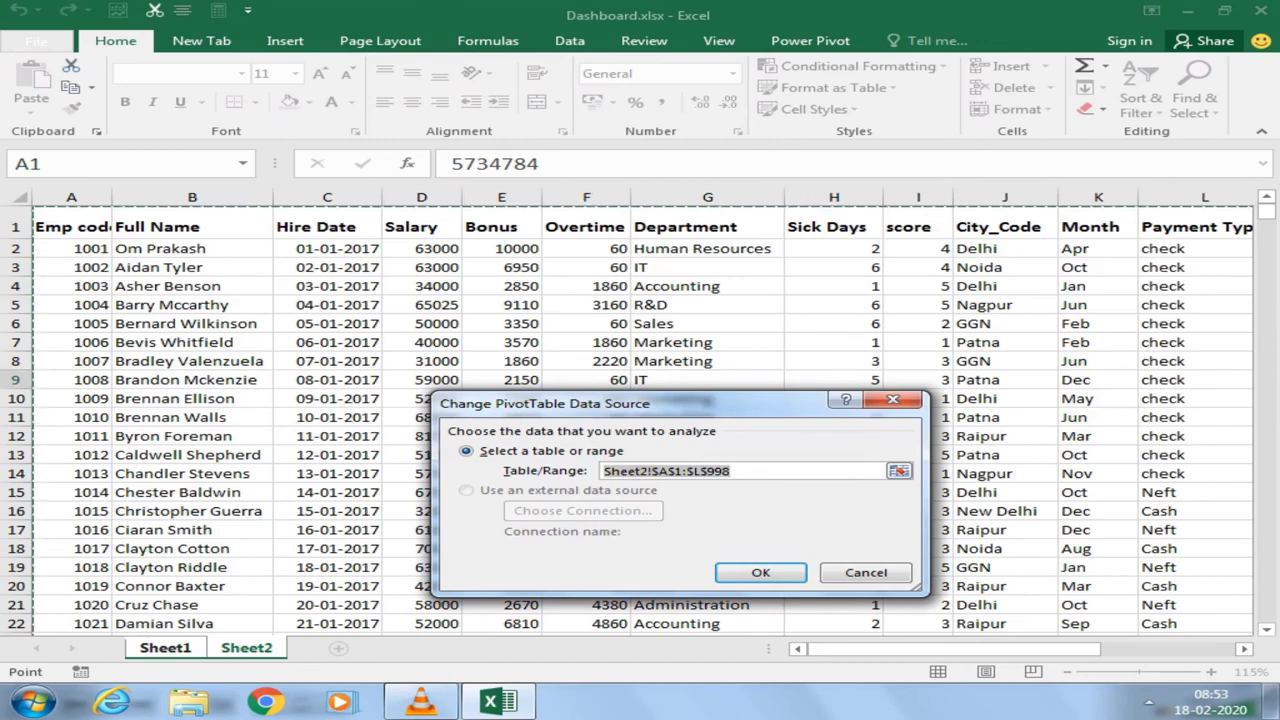
{"action": "left_click", "coordinate": [731, 471]}
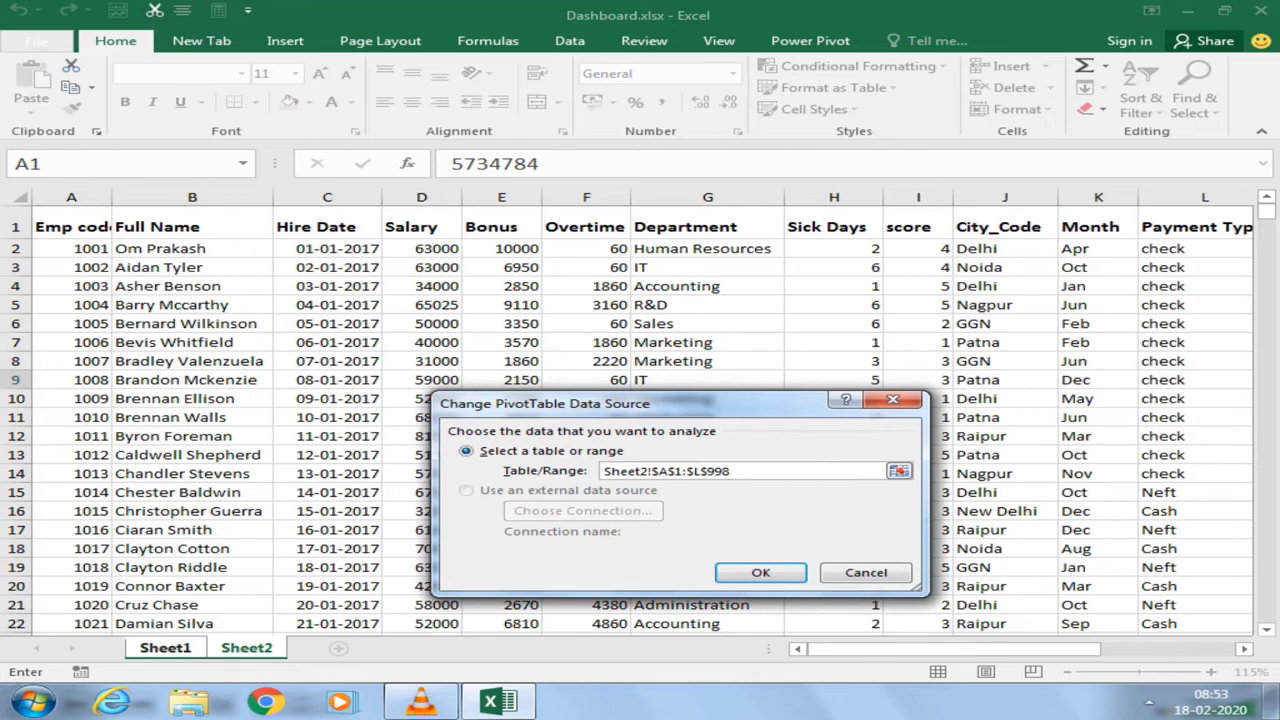
{"action": "key", "text": "BackSpace"}
{"action": "key", "text": "Return"}
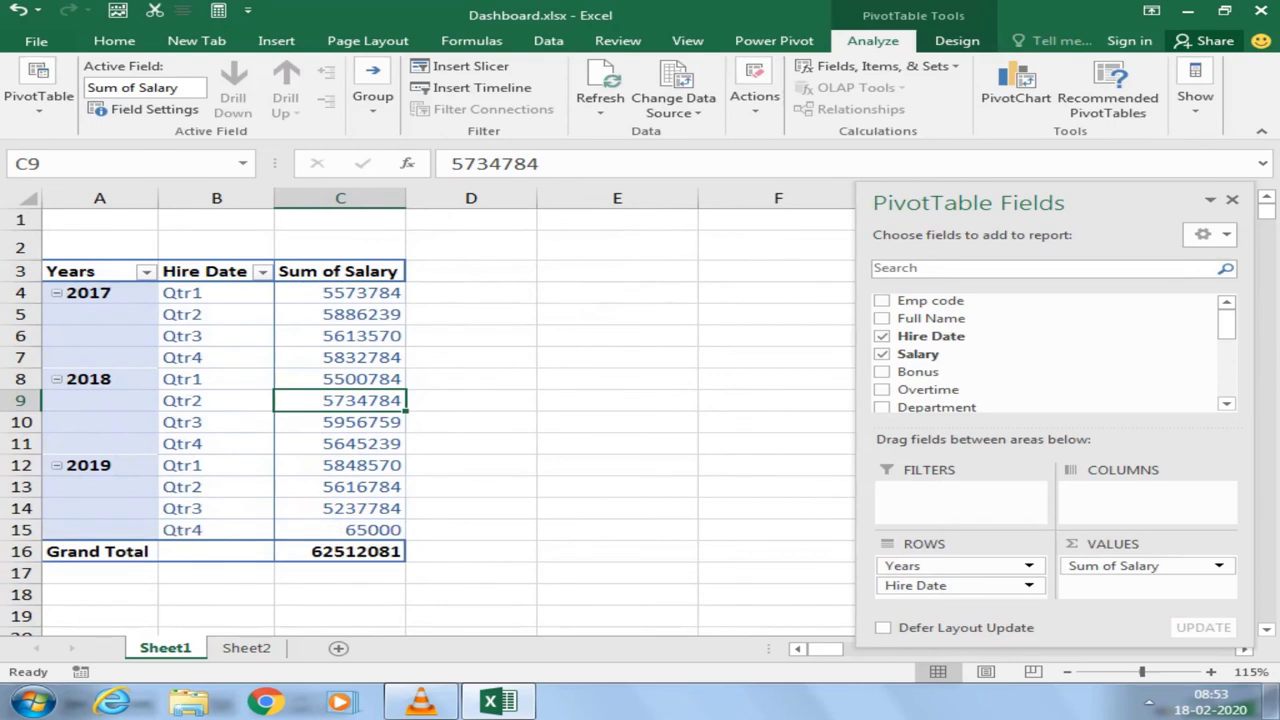
Step: Select pivot cell C15 (2019 Qtr4, 65000) so the PivotTable Fields pane reappears
{"action": "left_click_drag", "start_coordinate": [185, 530], "coordinate": [360, 530]}
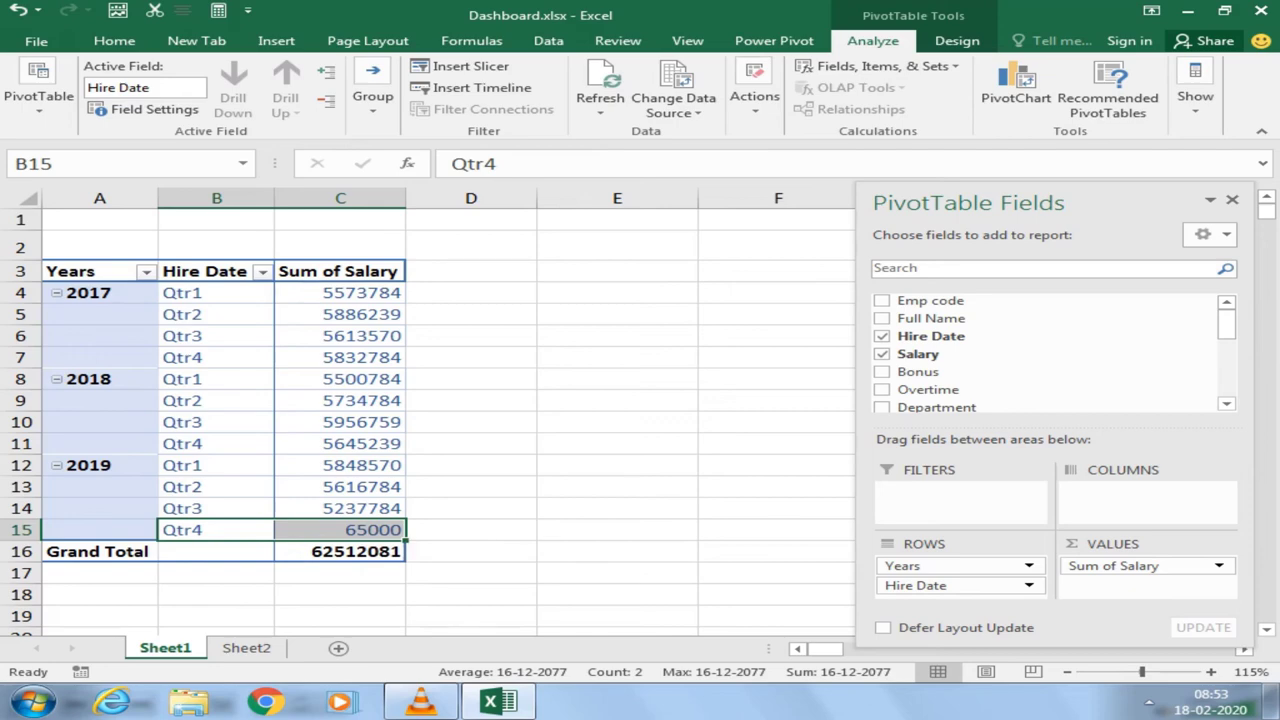
{"action": "left_click", "coordinate": [471, 530]}
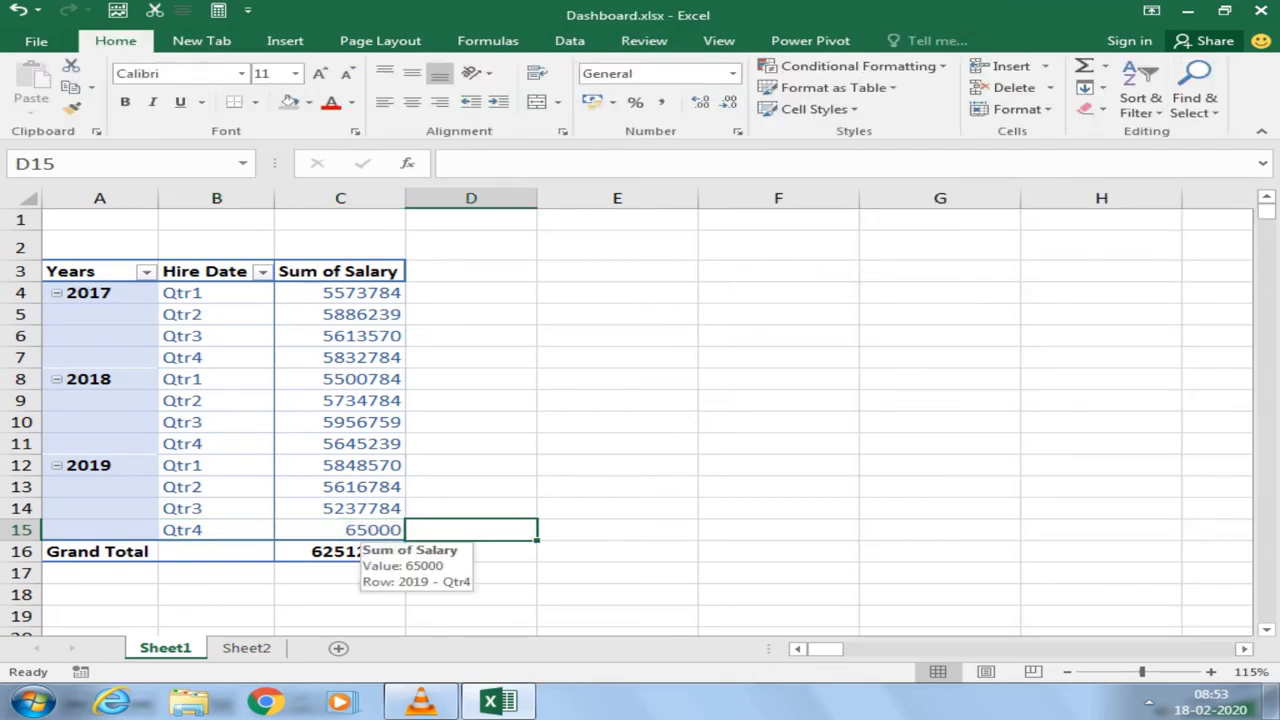
{"action": "left_click", "coordinate": [370, 530]}
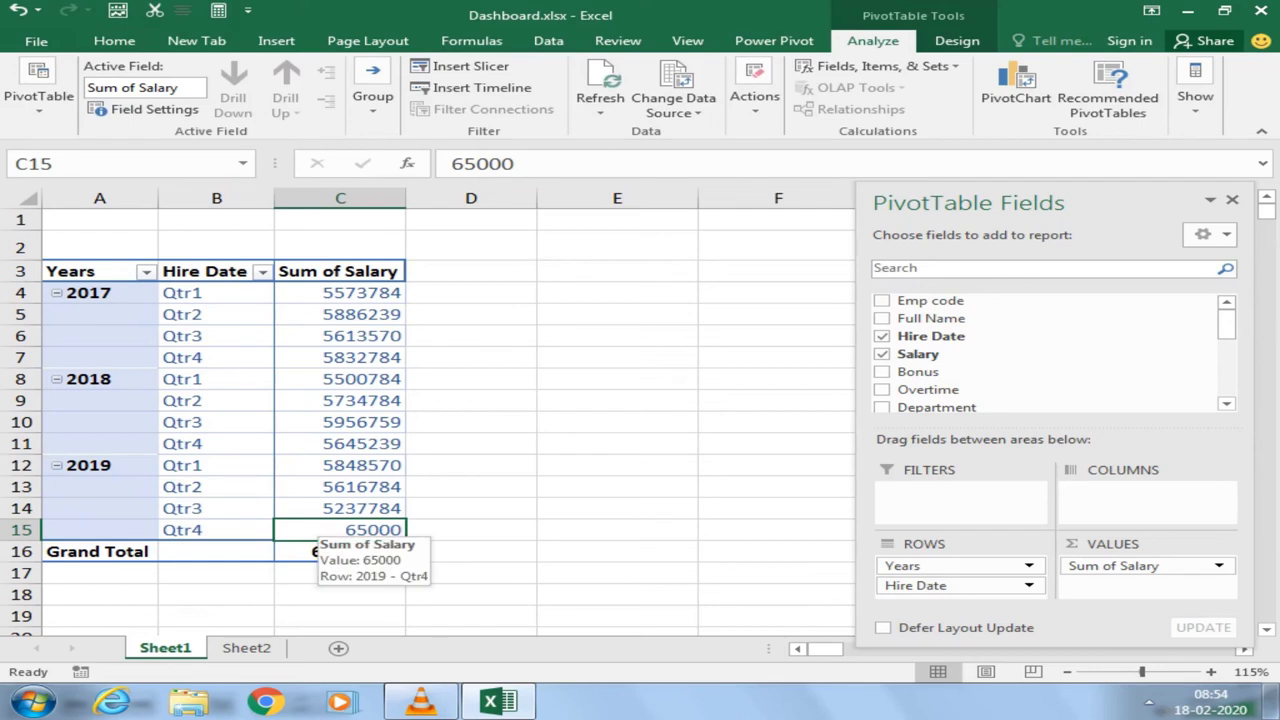
Step: Drill down on the 65000 total into a new Sheet3 record, then go to Sheet2's employee data
{"action": "double_click", "coordinate": [370, 528]}
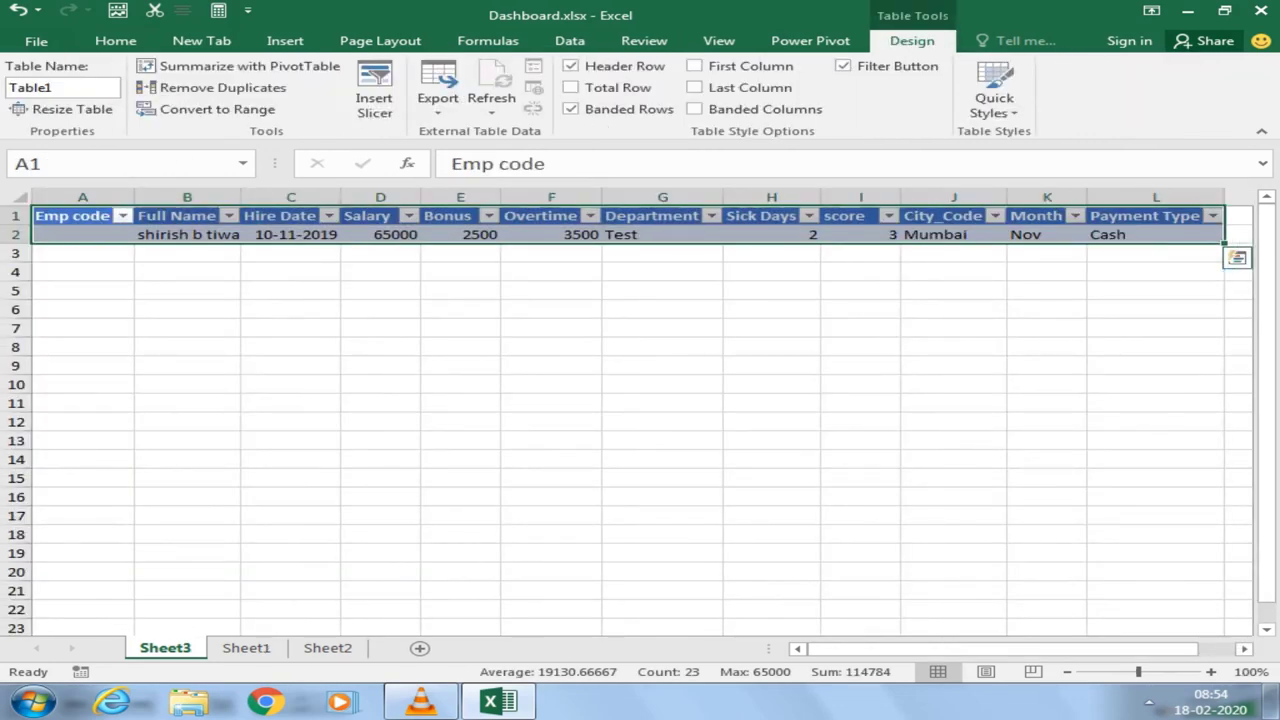
{"action": "left_click_drag", "start_coordinate": [187, 234], "coordinate": [460, 234]}
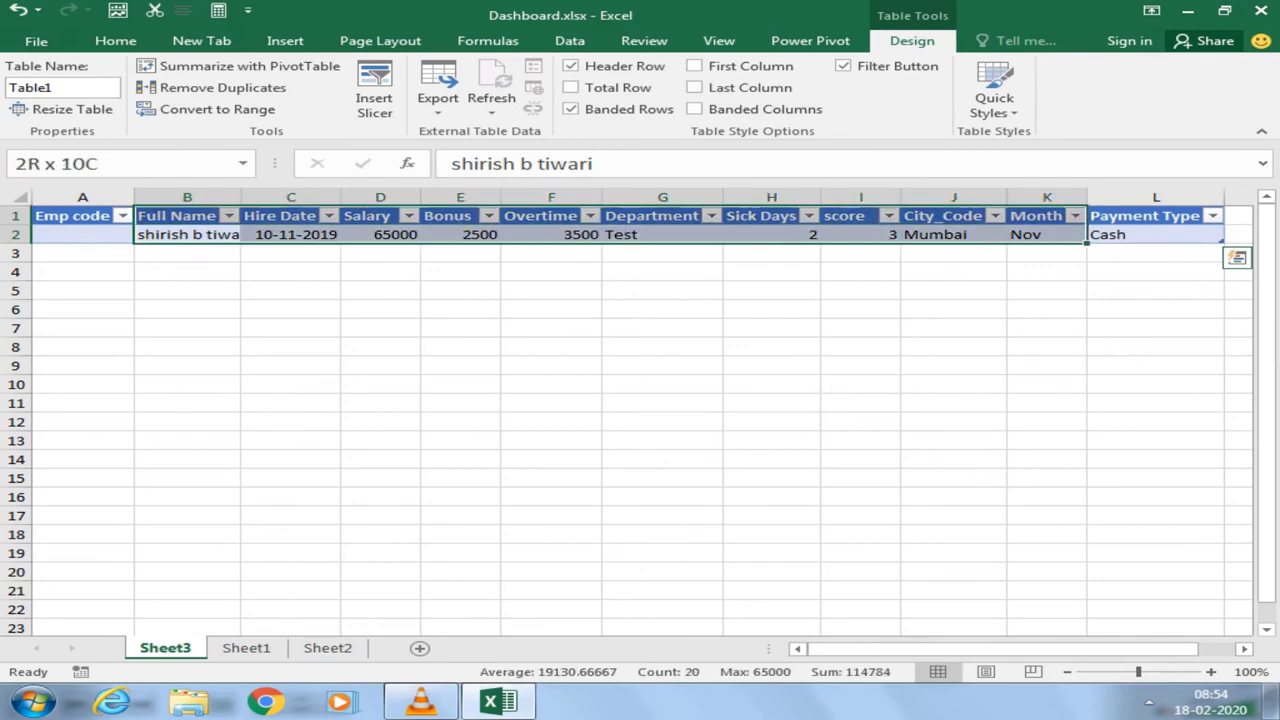
{"action": "left_click_drag", "start_coordinate": [460, 234], "coordinate": [1222, 241]}
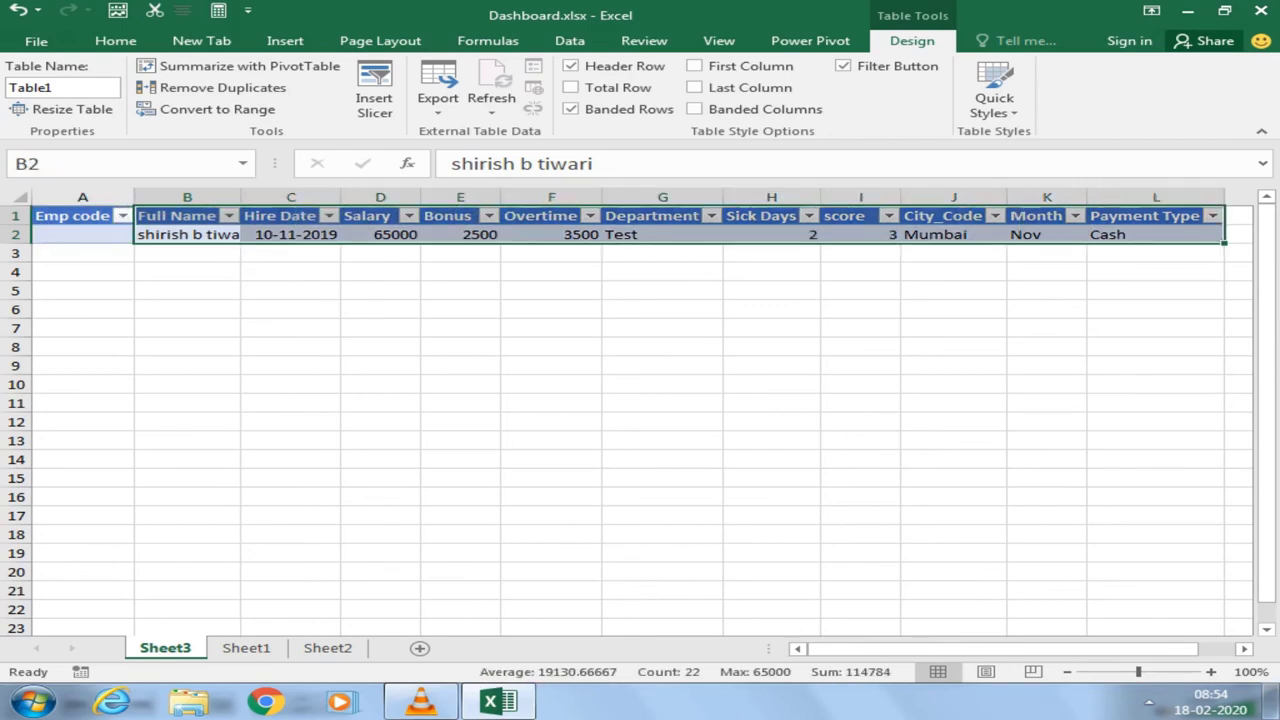
{"action": "left_click", "coordinate": [246, 648]}
{"action": "left_click", "coordinate": [328, 648]}
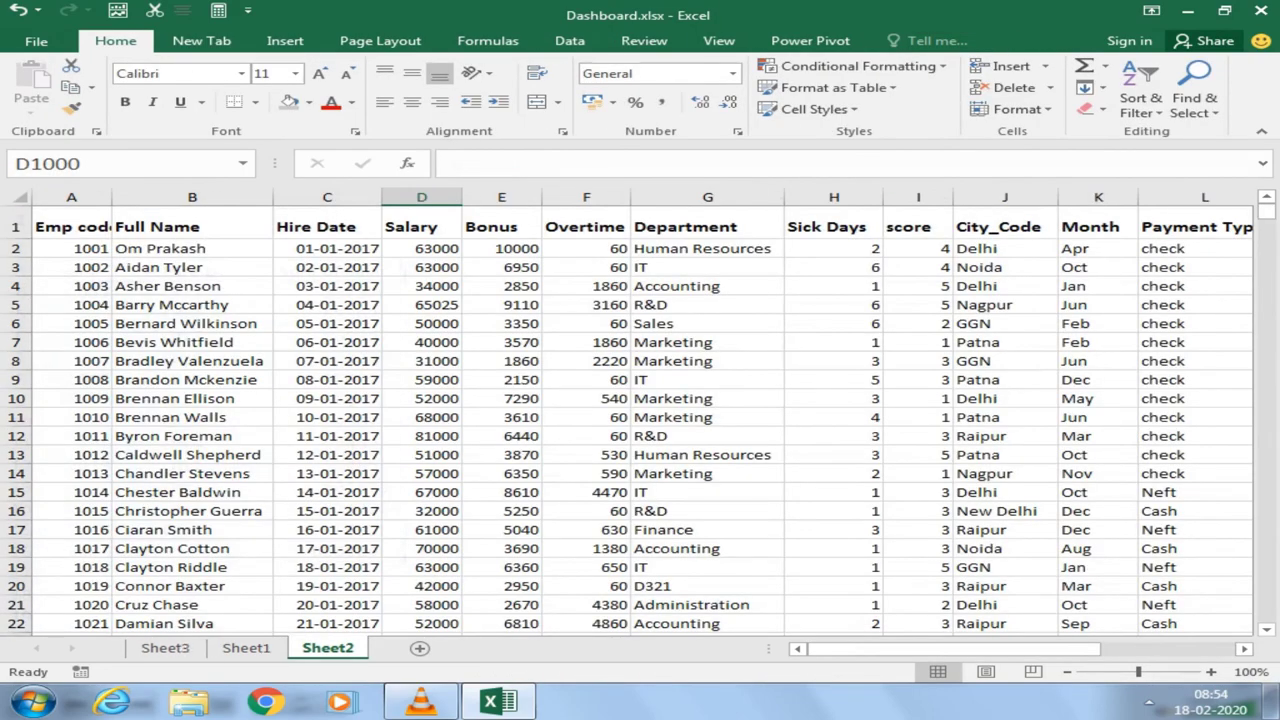
Step: Fill employee code 1998 into row 999 by dragging down from A998, then return to Sheet1
{"action": "scroll", "coordinate": [640, 420], "scroll_direction": "down", "scroll_amount": 7}
{"action": "left_click_drag", "start_coordinate": [1267, 220], "coordinate": [1266, 607]}
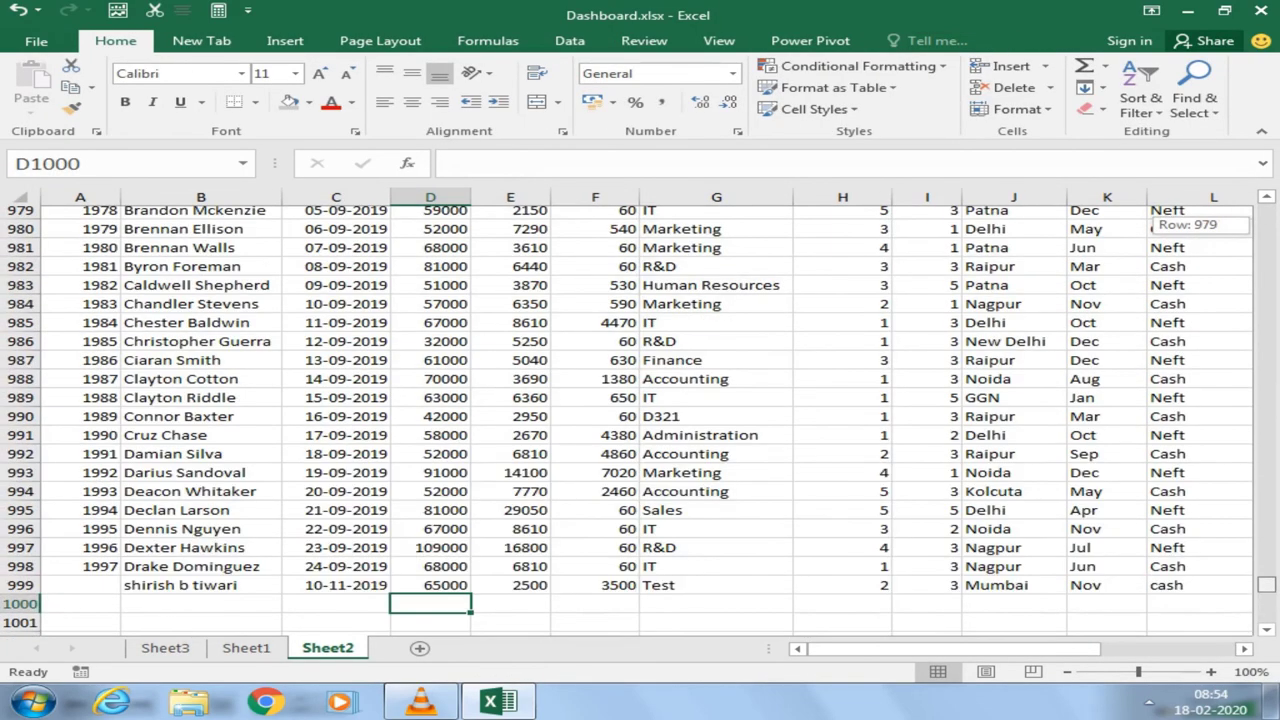
{"action": "left_click_drag", "start_coordinate": [1266, 607], "coordinate": [1266, 585]}
{"action": "left_click", "coordinate": [80, 590]}
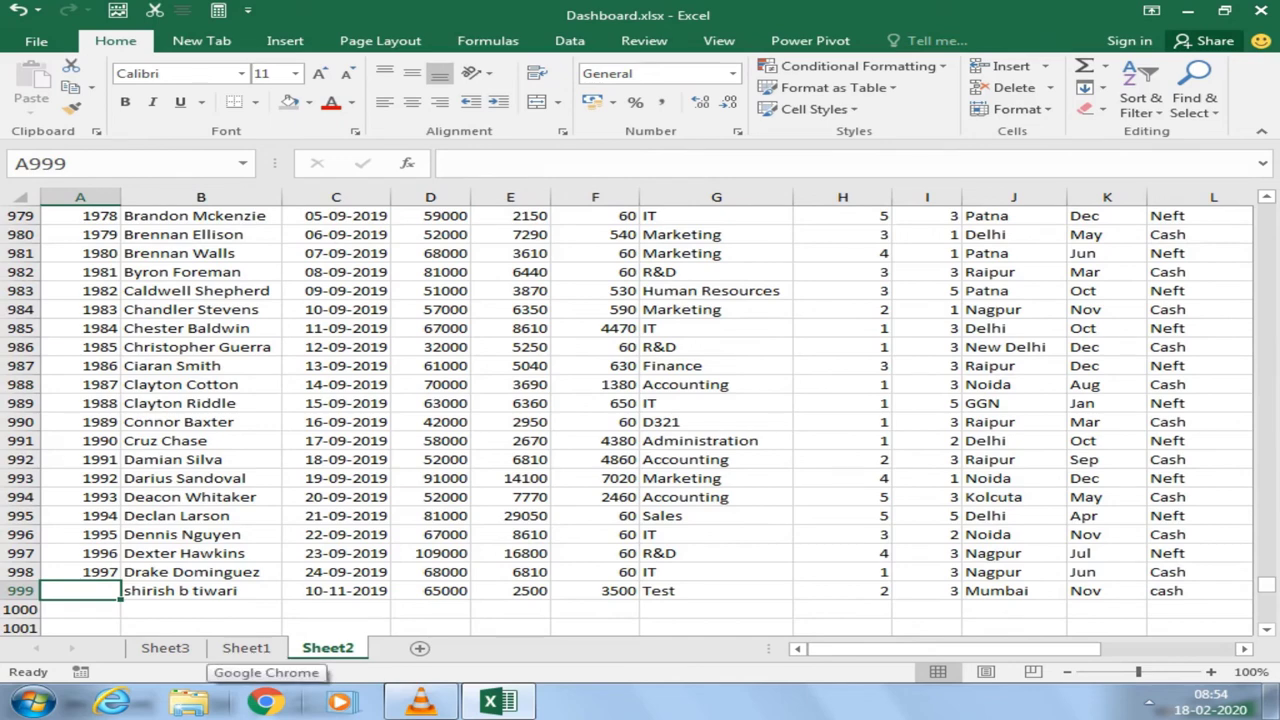
{"action": "type", "text": "19"}
{"action": "key", "text": "Escape"}
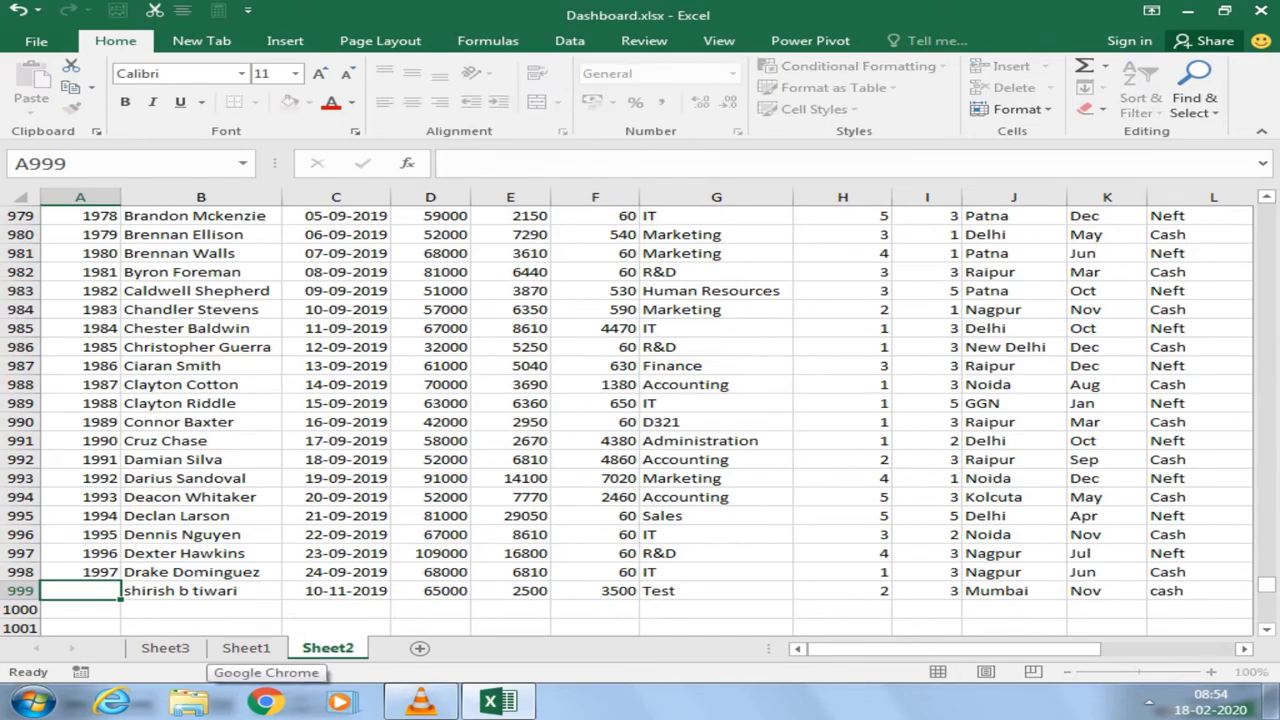
{"action": "key", "text": "Up"}
{"action": "left_click_drag", "start_coordinate": [120, 580], "coordinate": [120, 598]}
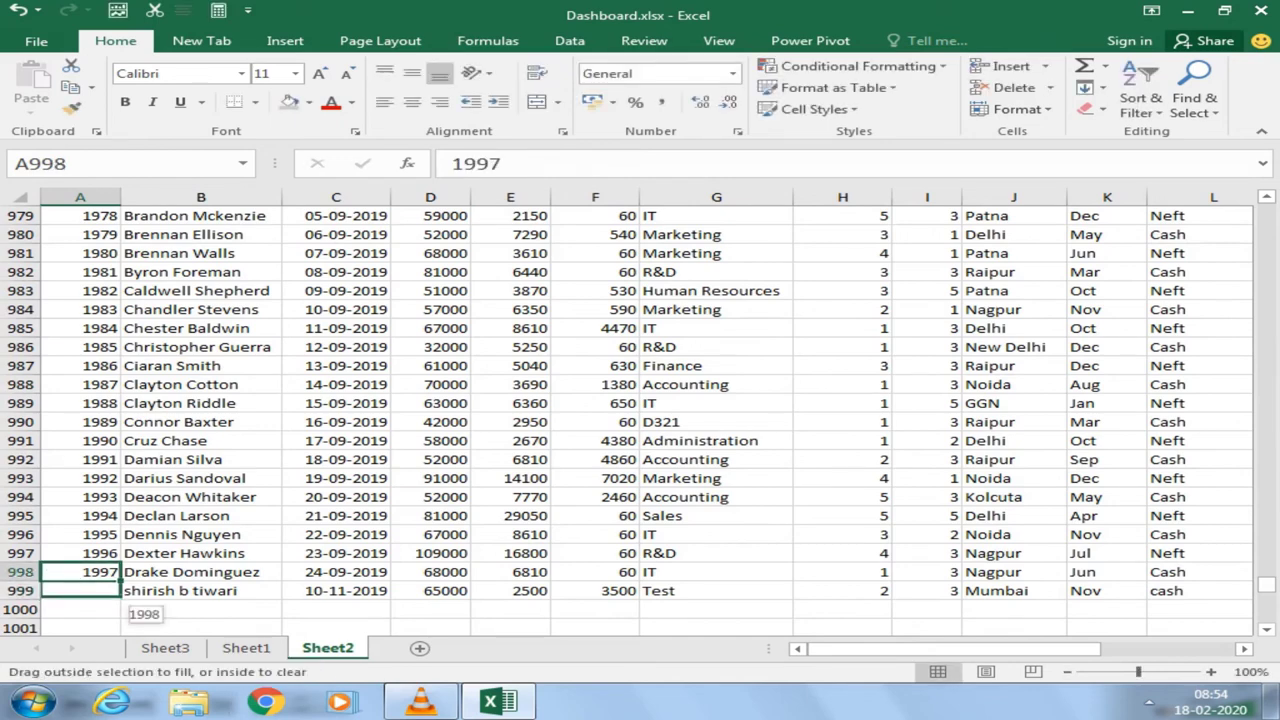
{"action": "left_click", "coordinate": [180, 591]}
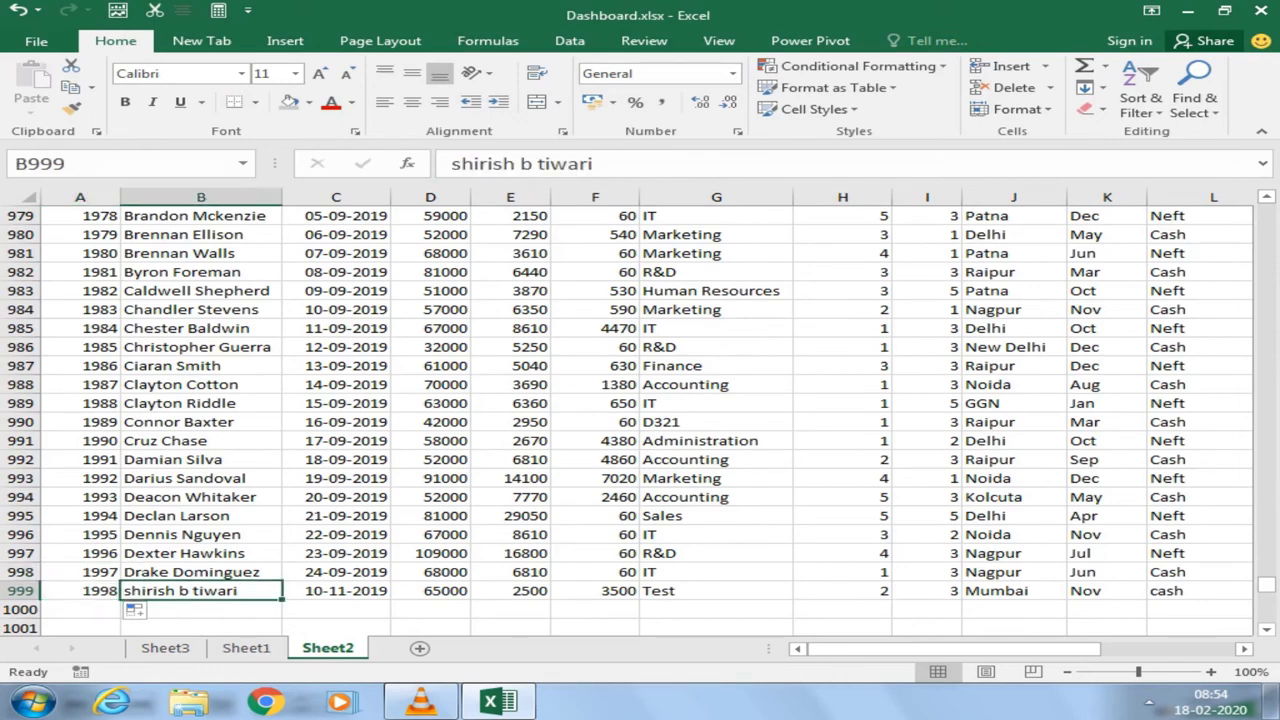
{"action": "left_click", "coordinate": [246, 648]}
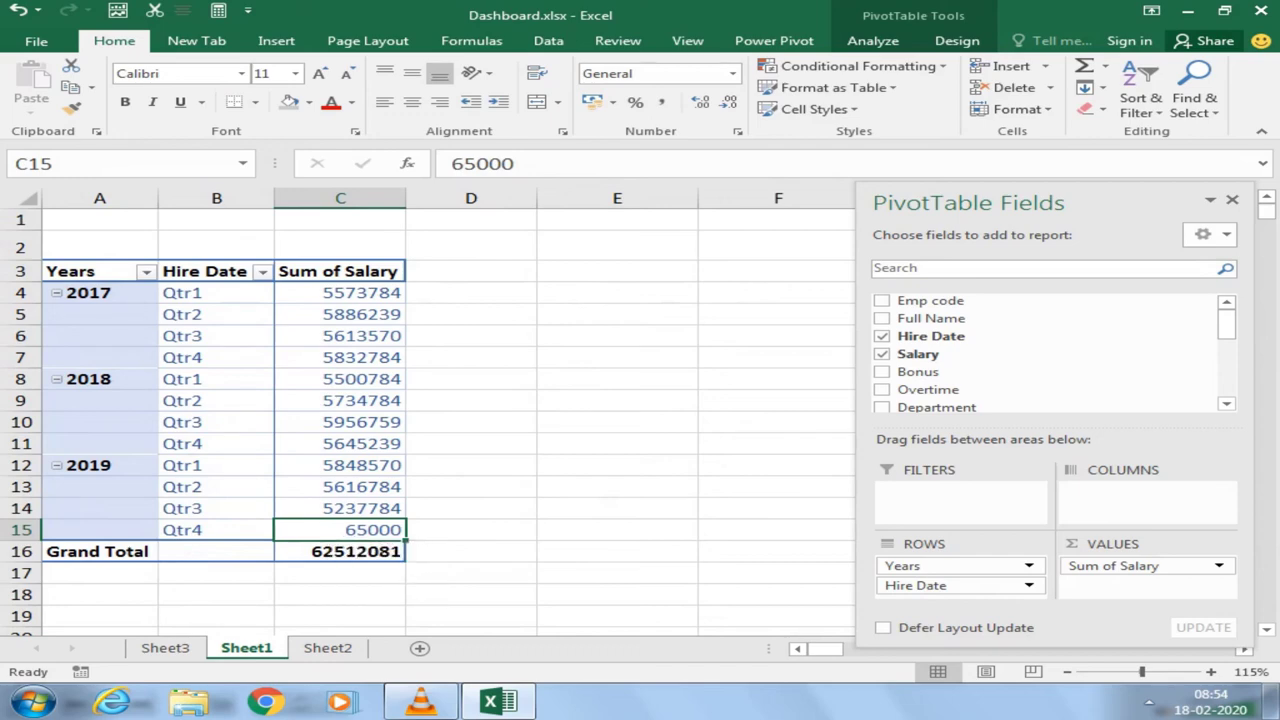
Step: Permanently delete the Sheet3 drill-down sheet, leaving only Sheet1 and Sheet2
{"action": "left_click", "coordinate": [327, 648]}
{"action": "key", "text": "ctrl+Page_Up"}
{"action": "key", "text": "ctrl+Page_Up"}
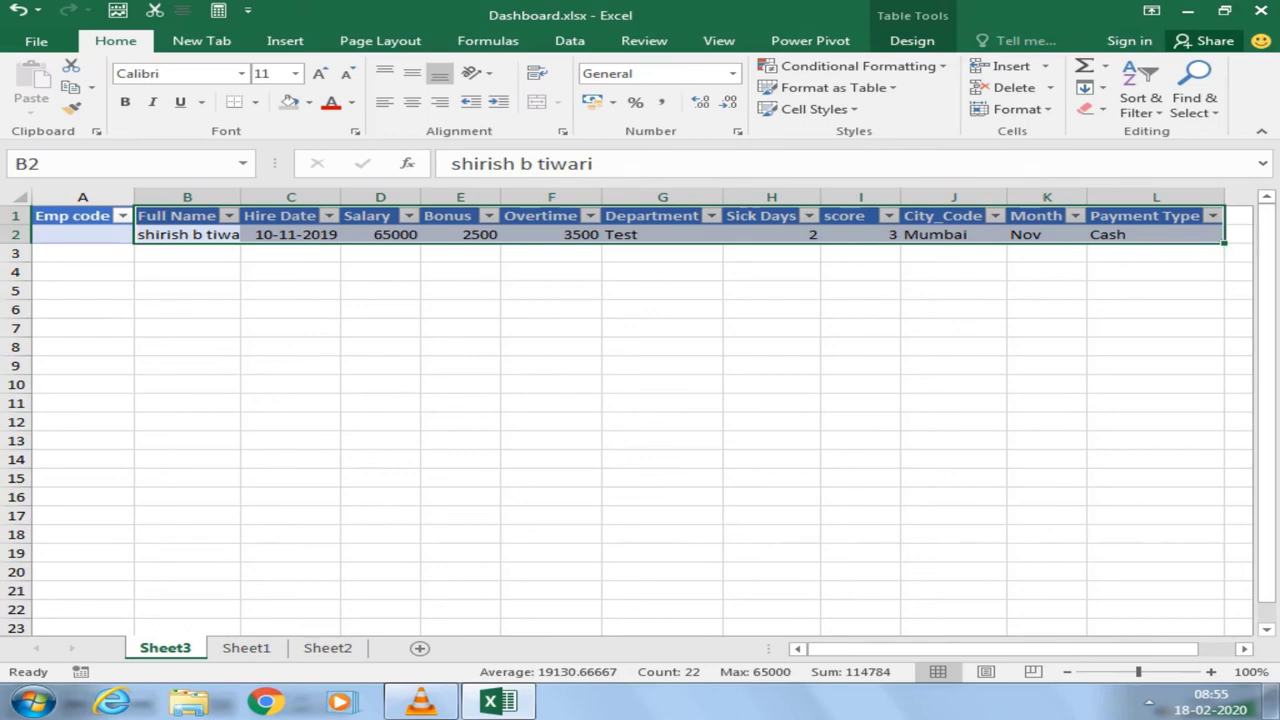
{"action": "right_click", "coordinate": [168, 648]}
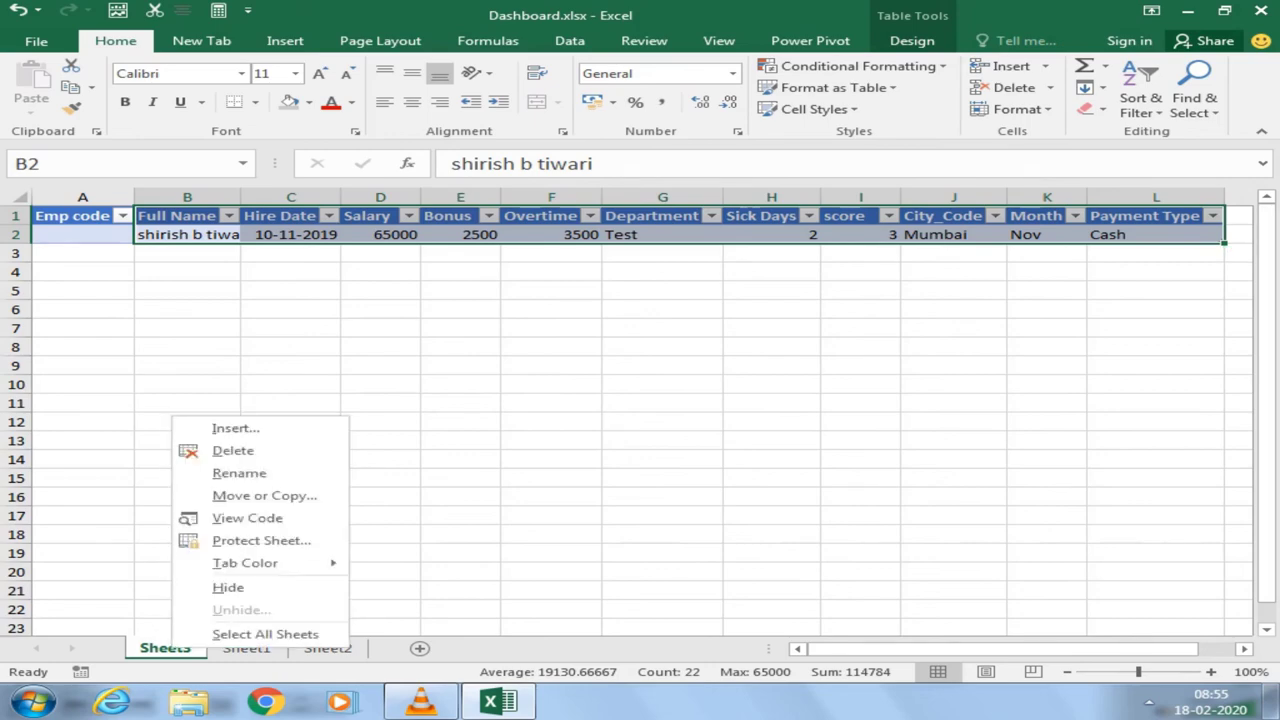
{"action": "left_click", "coordinate": [210, 449]}
{"action": "key", "text": "Return"}
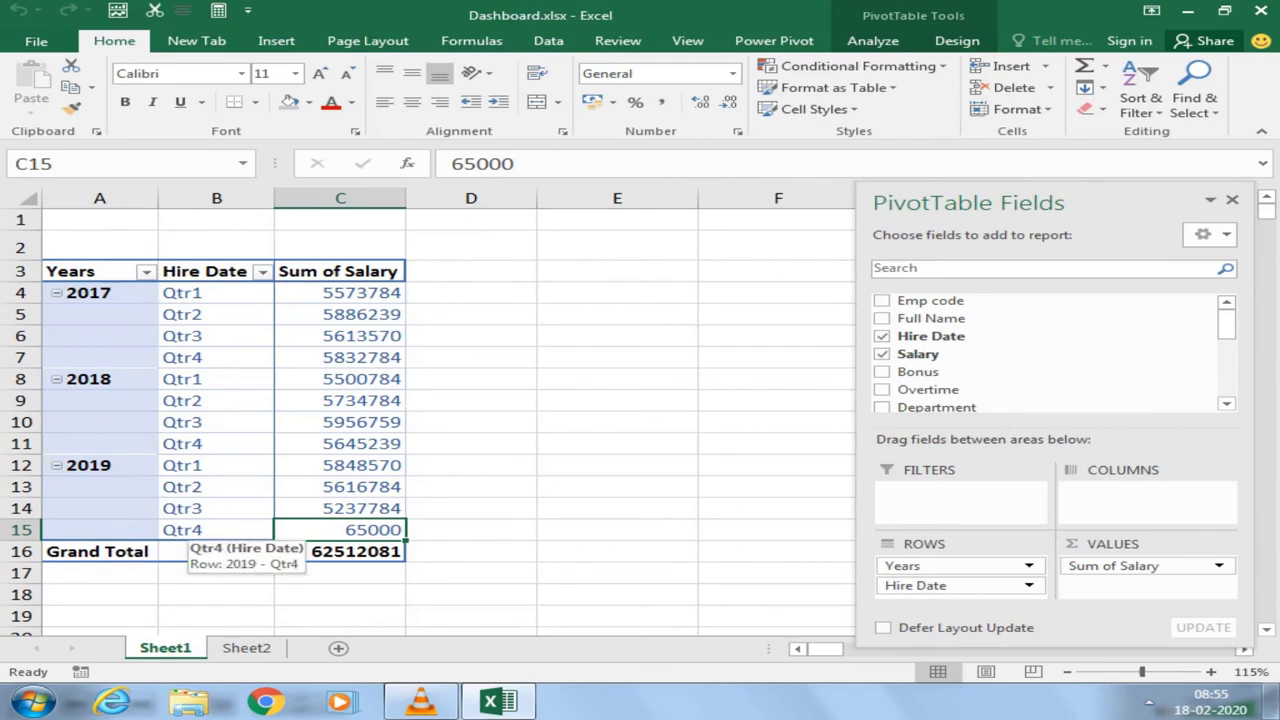
Step: Ungroup the Years and Quarters rows into individual hire dates and bring up their Grouping settings
{"action": "right_click", "coordinate": [92, 330]}
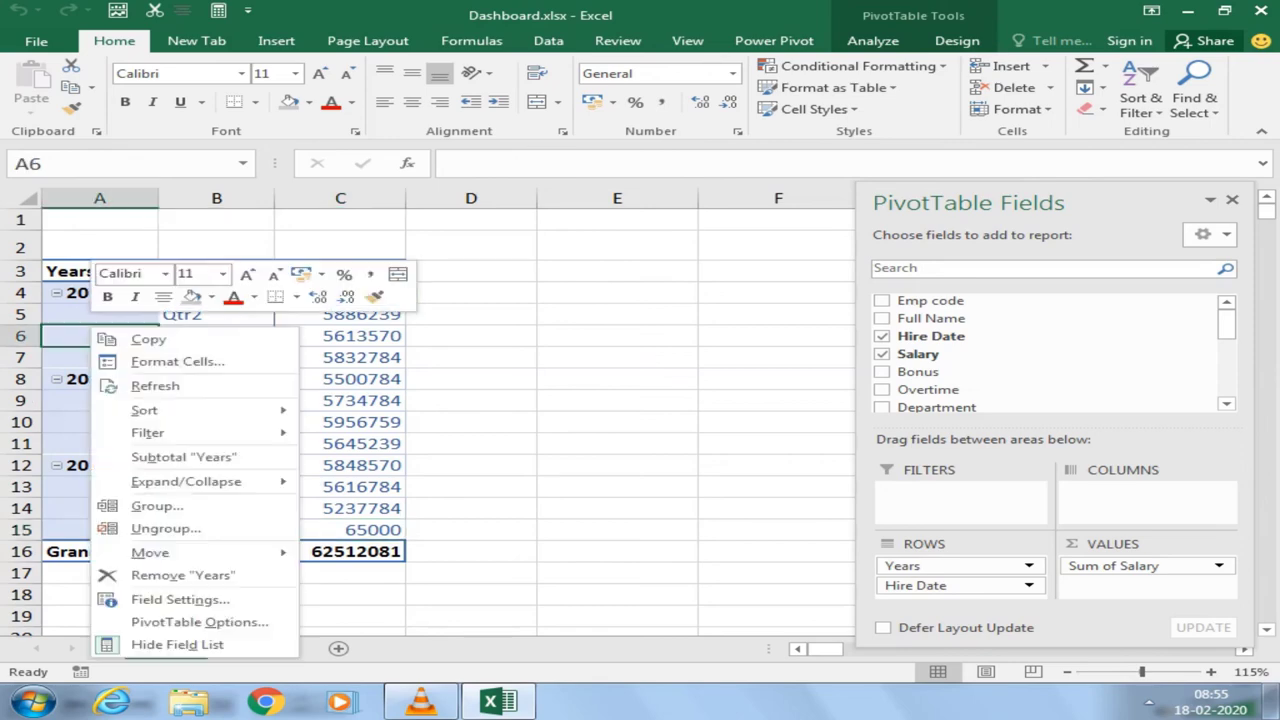
{"action": "left_click", "coordinate": [165, 528]}
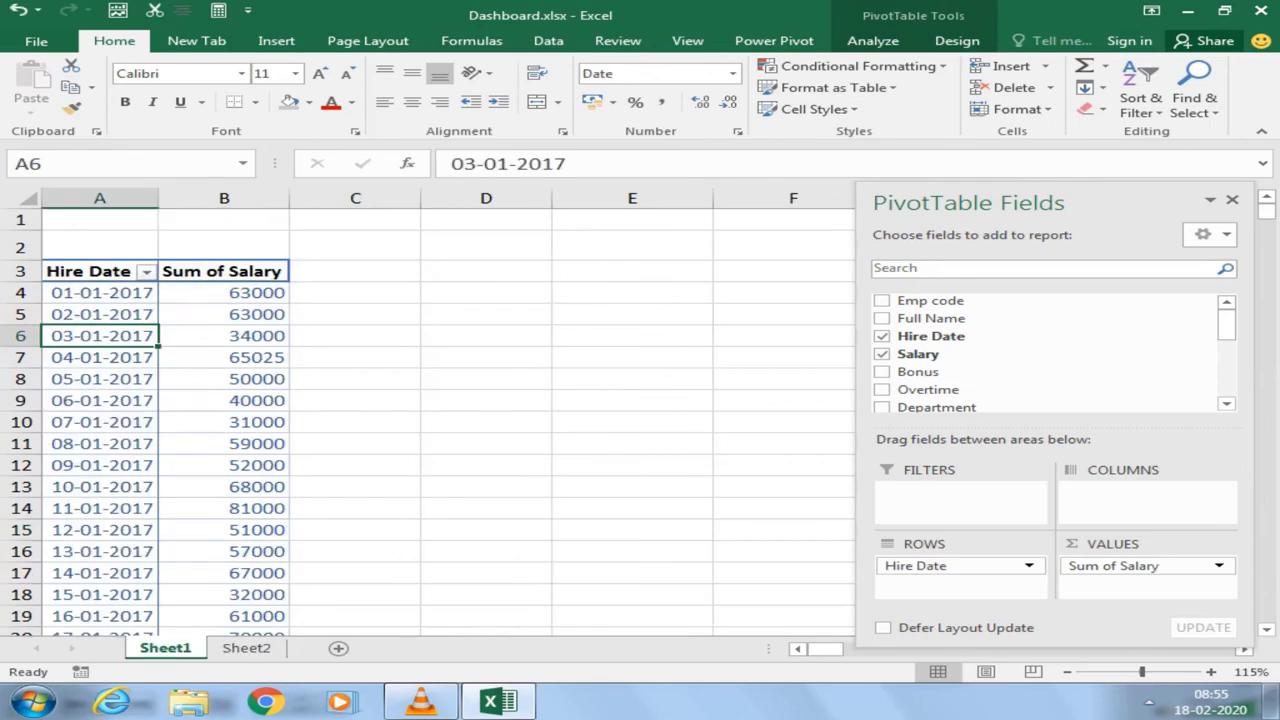
{"action": "right_click", "coordinate": [102, 357]}
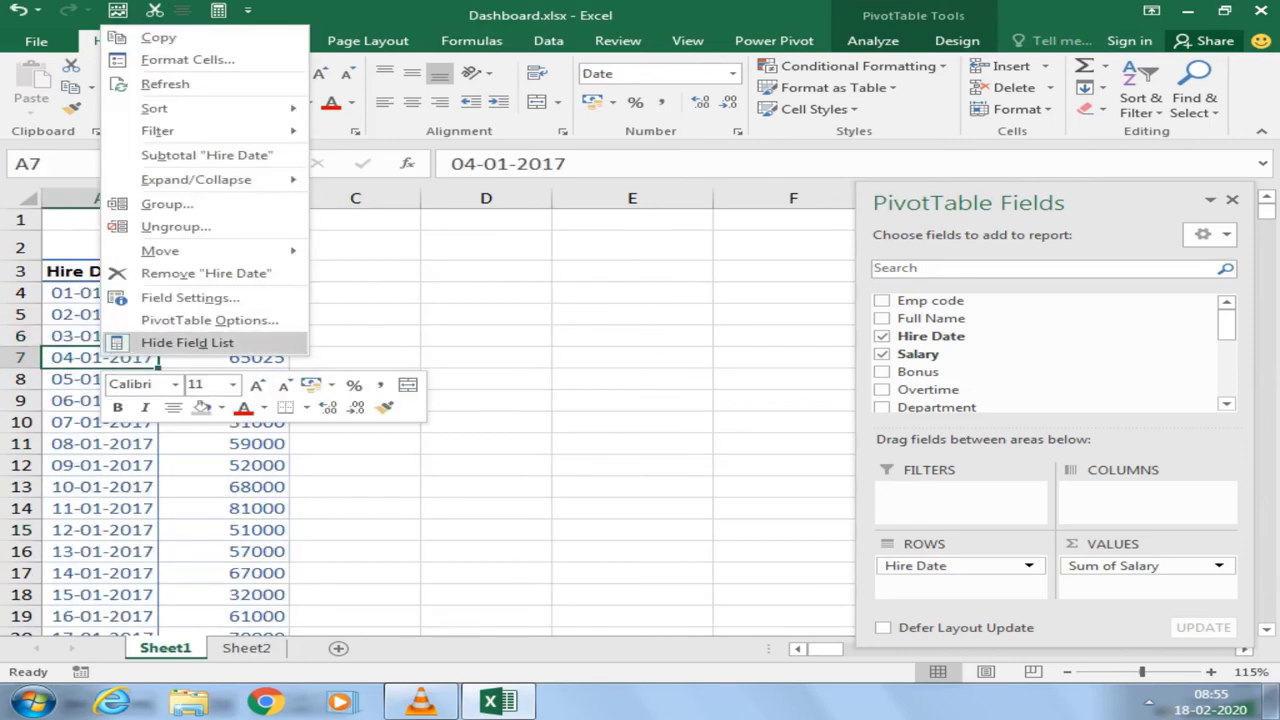
{"action": "left_click", "coordinate": [167, 204]}
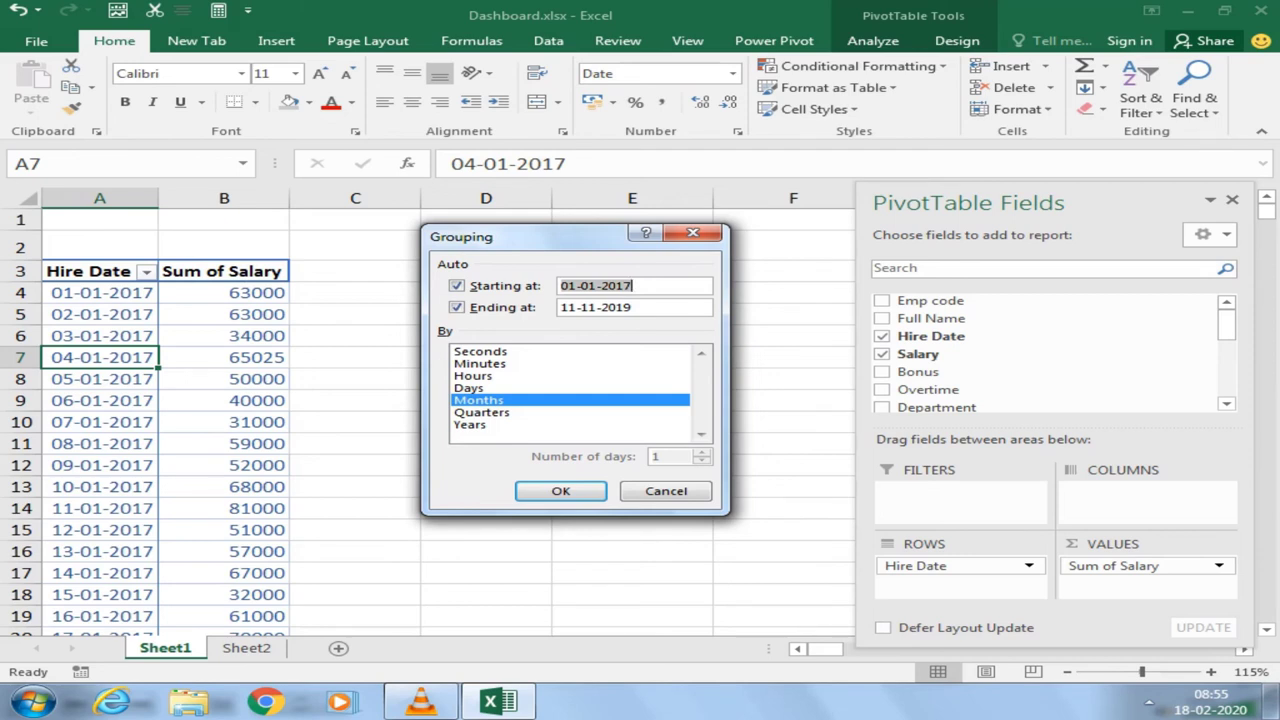
Step: Group the hire dates by Days in 15-day periods
{"action": "left_click", "coordinate": [469, 388]}
{"action": "left_click", "coordinate": [478, 400]}
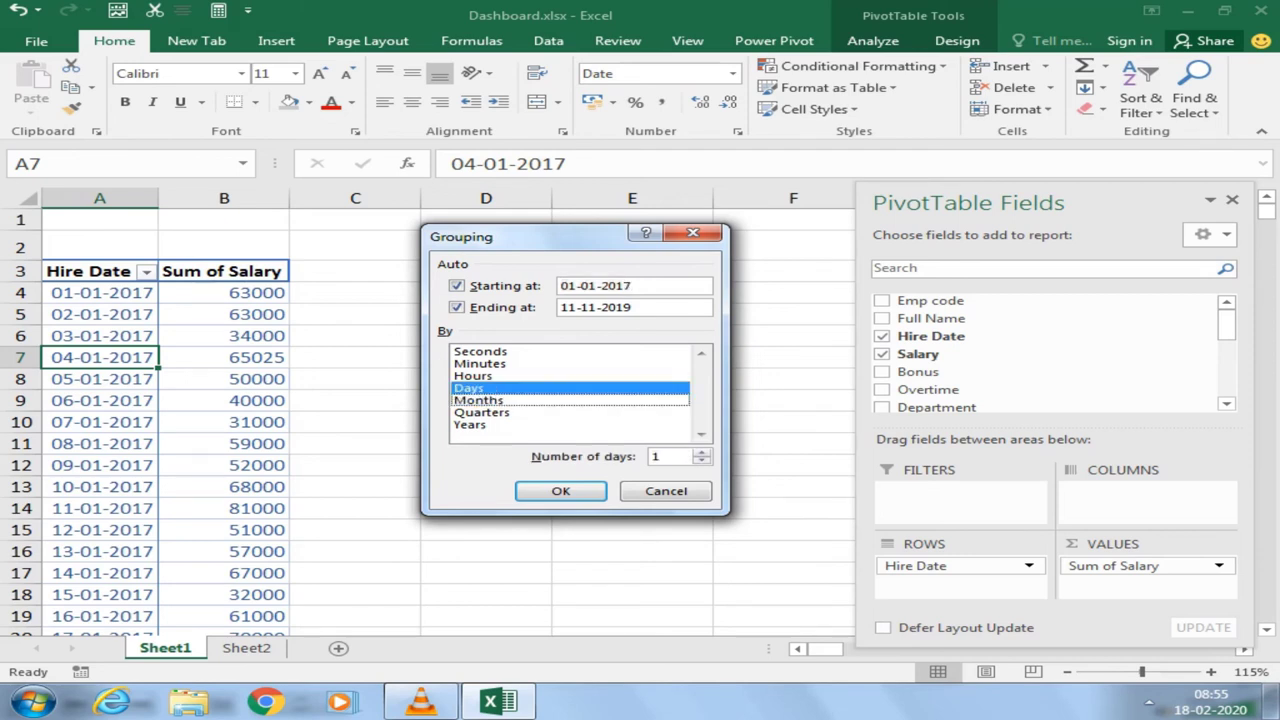
{"action": "left_click", "coordinate": [665, 456]}
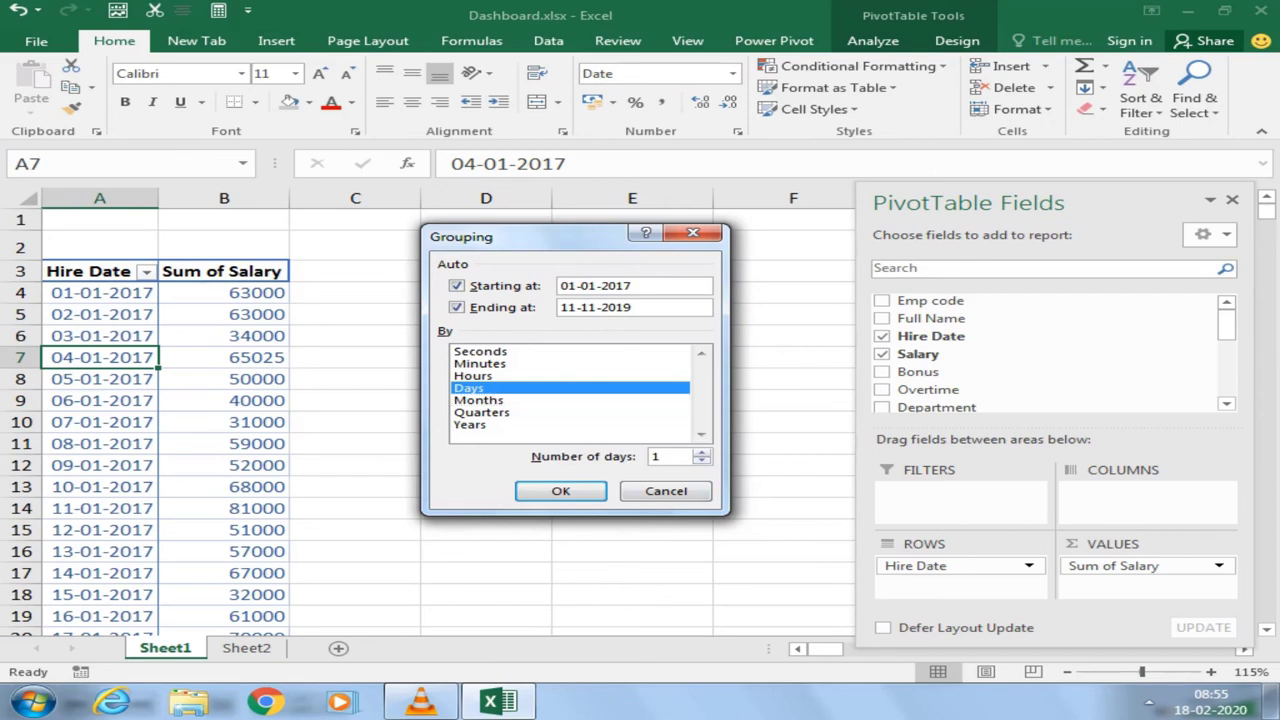
{"action": "type", "text": "5"}
{"action": "left_click", "coordinate": [561, 491]}
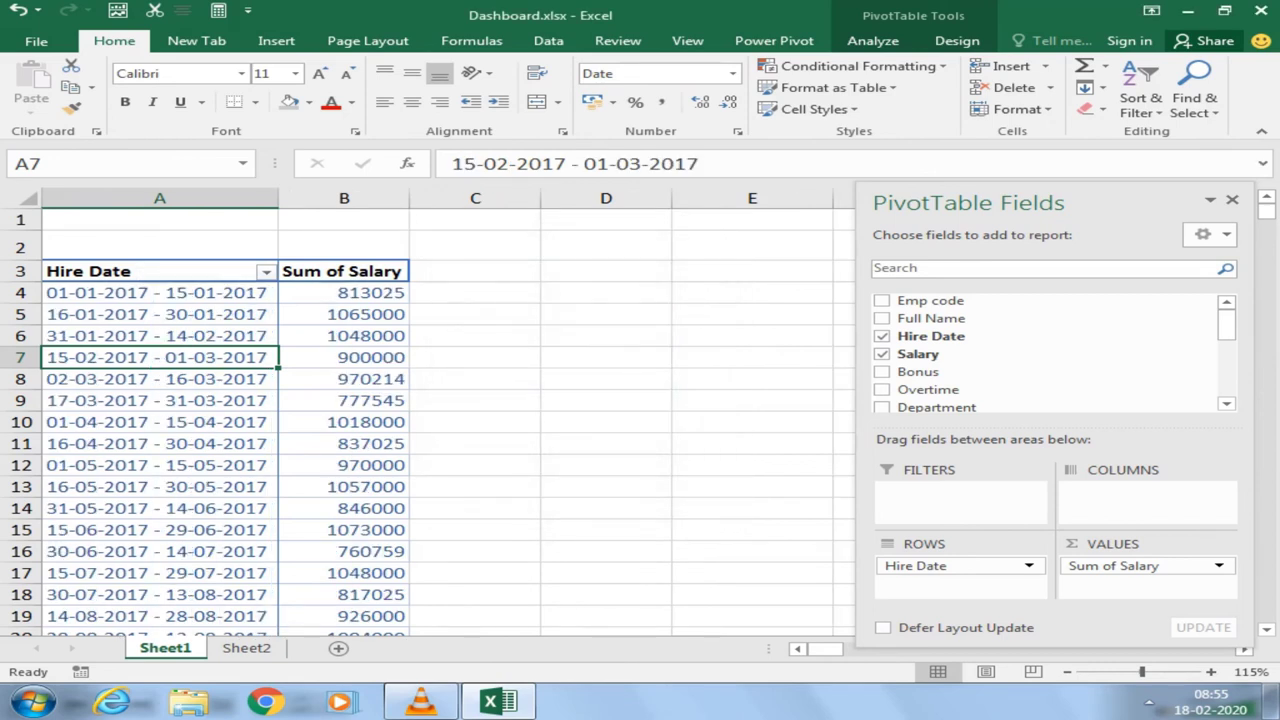
Step: Regroup the hire dates into 90-day periods, e.g. 01-01-2017 - 31-03-2017 at 5573784
{"action": "left_click_drag", "start_coordinate": [157, 292], "coordinate": [344, 292]}
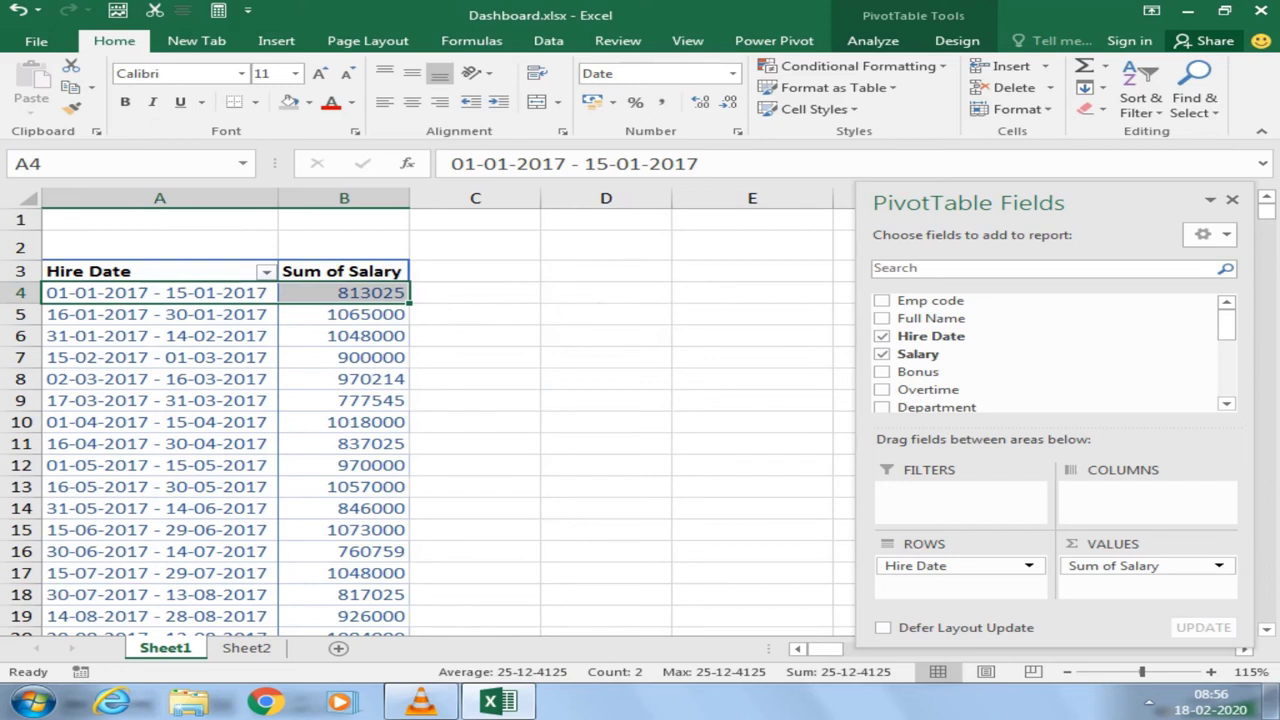
{"action": "right_click", "coordinate": [210, 380]}
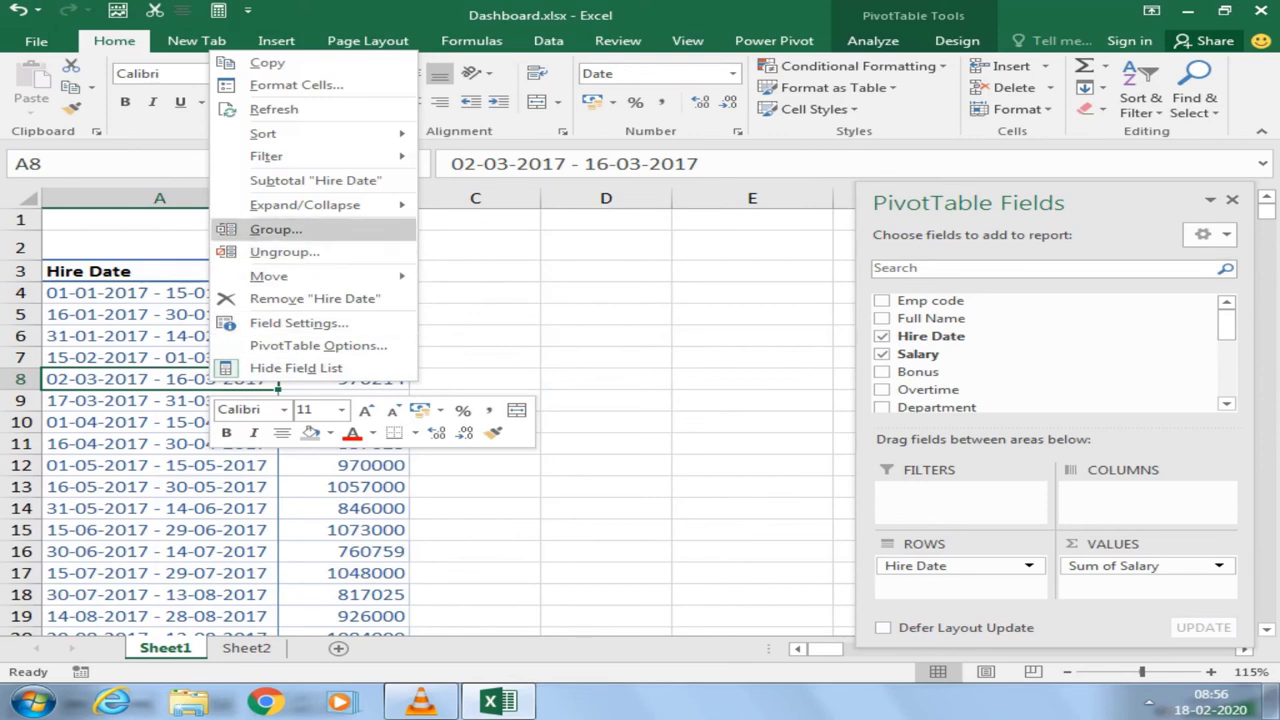
{"action": "left_click", "coordinate": [276, 229]}
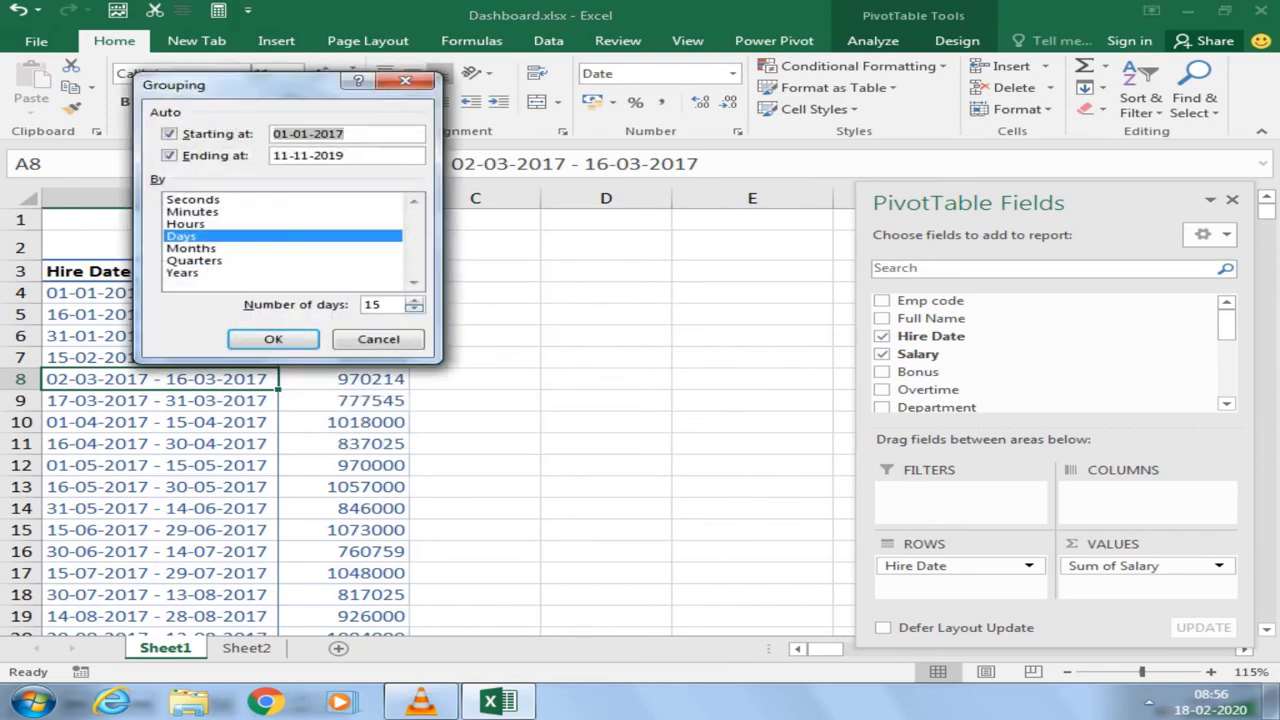
{"action": "type", "text": "90"}
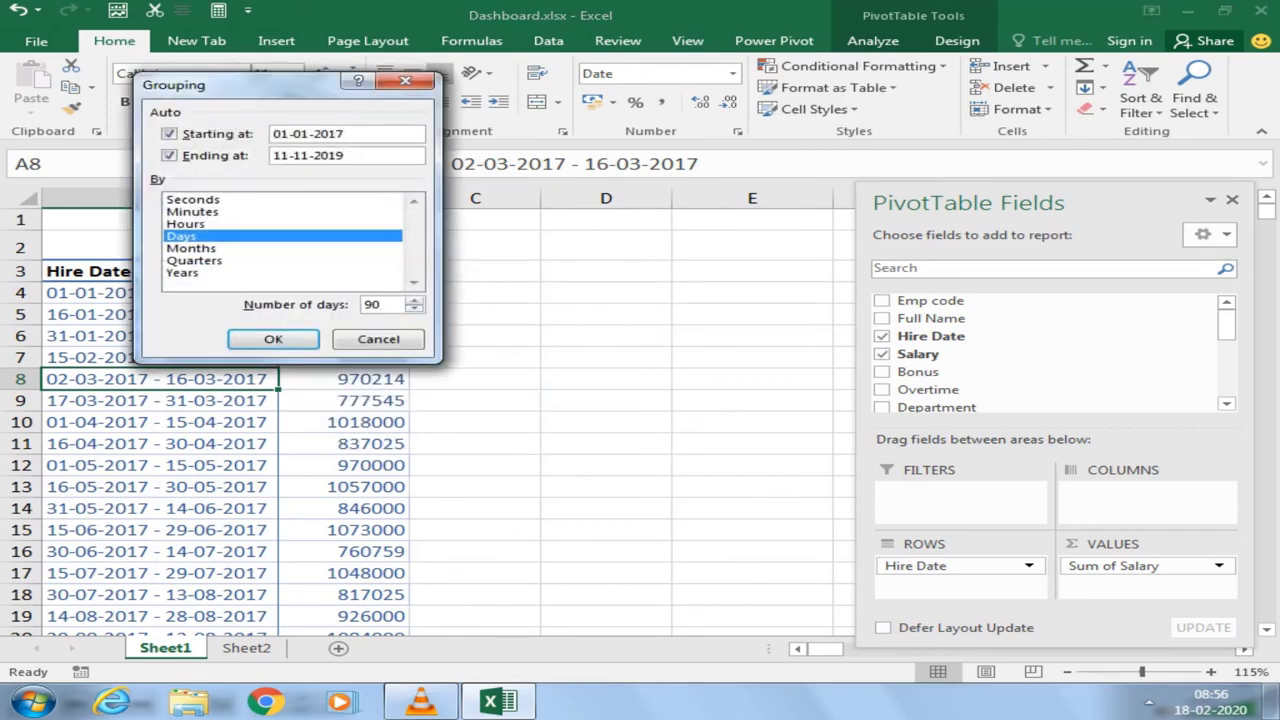
{"action": "left_click", "coordinate": [274, 339]}
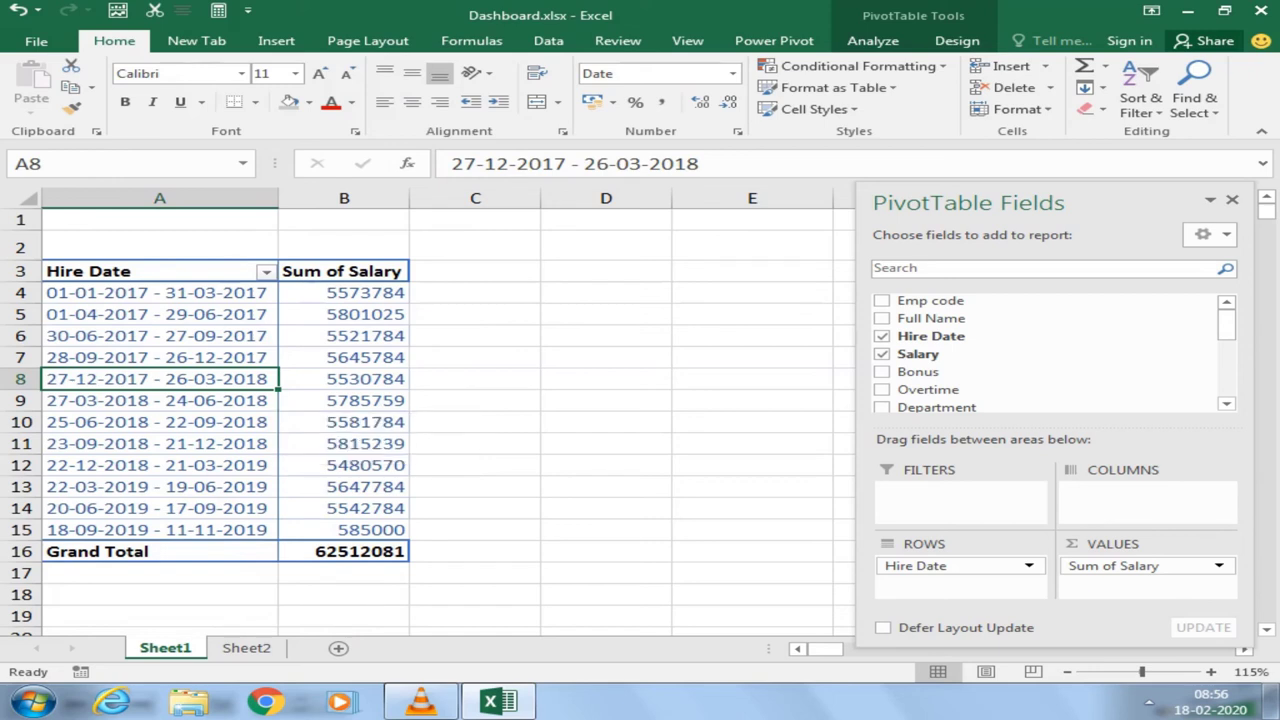
{"action": "key", "text": "Up"}
{"action": "key", "text": "Up"}
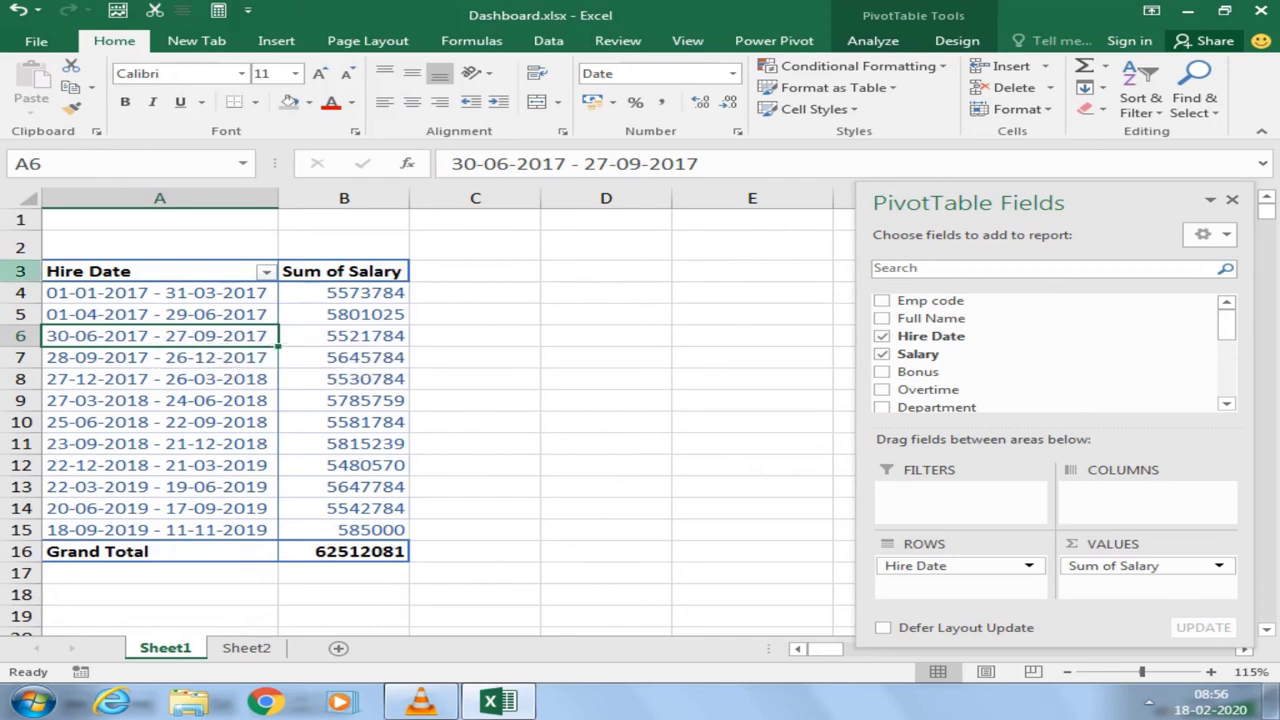
{"action": "left_click", "coordinate": [46, 400]}
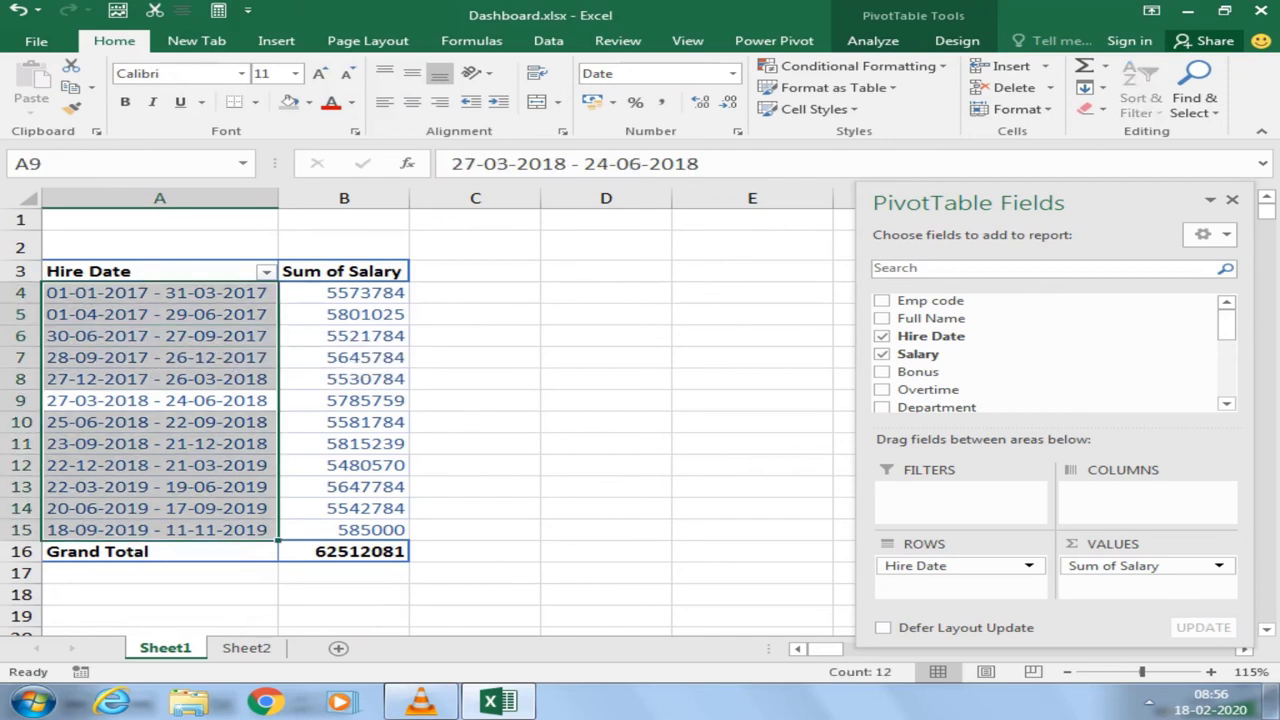
{"action": "left_click", "coordinate": [190, 336]}
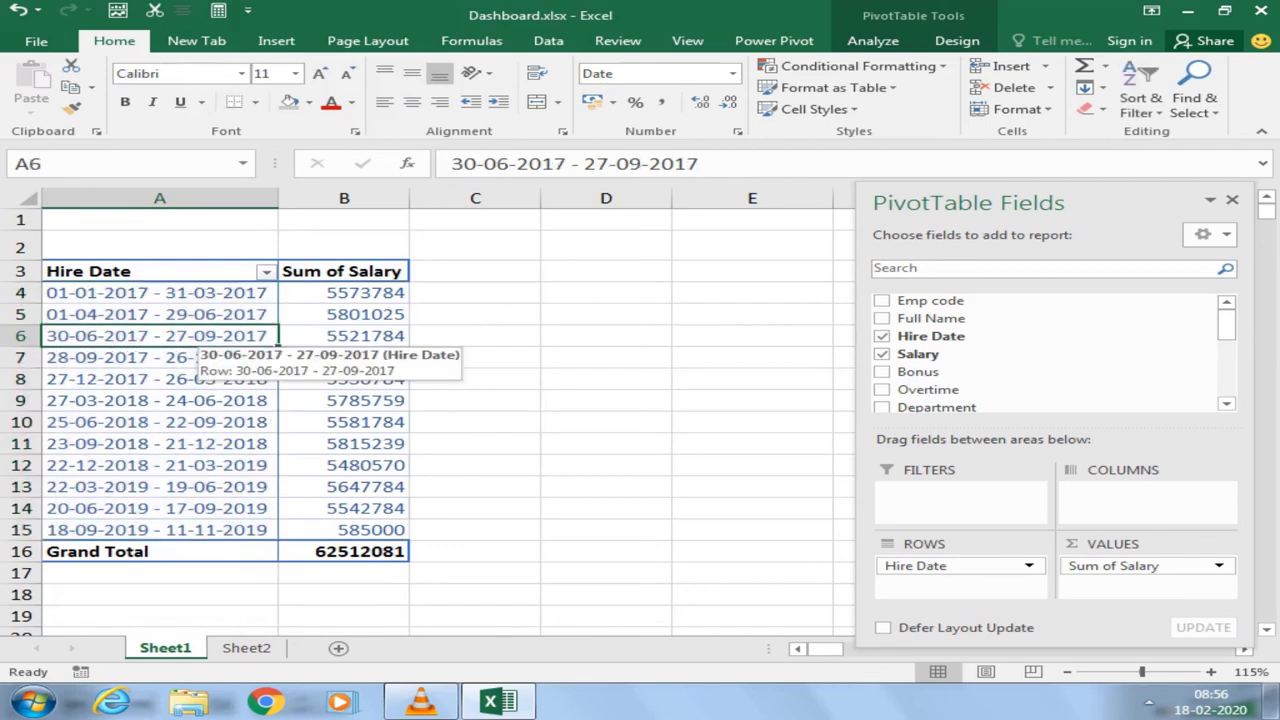
{"action": "right_click", "coordinate": [225, 337]}
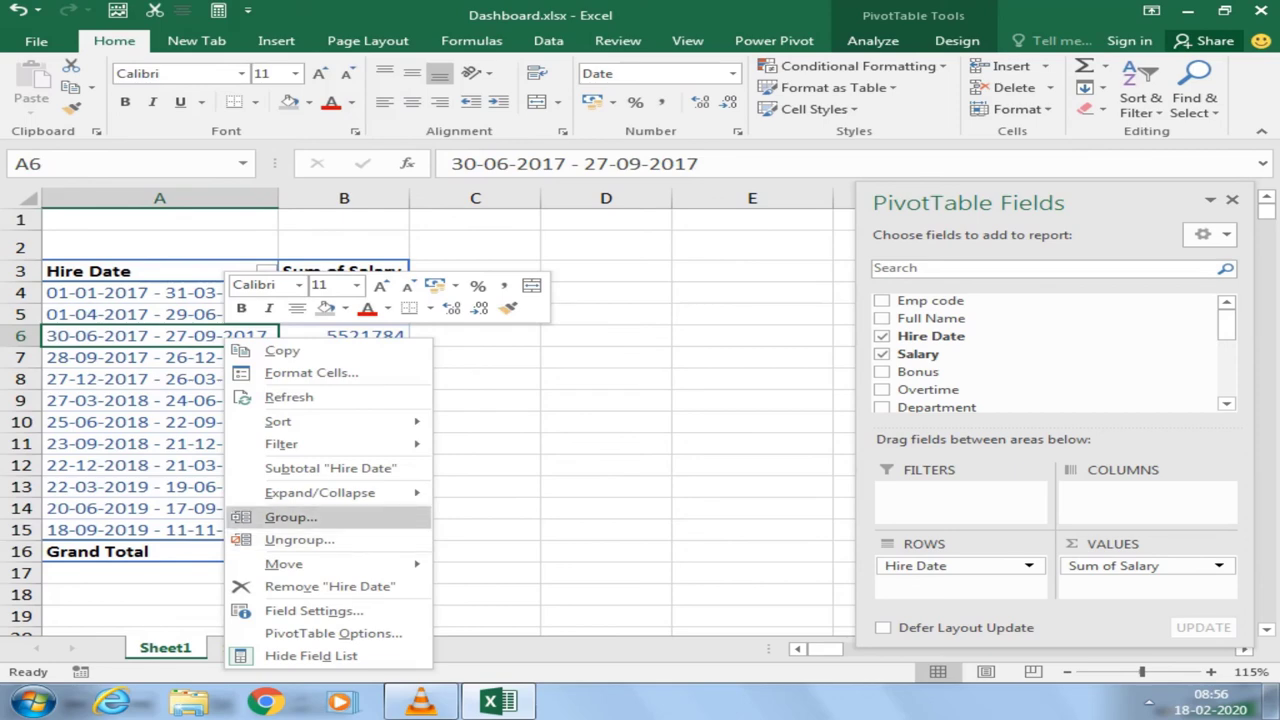
{"action": "left_click", "coordinate": [290, 517]}
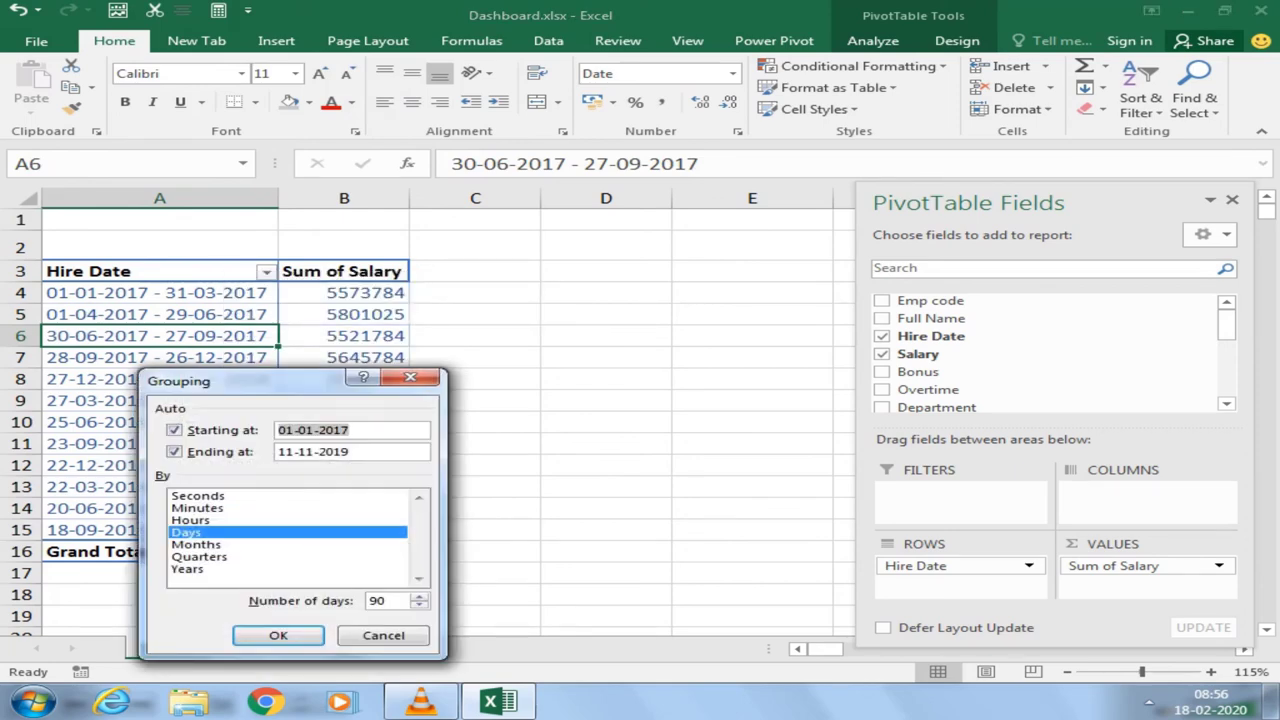
{"action": "key", "text": "alt+n"}
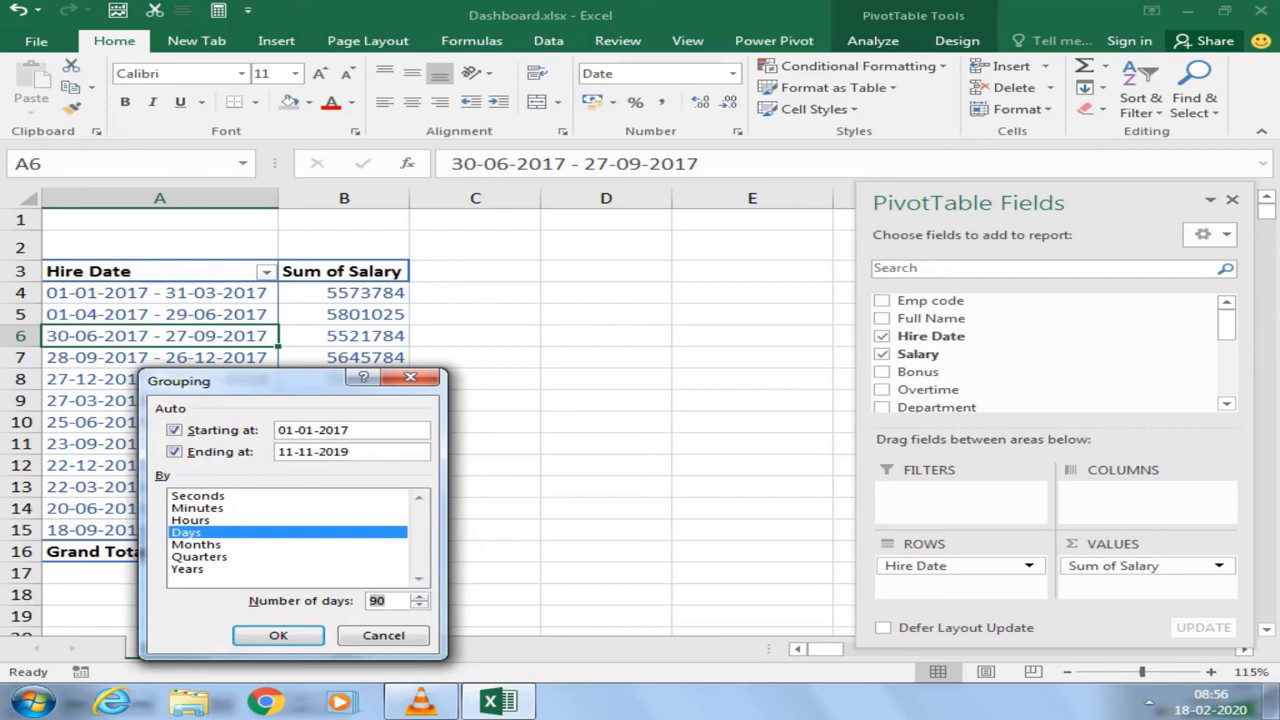
{"action": "left_click", "coordinate": [350, 430]}
{"action": "key", "text": "BackSpace"}
{"action": "type", "text": "8"}
{"action": "left_click", "coordinate": [278, 635]}
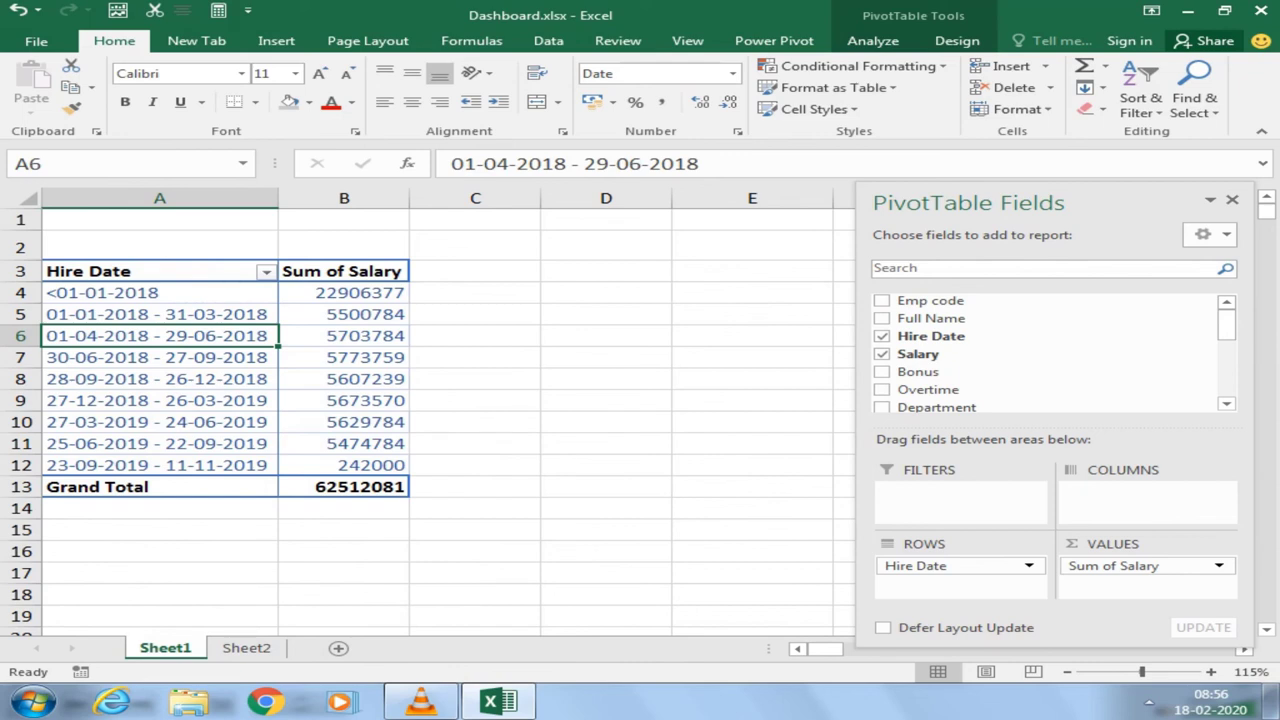
Step: Ungroup the 90-day ranges back into individual hire dates, such as 03-01-2017 at 34000
{"action": "right_click", "coordinate": [210, 334]}
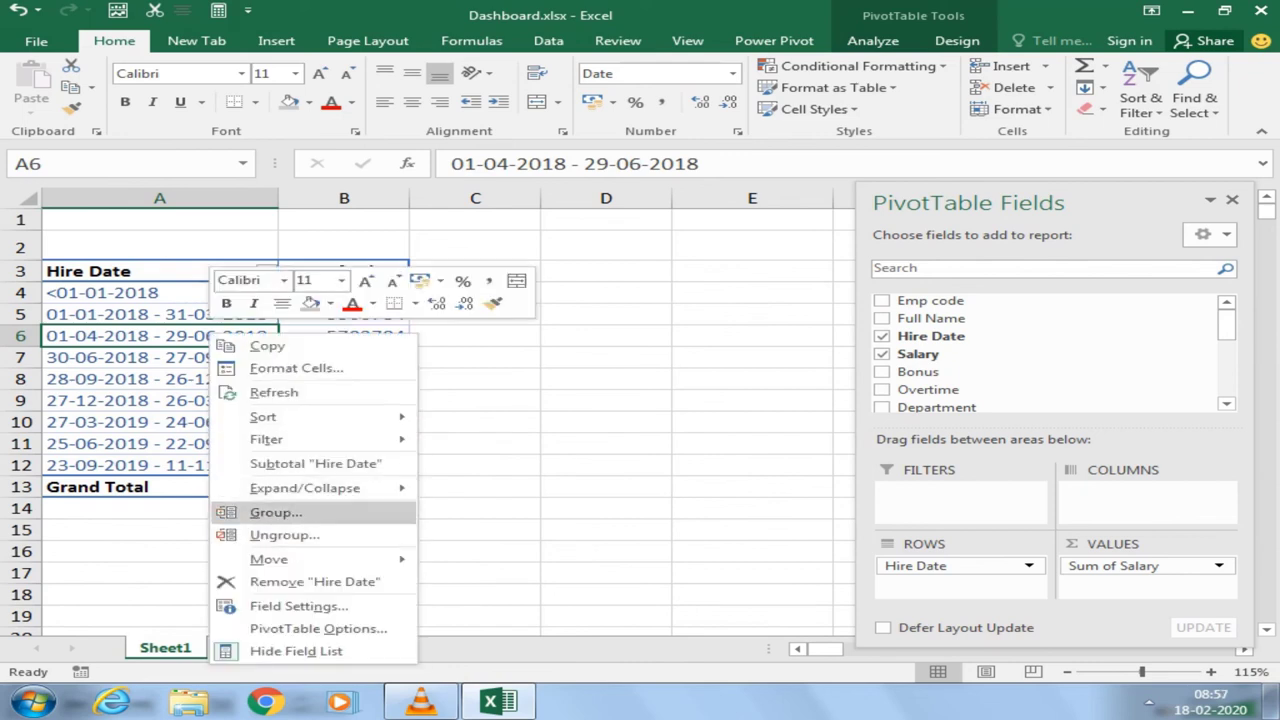
{"action": "left_click", "coordinate": [284, 535]}
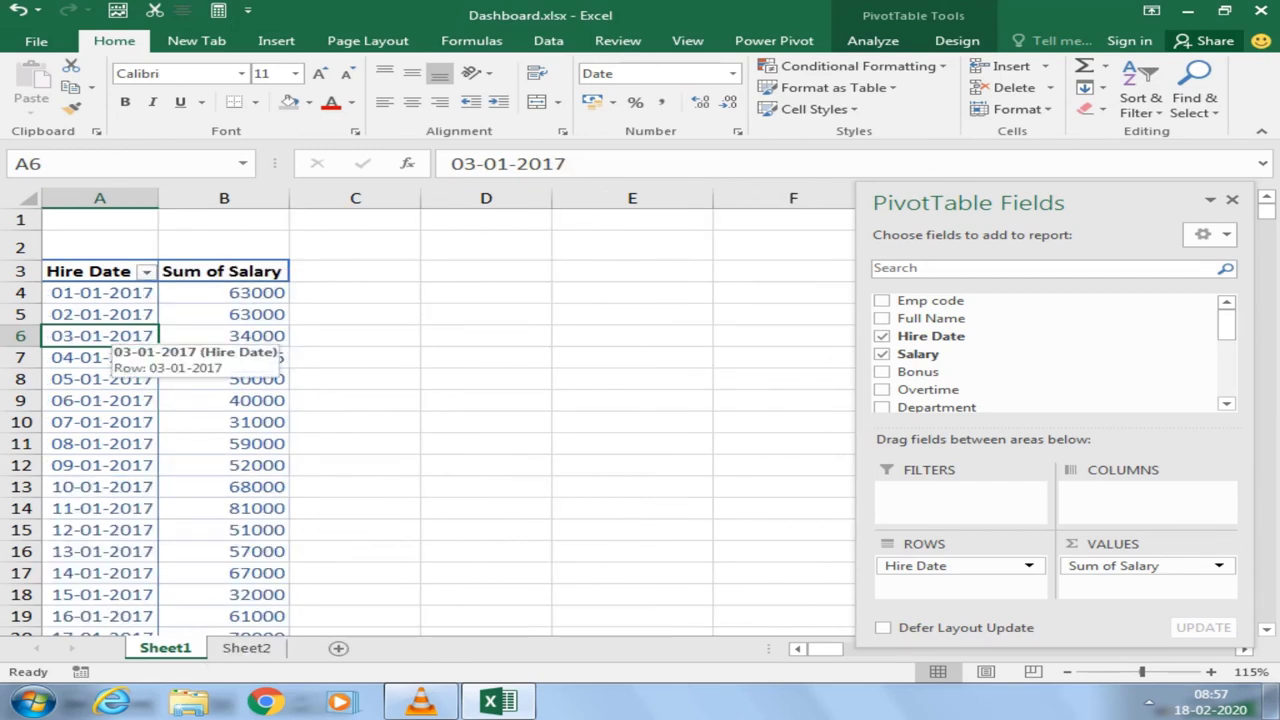
{"action": "right_click", "coordinate": [120, 337]}
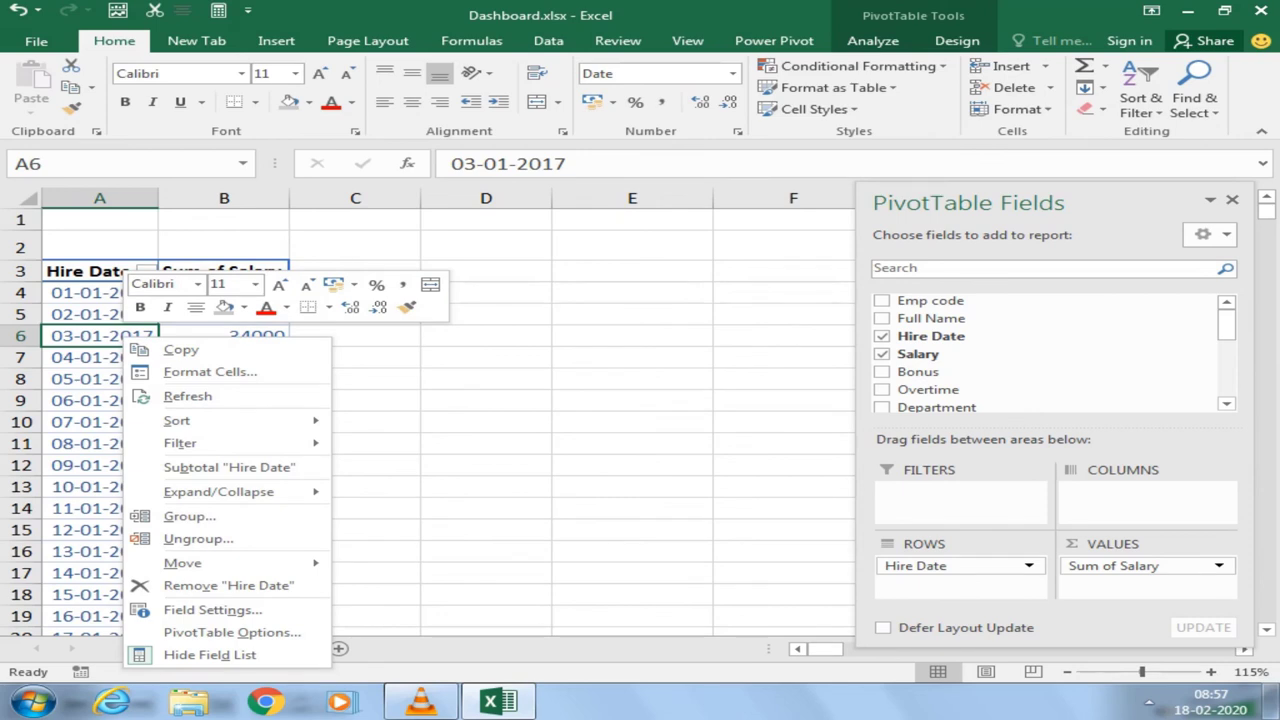
Step: Lay out Department in ROWS and Hire Date in COLUMNS, removing the Years and Quarters levels
{"action": "key", "text": "Escape"}
{"action": "left_click", "coordinate": [881, 336]}
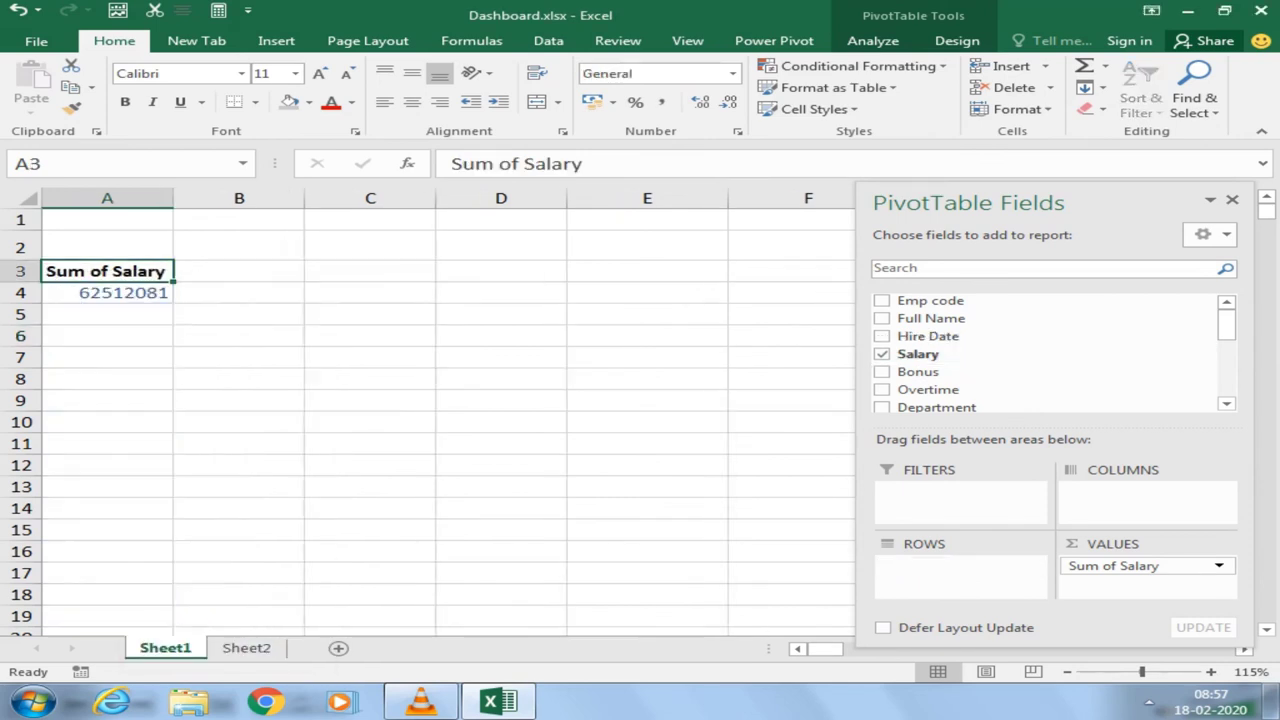
{"action": "left_click_drag", "start_coordinate": [937, 407], "coordinate": [960, 565]}
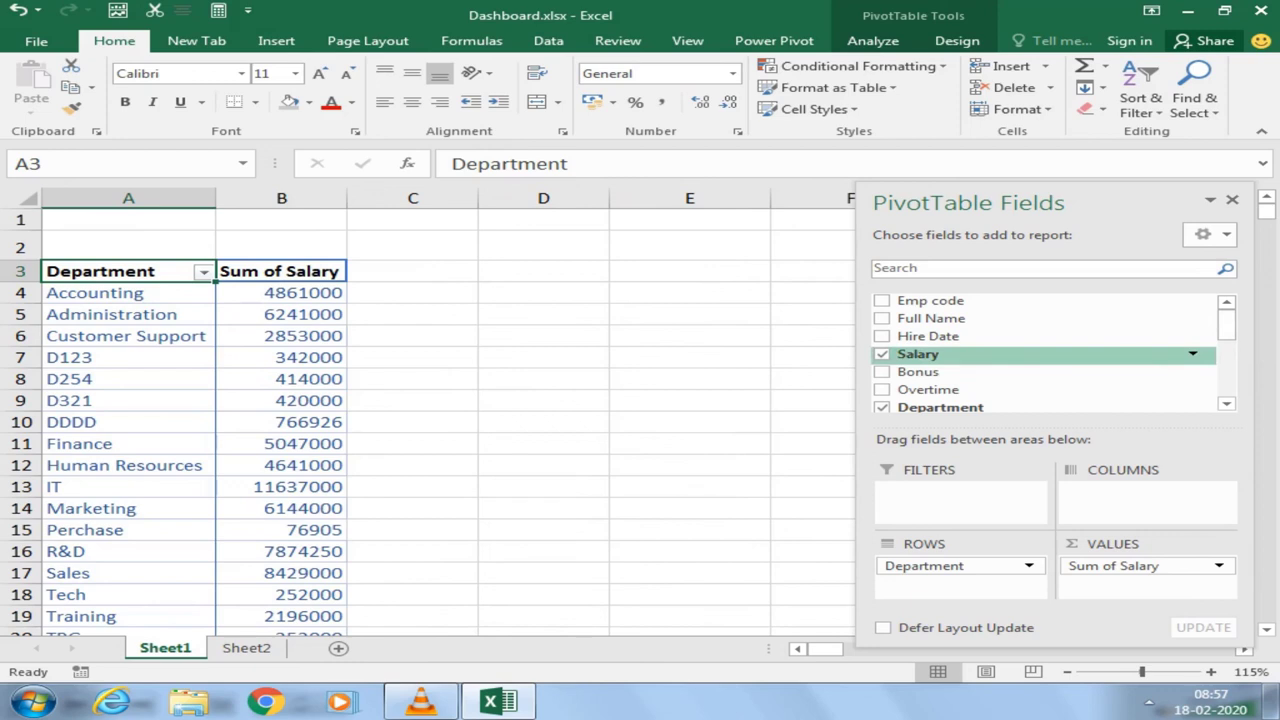
{"action": "left_click_drag", "start_coordinate": [928, 336], "coordinate": [1147, 500]}
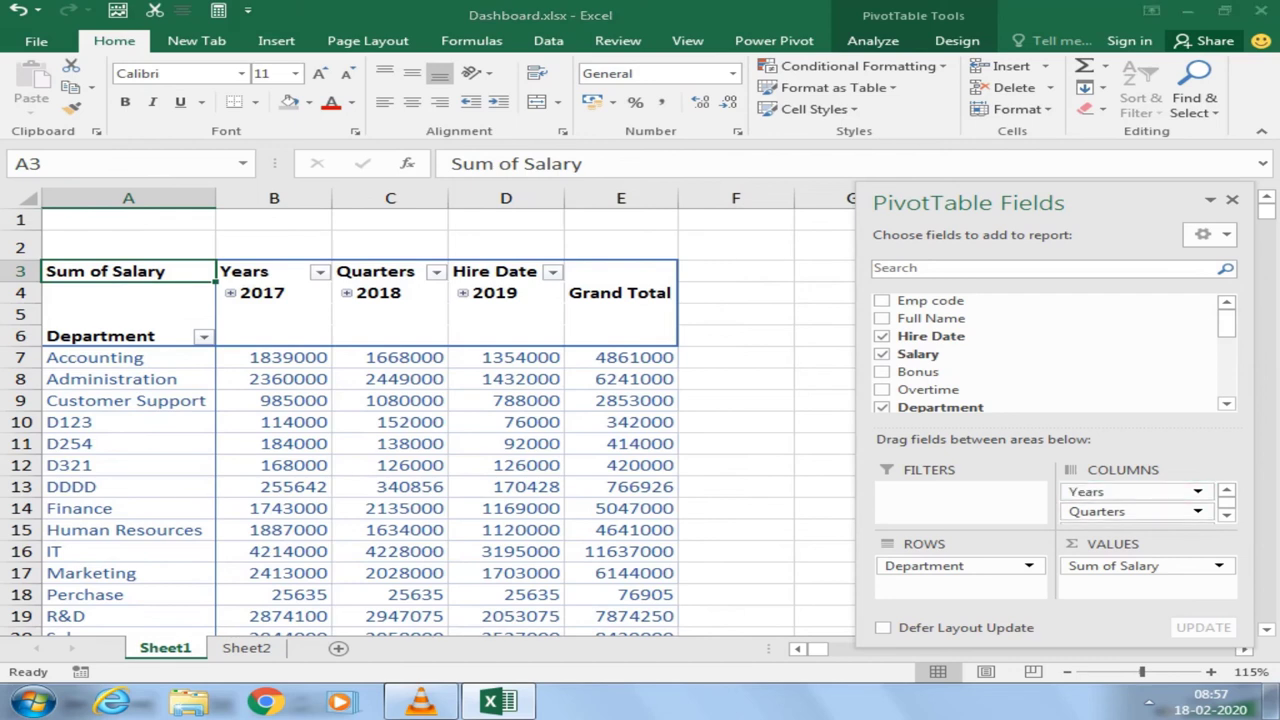
{"action": "left_click_drag", "start_coordinate": [1130, 491], "coordinate": [960, 360]}
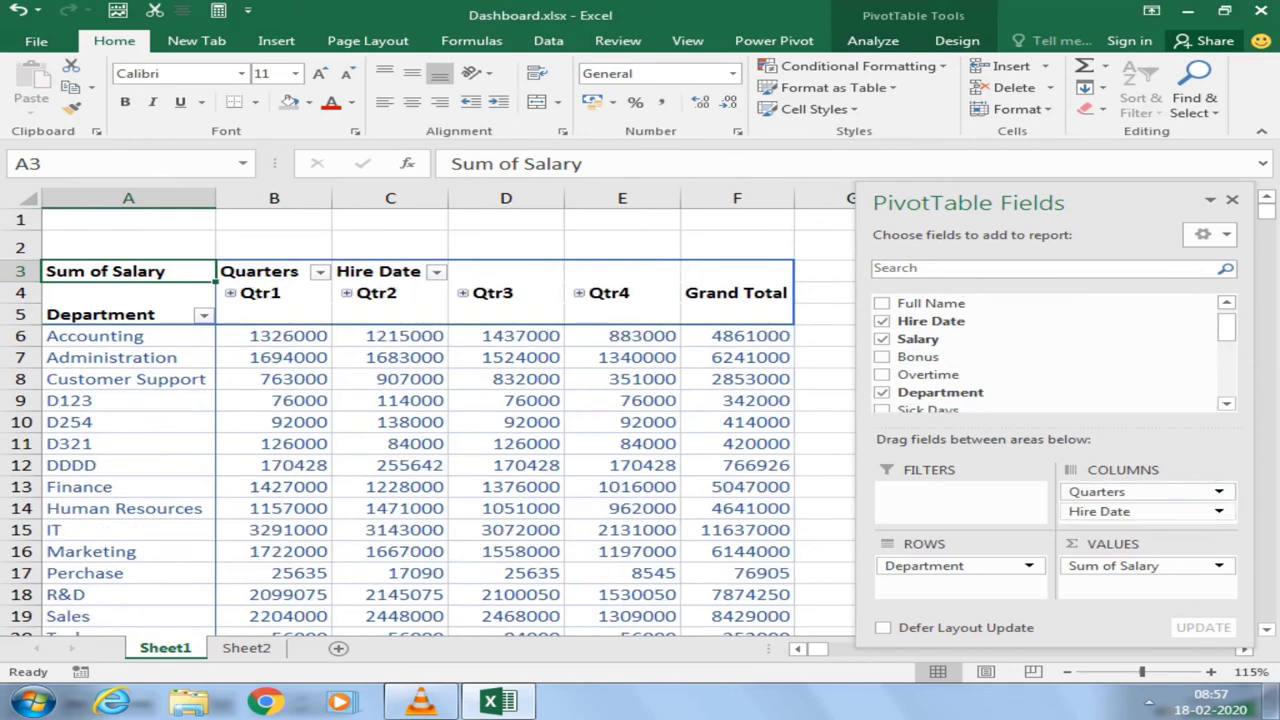
{"action": "left_click_drag", "start_coordinate": [1130, 491], "coordinate": [960, 360]}
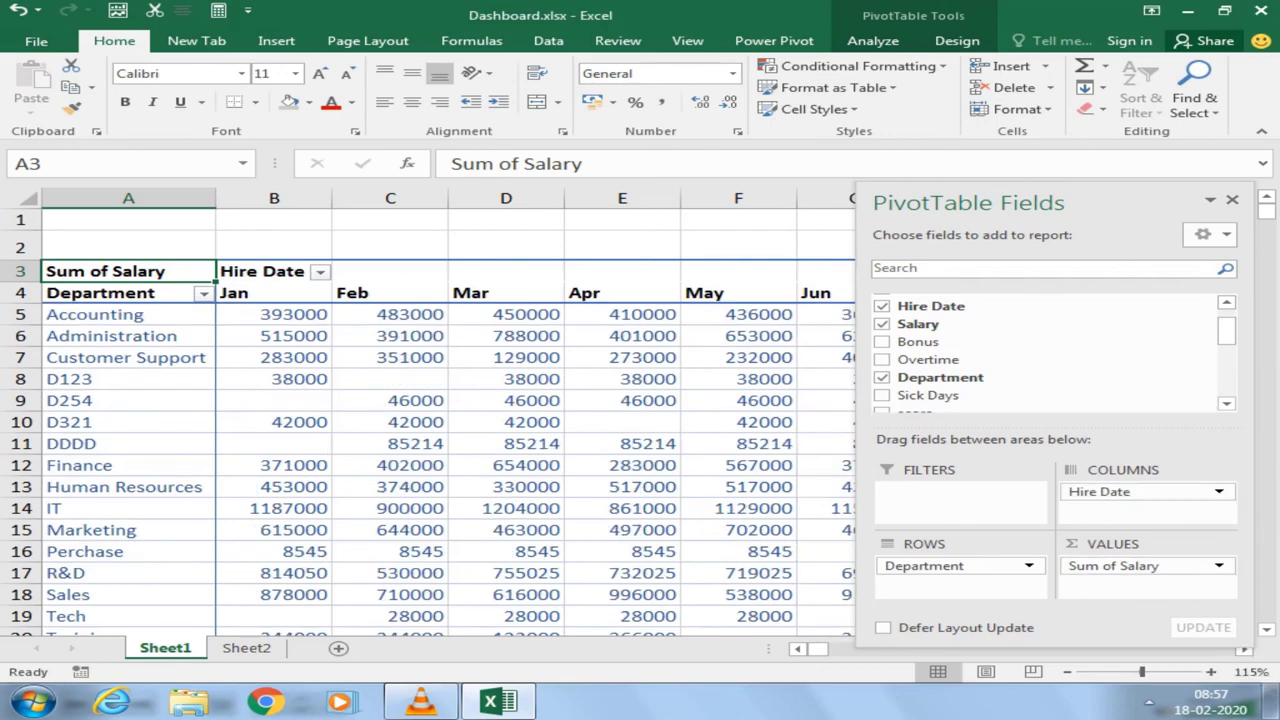
Step: Ungroup the month columns into individual hire dates, e.g. Human Resources 63000 on 01-01-2017
{"action": "right_click", "coordinate": [288, 292]}
{"action": "left_click", "coordinate": [362, 495]}
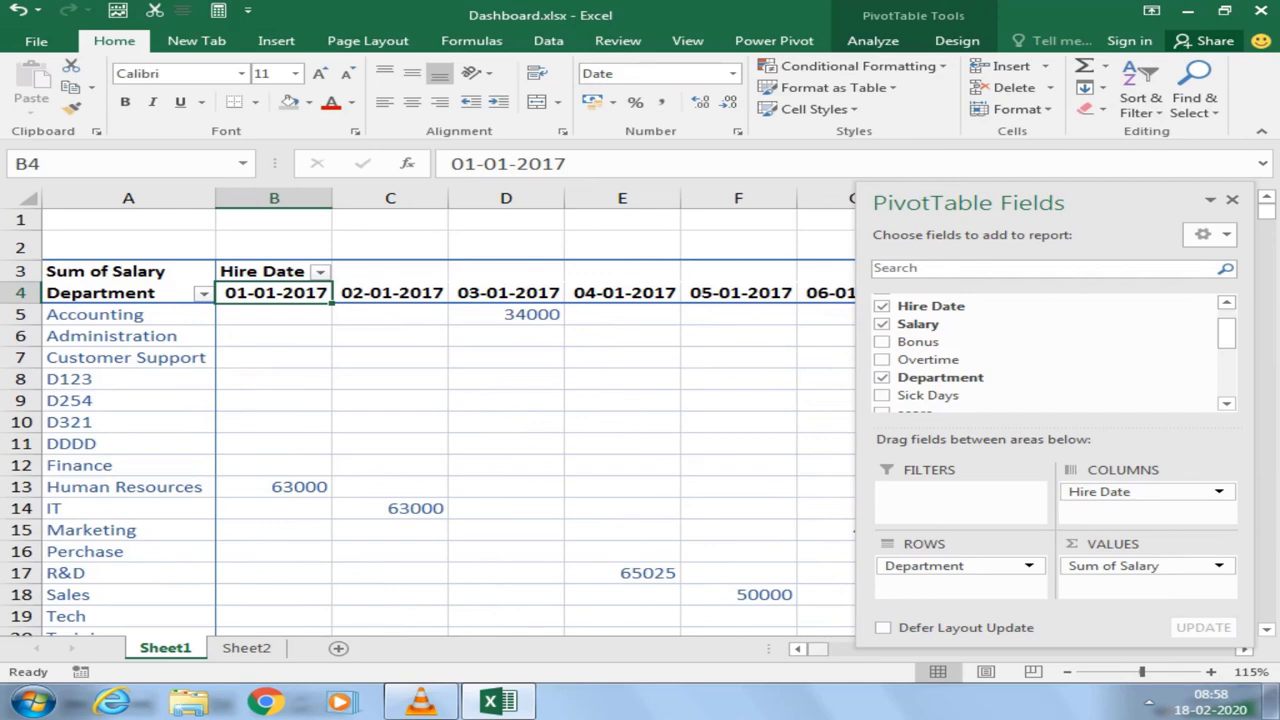
{"action": "left_click_drag", "start_coordinate": [818, 648], "coordinate": [840, 648]}
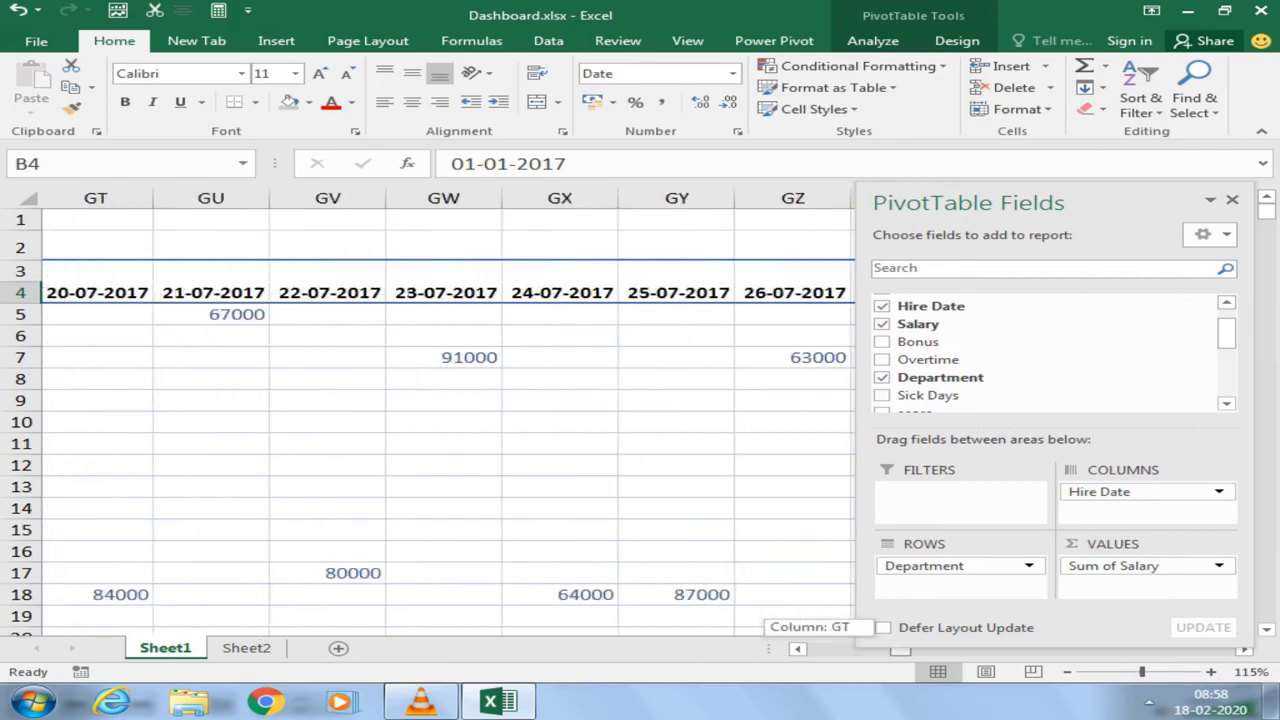
{"action": "left_click_drag", "start_coordinate": [925, 650], "coordinate": [1222, 650]}
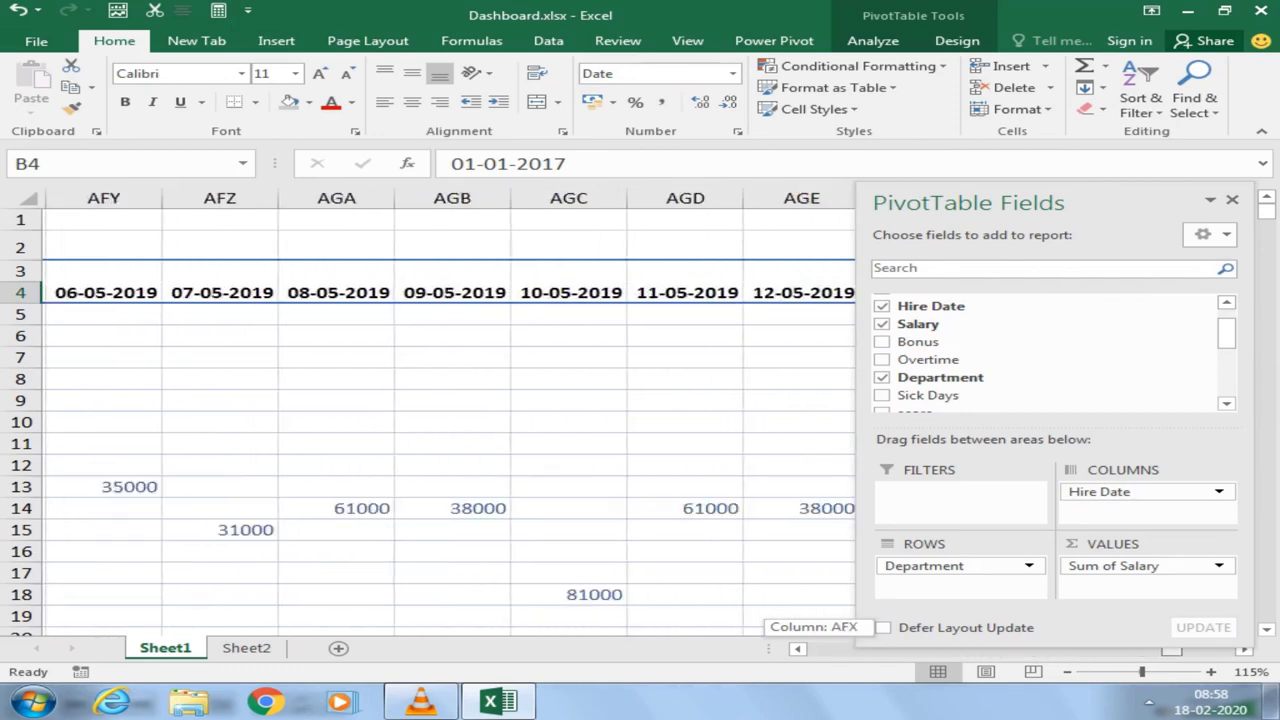
{"action": "left_click_drag", "start_coordinate": [845, 648], "coordinate": [815, 648]}
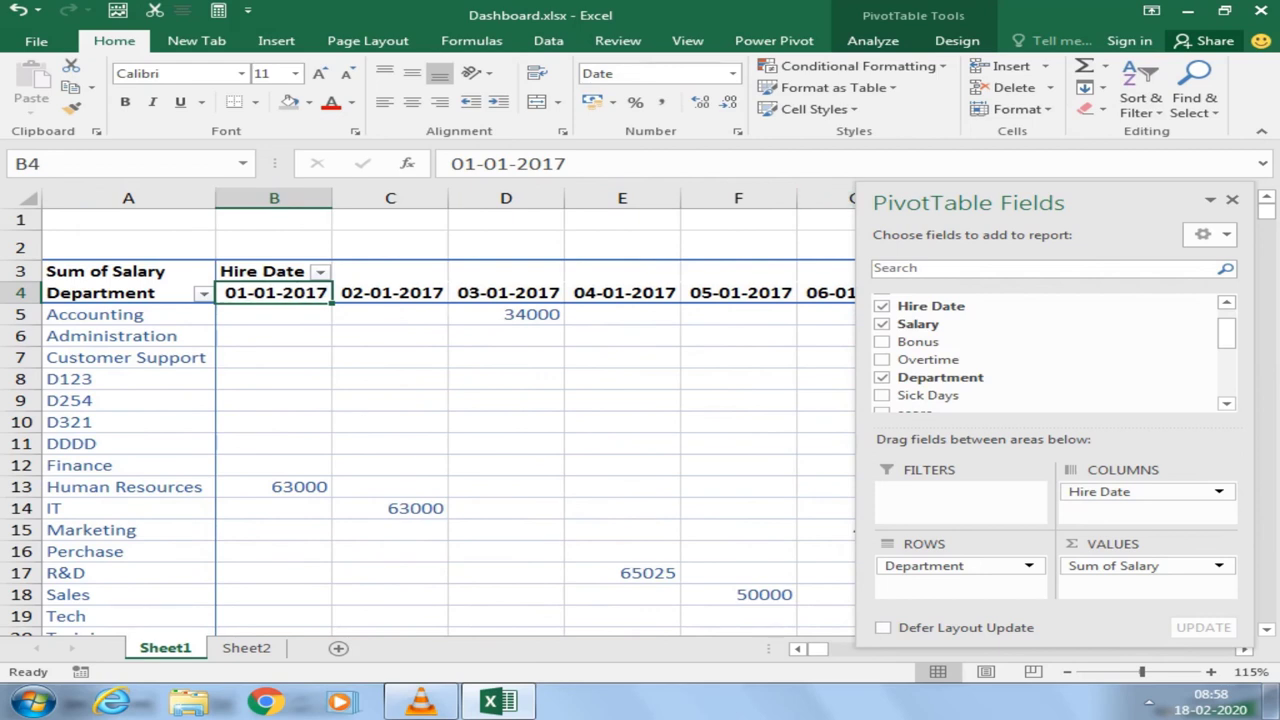
Step: Group the hire-date columns by Months, showing Jan through Jun salary totals
{"action": "right_click", "coordinate": [268, 292]}
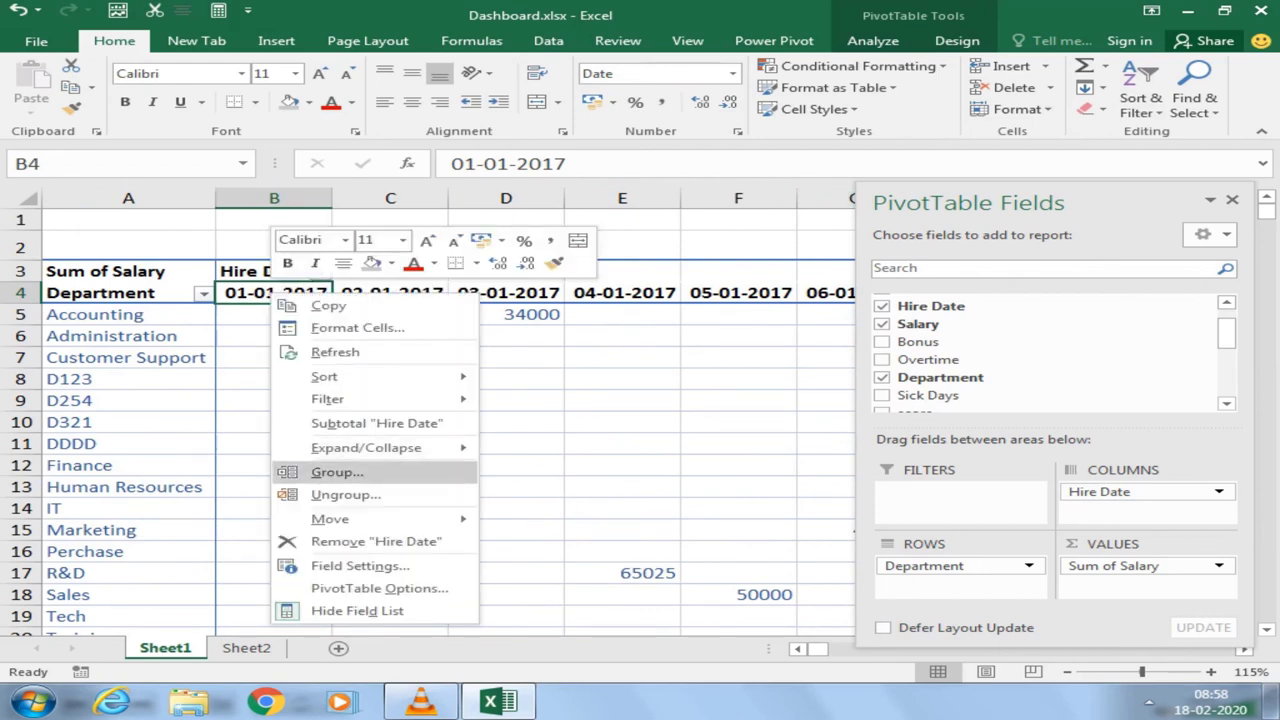
{"action": "left_click", "coordinate": [315, 471]}
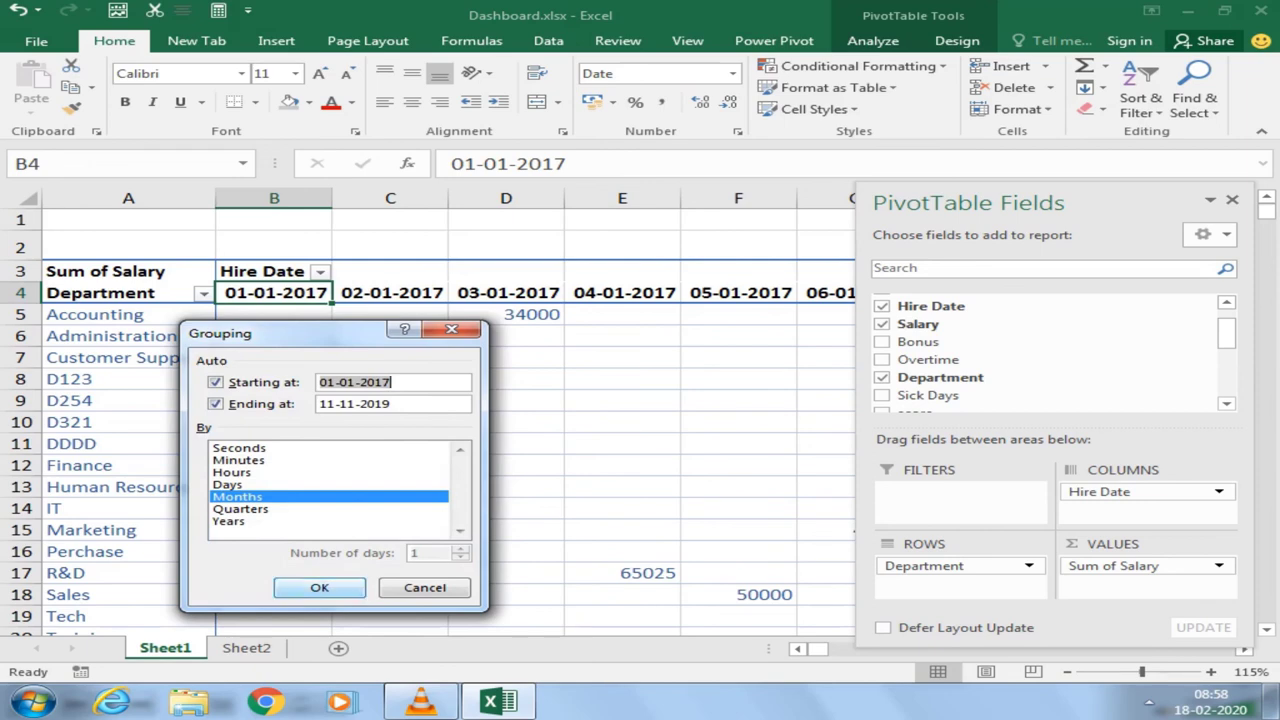
{"action": "left_click", "coordinate": [319, 587]}
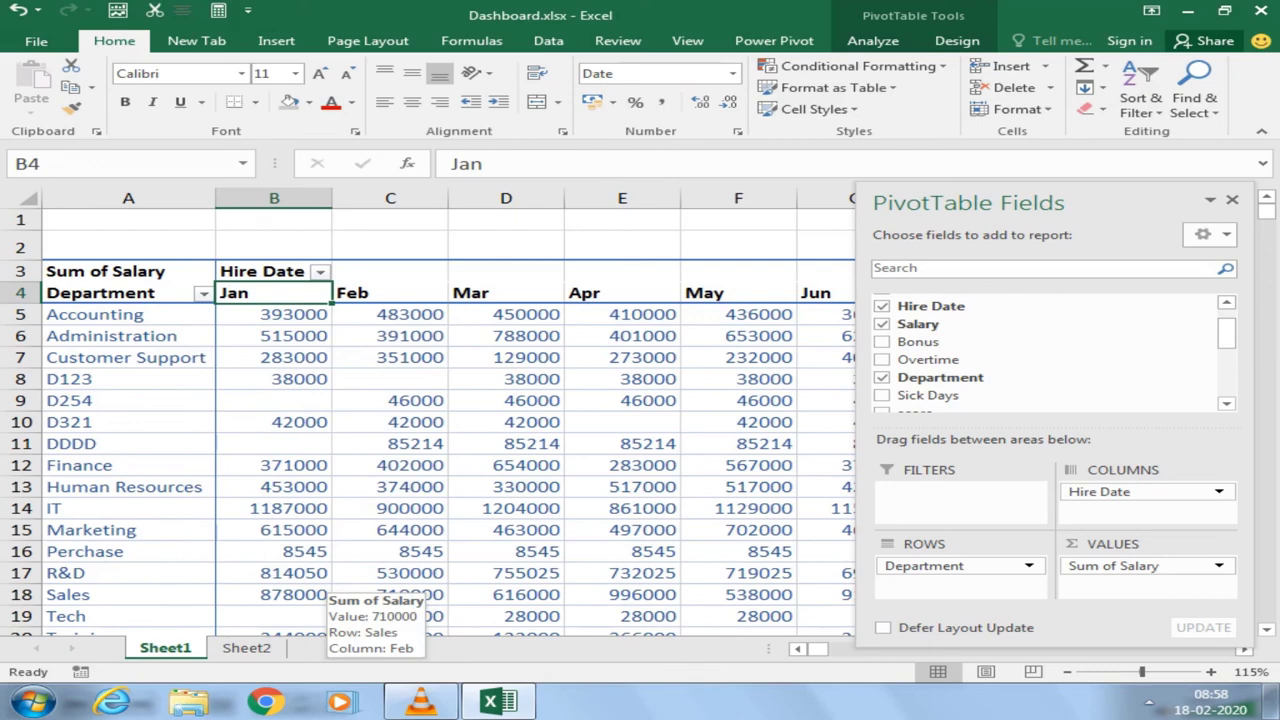
Step: Reopen the month grouping settings to check the start date, then cancel unchanged
{"action": "right_click", "coordinate": [272, 290]}
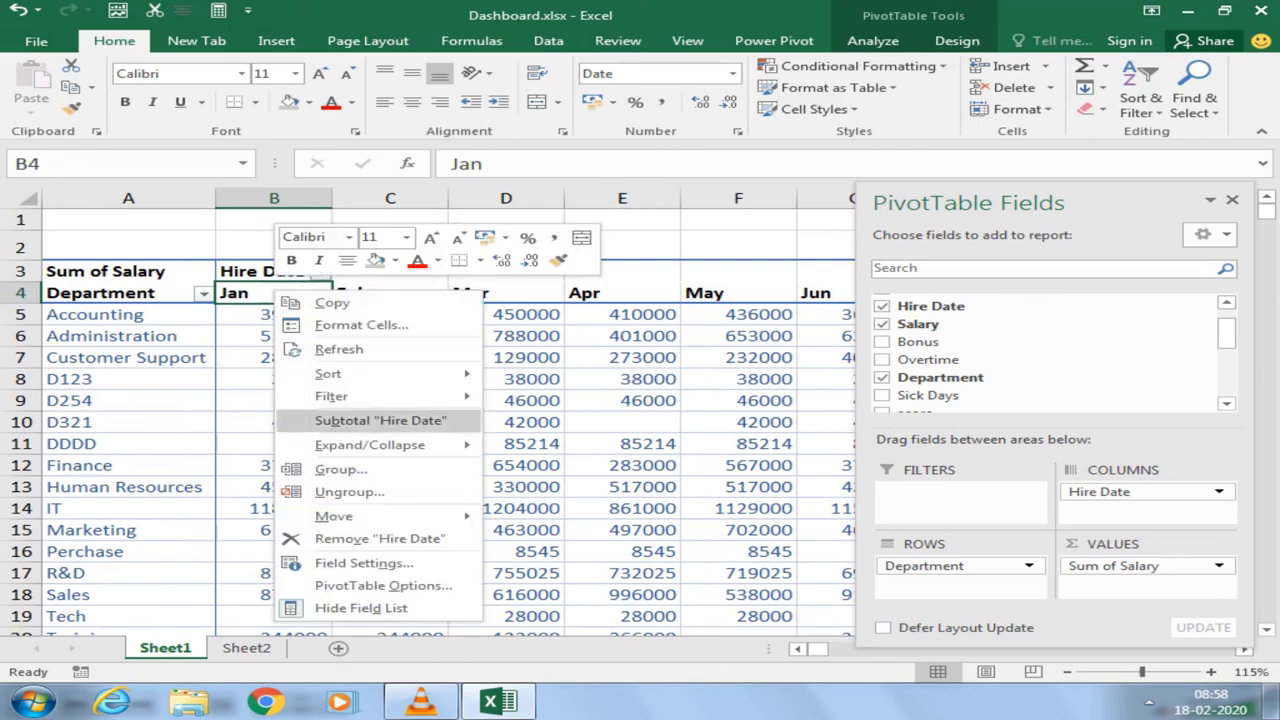
{"action": "left_click", "coordinate": [325, 468]}
{"action": "left_click", "coordinate": [414, 378]}
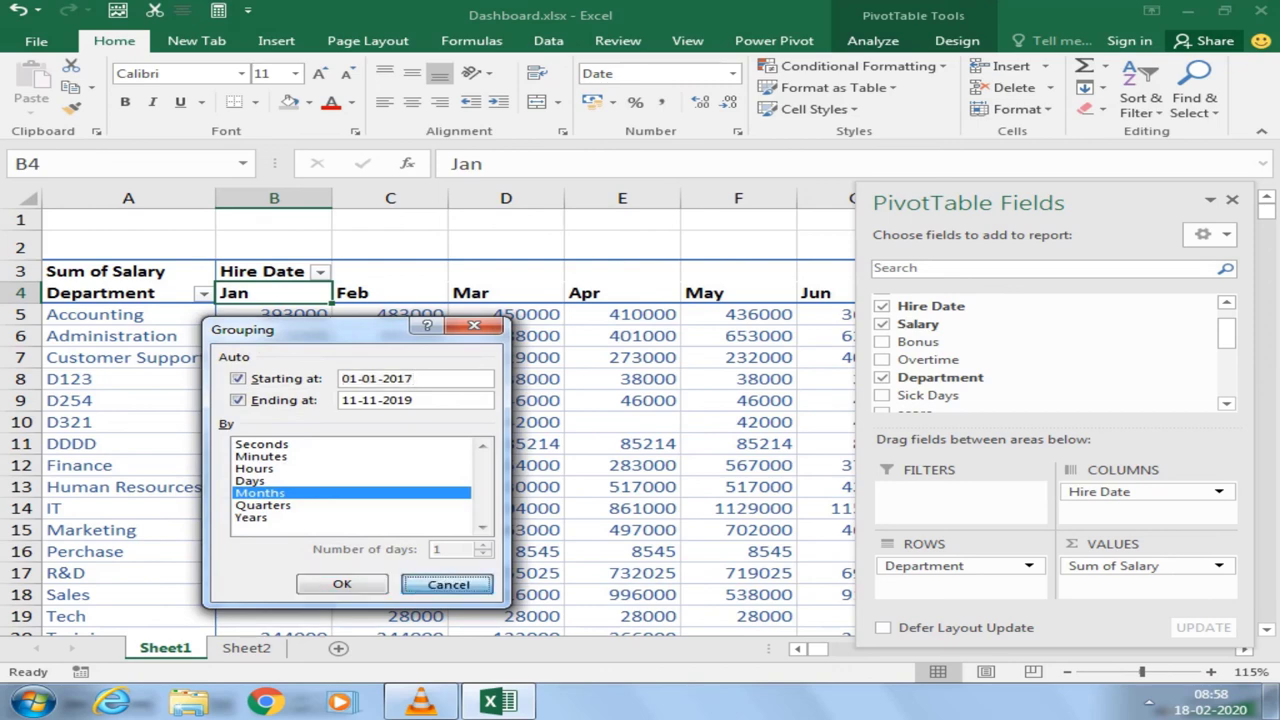
{"action": "left_click", "coordinate": [447, 583]}
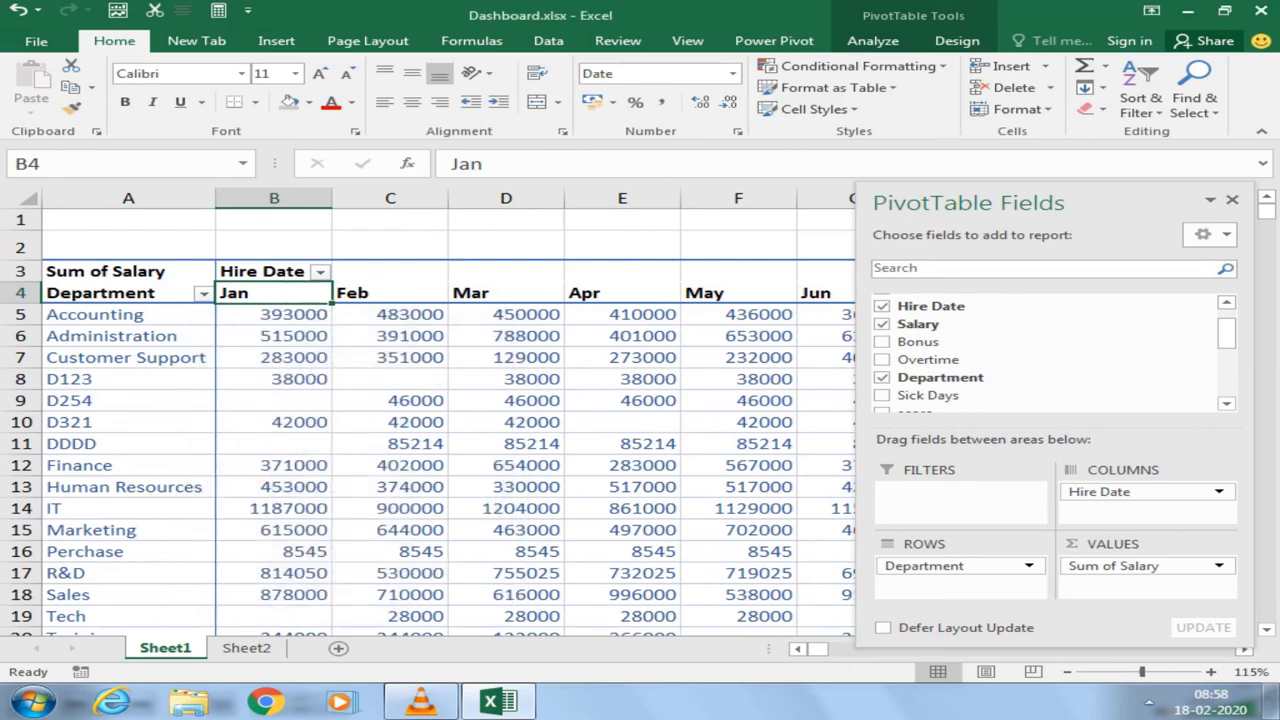
Step: Ungroup the Jan–Mar month columns back into individual hire dates
{"action": "left_click_drag", "start_coordinate": [274, 293], "coordinate": [506, 293]}
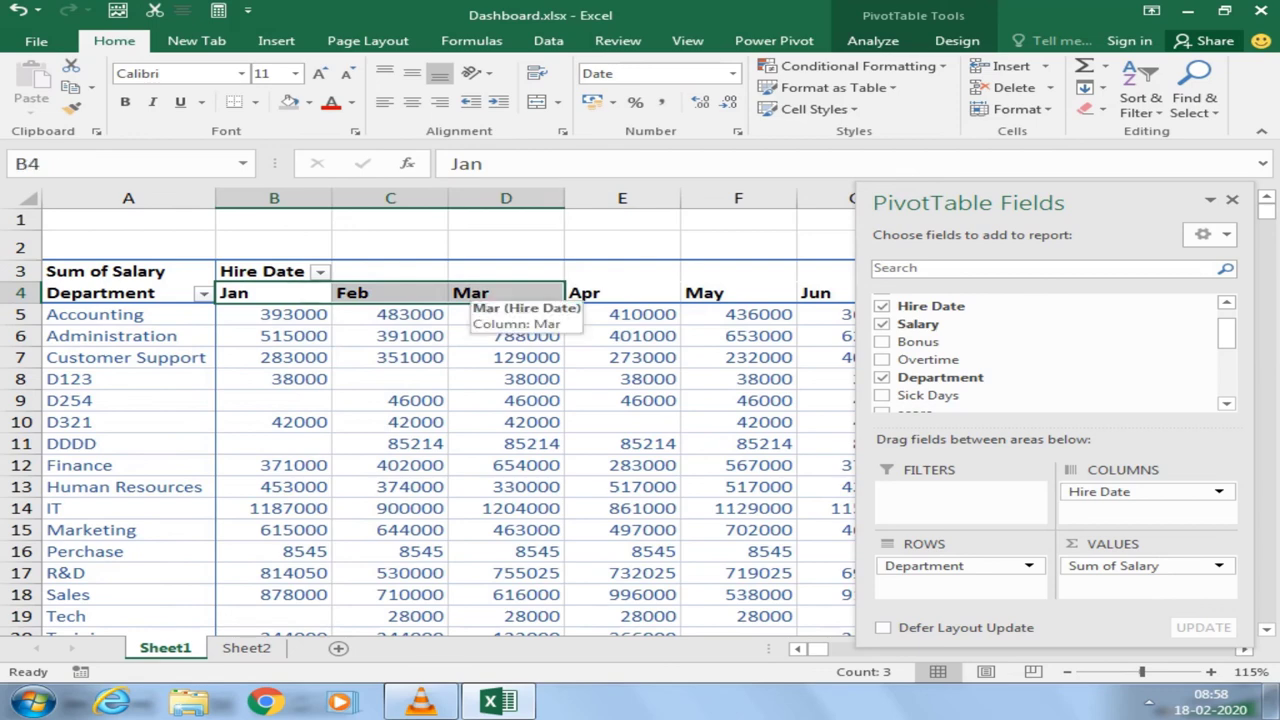
{"action": "right_click", "coordinate": [468, 293]}
{"action": "left_click", "coordinate": [505, 474]}
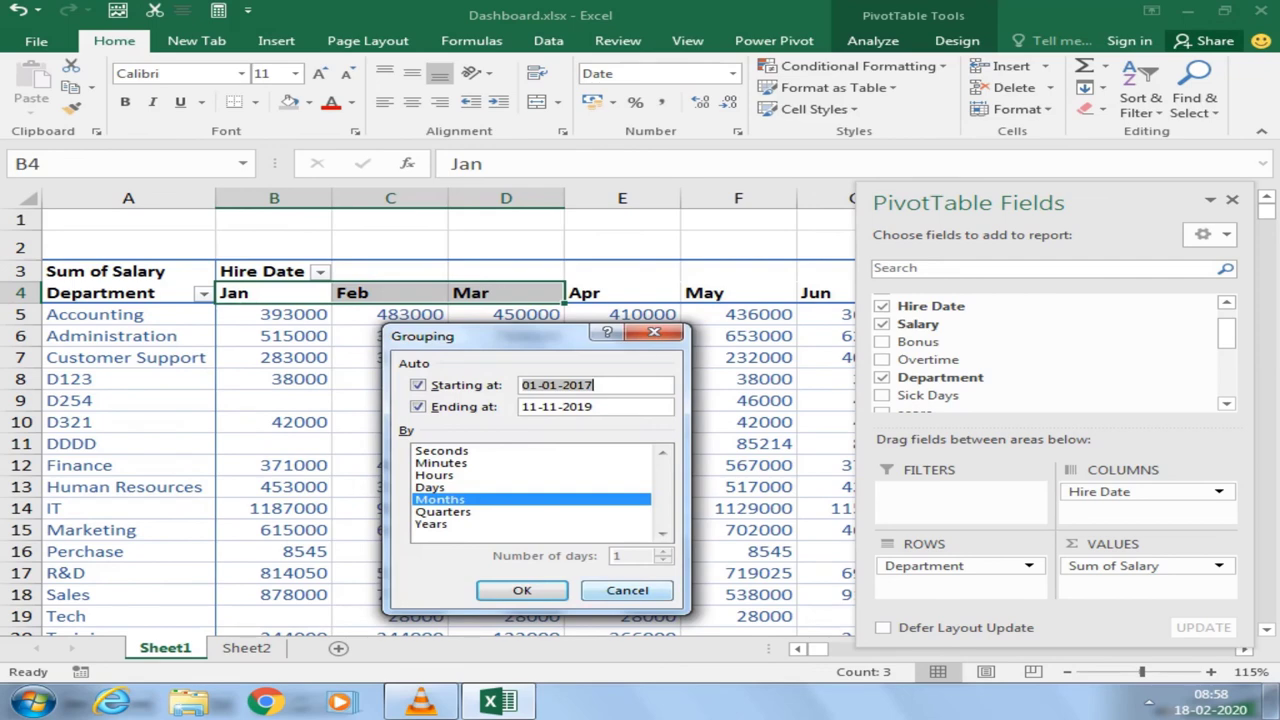
{"action": "key", "text": "Return"}
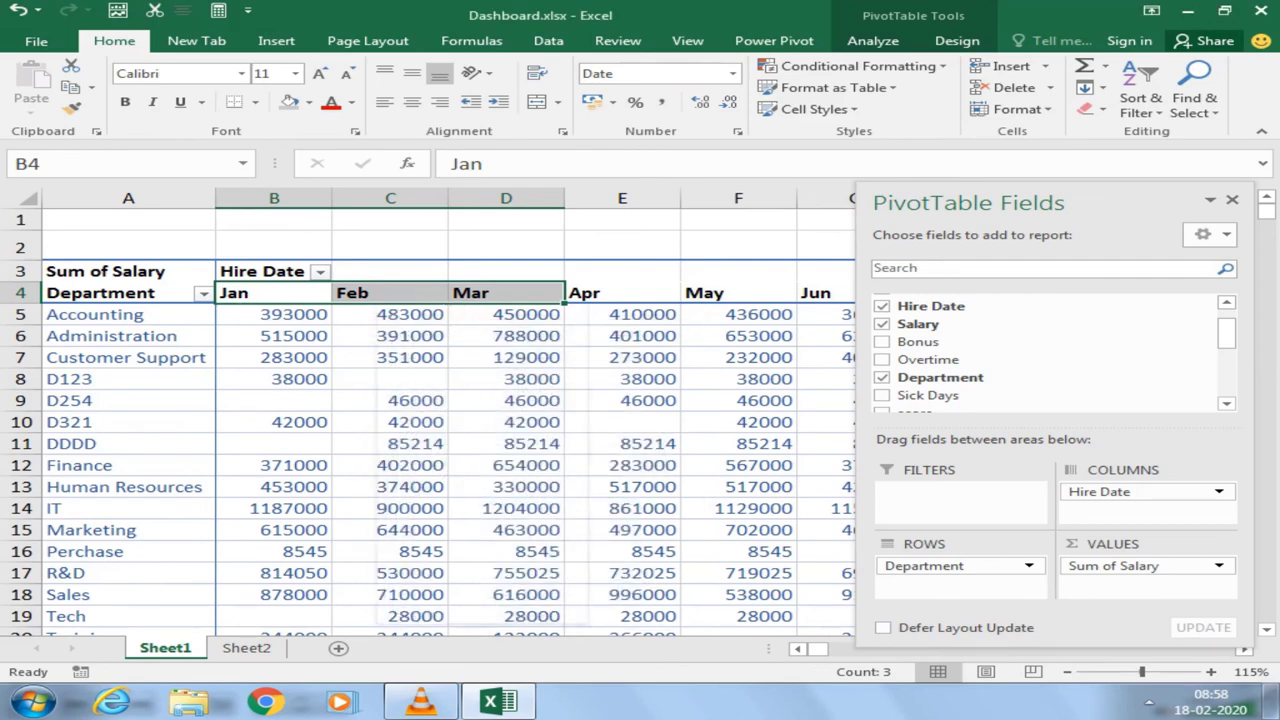
{"action": "right_click", "coordinate": [378, 293]}
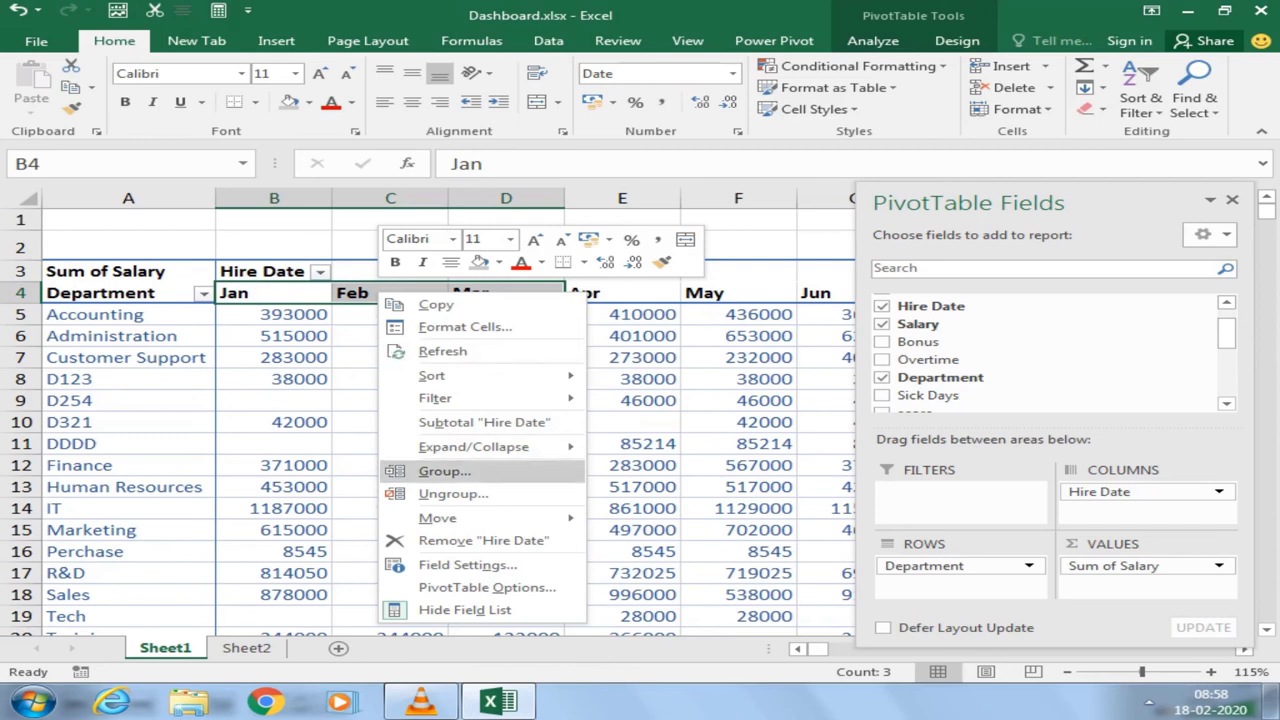
{"action": "left_click", "coordinate": [450, 493]}
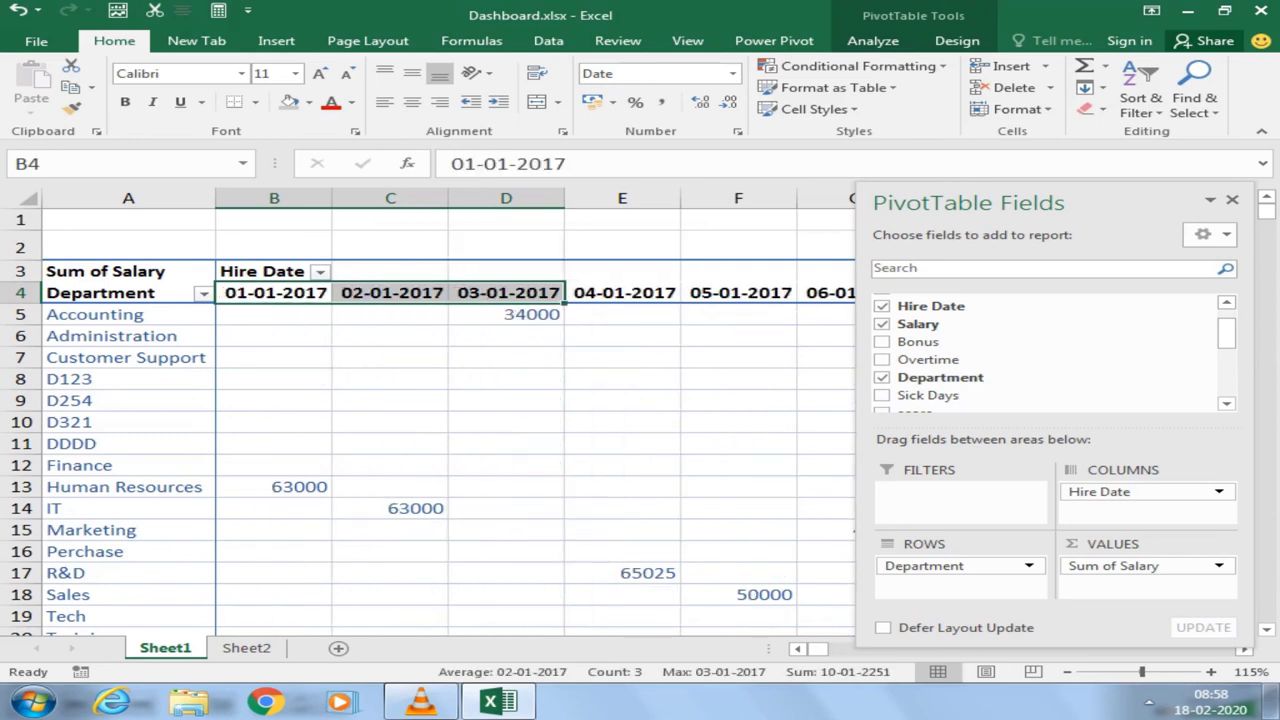
Step: Group the 01-01-2017 to 03-01-2017 hire date columns into Group1
{"action": "right_click", "coordinate": [400, 293]}
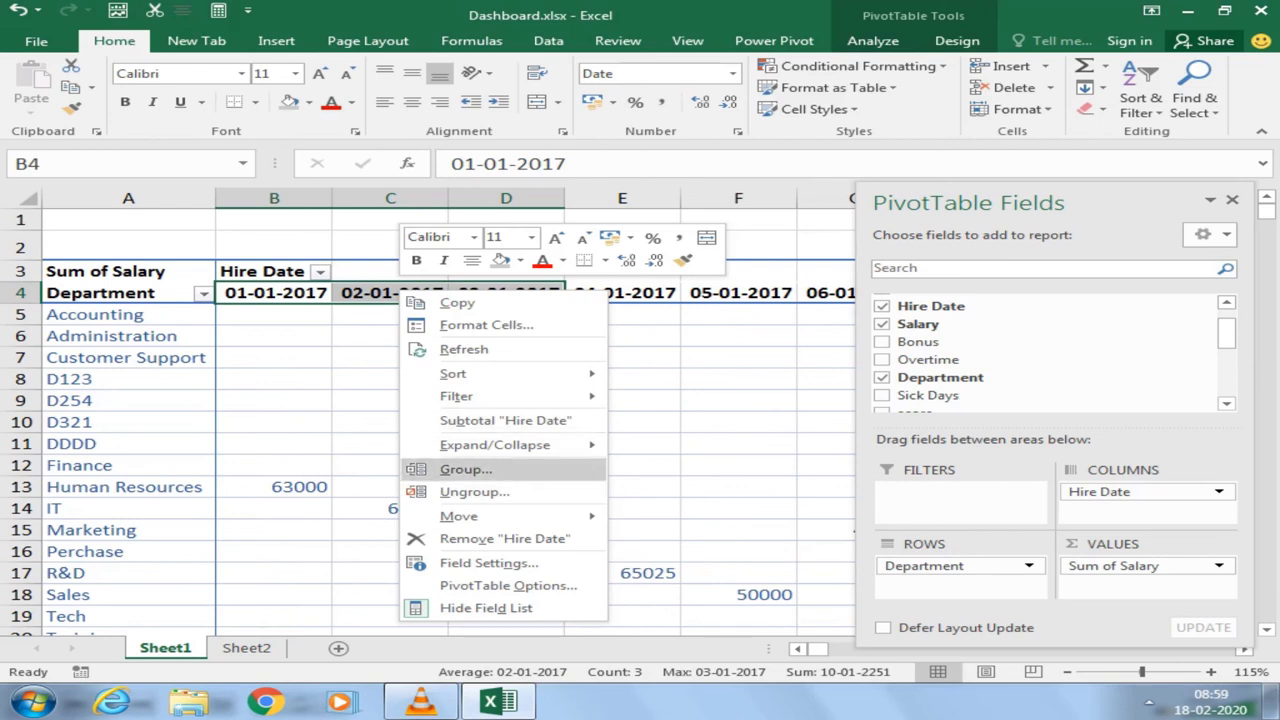
{"action": "left_click", "coordinate": [466, 469]}
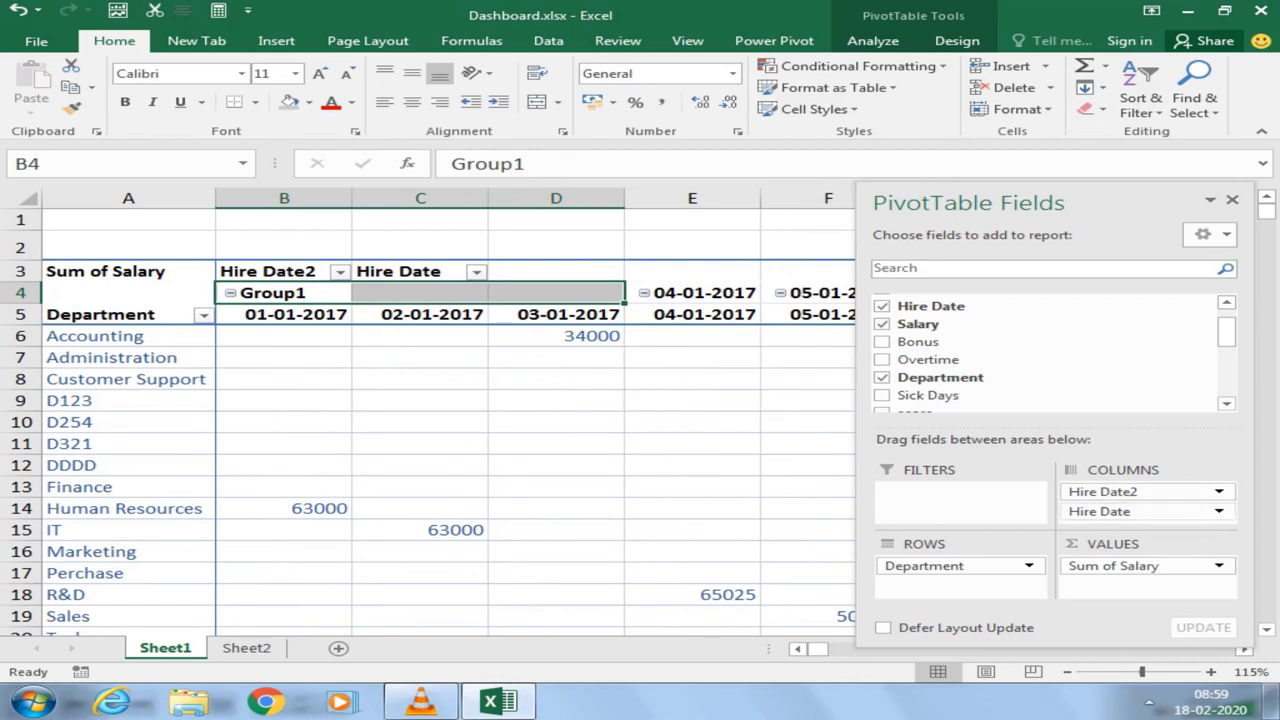
{"action": "left_click", "coordinate": [1218, 511]}
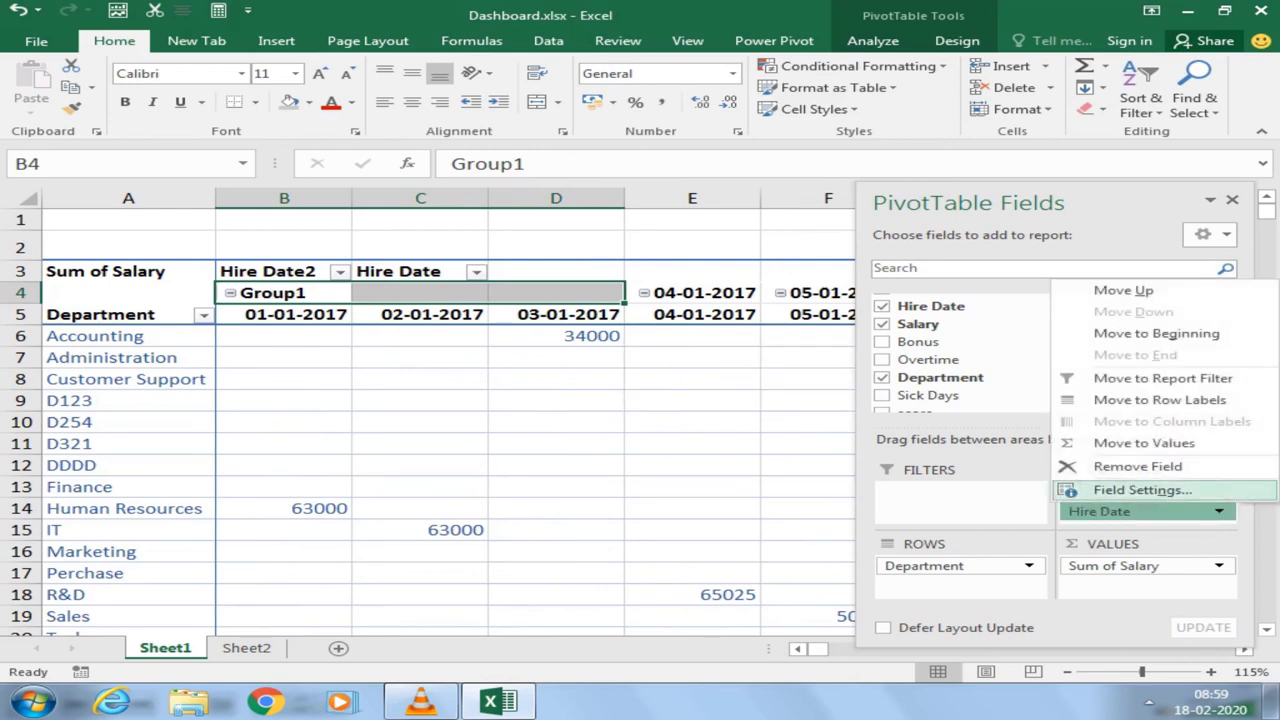
Step: Remove Hire Date and Hire Date2 from the columns, leaving one salary total per department
{"action": "left_click", "coordinate": [1137, 466]}
{"action": "left_click_drag", "start_coordinate": [1103, 491], "coordinate": [960, 341]}
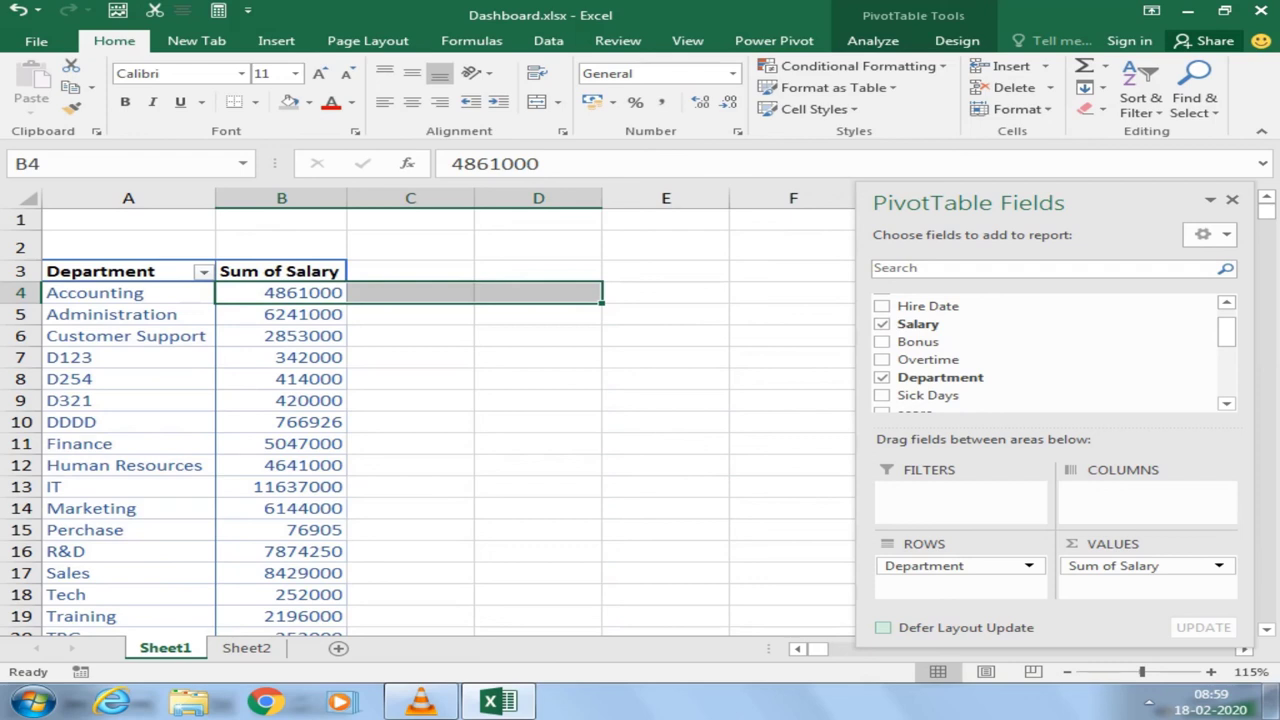
{"action": "left_click_drag", "start_coordinate": [818, 649], "coordinate": [818, 649]}
{"action": "scroll", "coordinate": [1050, 350], "scroll_direction": "down", "scroll_amount": 1}
{"action": "scroll", "coordinate": [1050, 350], "scroll_direction": "down", "scroll_amount": 2}
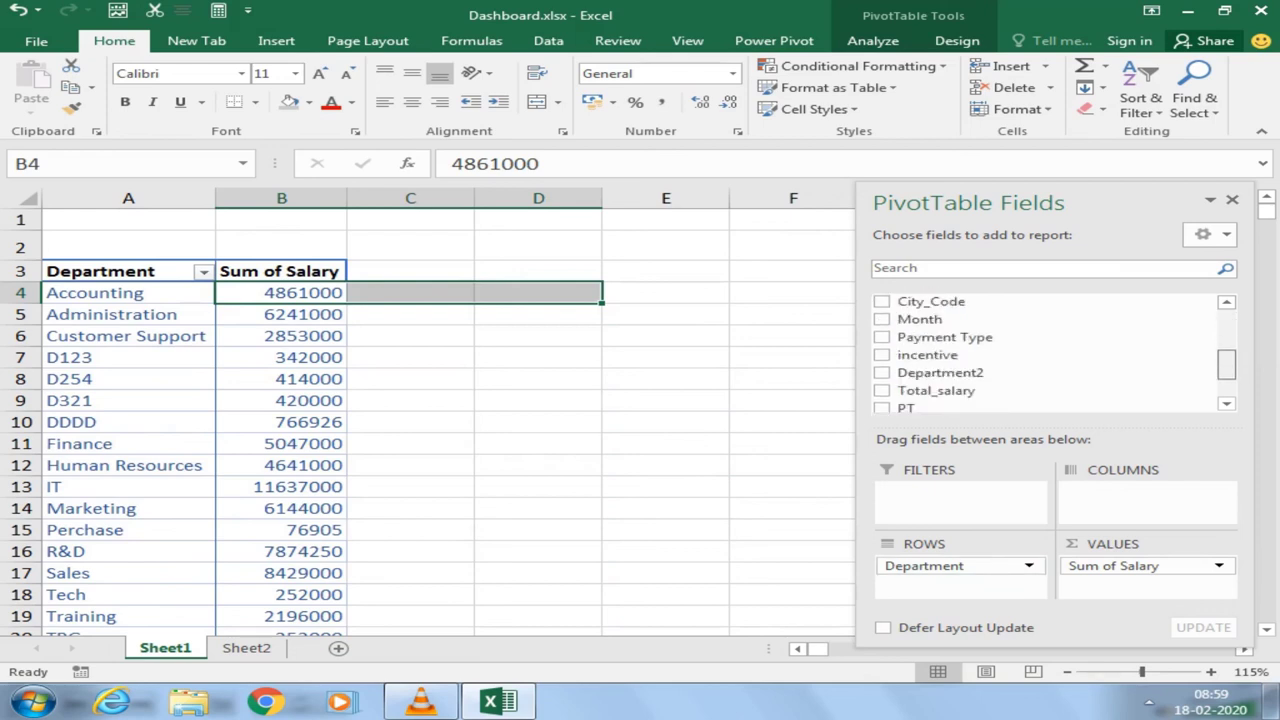
{"action": "scroll", "coordinate": [1050, 350], "scroll_direction": "down", "scroll_amount": 1}
{"action": "scroll", "coordinate": [1050, 350], "scroll_direction": "up", "scroll_amount": 4}
{"action": "scroll", "coordinate": [1050, 350], "scroll_direction": "up", "scroll_amount": 1}
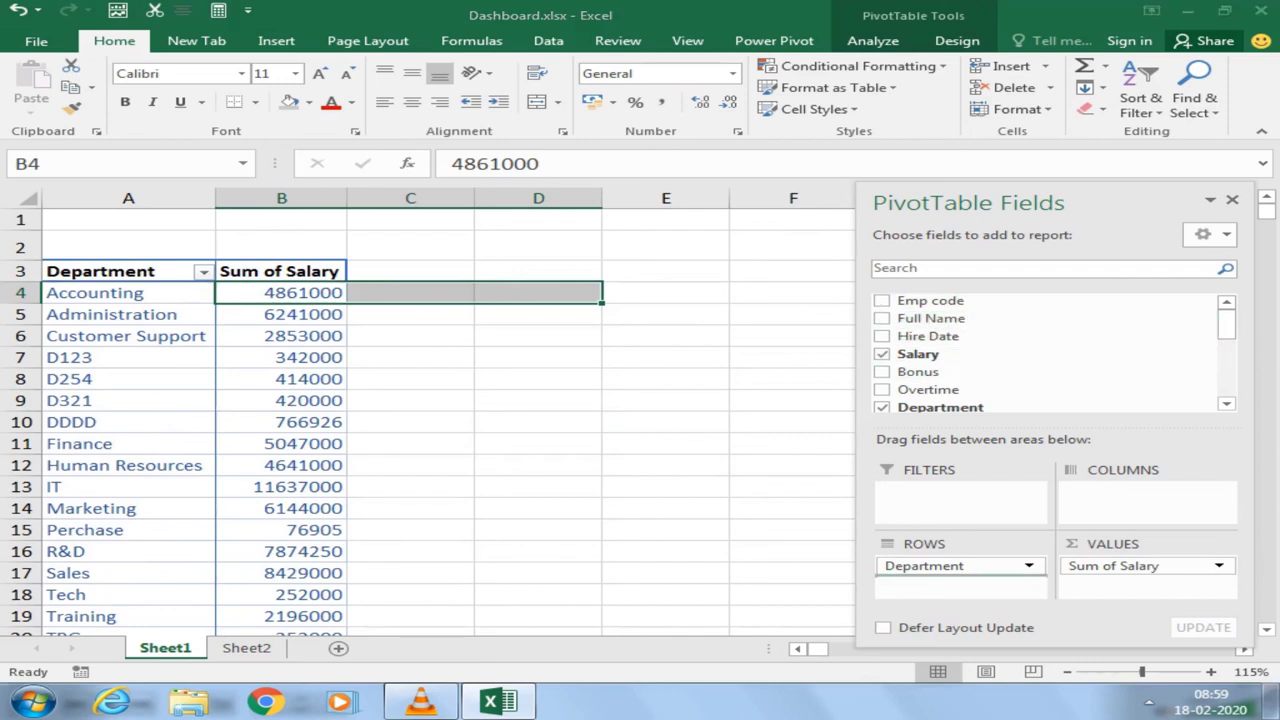
Step: Replace Department with Full Name in the rows and select the first 13 employee salaries
{"action": "mouse_move", "coordinate": [931, 318]}
{"action": "left_mouse_down"}
{"action": "mouse_move", "coordinate": [958, 585]}
{"action": "mouse_move", "coordinate": [1000, 356]}
{"action": "left_mouse_up"}
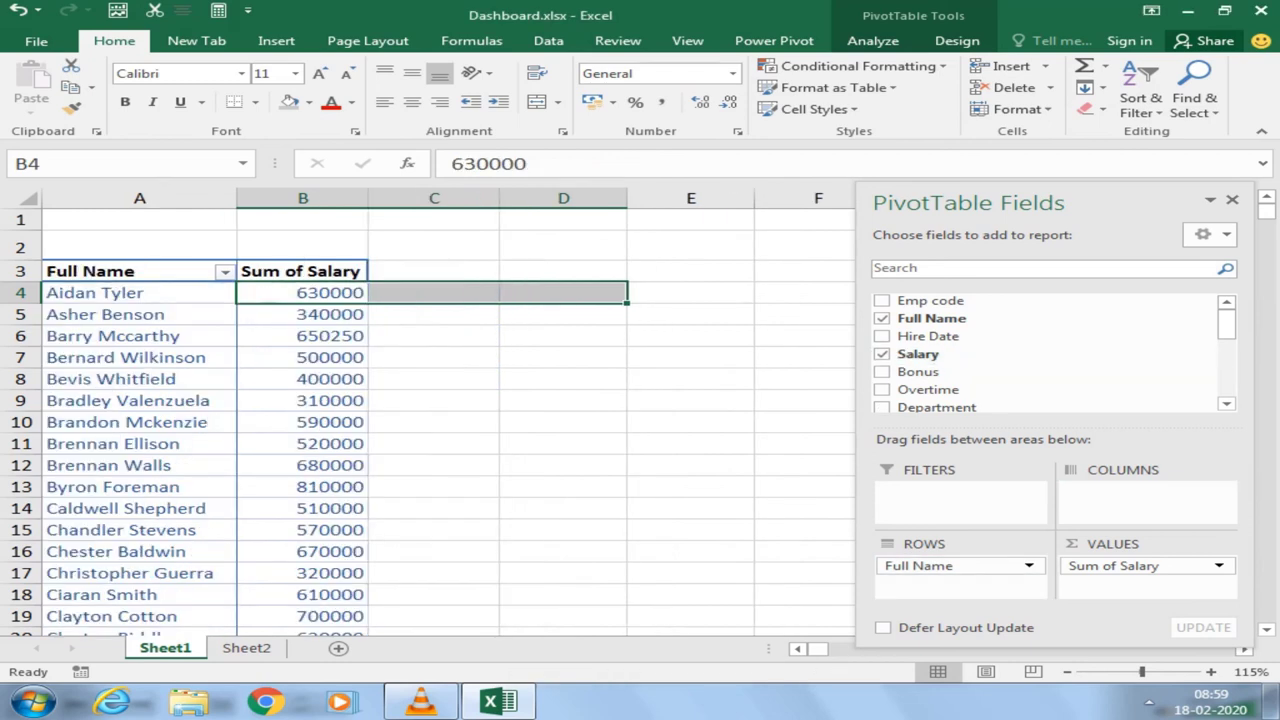
{"action": "left_click", "coordinate": [302, 422]}
{"action": "left_click_drag", "start_coordinate": [95, 292], "coordinate": [302, 551]}
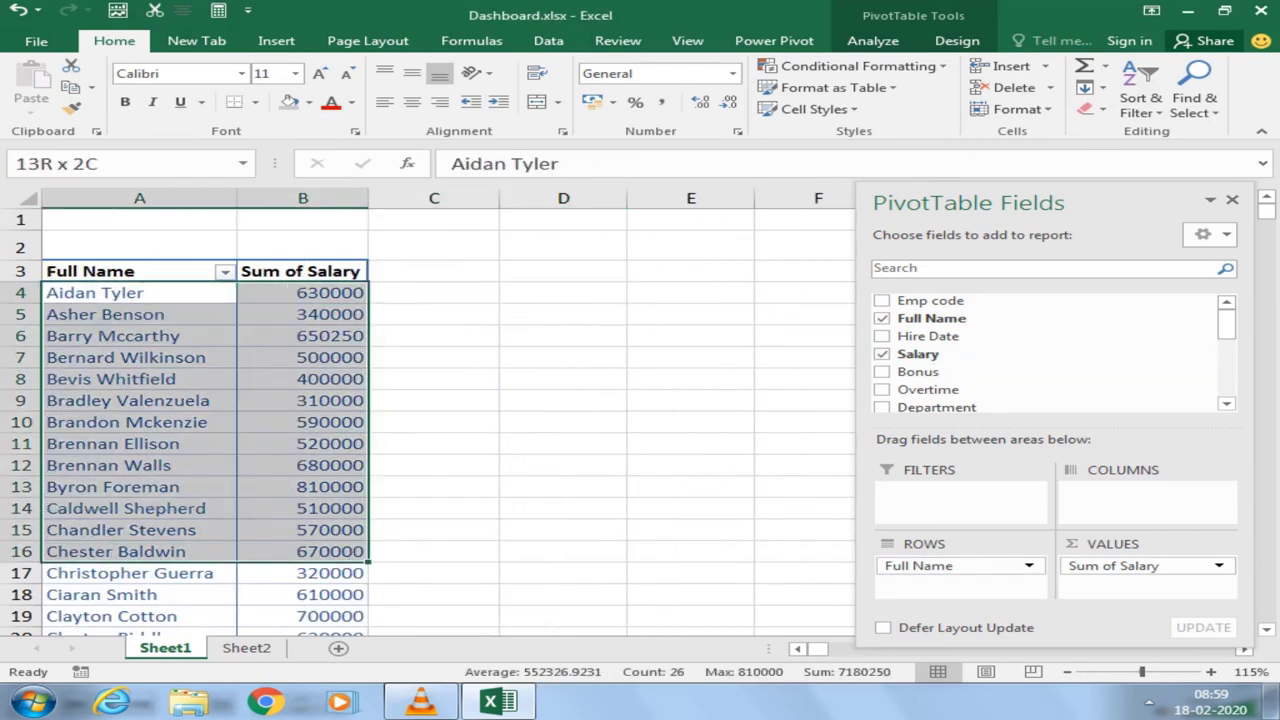
Step: Scroll down to the 62512081 Grand Total of employee salaries
{"action": "scroll", "coordinate": [302, 551], "scroll_direction": "down", "scroll_amount": 5}
{"action": "scroll", "coordinate": [302, 551], "scroll_direction": "down", "scroll_amount": 1}
{"action": "scroll", "coordinate": [302, 551], "scroll_direction": "down", "scroll_amount": 4}
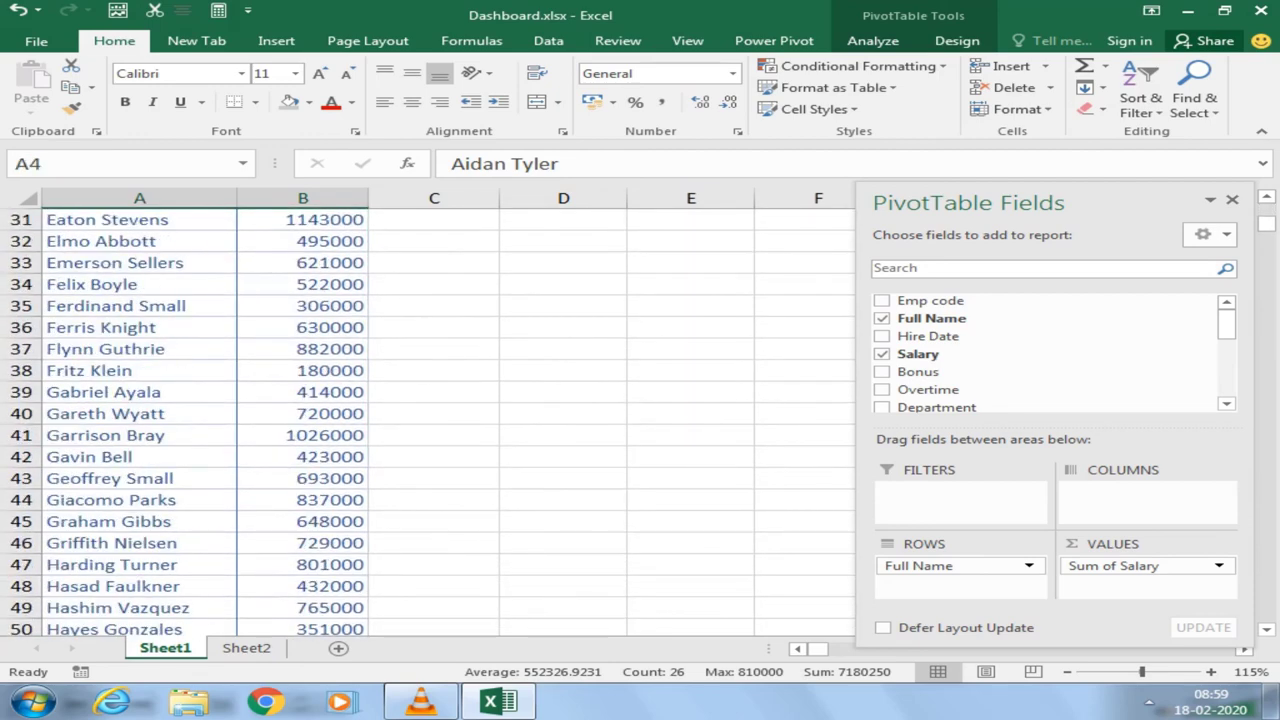
{"action": "scroll", "coordinate": [430, 420], "scroll_direction": "down", "scroll_amount": 4}
{"action": "scroll", "coordinate": [430, 420], "scroll_direction": "down", "scroll_amount": 5}
{"action": "scroll", "coordinate": [430, 420], "scroll_direction": "down", "scroll_amount": 2}
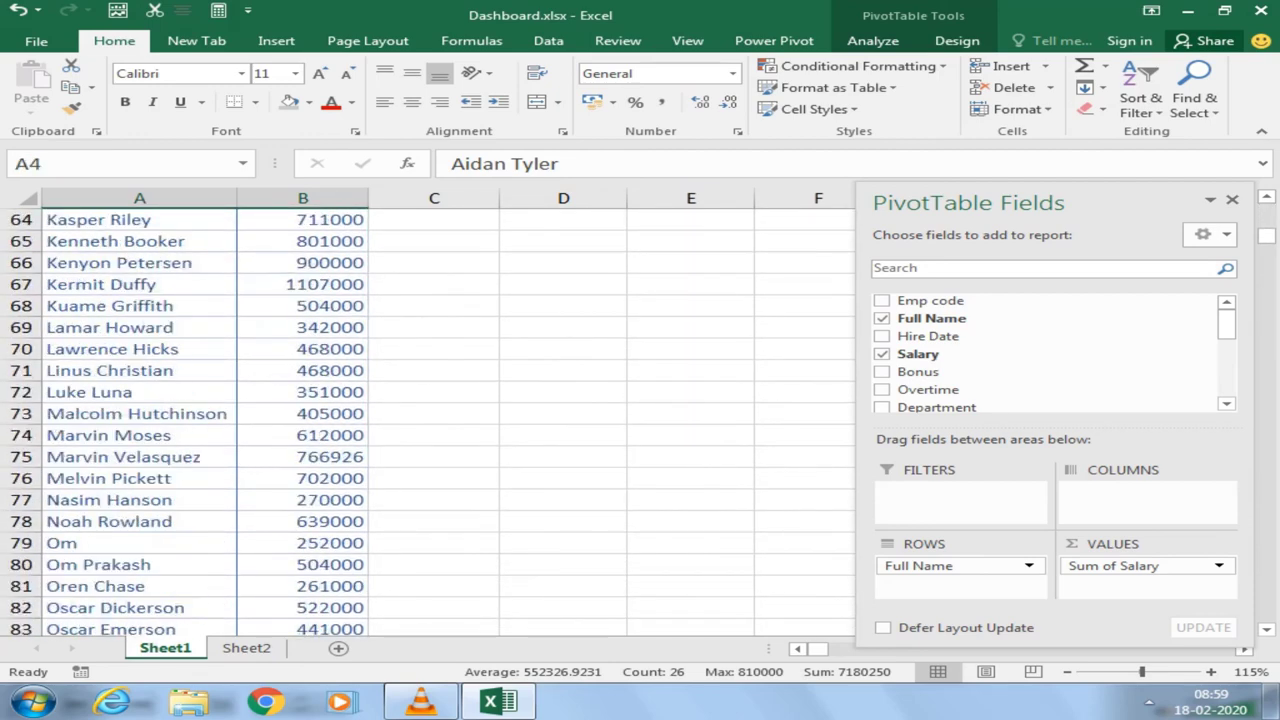
{"action": "scroll", "coordinate": [430, 420], "scroll_direction": "down", "scroll_amount": 3}
{"action": "scroll", "coordinate": [430, 420], "scroll_direction": "down", "scroll_amount": 6}
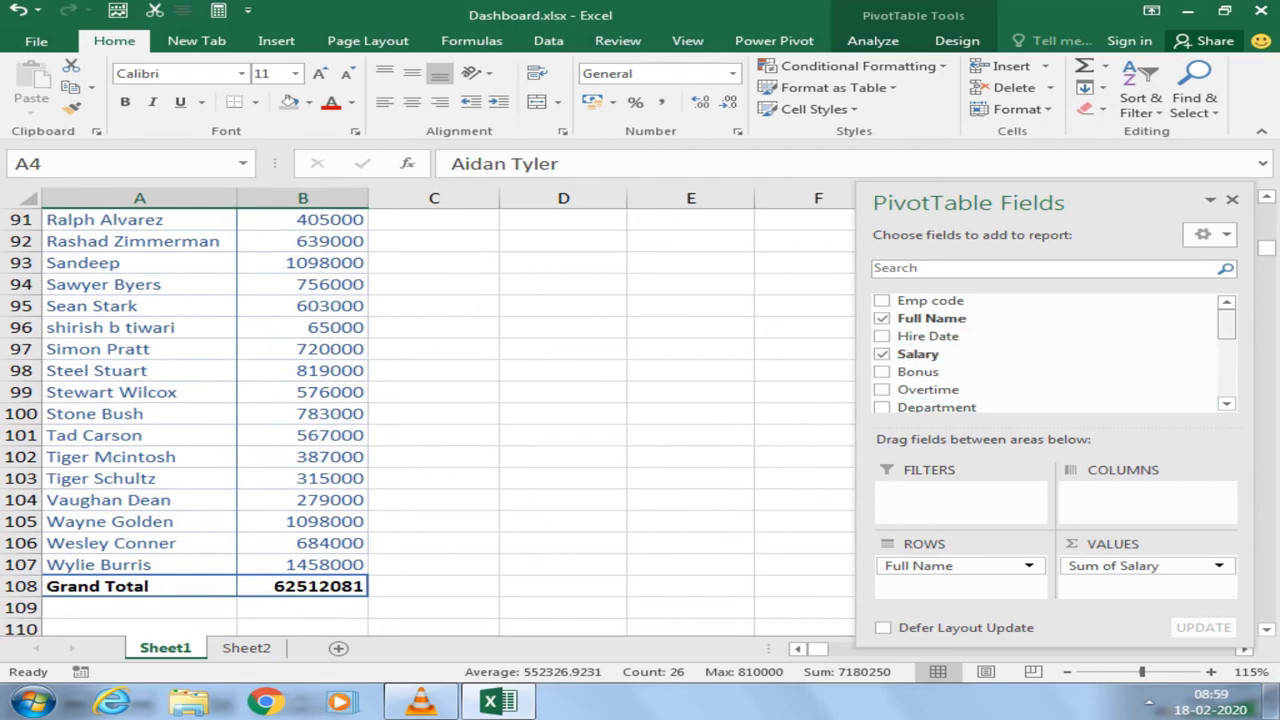
Step: Move Department into the pivot columns and remove Full Name from the rows
{"action": "left_click_drag", "start_coordinate": [937, 407], "coordinate": [1147, 500]}
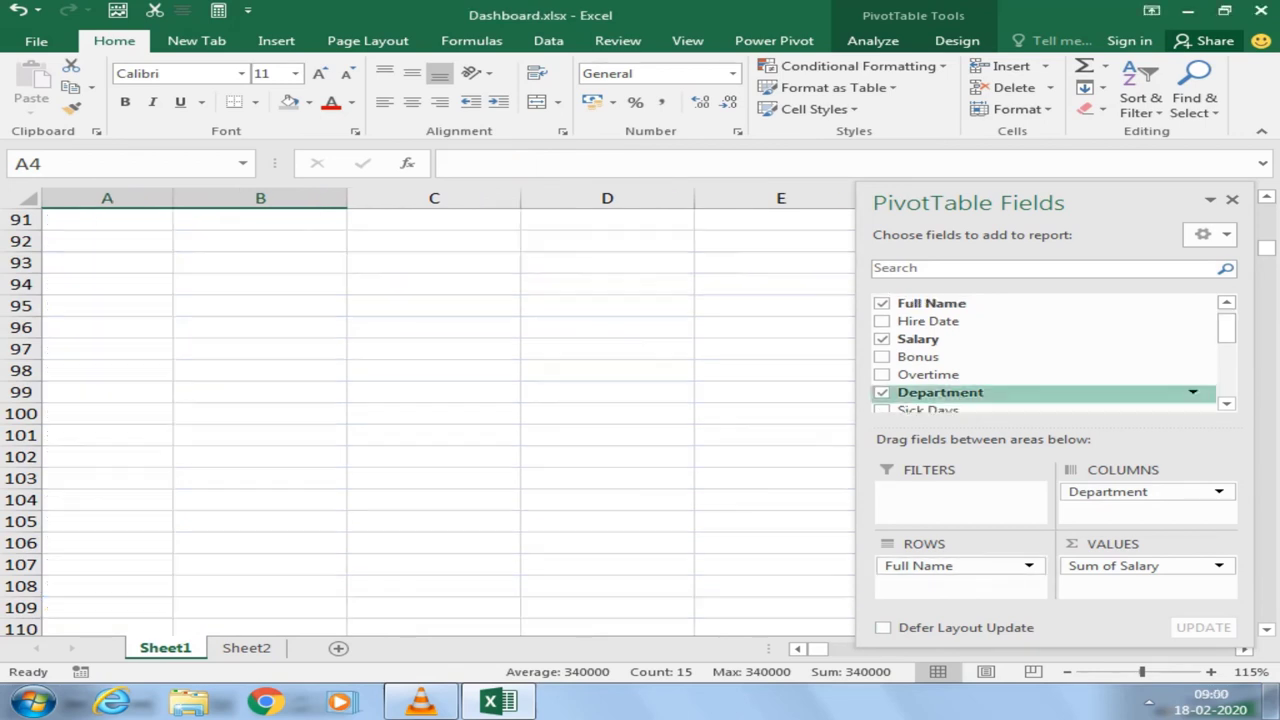
{"action": "left_click_drag", "start_coordinate": [918, 565], "coordinate": [940, 394]}
{"action": "scroll", "coordinate": [1050, 350], "scroll_direction": "down", "scroll_amount": 2}
{"action": "scroll", "coordinate": [1050, 350], "scroll_direction": "down", "scroll_amount": 5}
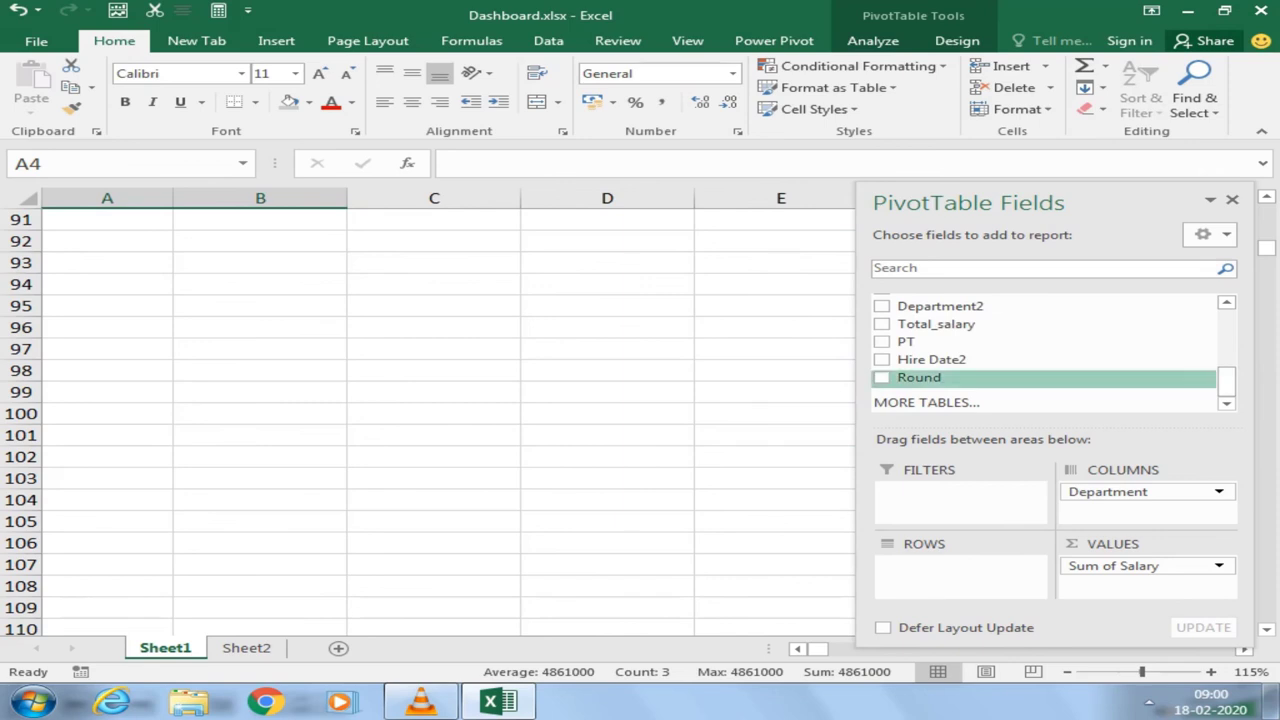
Step: Add Payment Type to the rows and select the Cash, check and Neft rows
{"action": "left_click", "coordinate": [1226, 302]}
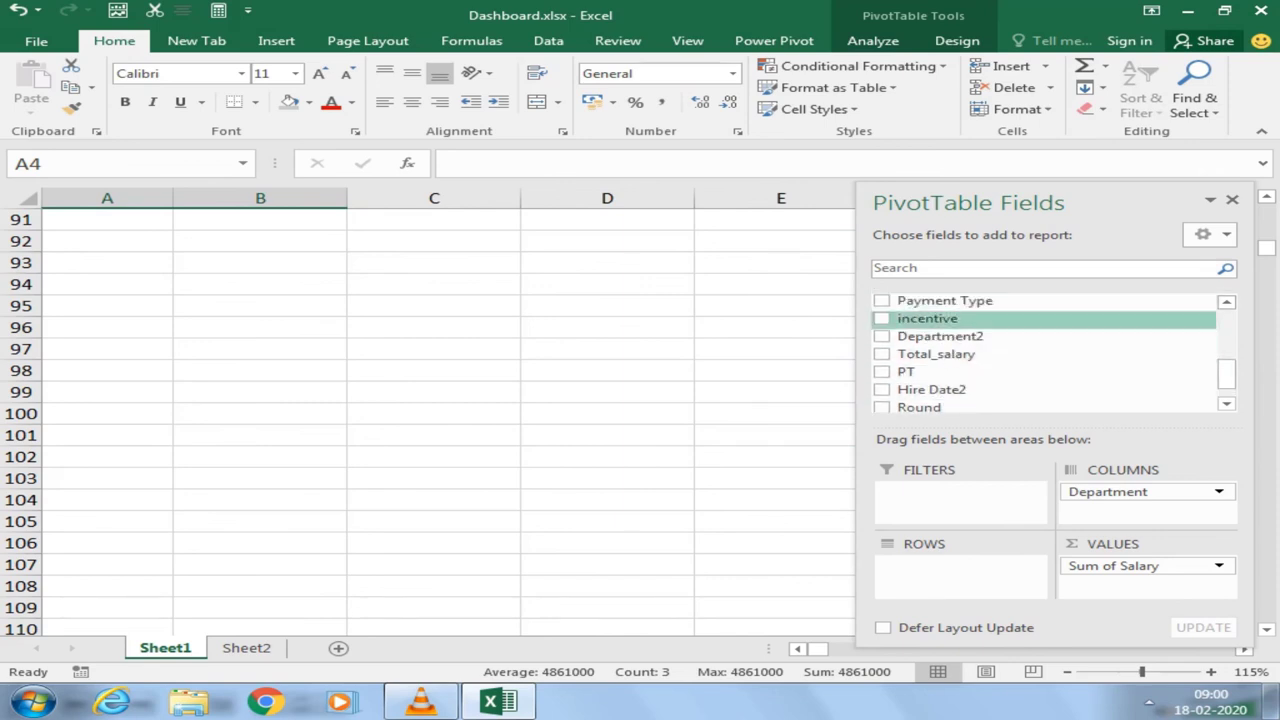
{"action": "left_click", "coordinate": [882, 300]}
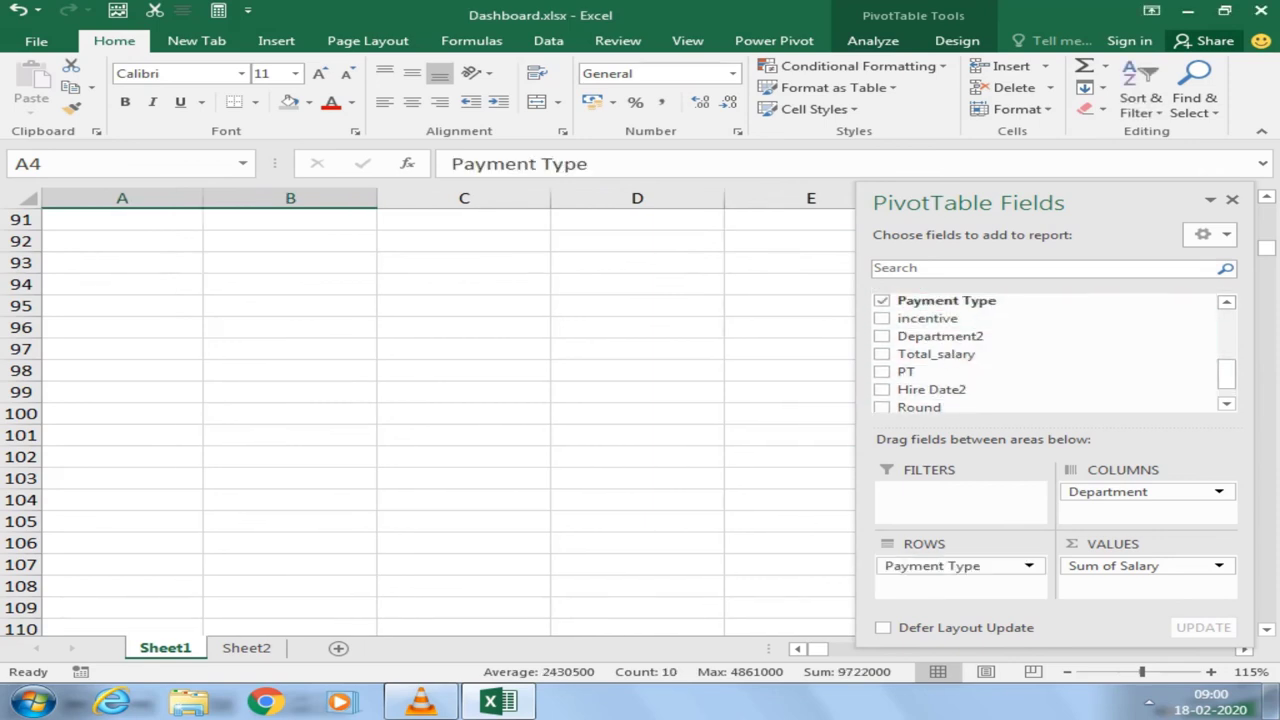
{"action": "scroll", "coordinate": [430, 420], "scroll_direction": "up", "scroll_amount": 7}
{"action": "scroll", "coordinate": [430, 420], "scroll_direction": "up", "scroll_amount": 8}
{"action": "scroll", "coordinate": [430, 420], "scroll_direction": "up", "scroll_amount": 15}
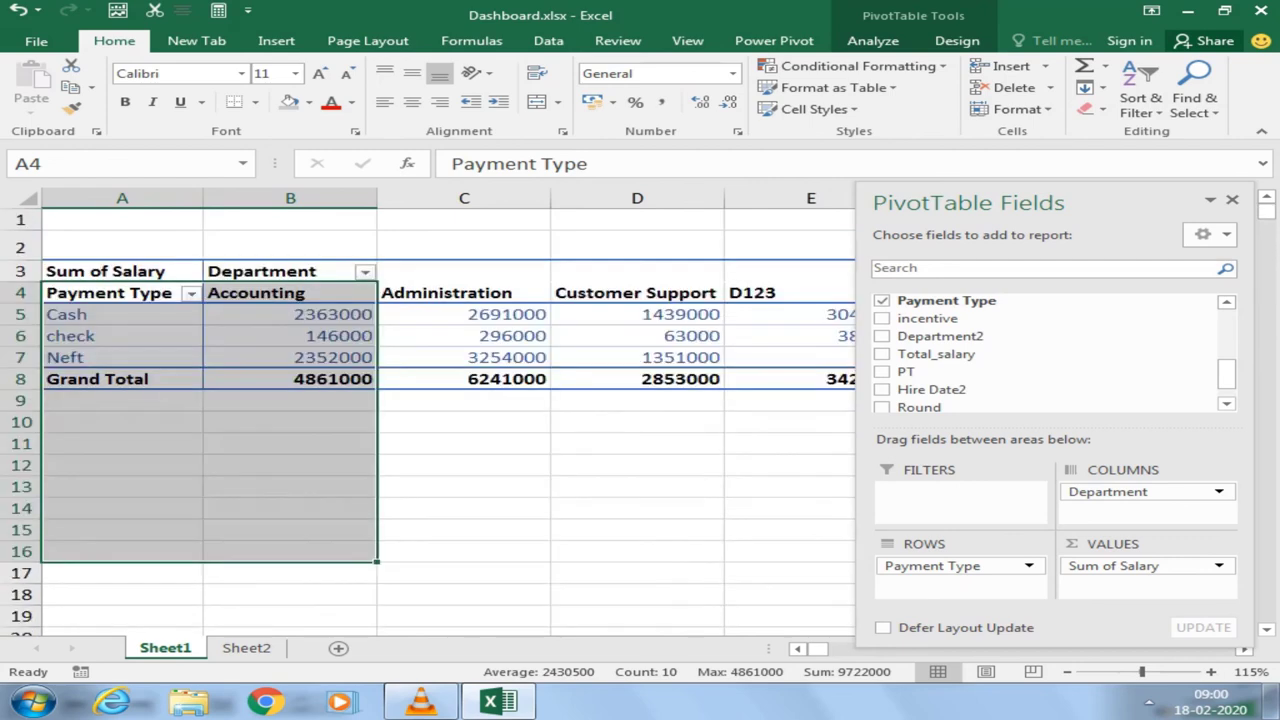
{"action": "left_click", "coordinate": [637, 465]}
{"action": "mouse_move", "coordinate": [66, 314]}
{"action": "left_mouse_down"}
{"action": "mouse_move", "coordinate": [637, 357]}
{"action": "mouse_move", "coordinate": [985, 357]}
{"action": "left_mouse_up"}
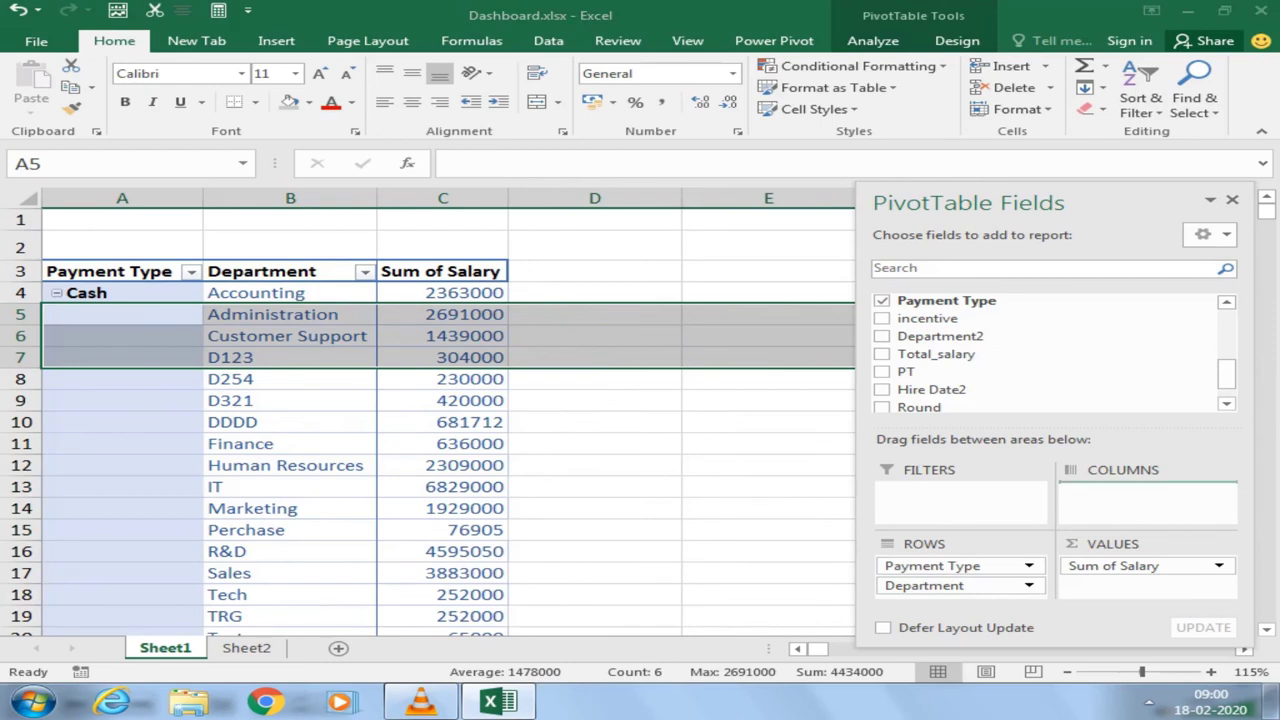
Step: Move Payment Type to columns, making Cash, check and Neft columns per department
{"action": "left_click_drag", "start_coordinate": [958, 565], "coordinate": [1146, 491]}
{"action": "left_click", "coordinate": [620, 508]}
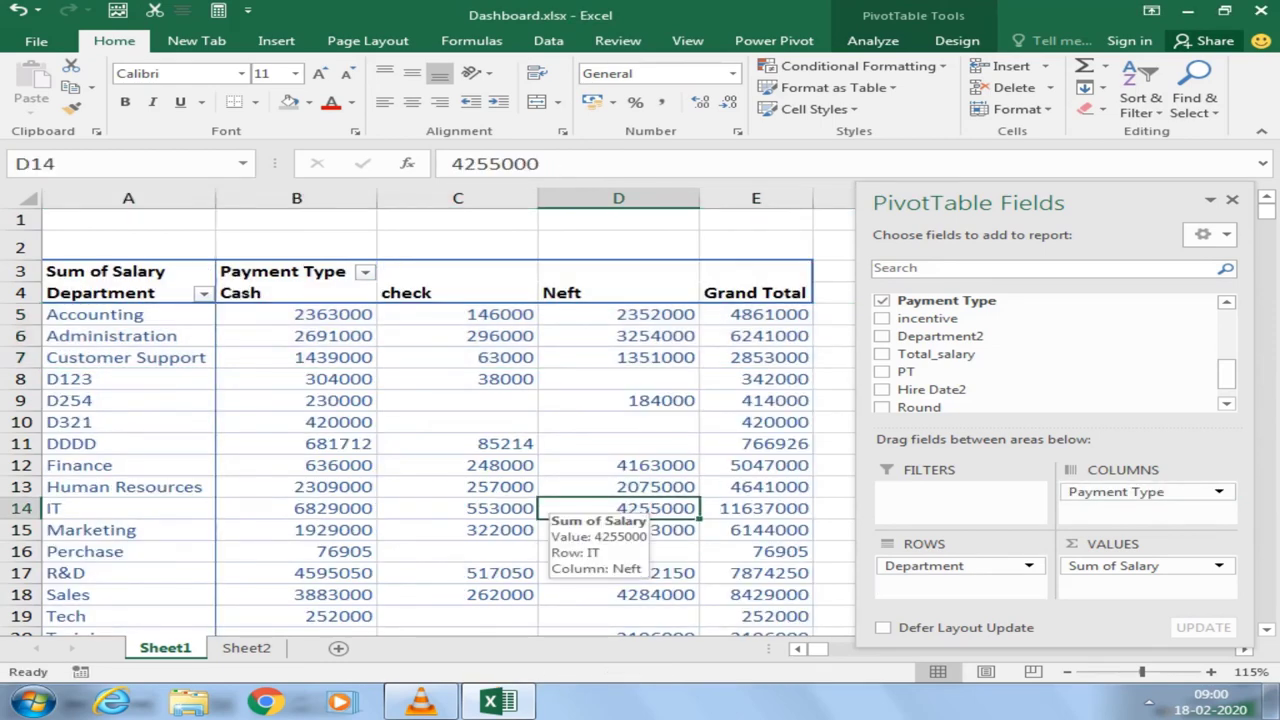
{"action": "left_click_drag", "start_coordinate": [95, 314], "coordinate": [620, 616]}
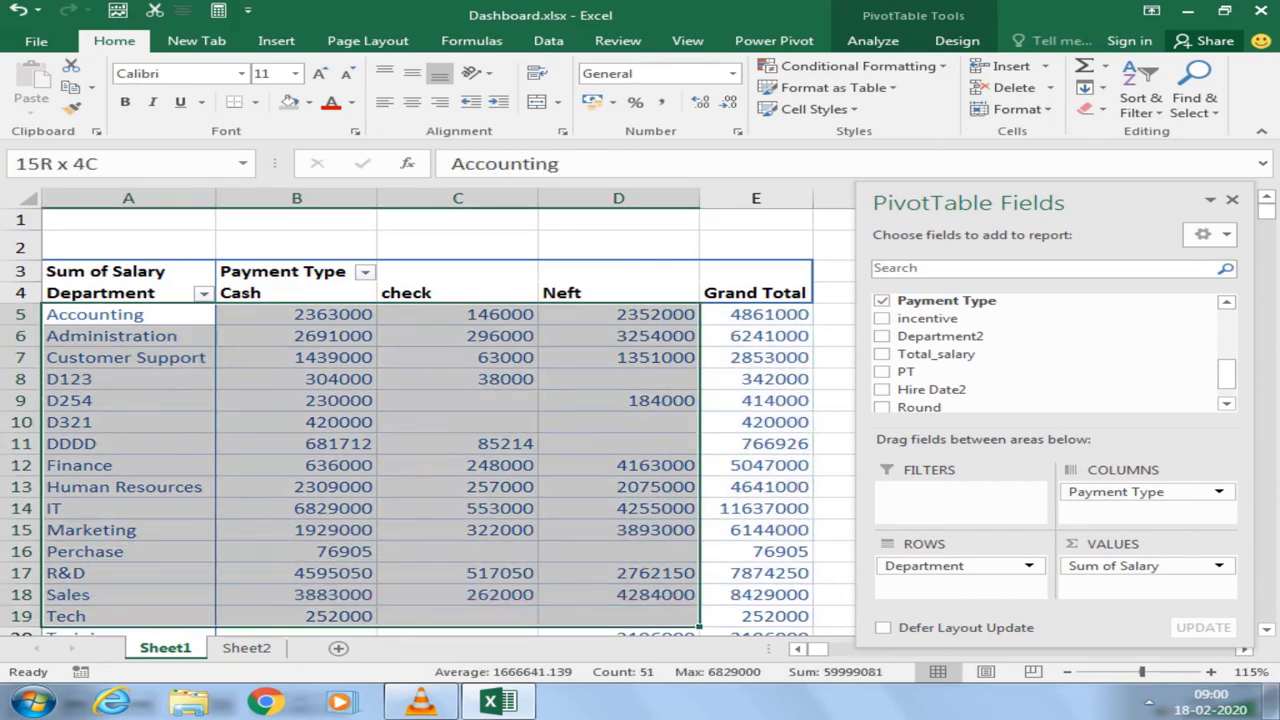
{"action": "scroll", "coordinate": [428, 420], "scroll_direction": "down", "scroll_amount": 2}
{"action": "scroll", "coordinate": [428, 420], "scroll_direction": "down", "scroll_amount": 1}
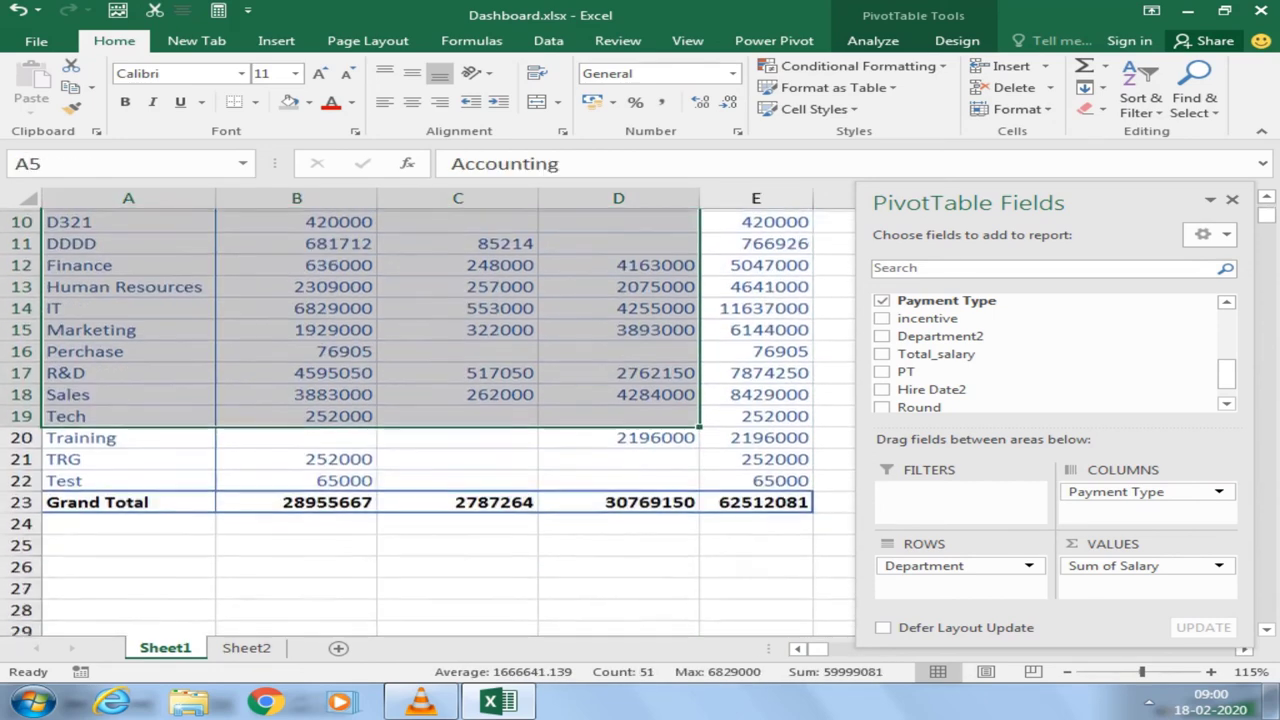
{"action": "mouse_move", "coordinate": [780, 478]}
{"action": "left_mouse_down"}
{"action": "mouse_move", "coordinate": [110, 284]}
{"action": "mouse_move", "coordinate": [110, 262]}
{"action": "left_mouse_up"}
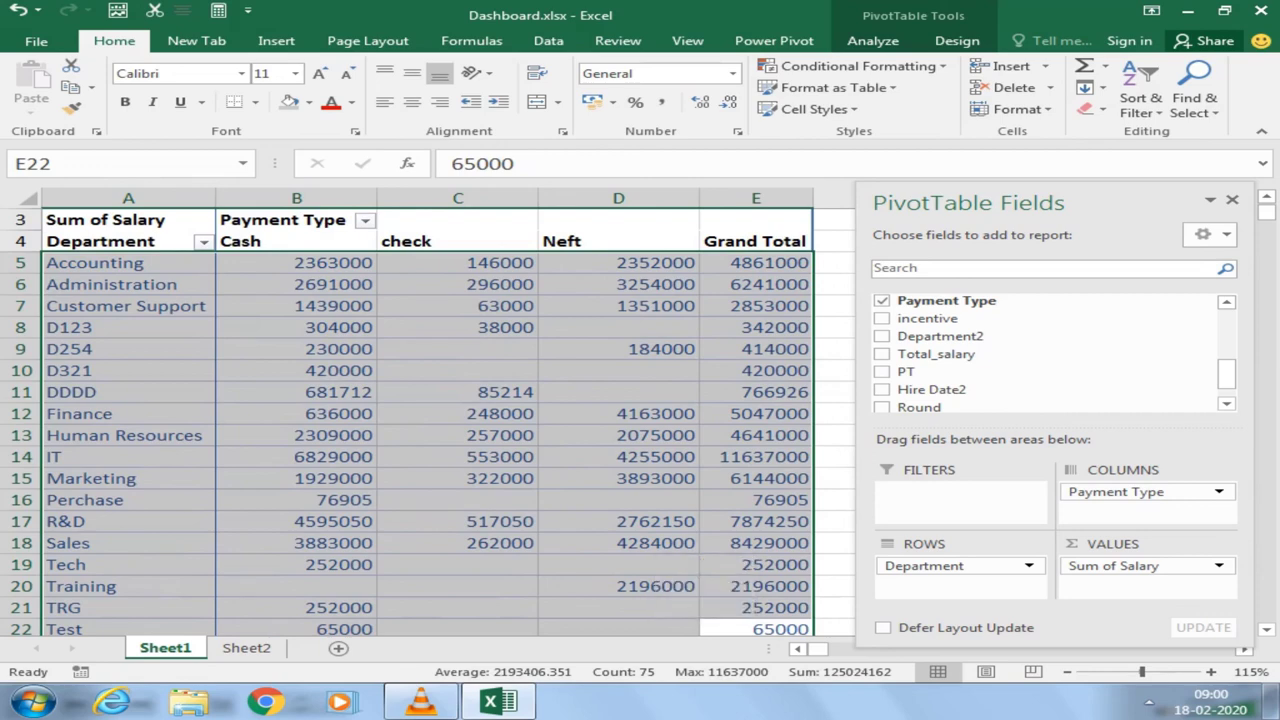
{"action": "left_click", "coordinate": [543, 480]}
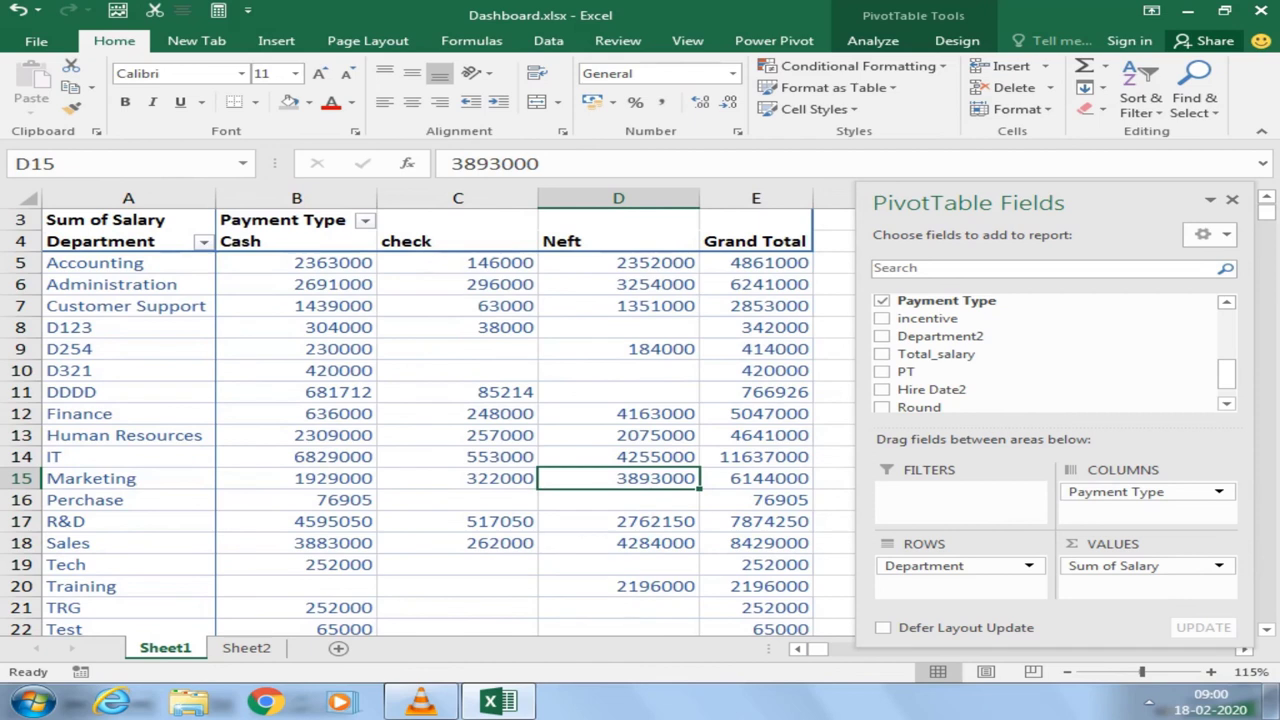
{"action": "left_click", "coordinate": [478, 518]}
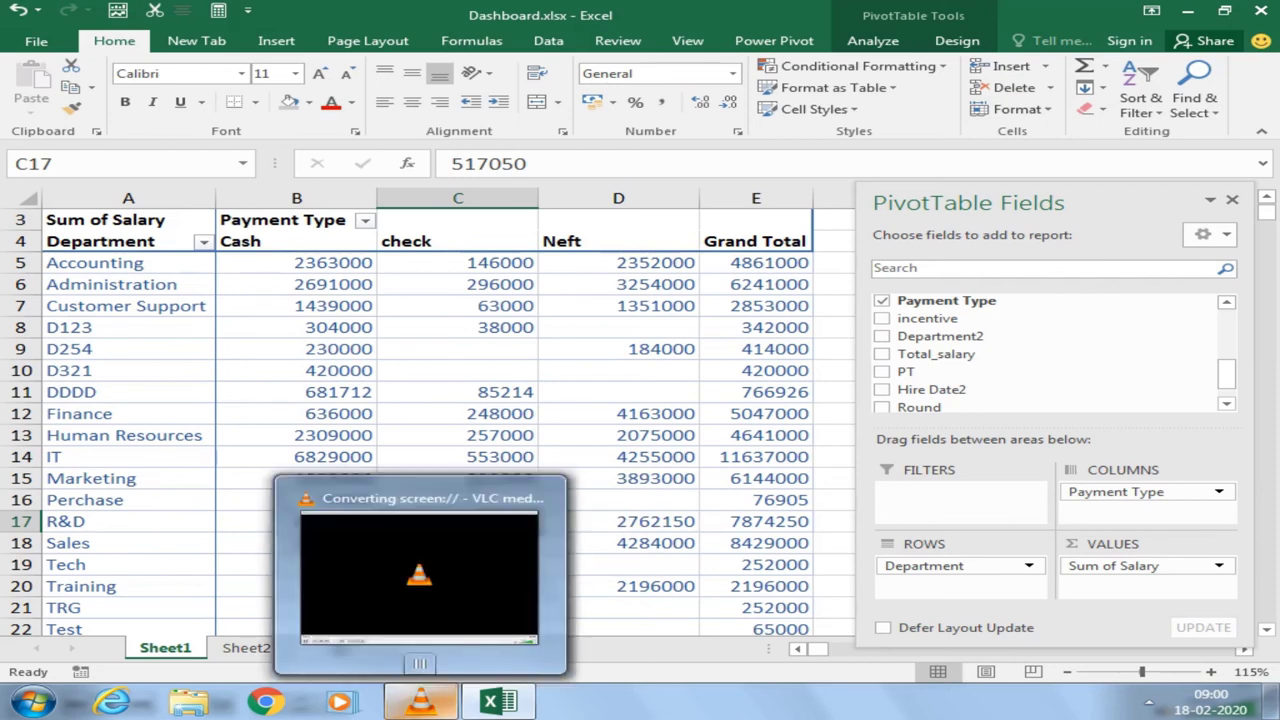
{"action": "left_click", "coordinate": [756, 543]}
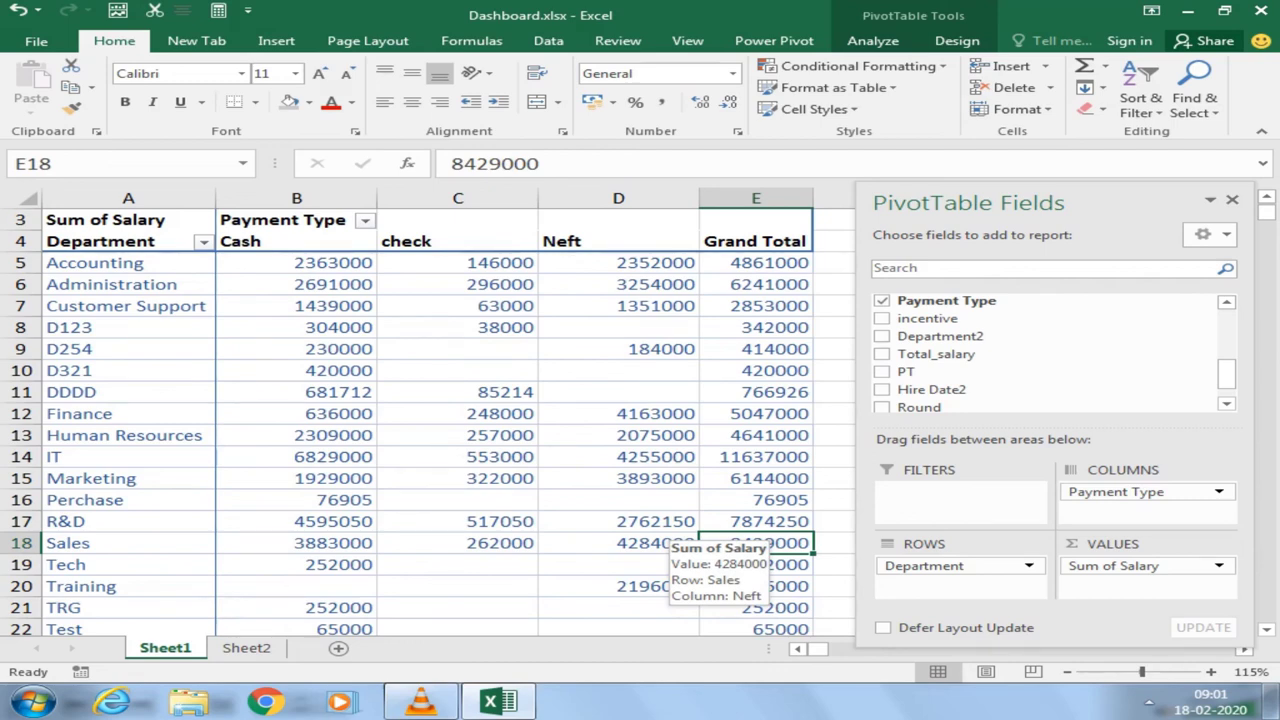
{"action": "left_click", "coordinate": [665, 540]}
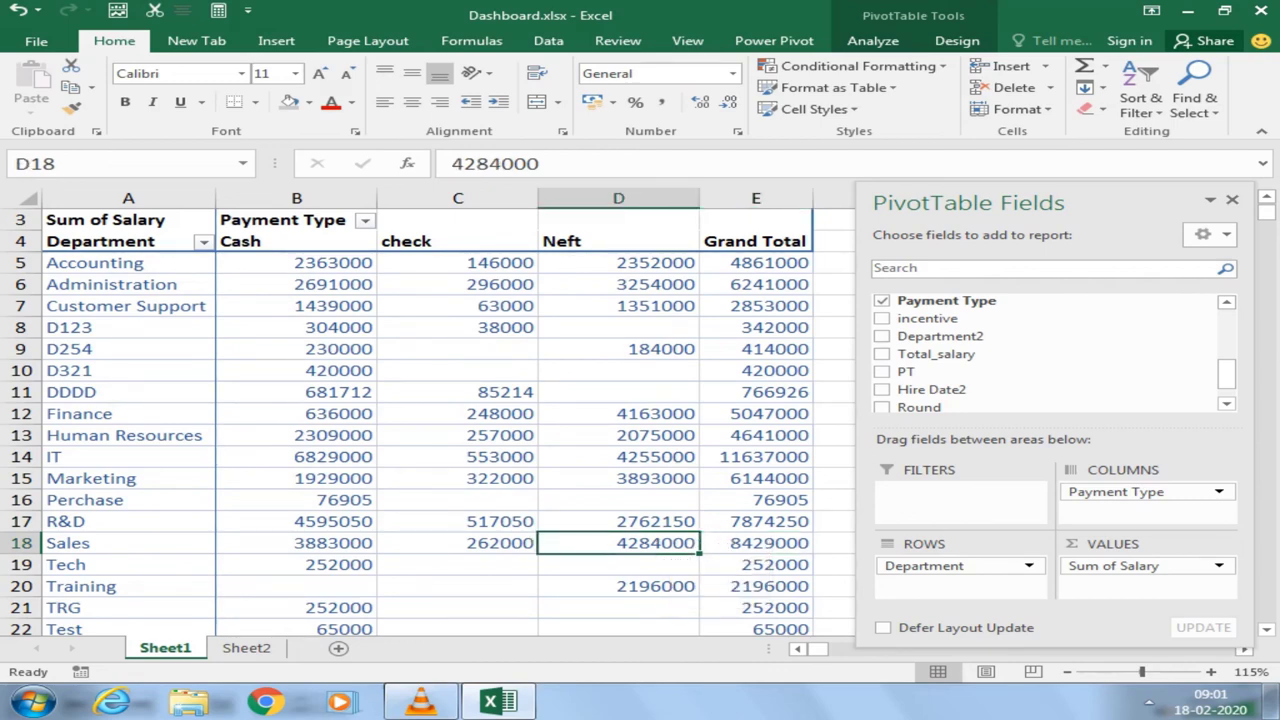